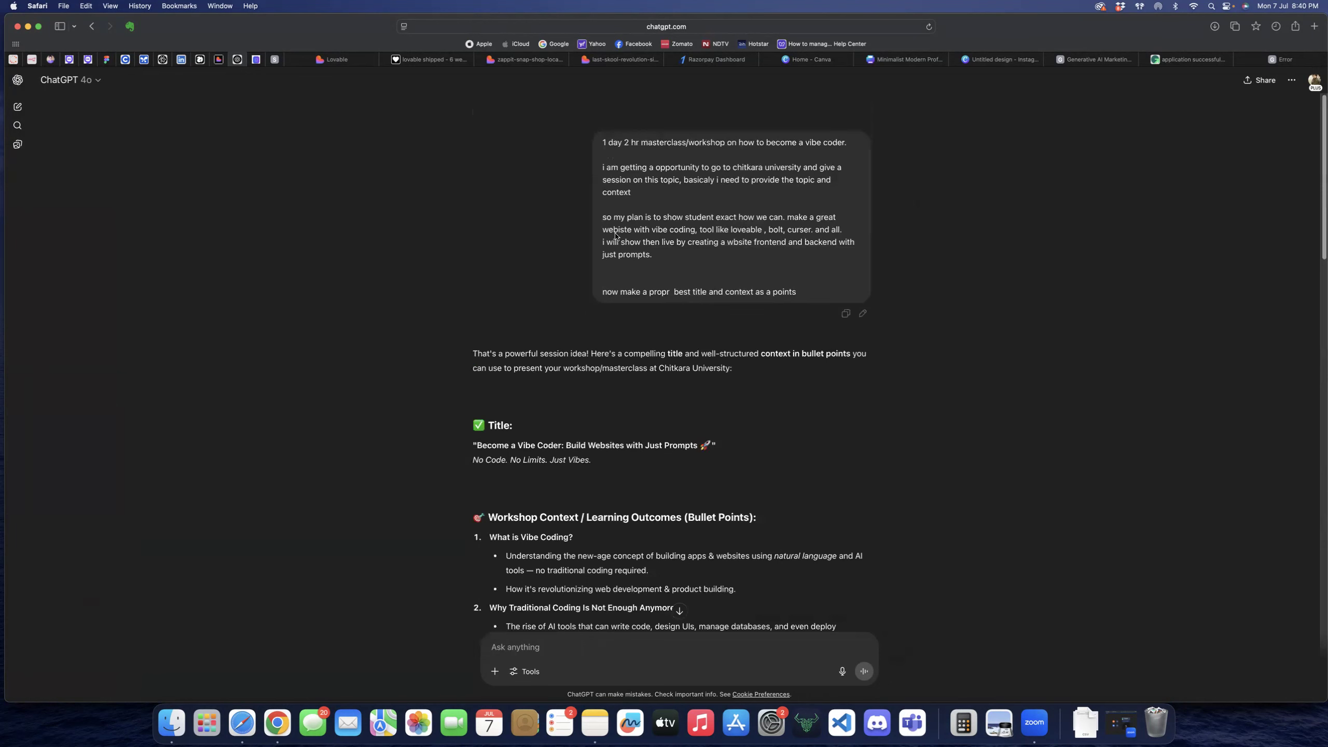
# - Read through the opening prompt about the two-hour vibe coder masterclass, from the session topic to the title and context request
pyautogui.moveTo(608, 144); pyautogui.dragTo(837, 144)
pyautogui.moveTo(609, 167); pyautogui.dragTo(641, 188)
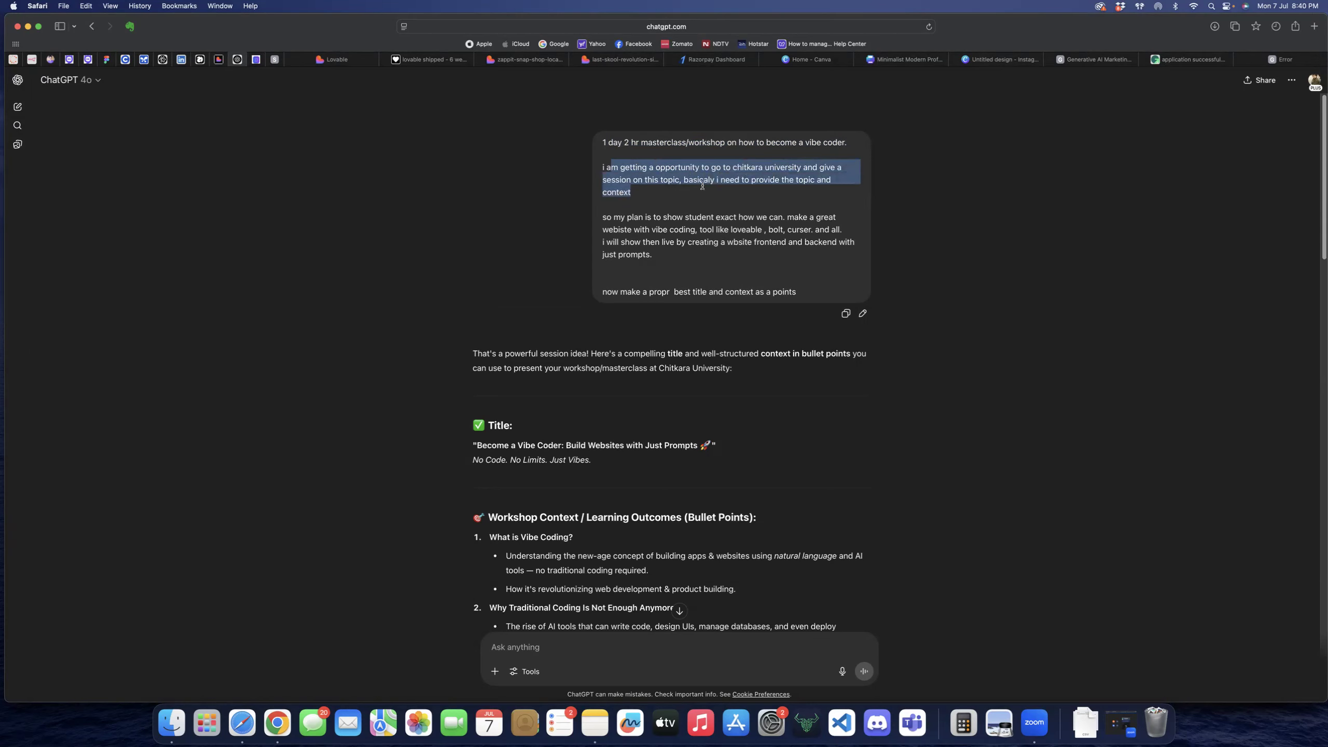
pyautogui.moveTo(753, 187); pyautogui.dragTo(746, 204)
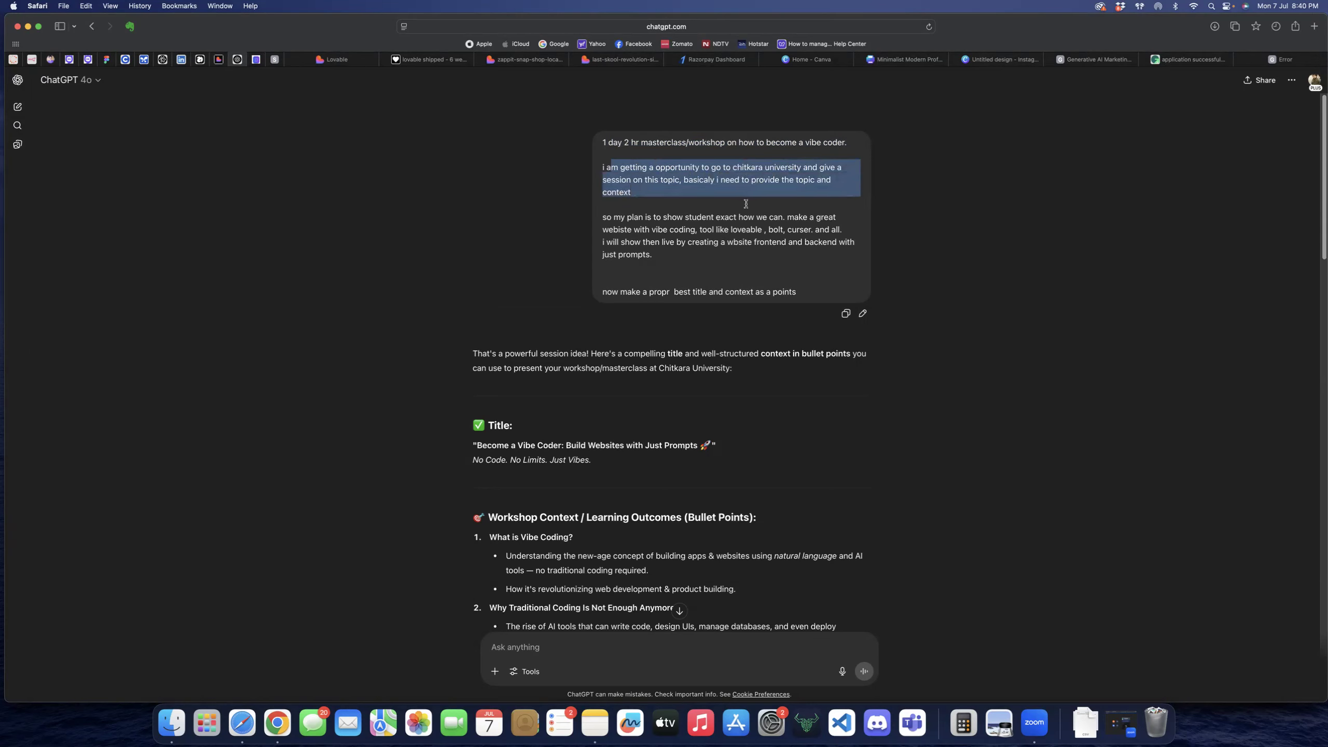
pyautogui.moveTo(612, 216); pyautogui.dragTo(833, 231)
pyautogui.tripleClick(657, 248)
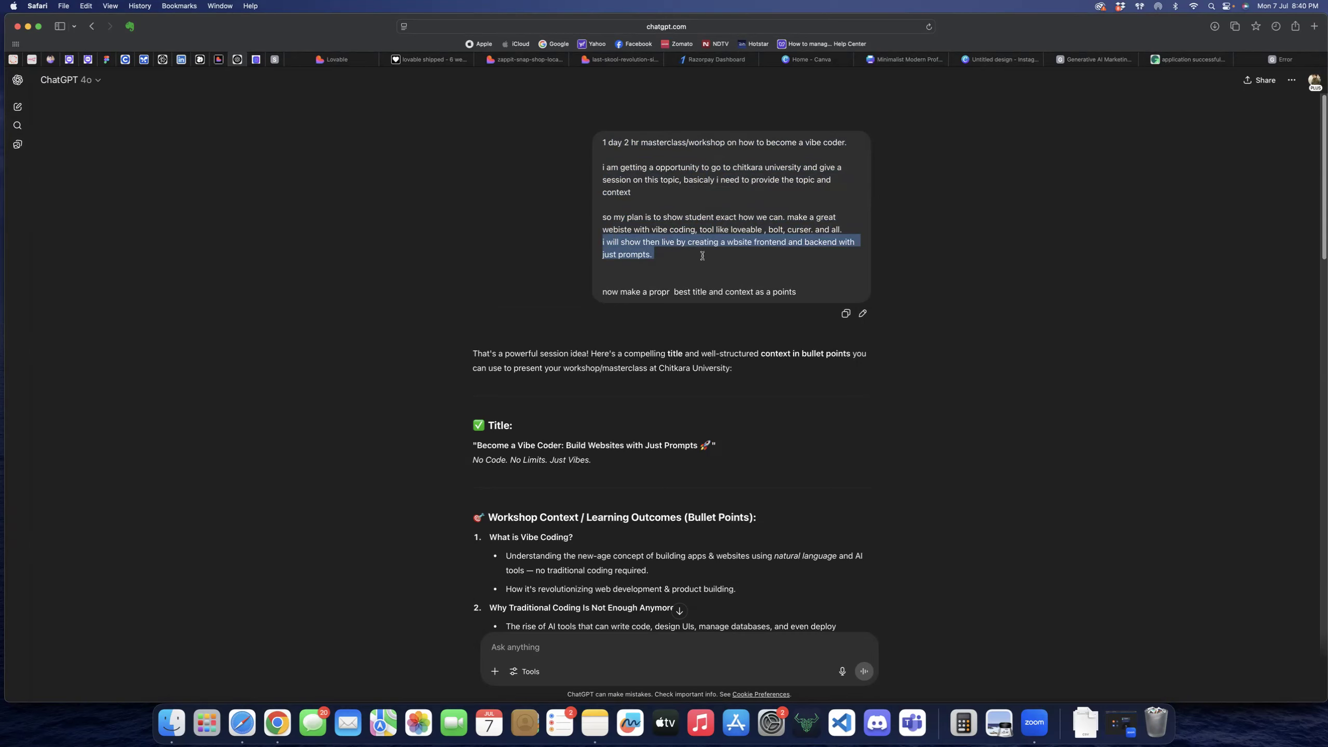
pyautogui.click(645, 277)
pyautogui.moveTo(620, 292); pyautogui.dragTo(733, 301)
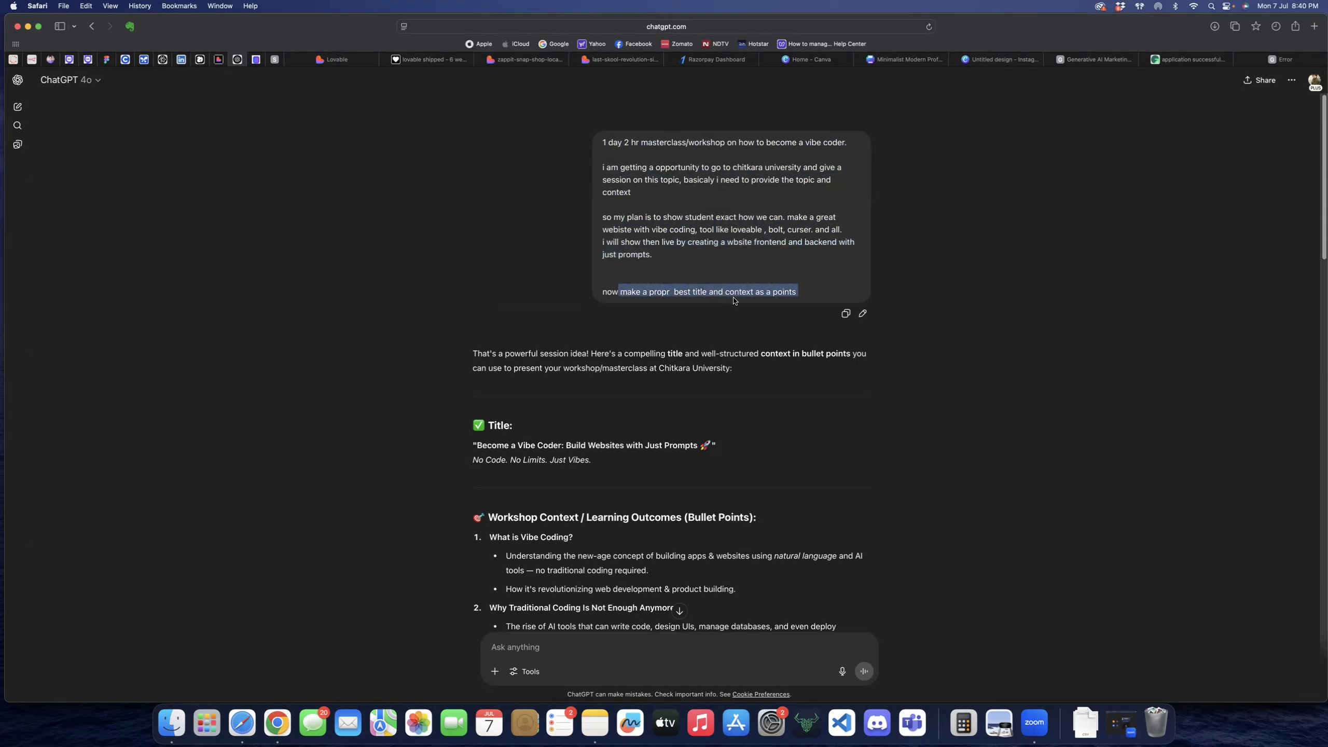
# - Review the reply's suggested workshop title, tagline and bullet-point learning outcomes
pyautogui.scroll(-3, 575, 303)
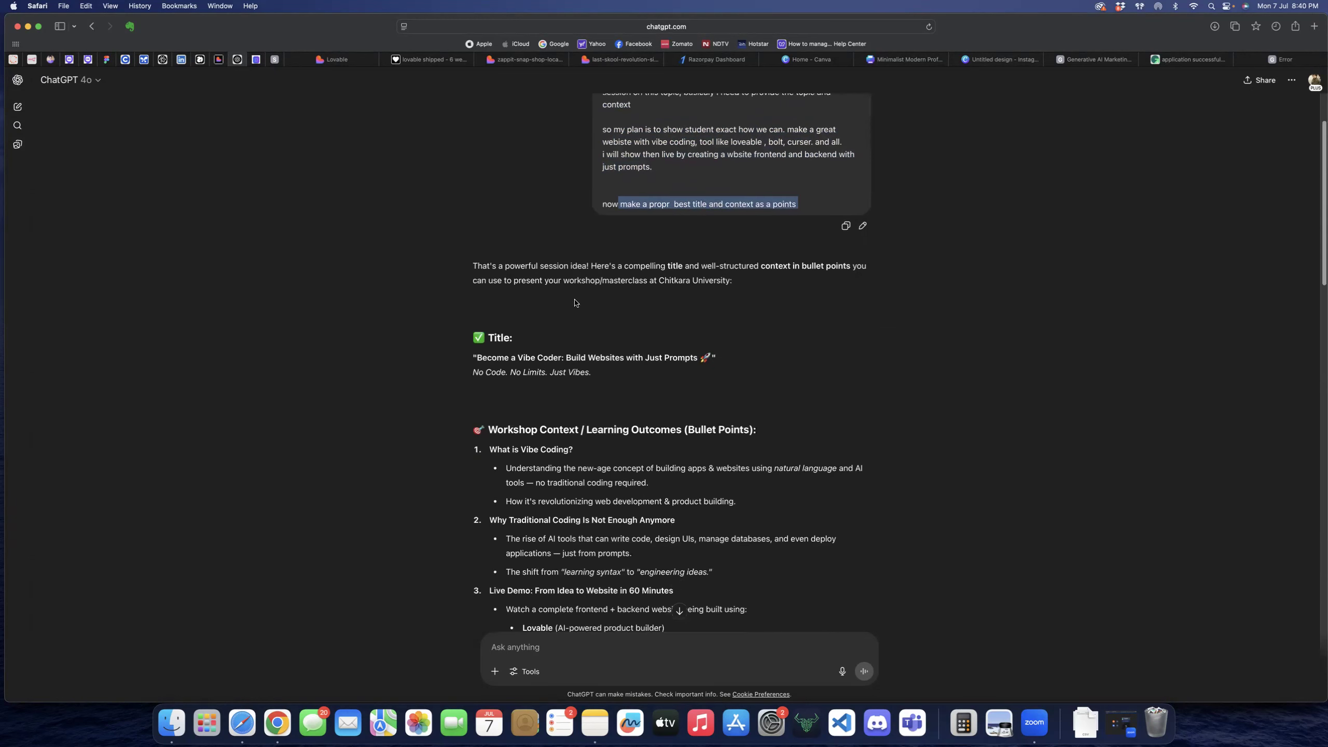
pyautogui.scroll(-2, 544, 300)
pyautogui.moveTo(476, 299); pyautogui.dragTo(696, 308)
pyautogui.moveTo(478, 320); pyautogui.dragTo(592, 320)
pyautogui.tripleClick(535, 324)
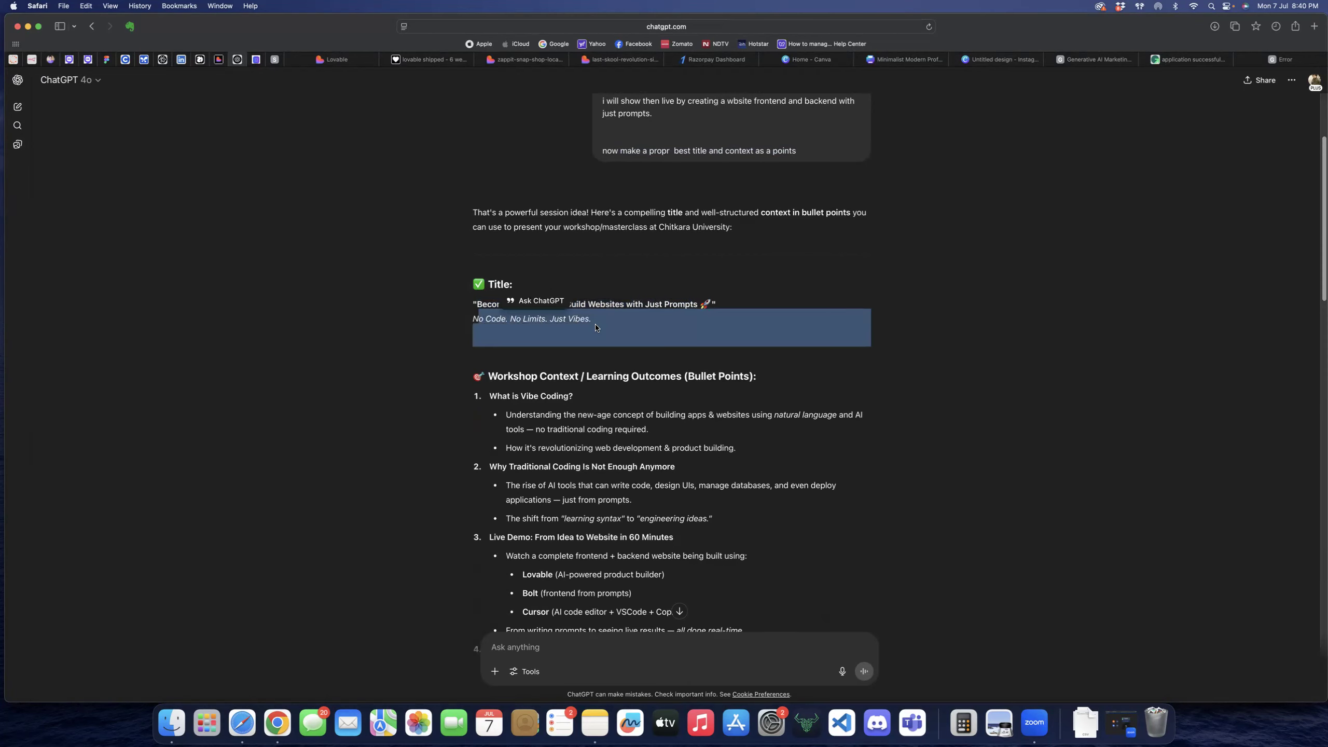
pyautogui.click(539, 330)
pyautogui.scroll(-3, 540, 330)
pyautogui.moveTo(473, 244); pyautogui.dragTo(551, 474)
pyautogui.scroll(-5, 555, 468)
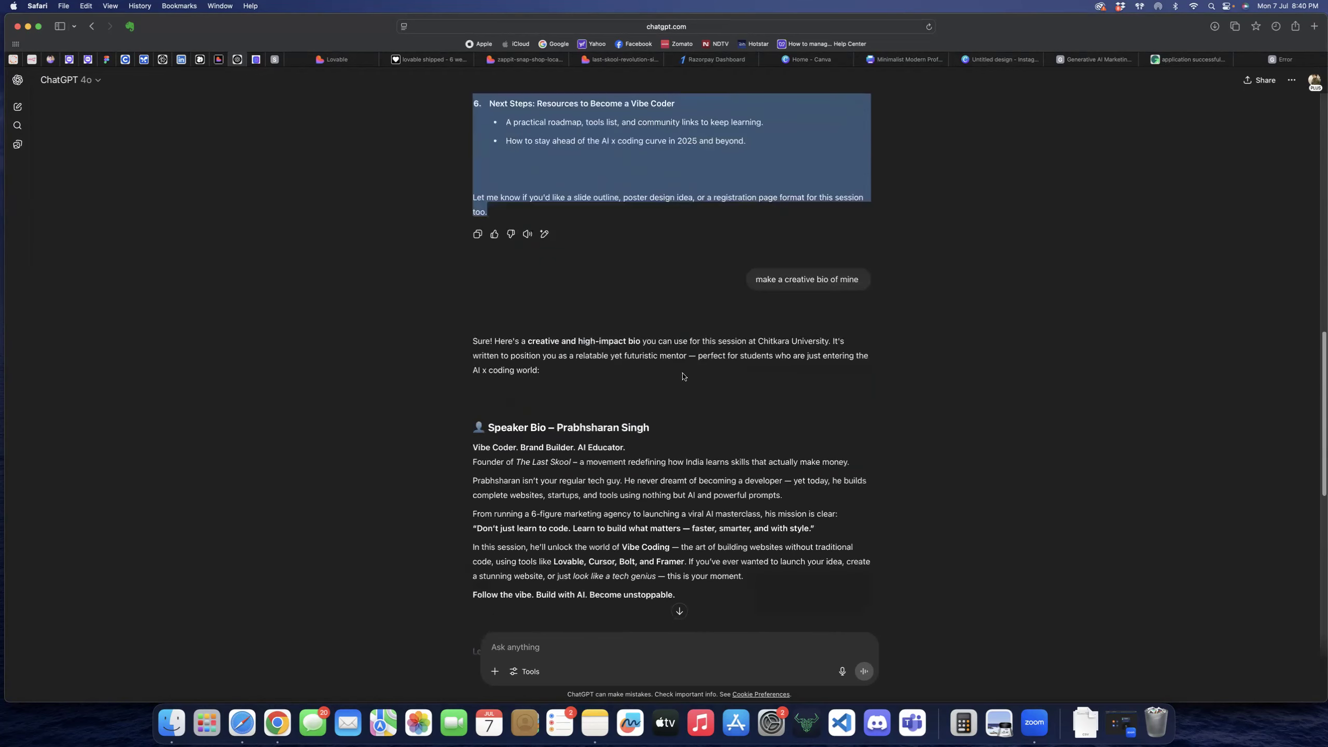
# - Examine the creative bio request and the original and revised speaker bios further along the conversation
pyautogui.click(774, 273)
pyautogui.scroll(-10, 618, 341)
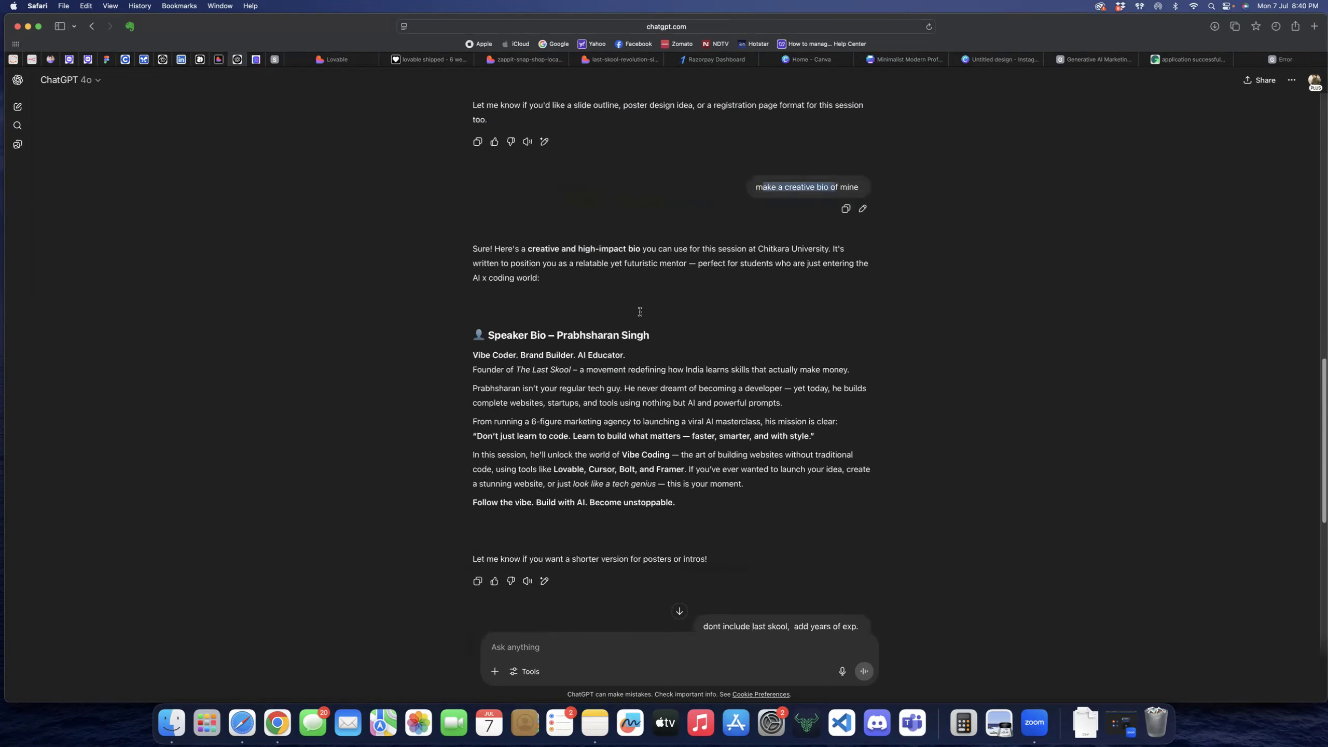
pyautogui.scroll(7, 618, 337)
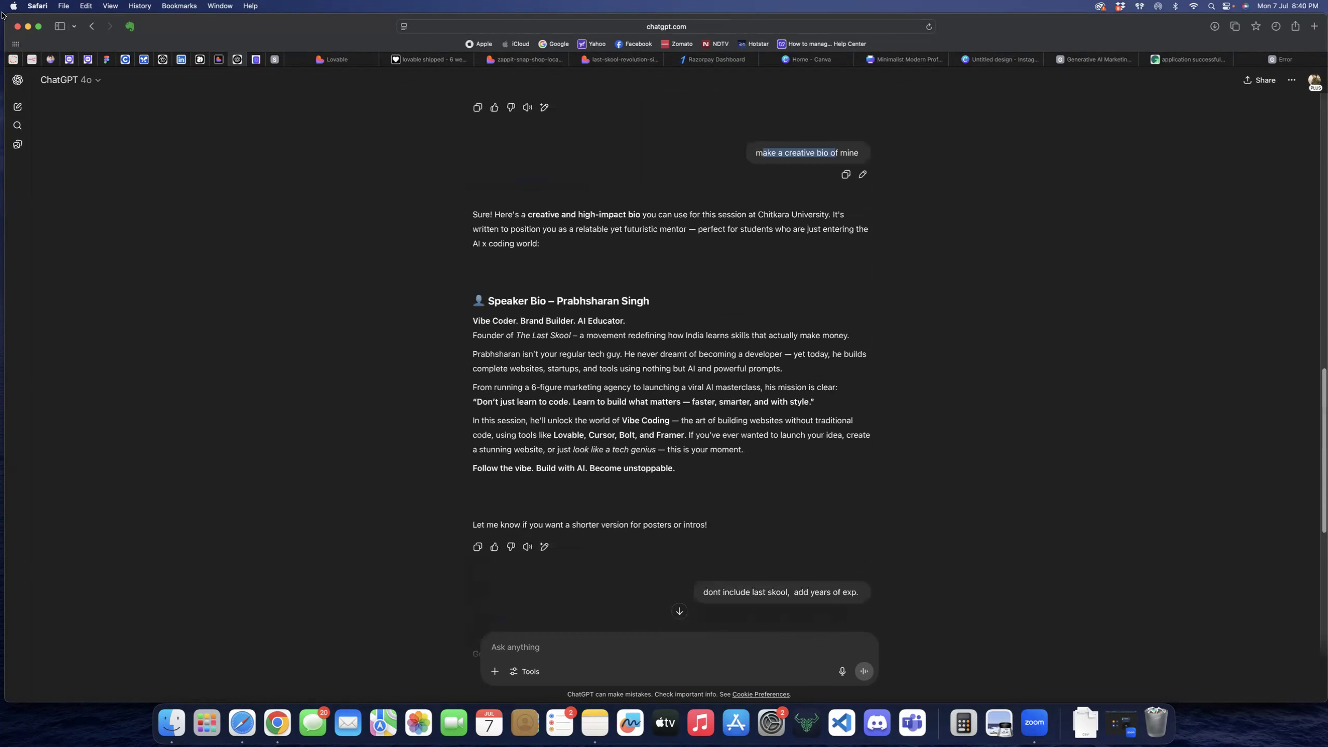
pyautogui.scroll(-9, 618, 340)
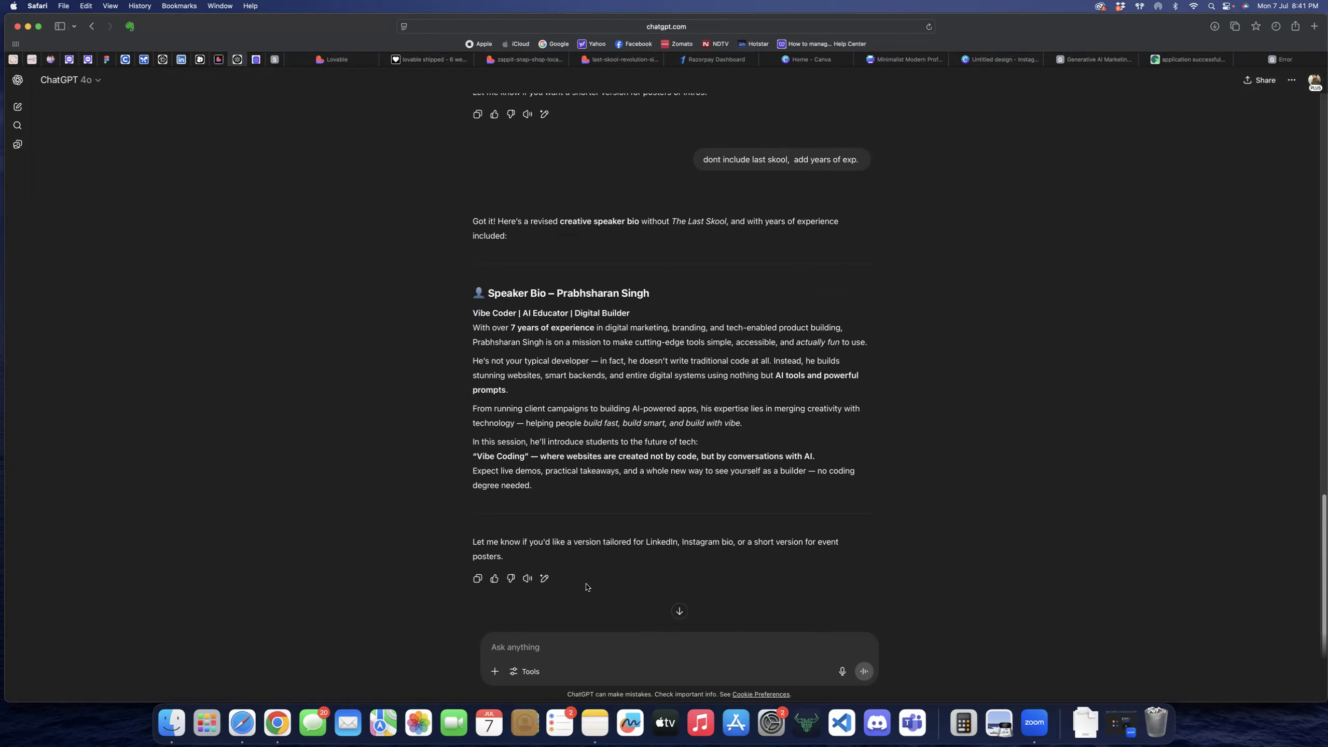
# - Begin a new prompt with "now i am going to make a insta post for this"
pyautogui.click(590, 640)
pyautogui.write('now i am goi')
pyautogui.write('t')
pyautogui.press('BackSpace')
pyautogui.press('BackSpace')
pyautogui.write('ng to make a insta post for this')
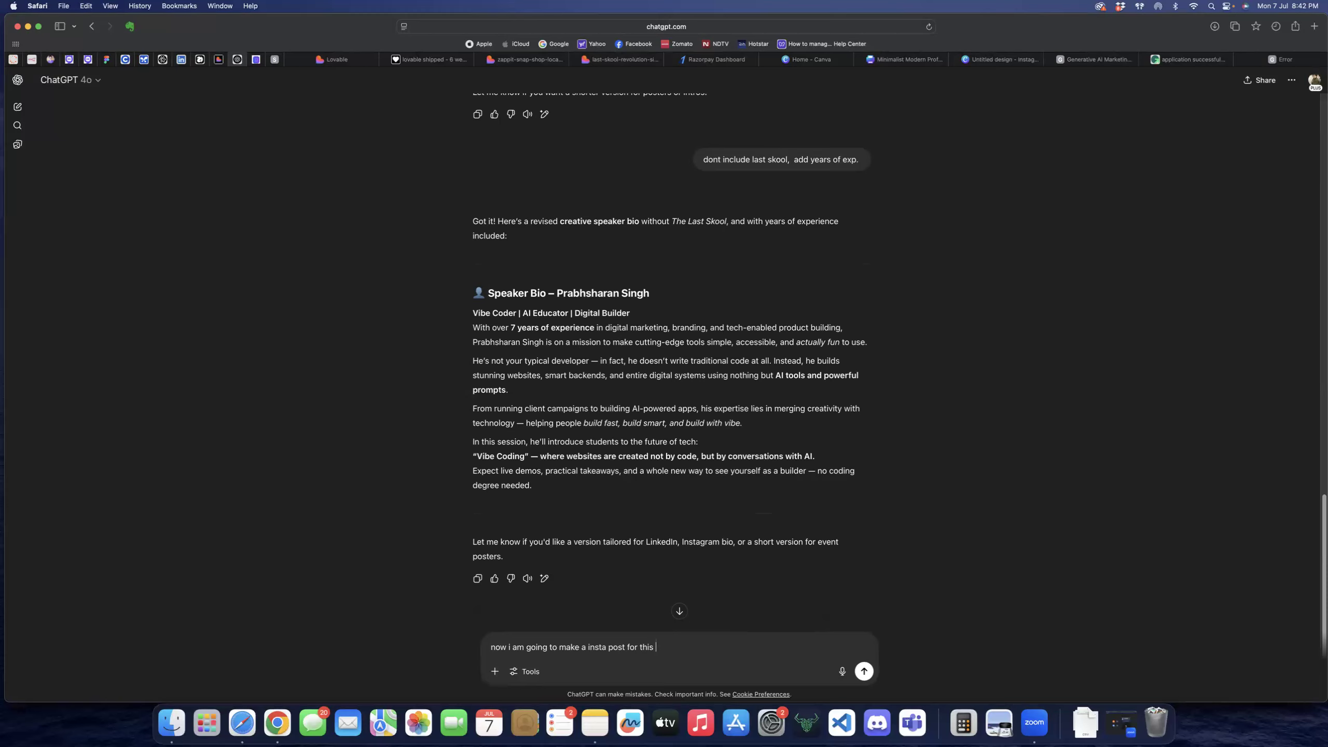
# - Extend the prompt with ", now i asuming you as a worlds best top social media designer"
pyautogui.write('now i asuming you asa')
pyautogui.press('BackSpace')
pyautogui.press('BackSpace')
pyautogui.write('a worlds best top social')
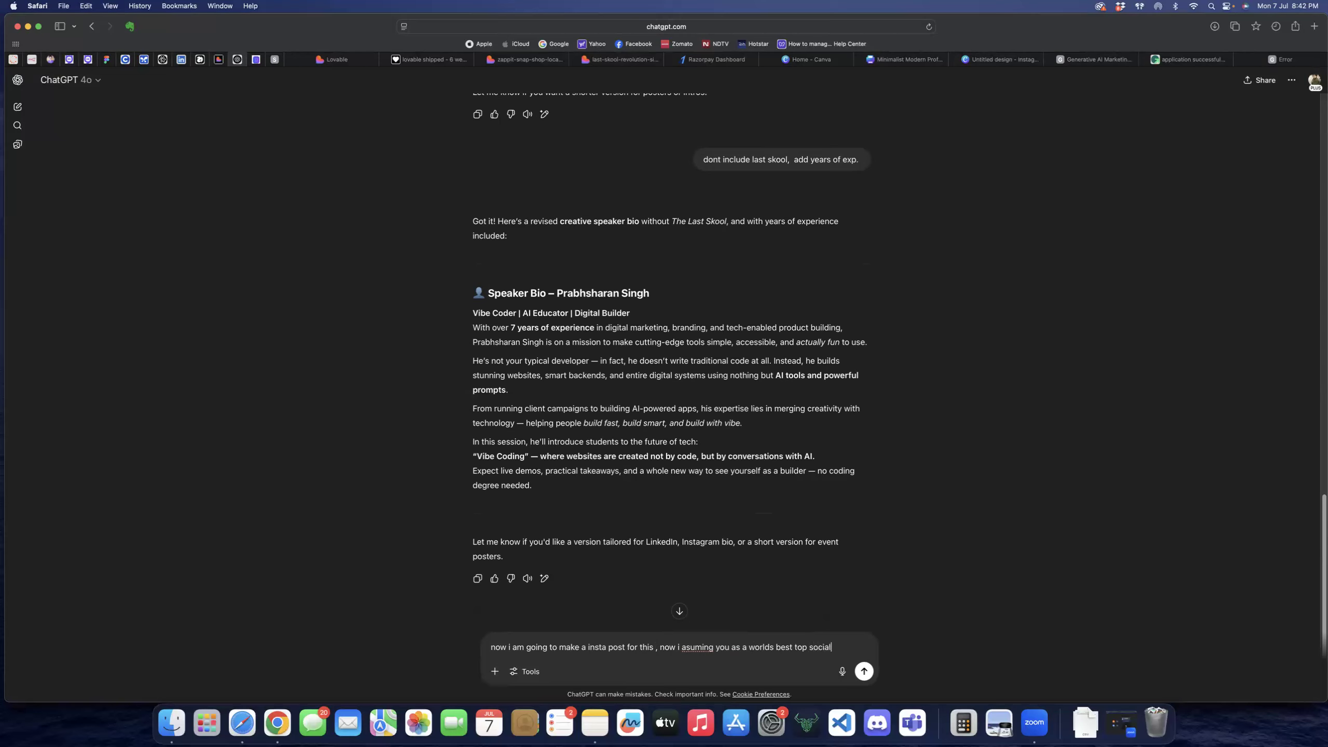
pyautogui.write(' media designer')
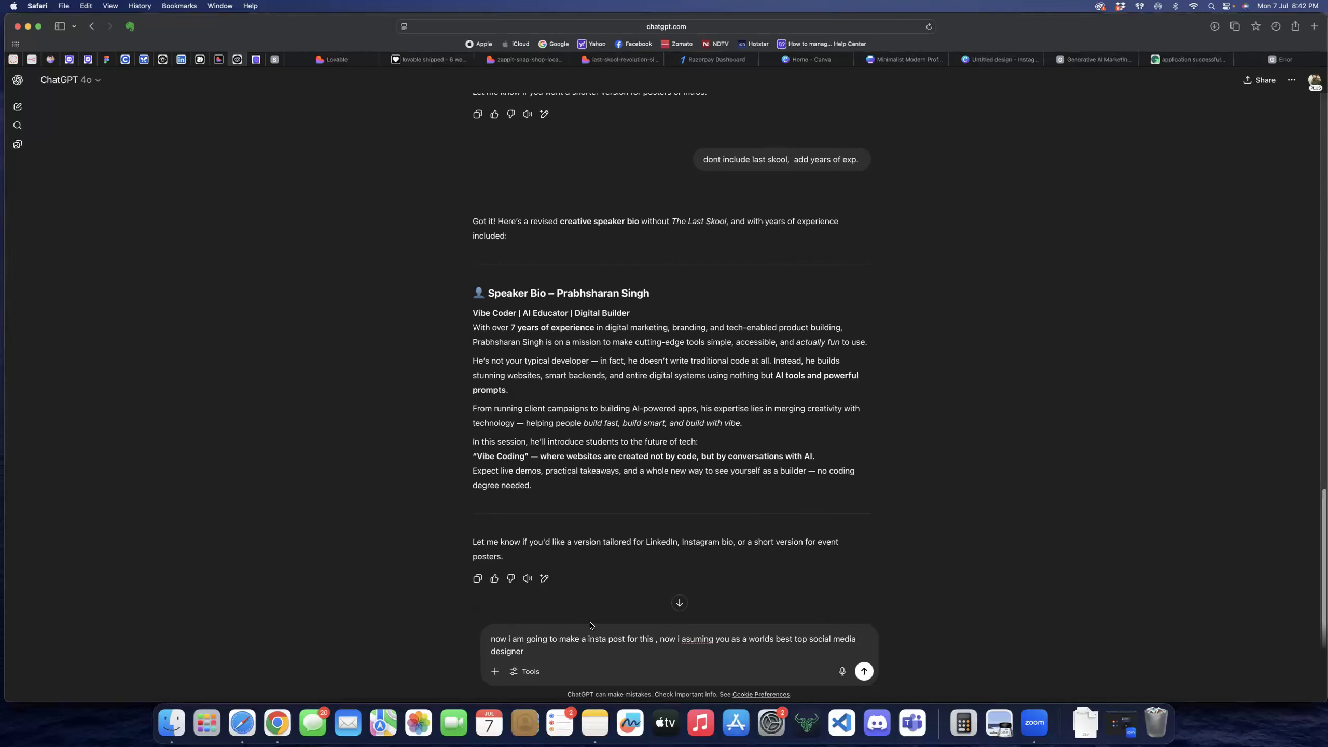
# - Add "and you also know the best higly convertable post stratigies. now make an amazing design stratigy for this one," to the prompt
pyautogui.scroll(-1, 573, 570)
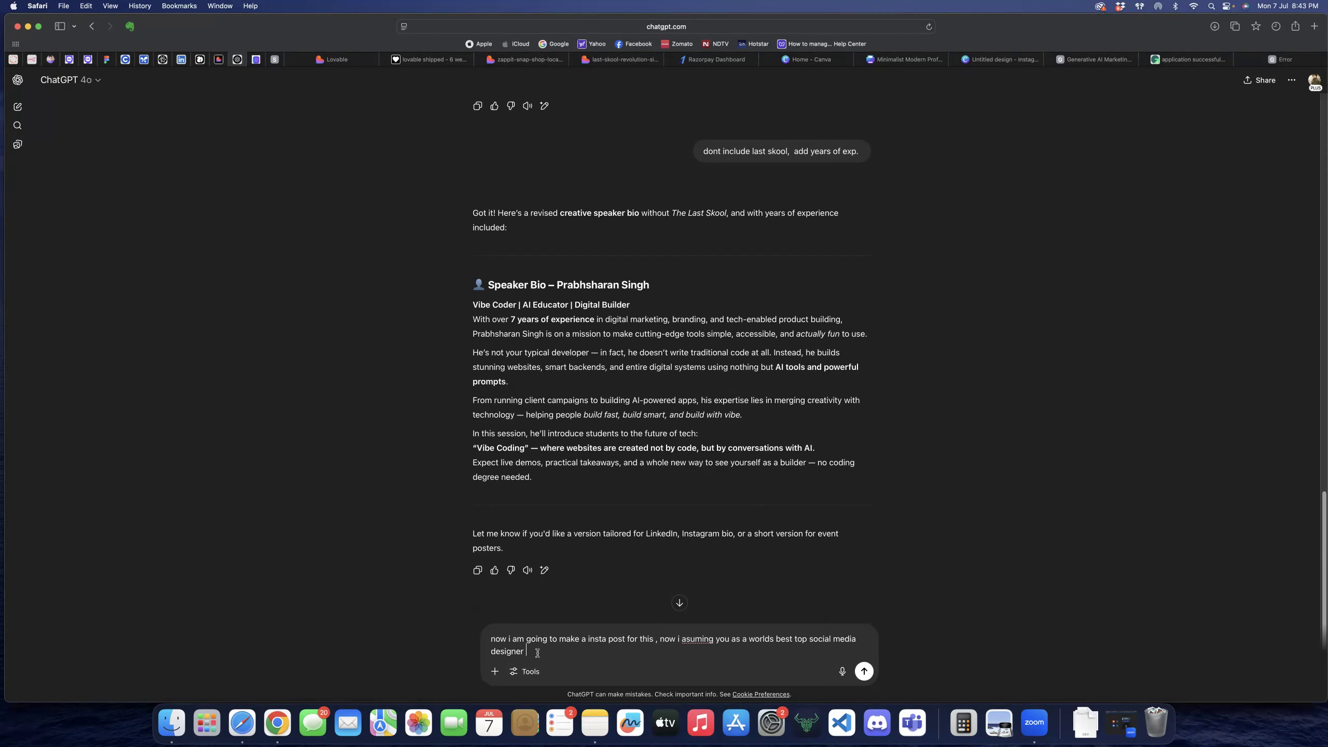
pyautogui.write('and you also know the best higly convertable post d')
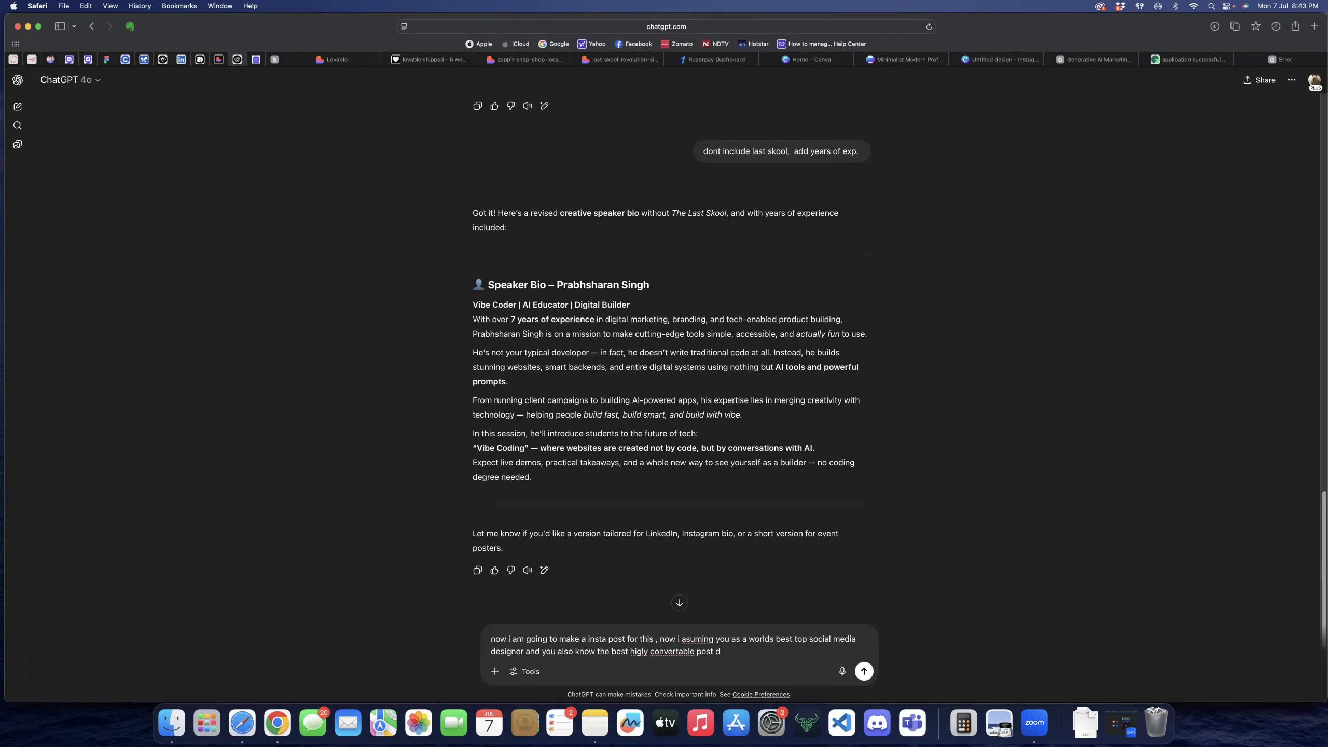
pyautogui.press('BackSpace')
pyautogui.write('stratigies. now make an amazing design stratigy for this one, wit')
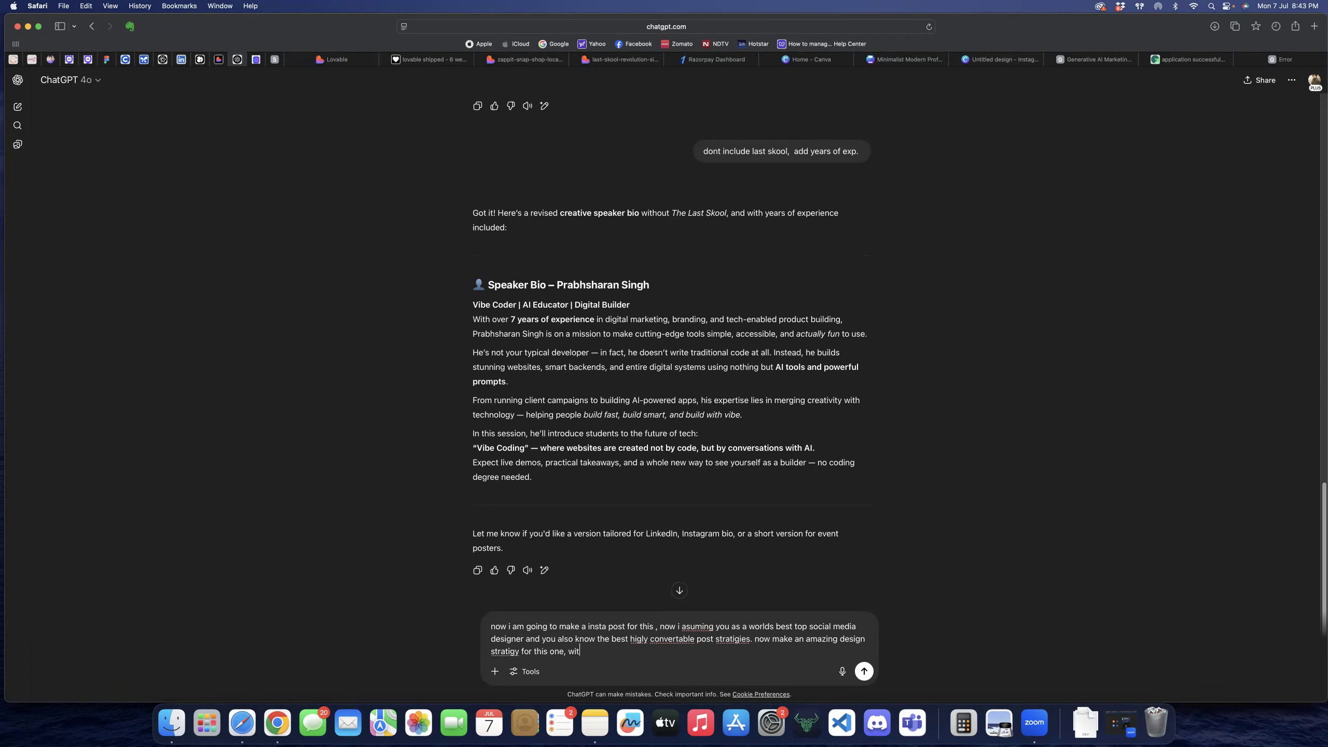
# - Complete the prompt with "with a mordern smooth estheic way.", add "i need my image also on that." on a new line, and send it
pyautogui.write('h a mordern smooth estheic way.')
pyautogui.hotkey('shift', 'Return')
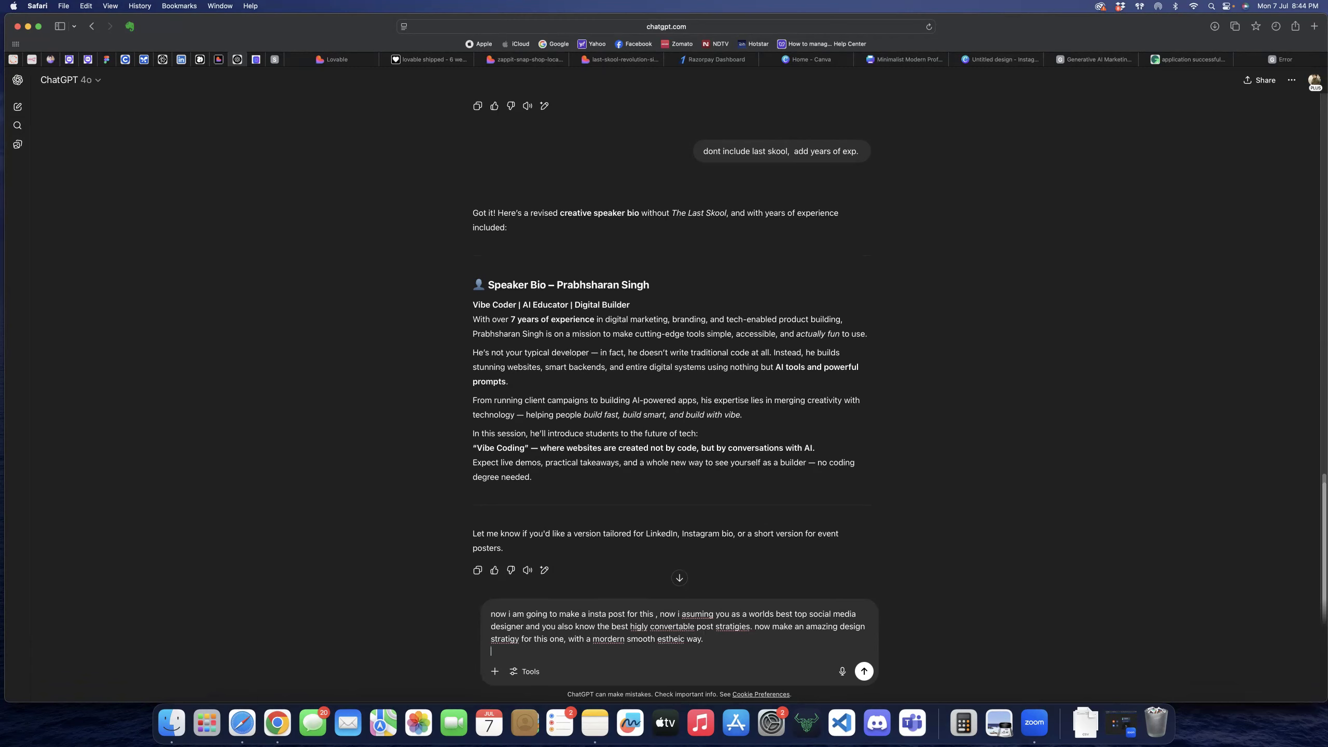
pyautogui.write('i need my image also on that.')
pyautogui.click(864, 671)
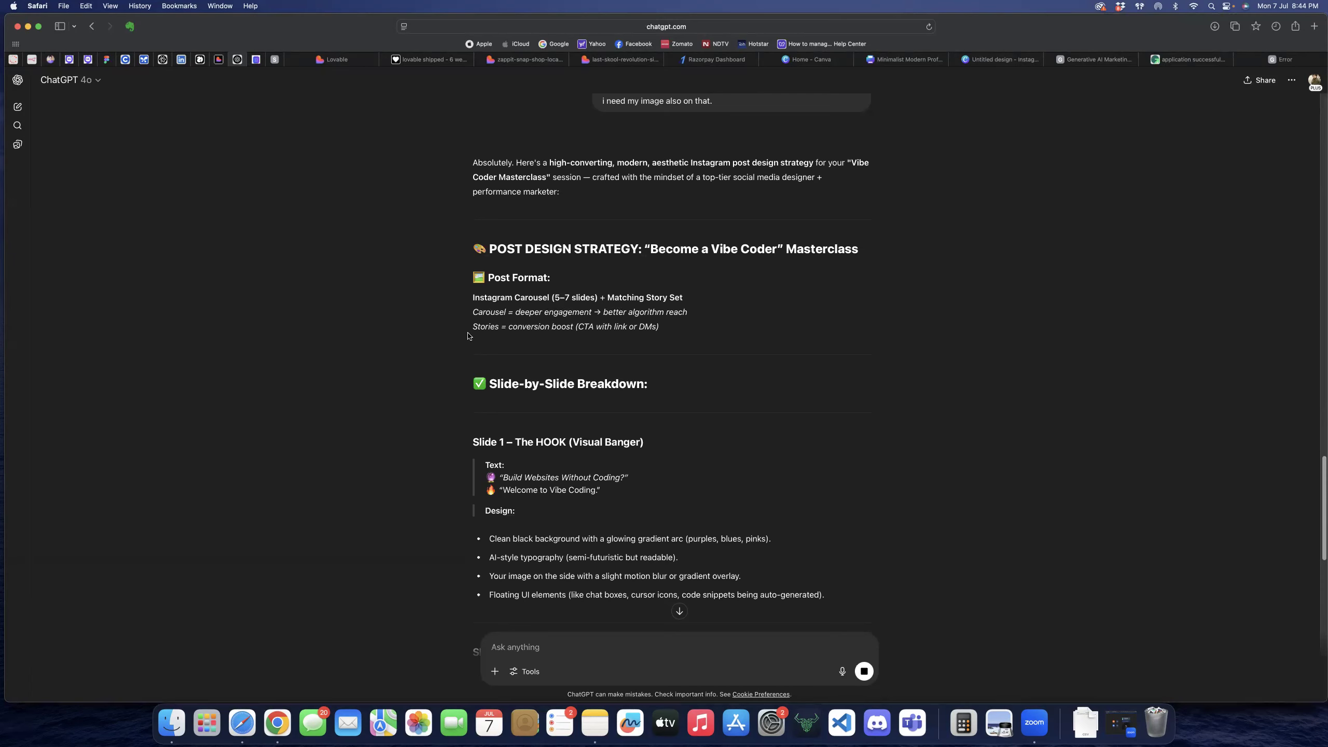
# - Look over the slide-by-slide carousel strategy and send the follow-up request "i want a single post stratigy"
pyautogui.scroll(-3, 606, 345)
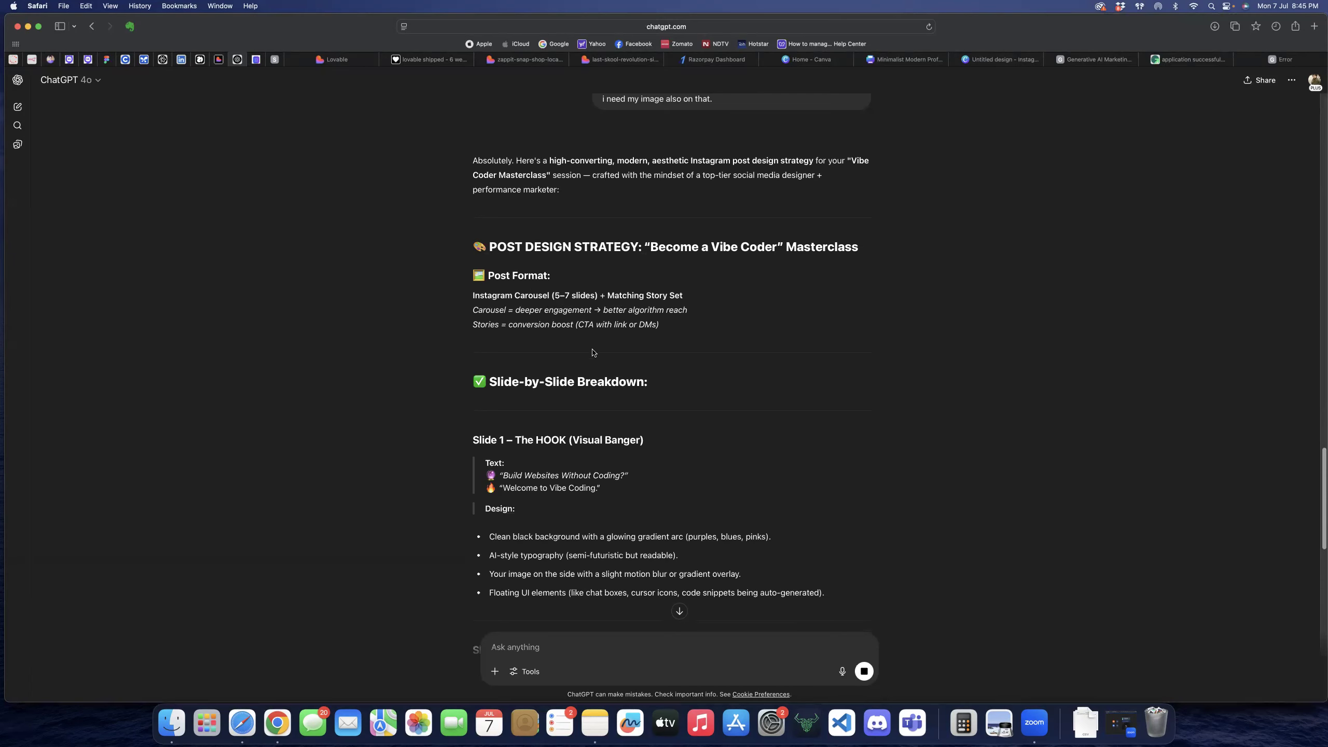
pyautogui.scroll(-1, 548, 351)
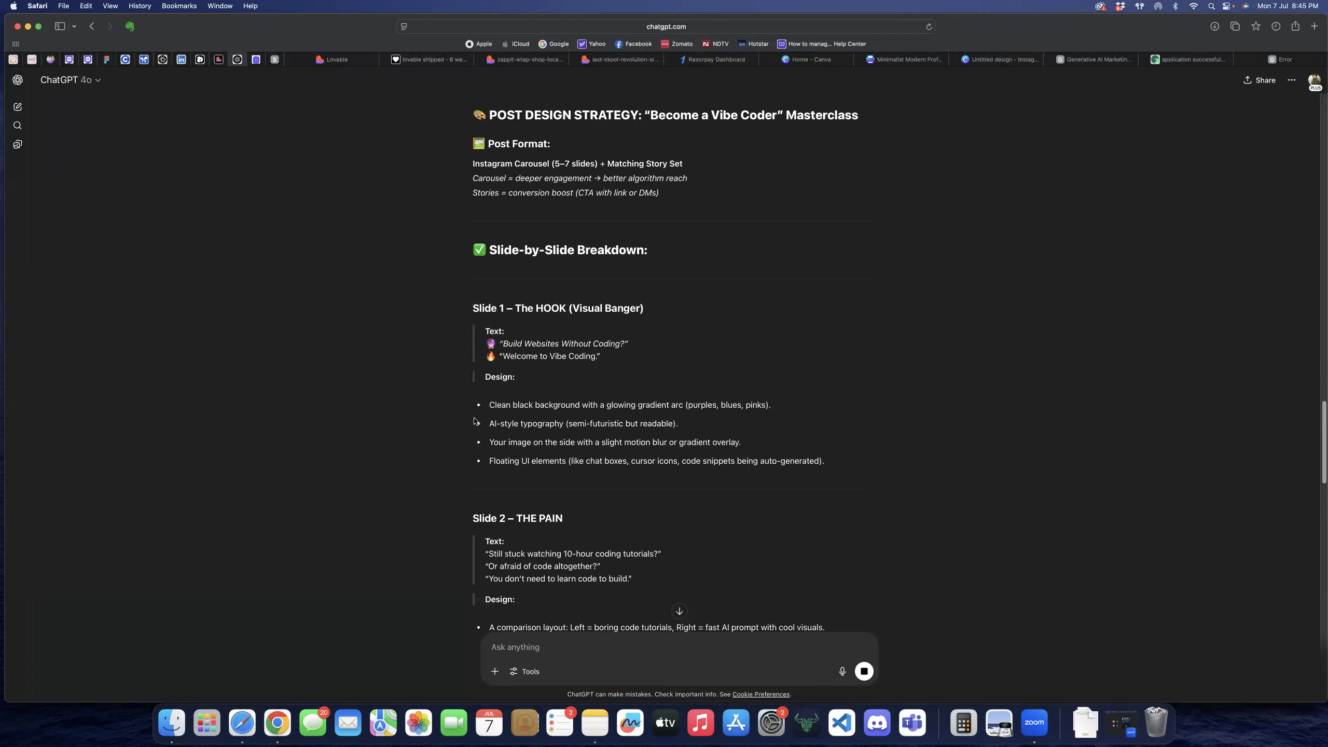
pyautogui.scroll(-5, 503, 434)
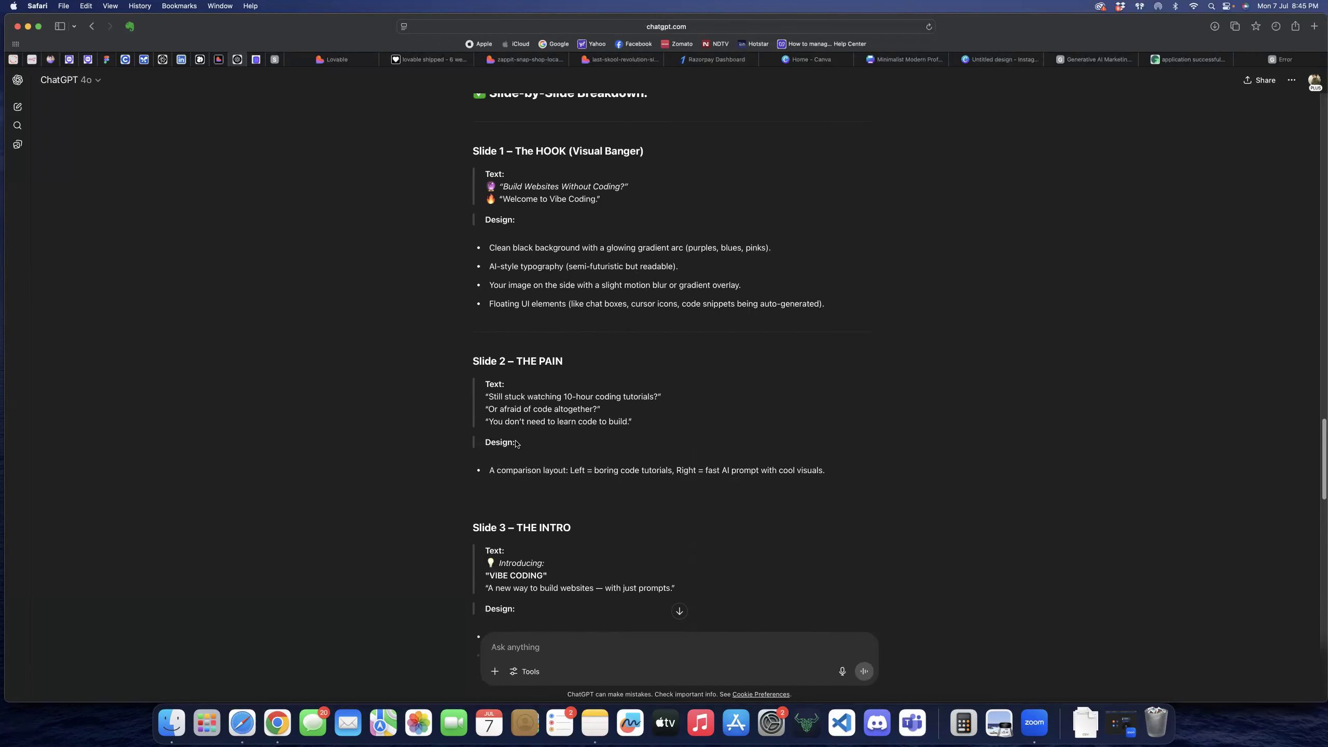
pyautogui.scroll(-6, 541, 492)
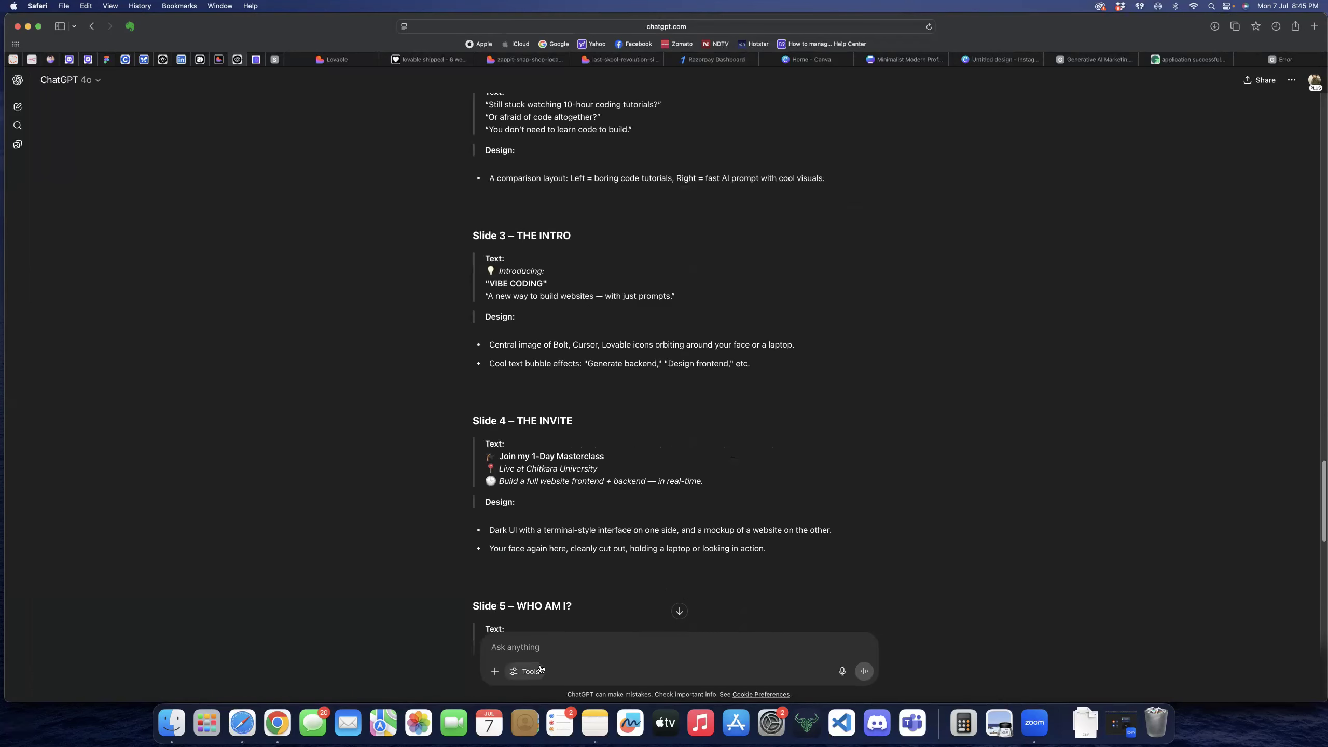
pyautogui.write('i want a single post strat')
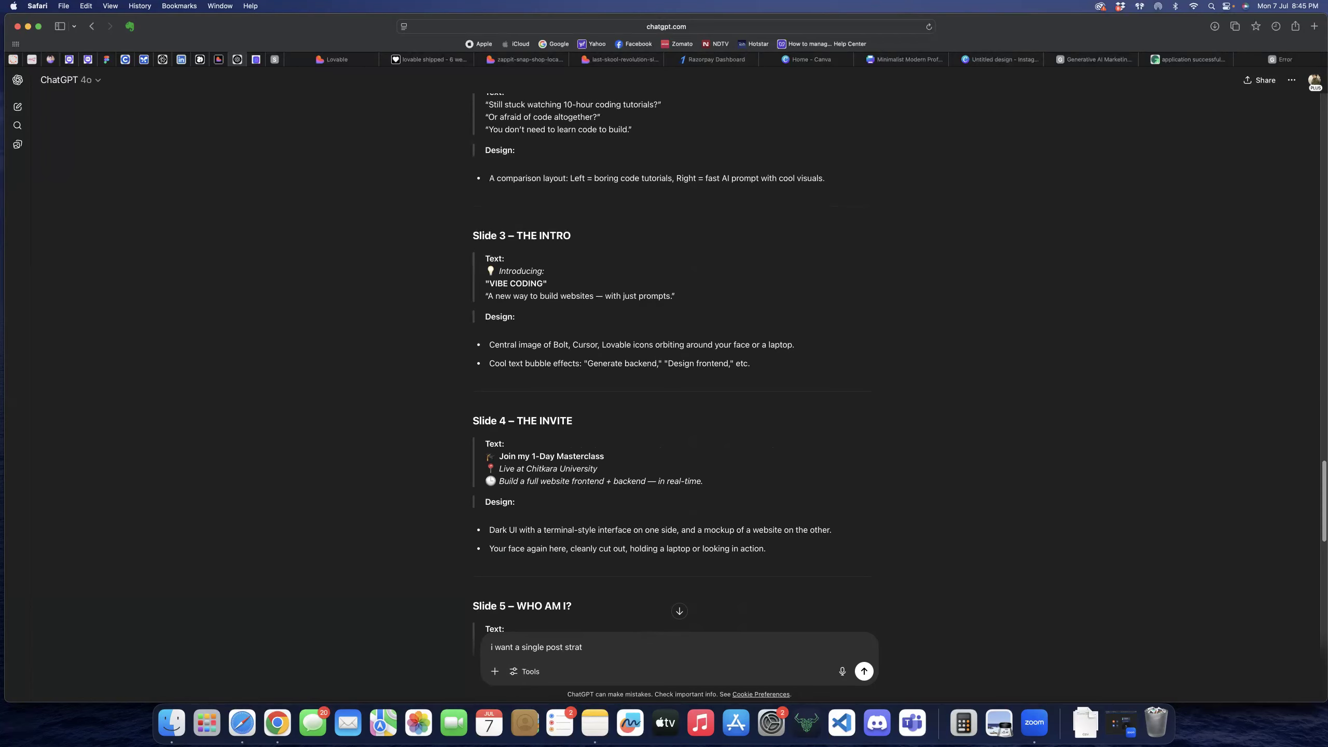
pyautogui.write('igy')
pyautogui.press('Return')
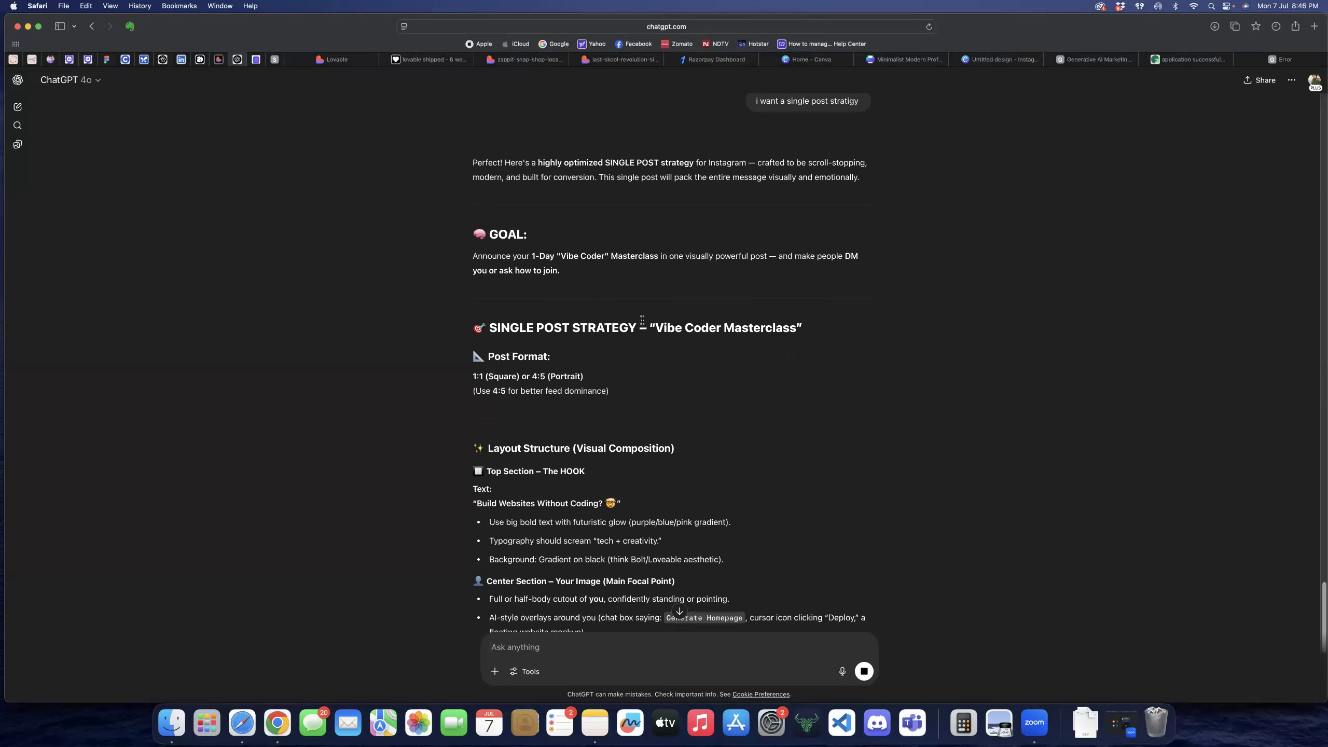
# - Review the single-post strategy's goal, format, layout structure, aesthetic guidelines, image tips and caption
pyautogui.moveTo(472, 255); pyautogui.dragTo(561, 259)
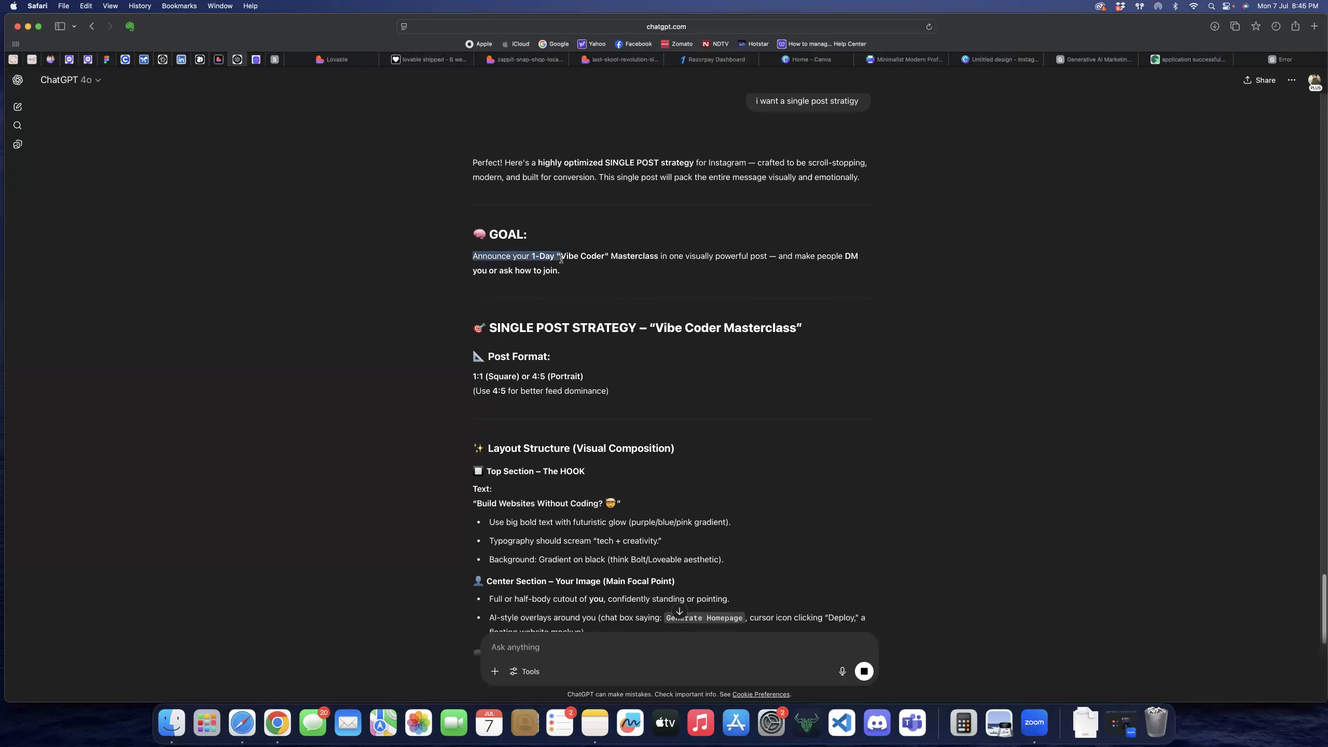
pyautogui.click(492, 378)
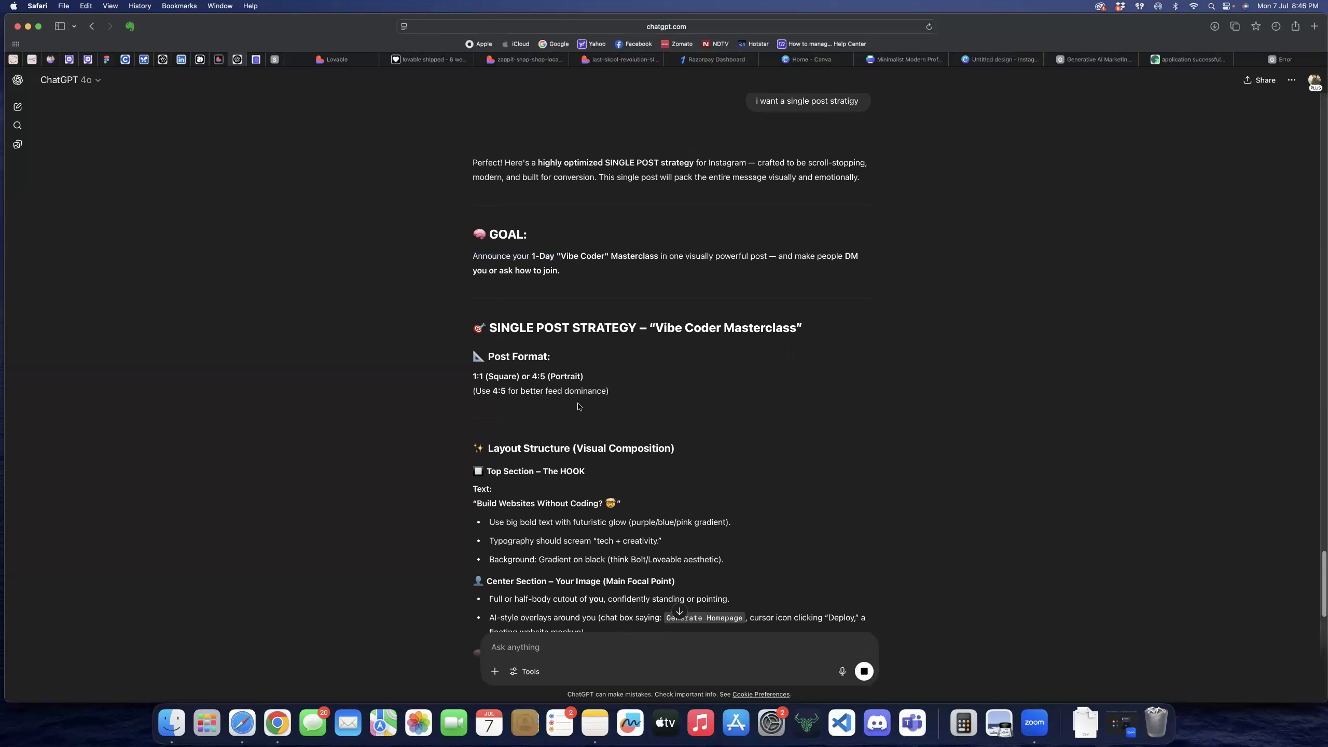
pyautogui.scroll(-2, 554, 408)
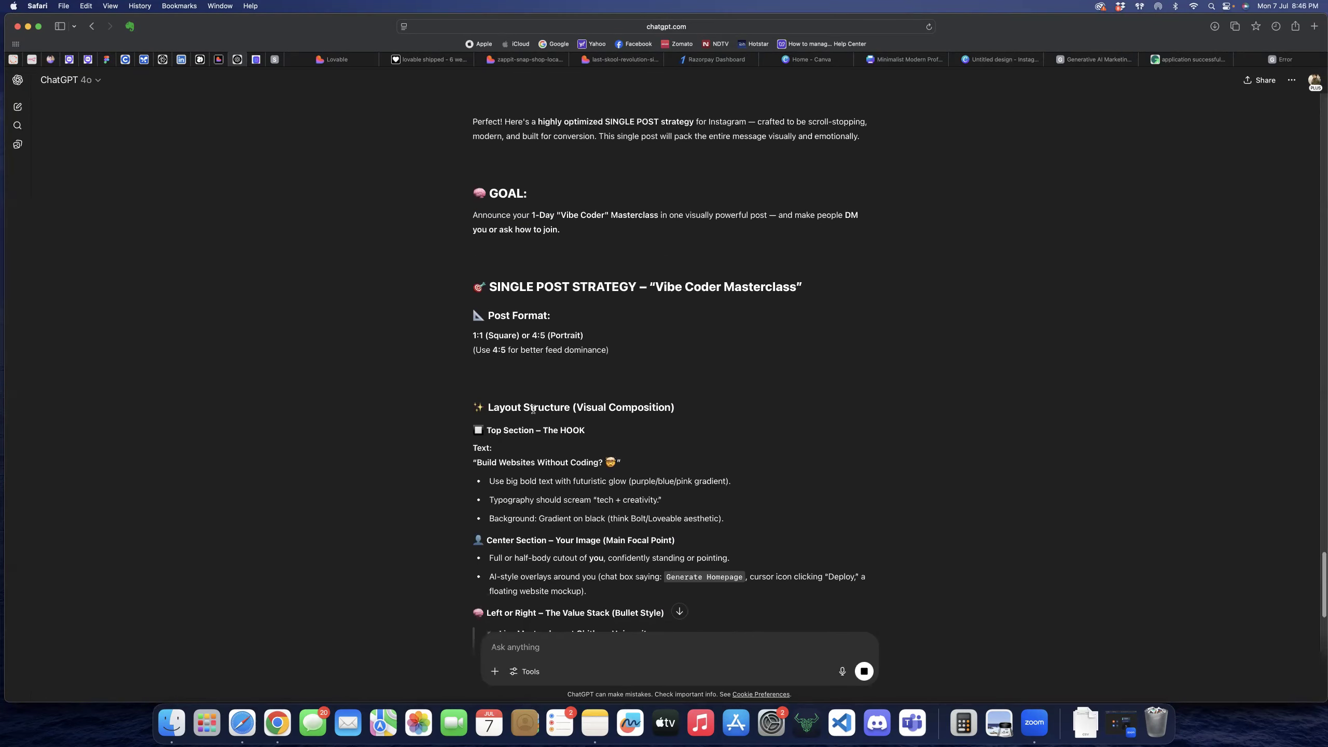
pyautogui.scroll(-1, 586, 419)
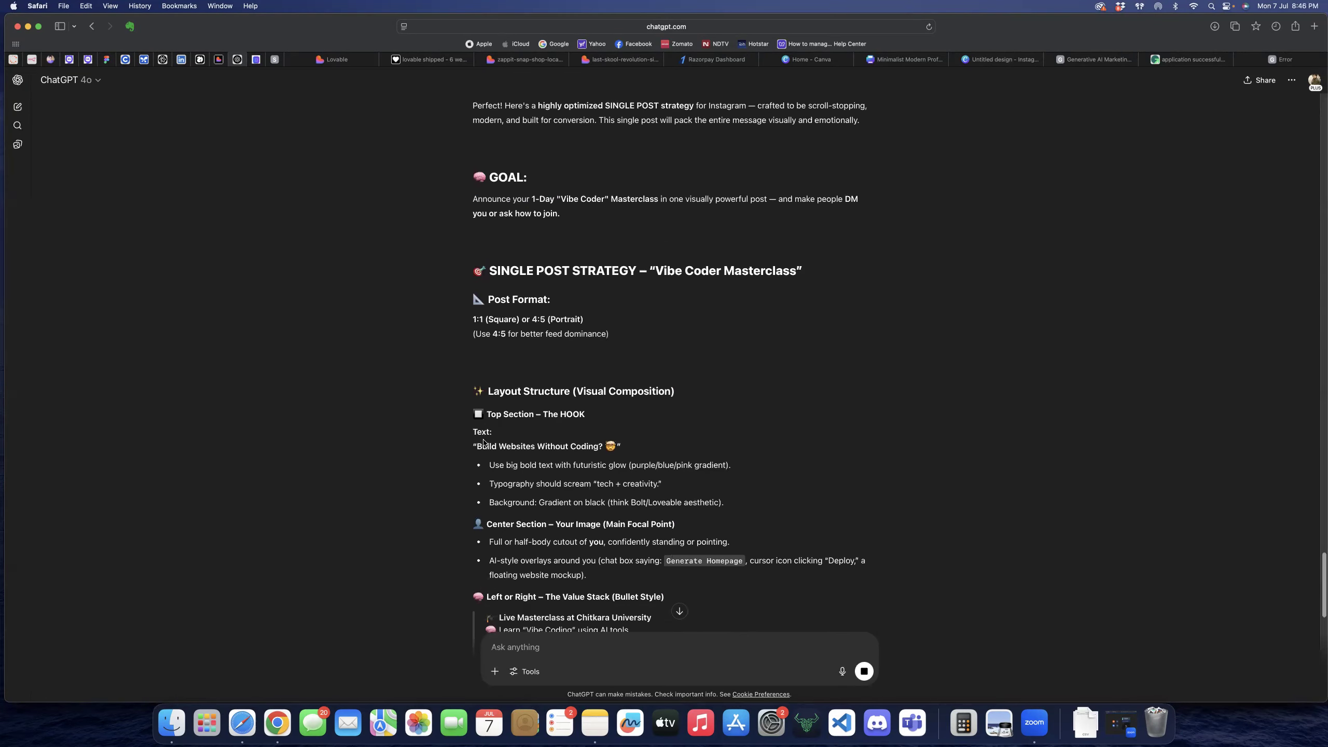
pyautogui.scroll(-1, 586, 445)
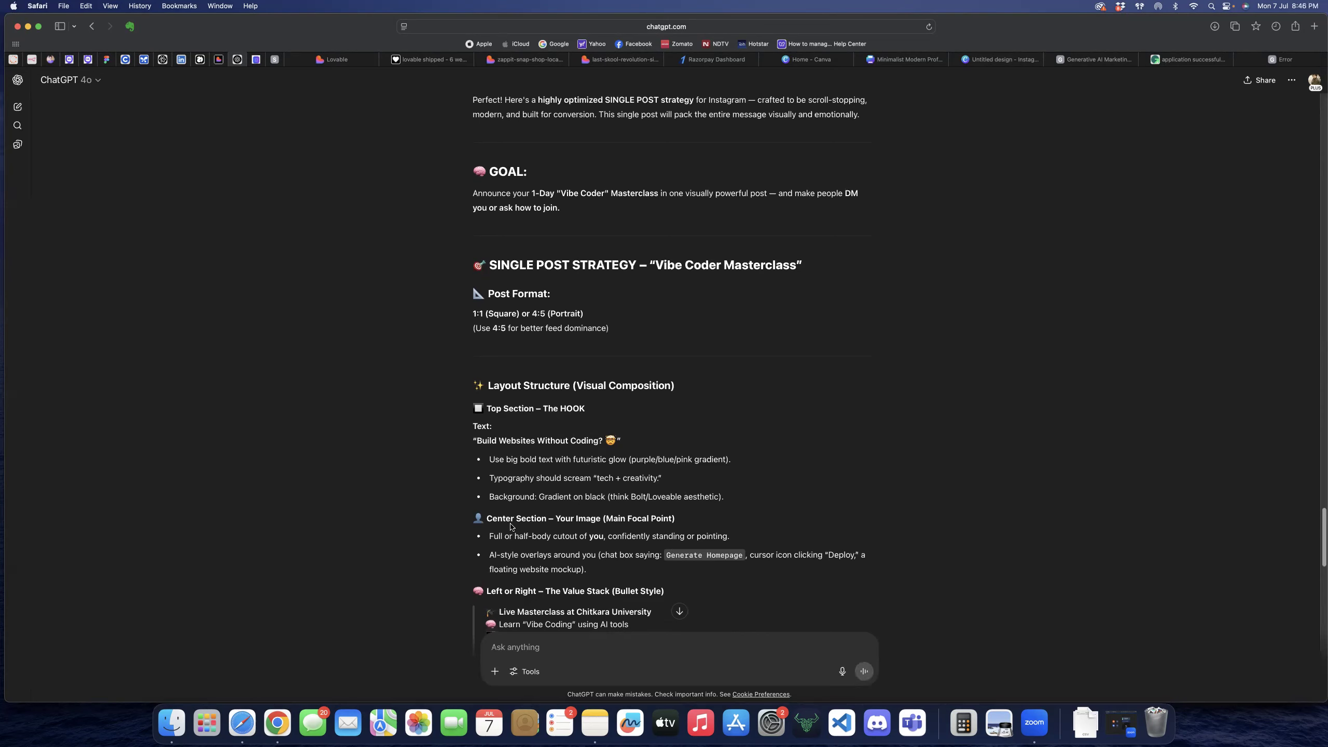
pyautogui.scroll(-1, 591, 529)
pyautogui.scroll(-1, 591, 528)
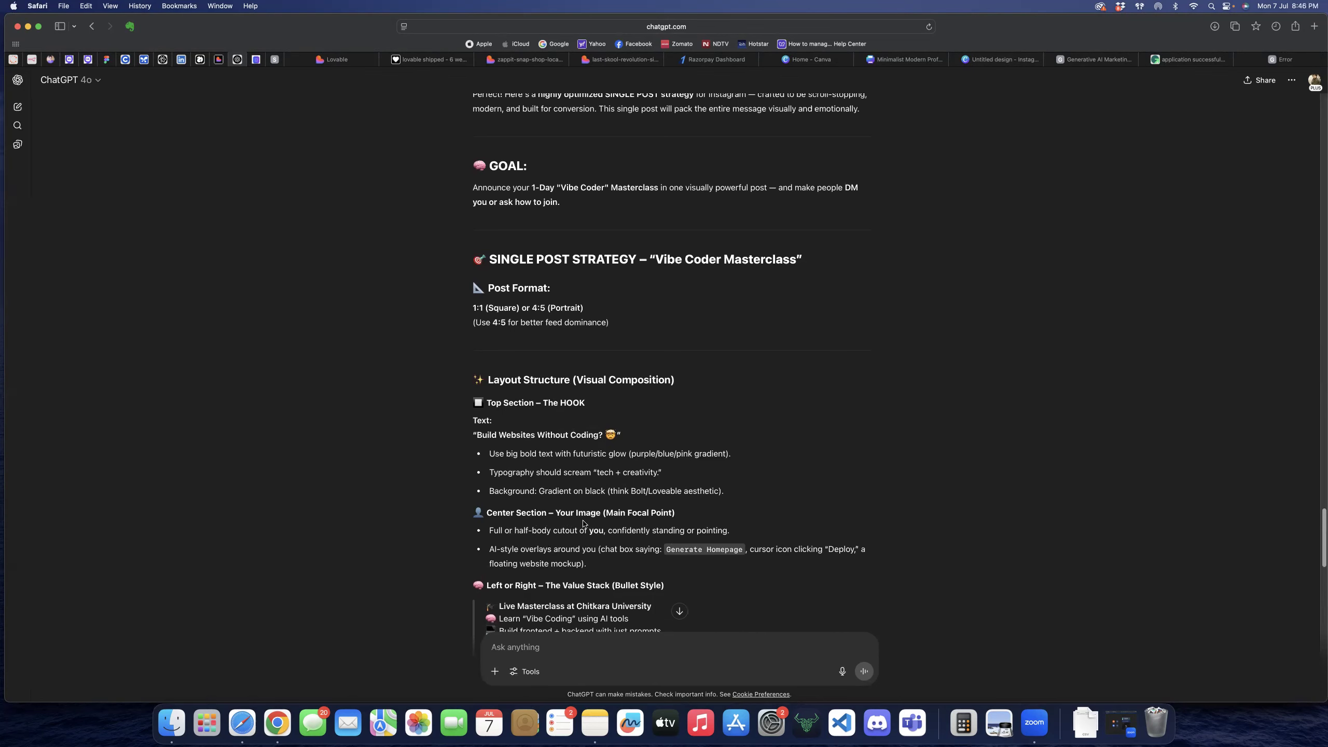
pyautogui.scroll(-3, 506, 549)
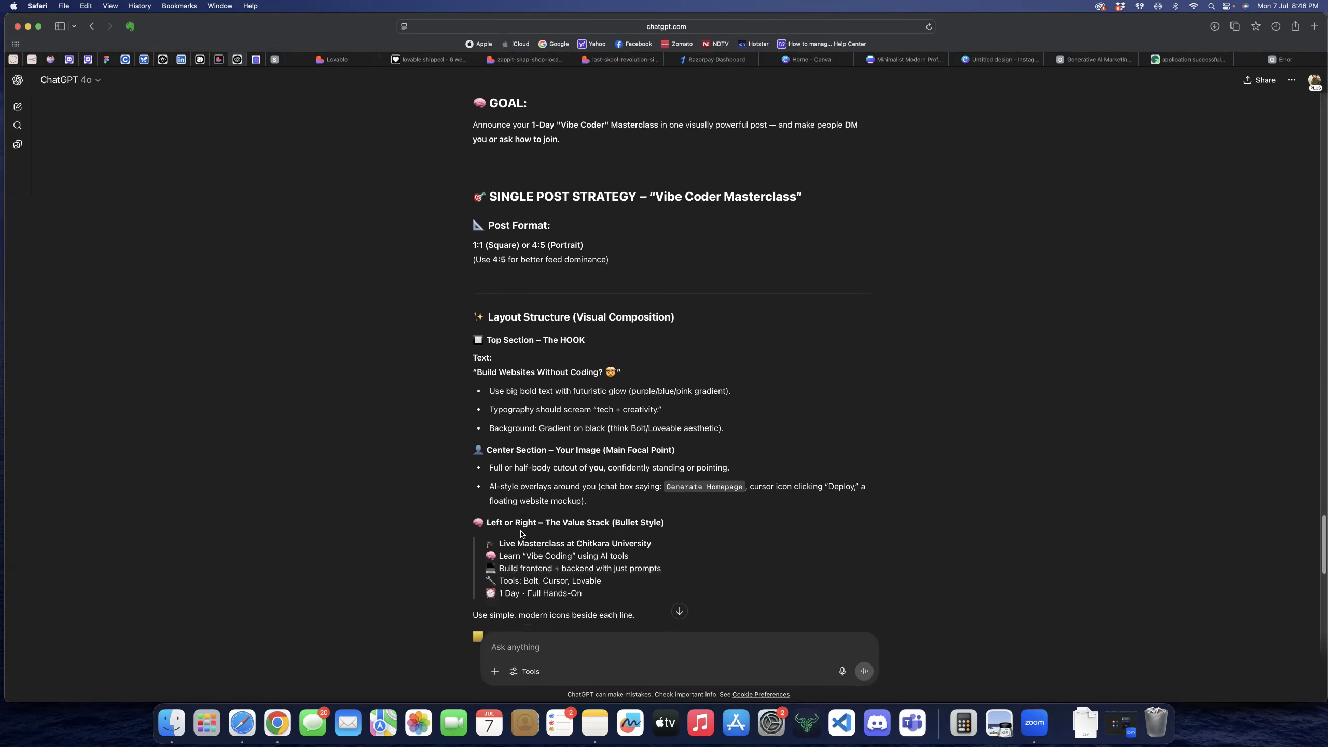
pyautogui.scroll(-1, 522, 529)
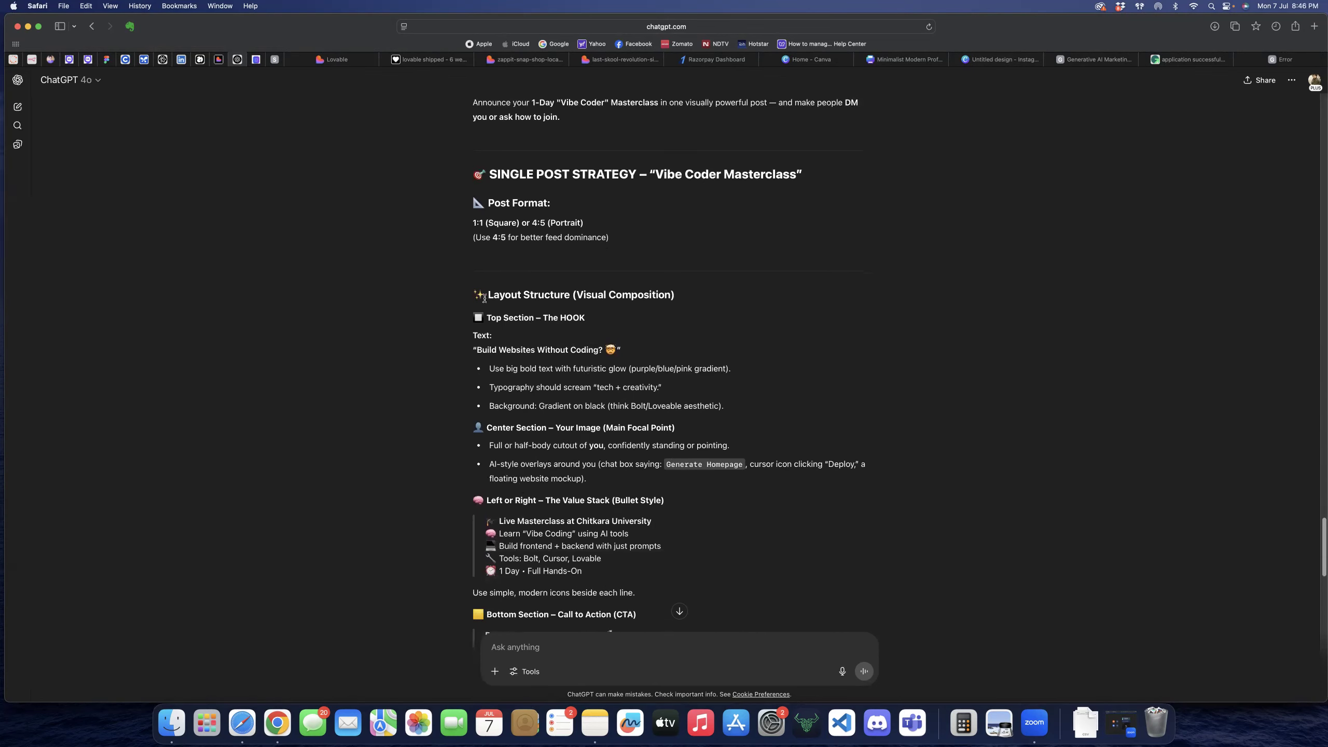
pyautogui.scroll(-10, 485, 306)
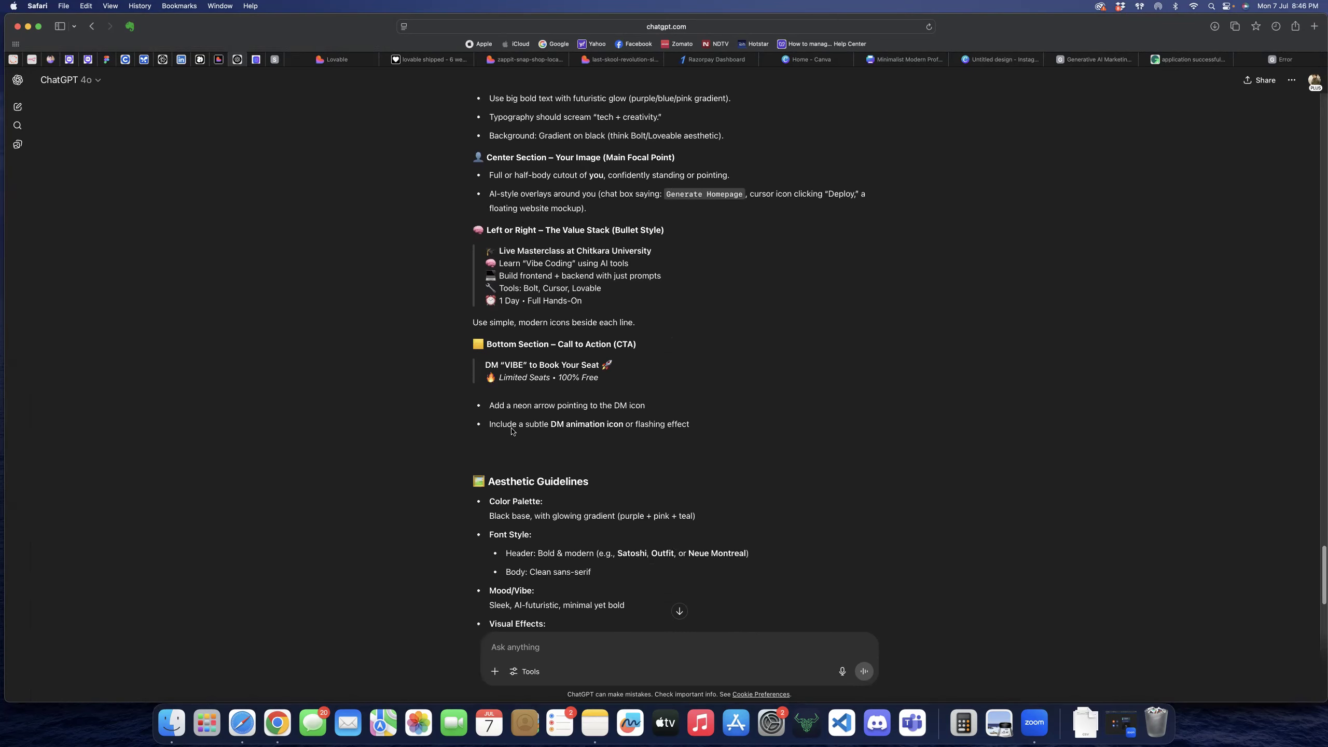
pyautogui.scroll(-15, 513, 440)
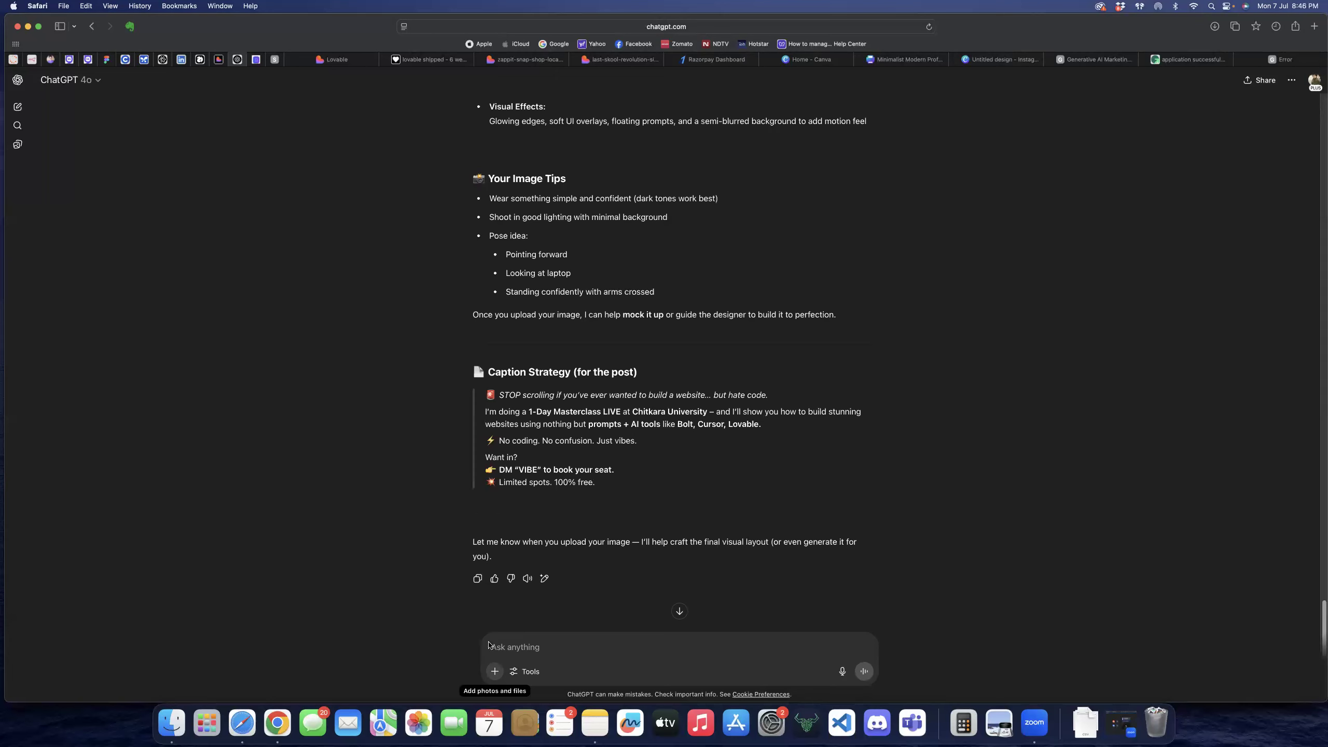
# - Attach the speaker's portrait photo, the JPG file starting with bbe33d91-7c47, from the Downloads folder to the chat prompt
pyautogui.click(495, 672)
pyautogui.moveTo(522, 638)
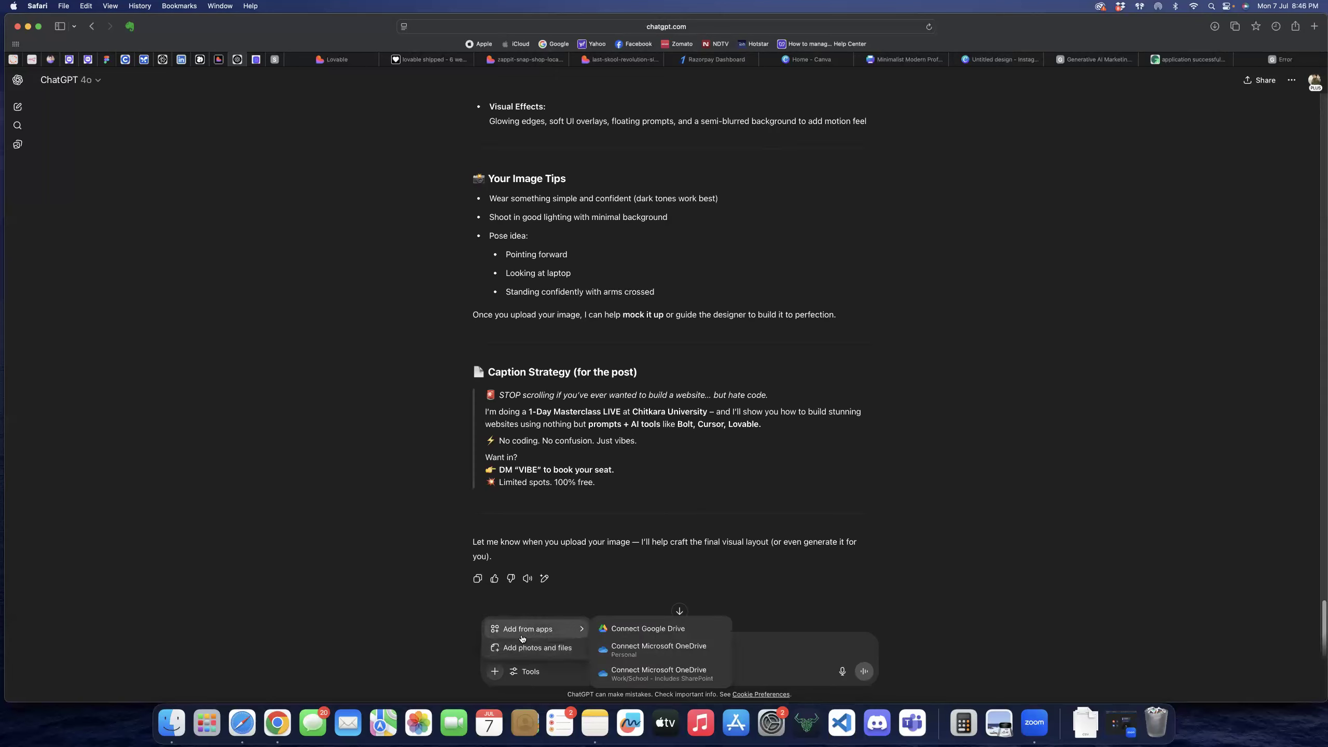
pyautogui.click(510, 489)
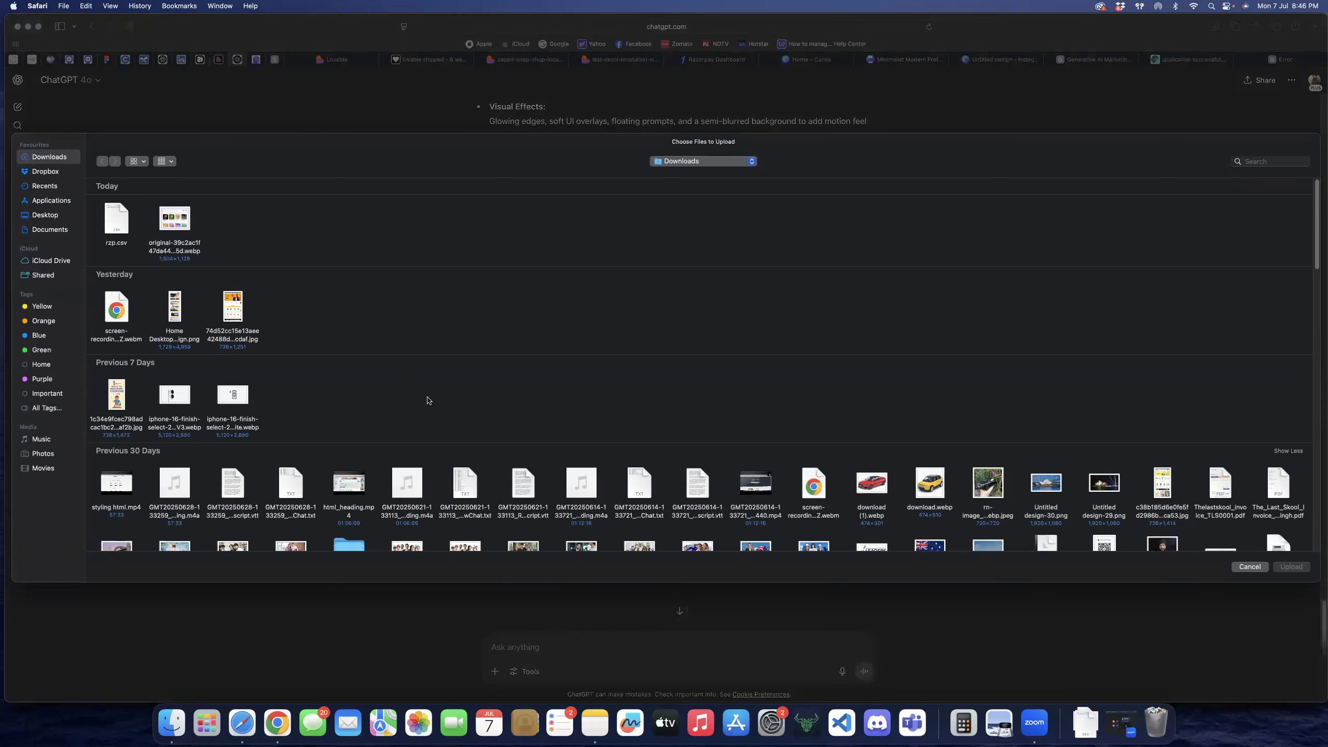
pyautogui.scroll(-3, 839, 437)
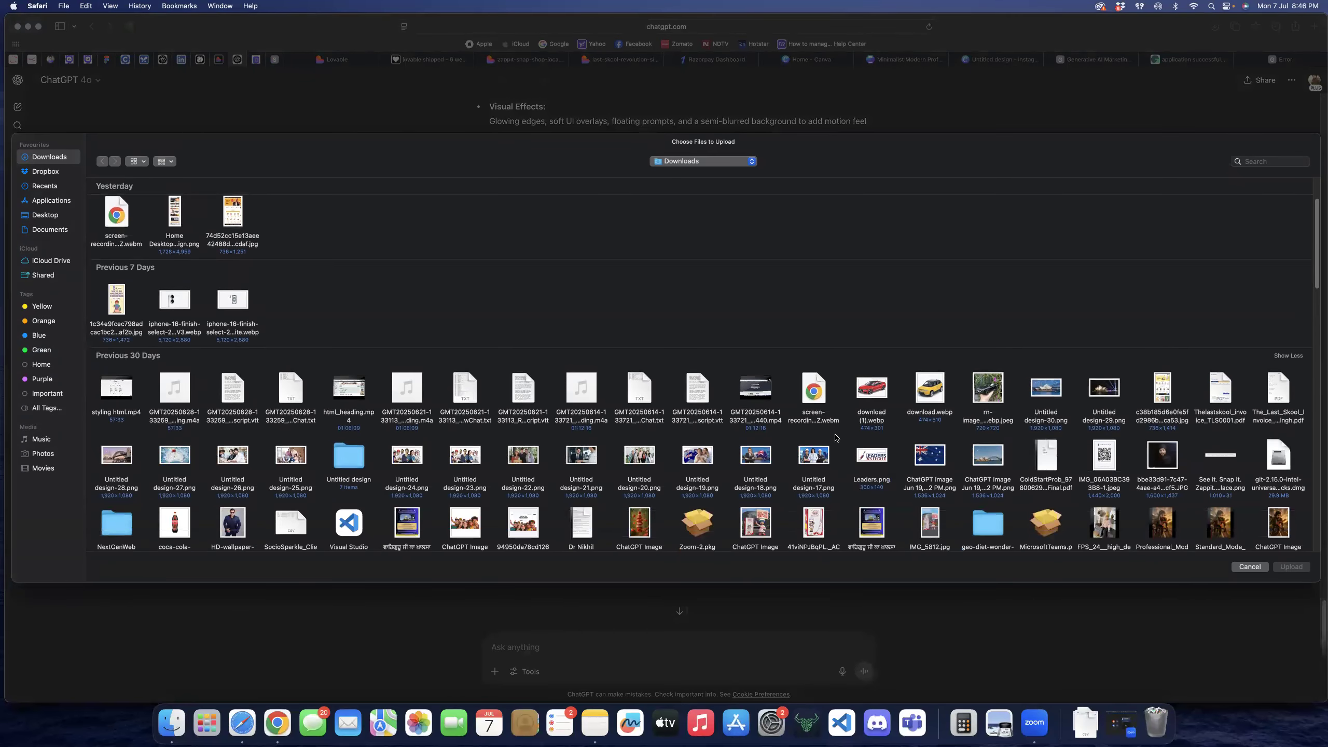
pyautogui.scroll(-1, 749, 454)
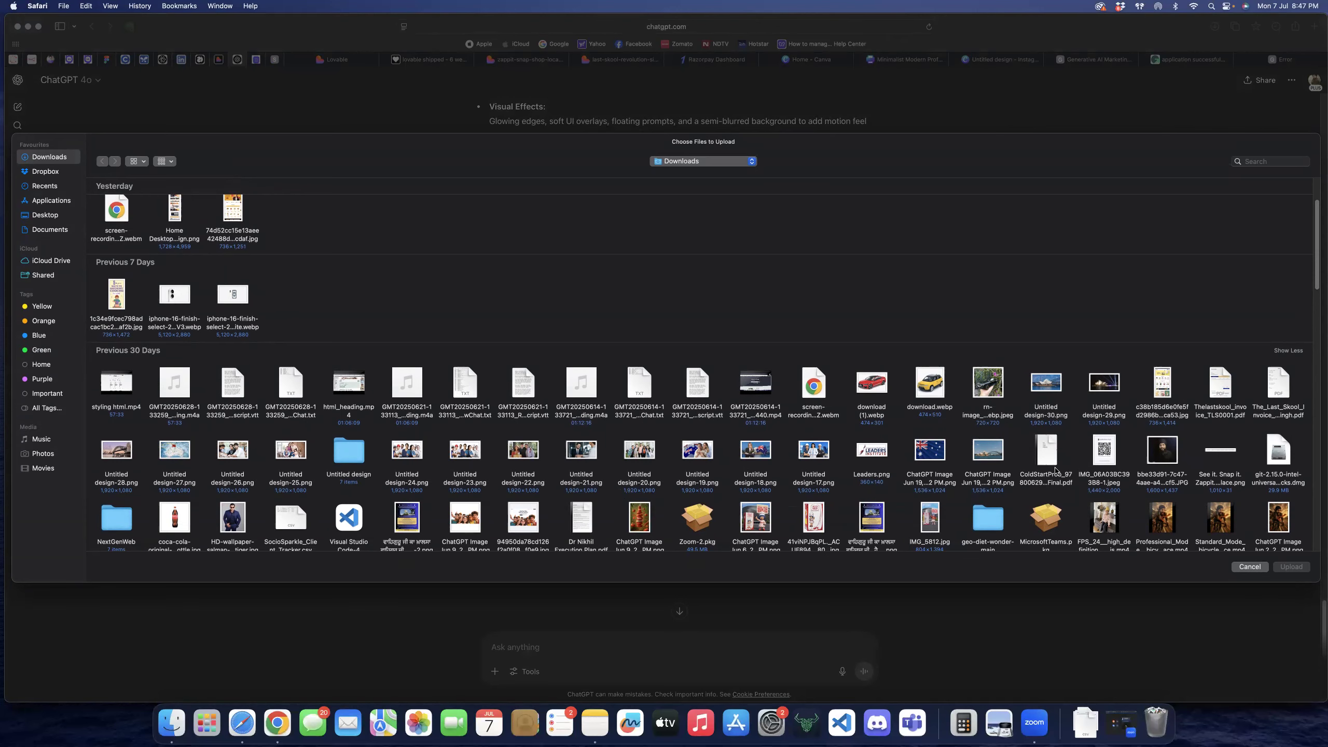
pyautogui.scroll(-2, 1142, 419)
pyautogui.click(1174, 432)
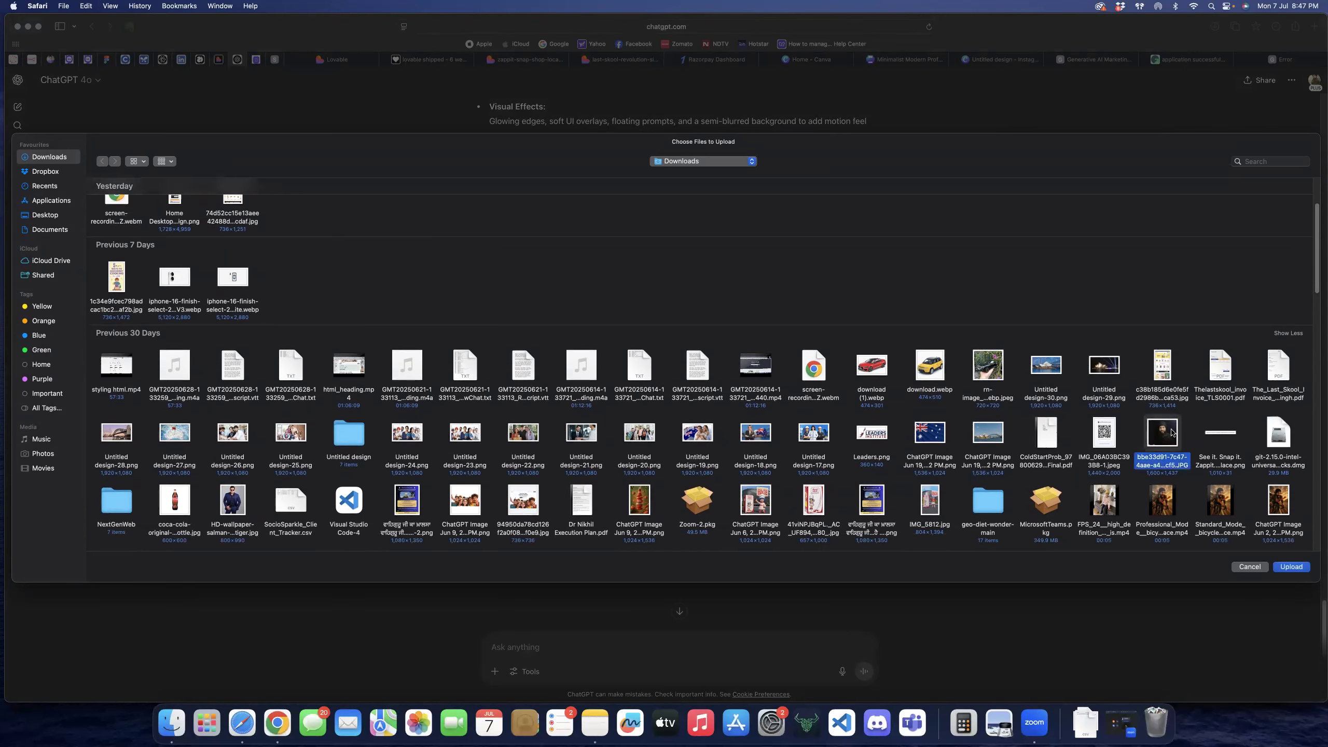
pyautogui.doubleClick(1172, 432)
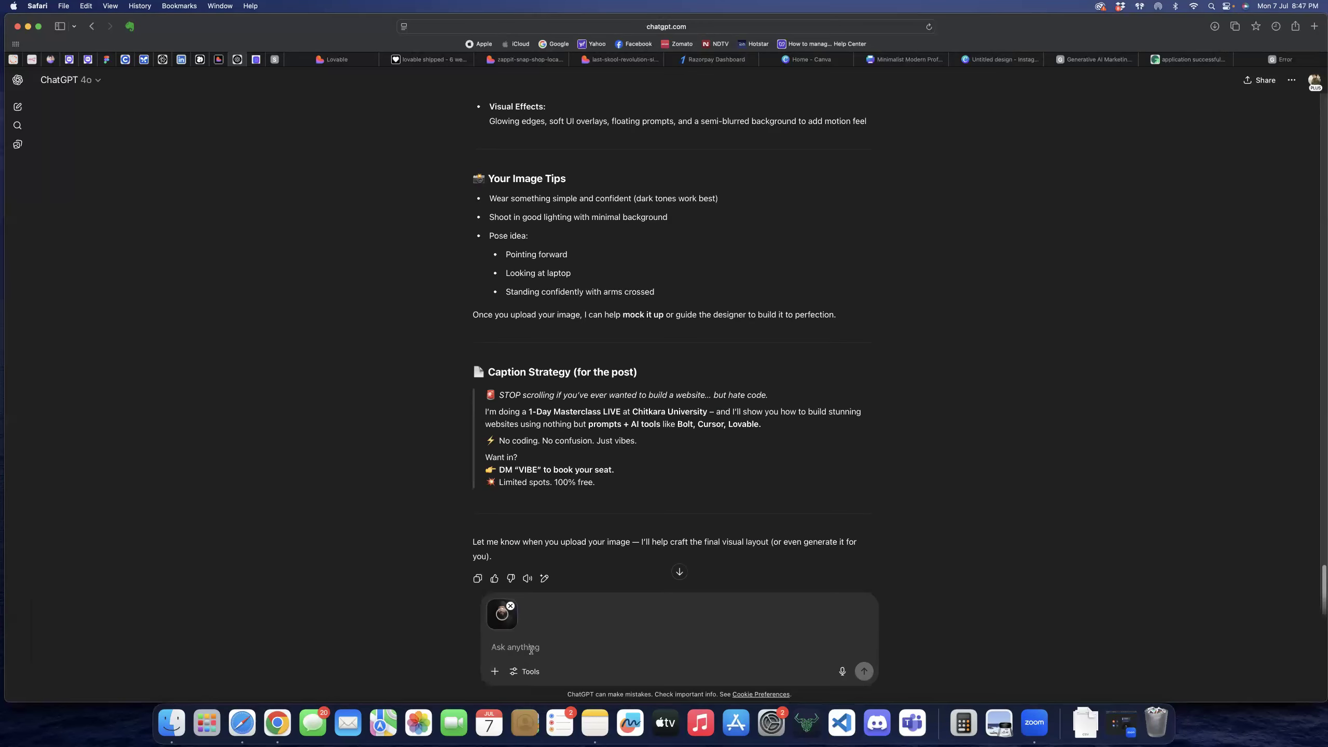
# - Write the prompt "now heres my image , and genrate this post ." and send it with the attached photo
pyautogui.write('now heres my image , and genrate ')
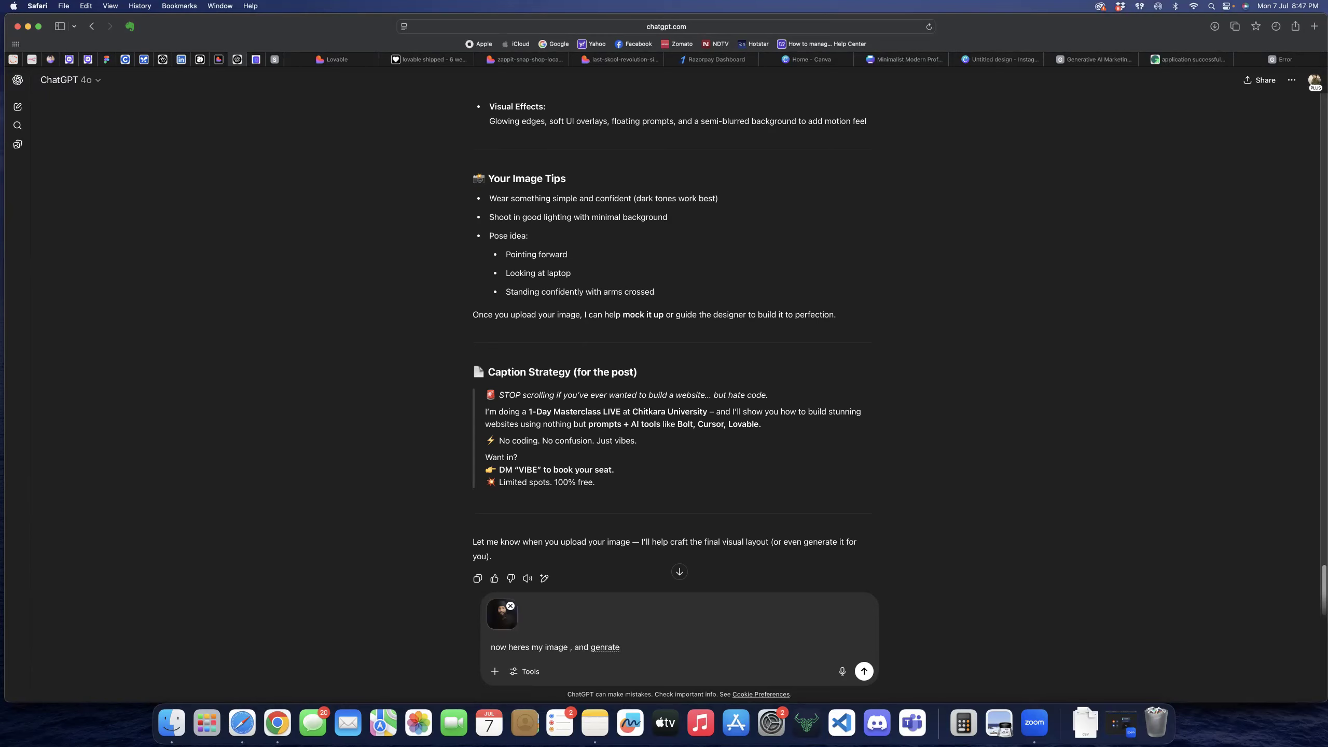
pyautogui.write('this post .')
pyautogui.press('Return')
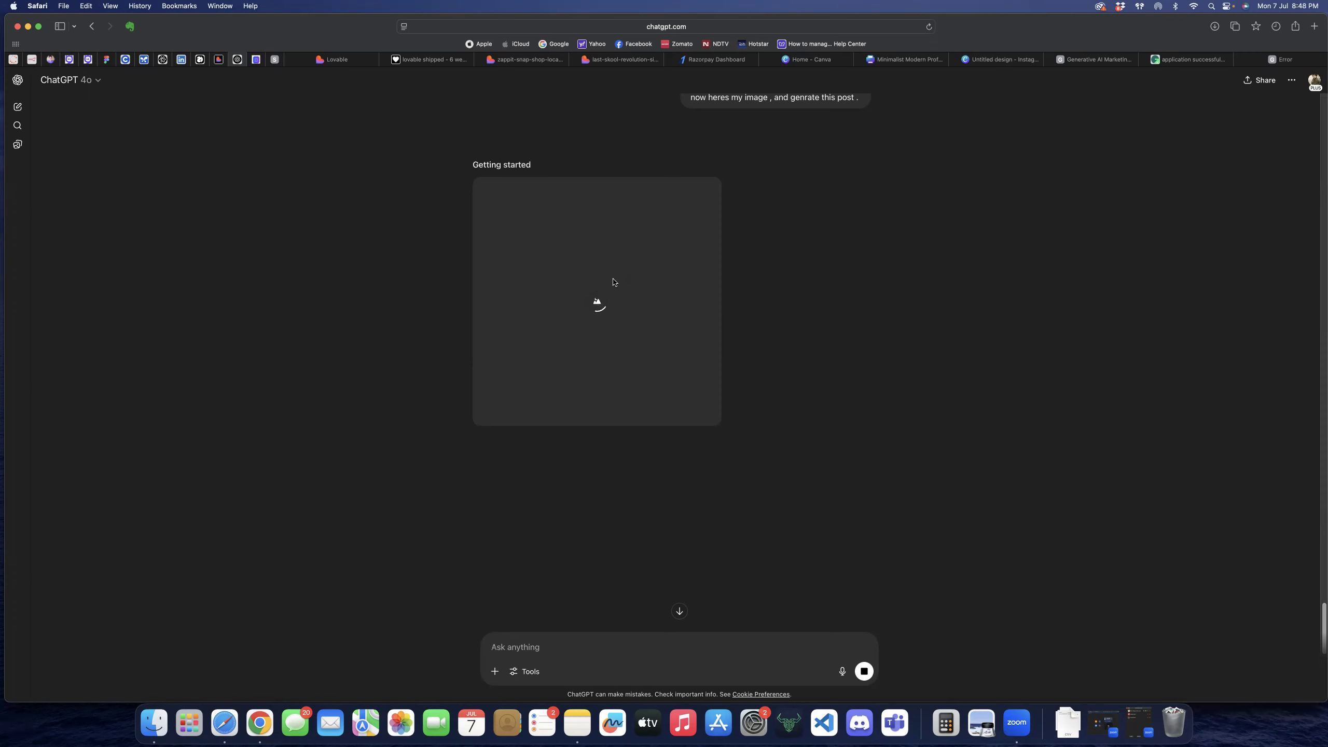
# - Follow the image generation and examine the created post's headline, portrait, bullet points and call to action against the uploaded photo
pyautogui.scroll(7, 589, 223)
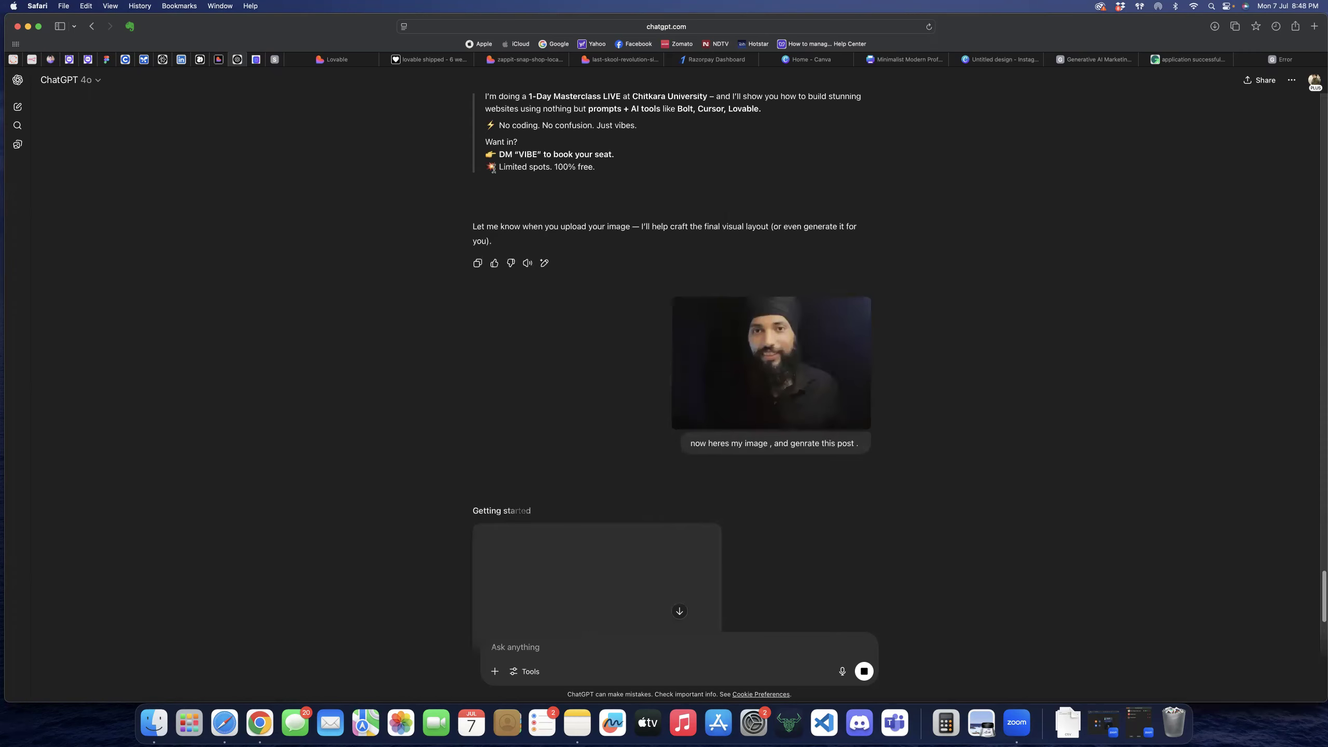
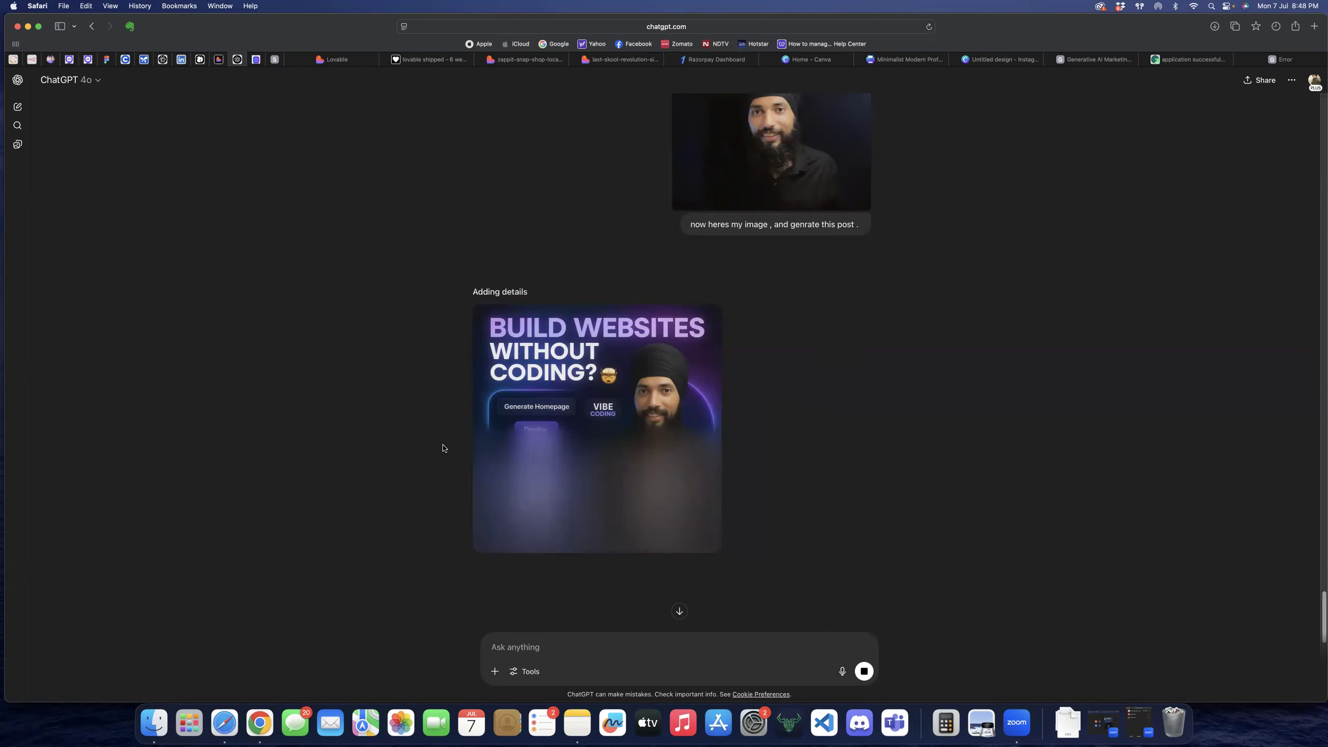
pyautogui.scroll(-2, 386, 446)
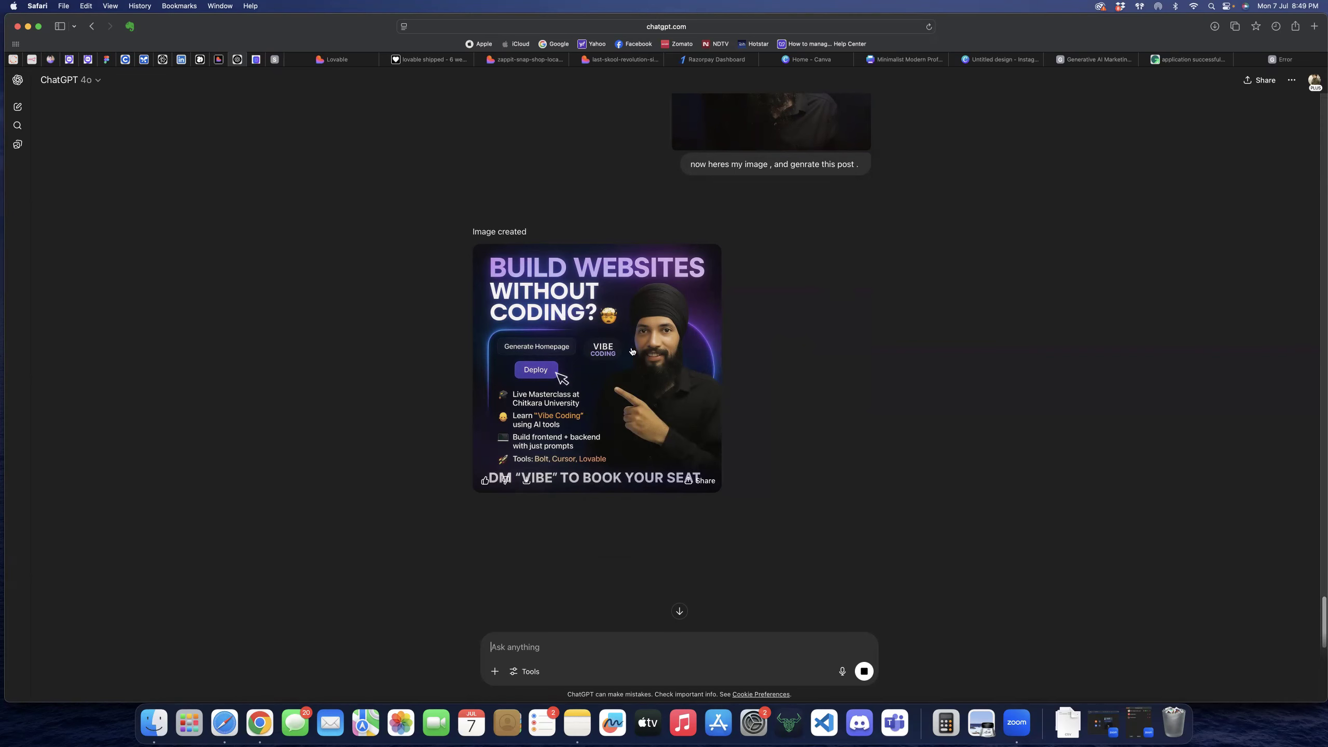
pyautogui.scroll(3, 743, 395)
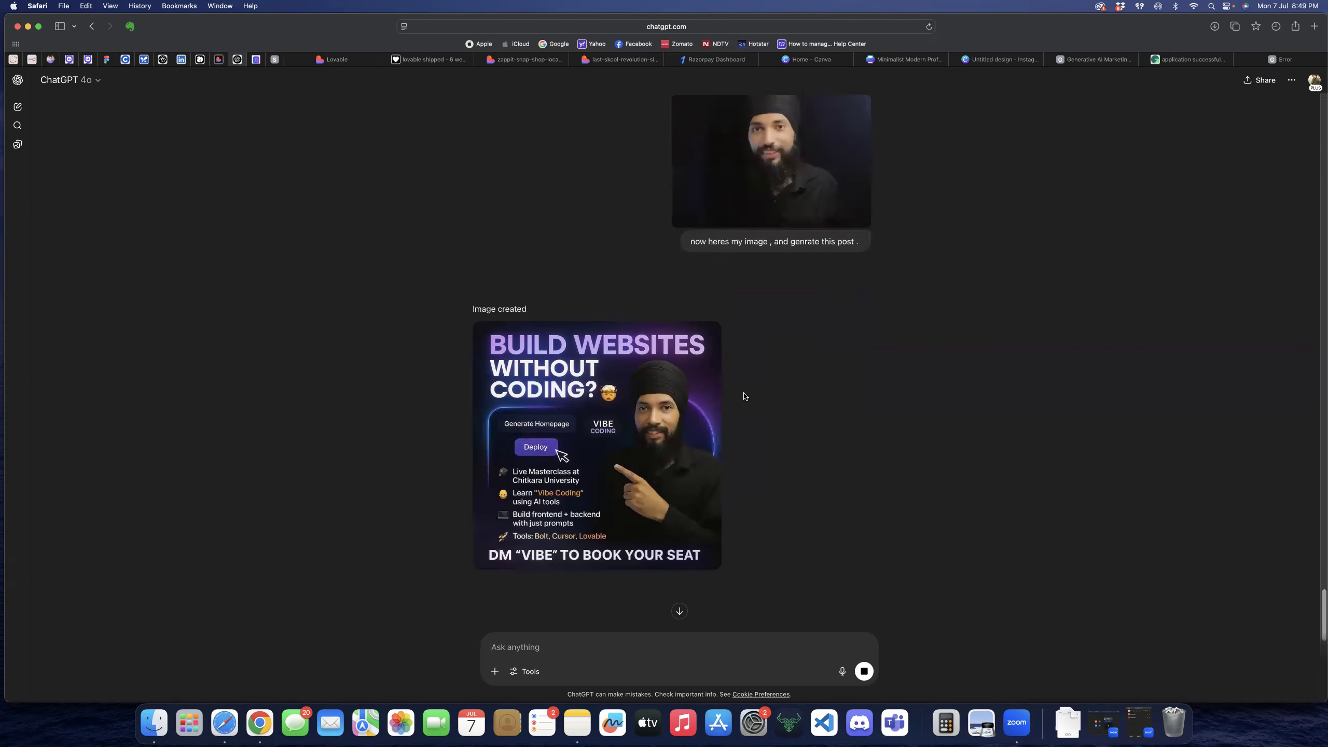
pyautogui.scroll(-6, 741, 395)
pyautogui.scroll(5, 680, 316)
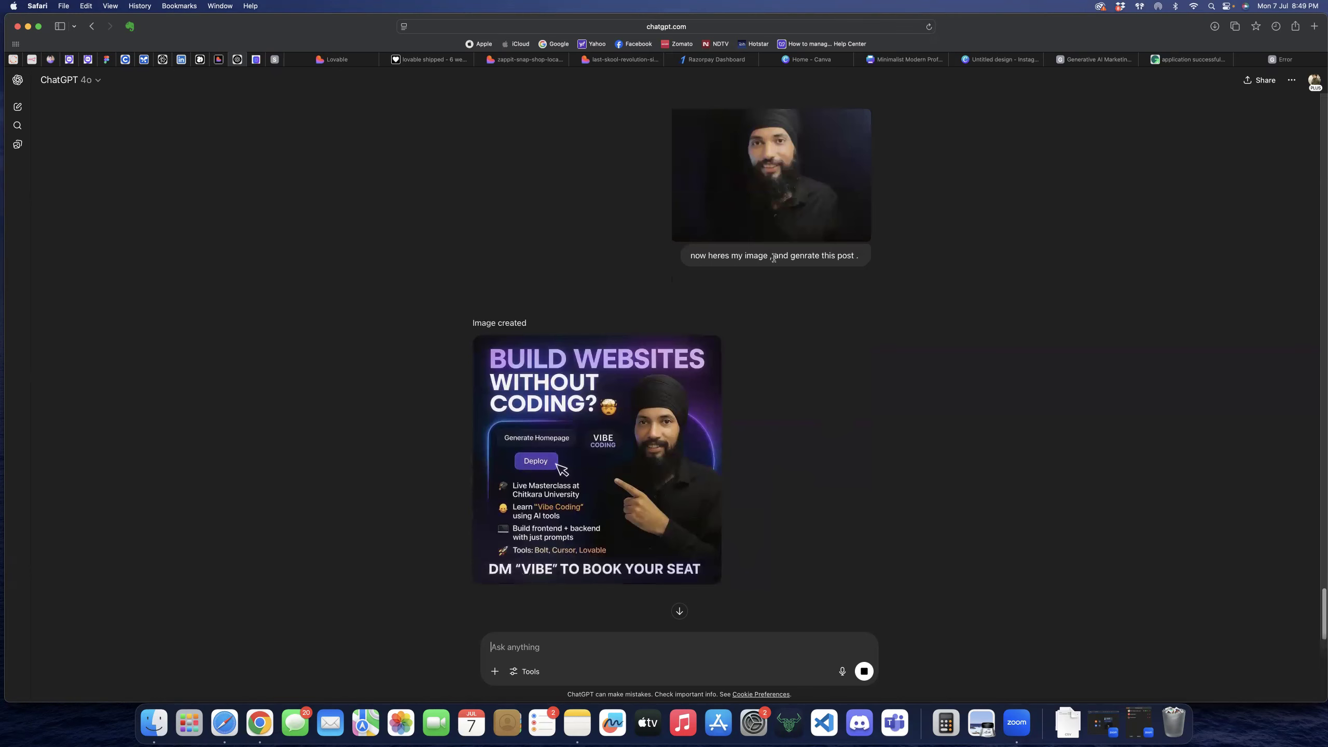
pyautogui.scroll(1, 784, 215)
pyautogui.scroll(-5, 758, 293)
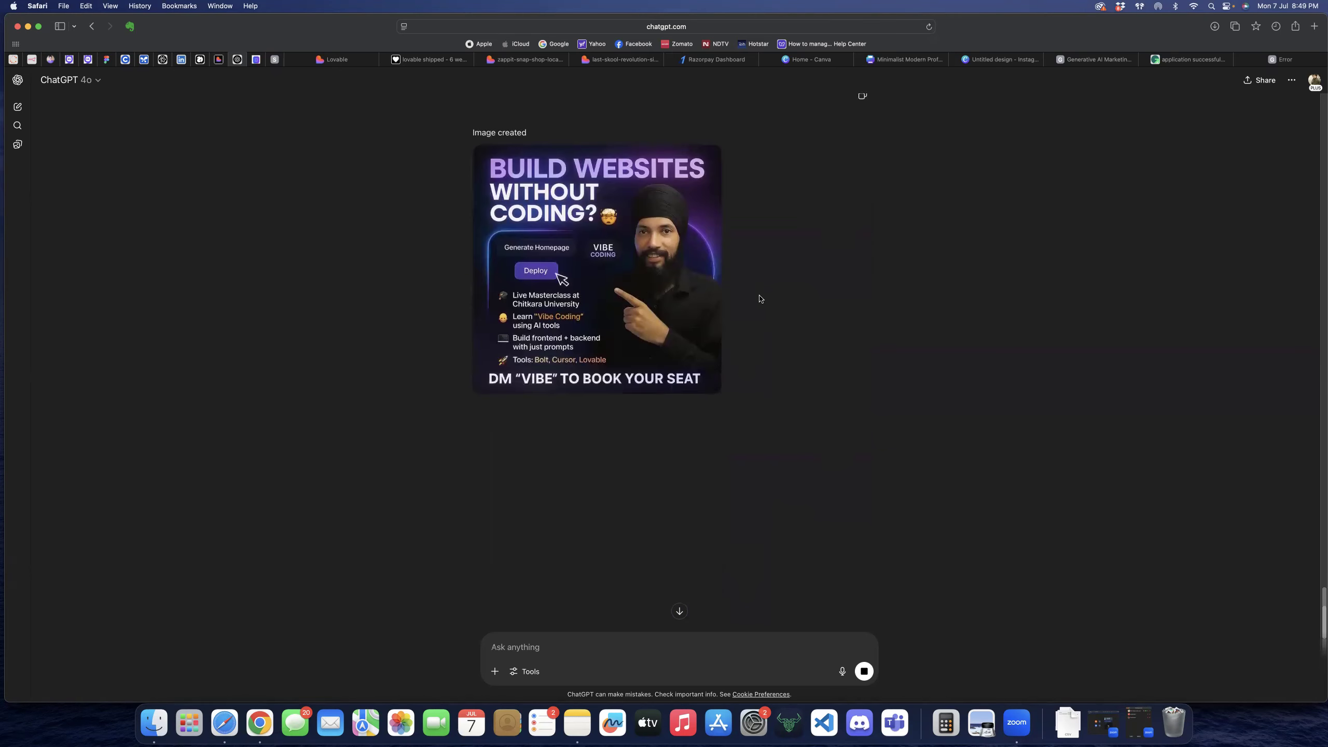
# - Open the generated post at full size, download it, and close the enlarged view
pyautogui.click(652, 278)
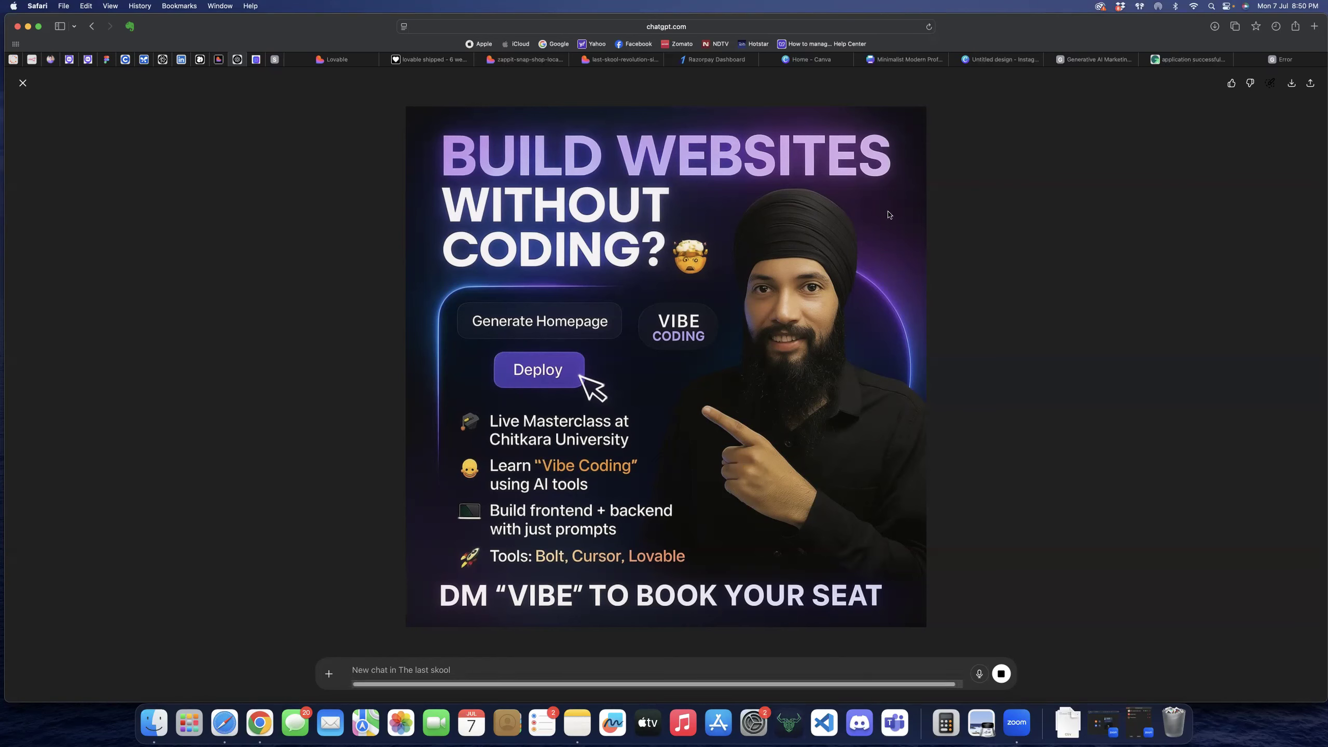
pyautogui.click(1290, 85)
pyautogui.click(23, 83)
# - Look over the post and its strategy again and draft the prompt "now make anothr one with difret uniqu style and colors"
pyautogui.scroll(5, 661, 315)
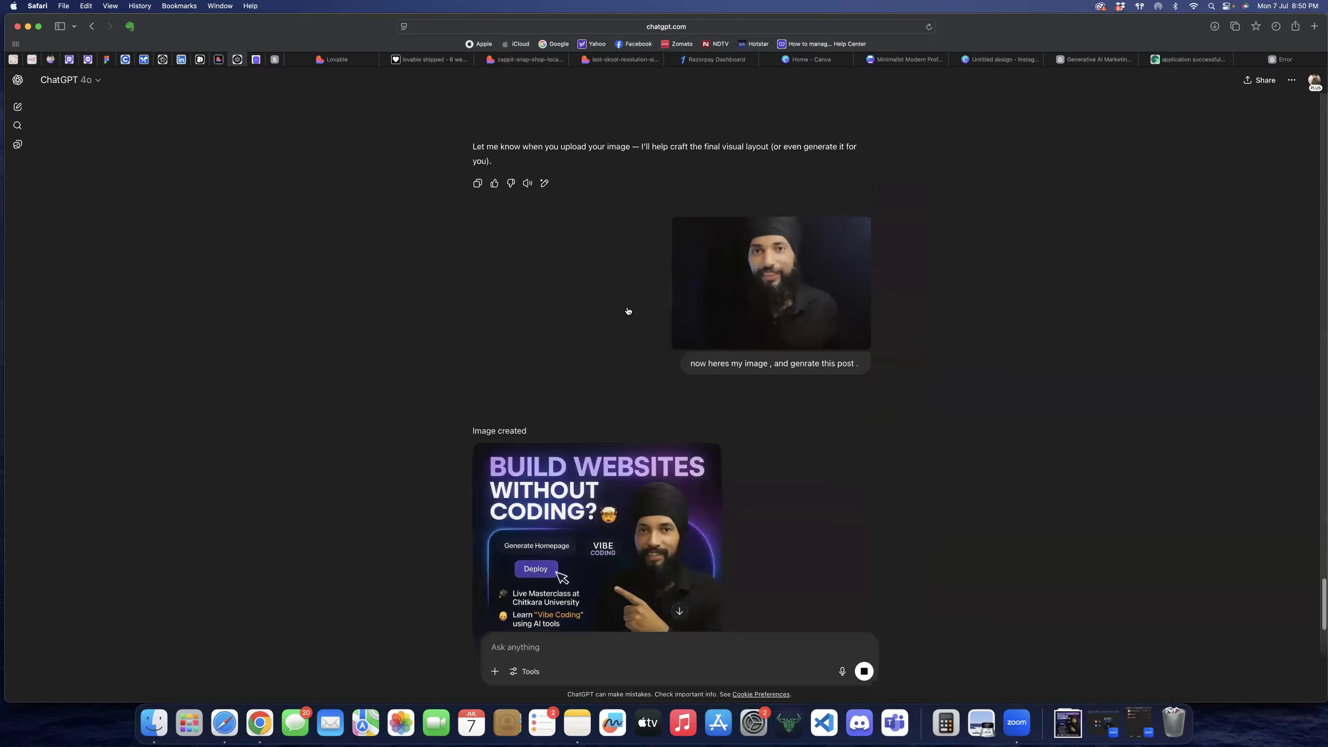
pyautogui.scroll(-5, 625, 308)
pyautogui.scroll(2, 656, 279)
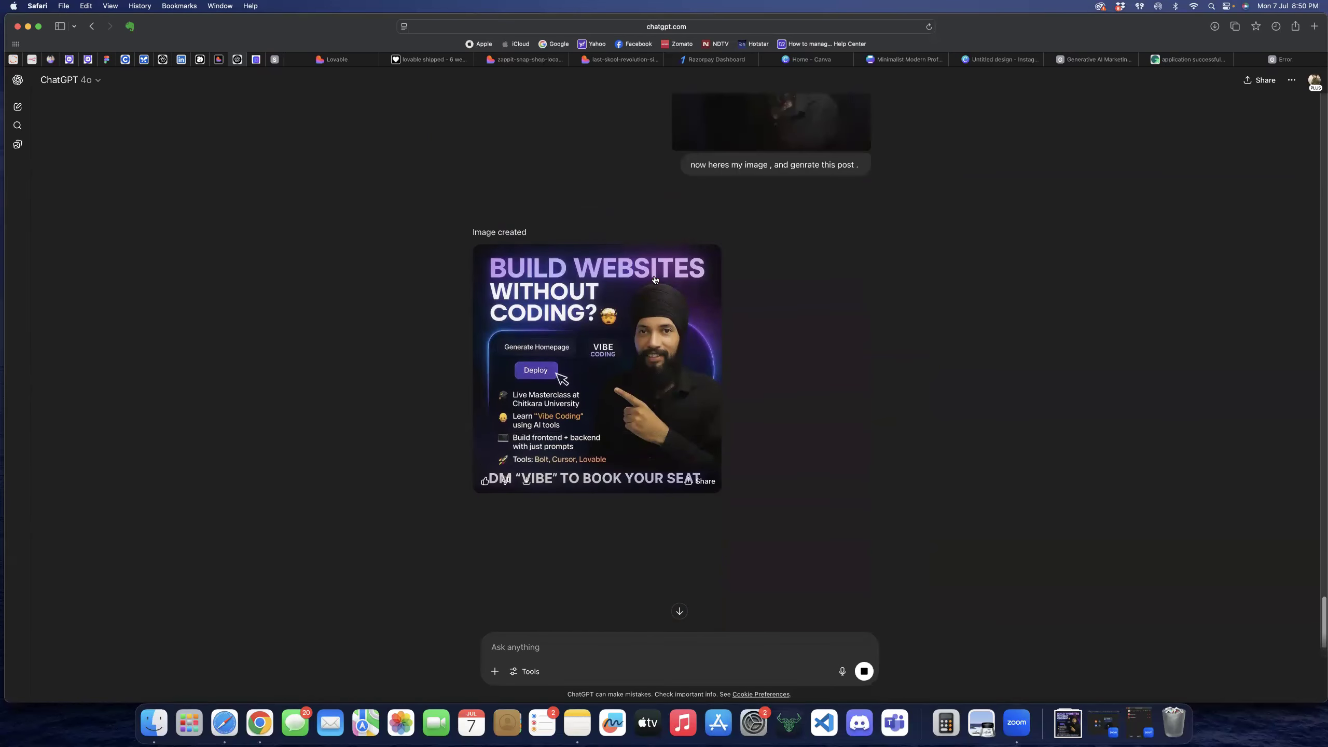
pyautogui.scroll(3, 643, 294)
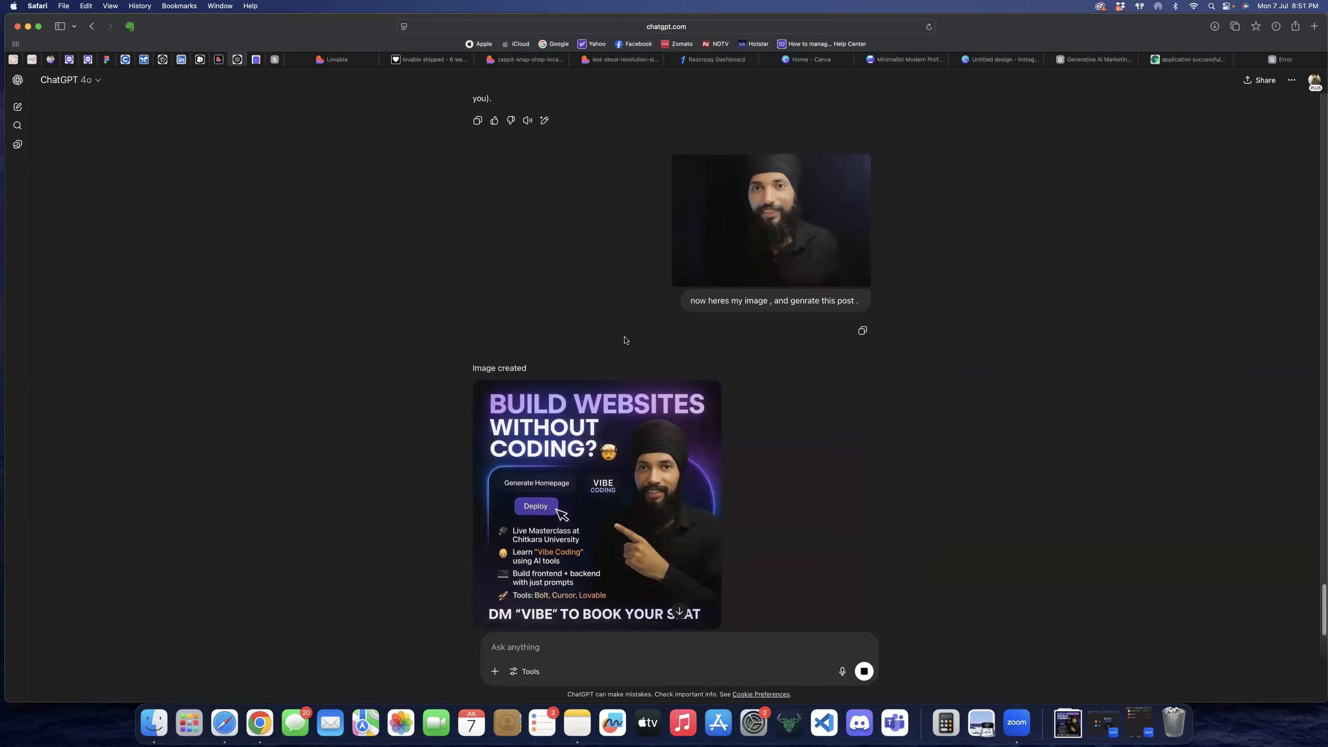
pyautogui.scroll(10, 617, 343)
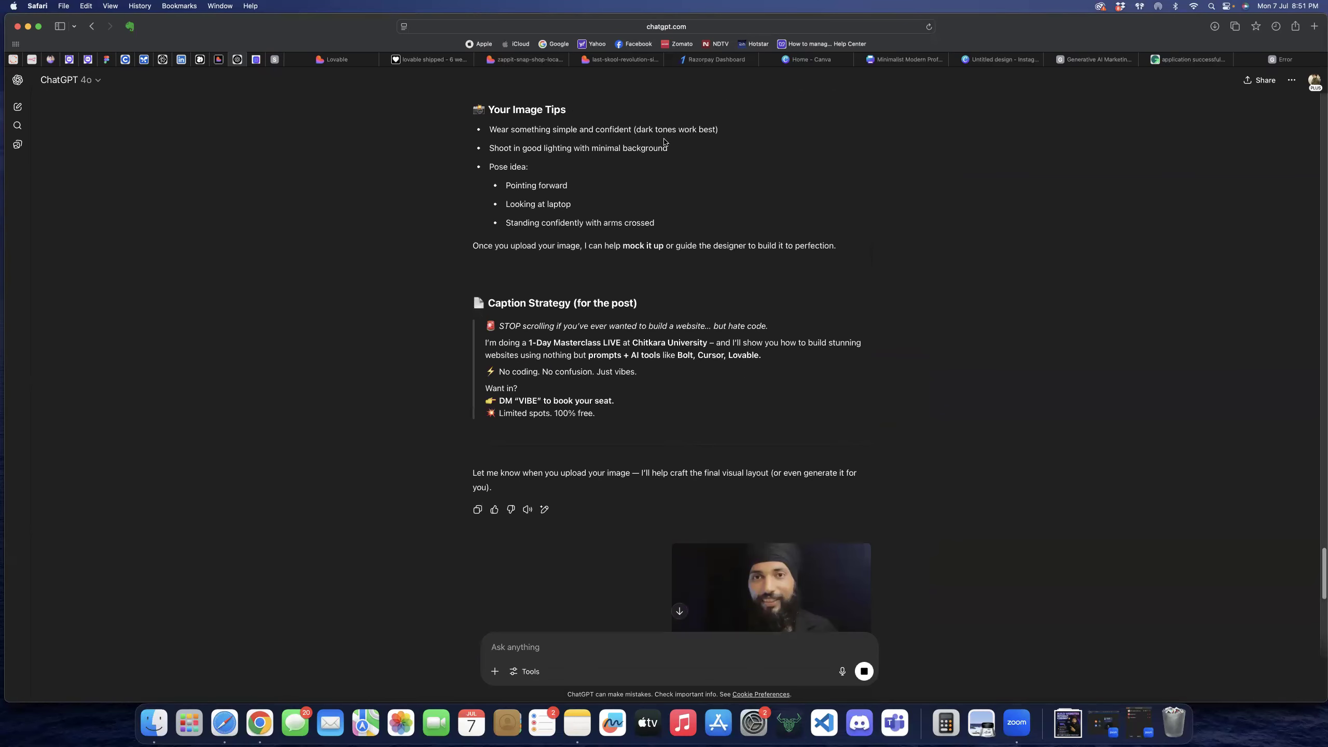
pyautogui.scroll(-11, 686, 339)
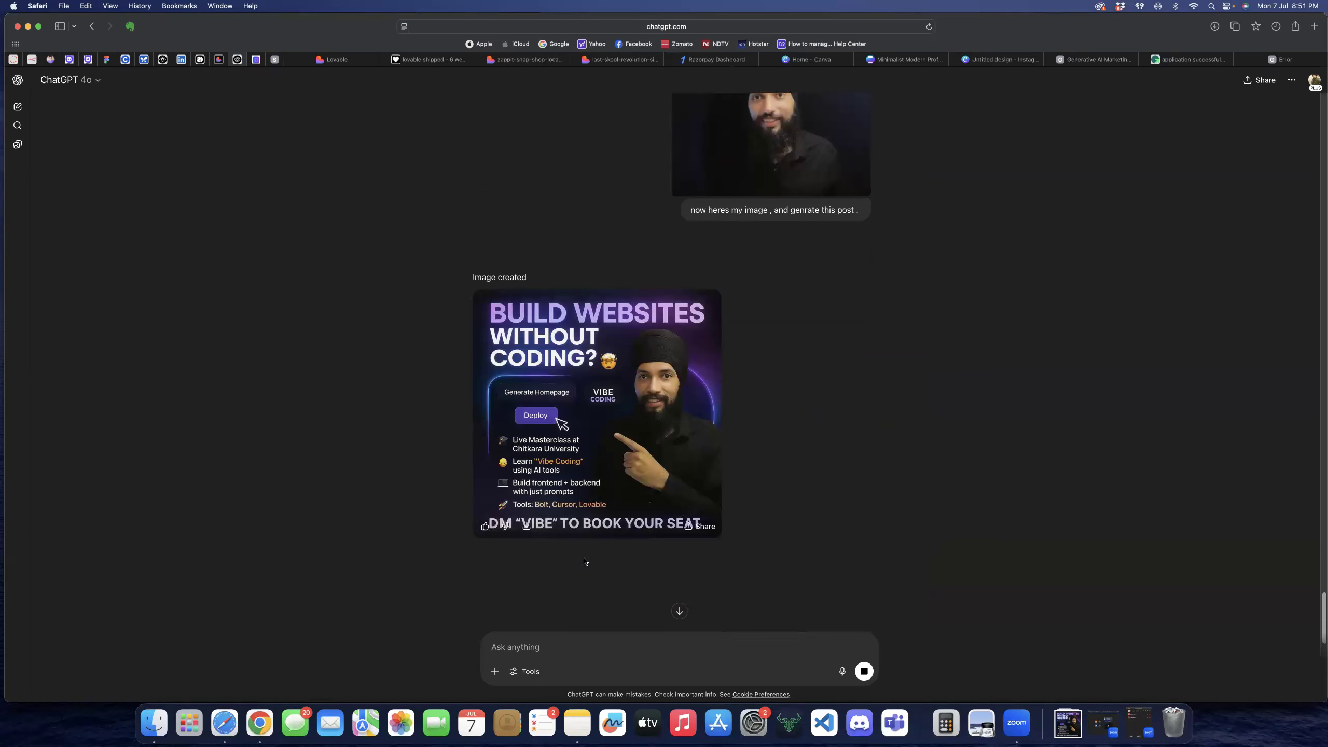
pyautogui.write('now make an')
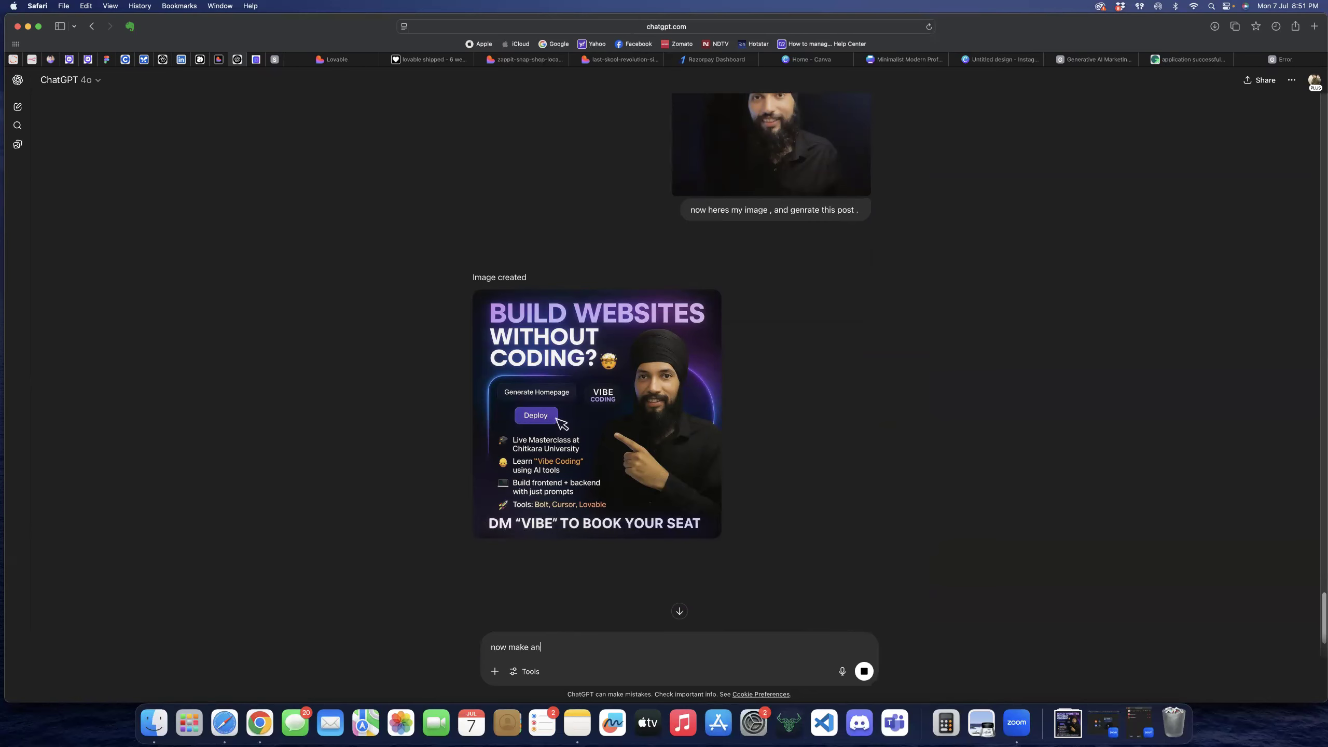
pyautogui.write('othr one with difret uniqu style and colors')
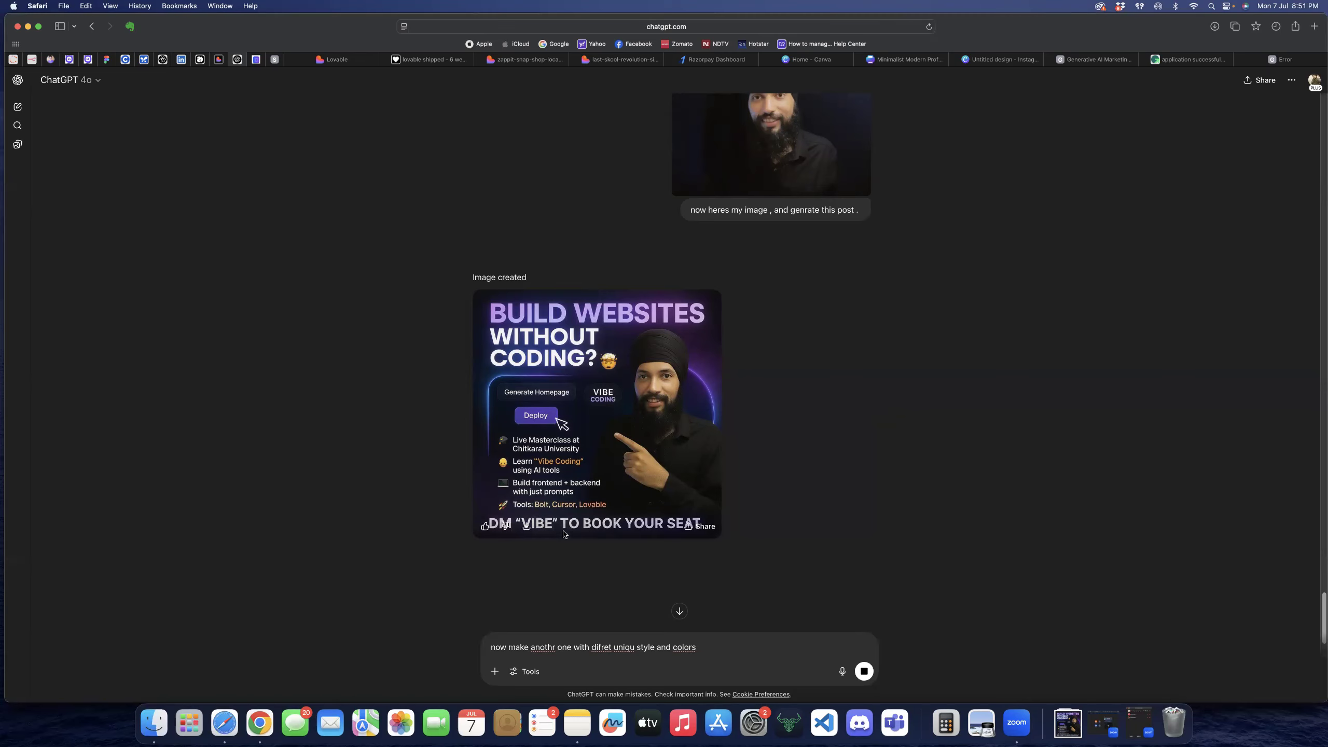
pyautogui.scroll(-5, 611, 557)
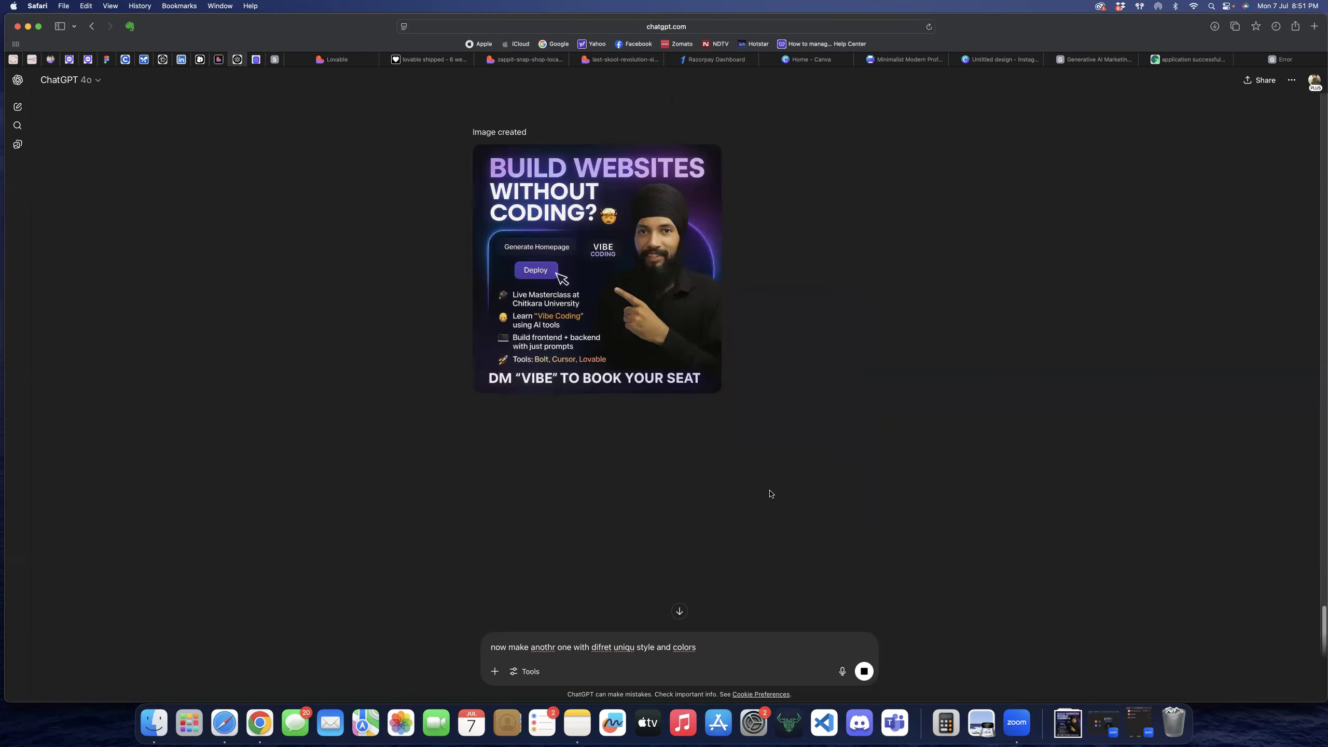
pyautogui.scroll(5, 704, 427)
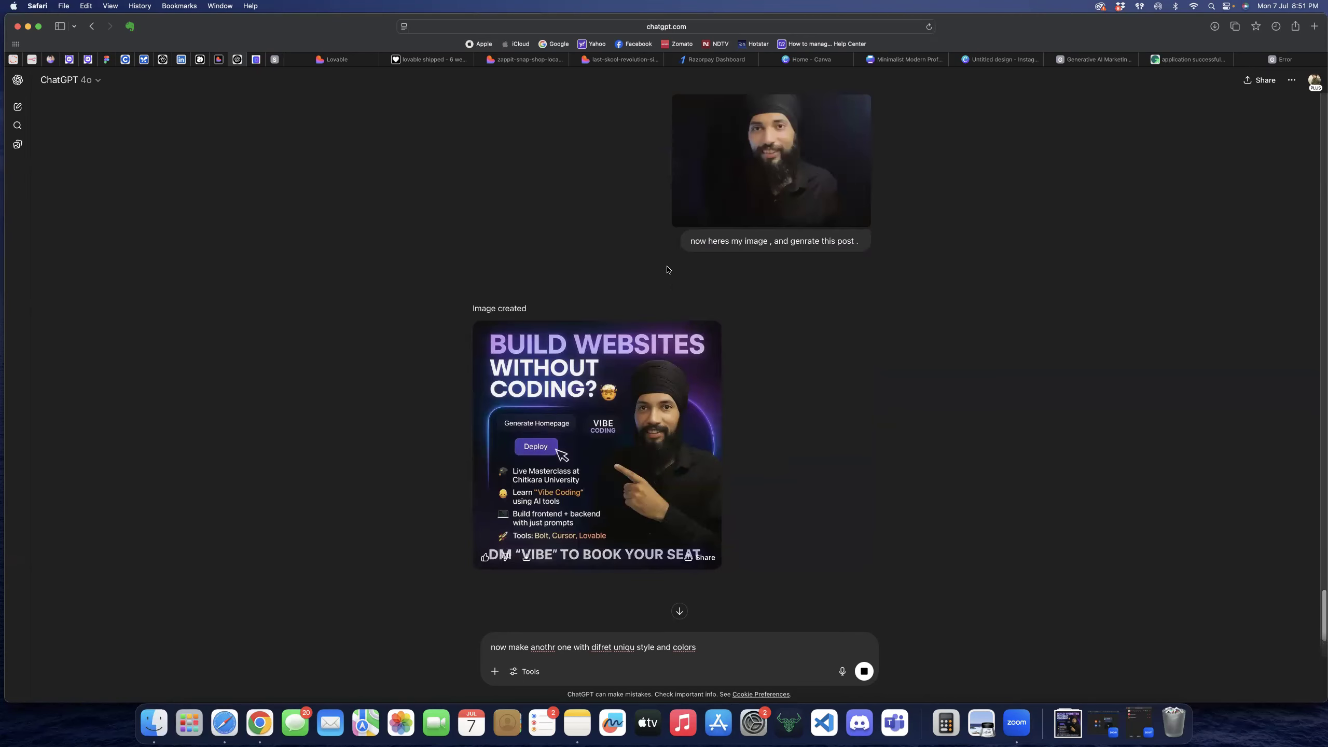
pyautogui.scroll(-5, 687, 452)
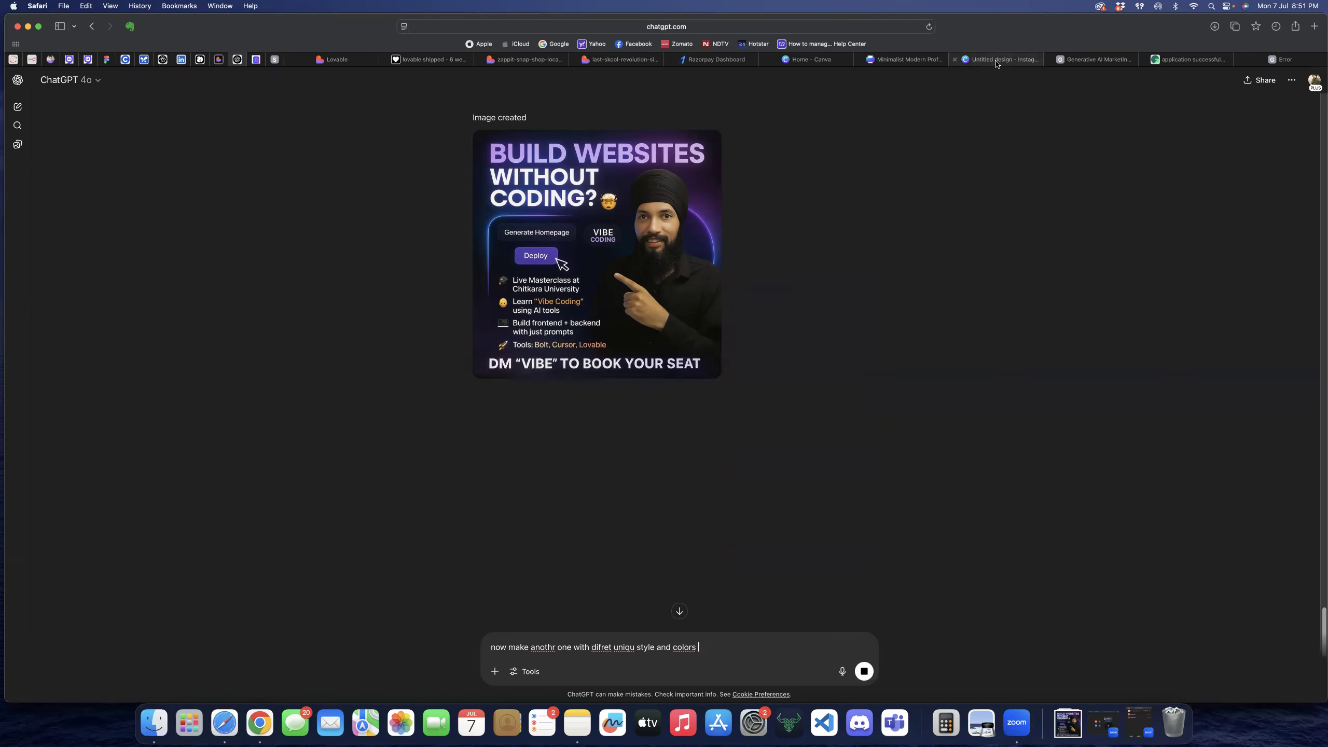
pyautogui.moveTo(997, 63)
pyautogui.scroll(2, 727, 321)
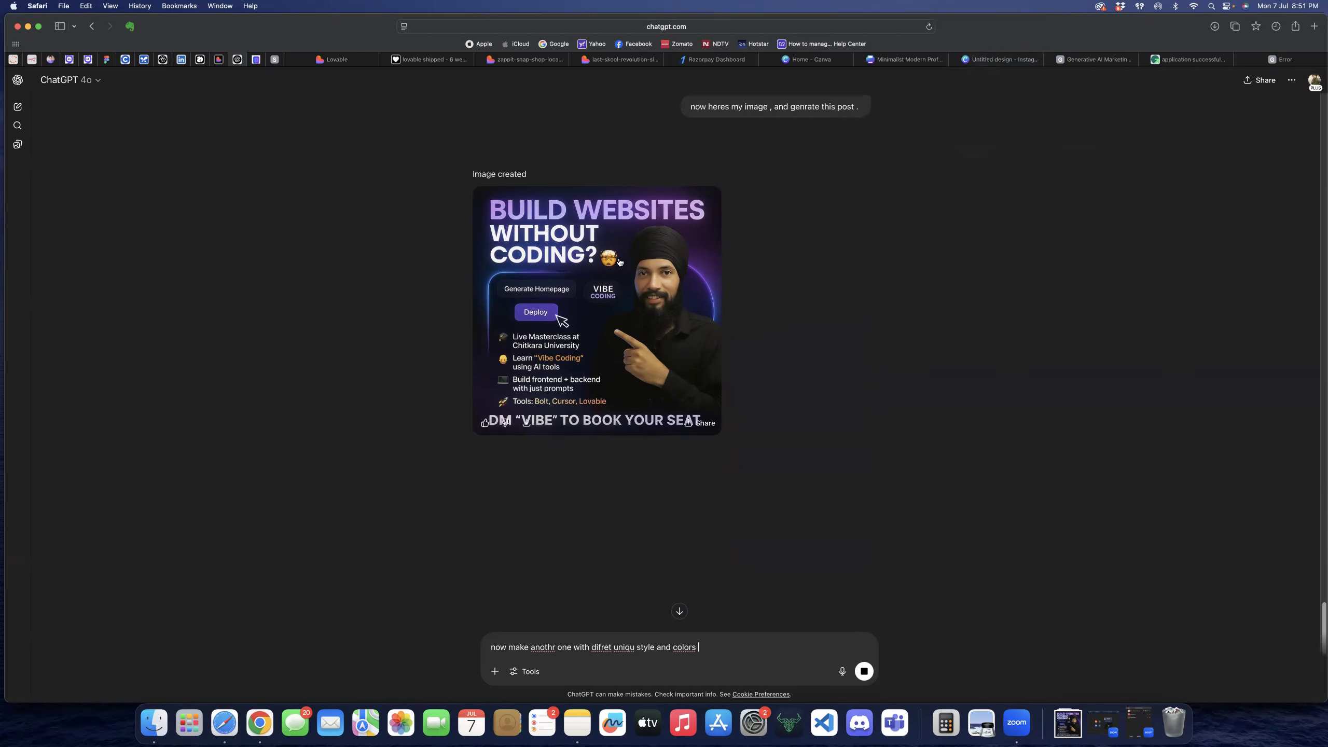
pyautogui.scroll(12, 847, 223)
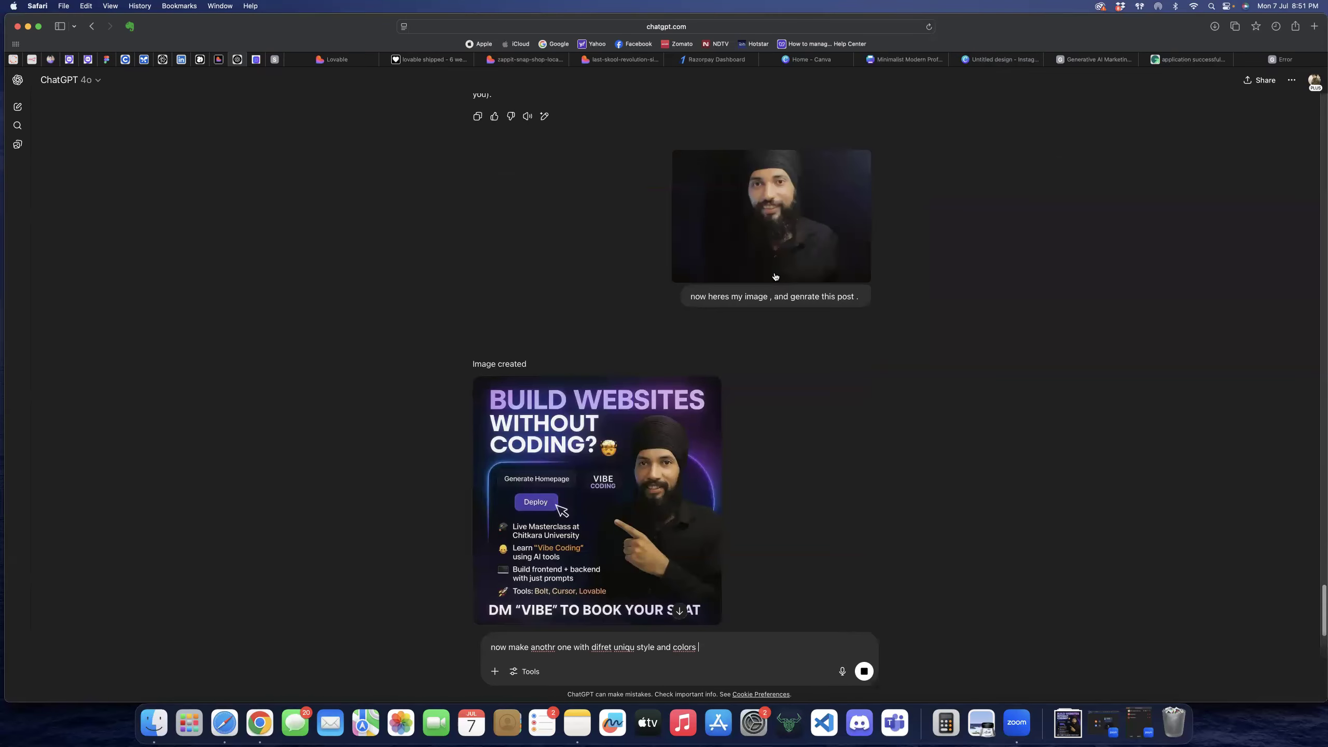
pyautogui.scroll(-12, 635, 275)
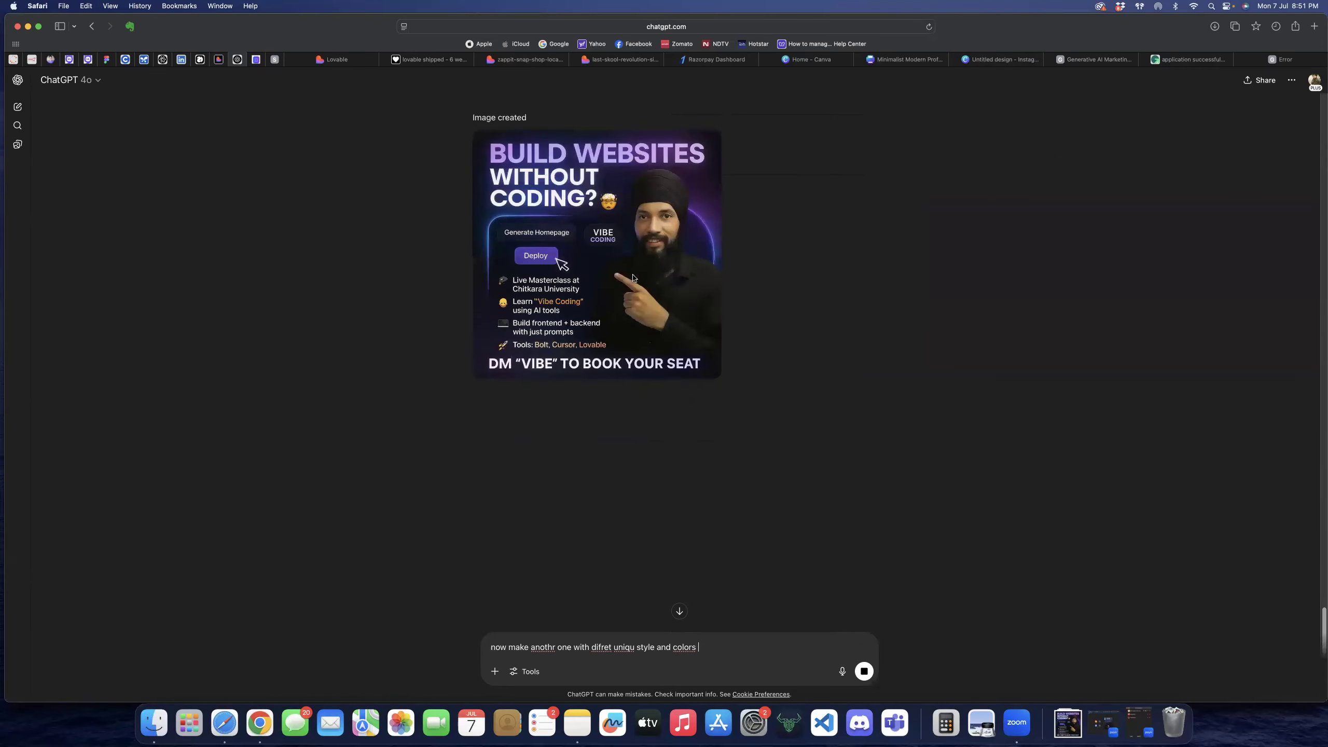
# - Copy the hook text "Build Websites Without Coding?" from the top section of the single-post strategy's layout structure
pyautogui.scroll(20, 602, 285)
pyautogui.scroll(6, 592, 288)
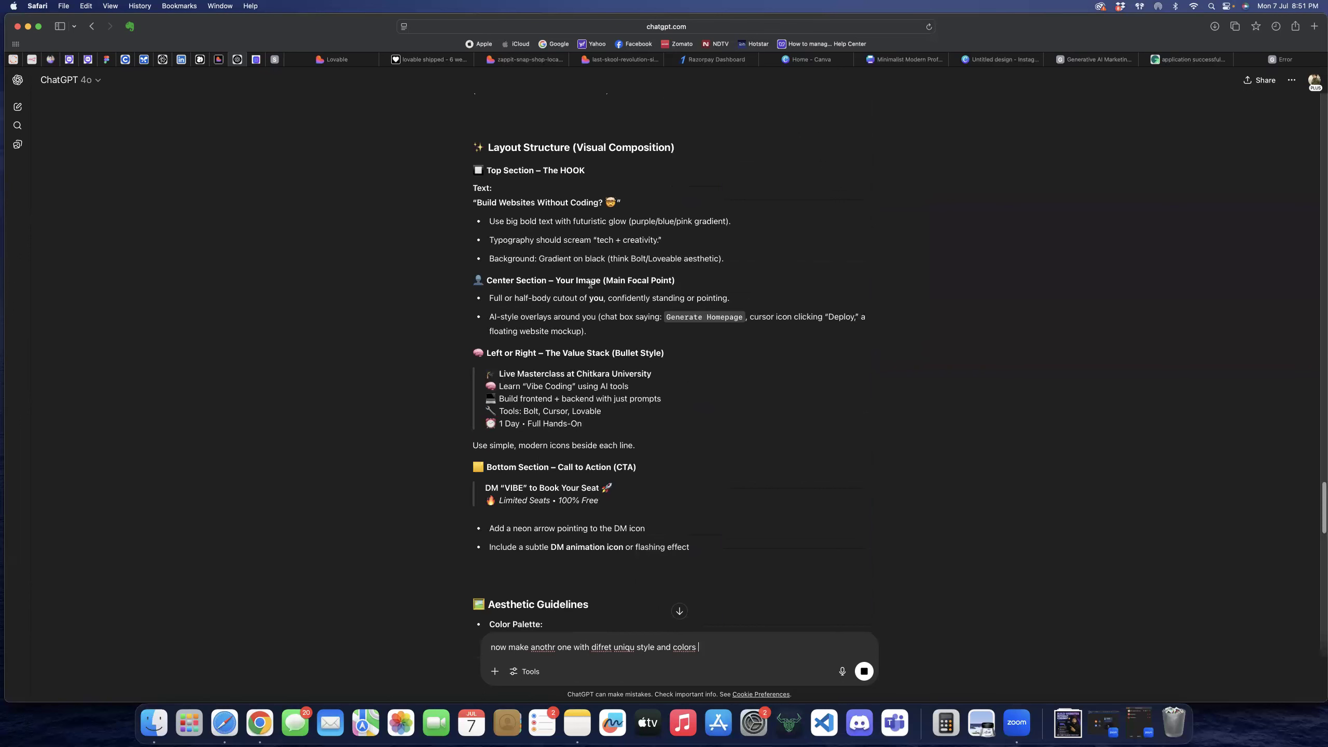
pyautogui.scroll(3, 525, 240)
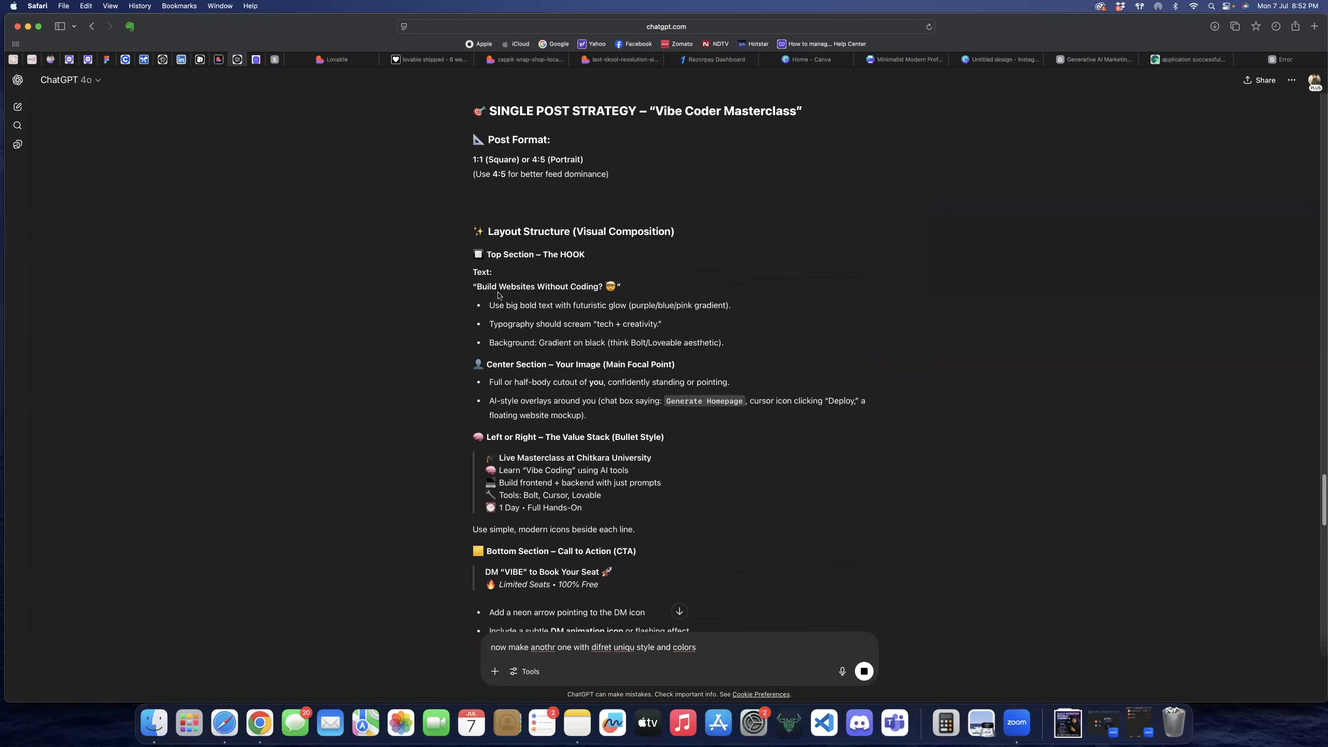
pyautogui.moveTo(479, 287); pyautogui.dragTo(601, 289)
pyautogui.press('super+c')
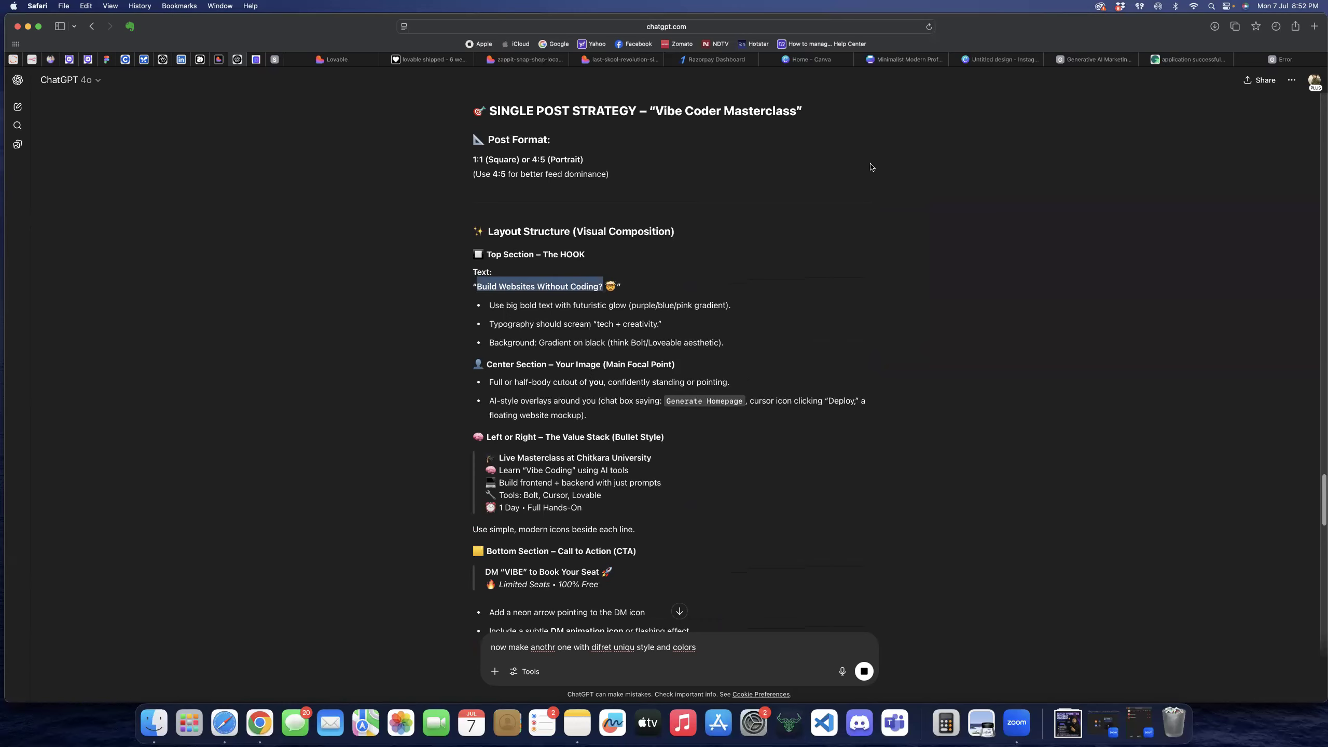
# - Switch to the blank Instagram post design in Canva and add a heading containing the copied text "Build Websites Without Coding?"
pyautogui.click(986, 60)
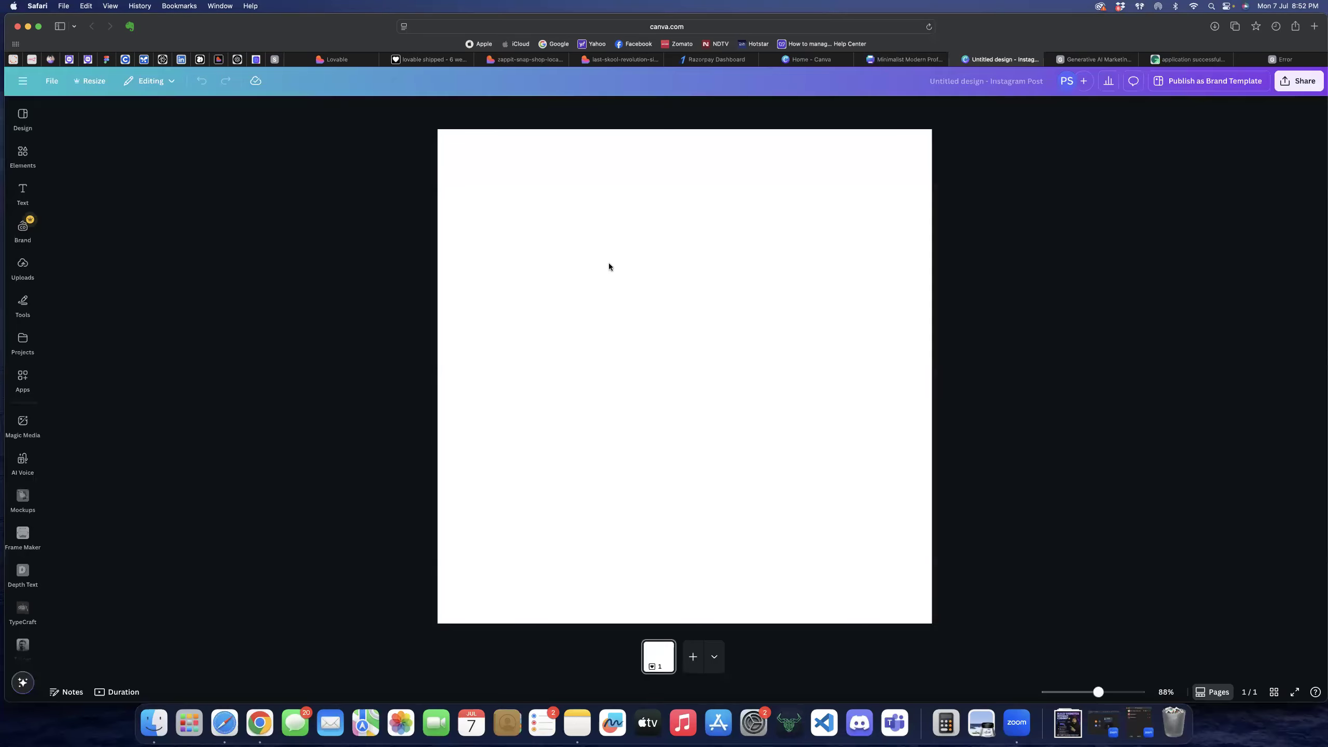
pyautogui.click(16, 194)
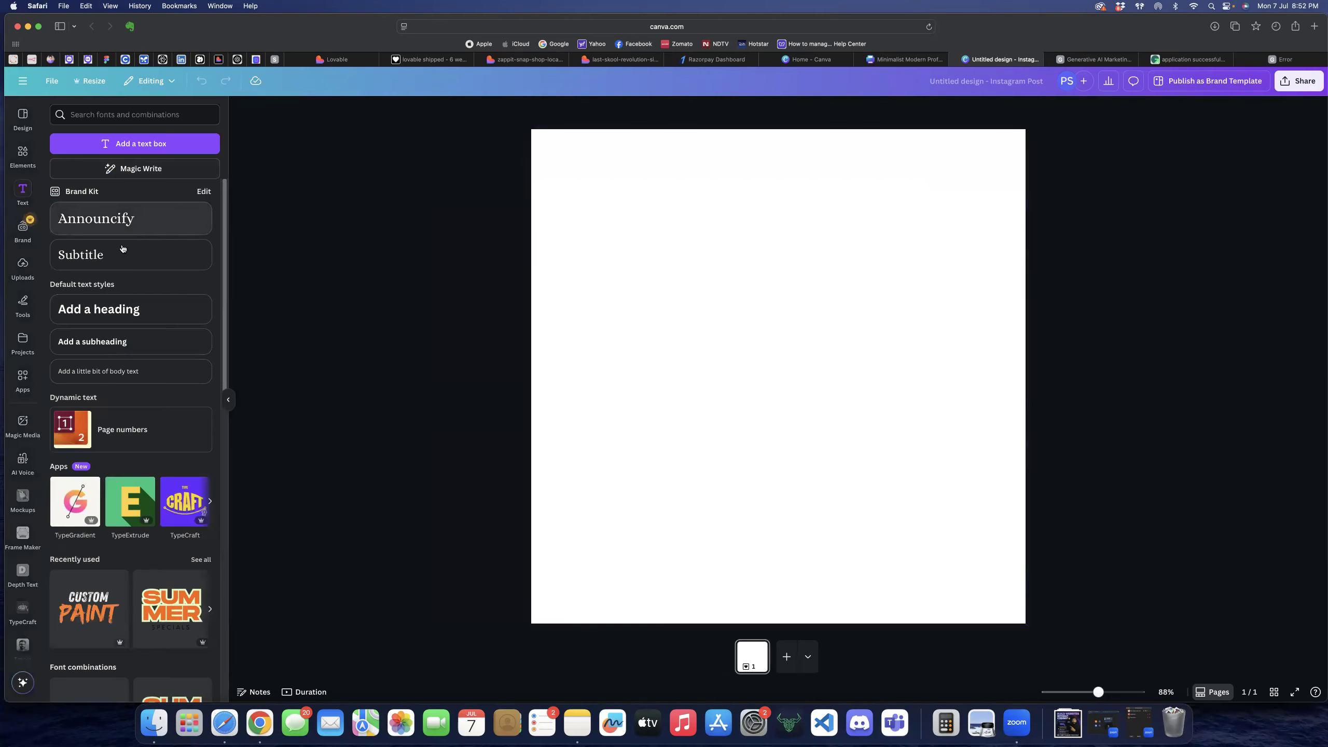
pyautogui.click(94, 308)
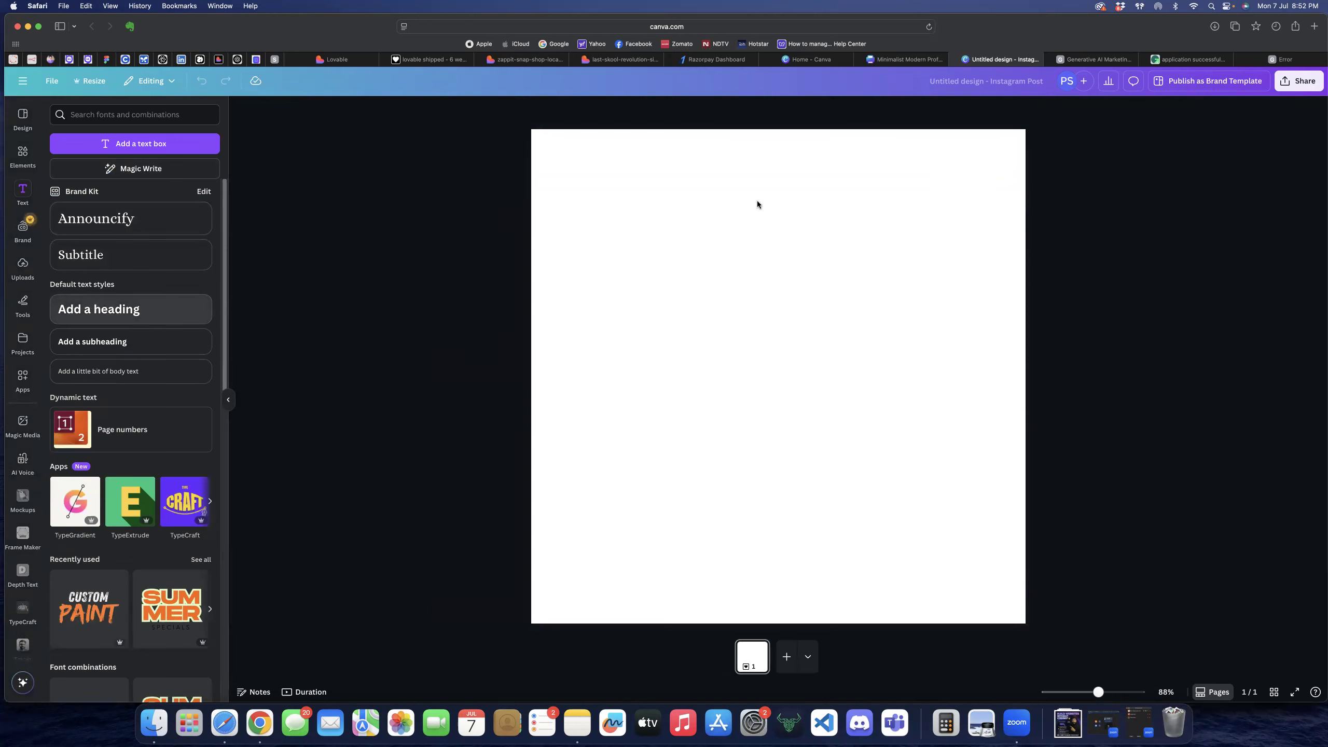
pyautogui.press('super+v')
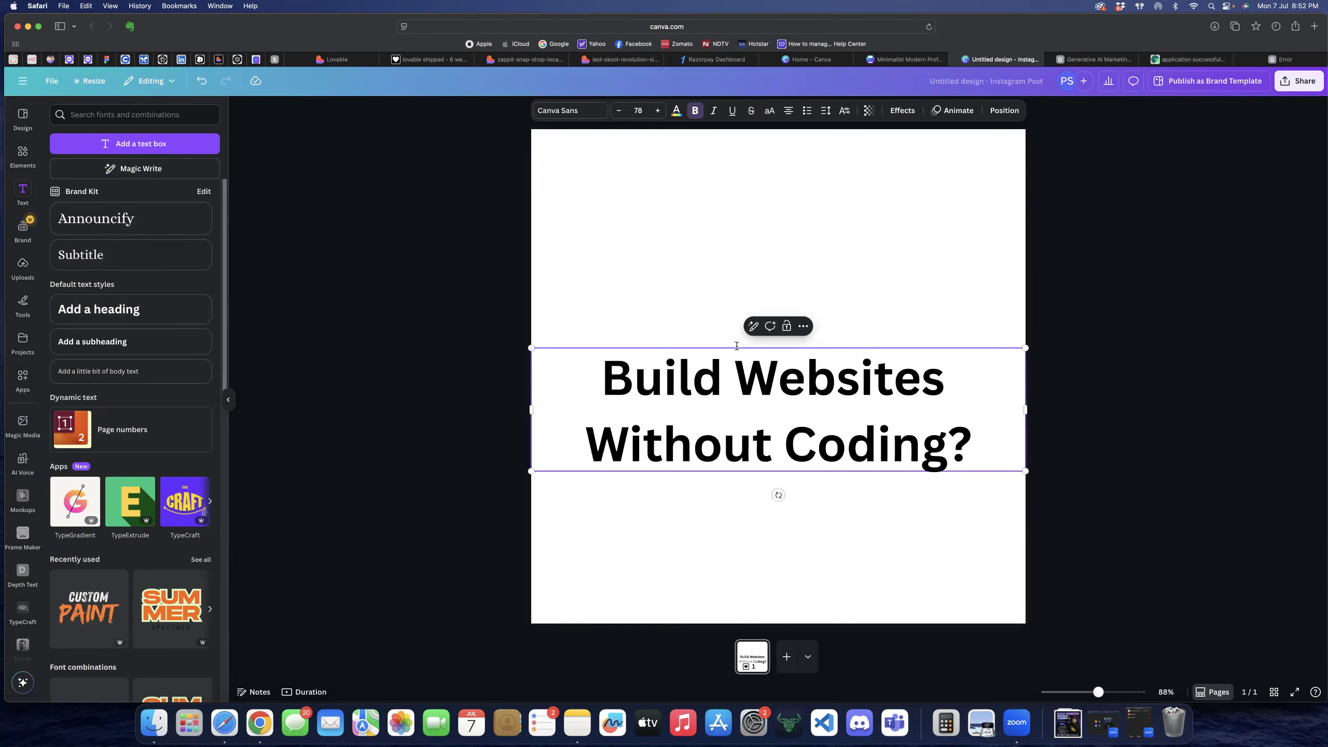
# - Set the heading's font size to 42 and move it near the top edge of the page
pyautogui.click(633, 113)
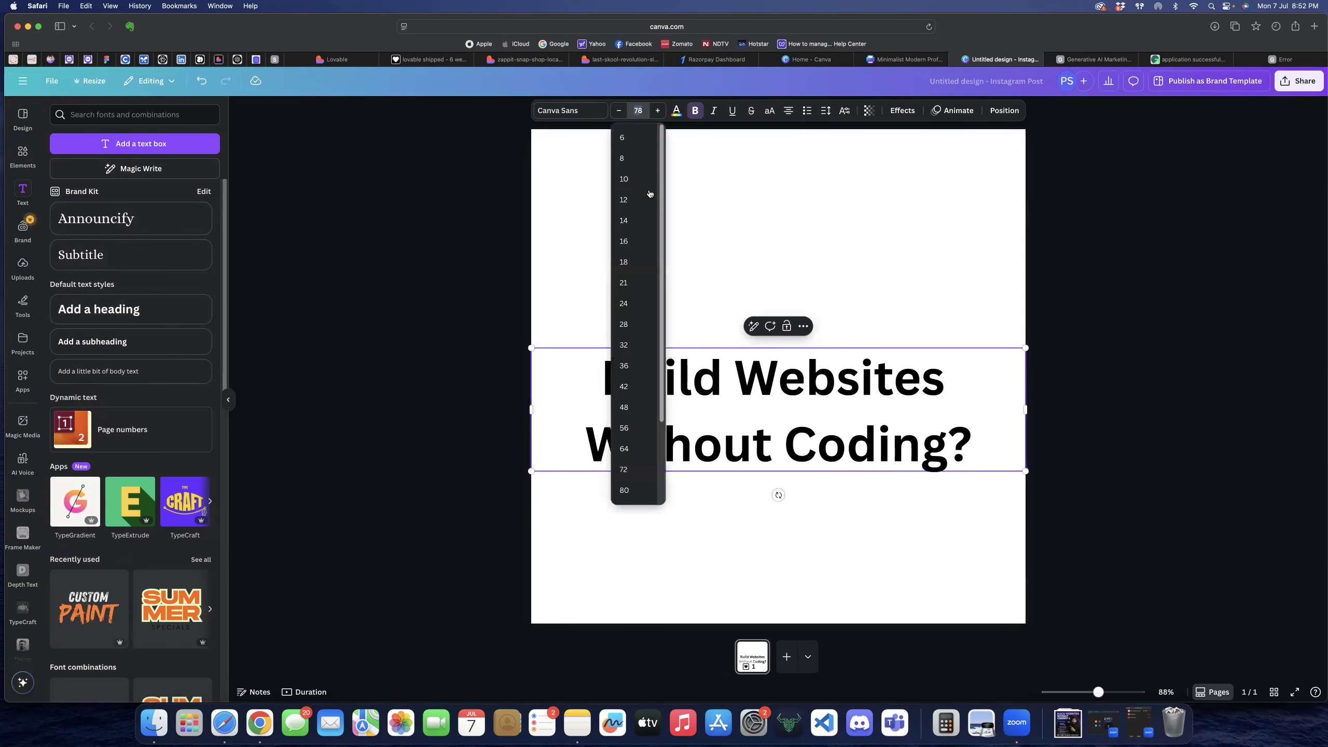
pyautogui.click(629, 385)
pyautogui.click(775, 393)
pyautogui.moveTo(775, 368); pyautogui.dragTo(783, 204)
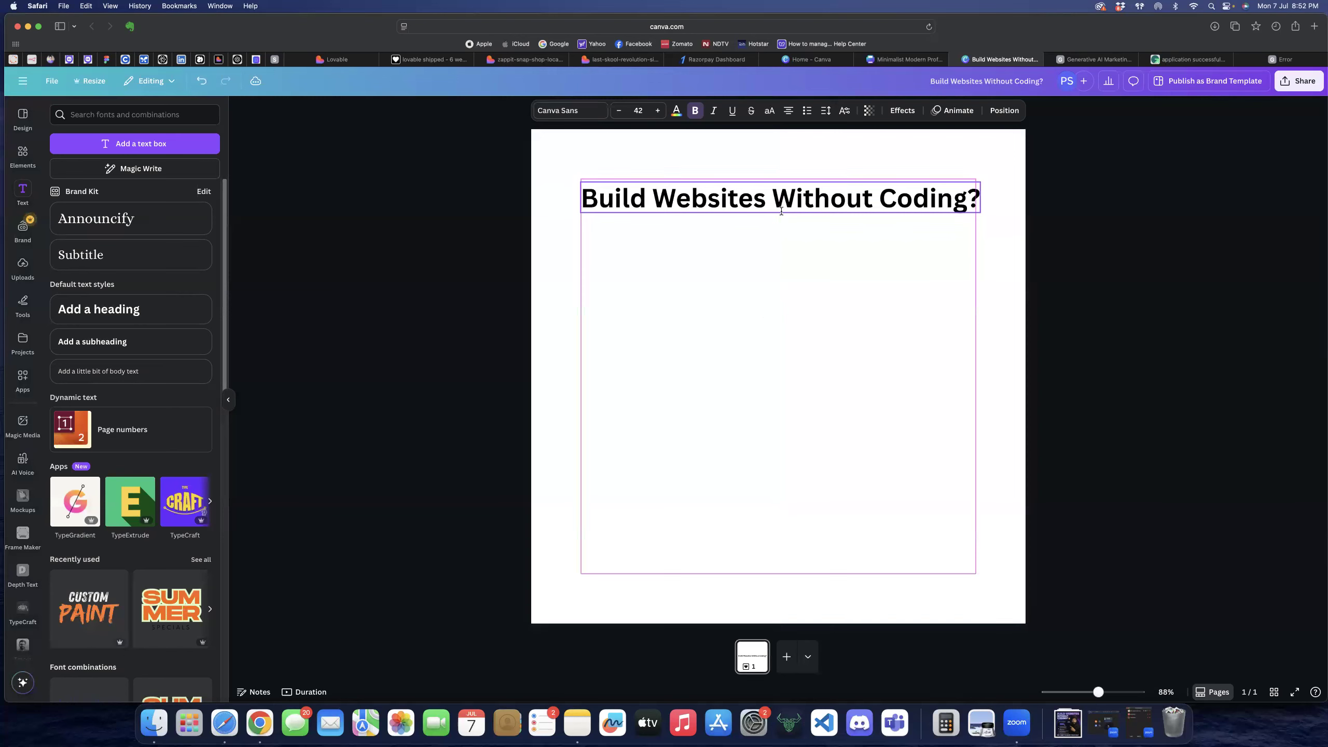
pyautogui.click(753, 320)
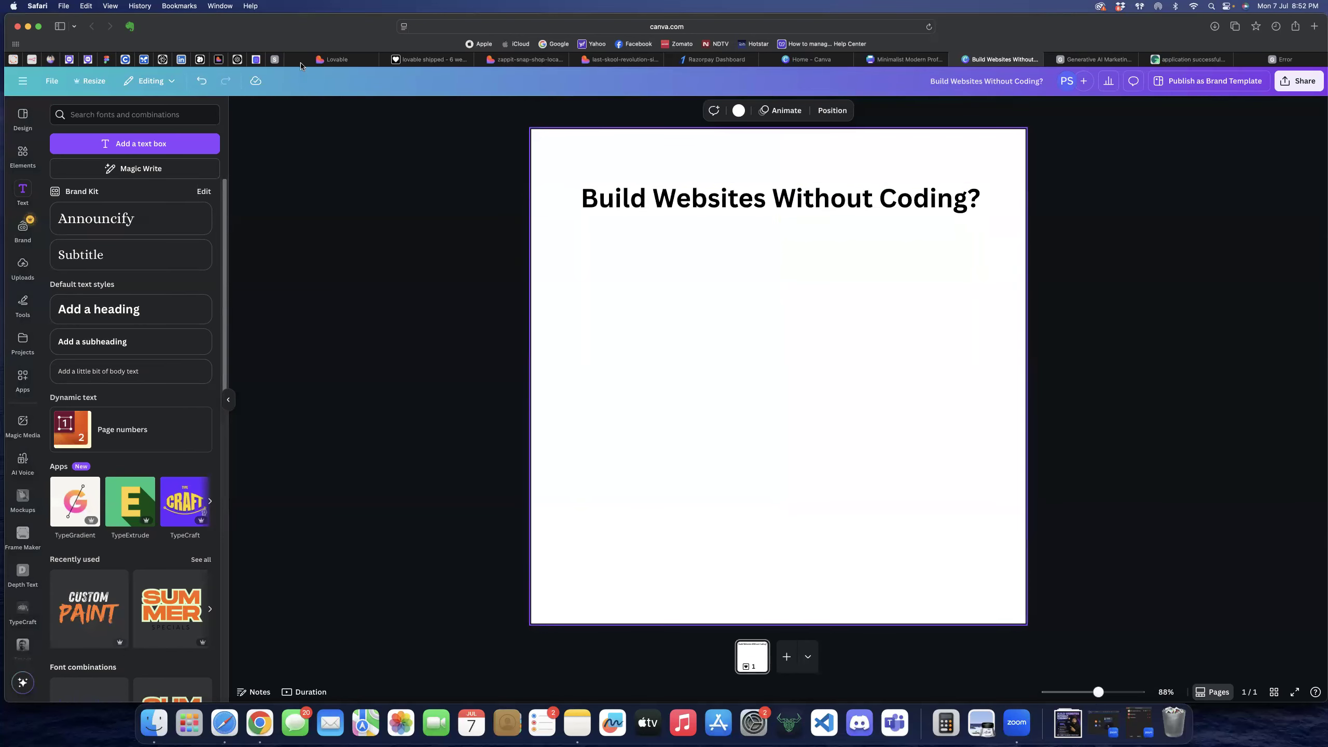
# - Review the single-post strategy's layout structure and the generated post in ChatGPT, and return to the Canva design
pyautogui.click(238, 60)
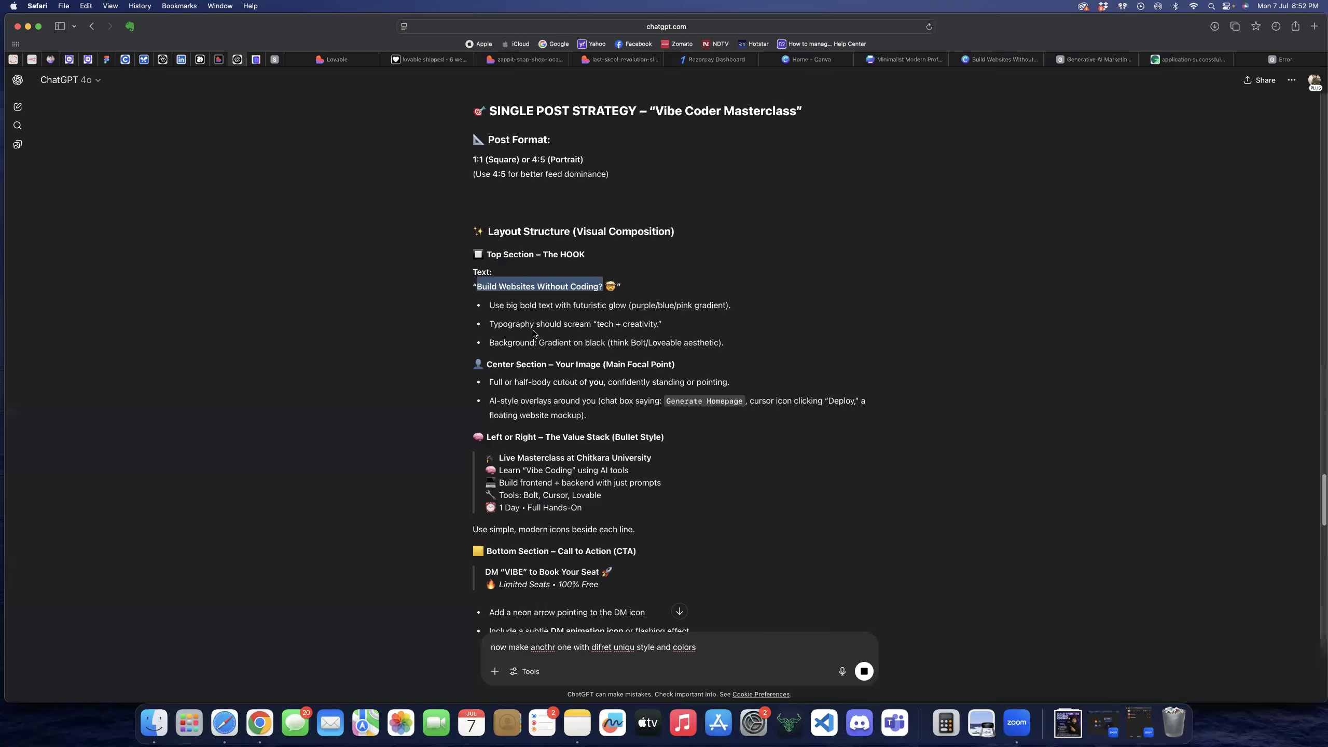
pyautogui.scroll(-1, 493, 319)
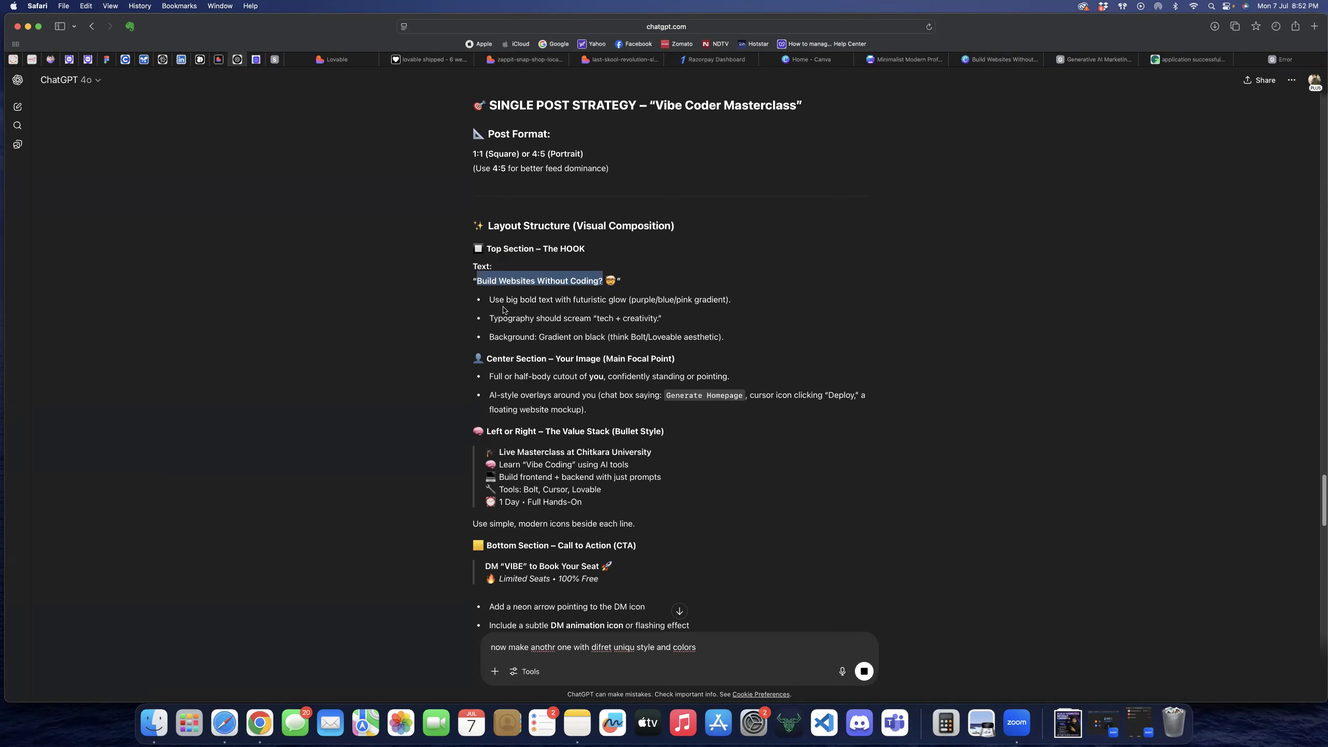
pyautogui.scroll(-1, 501, 321)
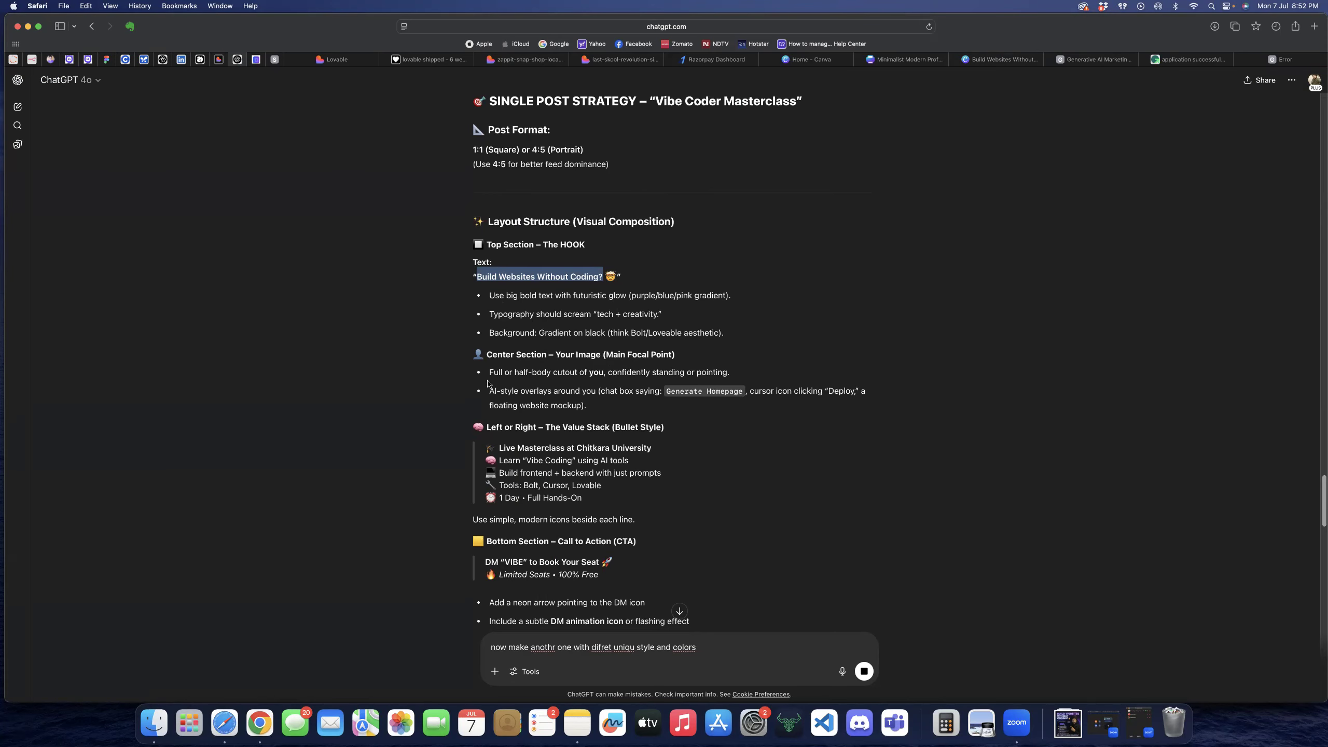
pyautogui.scroll(-1, 518, 435)
pyautogui.scroll(-15, 519, 439)
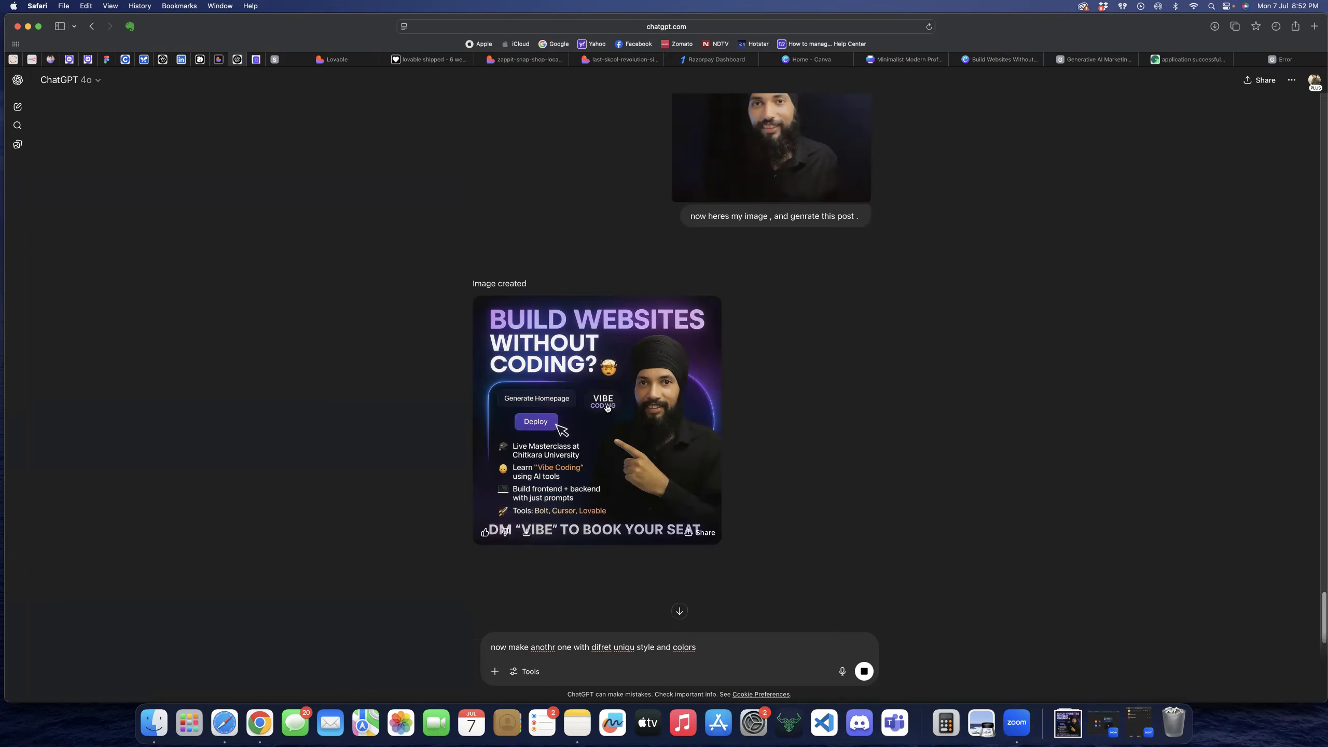
pyautogui.click(1000, 59)
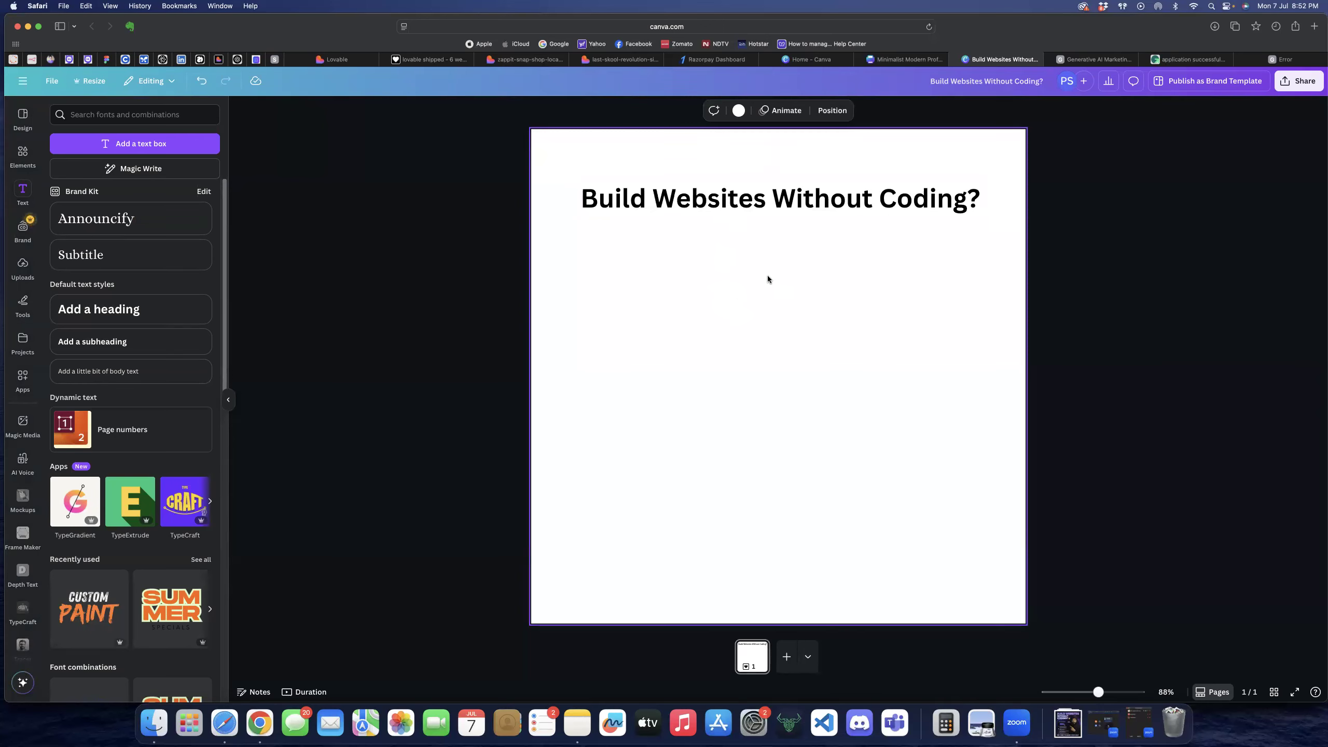
# - Move the heading closer to the page's top edge and search the design templates for "masterclass"
pyautogui.moveTo(767, 254); pyautogui.dragTo(774, 185)
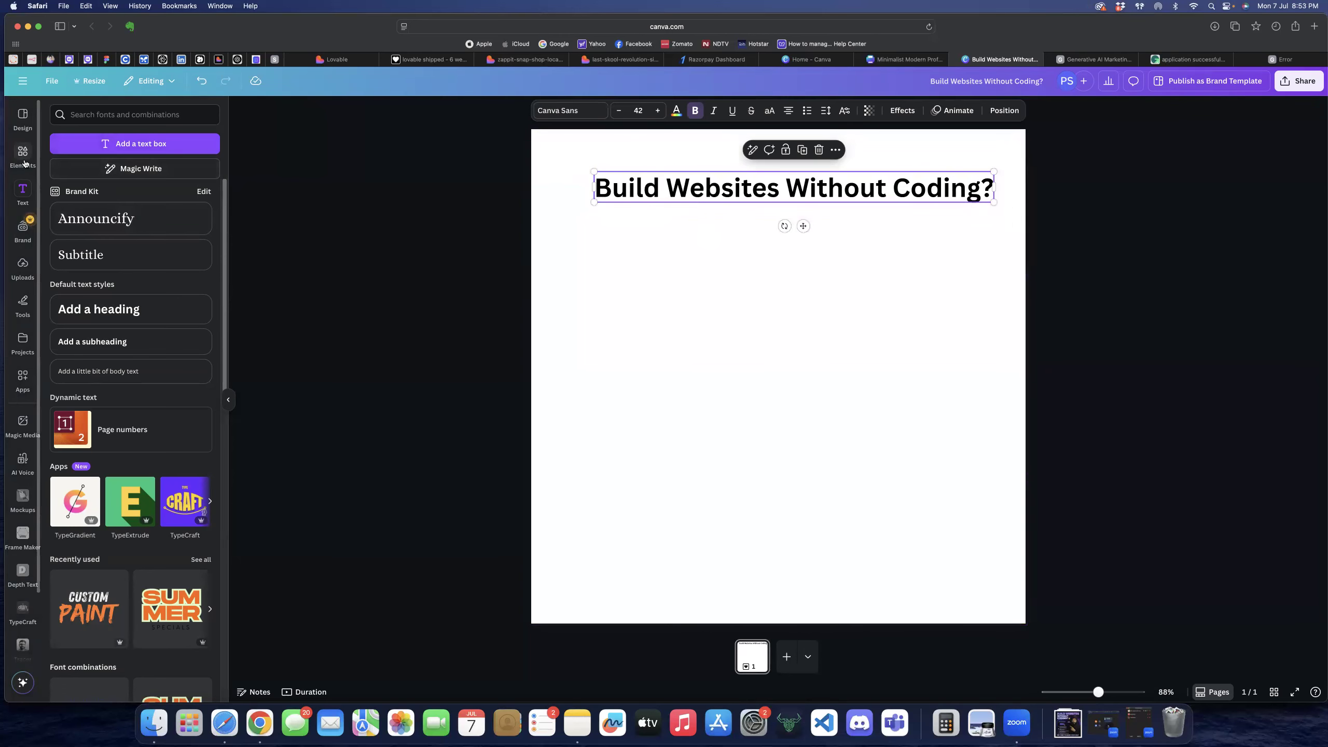
pyautogui.click(23, 122)
pyautogui.click(105, 120)
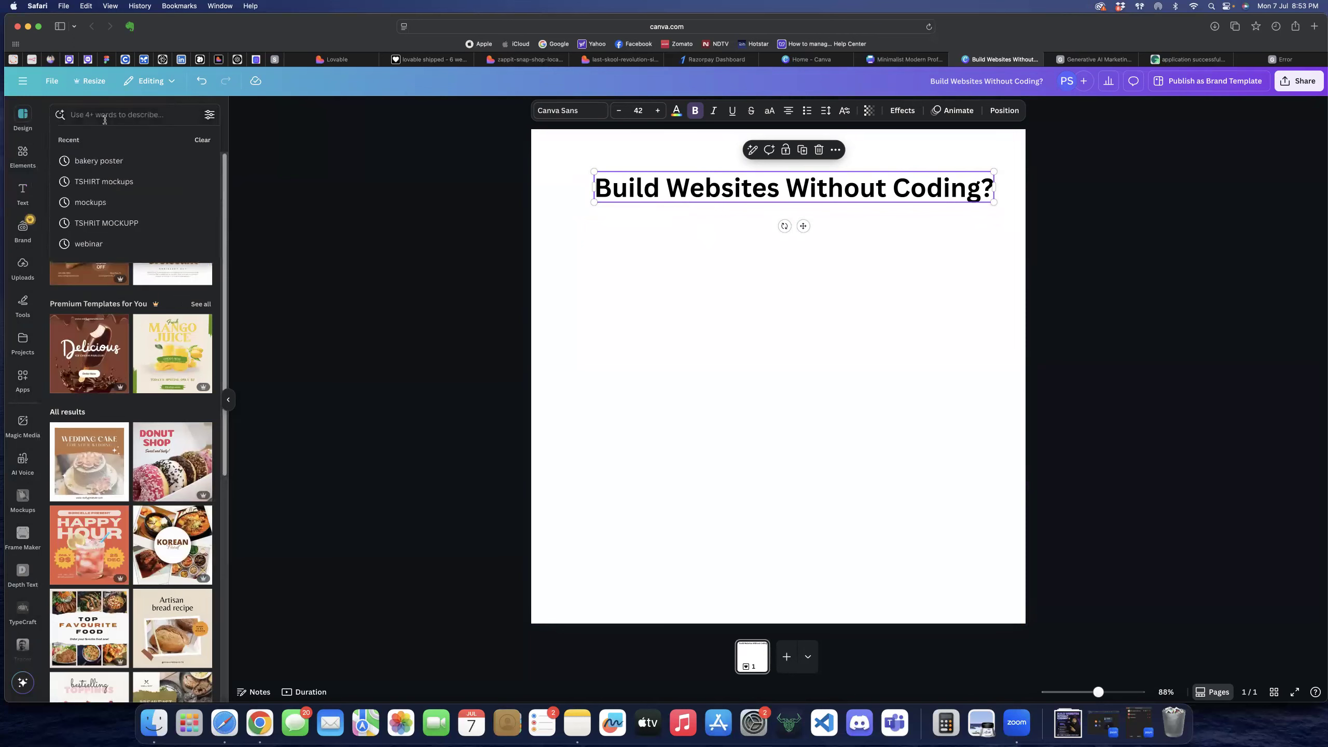
pyautogui.write('masterclass')
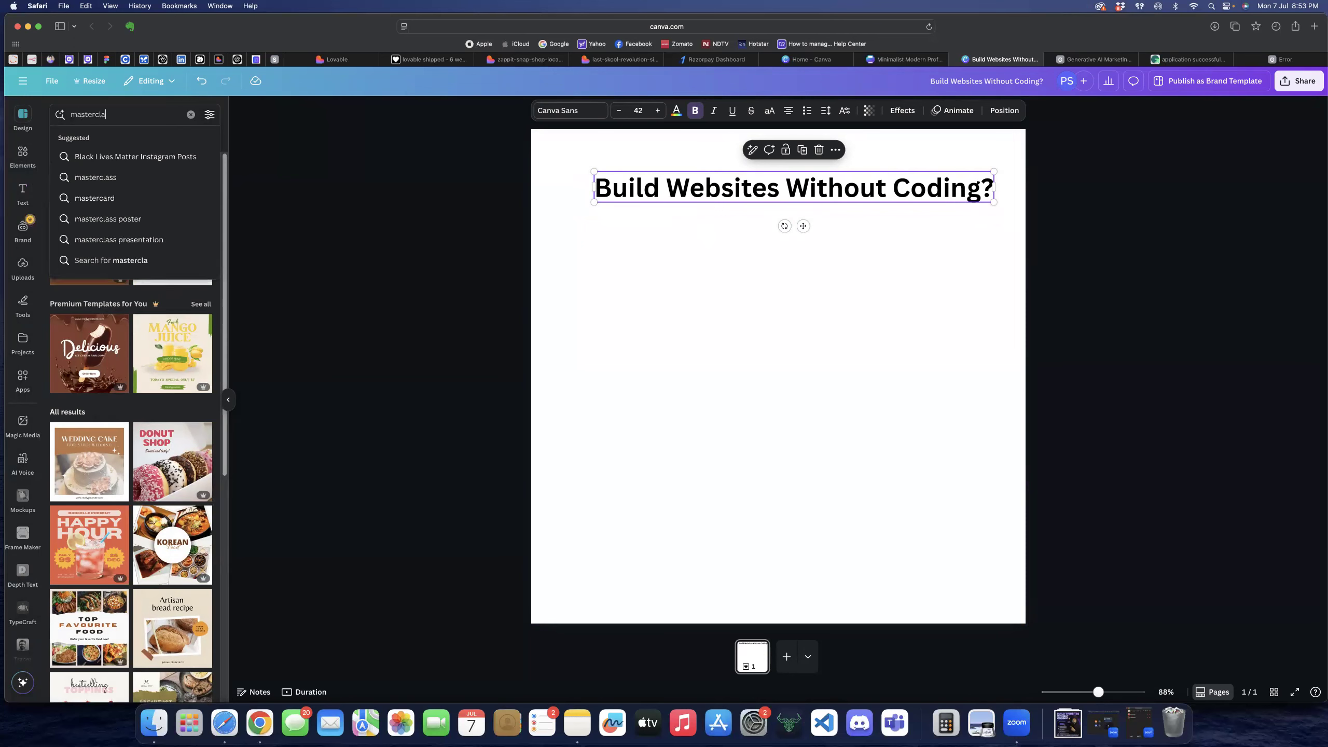
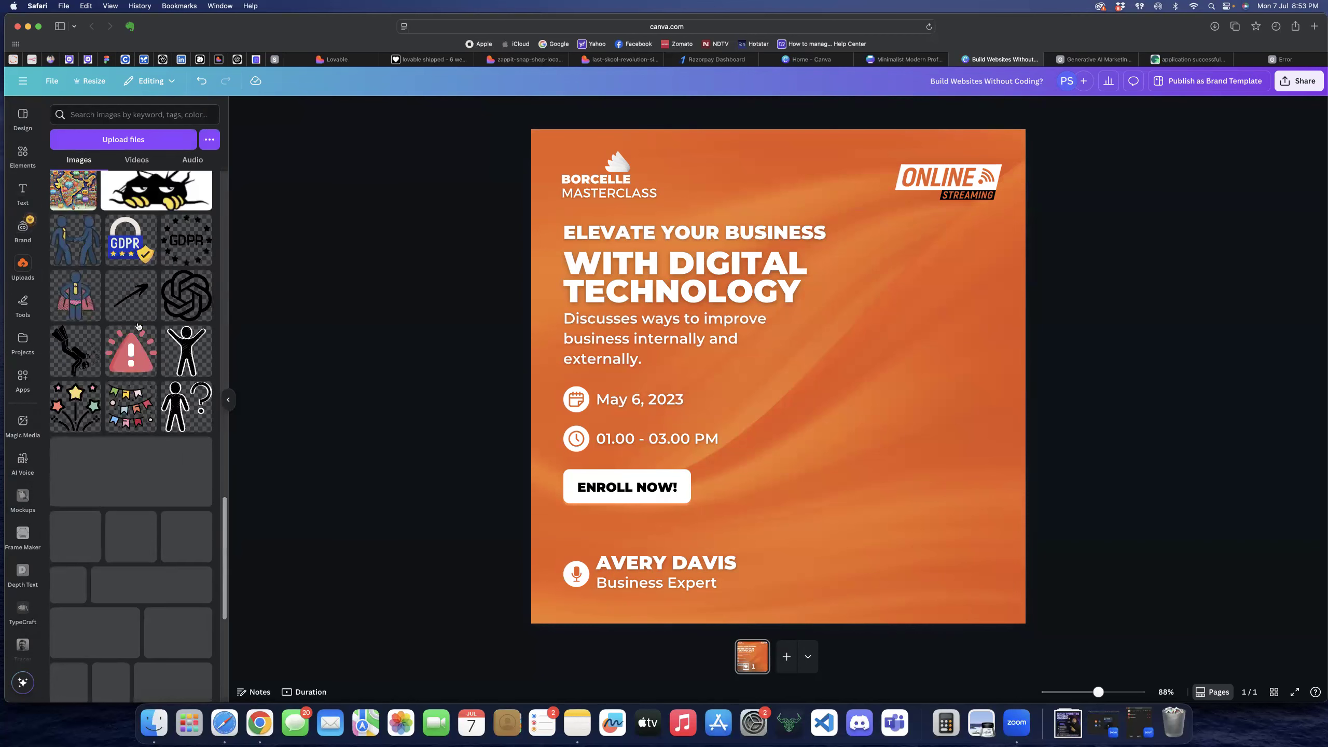
# - Upload the speaker's portrait photo from the Downloads folder to the design's uploads
pyautogui.scroll(-2, 138, 329)
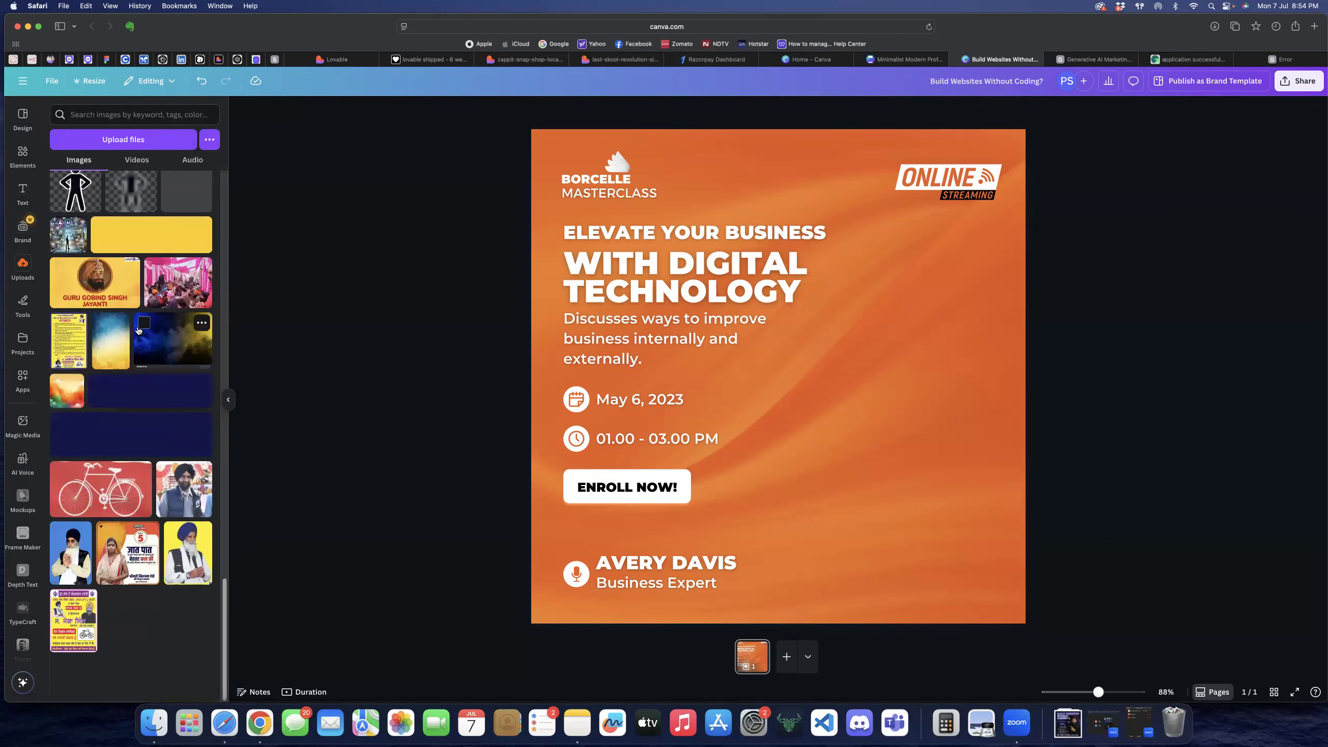
pyautogui.scroll(15, 138, 314)
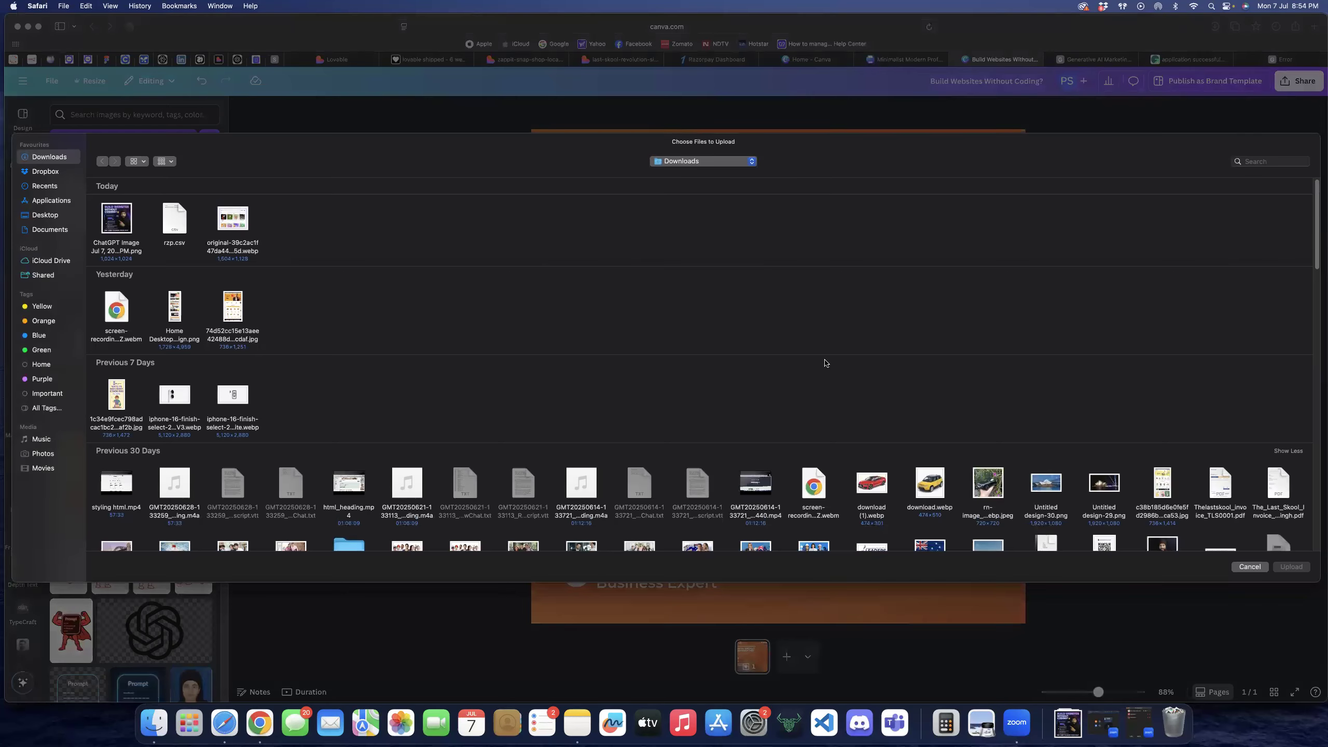
pyautogui.scroll(-1, 977, 431)
pyautogui.click(1158, 537)
pyautogui.press('Return')
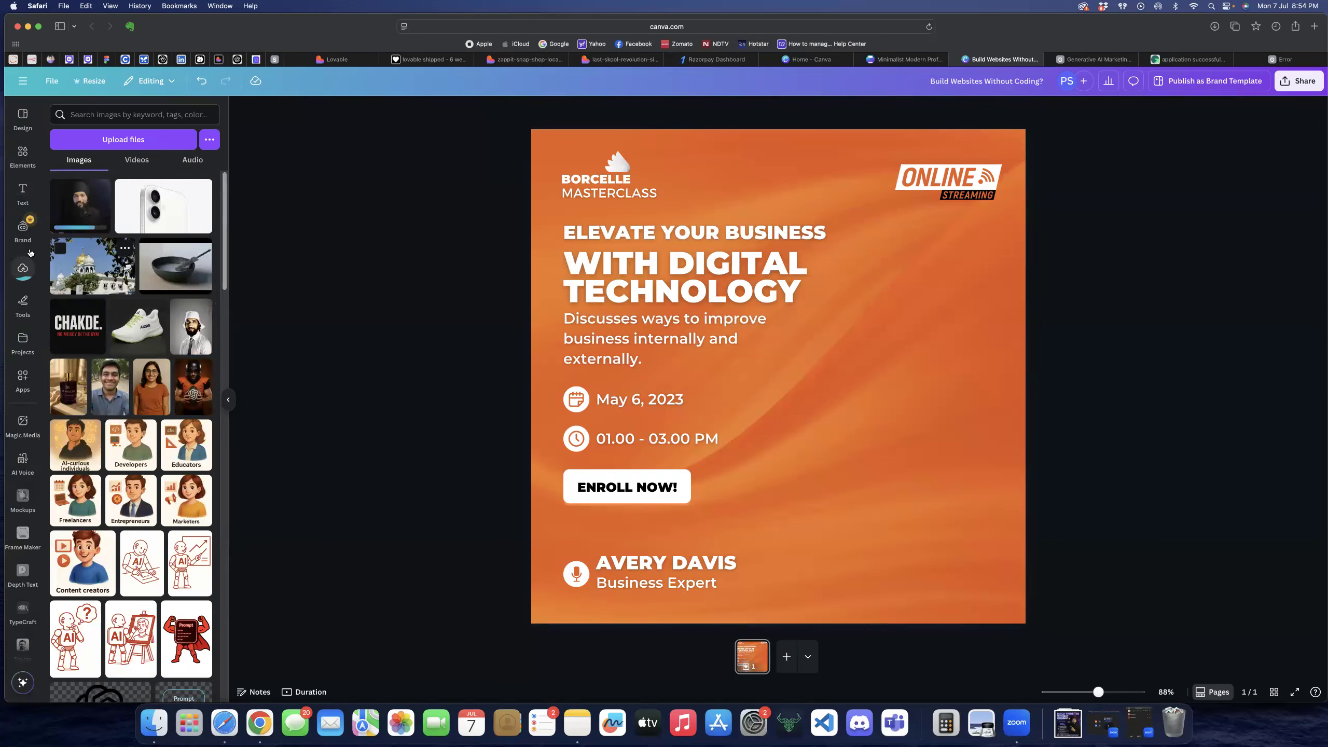
# - Place the uploaded portrait, with its background removed, in the bottom-right corner of the orange masterclass design
pyautogui.click(80, 205)
pyautogui.moveTo(797, 391); pyautogui.dragTo(911, 463)
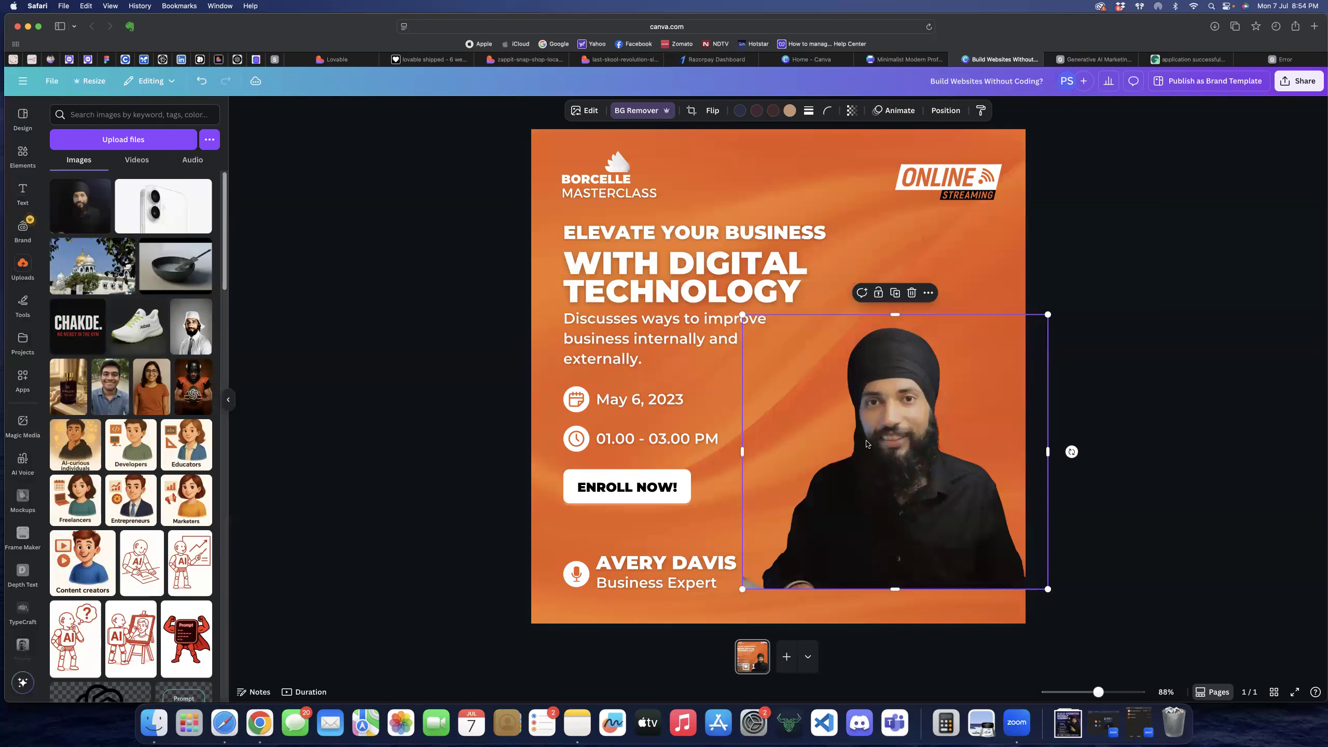
pyautogui.moveTo(894, 466); pyautogui.dragTo(894, 501)
pyautogui.press('Escape')
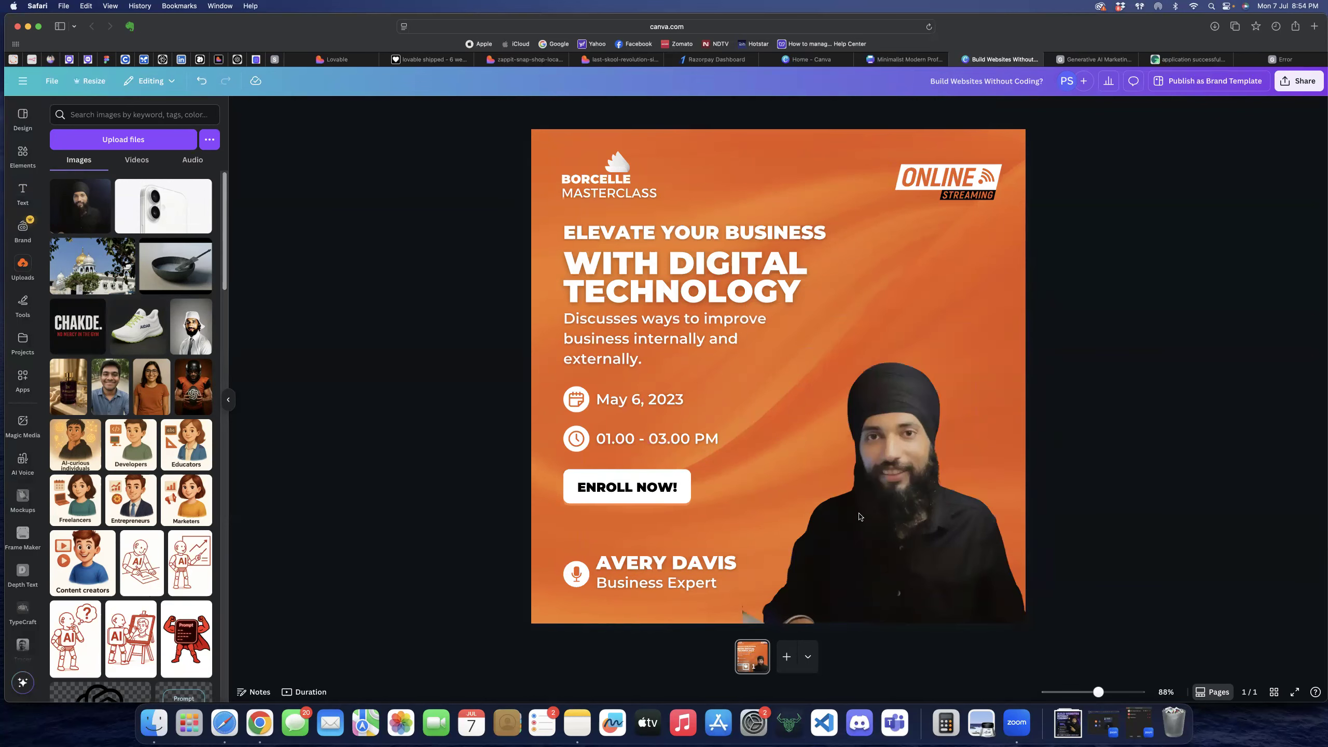
# - Apply the Fresco filter to the speaker's portrait
pyautogui.click(864, 449)
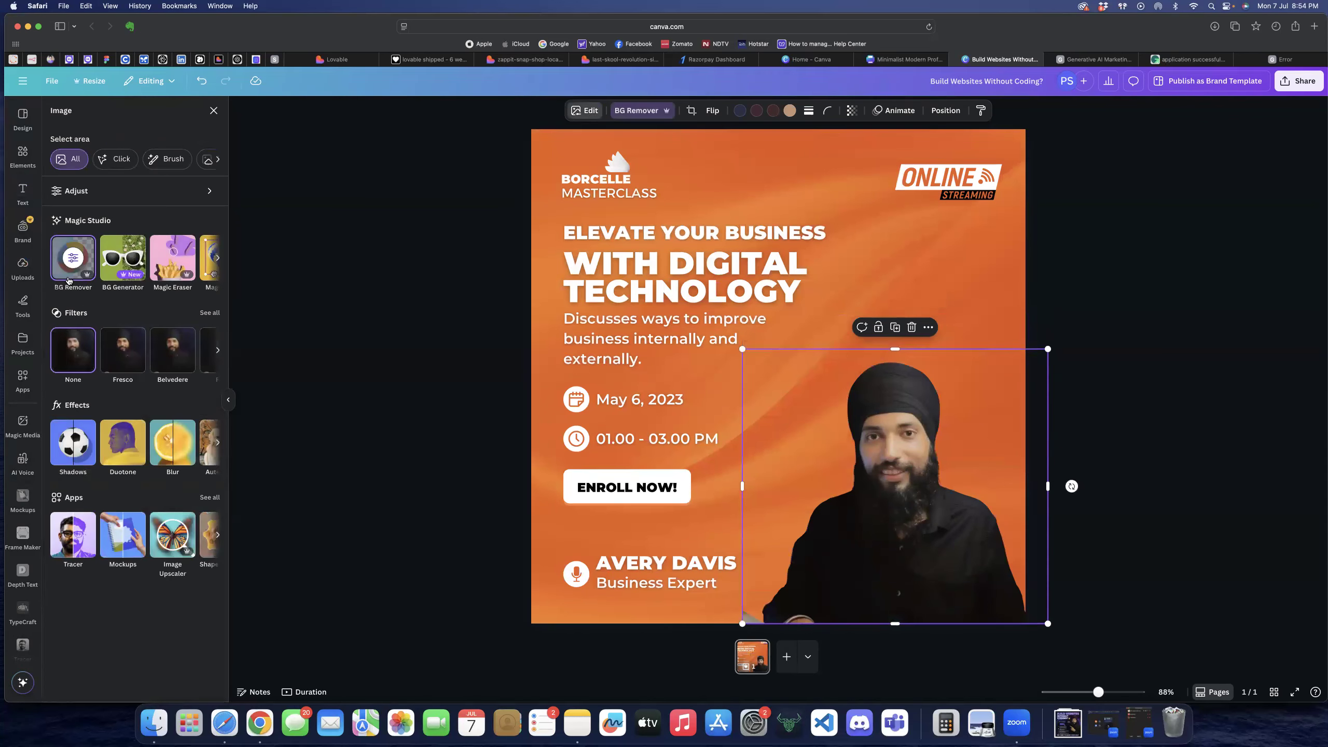
pyautogui.click(113, 355)
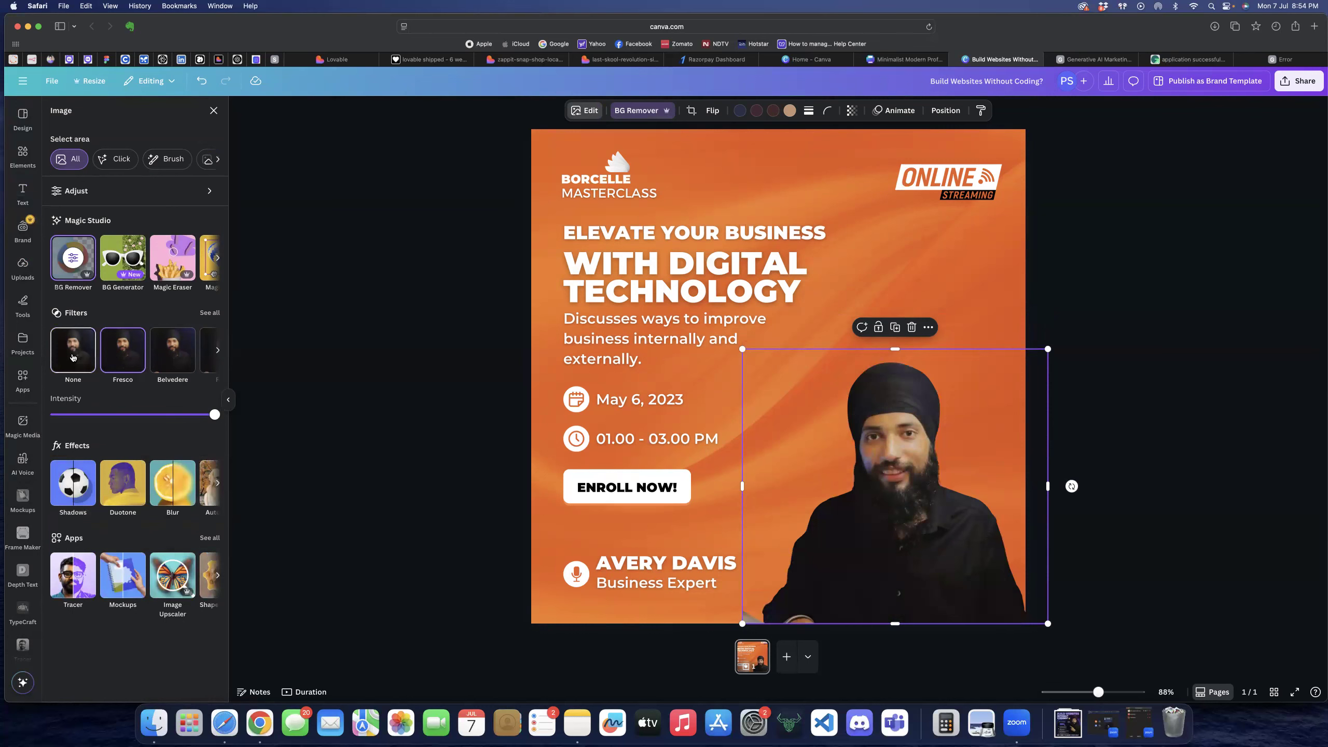
# - Try the Drop shadow and other shadow styles on the portrait and set its shadow back to None
pyautogui.click(80, 490)
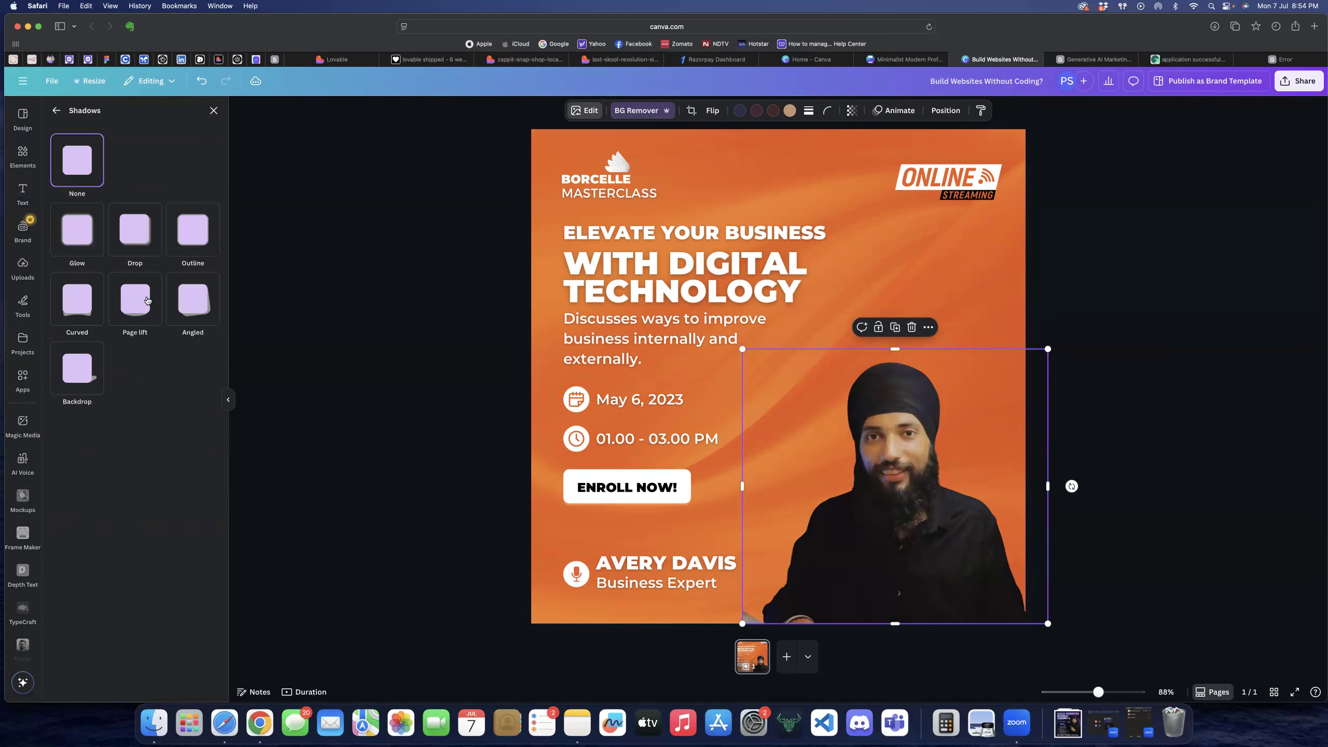
pyautogui.click(134, 242)
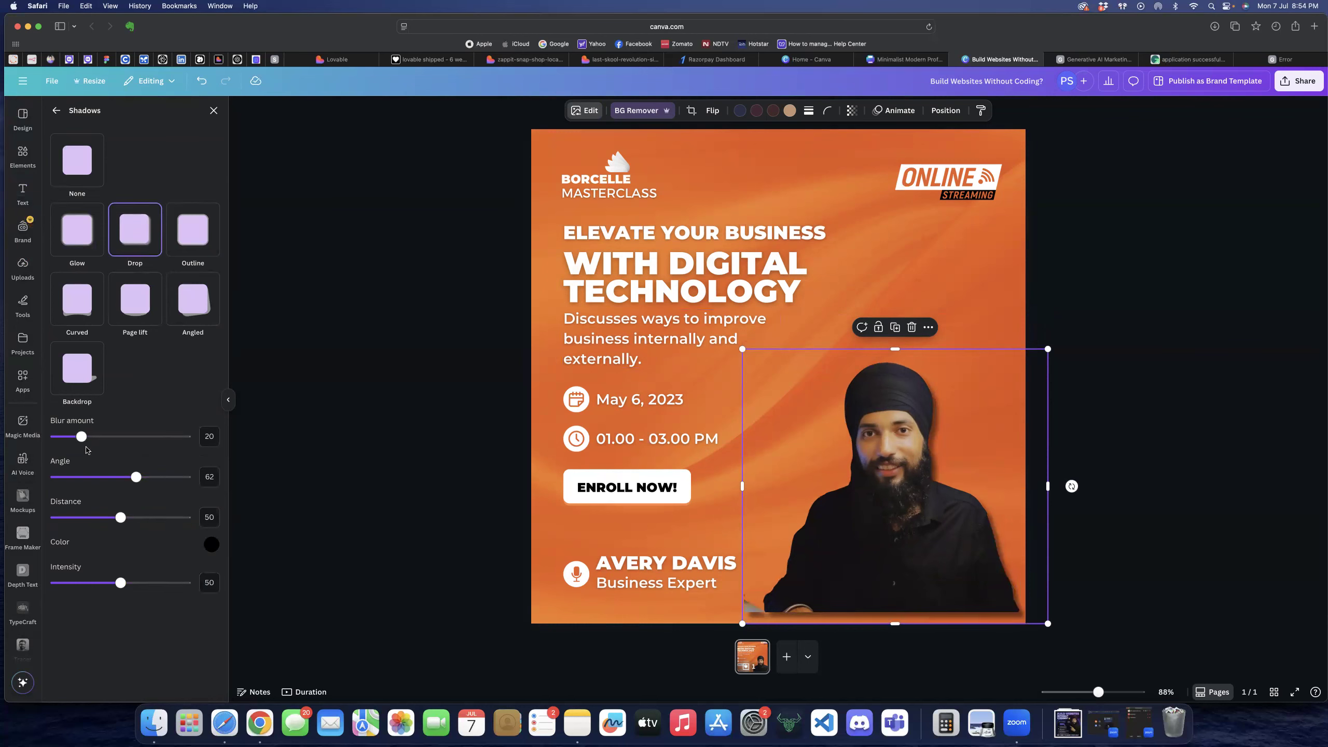
pyautogui.moveTo(136, 477); pyautogui.dragTo(32, 470)
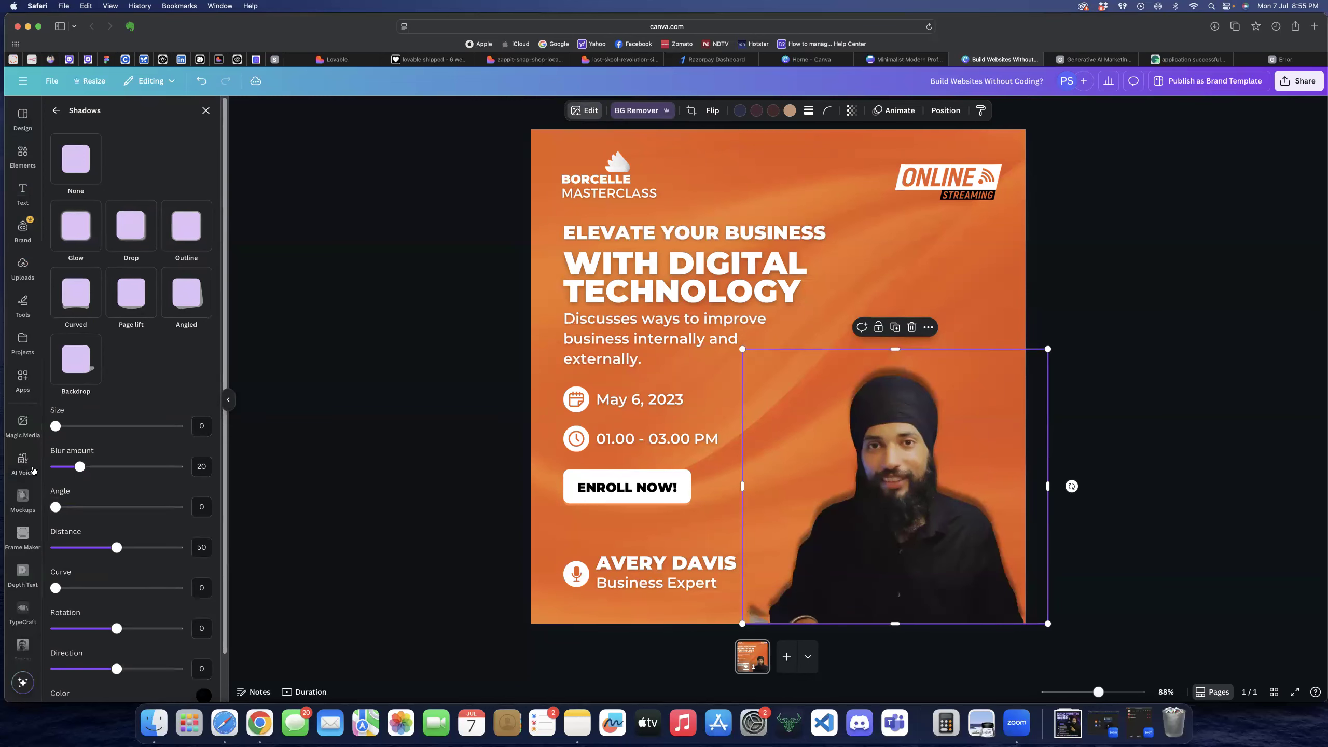
pyautogui.click(62, 180)
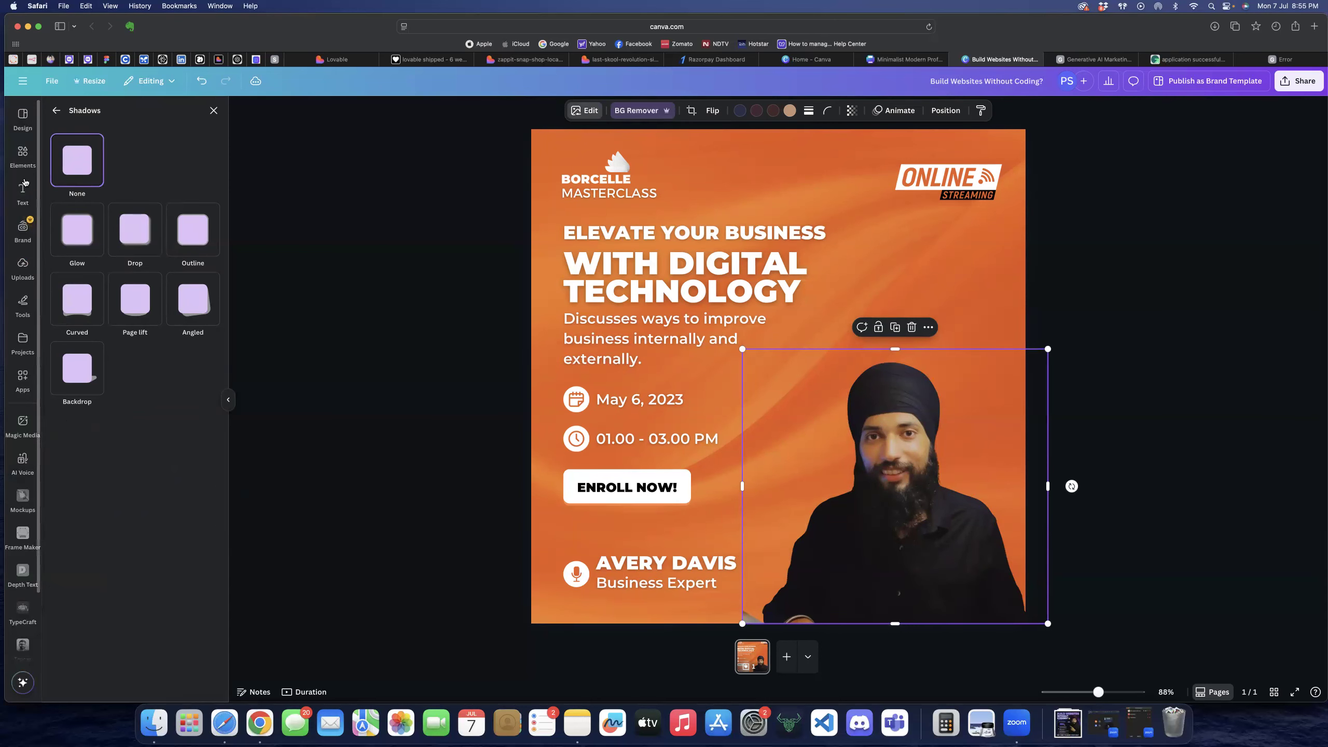
# - Search the elements library for "spread circle" and look through the resulting graphics, frames and shapes
pyautogui.click(23, 156)
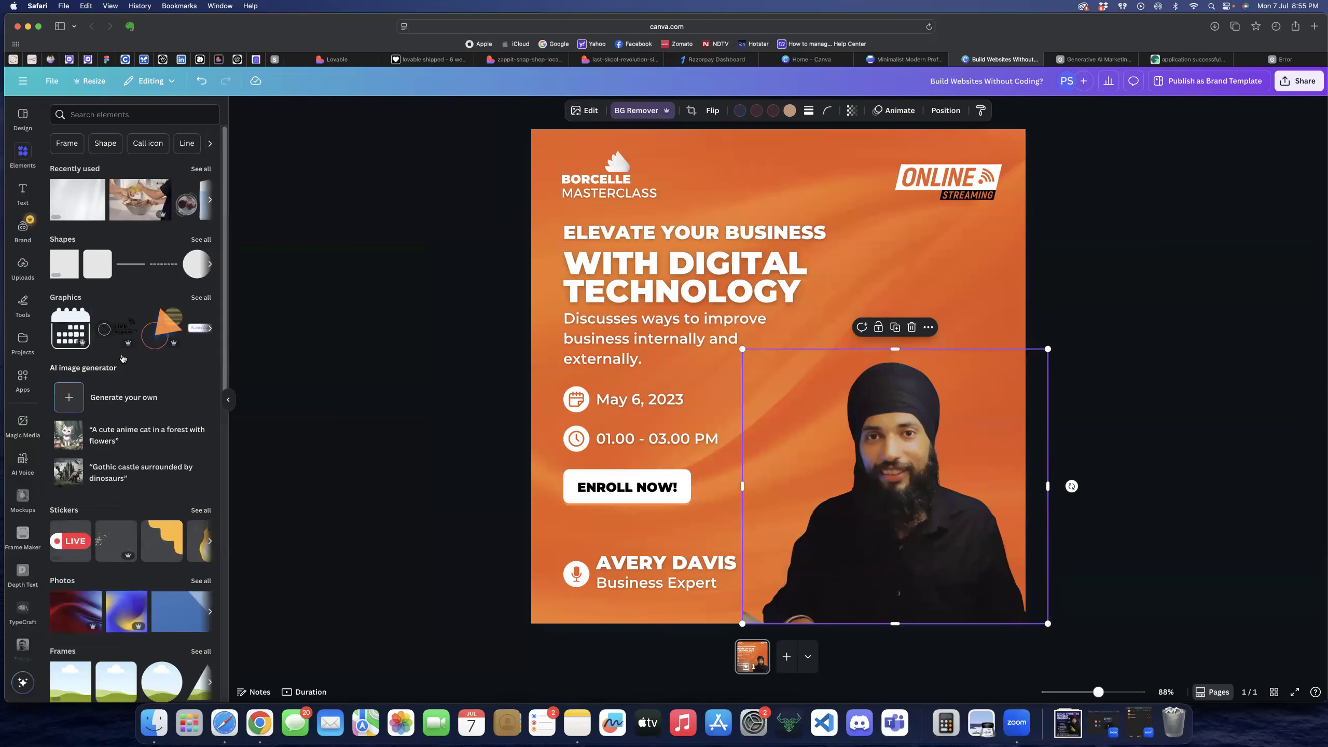
pyautogui.scroll(-4, 124, 438)
pyautogui.scroll(-3, 125, 438)
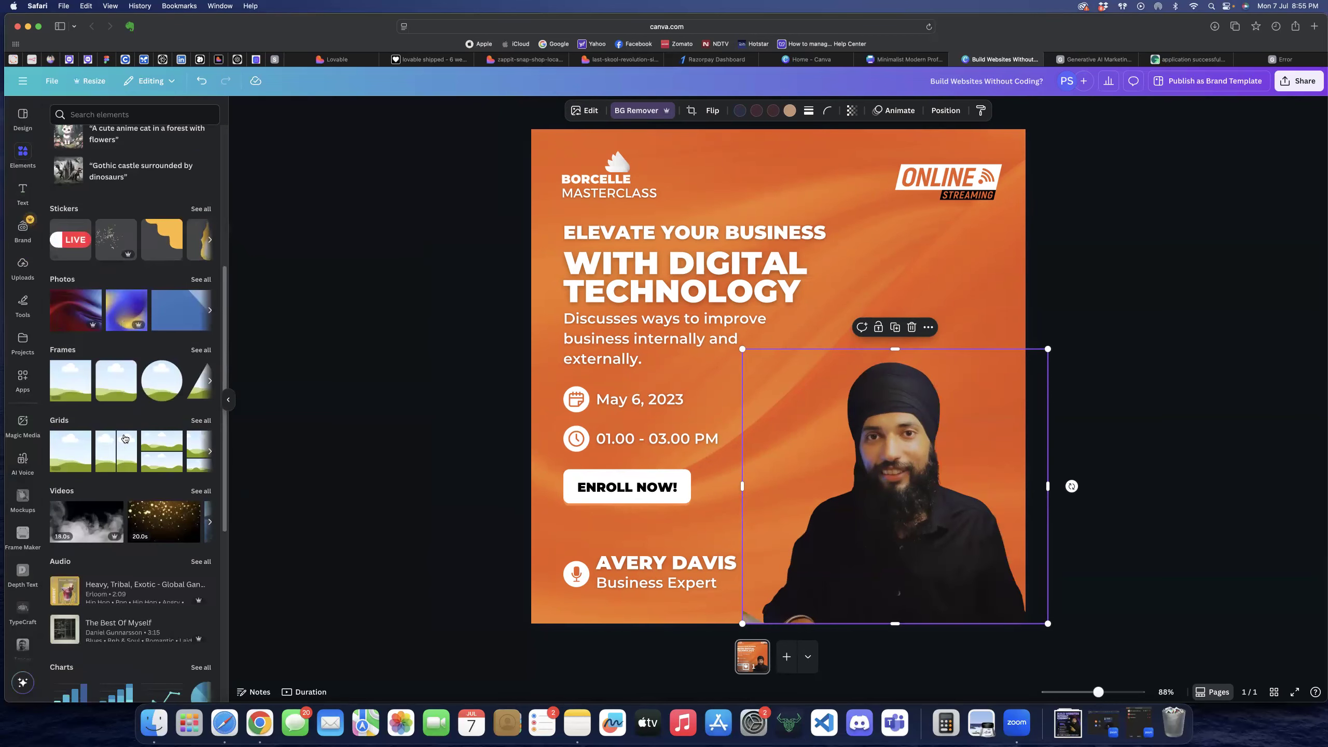
pyautogui.scroll(-10, 125, 436)
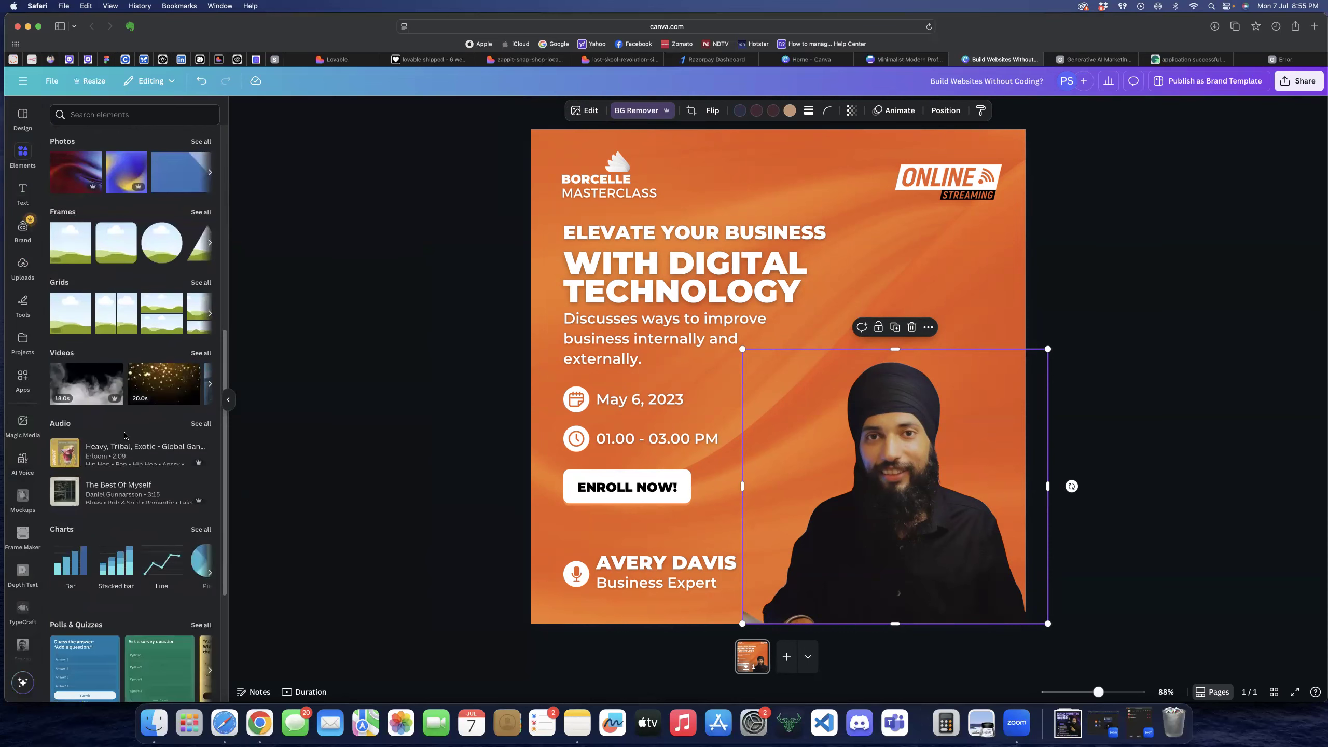
pyautogui.scroll(15, 125, 436)
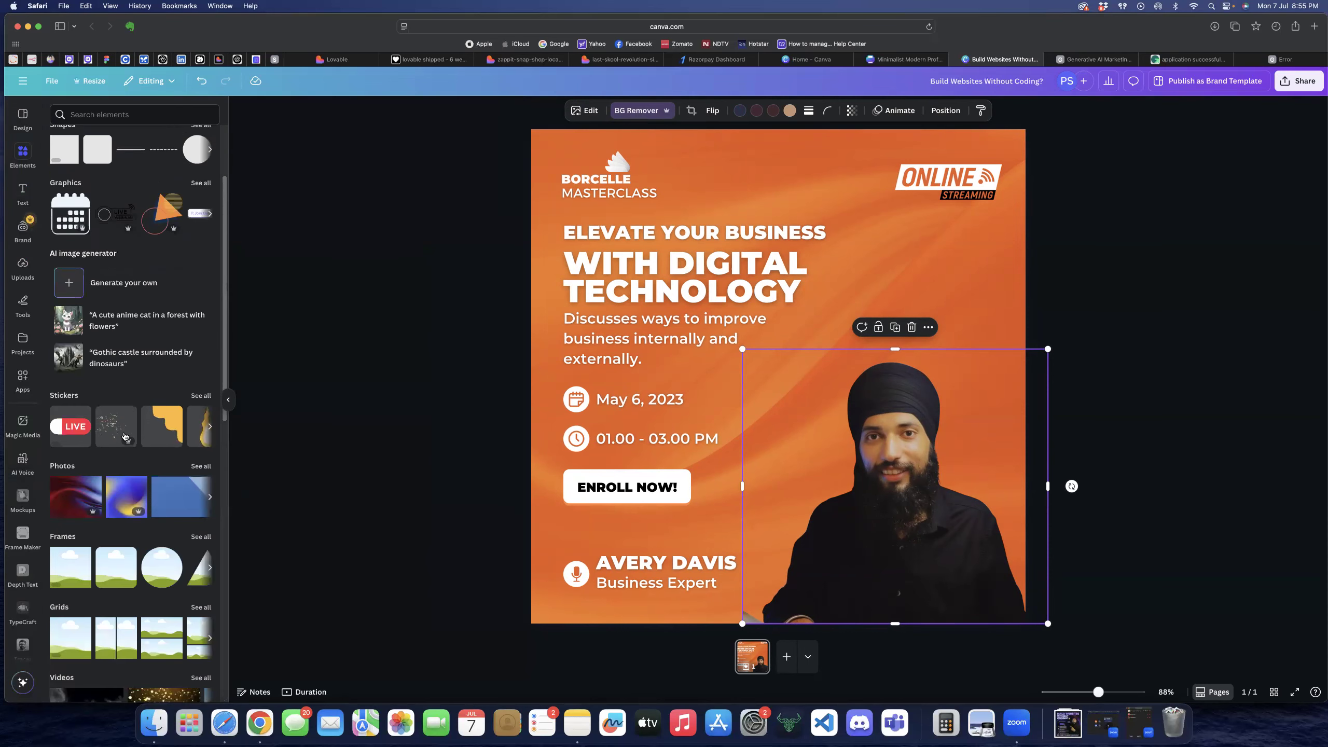
pyautogui.scroll(3, 144, 374)
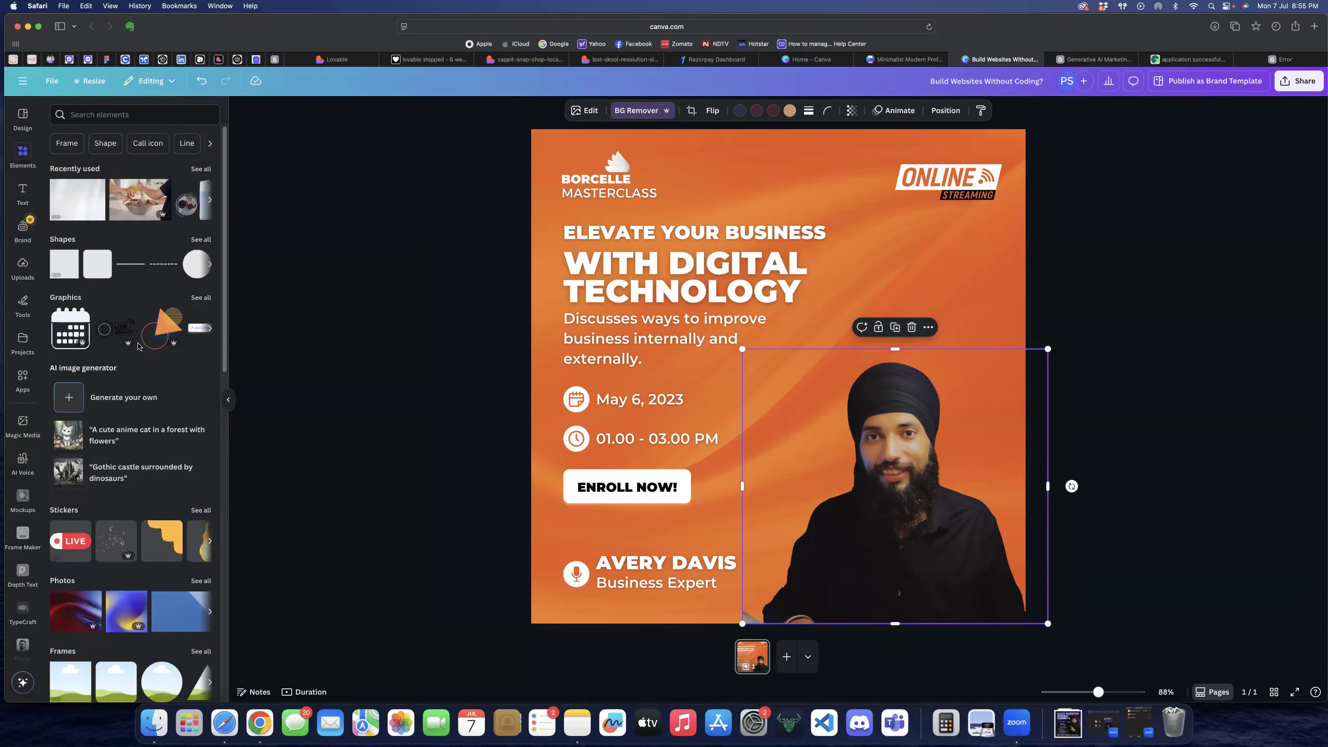
pyautogui.click(126, 116)
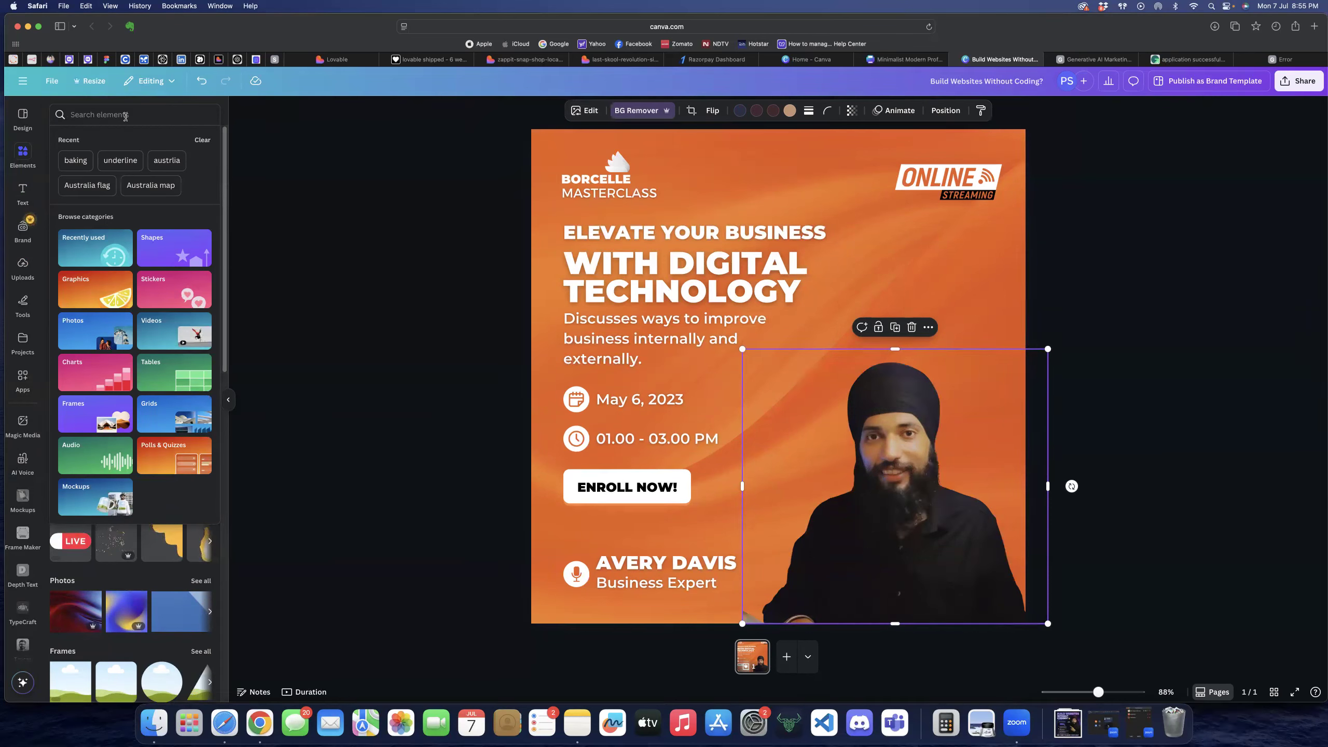
pyautogui.write('spread')
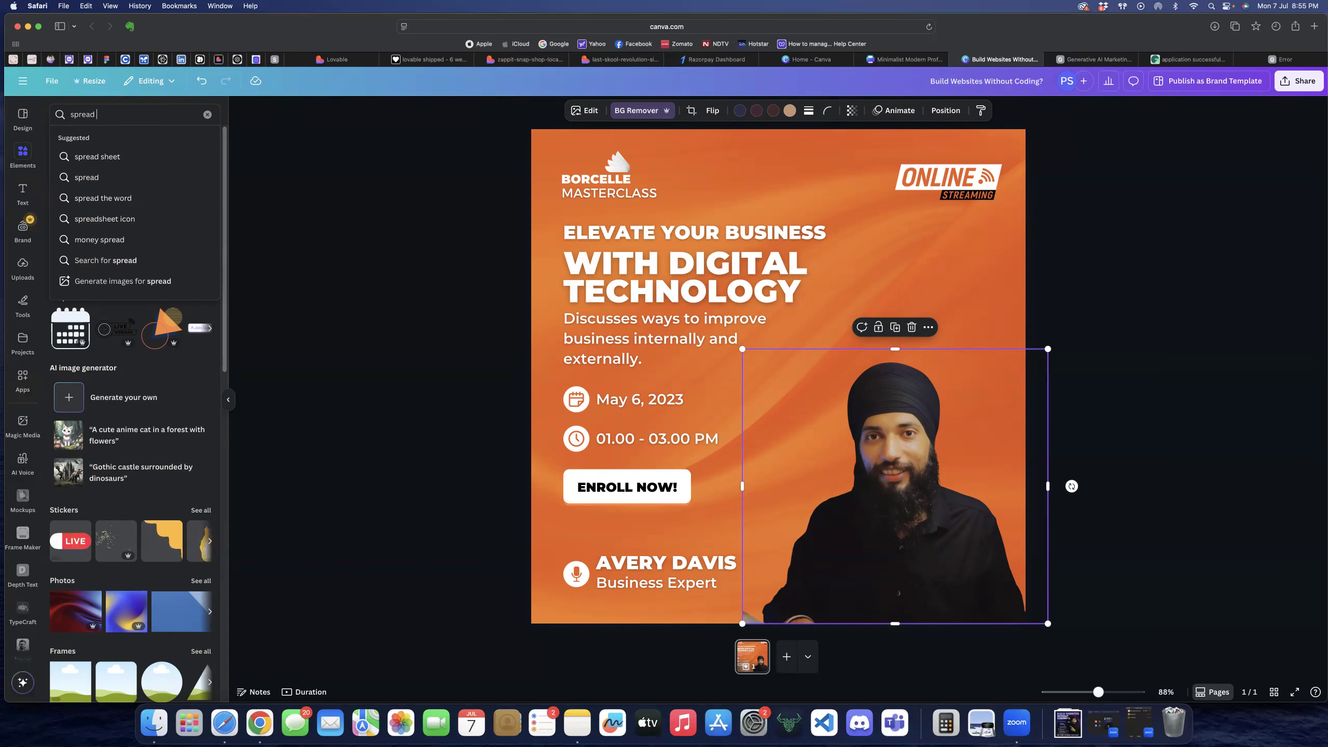
pyautogui.write('c')
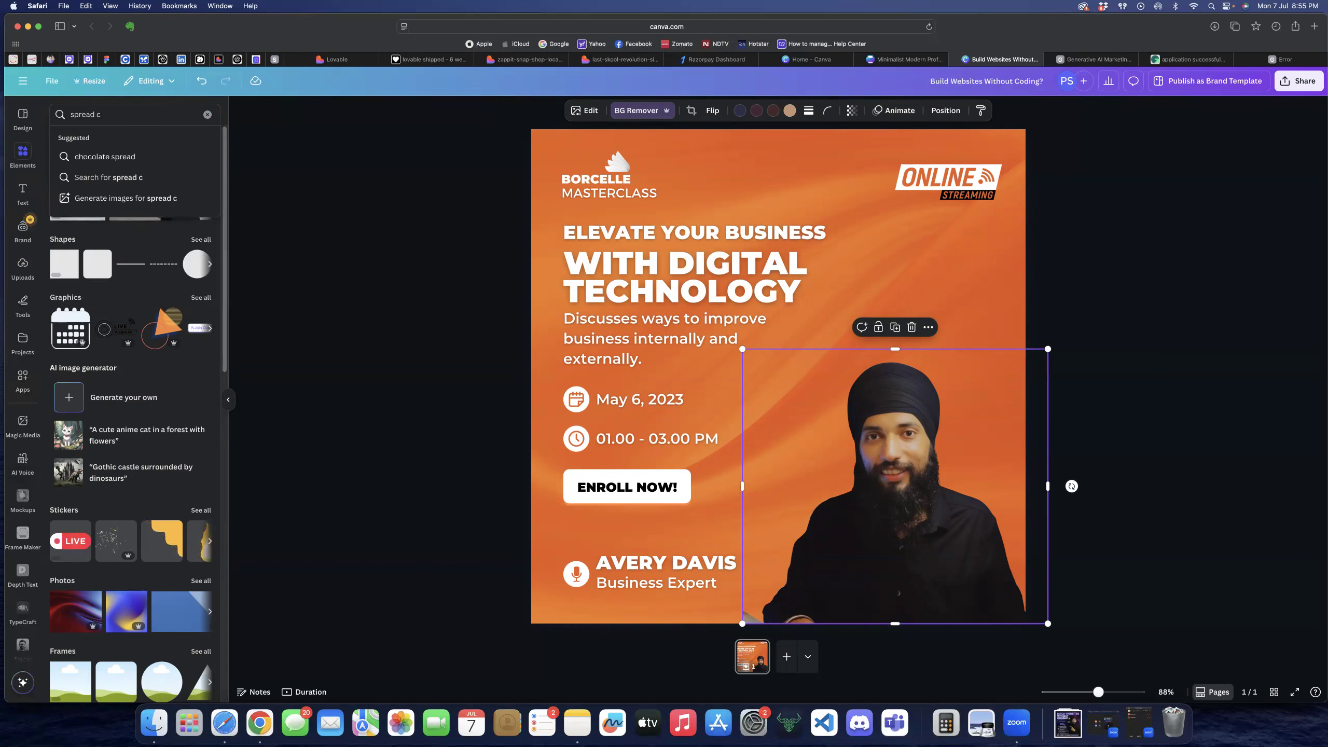
pyautogui.write('ircle')
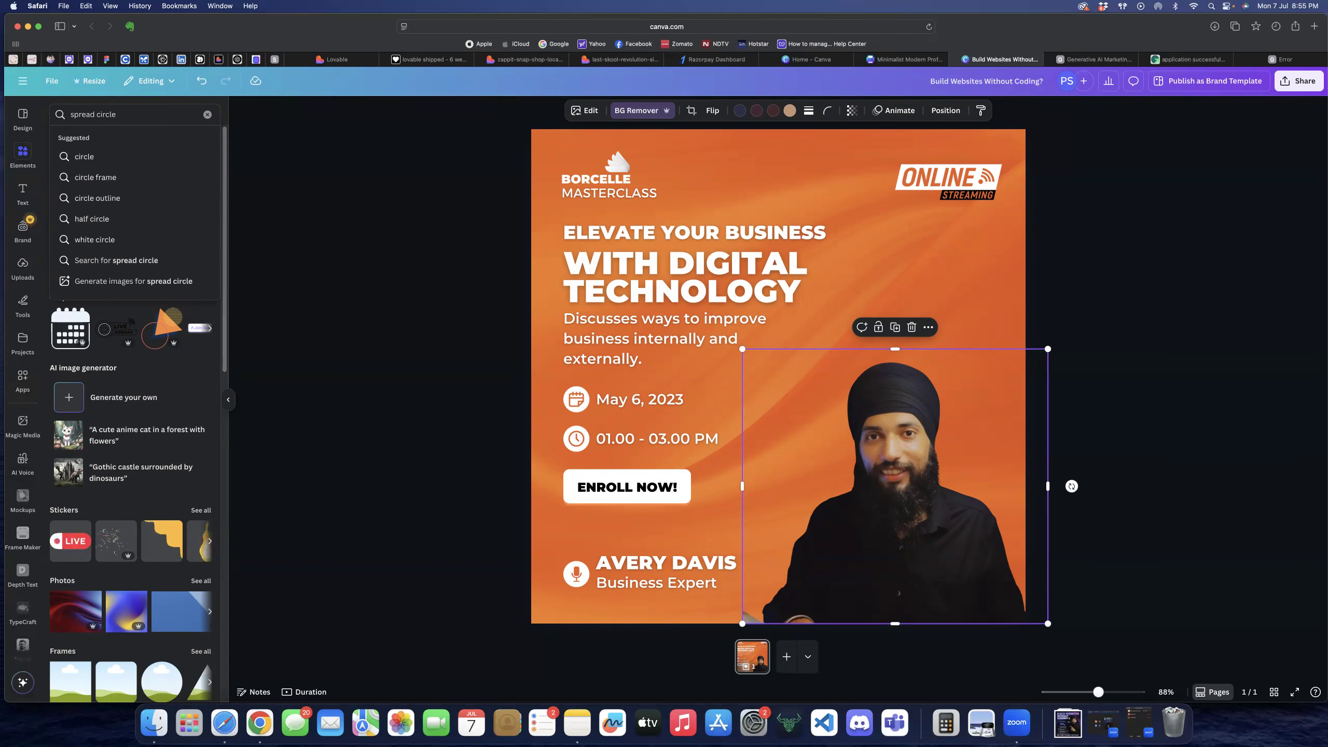
pyautogui.press('Return')
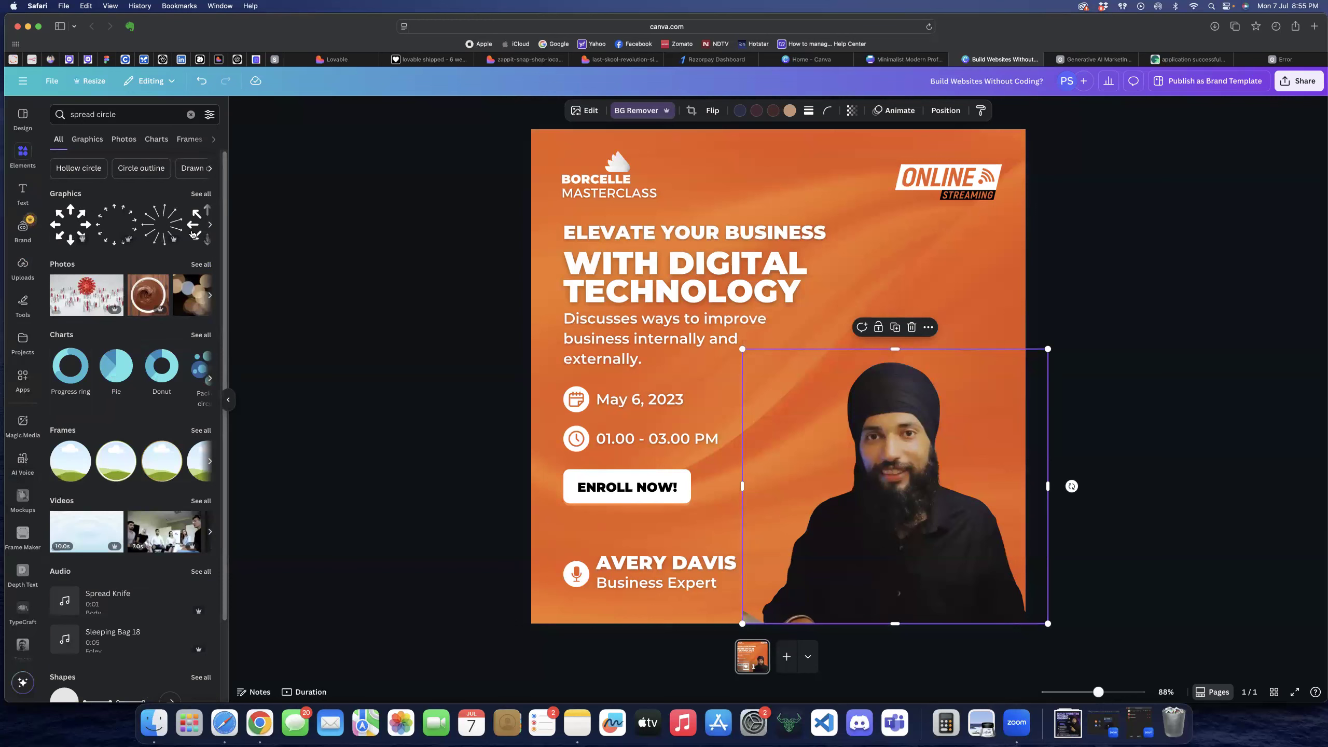
pyautogui.scroll(-3, 175, 415)
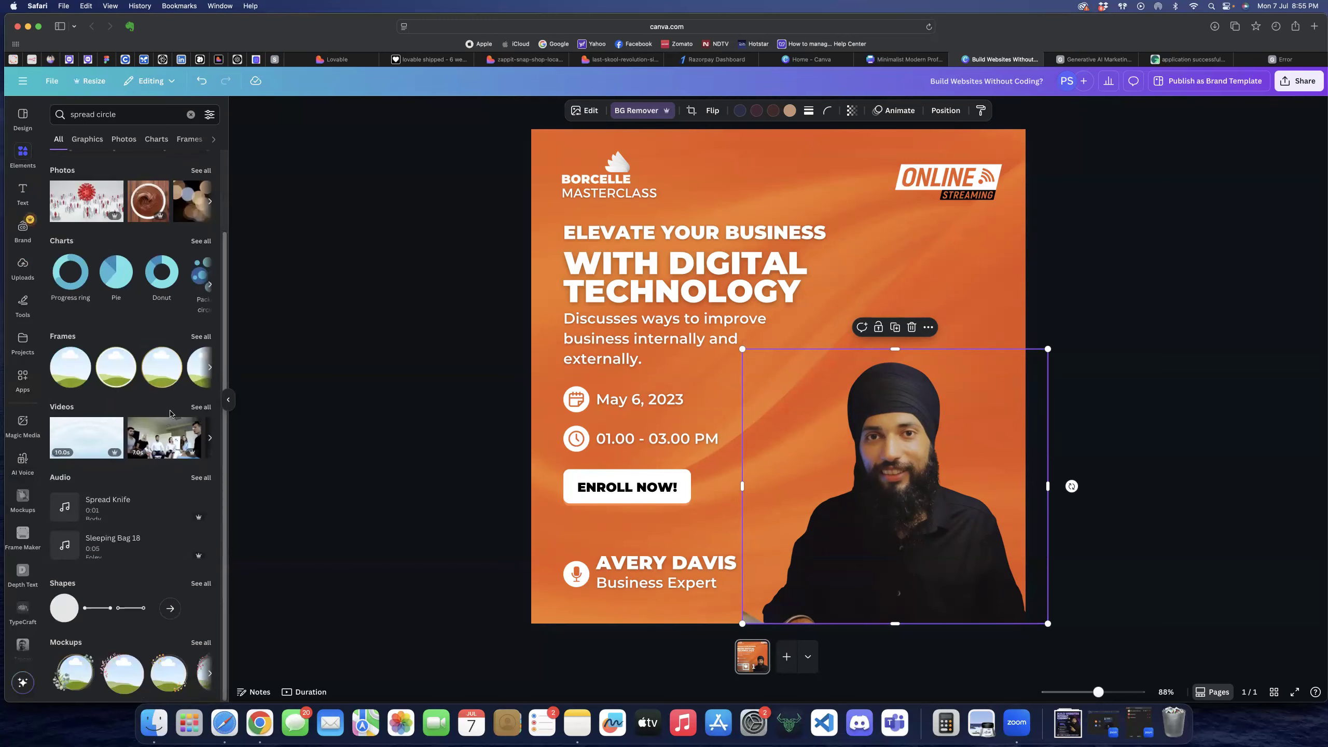
pyautogui.scroll(3, 168, 420)
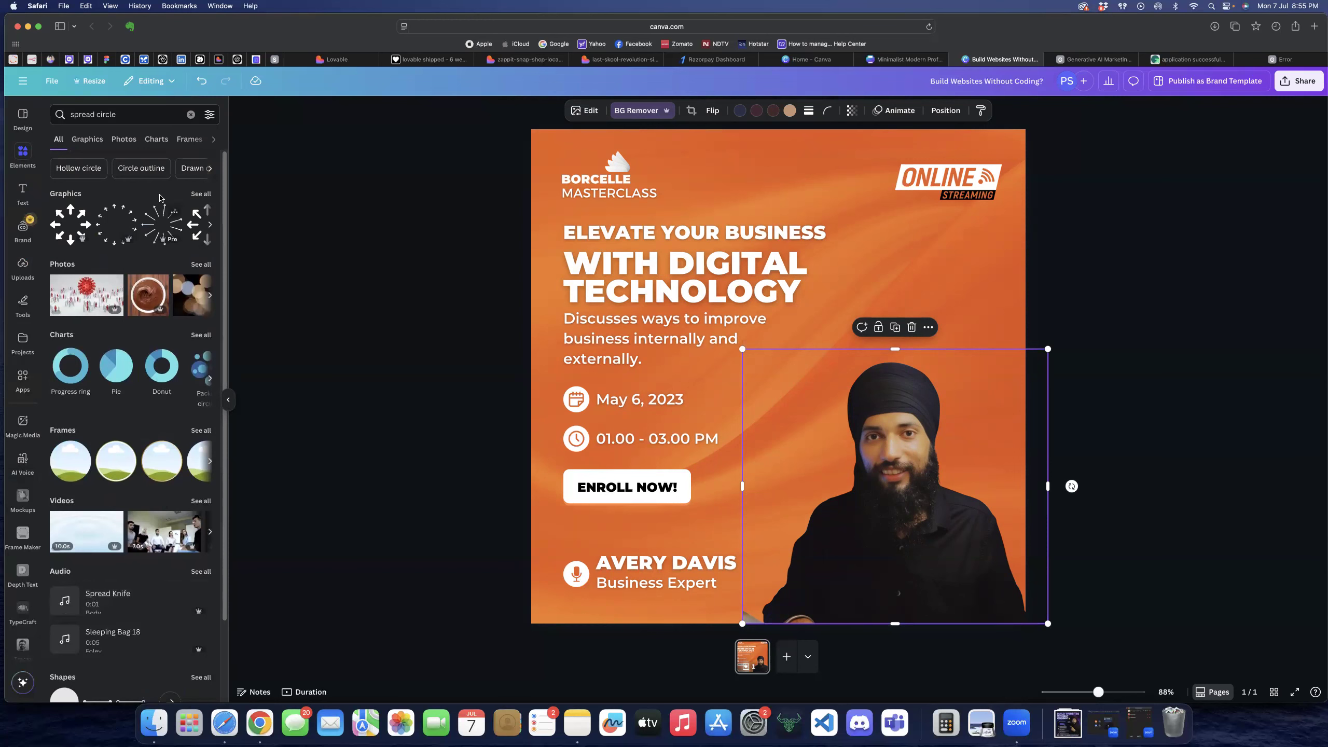
# - Add the blurred orange glow circle from the graphics results to the design beside the portrait and recolour it black
pyautogui.click(201, 194)
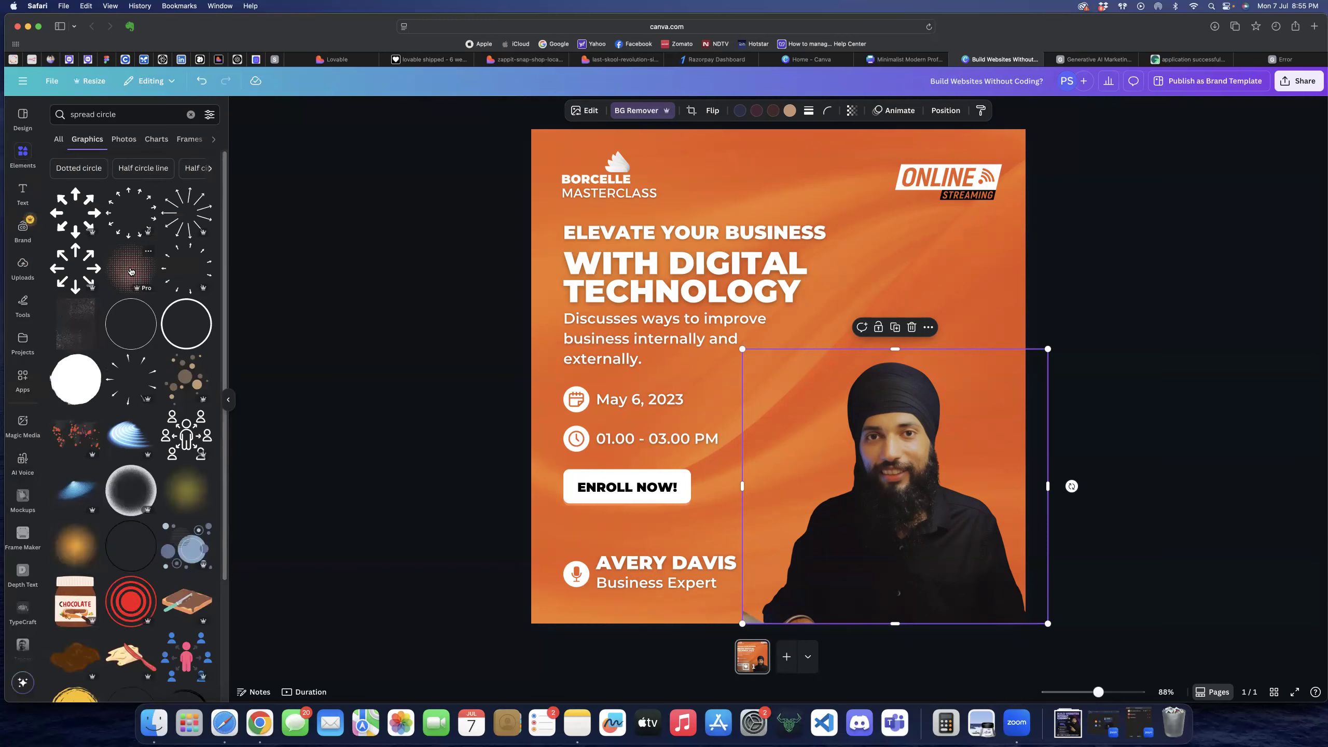
pyautogui.scroll(-3, 84, 417)
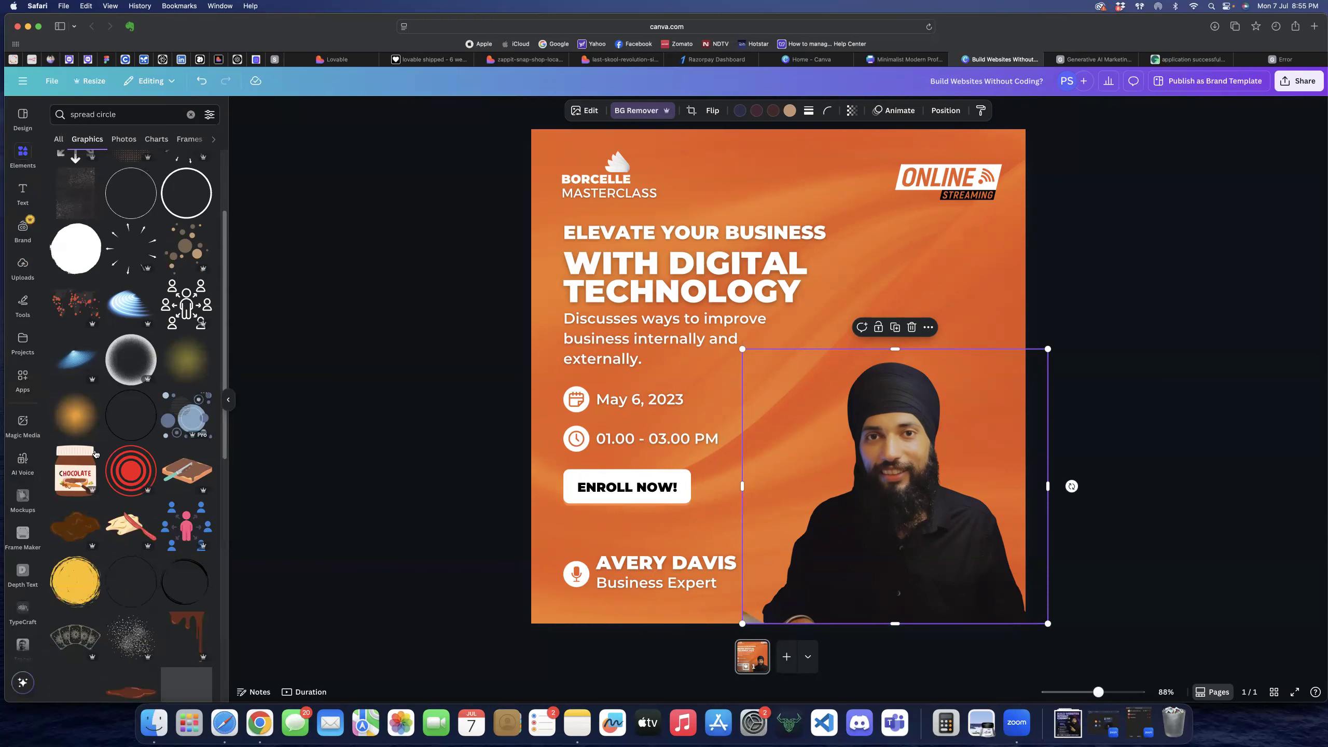
pyautogui.click(84, 416)
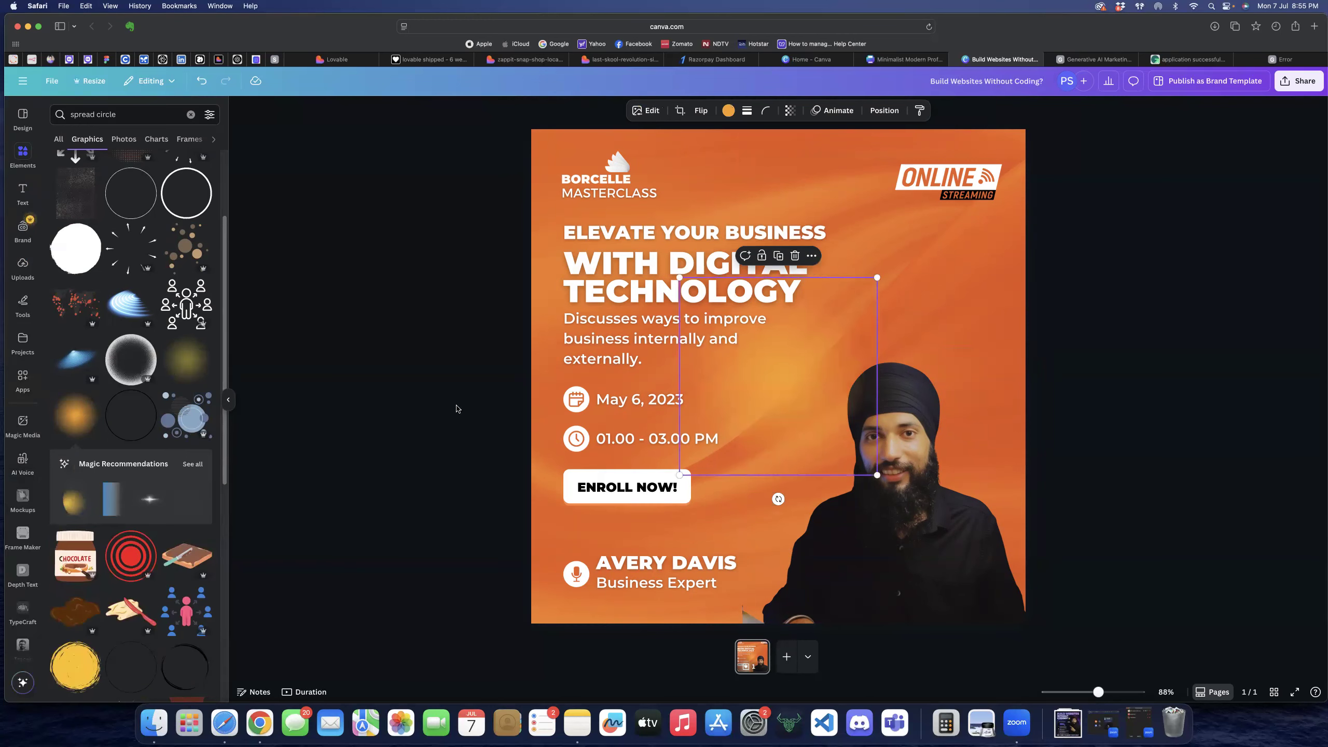
pyautogui.moveTo(804, 403); pyautogui.dragTo(816, 496)
pyautogui.click(727, 111)
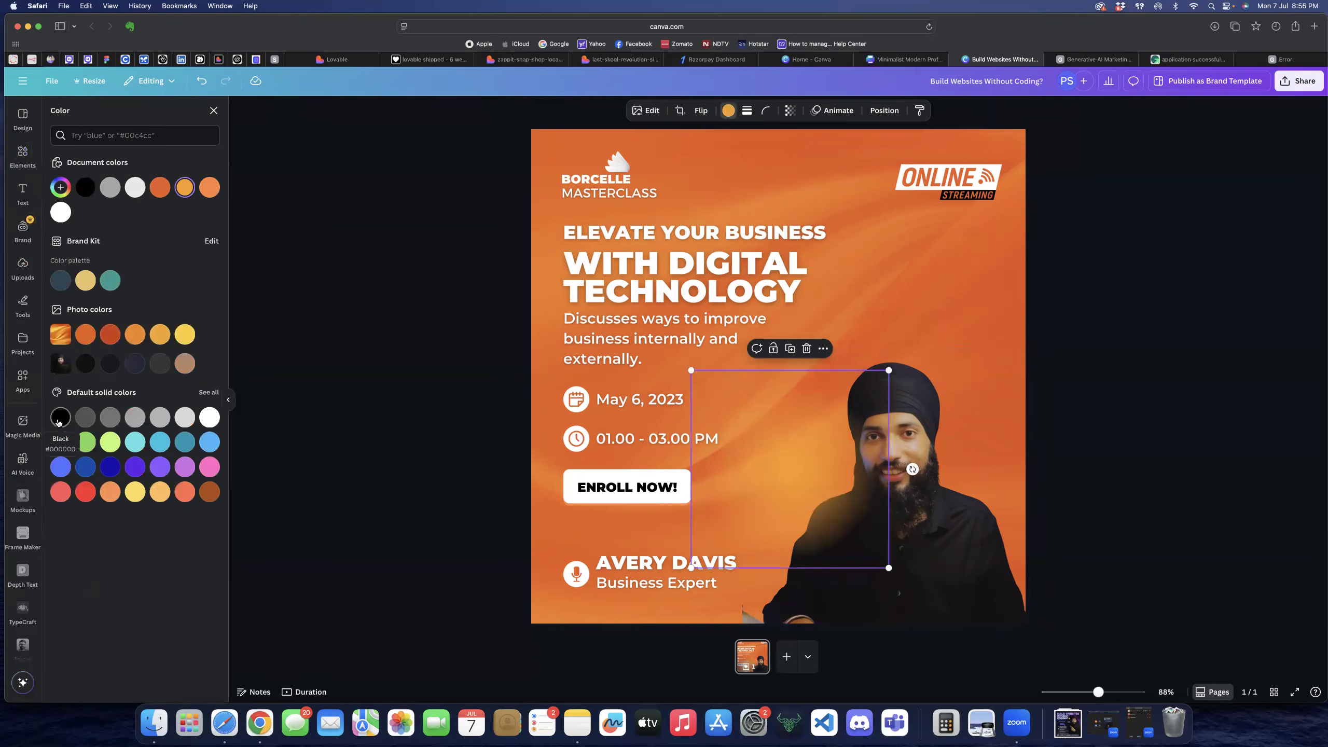
pyautogui.click(85, 418)
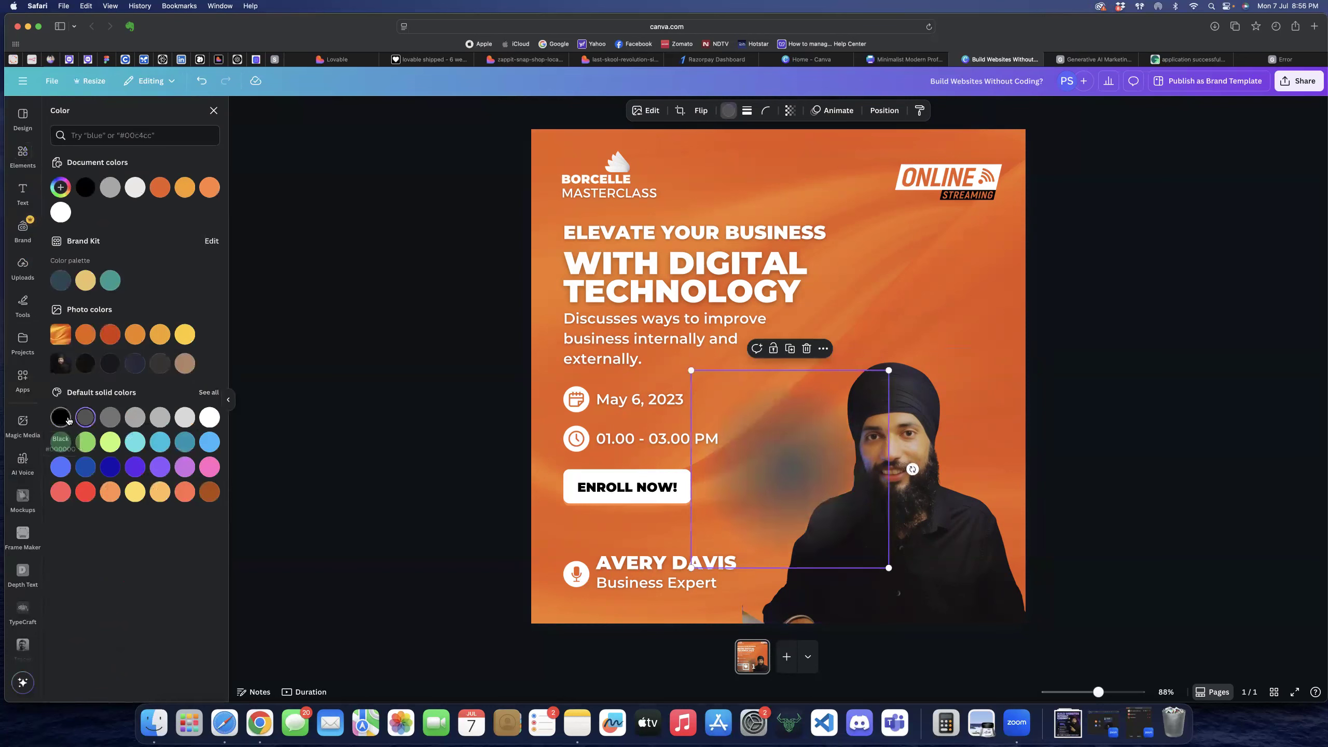
pyautogui.click(68, 421)
# - Enlarge the black glow to about 1015 px wide over the portrait and send it to the back
pyautogui.moveTo(785, 487); pyautogui.dragTo(849, 506)
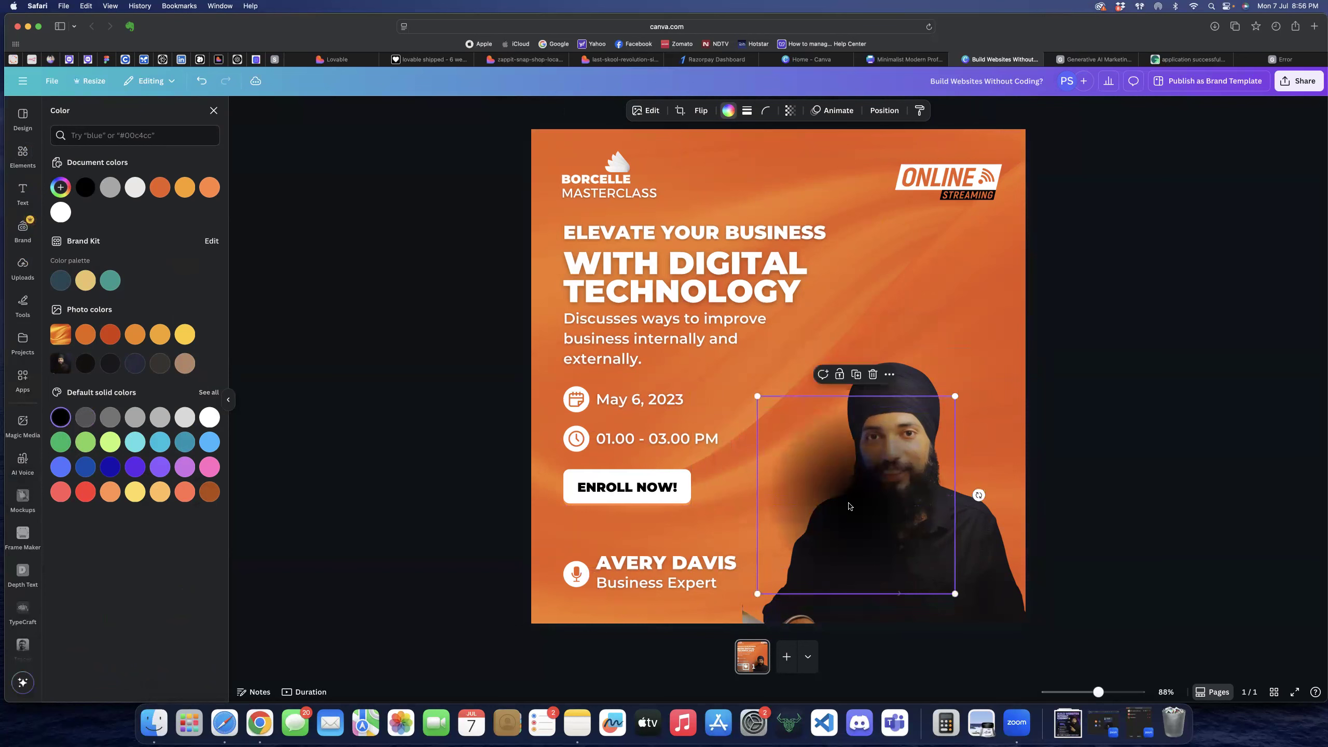
pyautogui.moveTo(980, 365); pyautogui.dragTo(1246, 99)
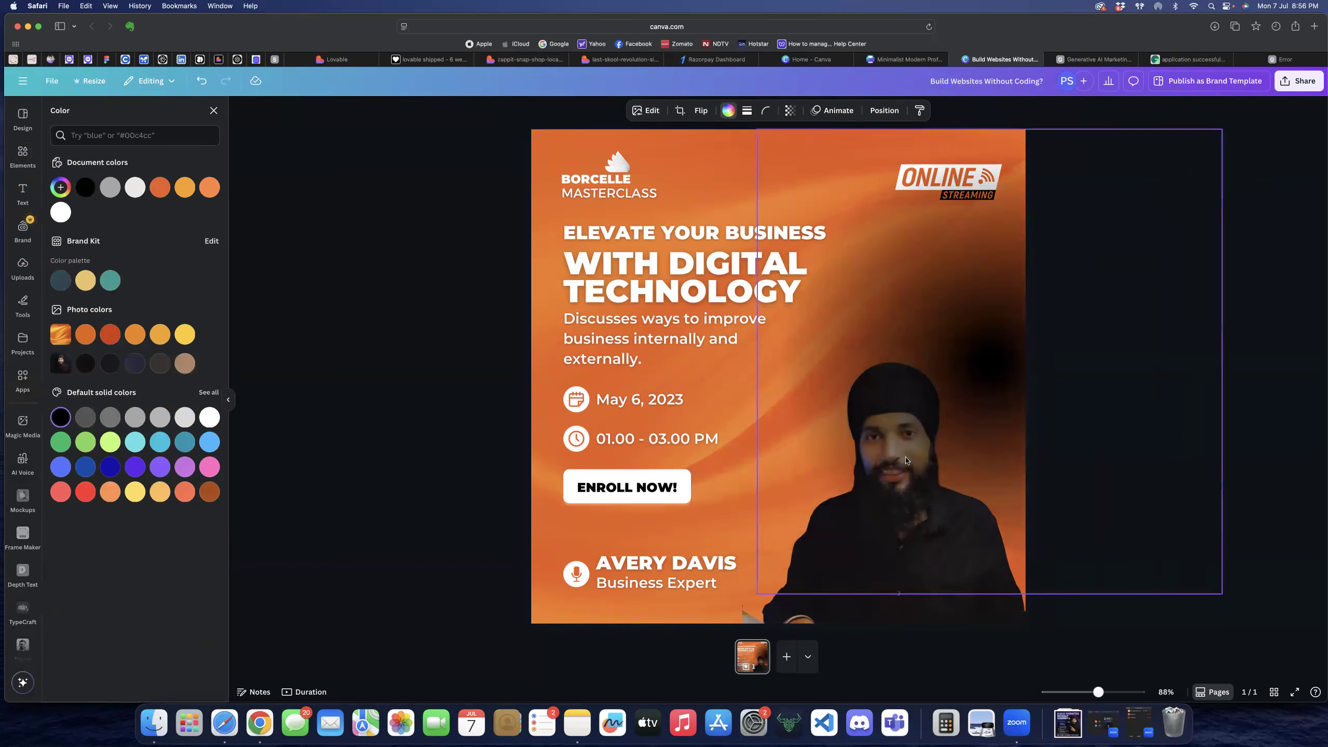
pyautogui.moveTo(906, 461); pyautogui.dragTo(812, 578)
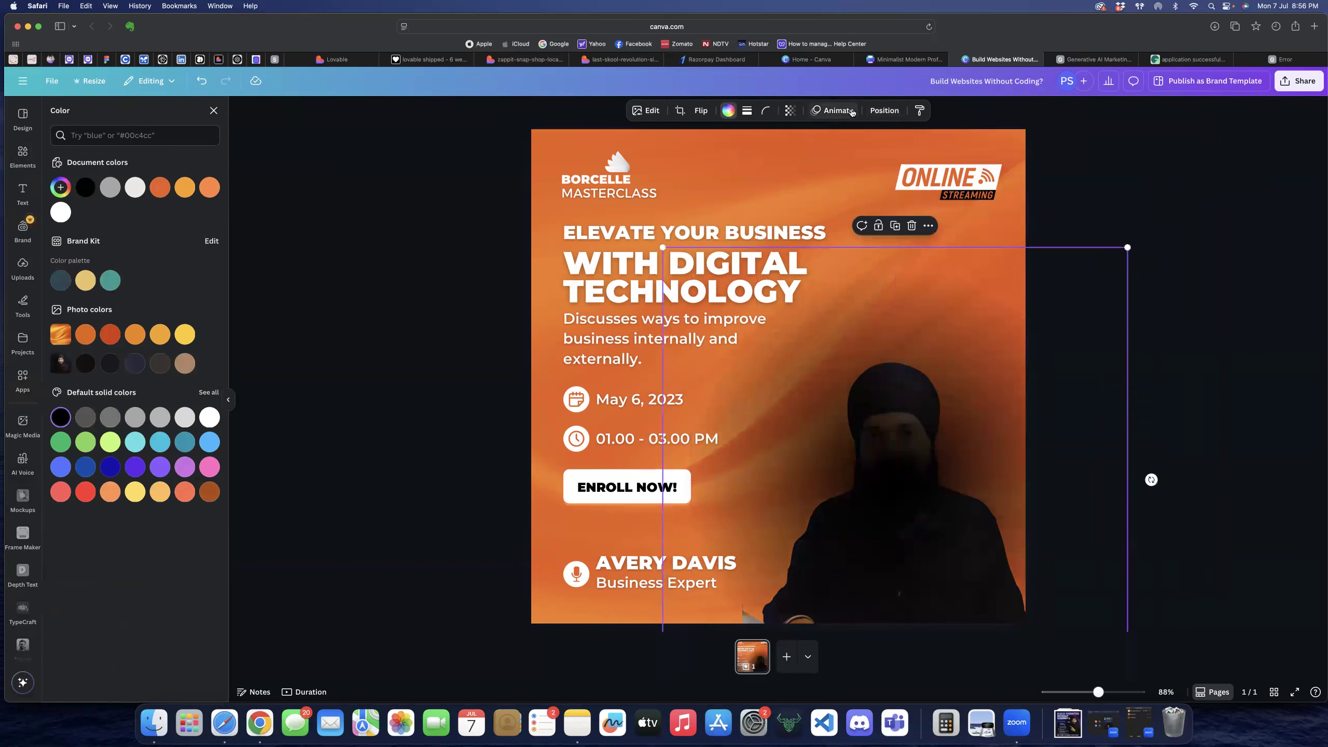
pyautogui.click(884, 111)
pyautogui.click(168, 189)
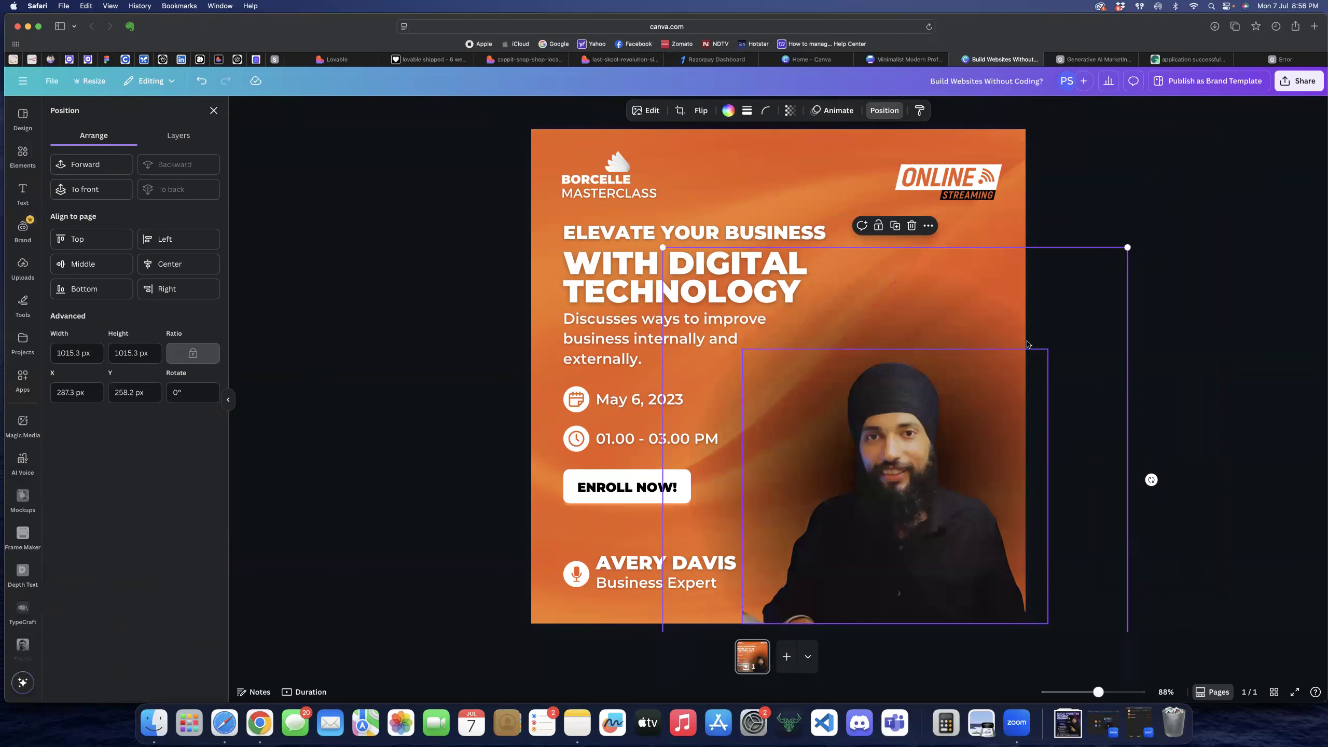
# - Try enlarging and shifting the black glow behind the portrait, and delete it
pyautogui.moveTo(1050, 314); pyautogui.dragTo(995, 316)
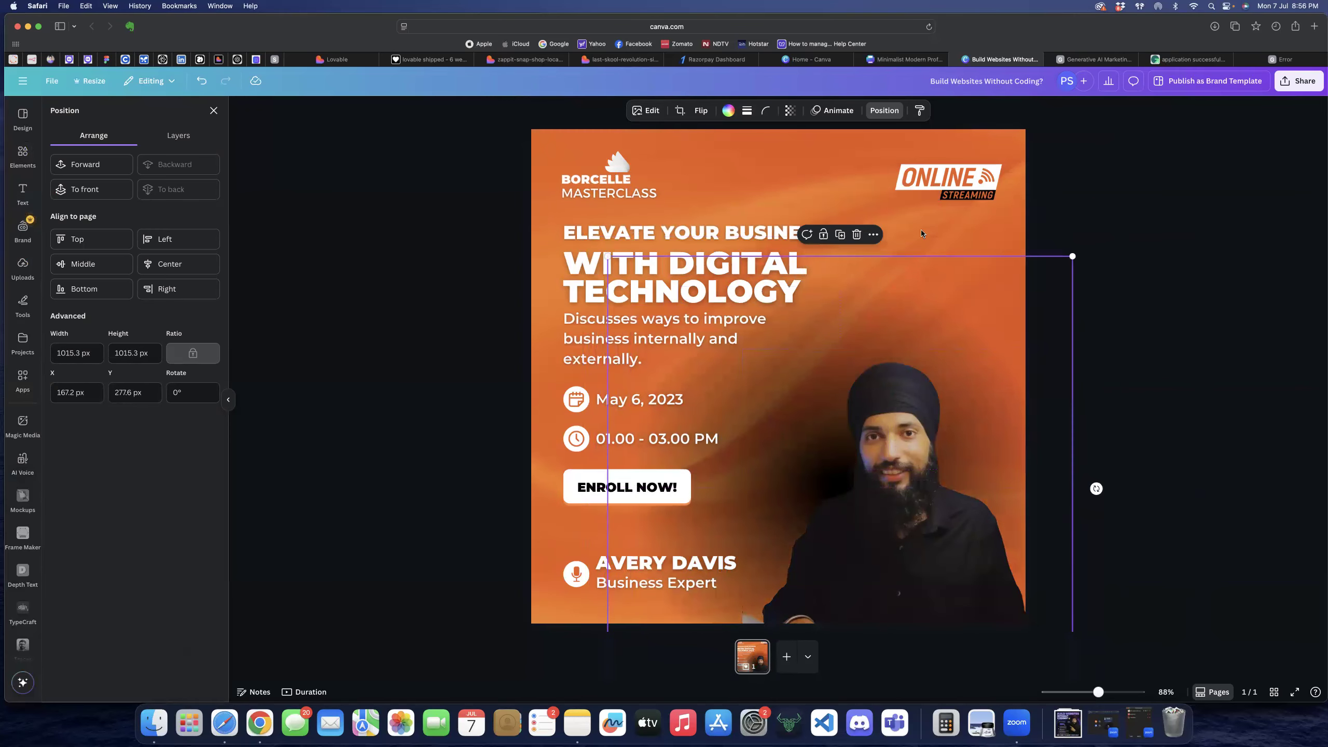
pyautogui.moveTo(1072, 257); pyautogui.dragTo(1207, 121)
pyautogui.moveTo(970, 323); pyautogui.dragTo(942, 389)
pyautogui.click(1215, 260)
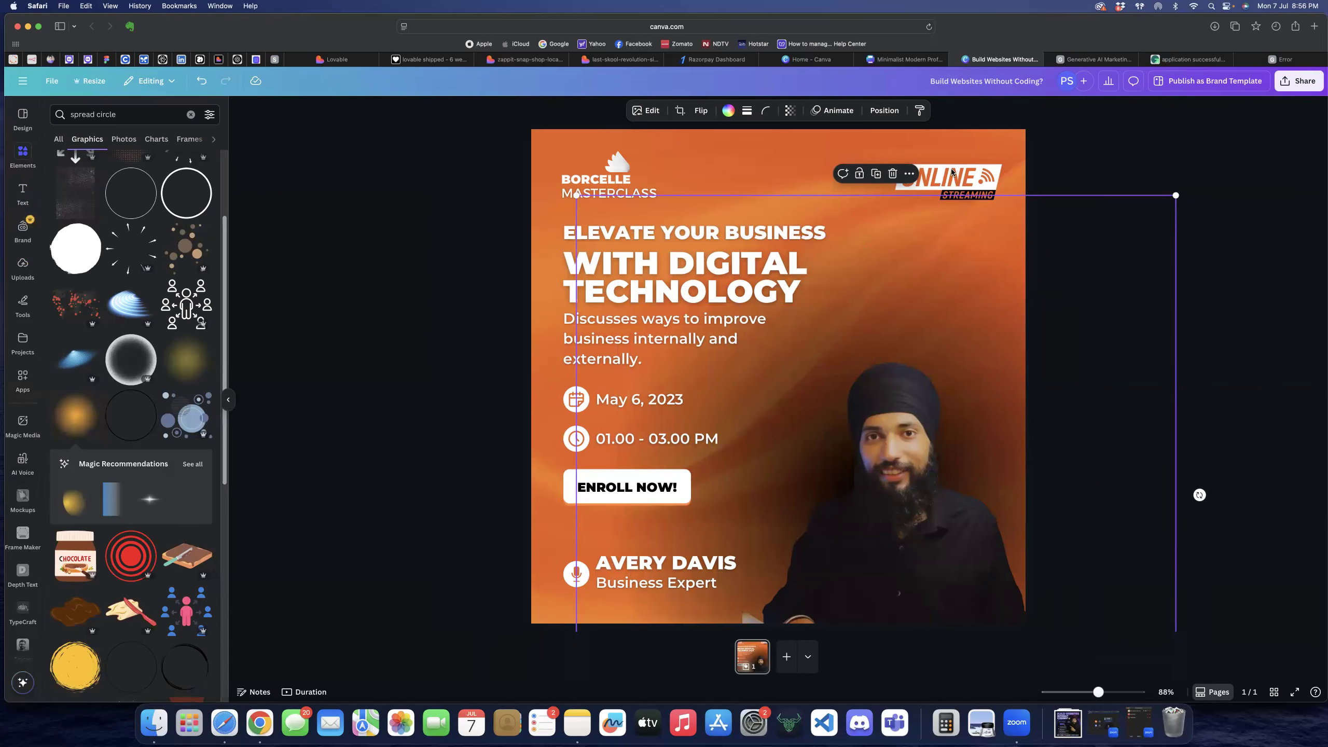
pyautogui.click(1091, 267)
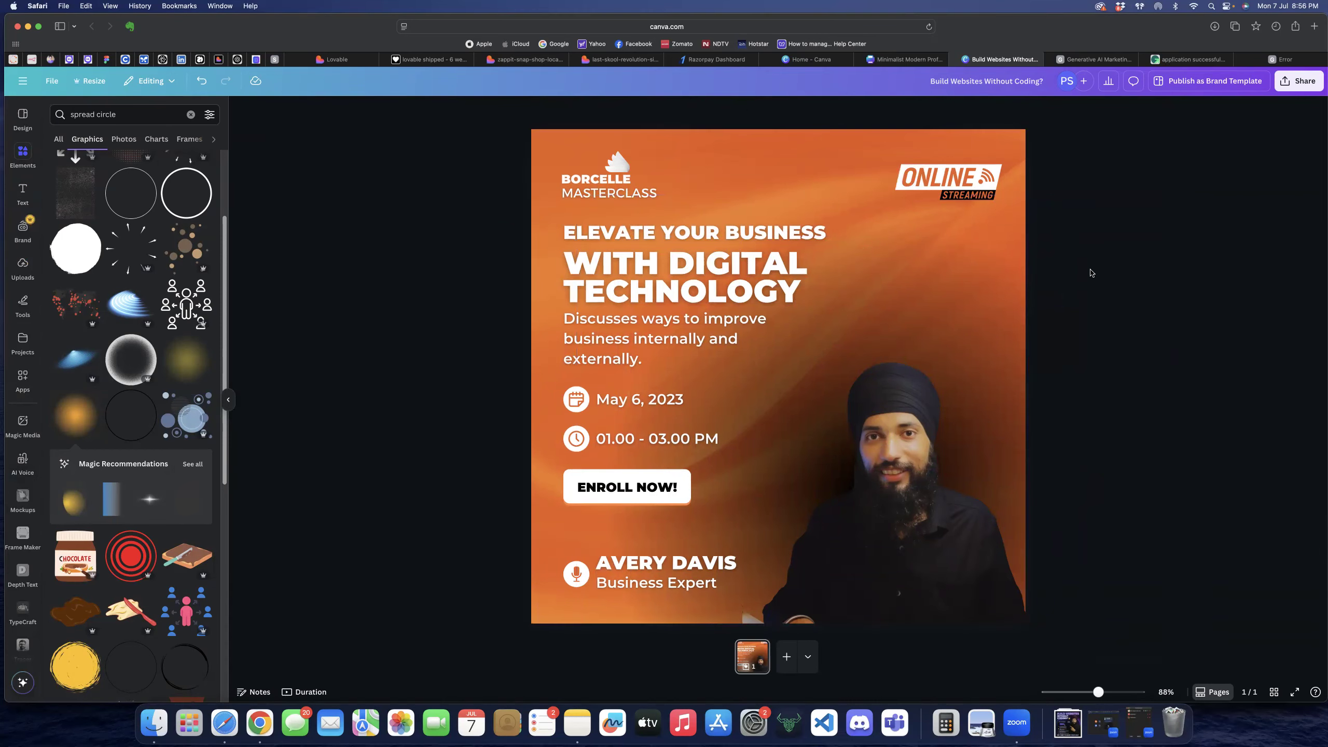
pyautogui.click(860, 371)
pyautogui.press('Delete')
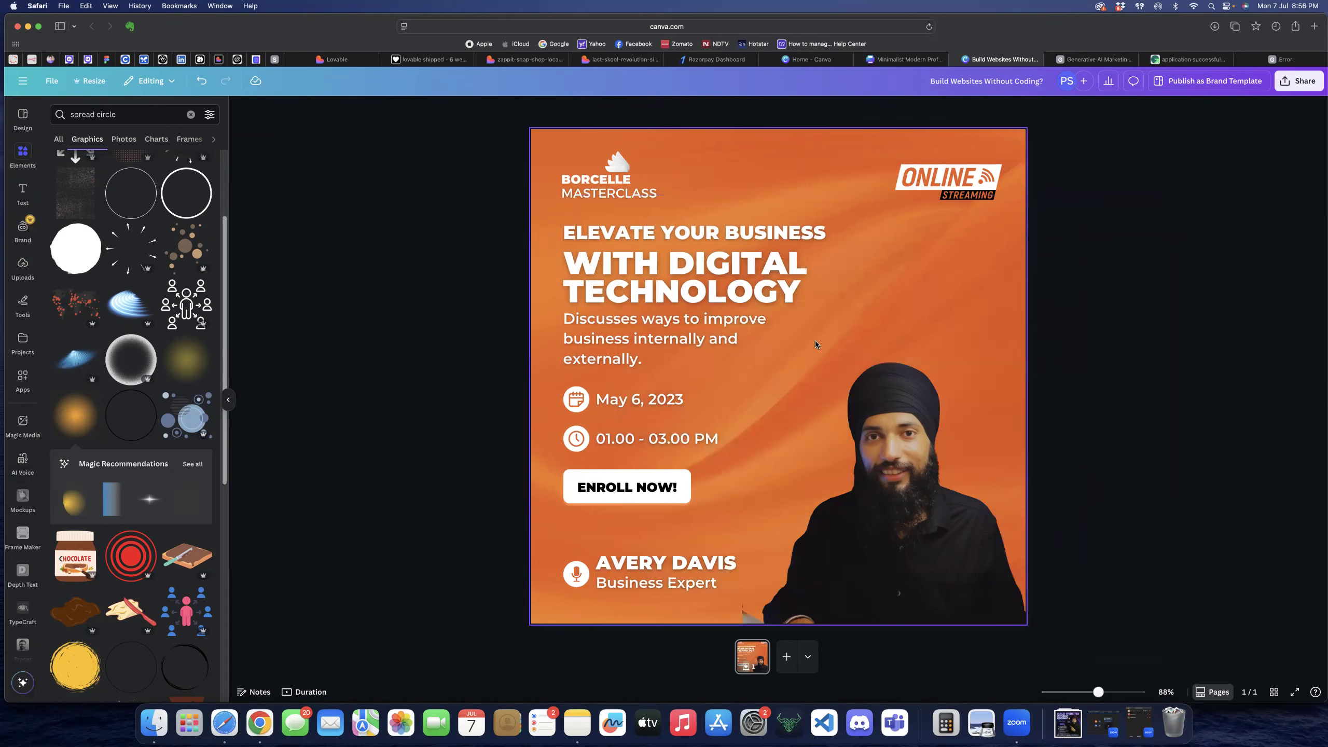
# - Try the portrait's dark navy and near-black photo colours and a black gradient on the orange background image
pyautogui.click(729, 147)
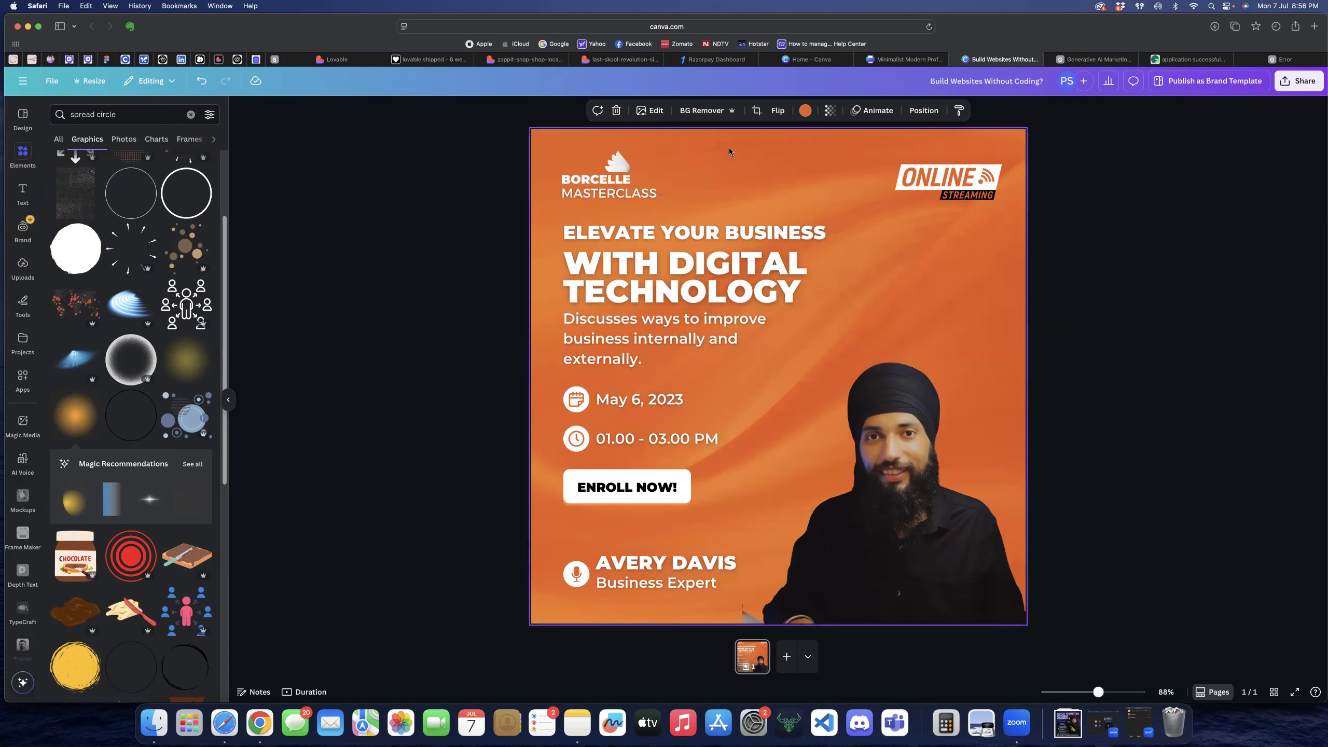
pyautogui.click(806, 111)
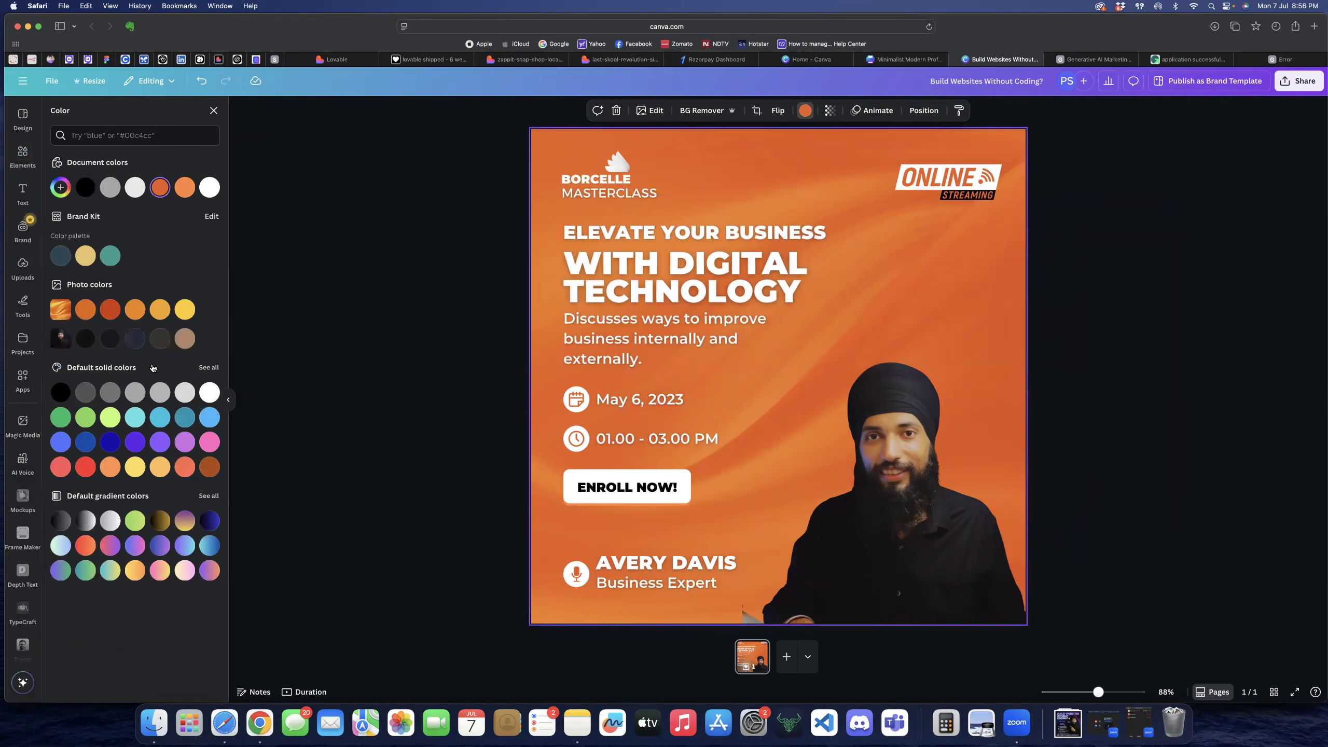
pyautogui.click(139, 343)
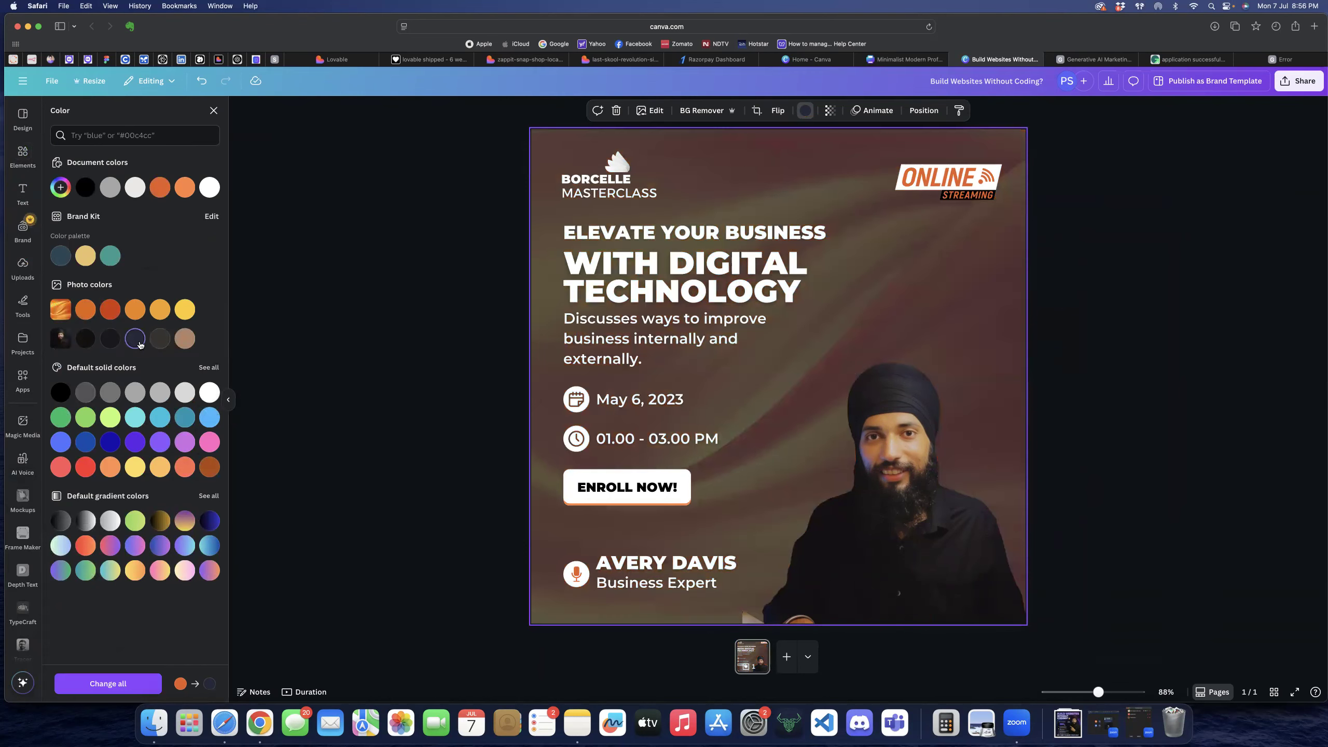
pyautogui.click(92, 340)
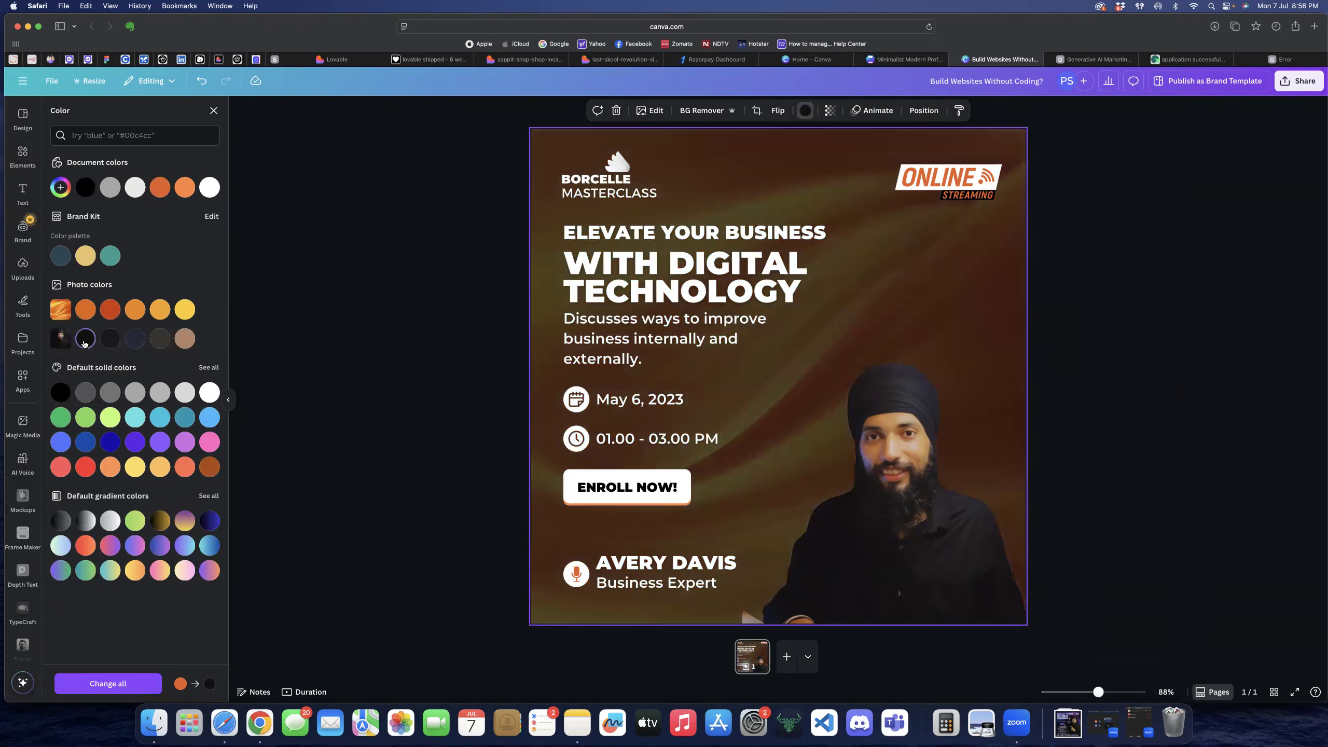
pyautogui.click(80, 524)
pyautogui.click(67, 522)
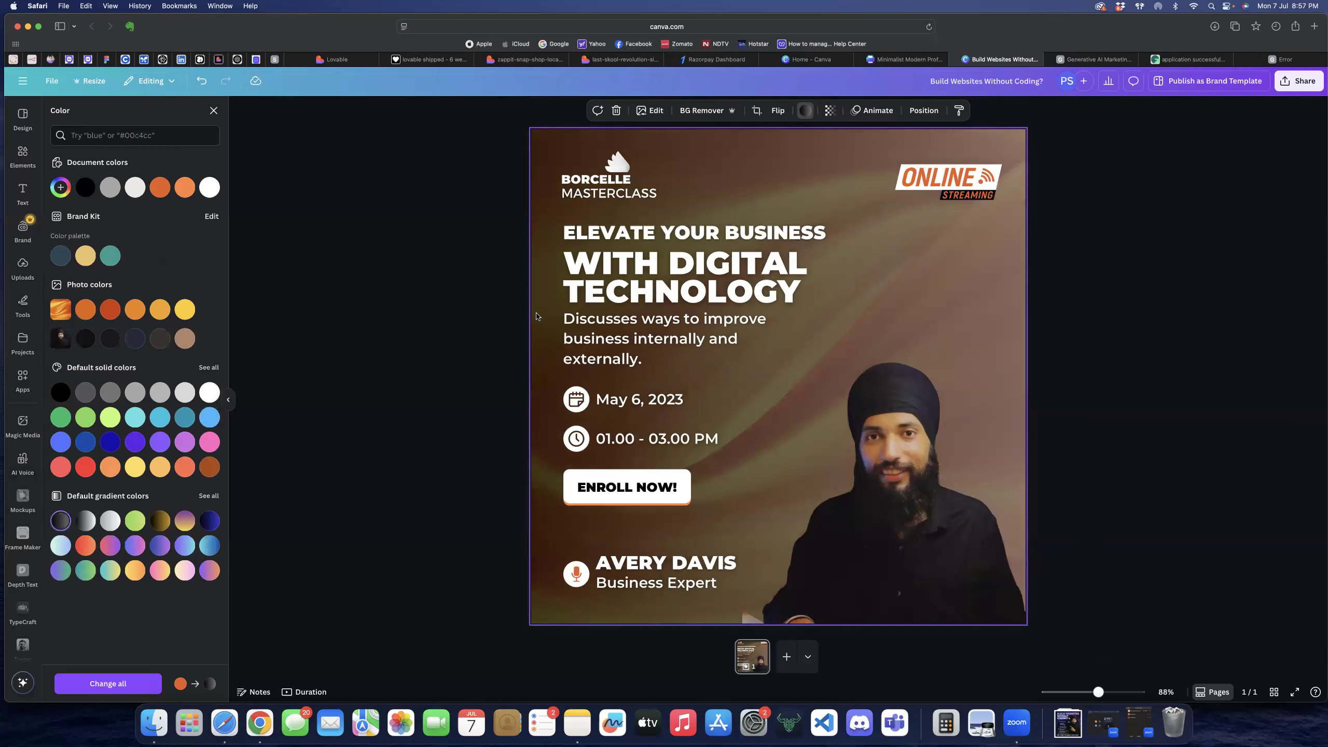
# - Try grey, monochromatic and dark blue gradients from the full default gradient collection on the background image
pyautogui.click(201, 497)
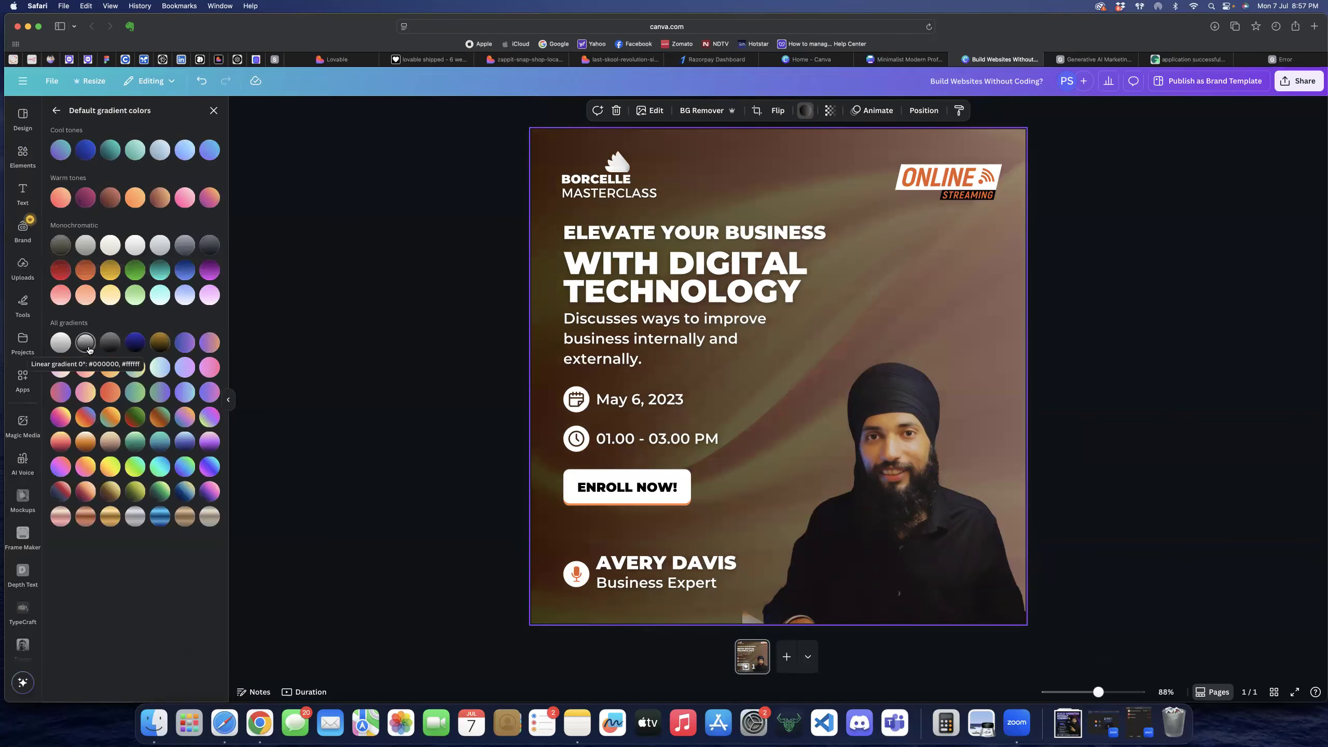
pyautogui.click(109, 346)
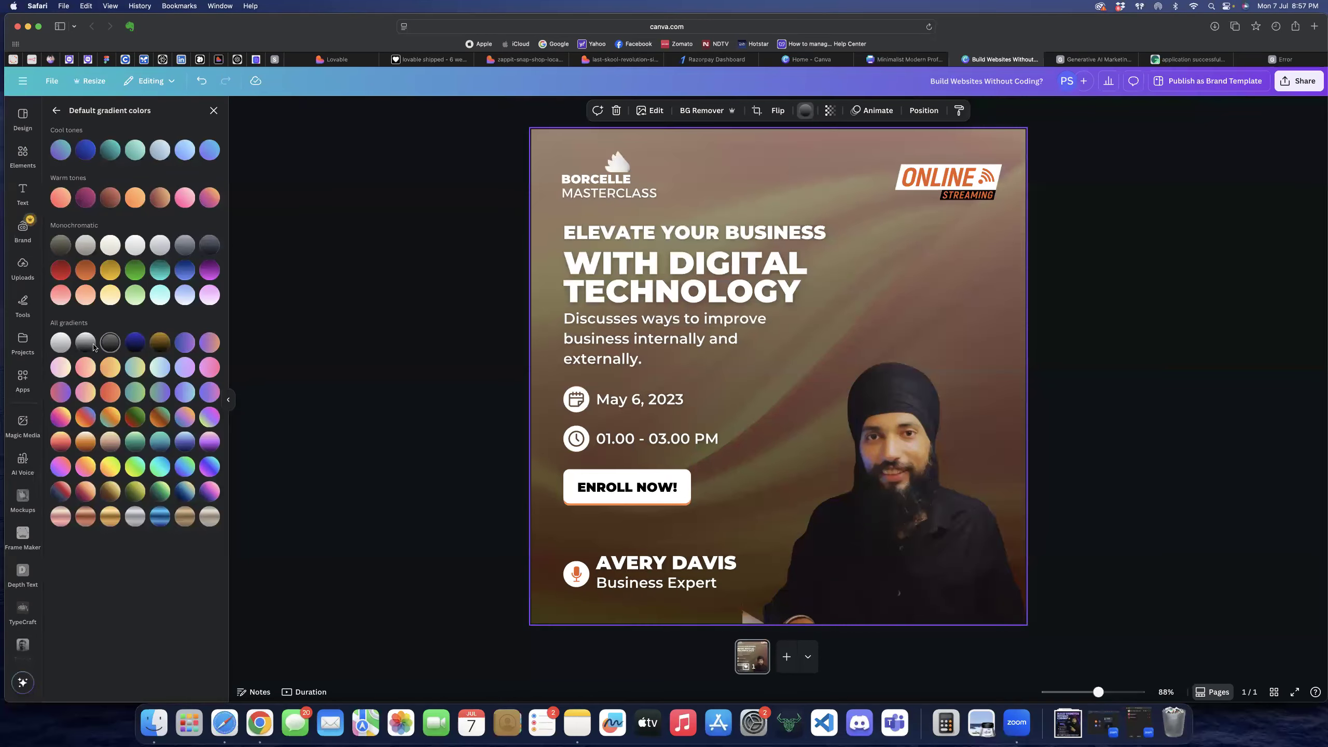
pyautogui.click(65, 249)
pyautogui.click(211, 247)
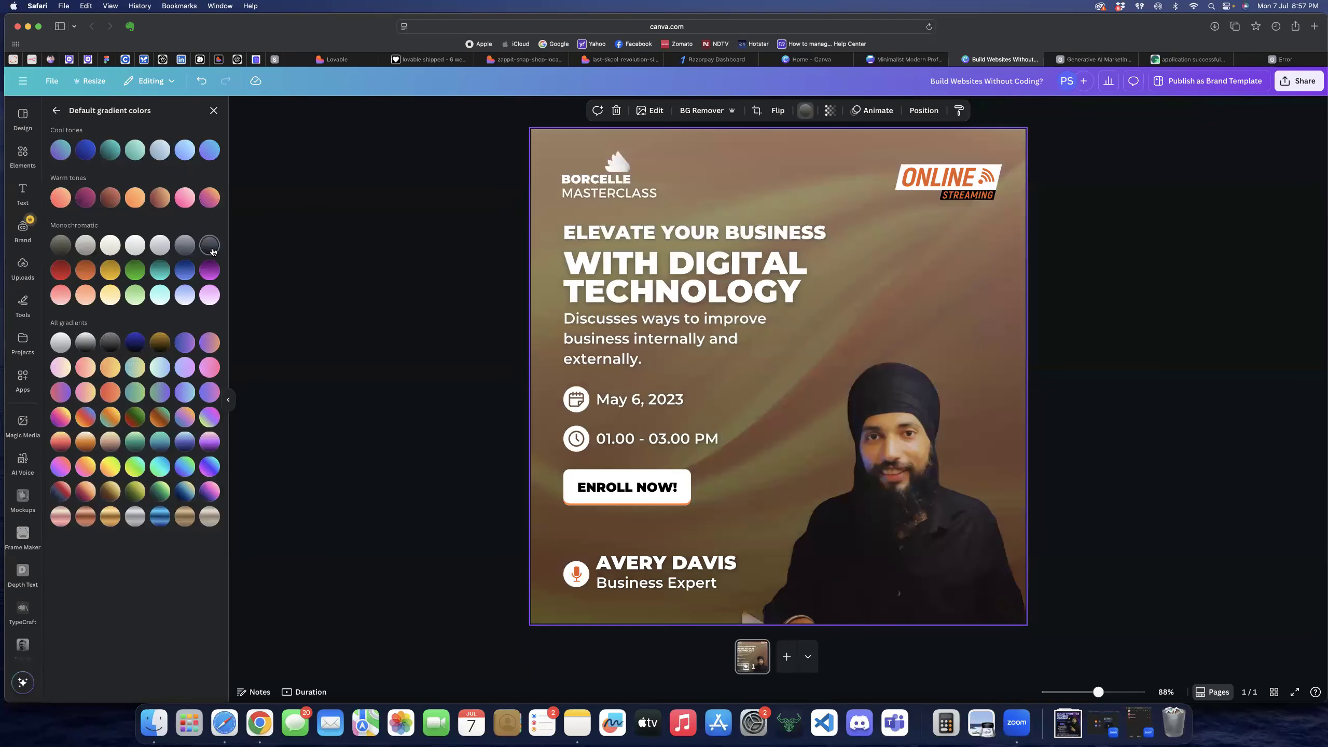
pyautogui.click(136, 344)
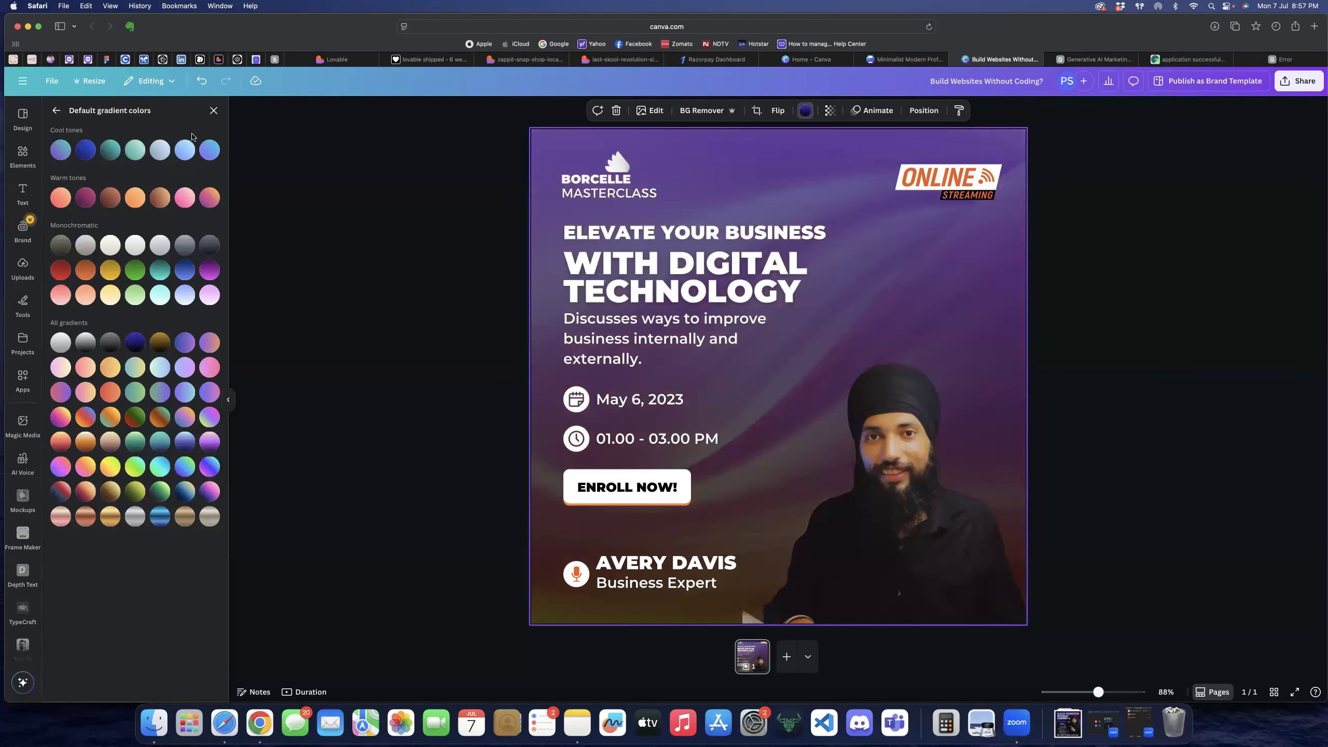
# - Set the background image's colour to solid black and reduce its transparency value to 0
pyautogui.click(56, 111)
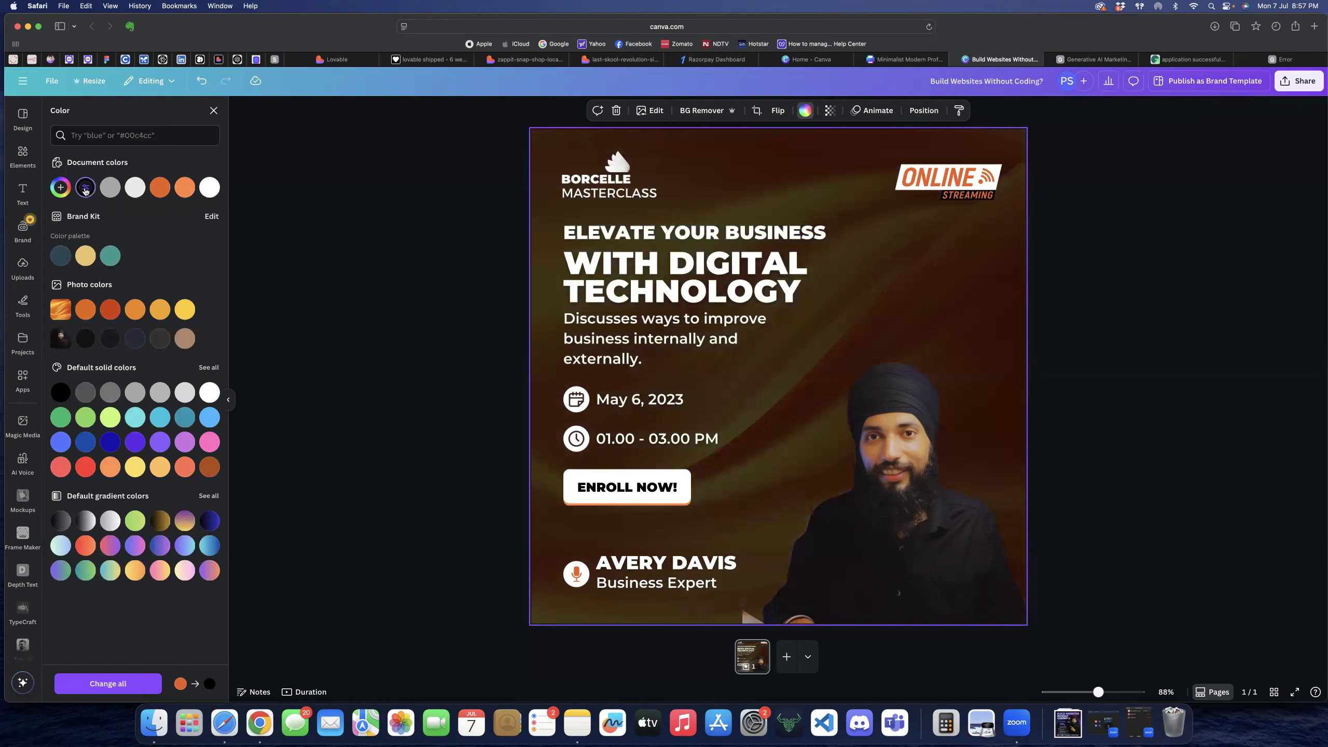
pyautogui.click(831, 111)
pyautogui.moveTo(803, 153); pyautogui.dragTo(775, 153)
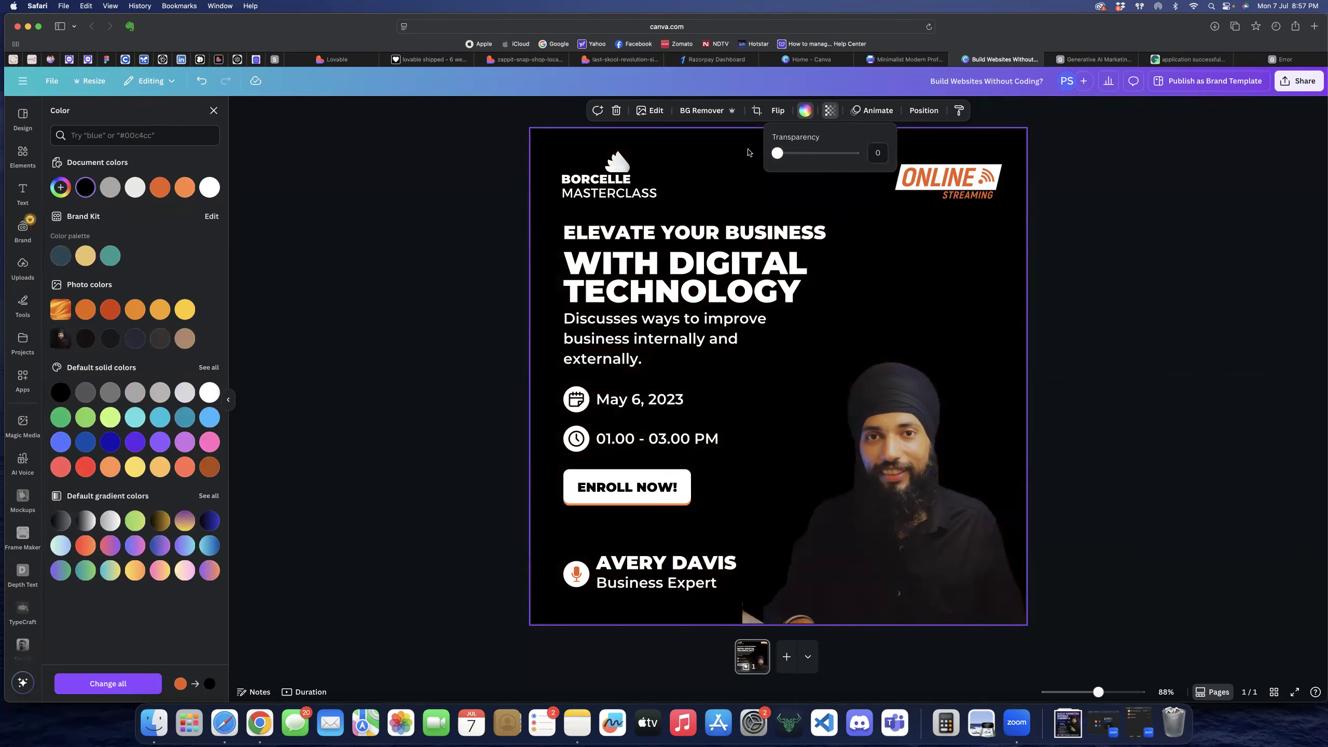
pyautogui.click(804, 156)
pyautogui.moveTo(804, 159); pyautogui.dragTo(460, 238)
pyautogui.click(375, 403)
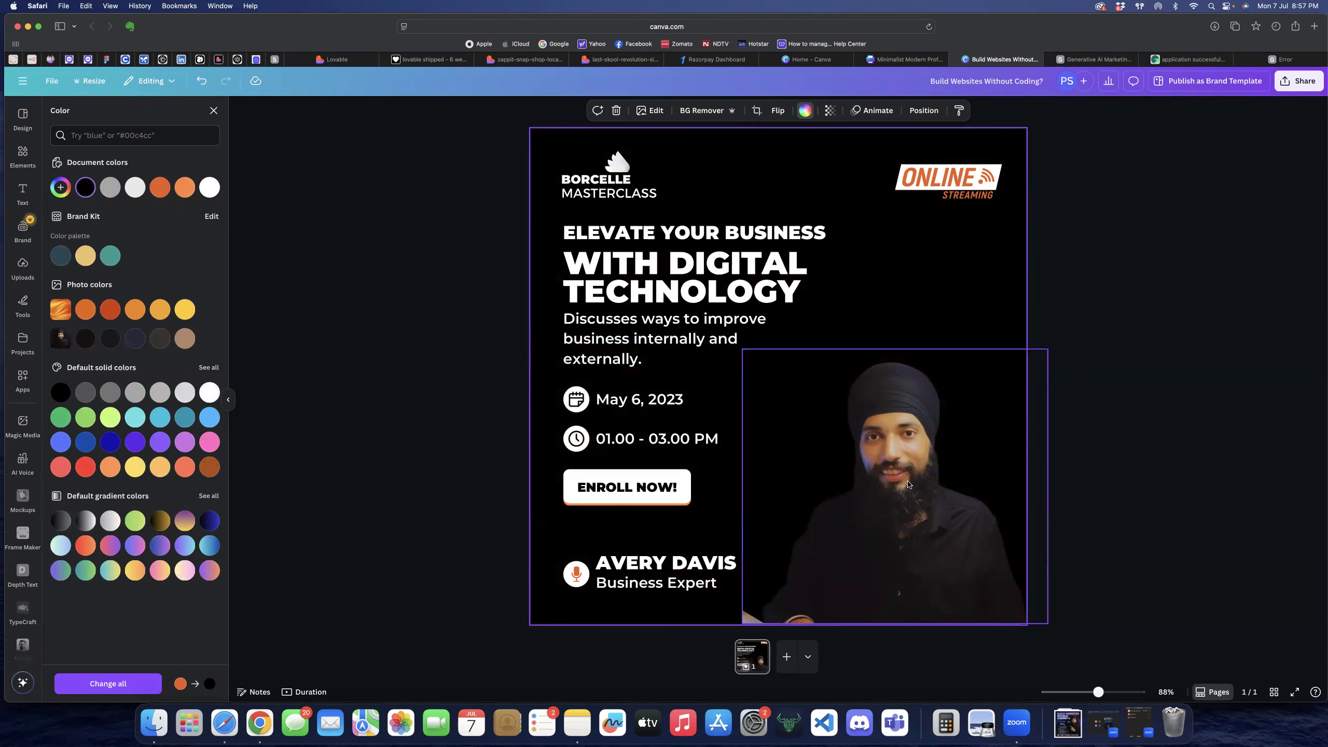
# - Enlarge the speaker's portrait so the head reaches the headline's height, and position it against the design's right edge
pyautogui.click(1043, 391)
pyautogui.moveTo(1083, 293); pyautogui.dragTo(1149, 260)
pyautogui.moveTo(960, 371); pyautogui.dragTo(884, 364)
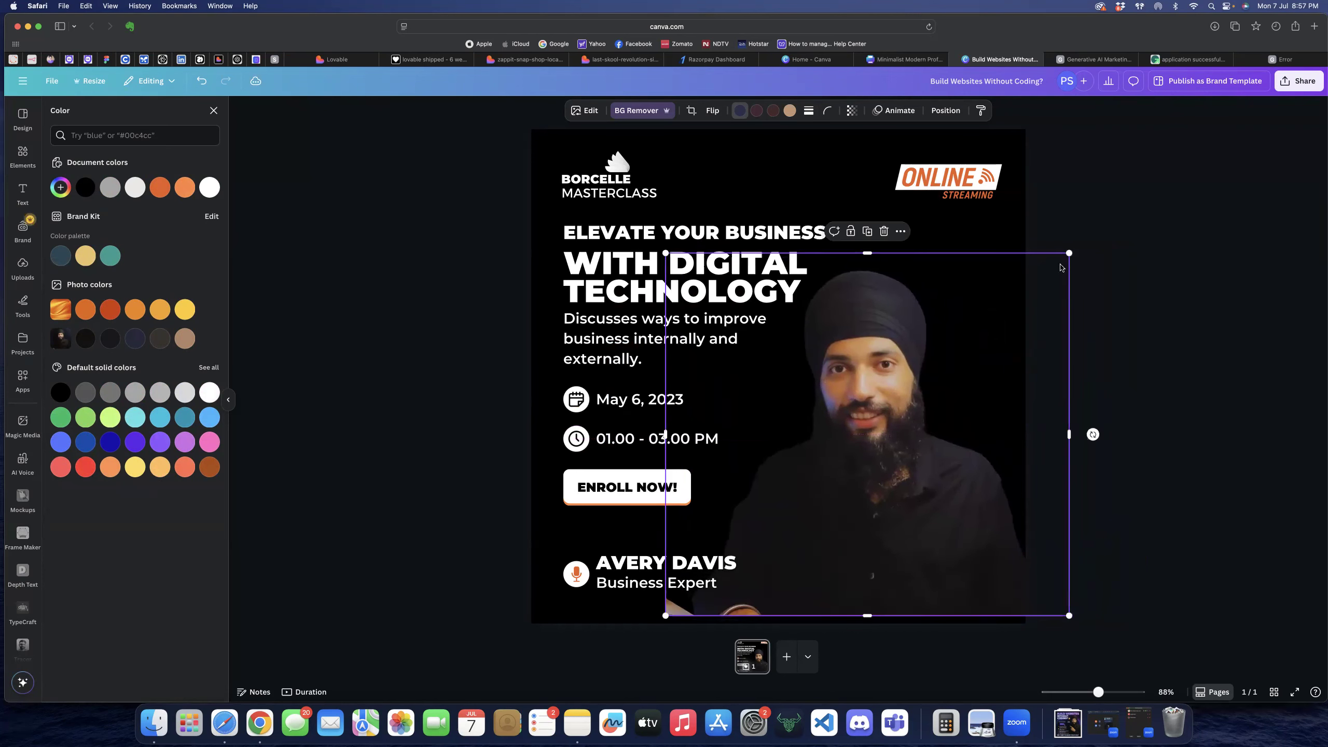
pyautogui.moveTo(1071, 253); pyautogui.dragTo(1108, 225)
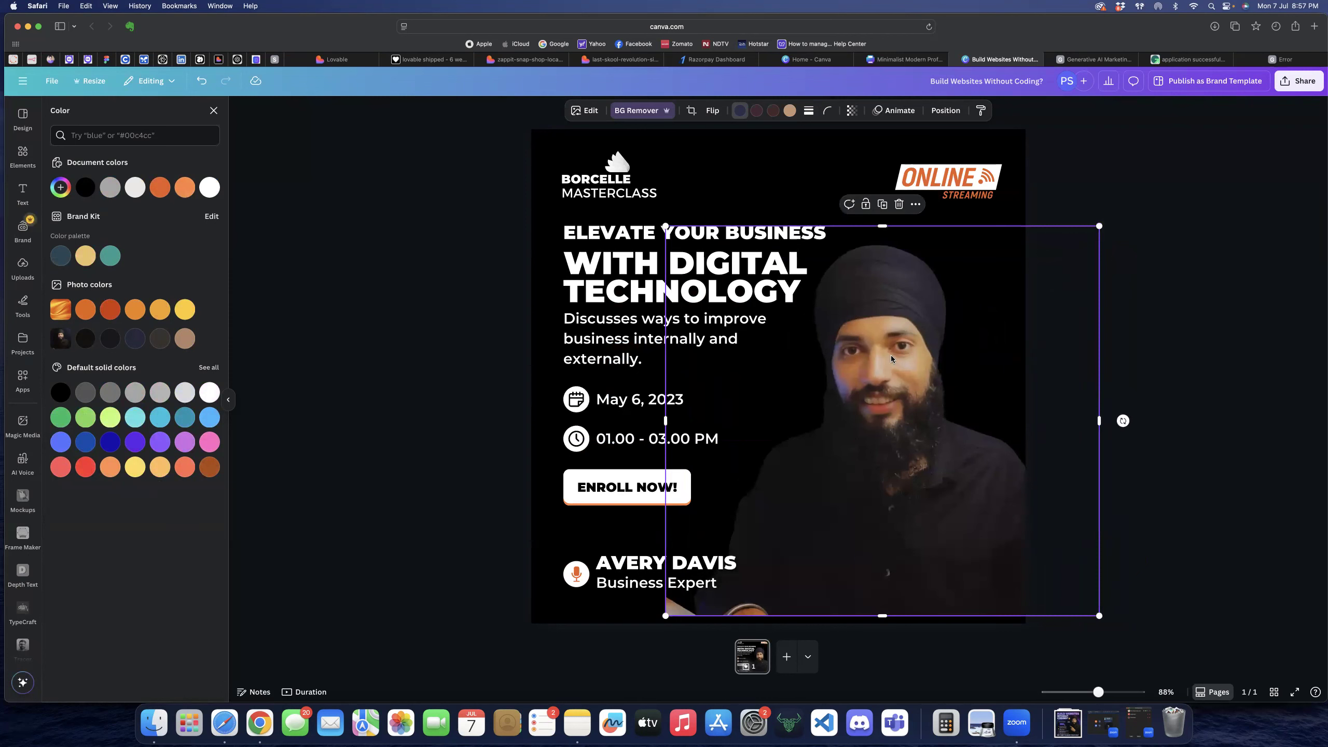
pyautogui.moveTo(897, 356); pyautogui.dragTo(898, 356)
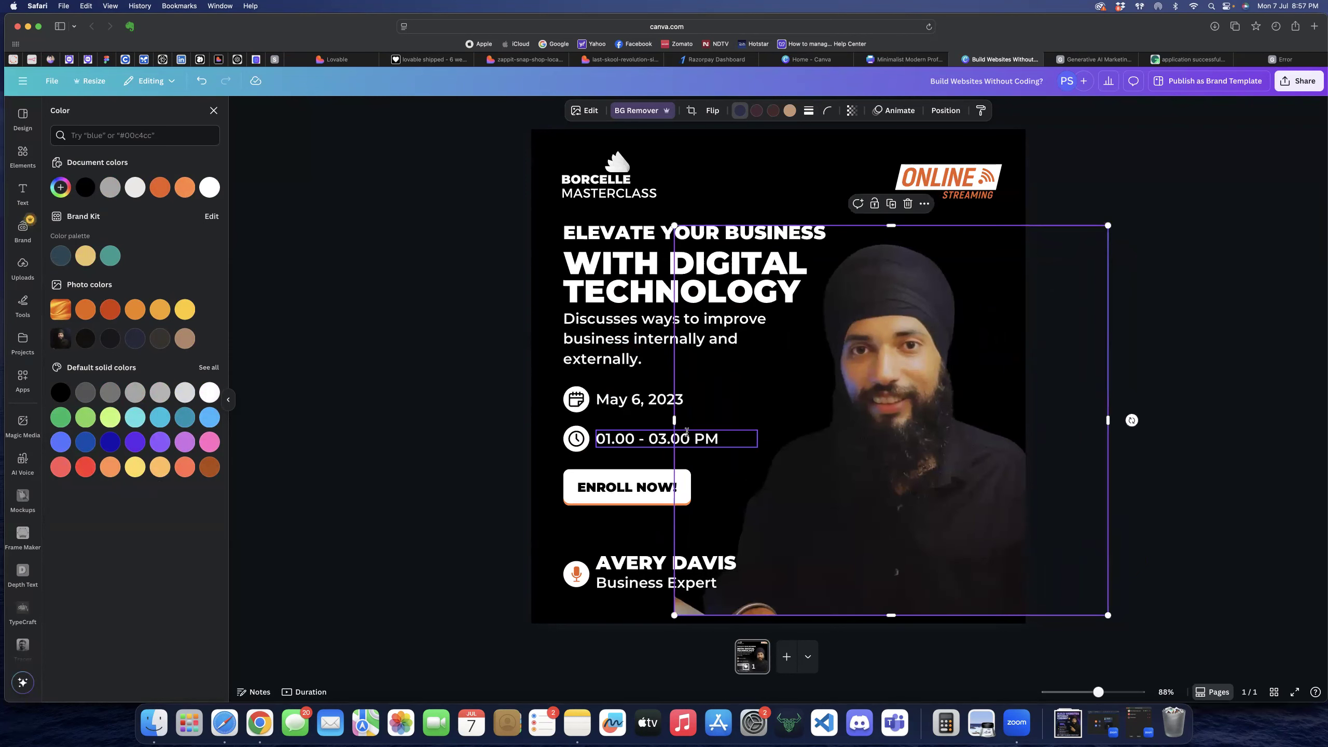
# - Crop the portrait's left and right edges, trimming its frame to about 723 by 852
pyautogui.moveTo(683, 423); pyautogui.dragTo(711, 423)
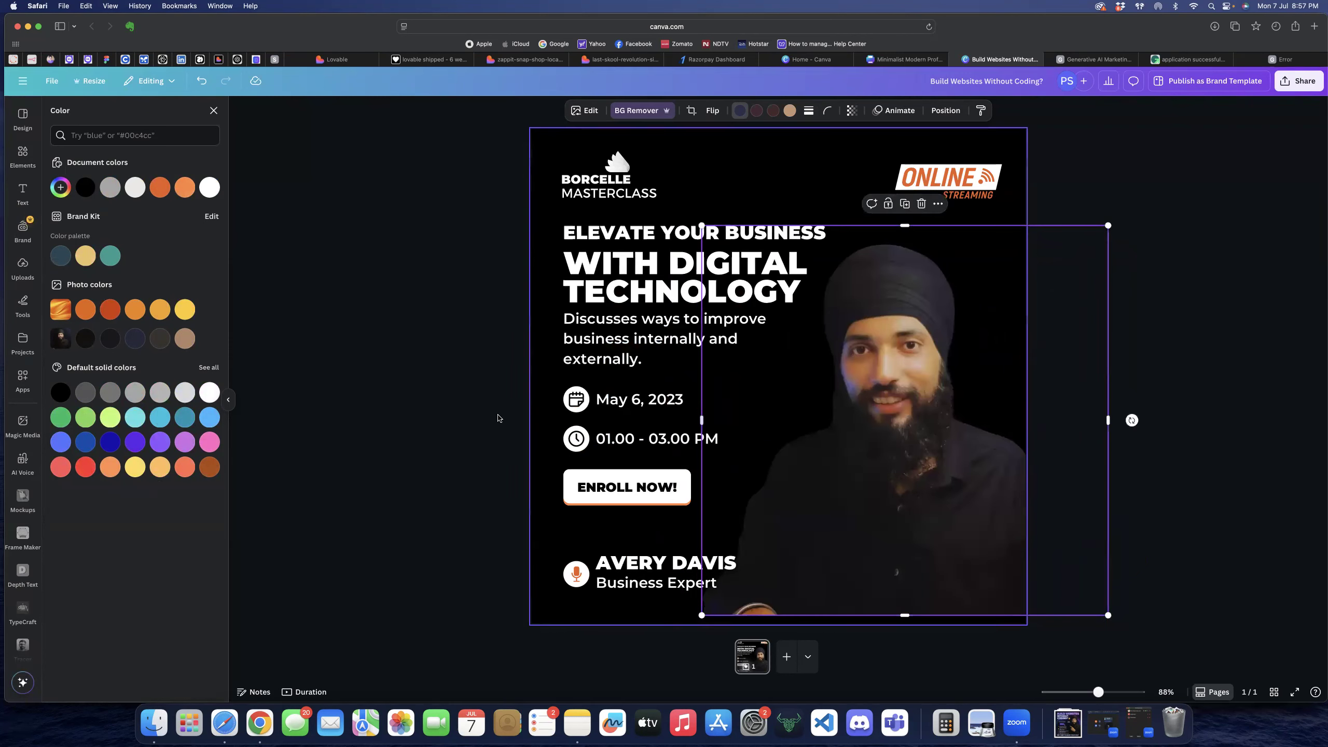
pyautogui.click(1108, 443)
pyautogui.moveTo(1089, 424); pyautogui.dragTo(1034, 428)
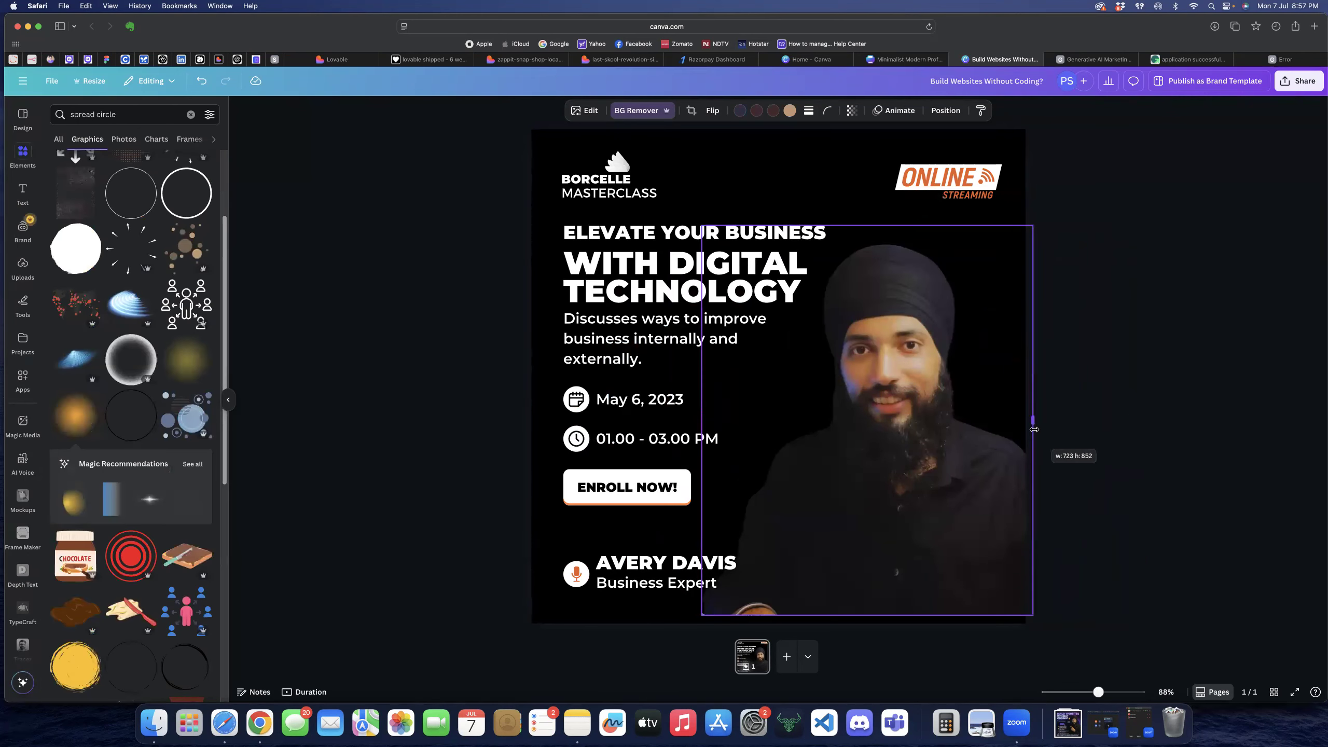
pyautogui.click(1045, 393)
pyautogui.click(1020, 390)
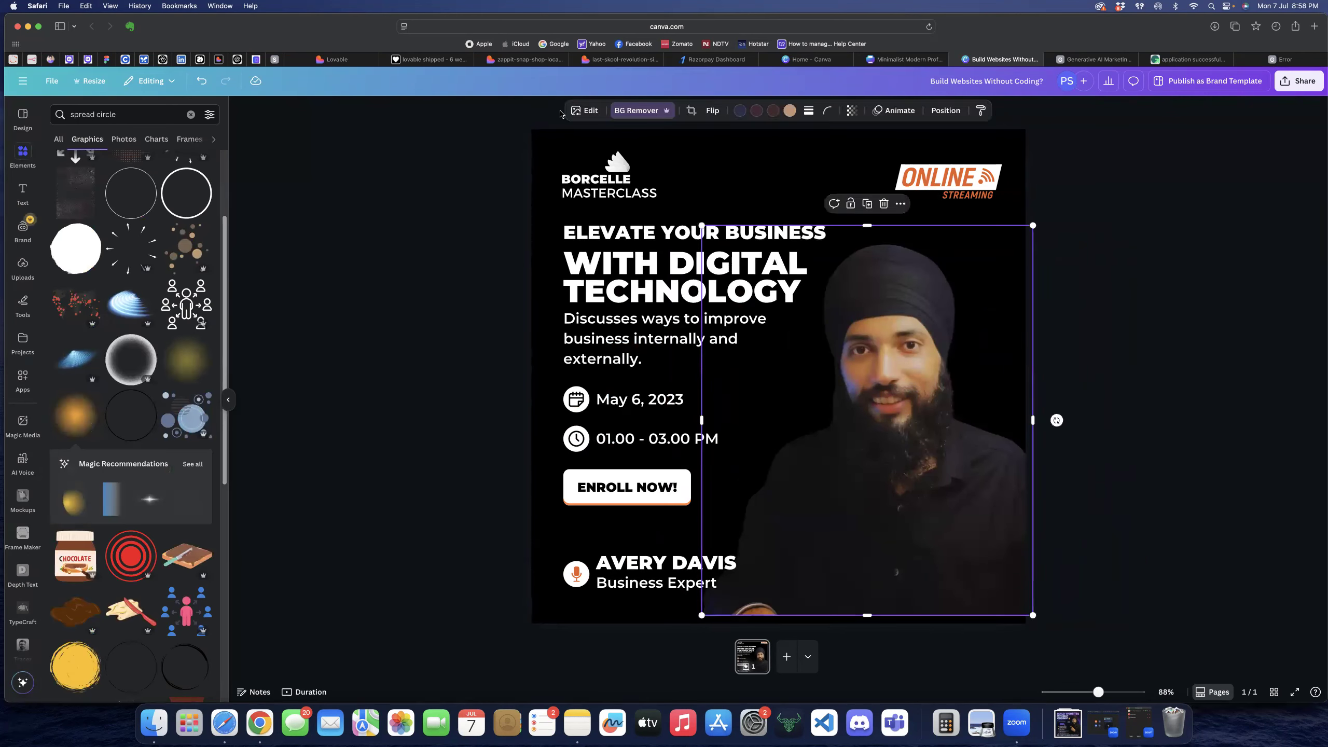
# - Compare None and Belvedere filters on the portrait and apply the Flint filter
pyautogui.click(591, 110)
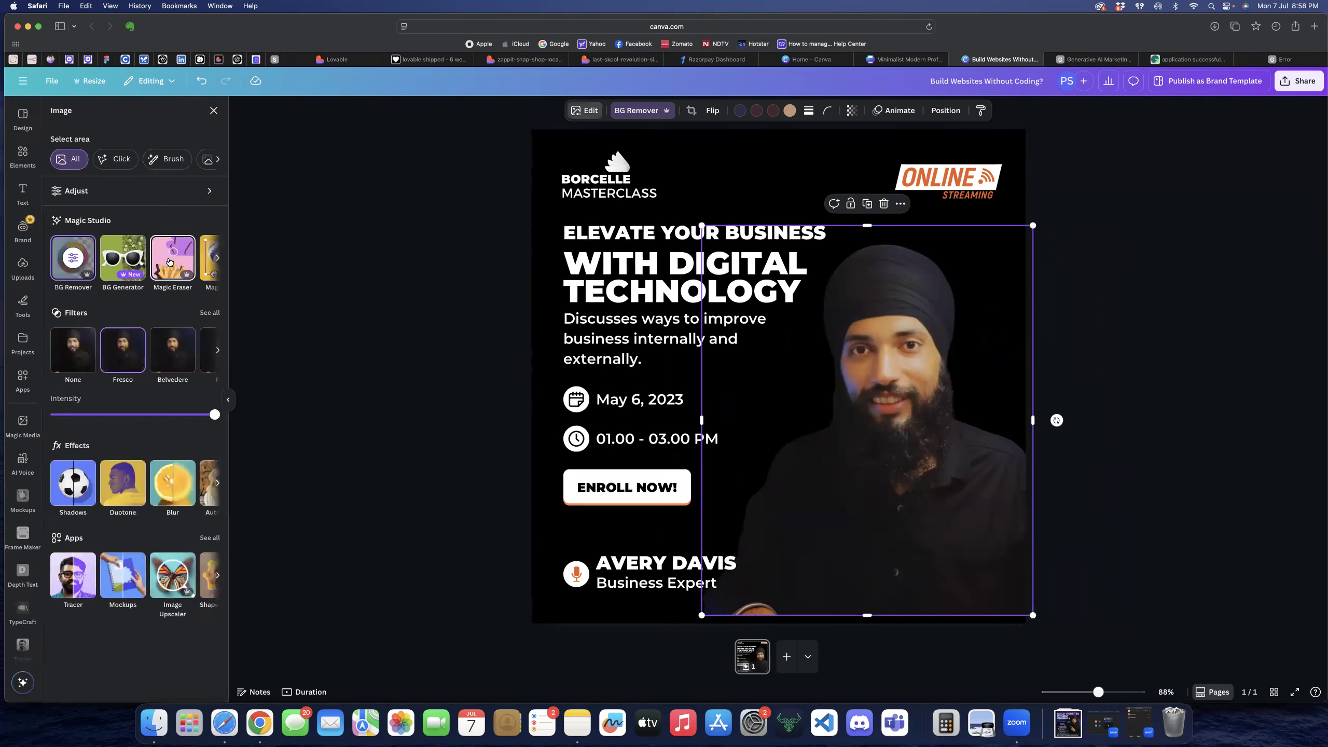
pyautogui.click(84, 347)
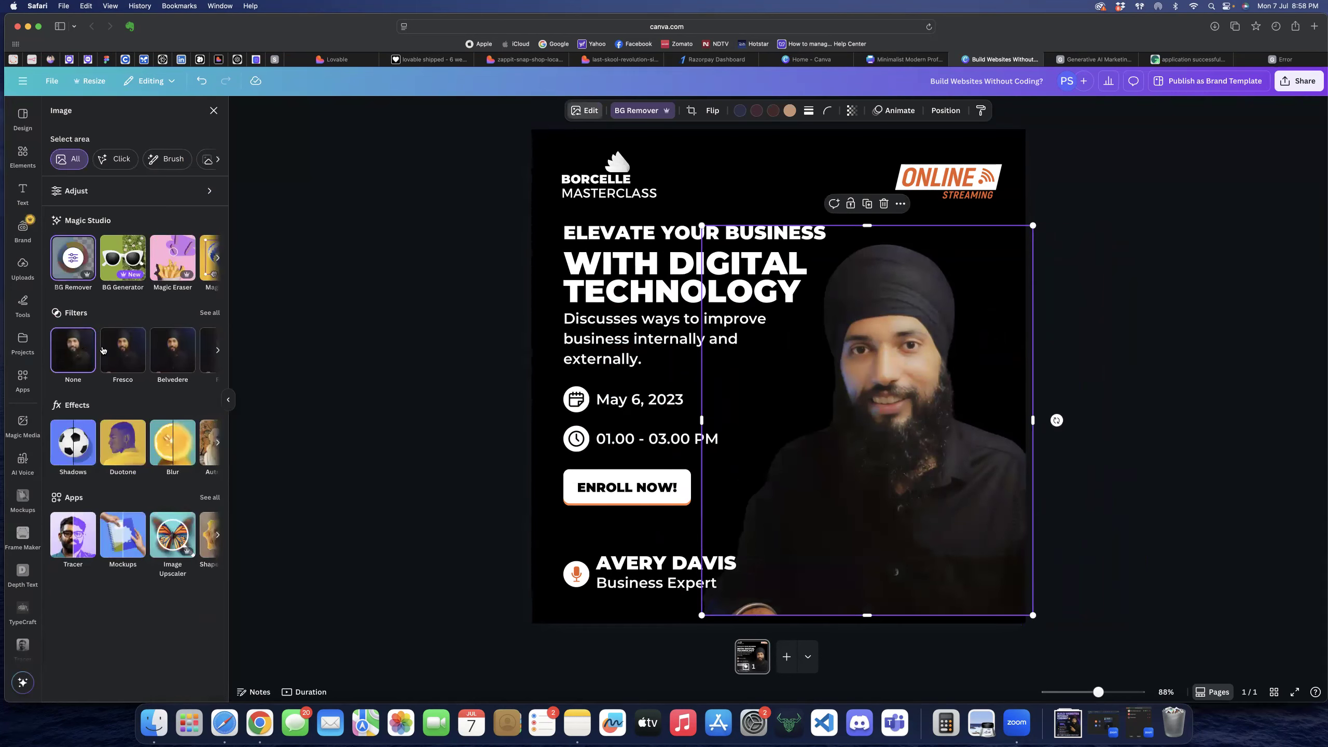
pyautogui.click(167, 356)
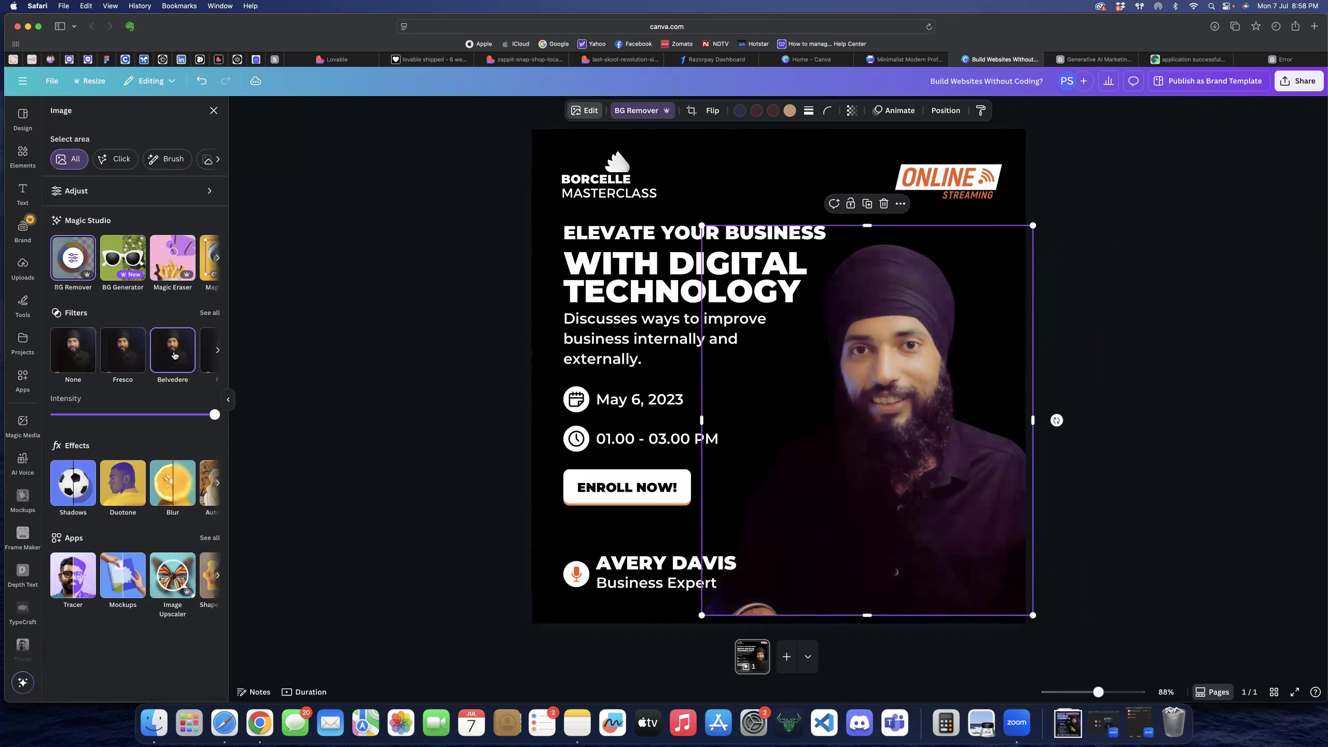
pyautogui.click(208, 350)
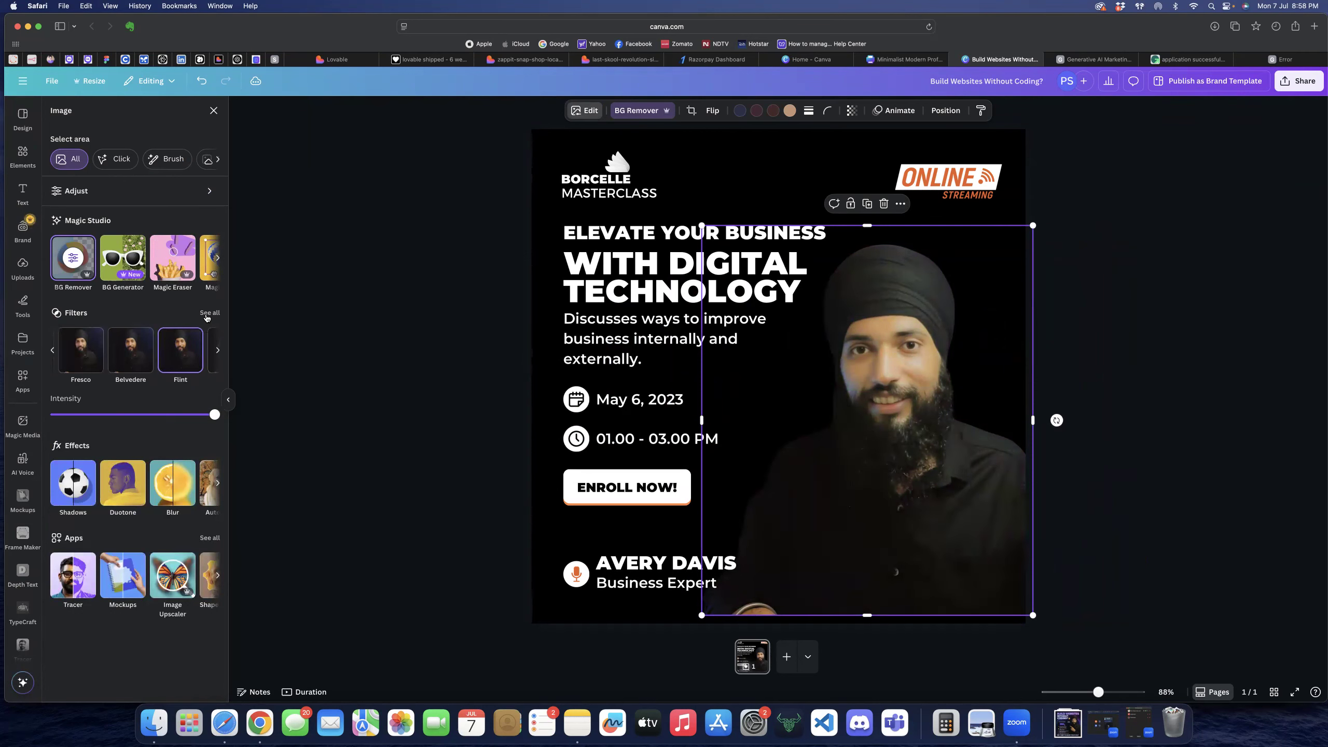
# - Browse all portrait filters and try Luna, Capri, Bronz, Latte and Bali on the speaker's portrait
pyautogui.click(208, 313)
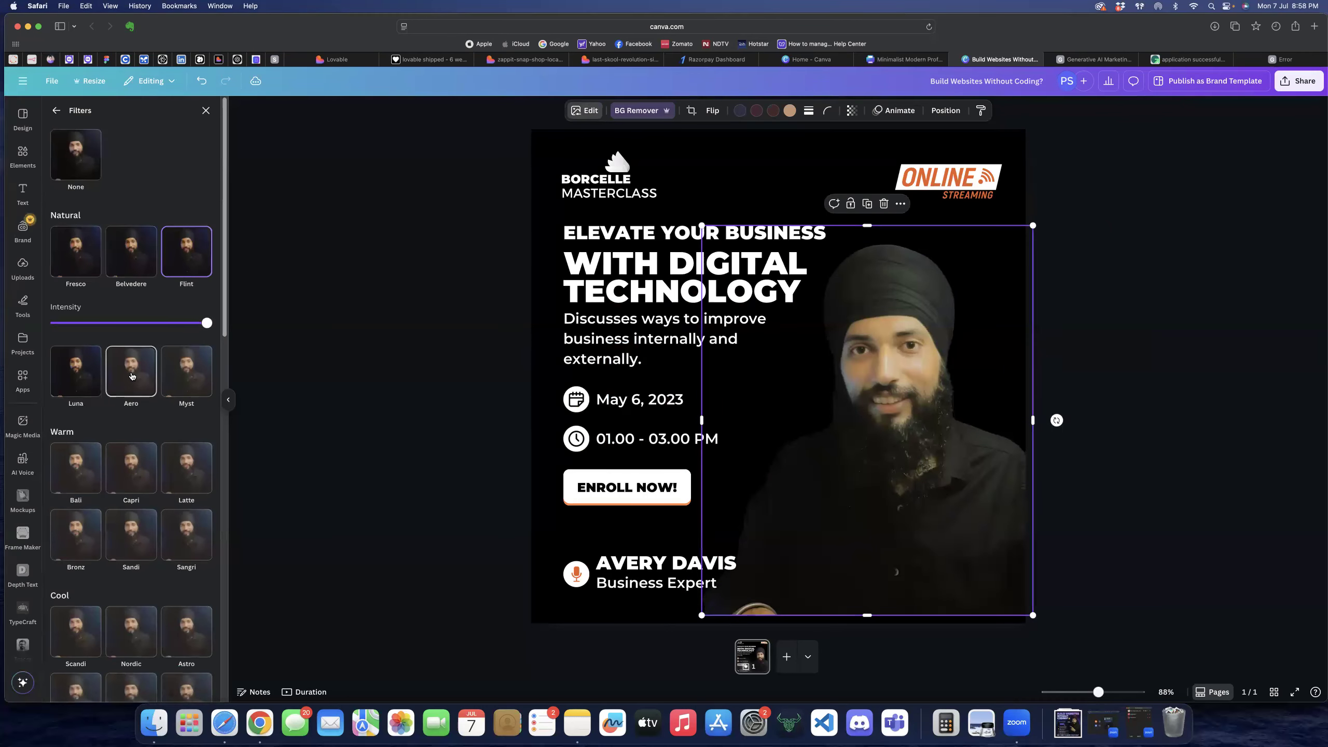
pyautogui.click(76, 370)
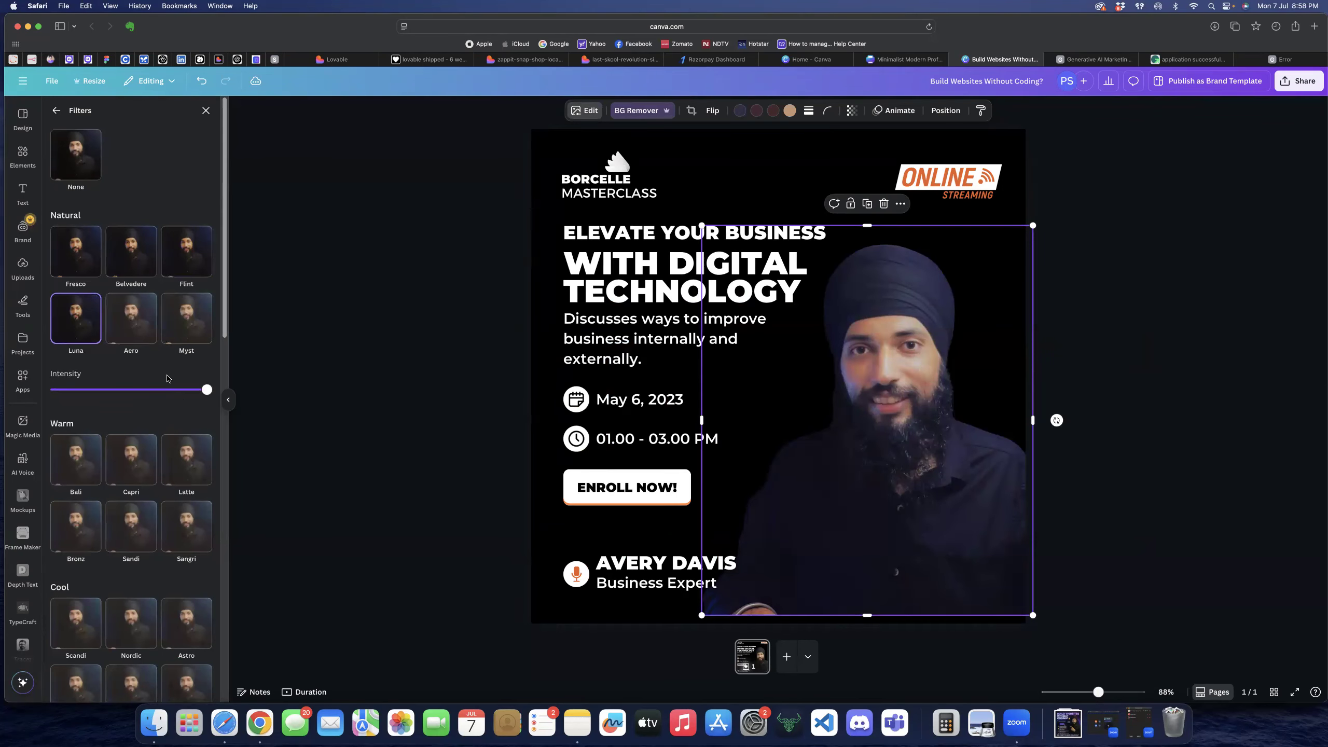
pyautogui.click(132, 456)
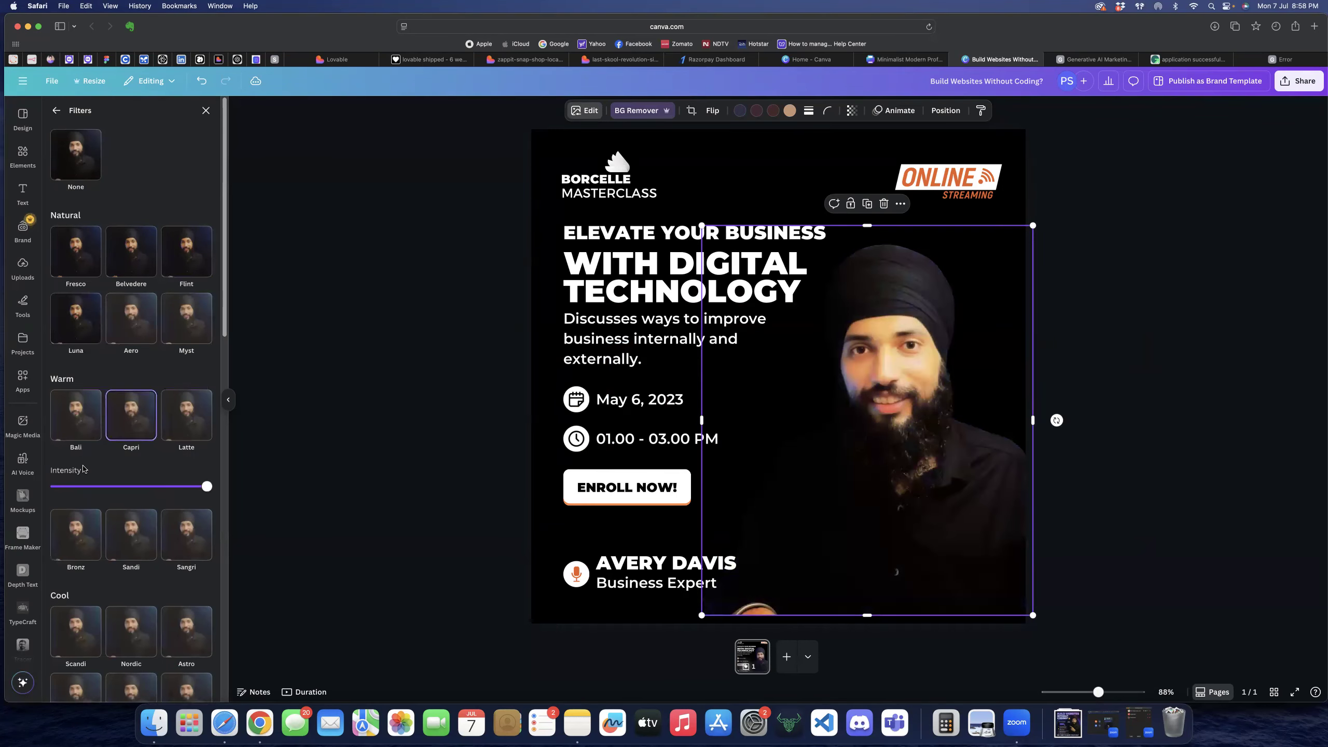
pyautogui.click(85, 538)
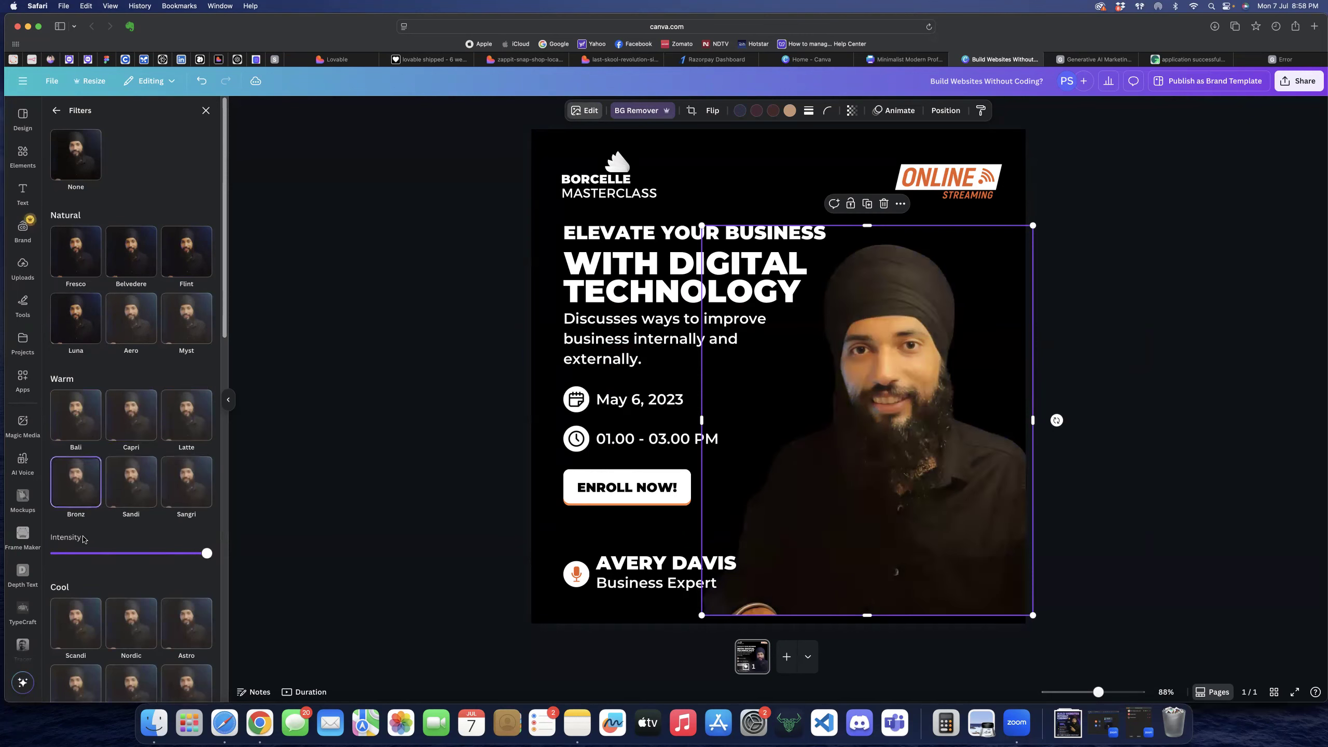
pyautogui.click(185, 425)
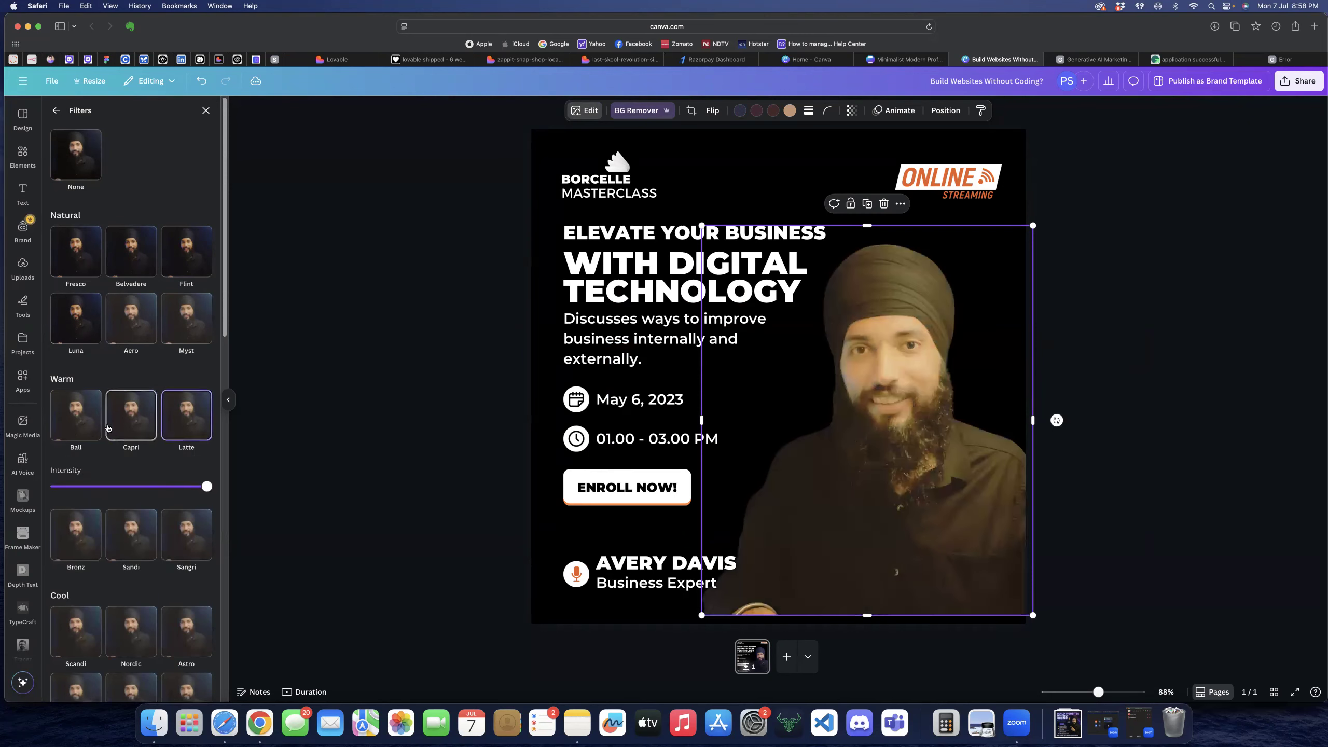
pyautogui.click(113, 422)
pyautogui.click(94, 430)
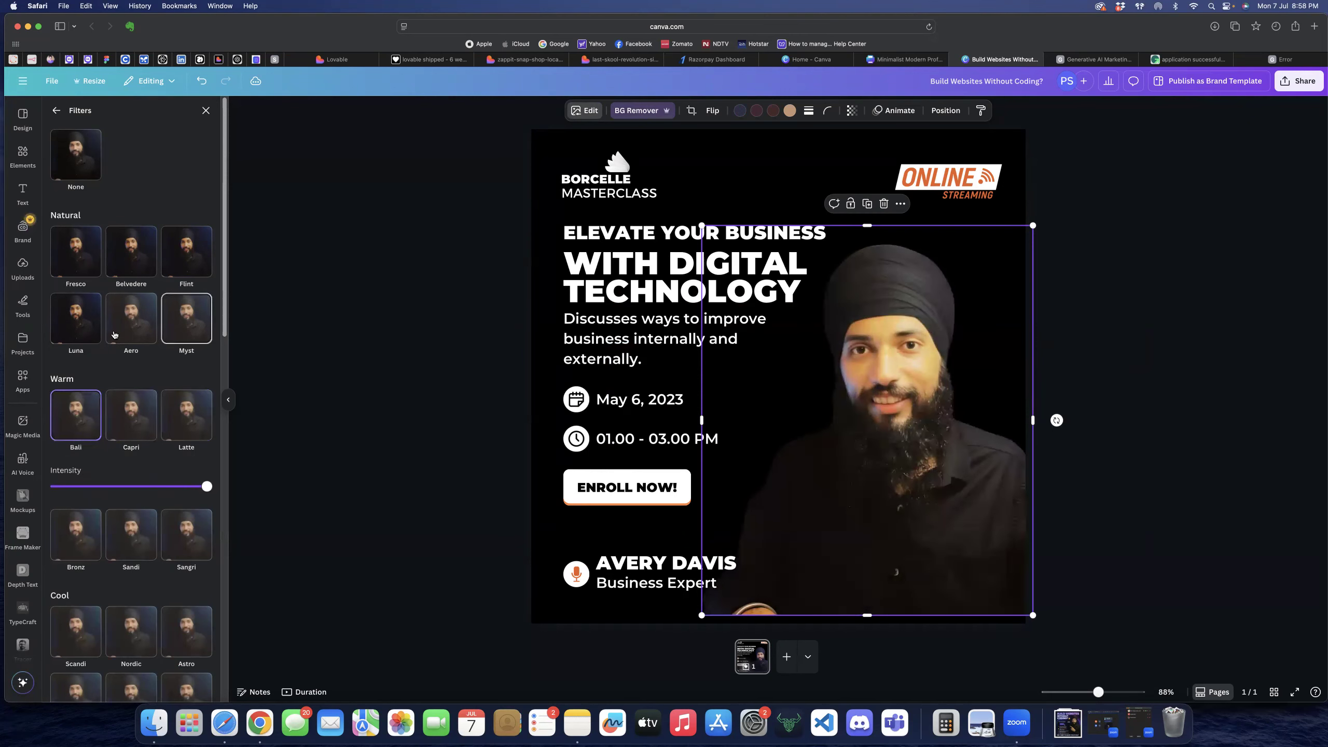
# - Compare the Fresco, Flint, Aero, Sangri and Bronz filters on the speaker's portrait
pyautogui.click(76, 318)
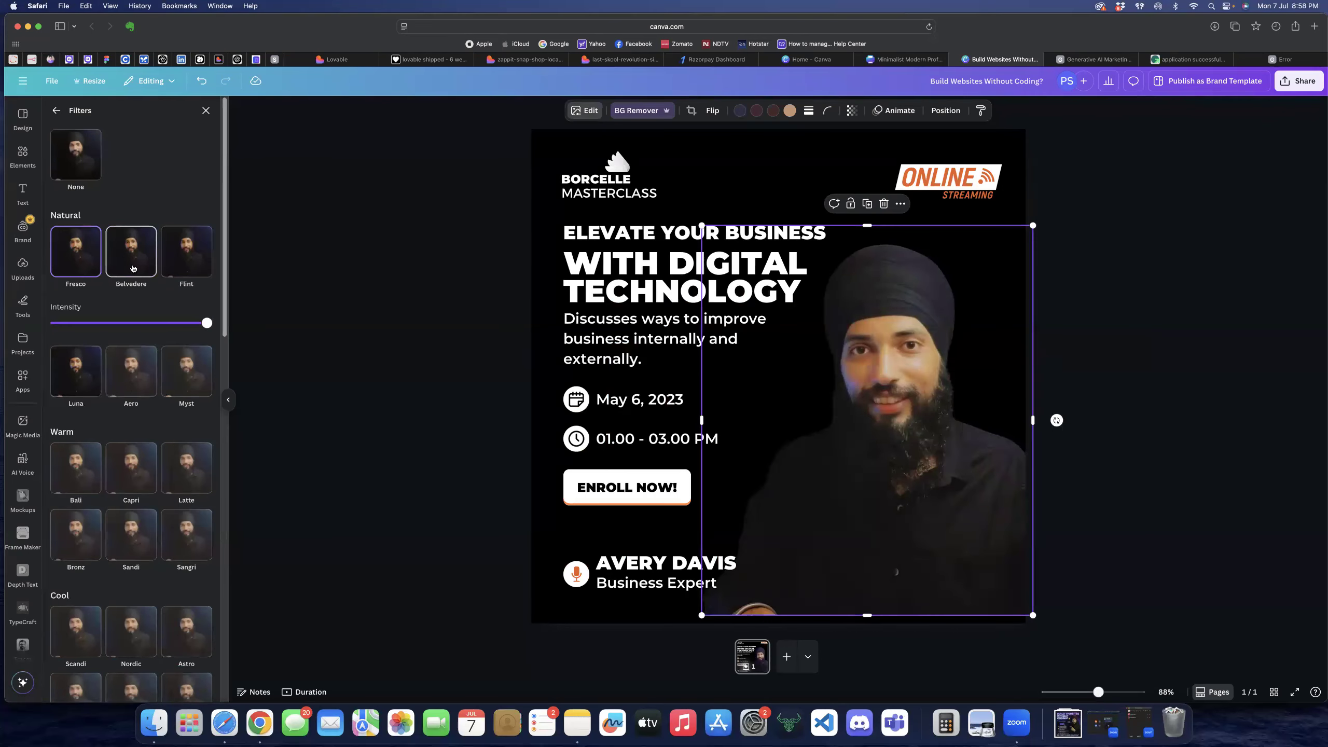
pyautogui.click(193, 258)
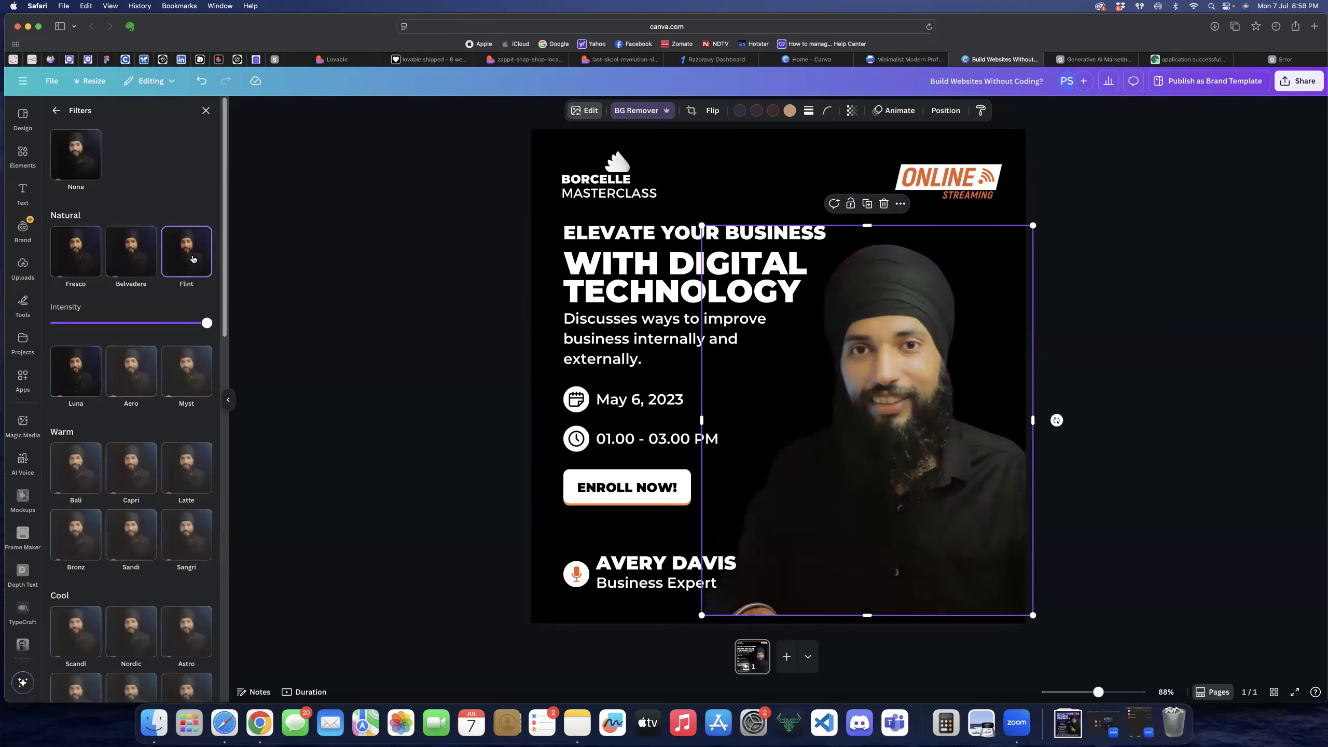
pyautogui.click(187, 360)
pyautogui.click(86, 319)
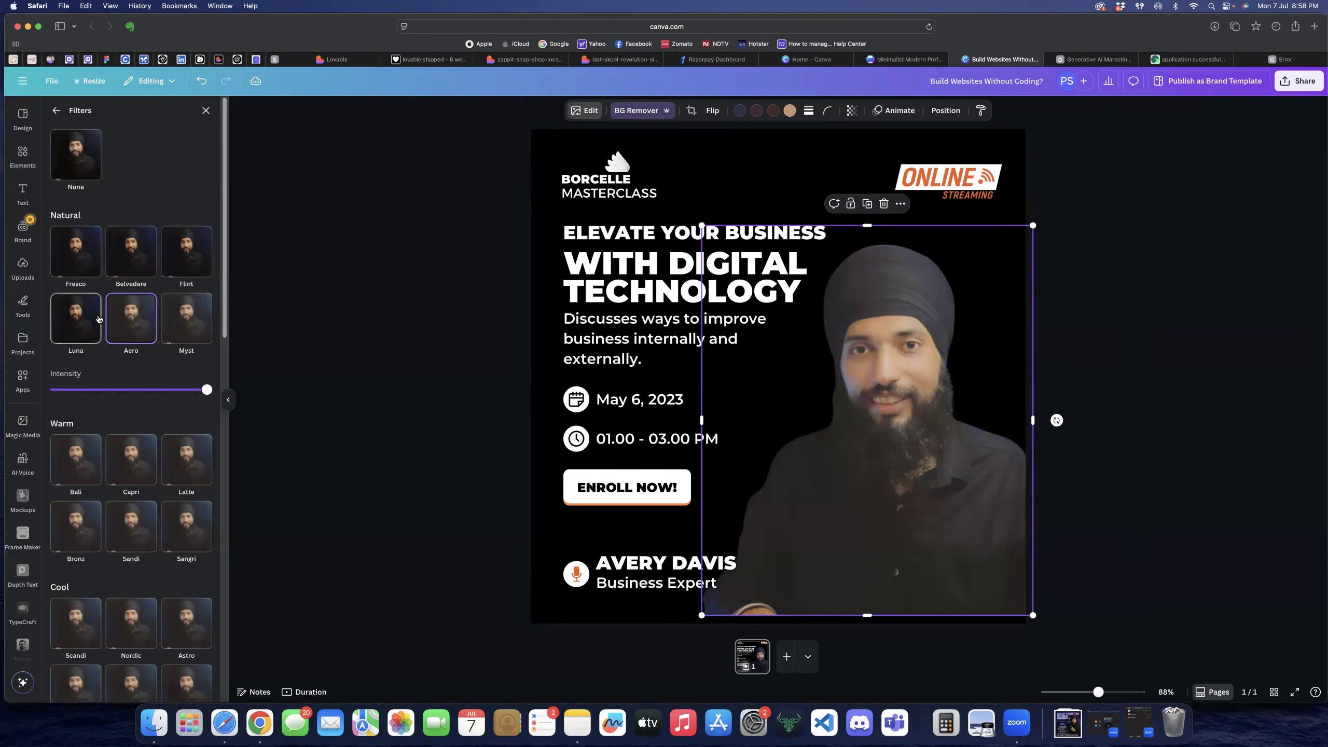
pyautogui.click(177, 472)
pyautogui.click(131, 534)
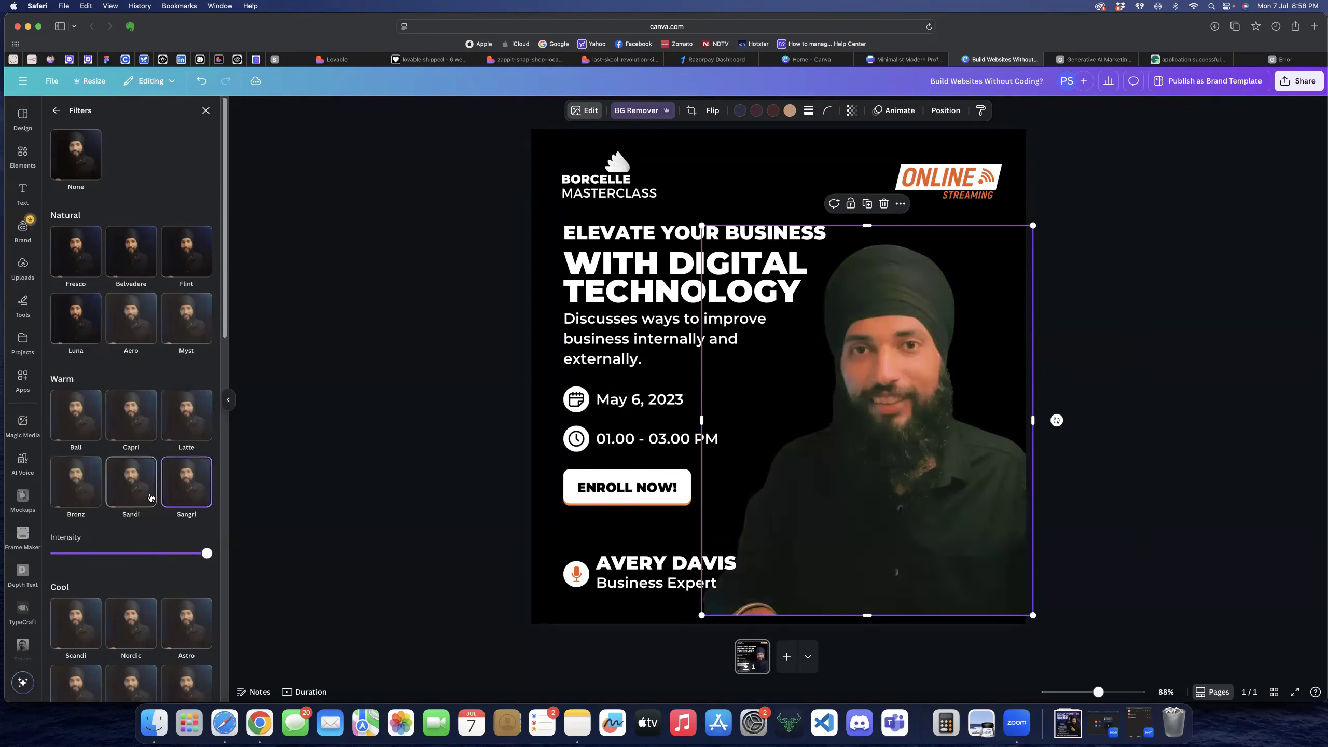
pyautogui.click(97, 495)
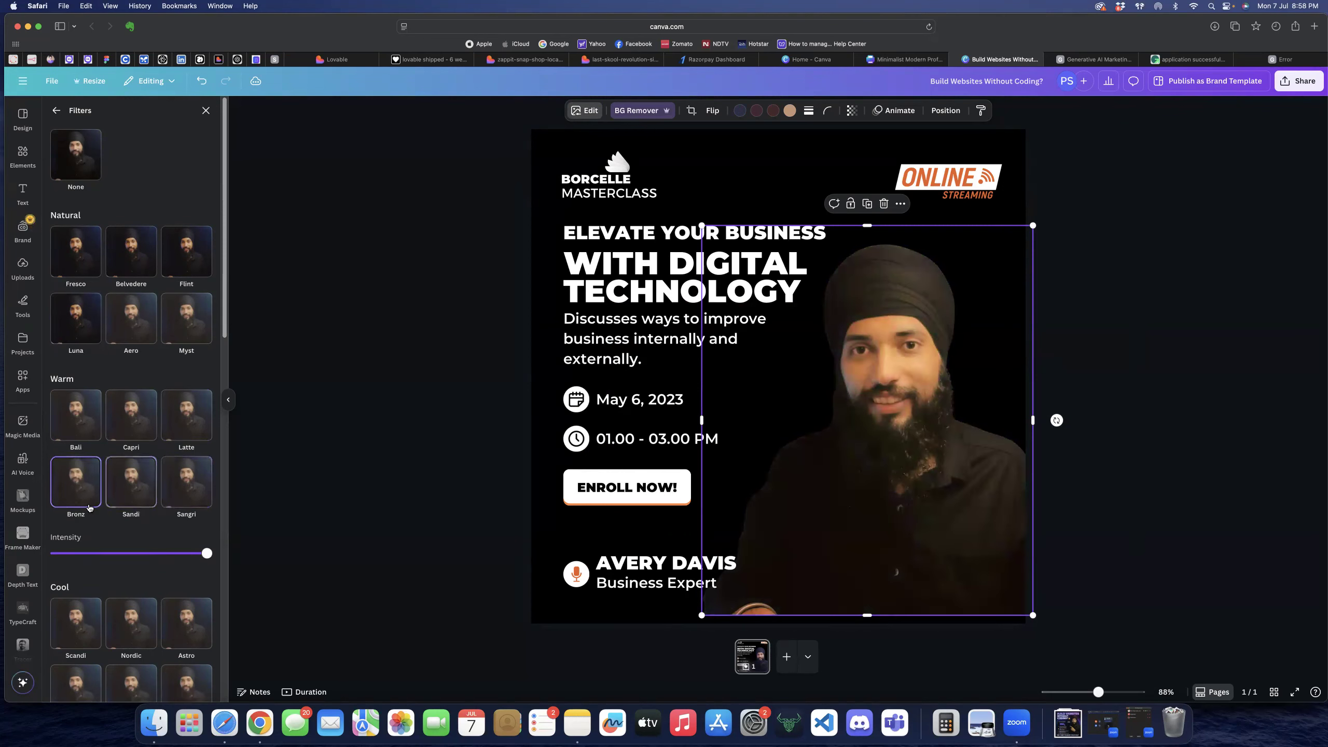
# - Try the cool filters Scandi, Nordic and Tundra on the portrait, and apply Arctic
pyautogui.scroll(-2, 93, 529)
pyautogui.click(90, 565)
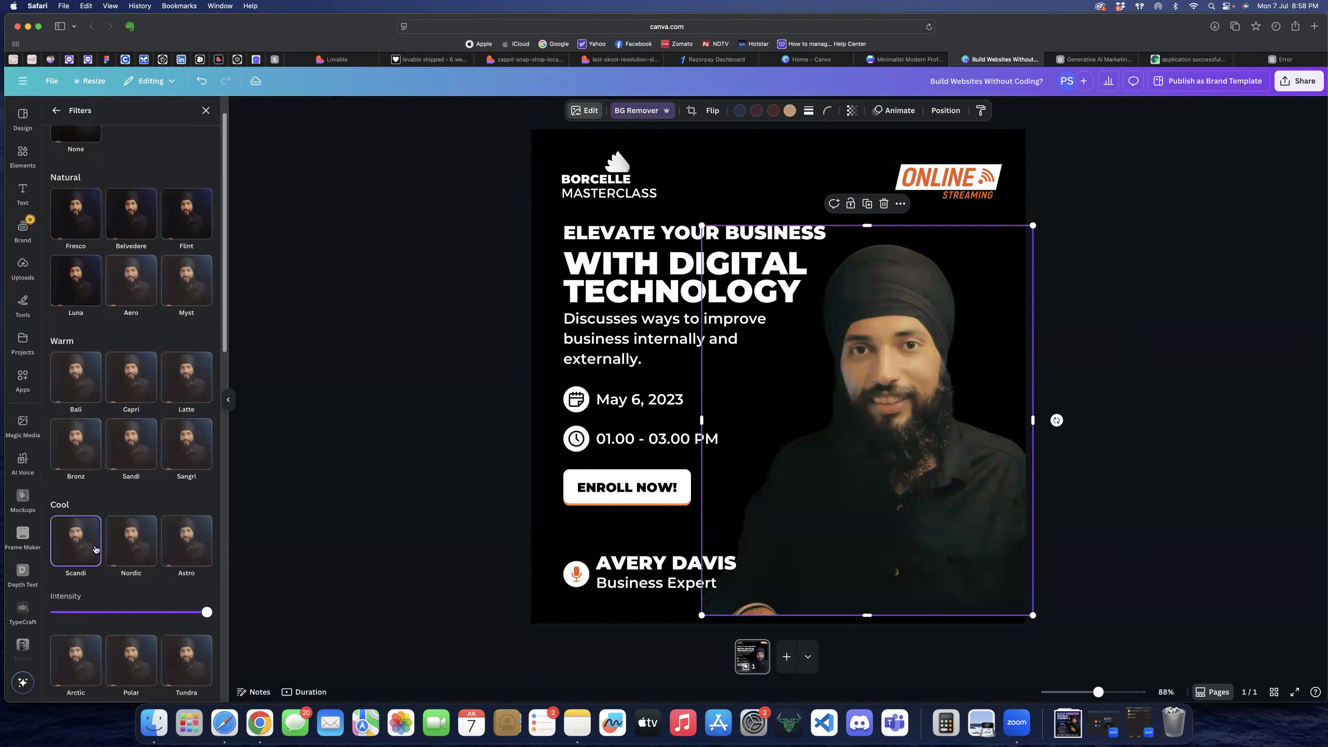
pyautogui.scroll(-1, 131, 544)
pyautogui.click(153, 534)
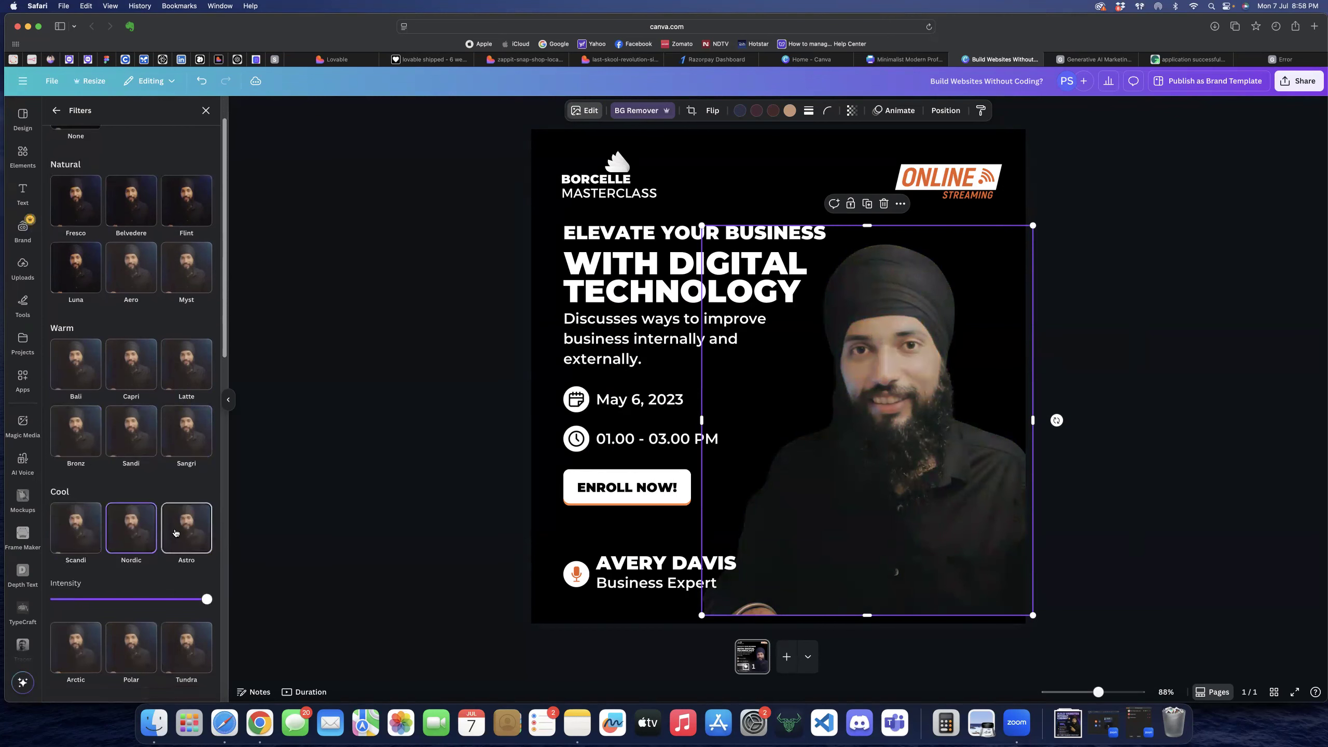
pyautogui.click(176, 533)
pyautogui.scroll(-4, 176, 533)
pyautogui.click(182, 547)
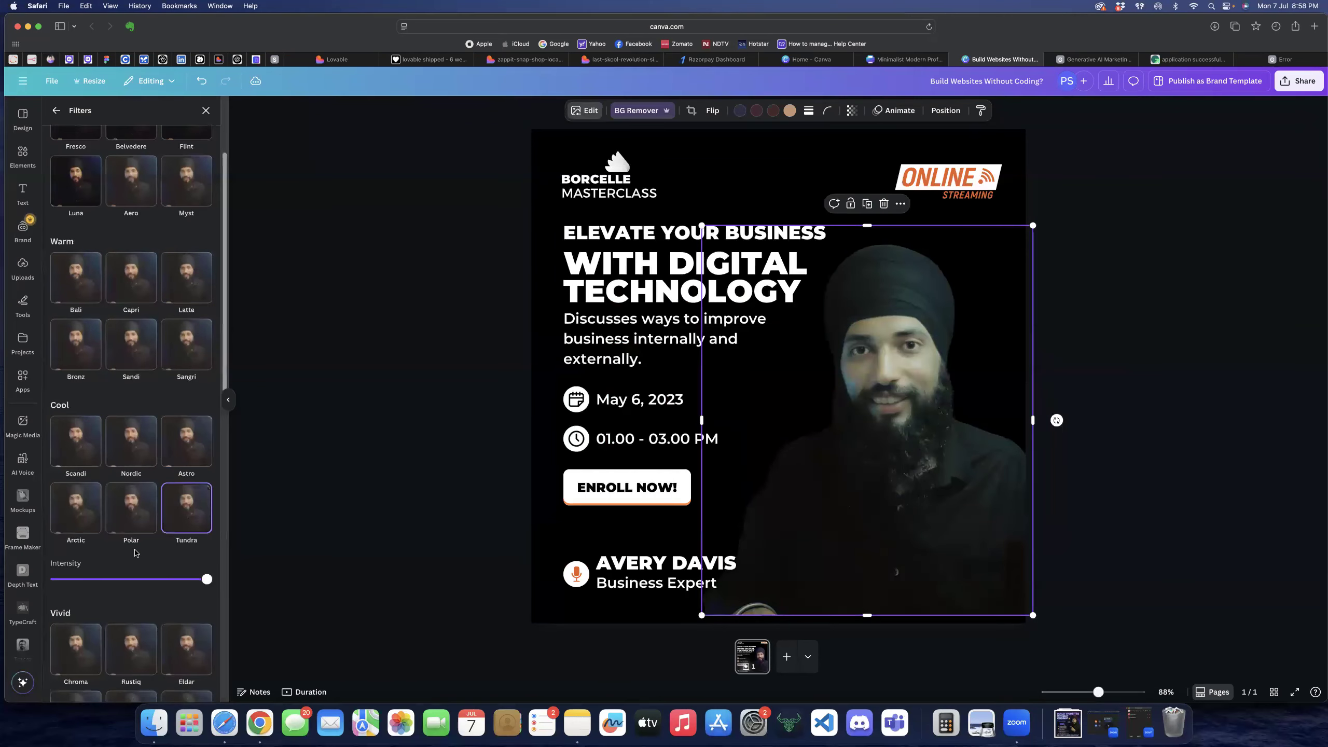
pyautogui.click(125, 523)
pyautogui.click(97, 514)
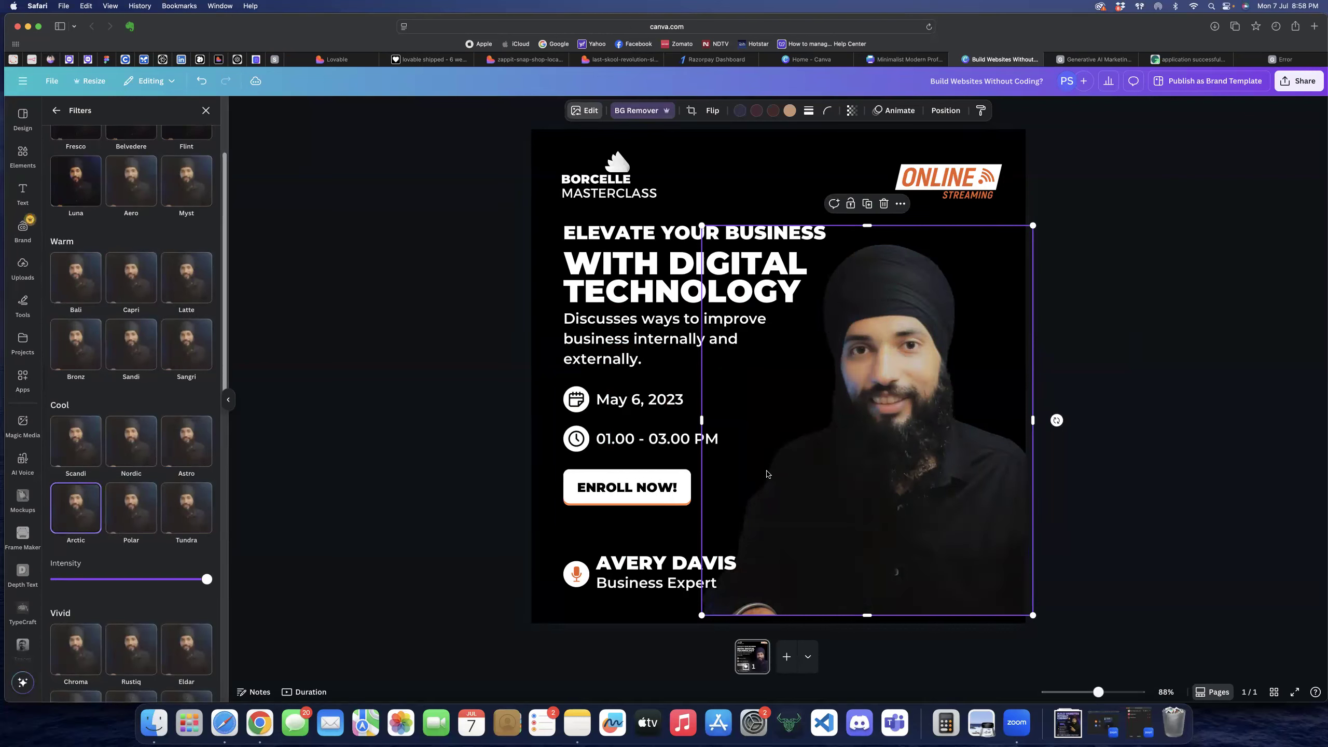
pyautogui.scroll(-2, 127, 510)
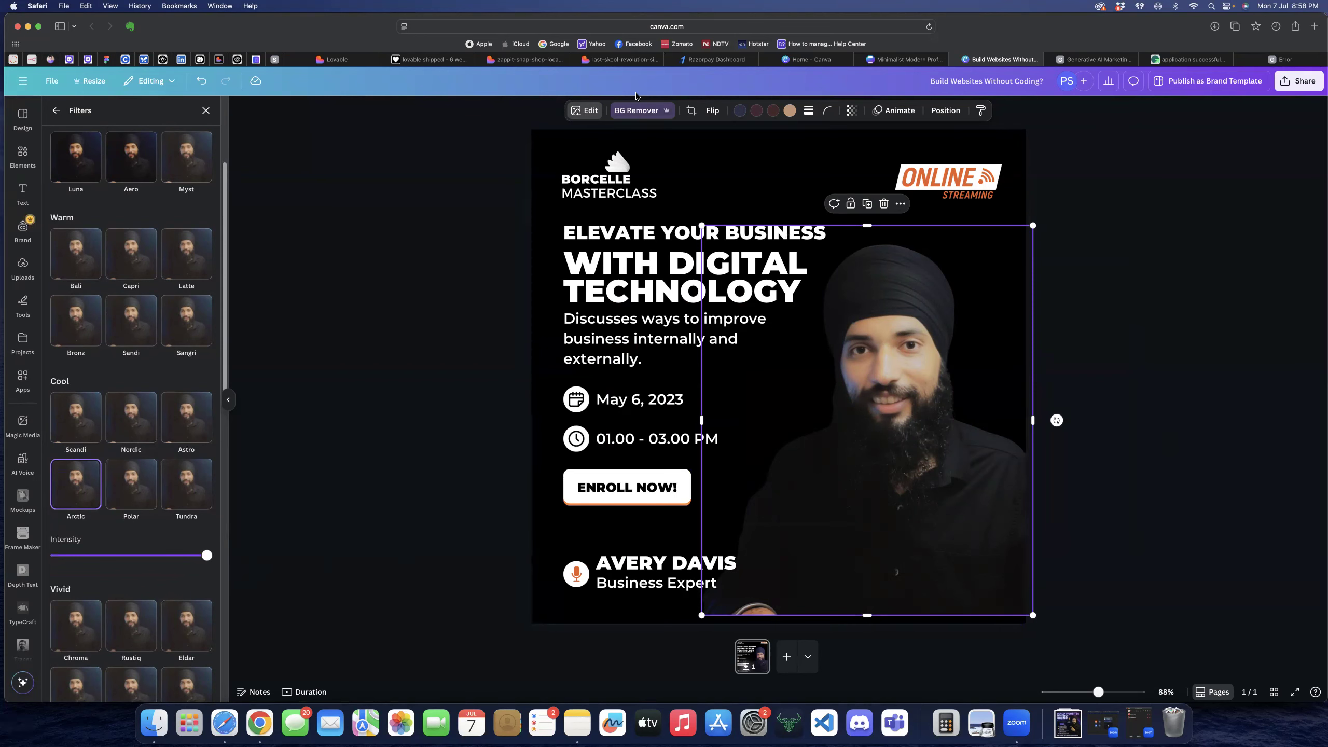
# - Try Background Remover's Erase and Restore brushes at size 20 around the turban and left side, with the original image shown
pyautogui.click(636, 111)
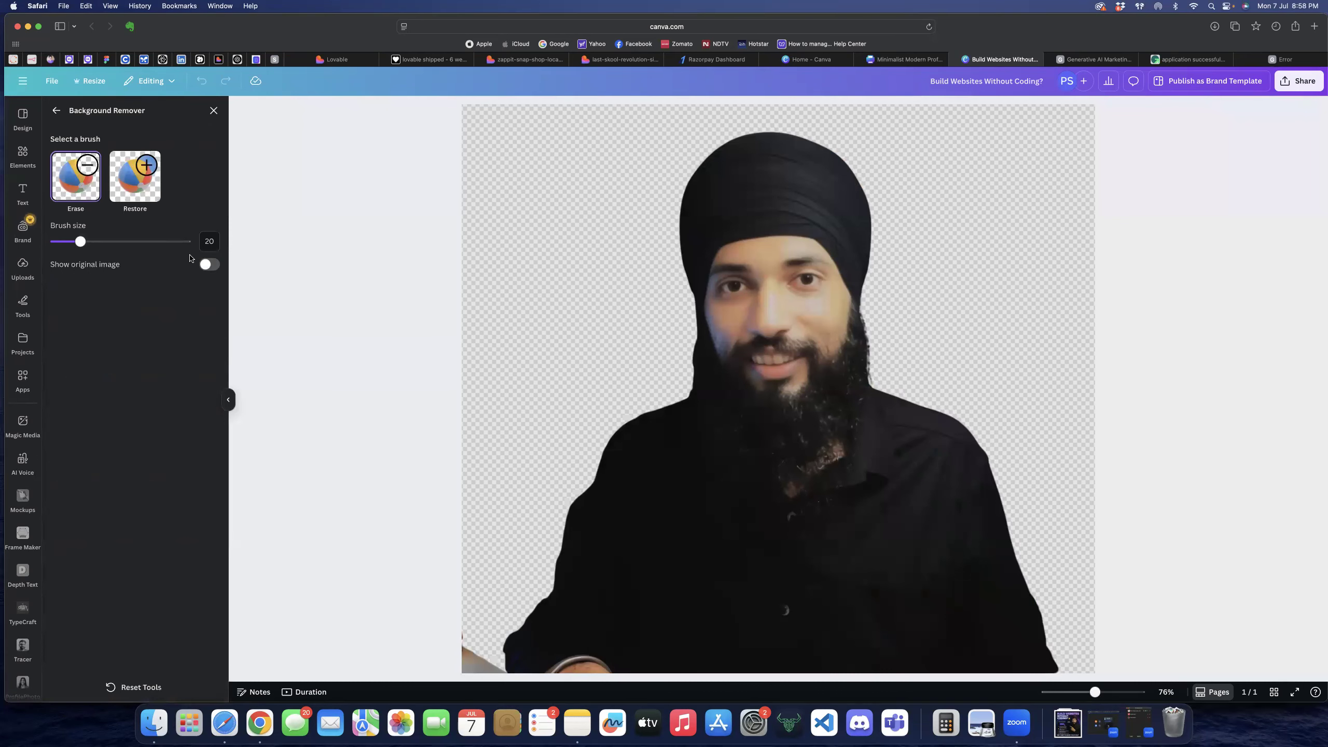
pyautogui.click(208, 265)
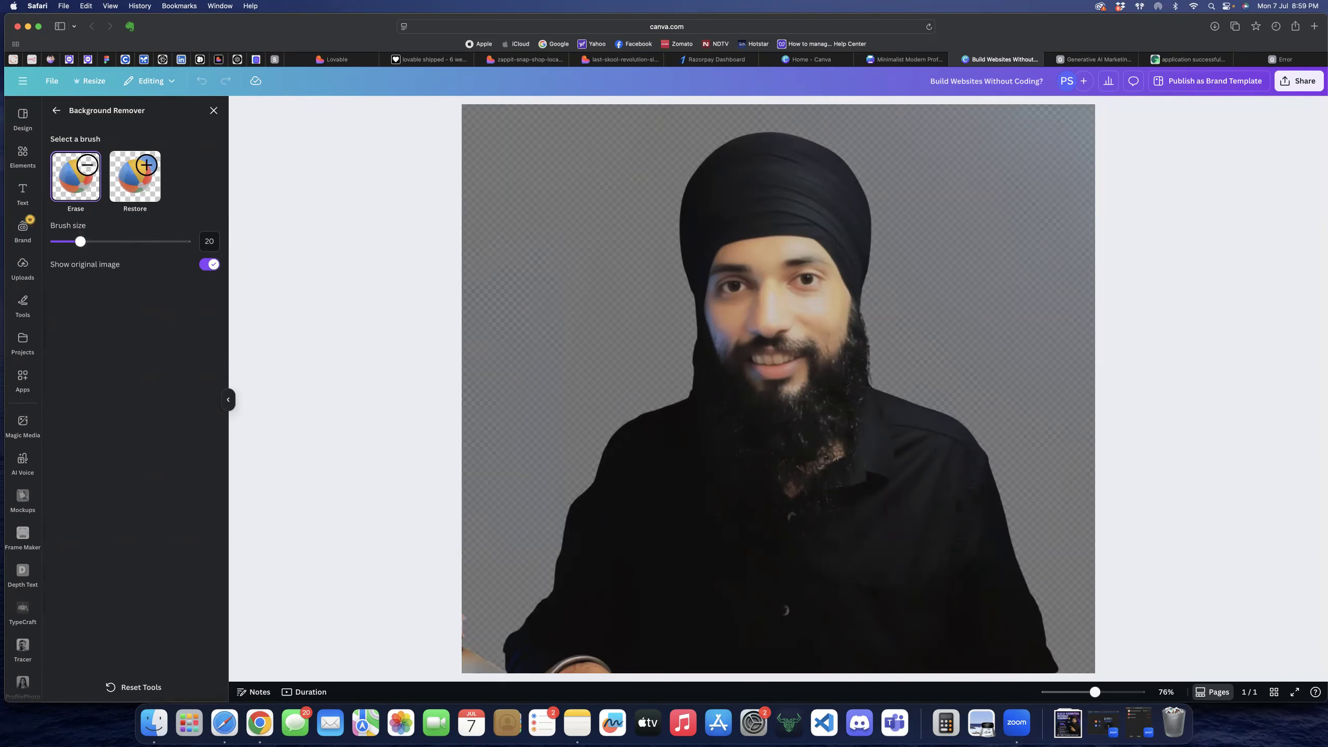
pyautogui.moveTo(712, 172); pyautogui.dragTo(677, 201)
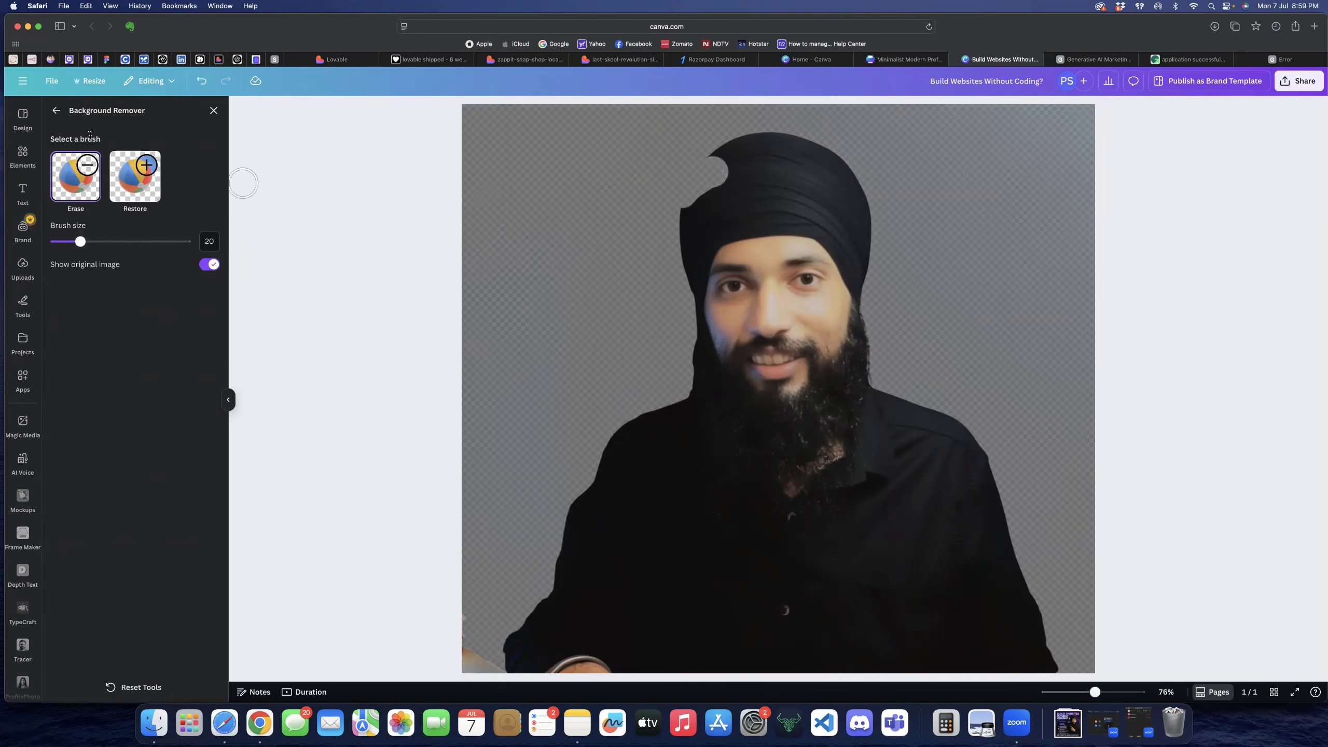
pyautogui.click(139, 172)
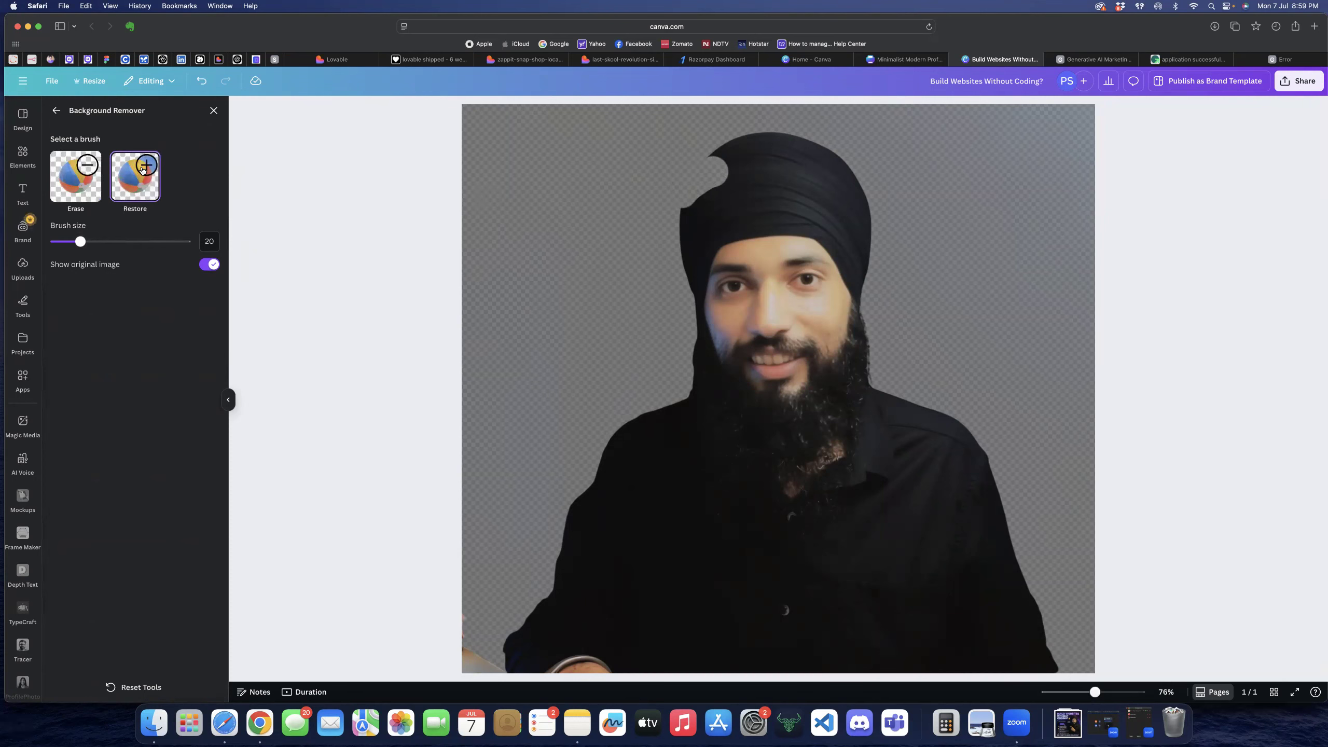
pyautogui.moveTo(691, 190)
pyautogui.mouseDown()
pyautogui.moveTo(720, 159)
pyautogui.moveTo(683, 210)
pyautogui.moveTo(712, 151)
pyautogui.moveTo(767, 115)
pyautogui.moveTo(628, 132)
pyautogui.moveTo(549, 200)
pyautogui.moveTo(505, 464)
pyautogui.moveTo(501, 675)
pyautogui.moveTo(455, 645)
pyautogui.moveTo(465, 663)
pyautogui.moveTo(481, 562)
pyautogui.moveTo(522, 614)
pyautogui.mouseUp()
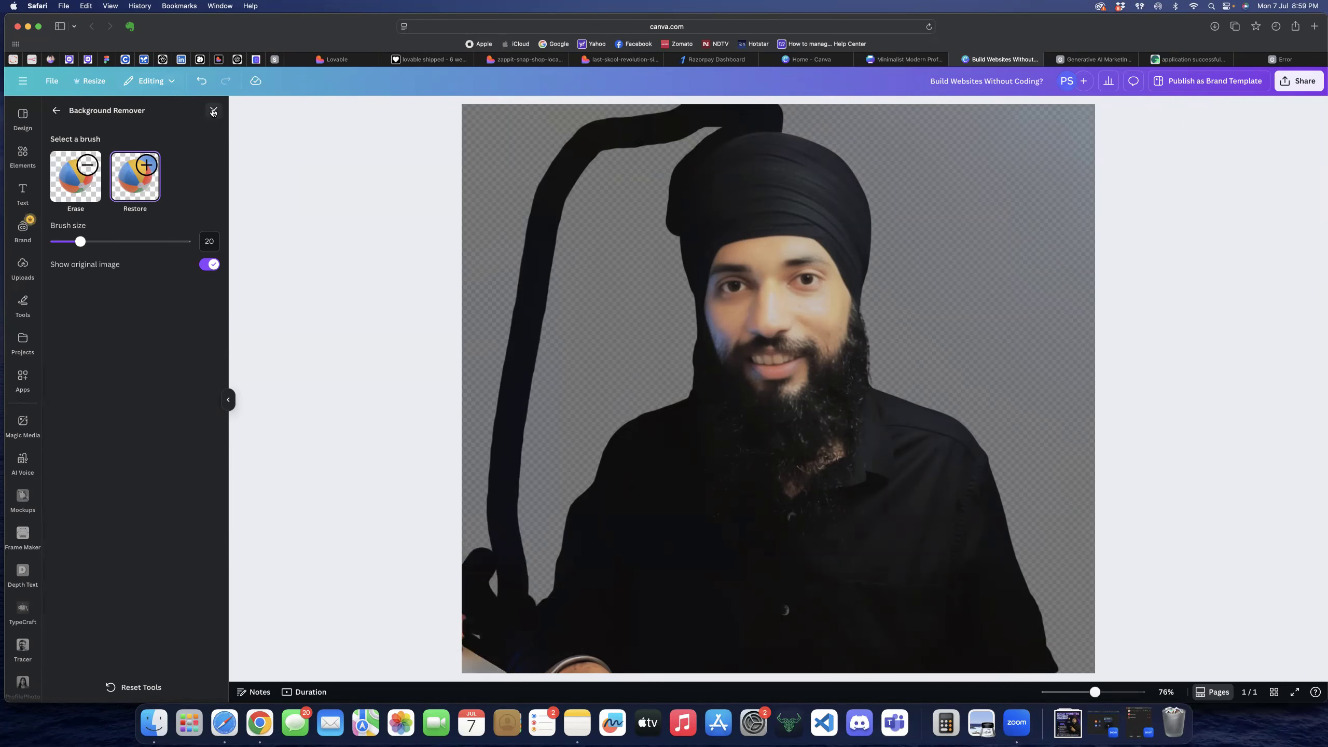
pyautogui.press('Escape')
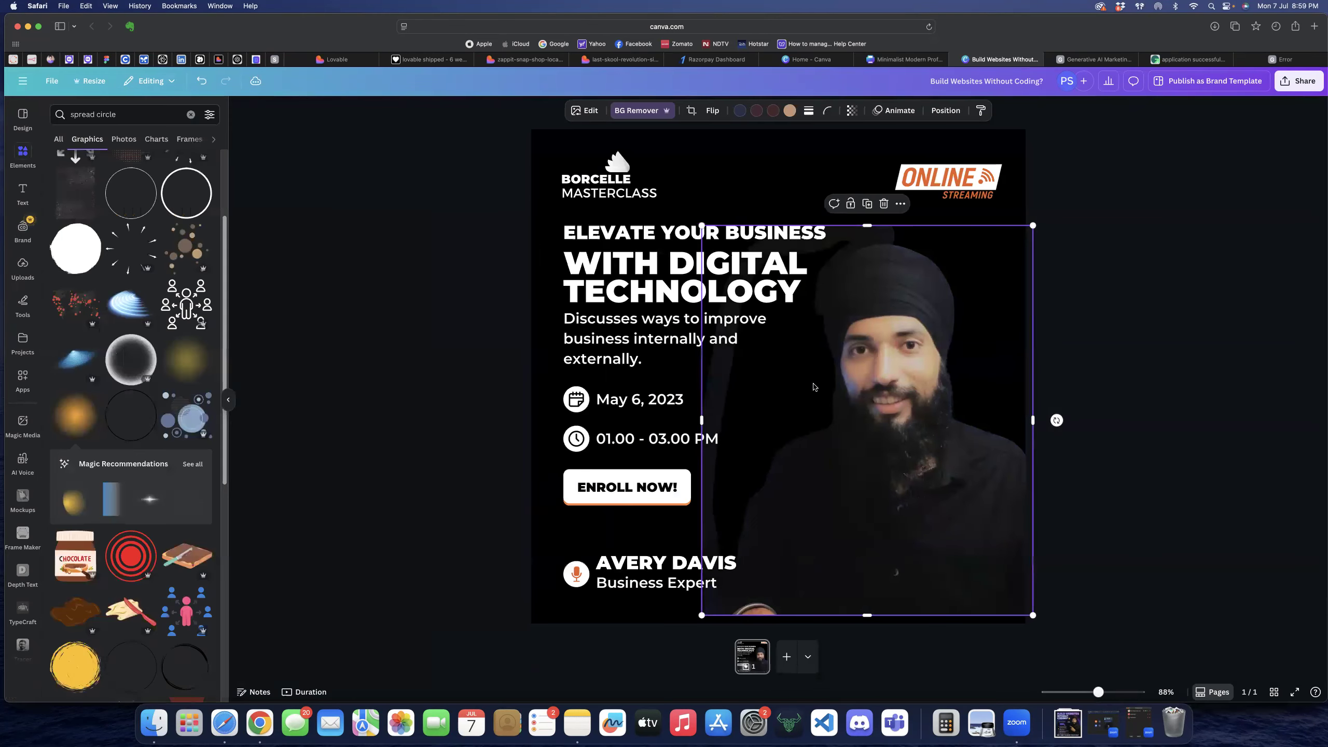
# - Delete the retouched portrait and insert the original speaker photo from the uploaded images
pyautogui.press('Delete')
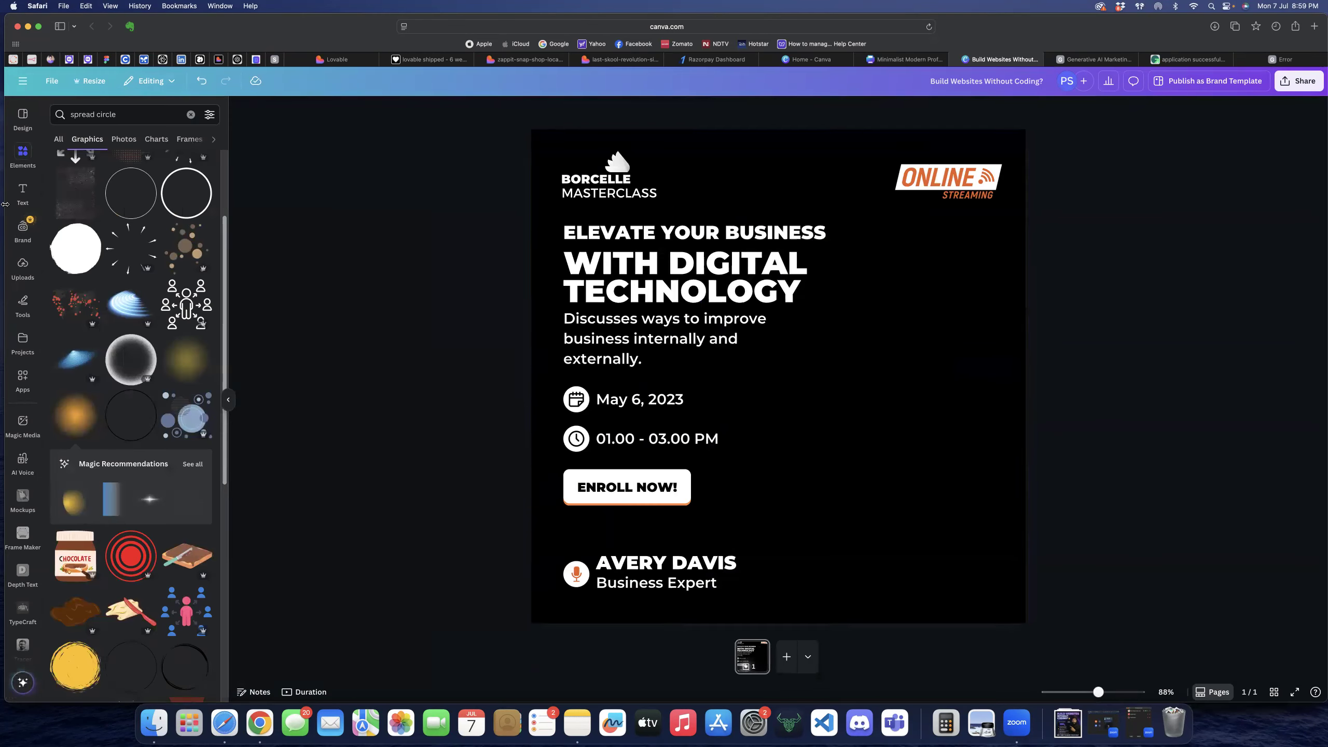
pyautogui.click(23, 266)
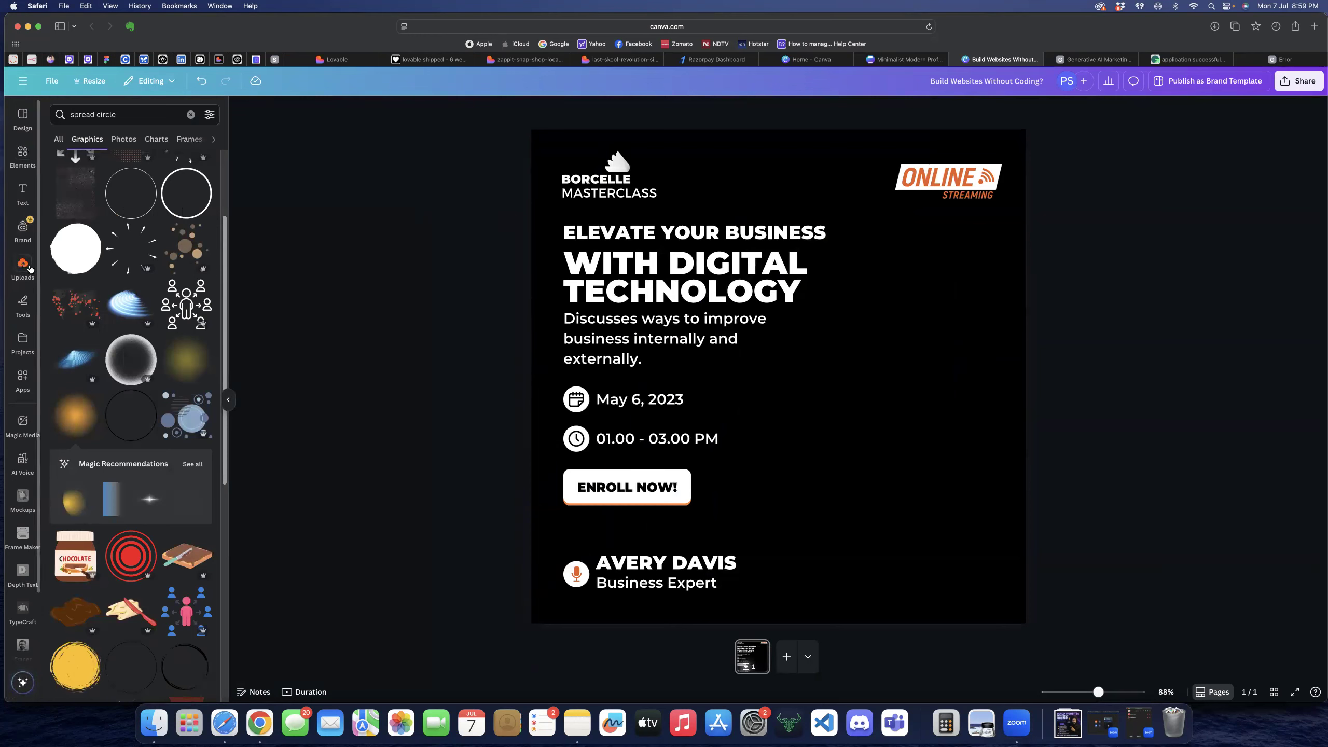
pyautogui.click(80, 205)
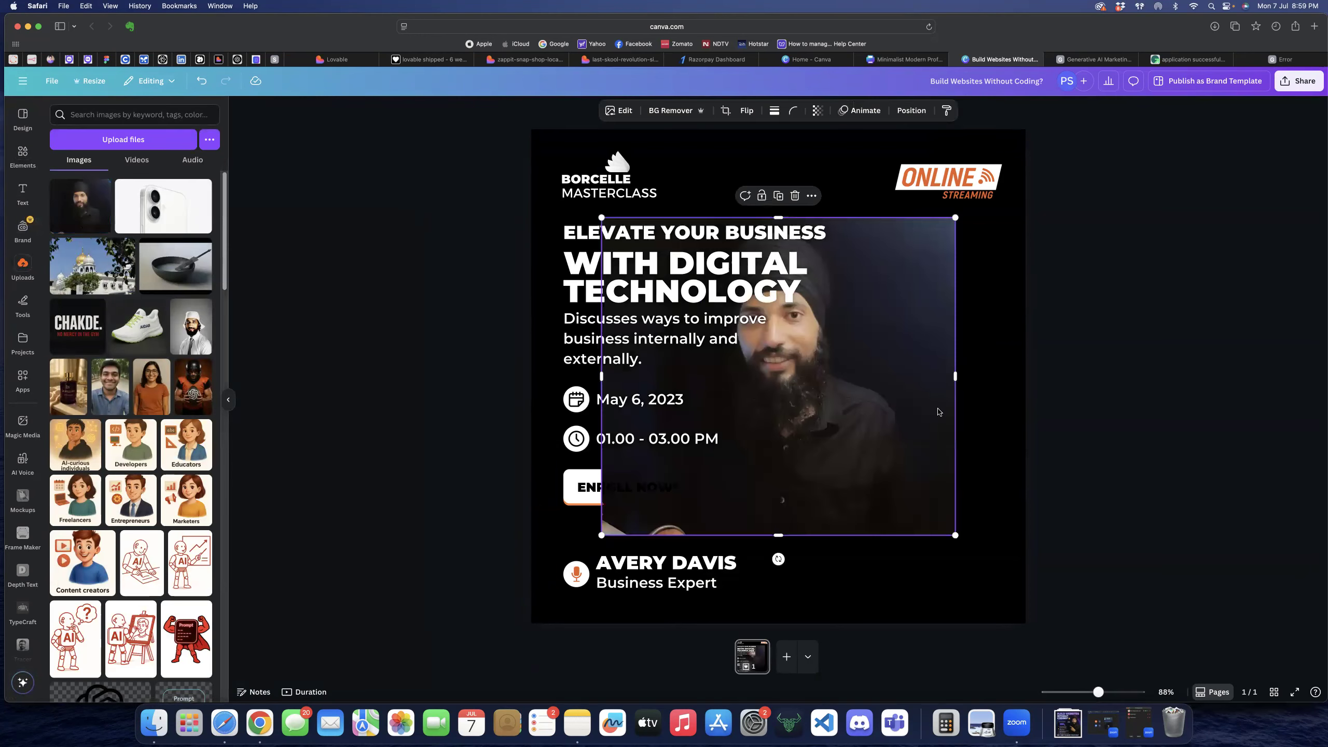
# - Place the photo at the design's lower right, crop its left and bottom edges, and extend its top edge to the headline's height
pyautogui.moveTo(813, 388); pyautogui.dragTo(959, 469)
pyautogui.moveTo(753, 456); pyautogui.dragTo(778, 460)
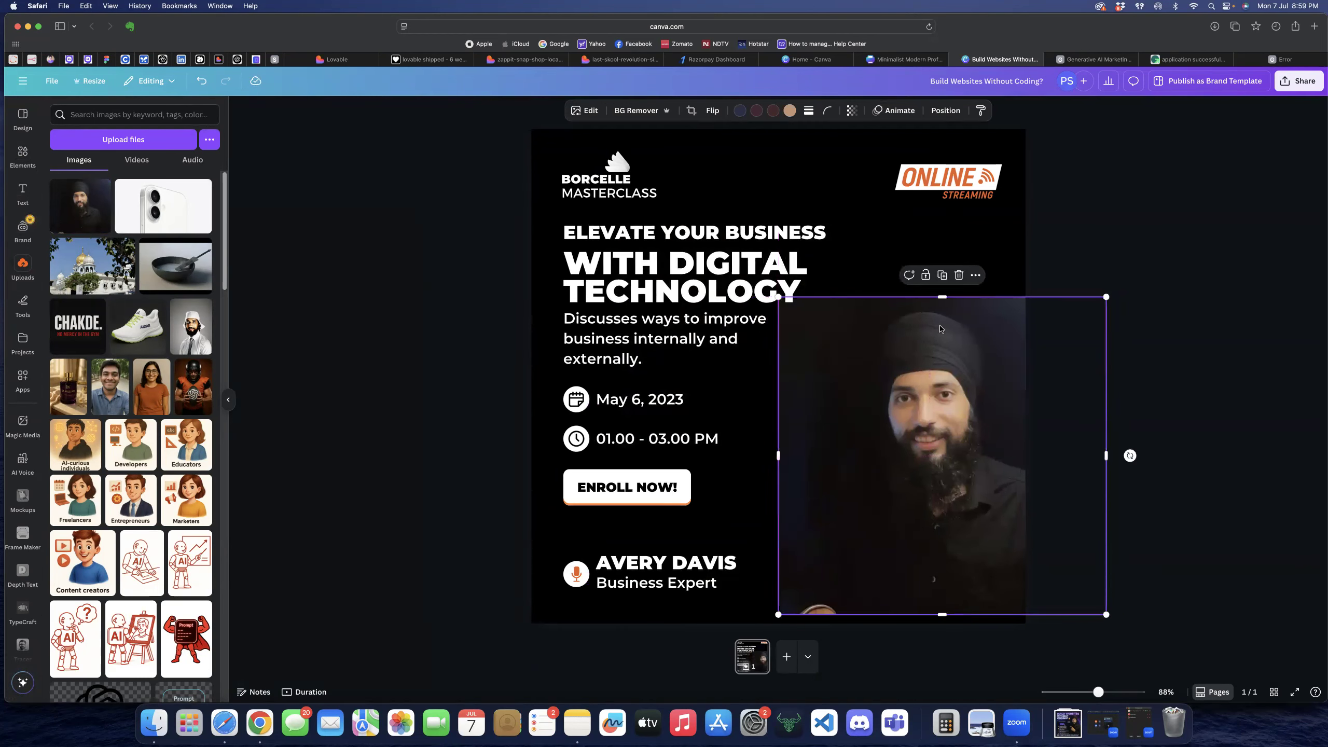
pyautogui.moveTo(940, 614); pyautogui.dragTo(941, 602)
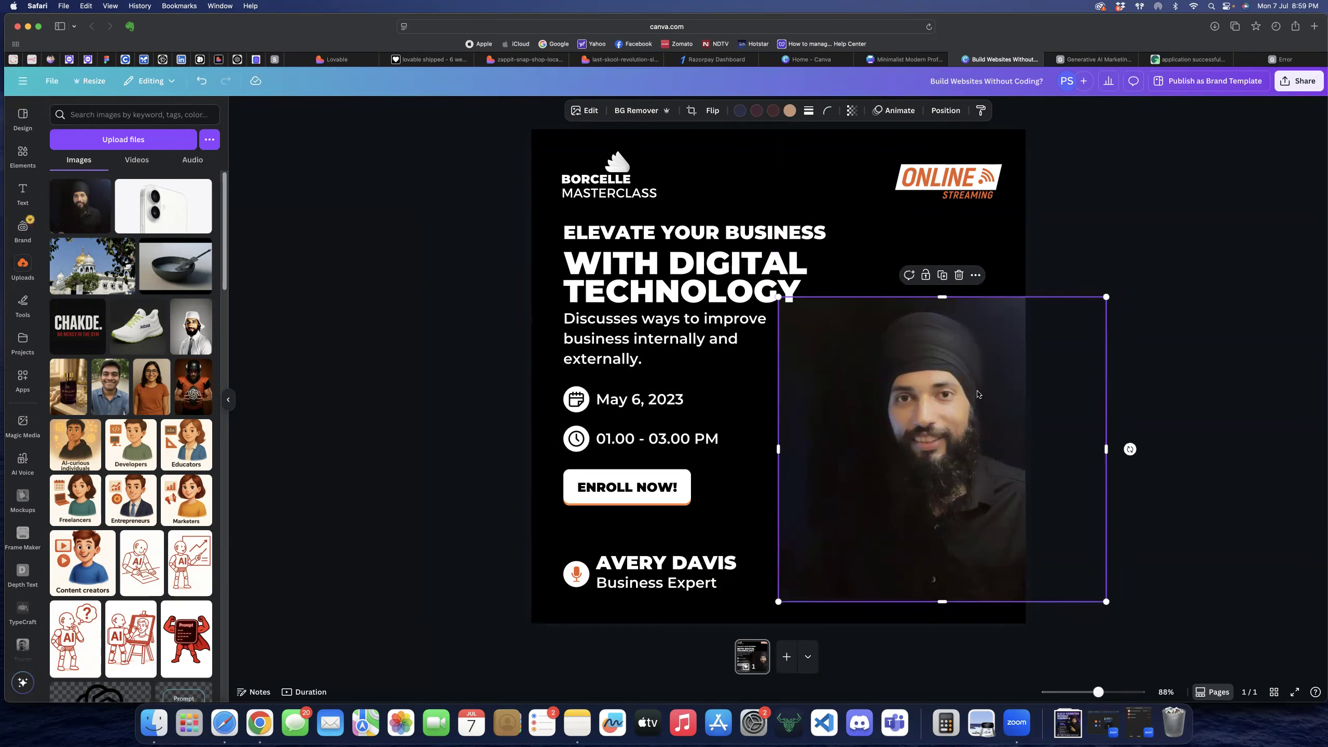
pyautogui.moveTo(940, 407); pyautogui.dragTo(925, 419)
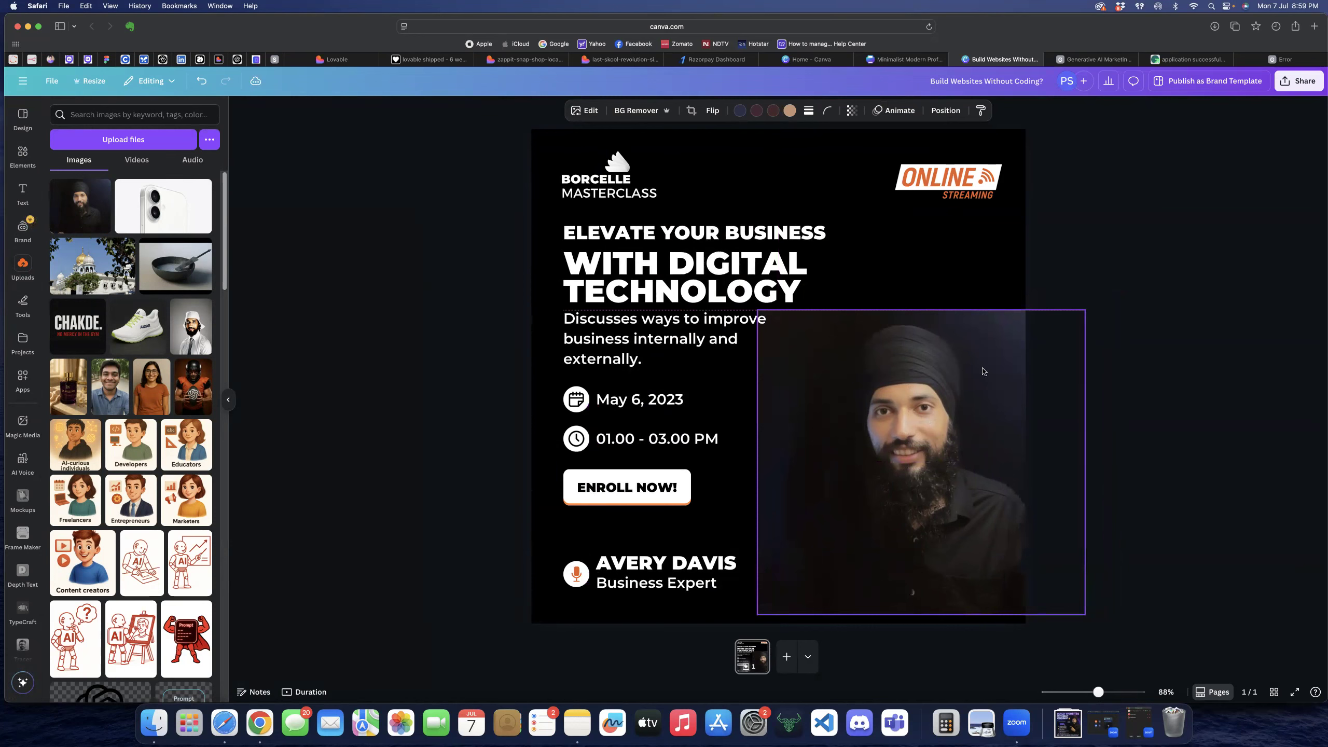
pyautogui.moveTo(983, 371); pyautogui.dragTo(983, 371)
pyautogui.moveTo(922, 296); pyautogui.dragTo(932, 222)
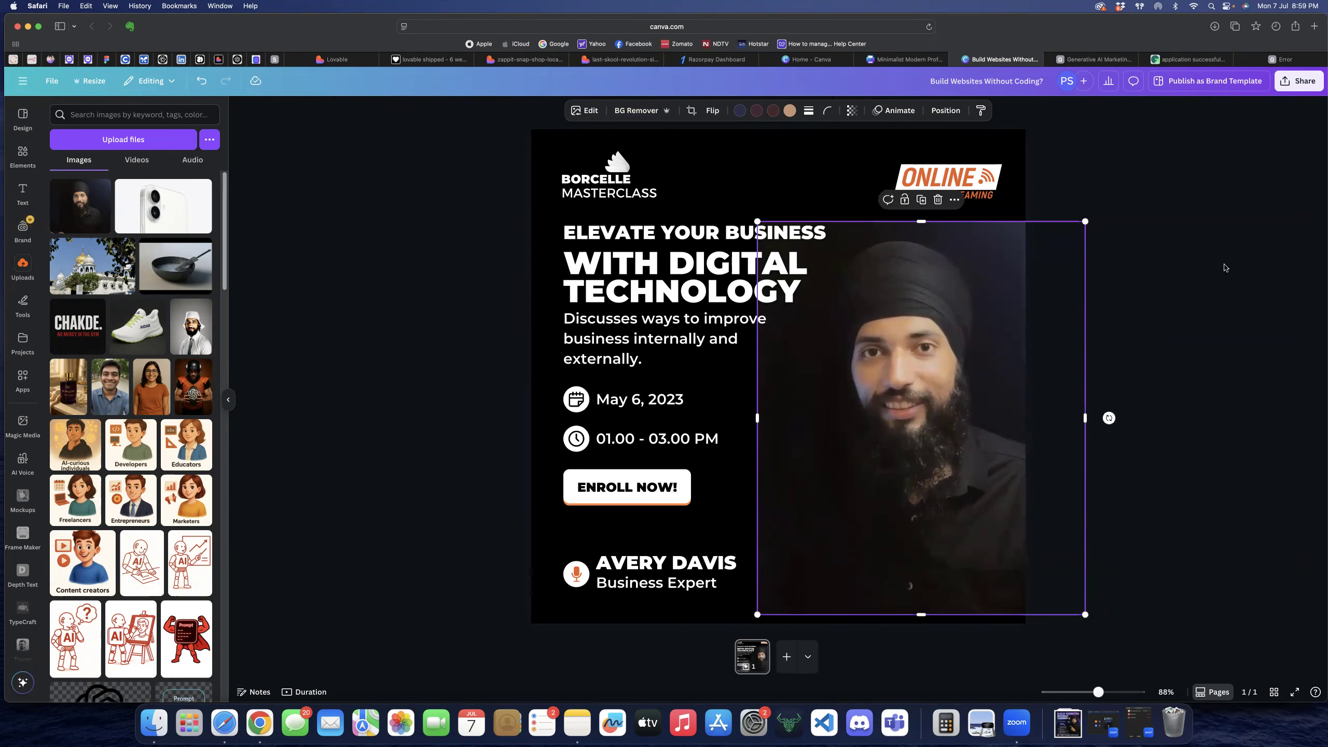
pyautogui.click(1223, 269)
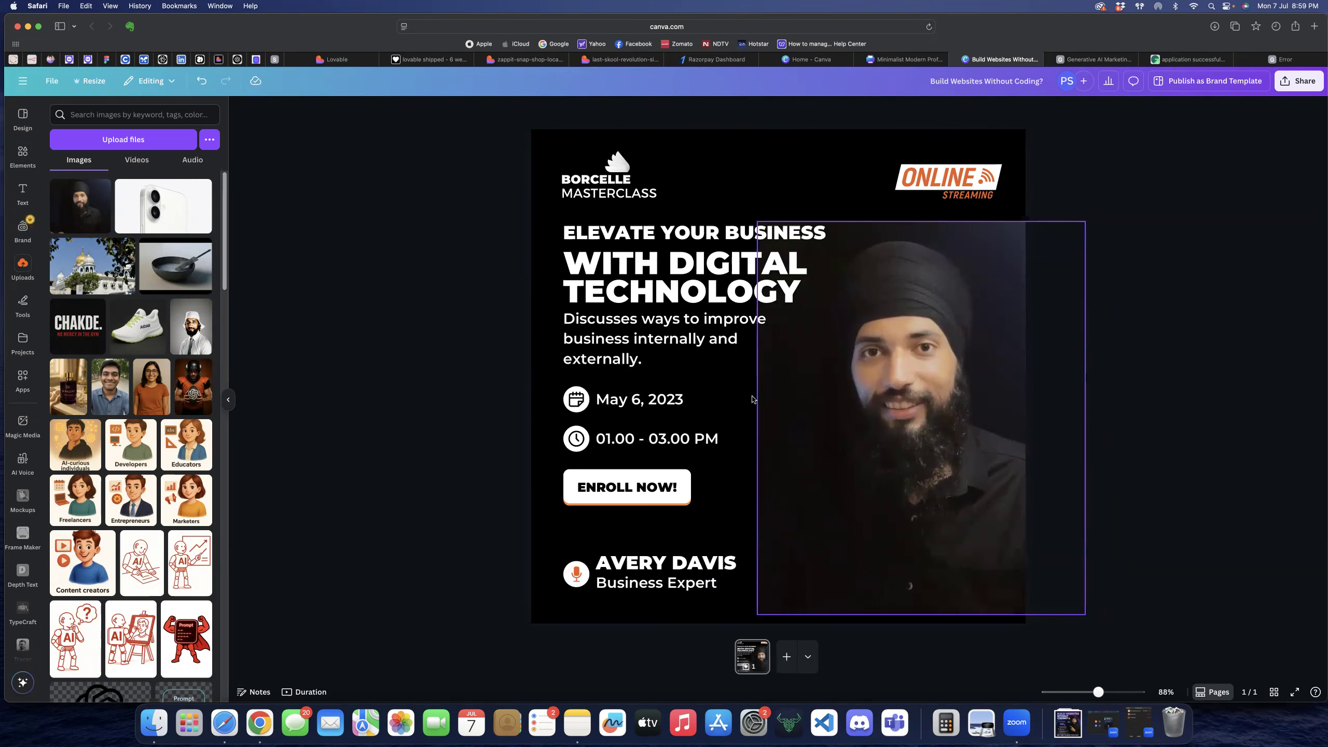
# - Compare the near-black photo colours on the design's background, and apply the dark navy shade sampled from the portrait
pyautogui.click(794, 372)
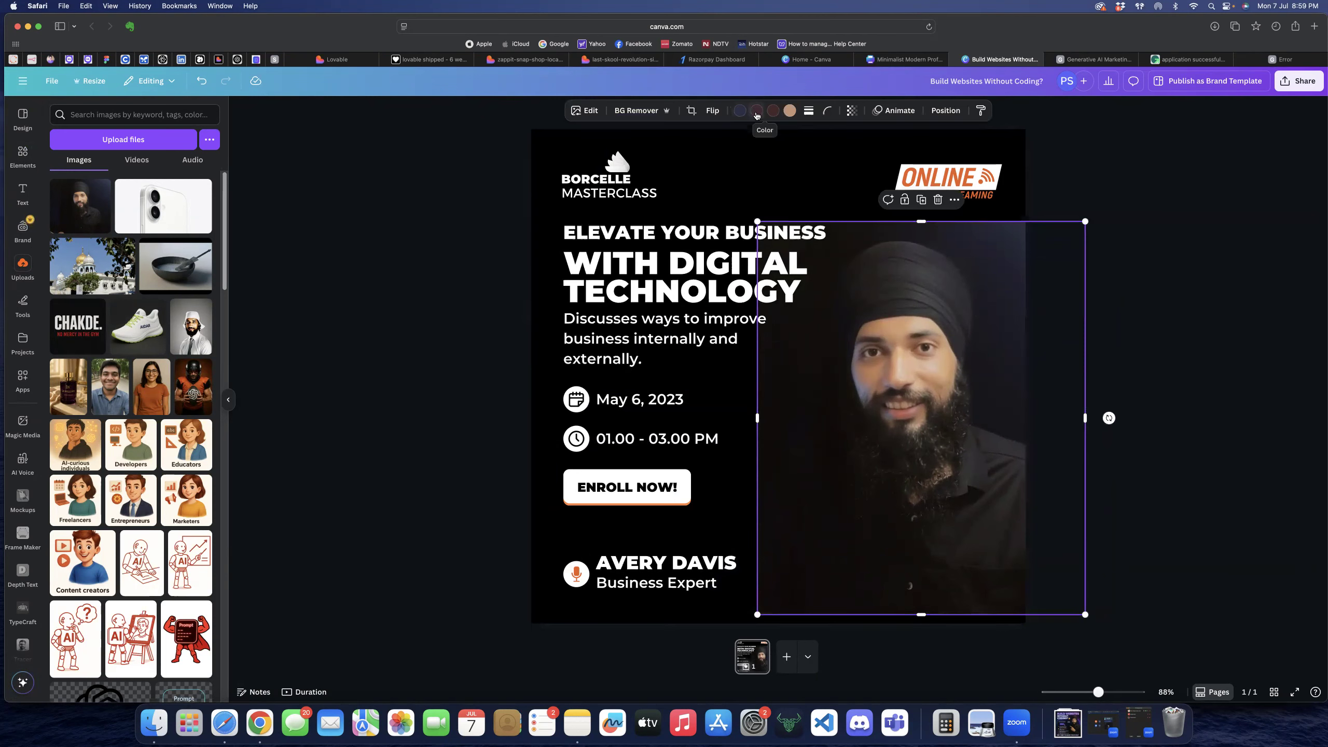
pyautogui.click(747, 201)
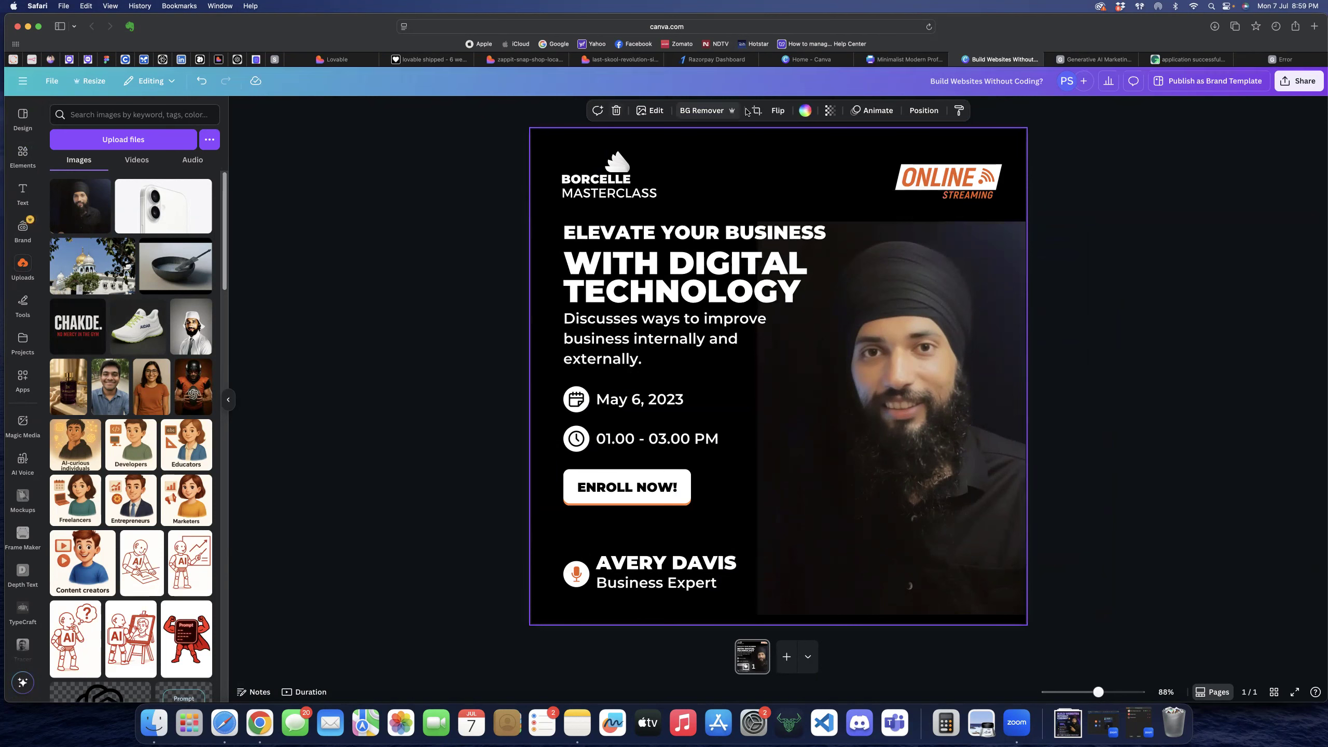
pyautogui.click(805, 110)
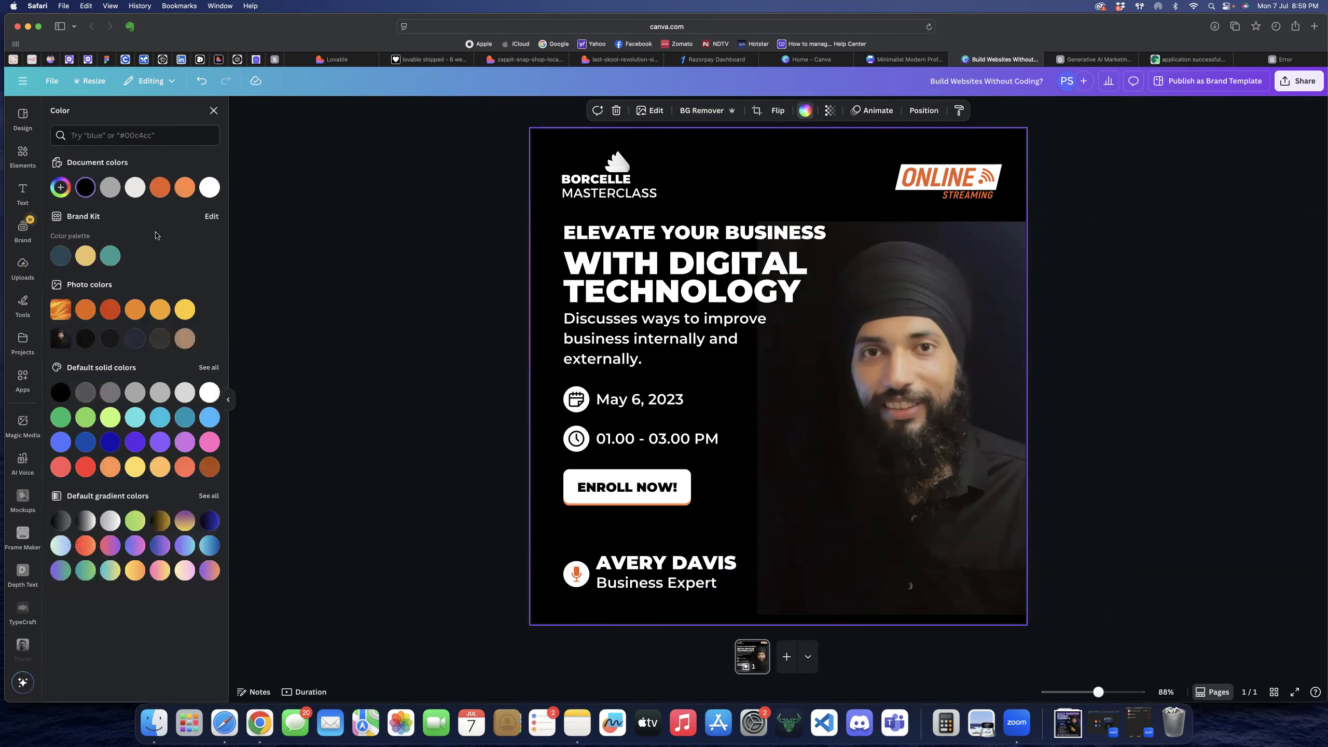
pyautogui.click(85, 340)
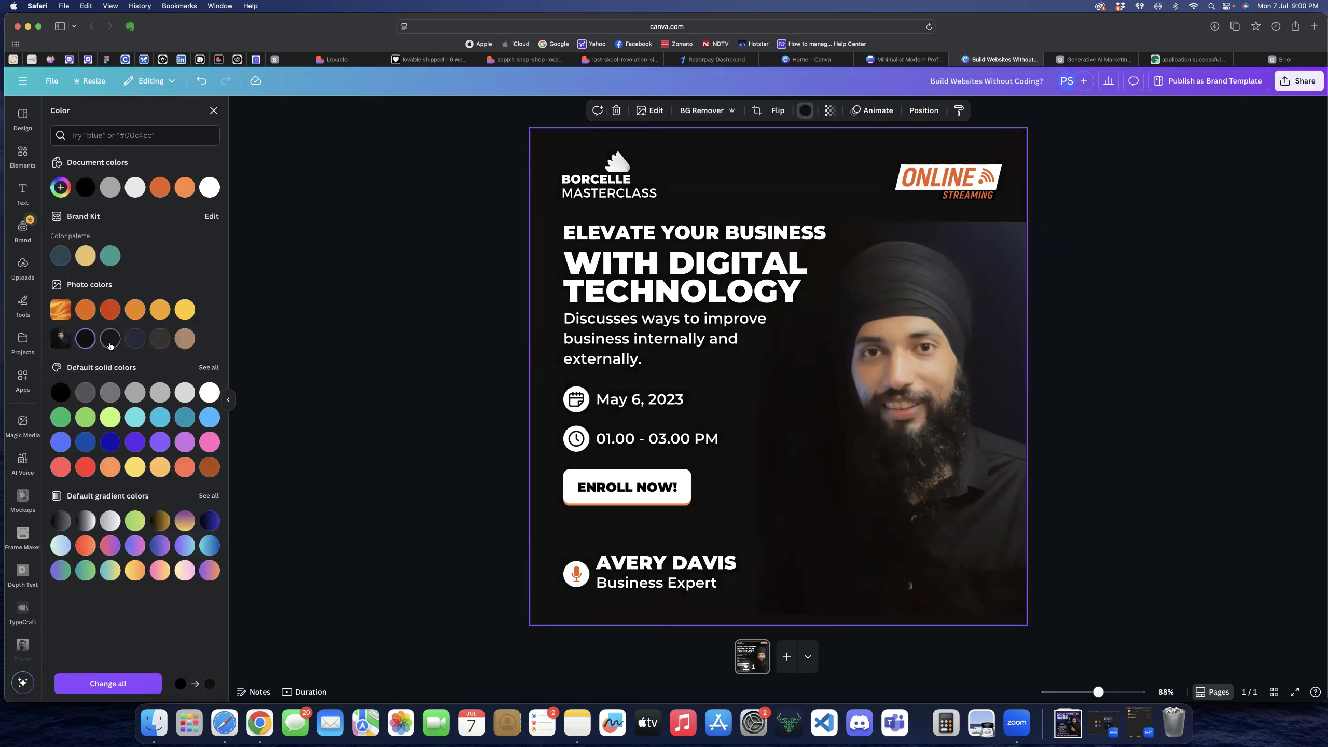
pyautogui.click(110, 339)
pyautogui.click(135, 341)
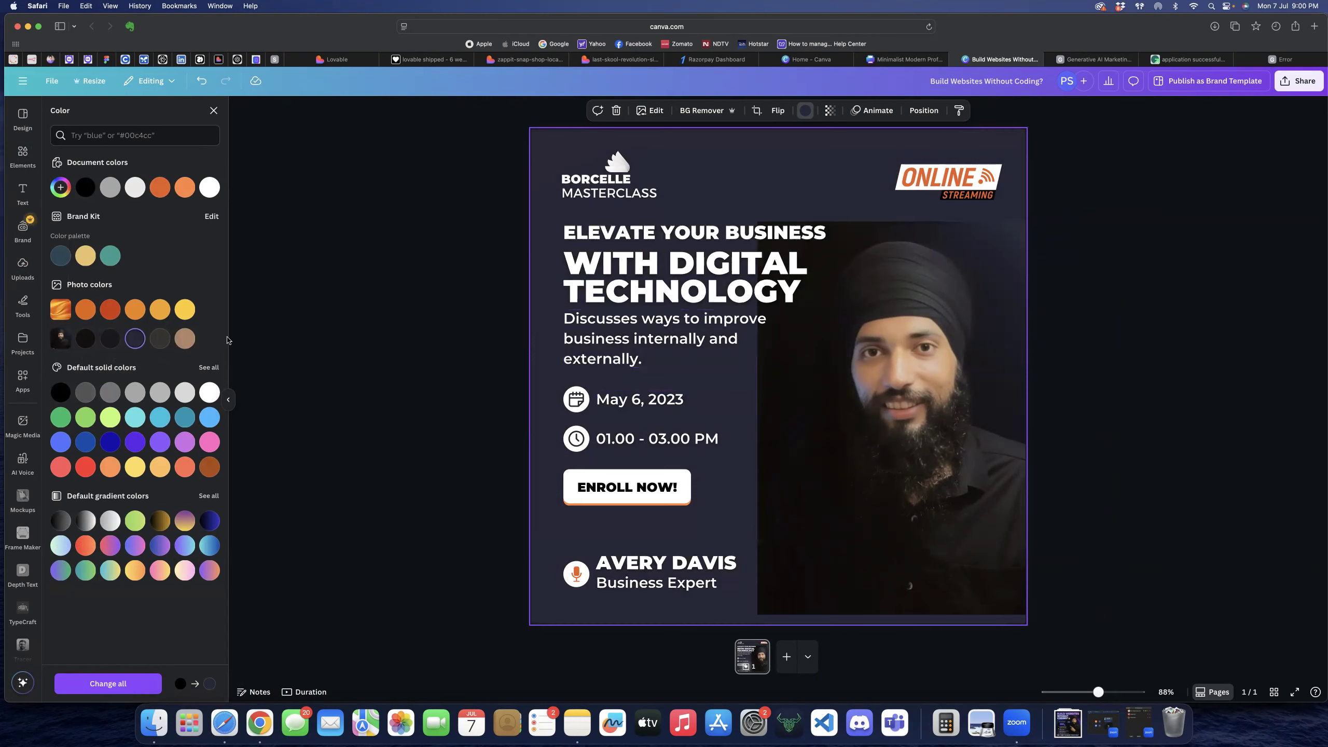
# - Compare the dark brown, tan and near-black photo colours on the design's background
pyautogui.click(159, 339)
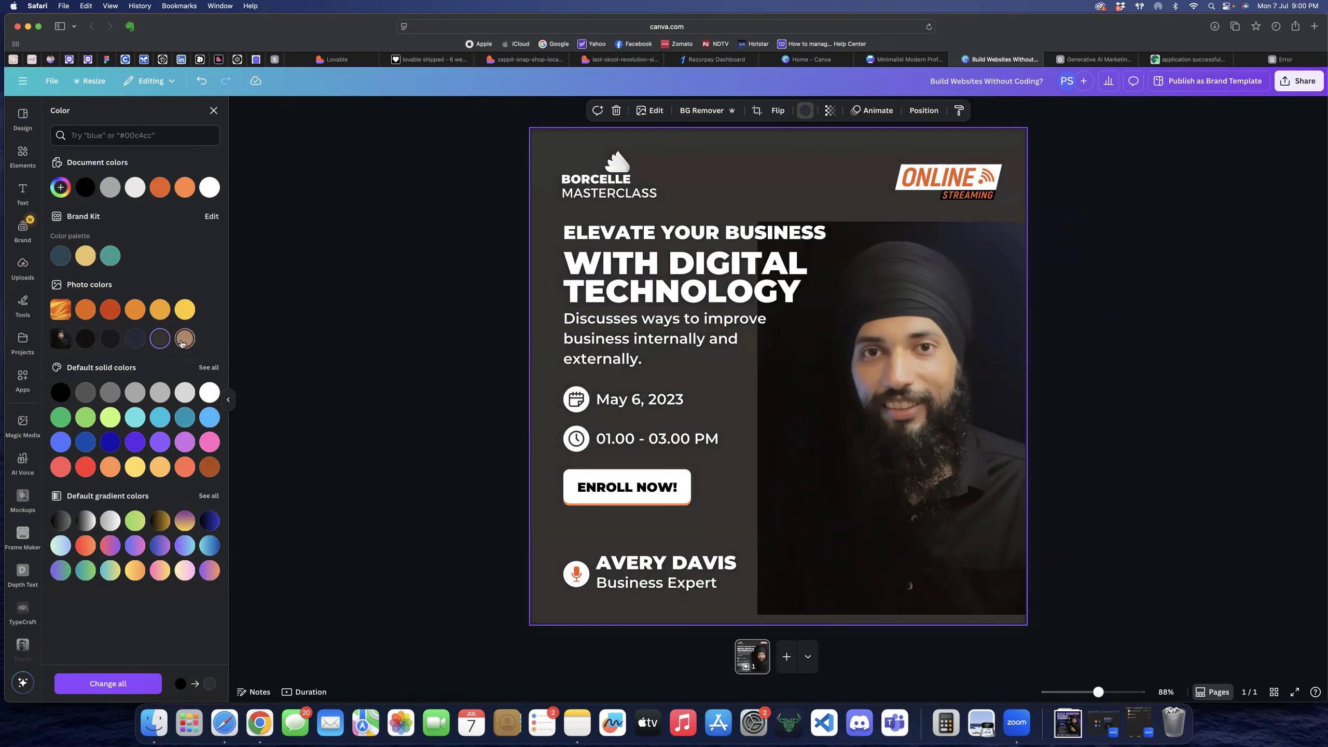
pyautogui.click(183, 340)
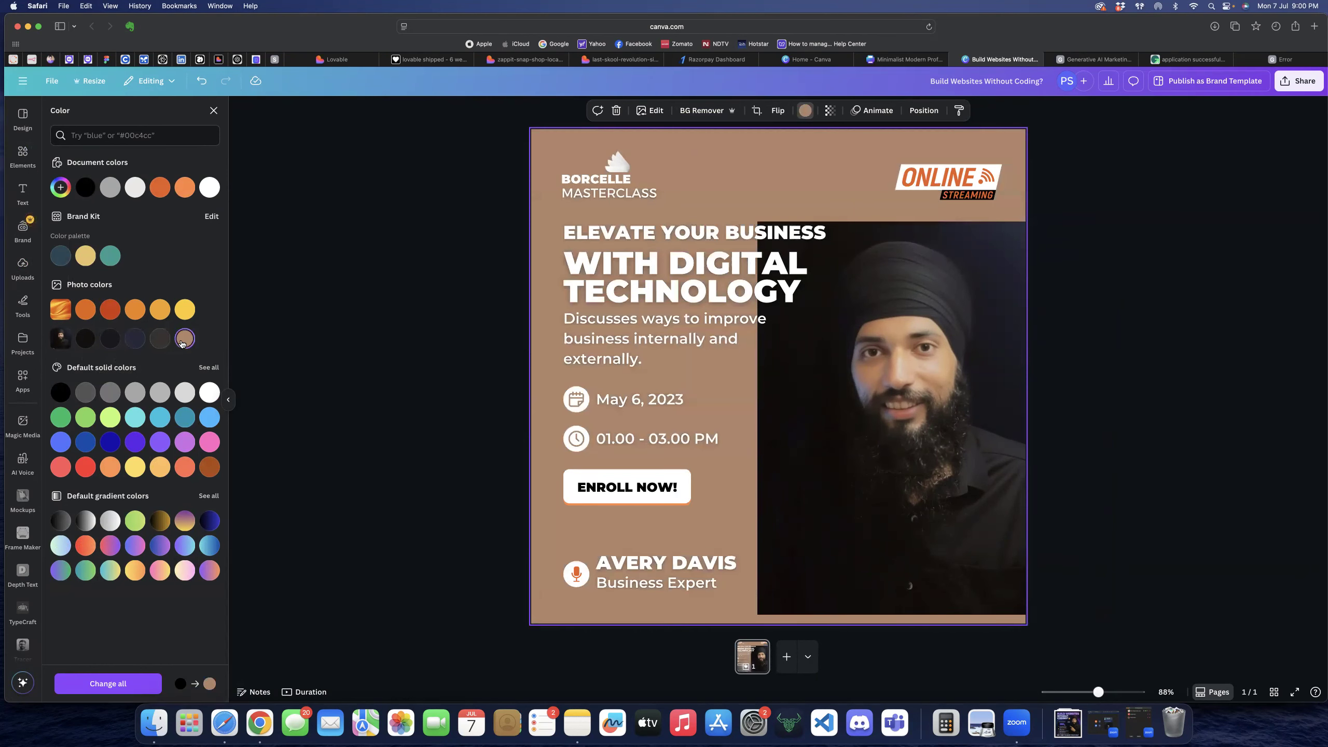
pyautogui.click(86, 339)
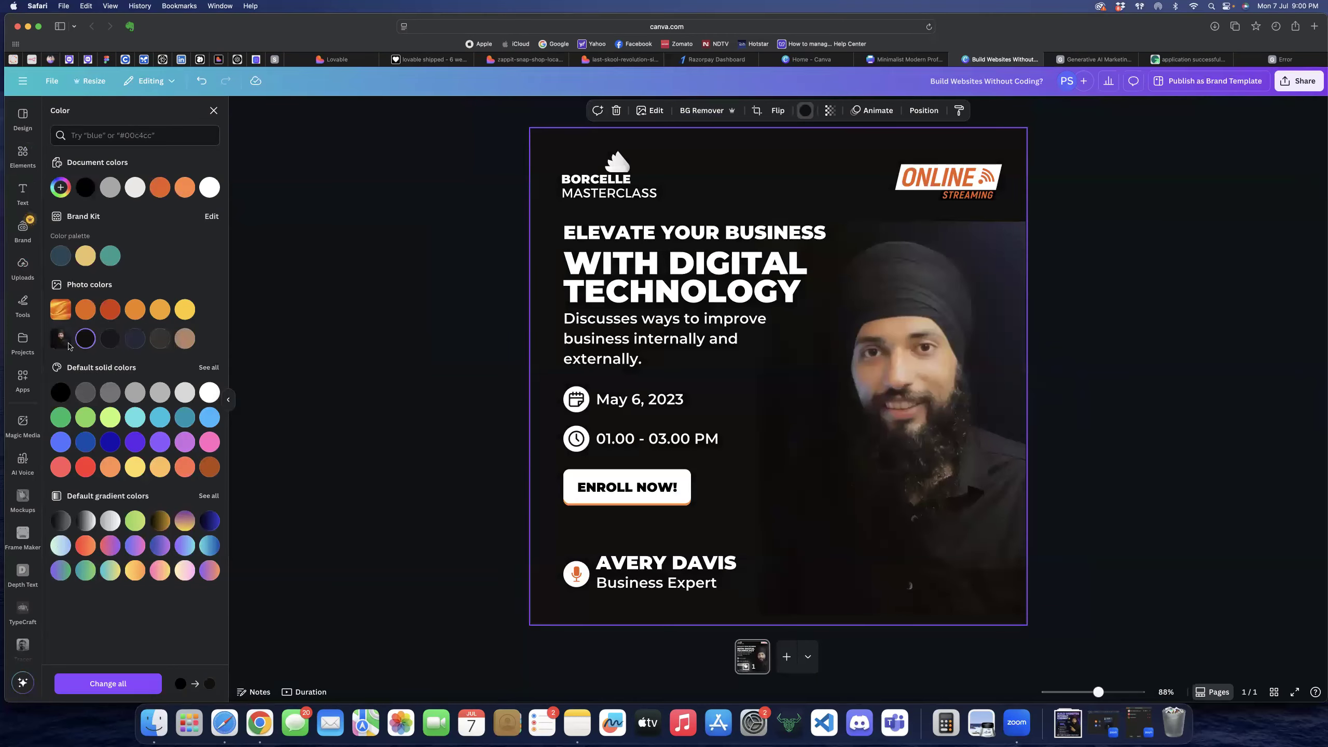
# - Set the design's background to the custom near-black colour #100D0A
pyautogui.click(61, 189)
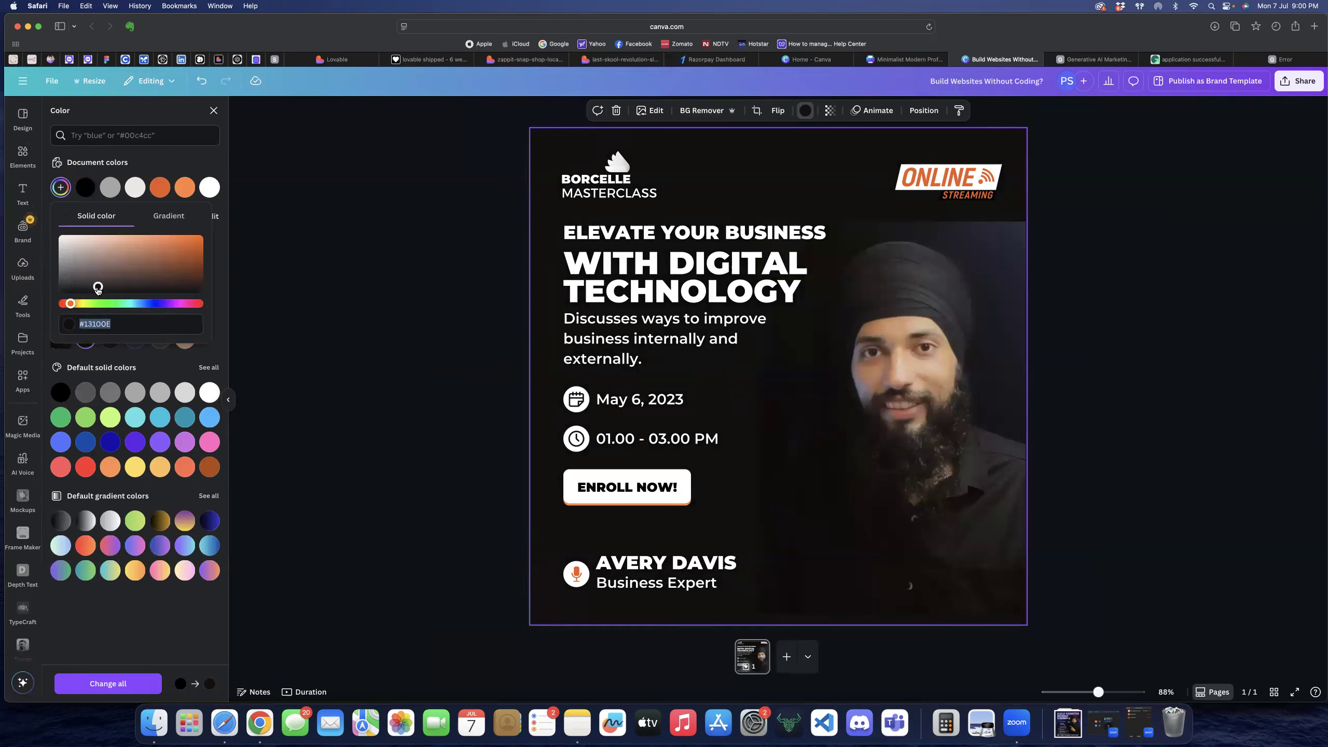
pyautogui.click(98, 286)
pyautogui.moveTo(99, 285)
pyautogui.mouseDown()
pyautogui.moveTo(123, 298)
pyautogui.moveTo(96, 299)
pyautogui.moveTo(111, 287)
pyautogui.mouseUp()
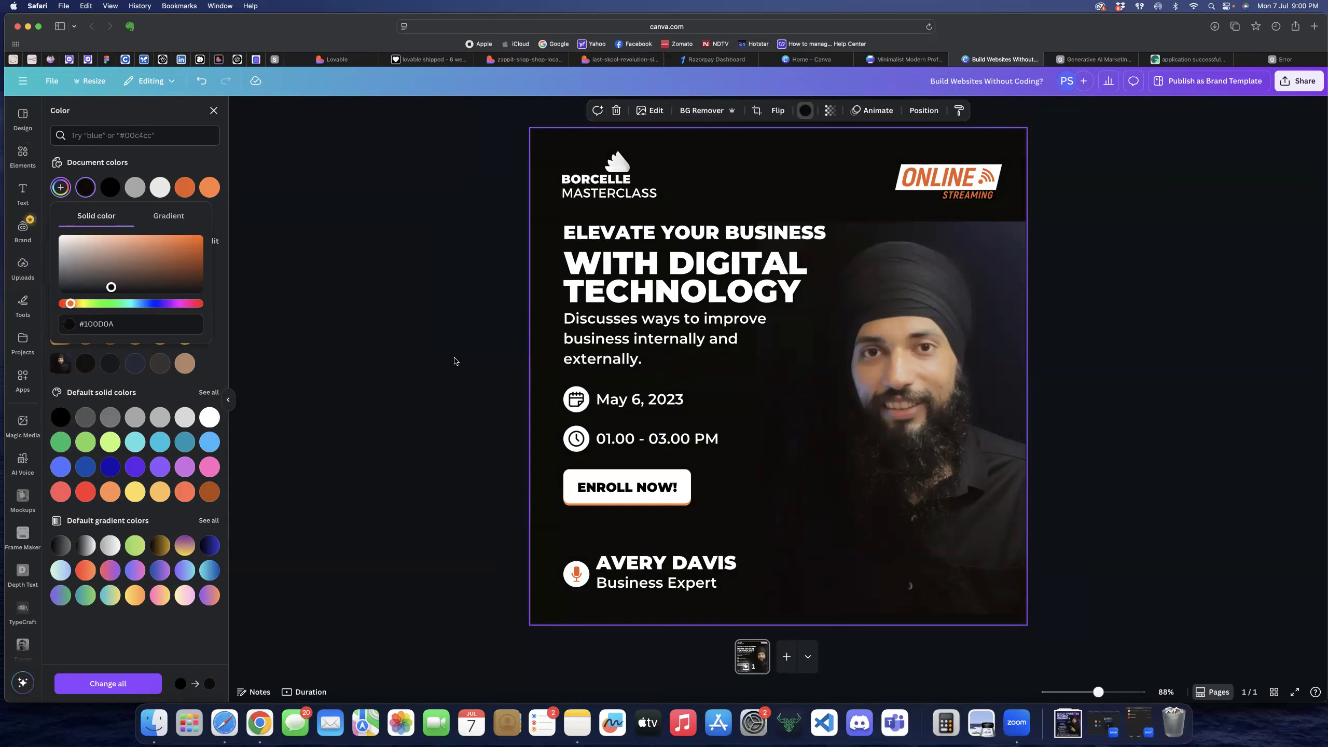
pyautogui.press('Escape')
pyautogui.press('Escape')
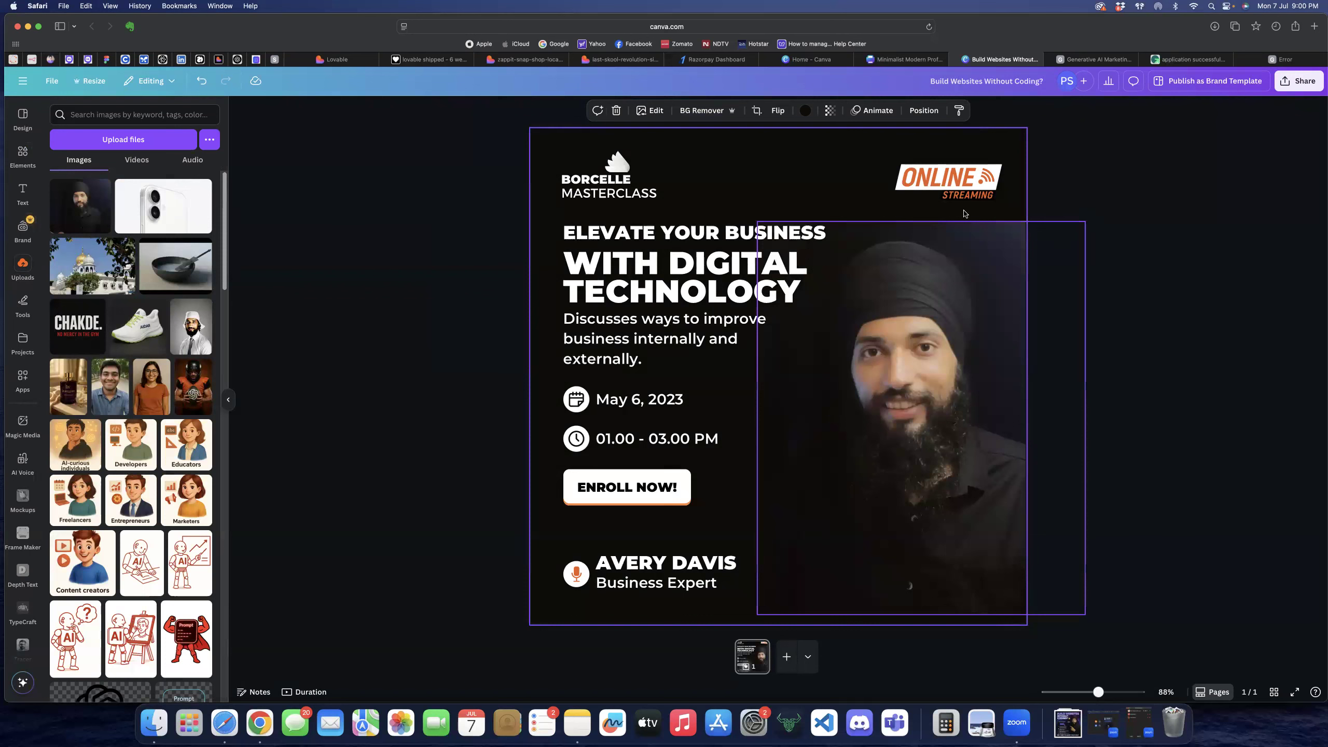
# - Use Magic Expand in Freeform size to extend the speaker photo upward to the design's top edge, and generate the results
pyautogui.click(888, 254)
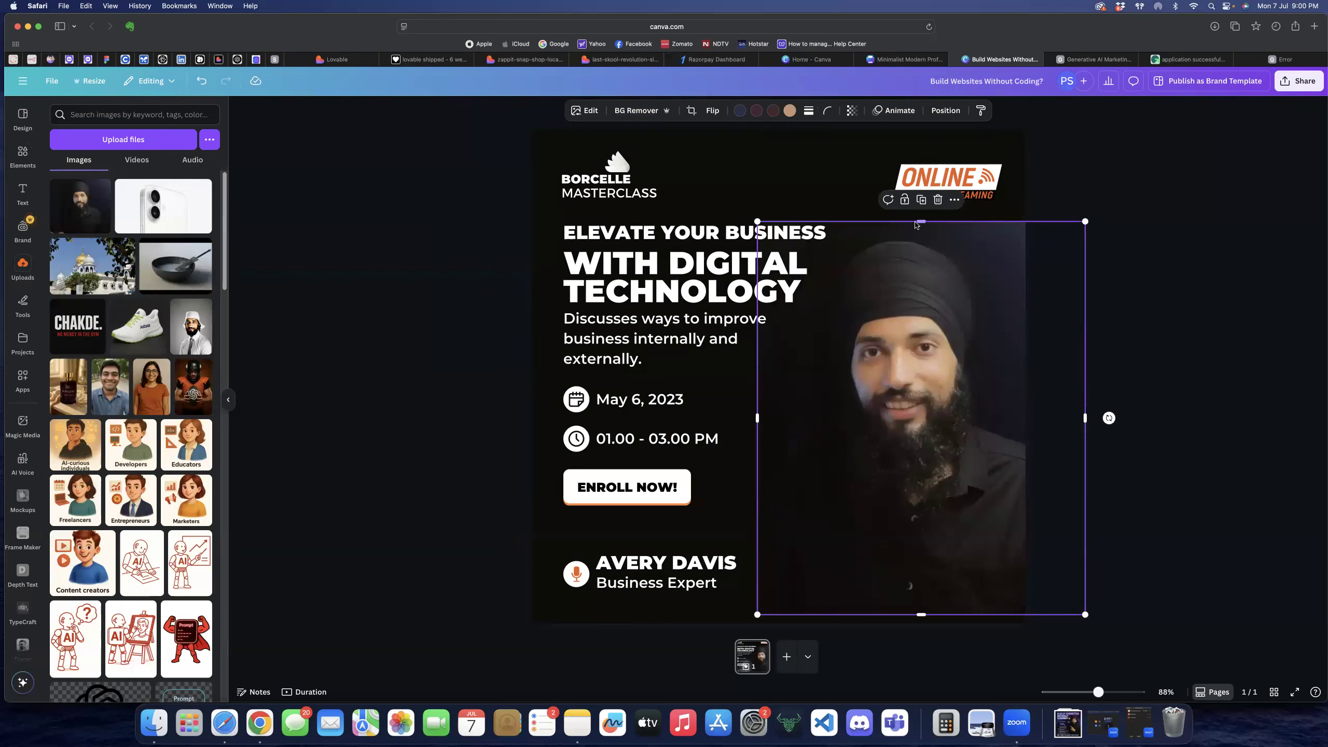
pyautogui.click(954, 199)
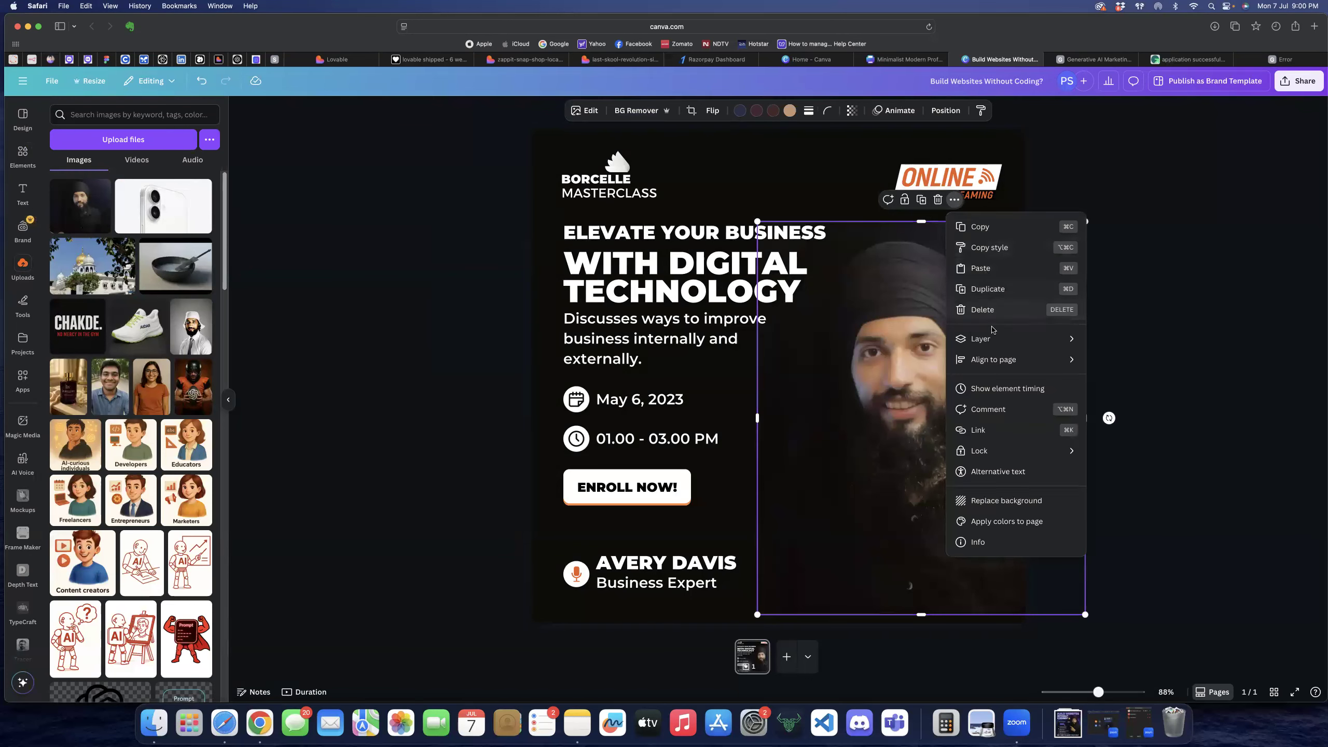
pyautogui.click(860, 459)
pyautogui.click(585, 110)
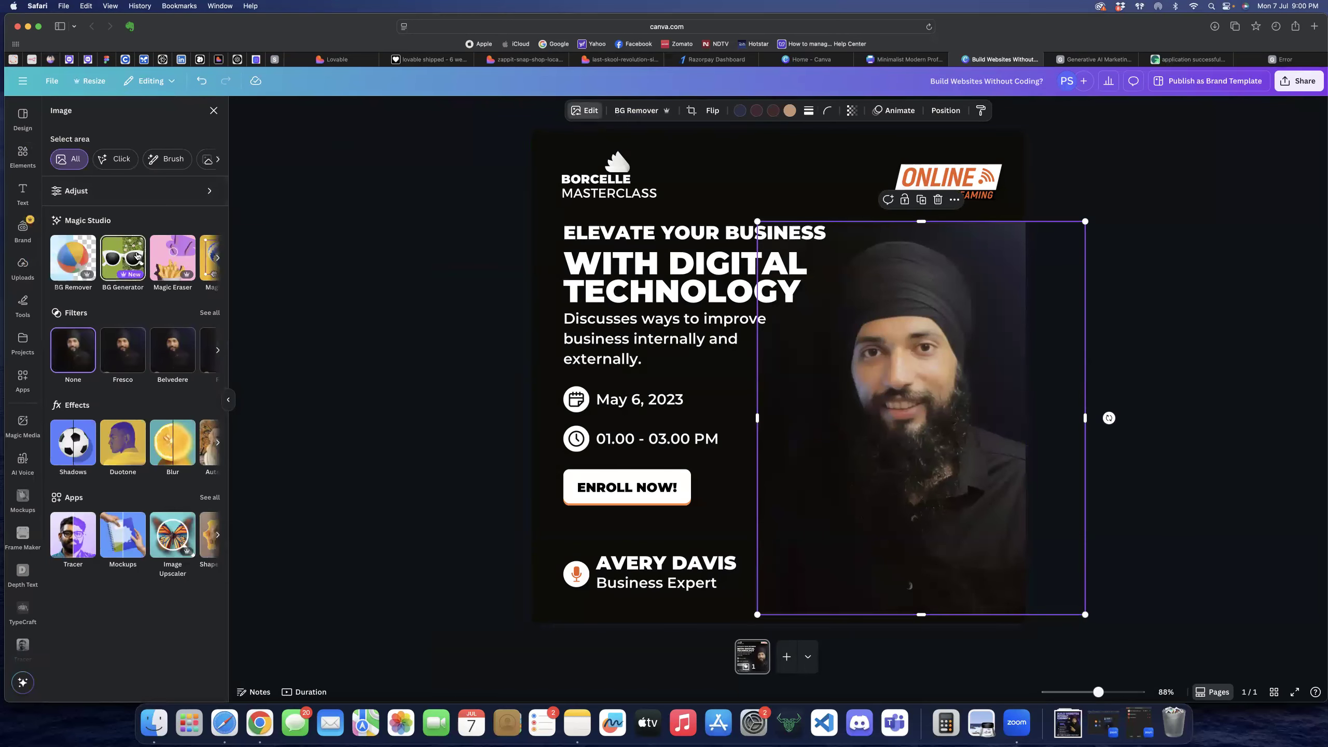
pyautogui.click(218, 258)
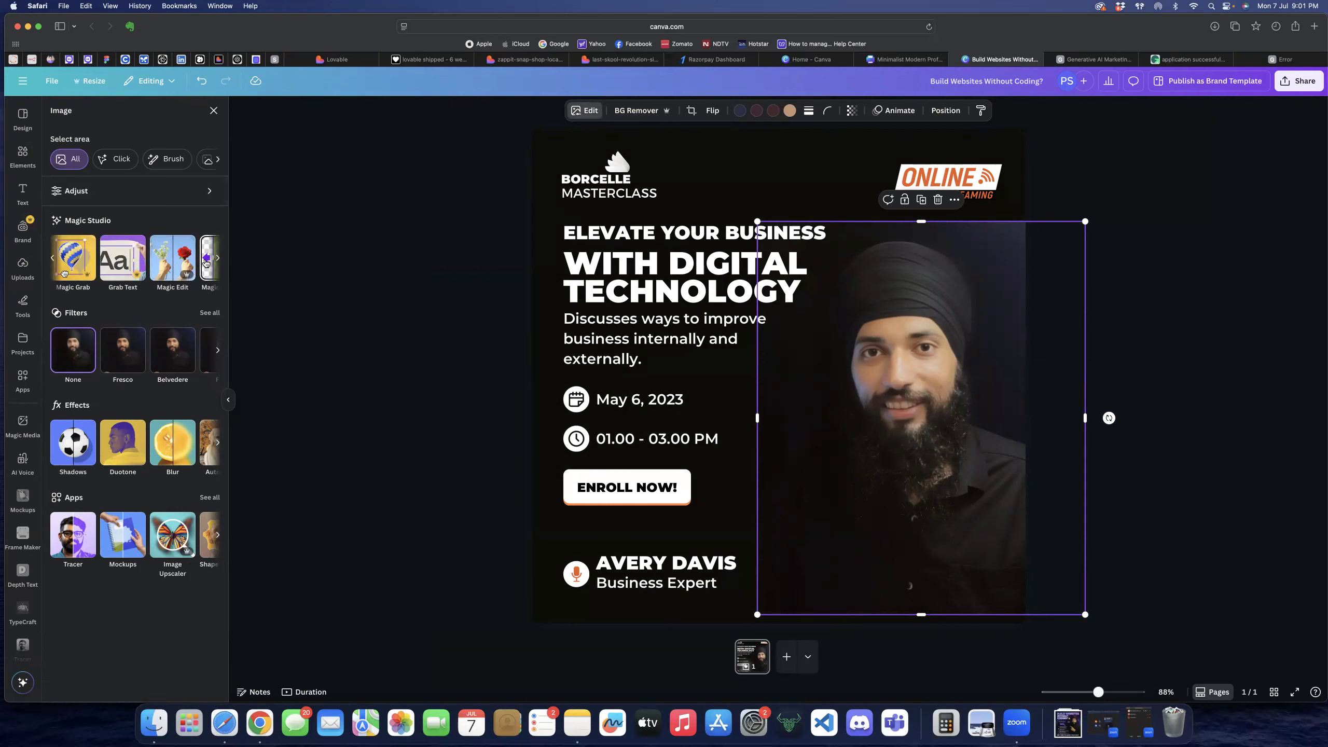
pyautogui.click(218, 259)
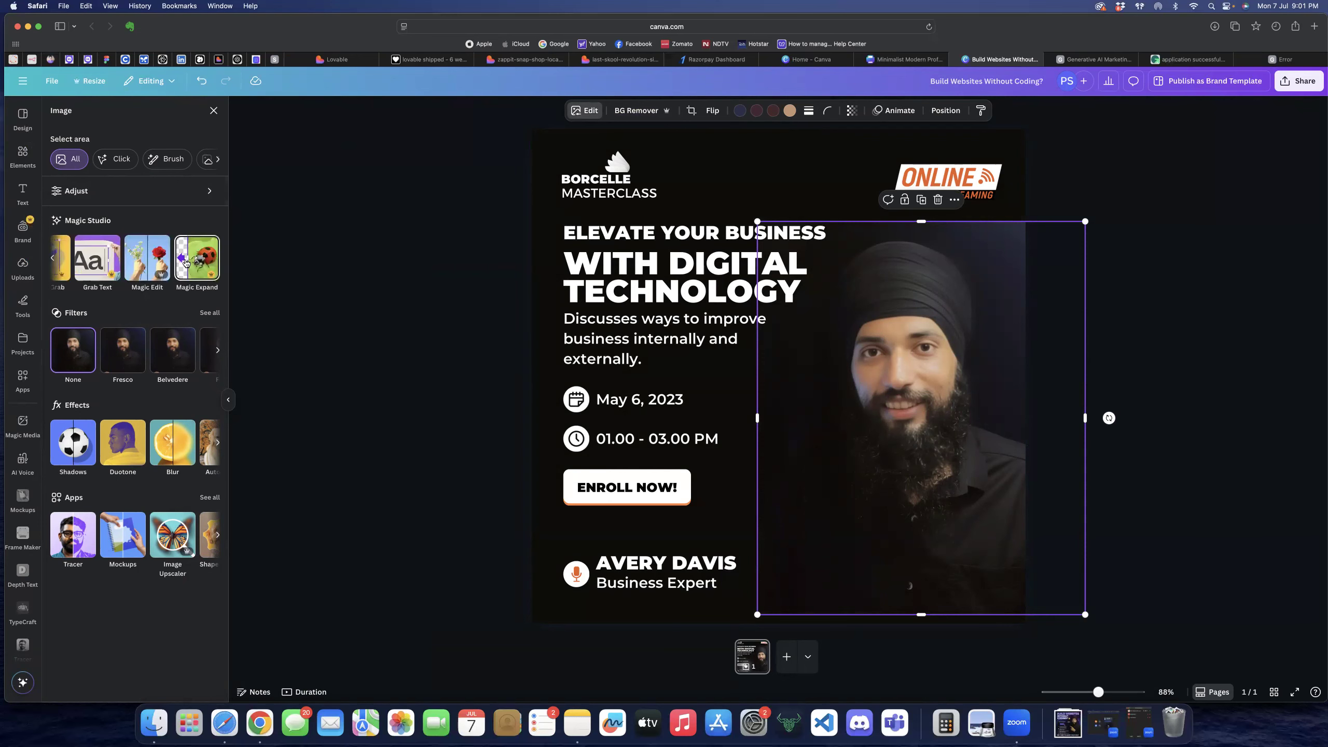
pyautogui.click(192, 261)
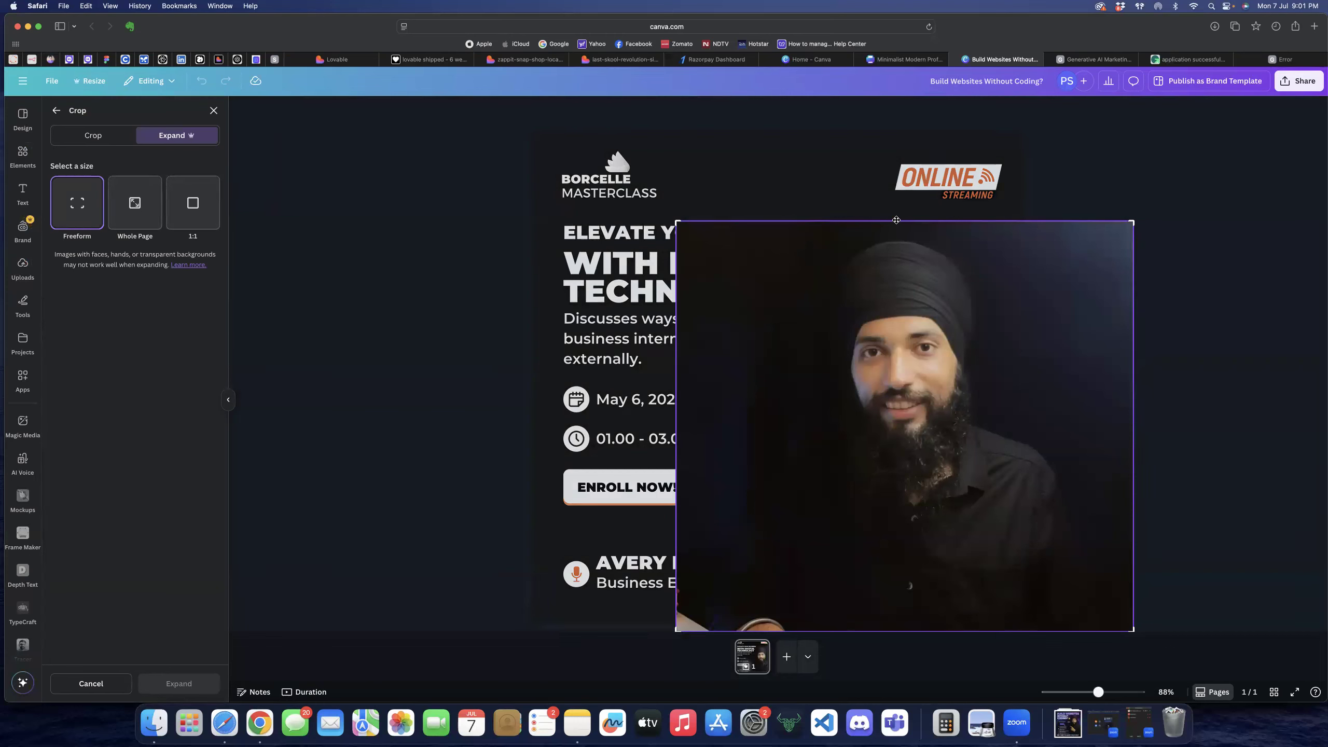
pyautogui.moveTo(898, 212); pyautogui.dragTo(897, 224)
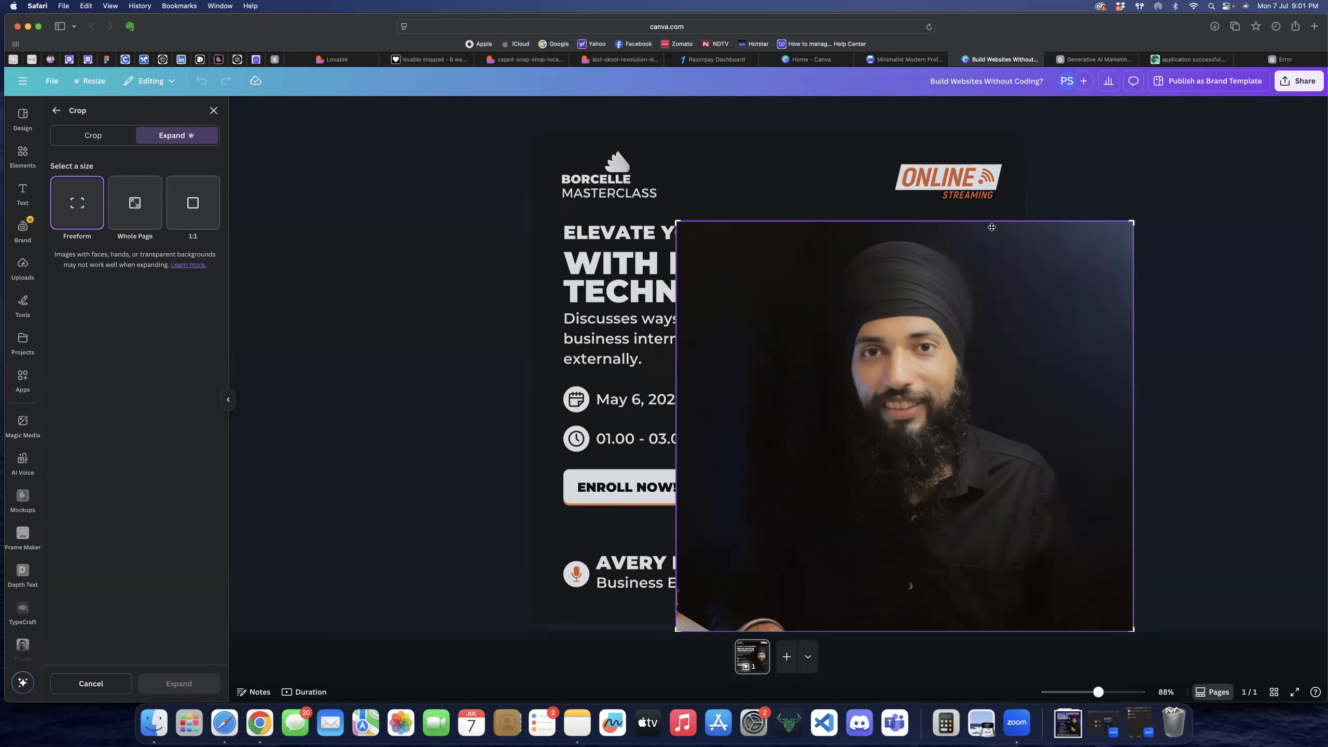
pyautogui.moveTo(1132, 219); pyautogui.dragTo(1130, 127)
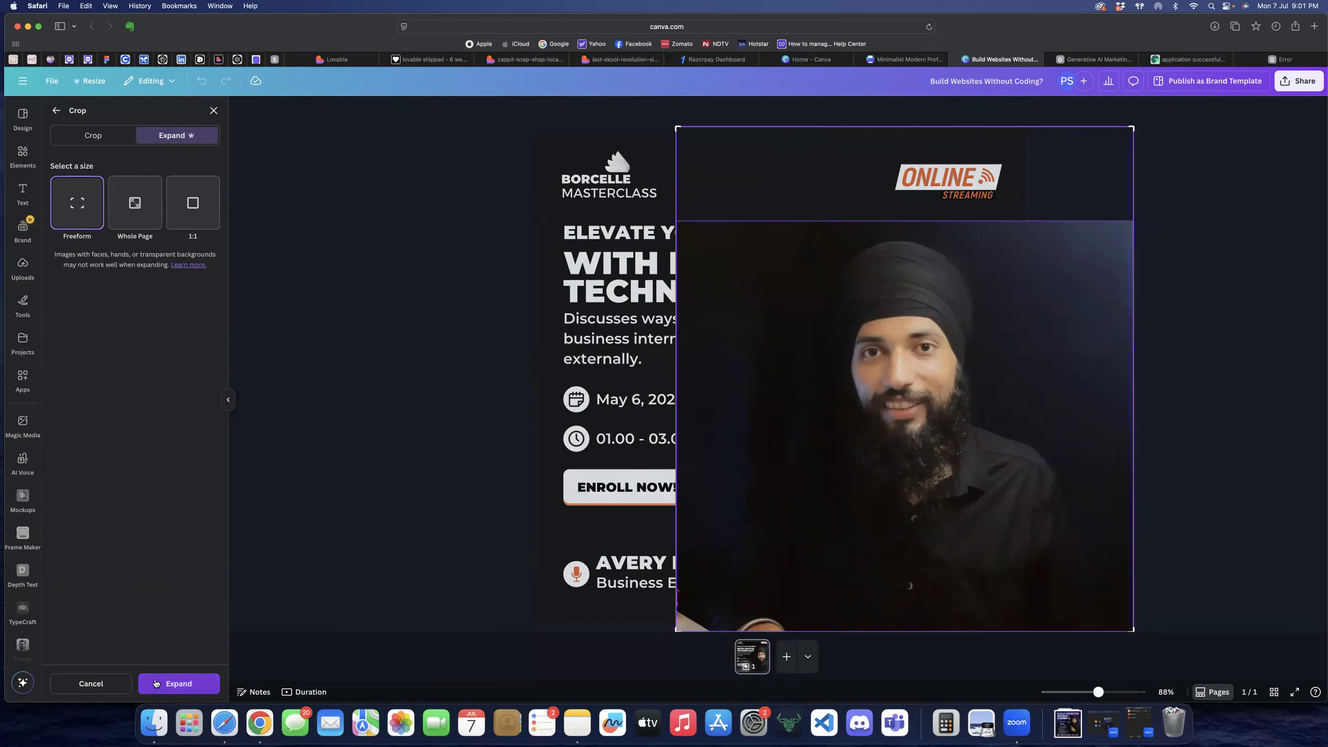
pyautogui.click(156, 685)
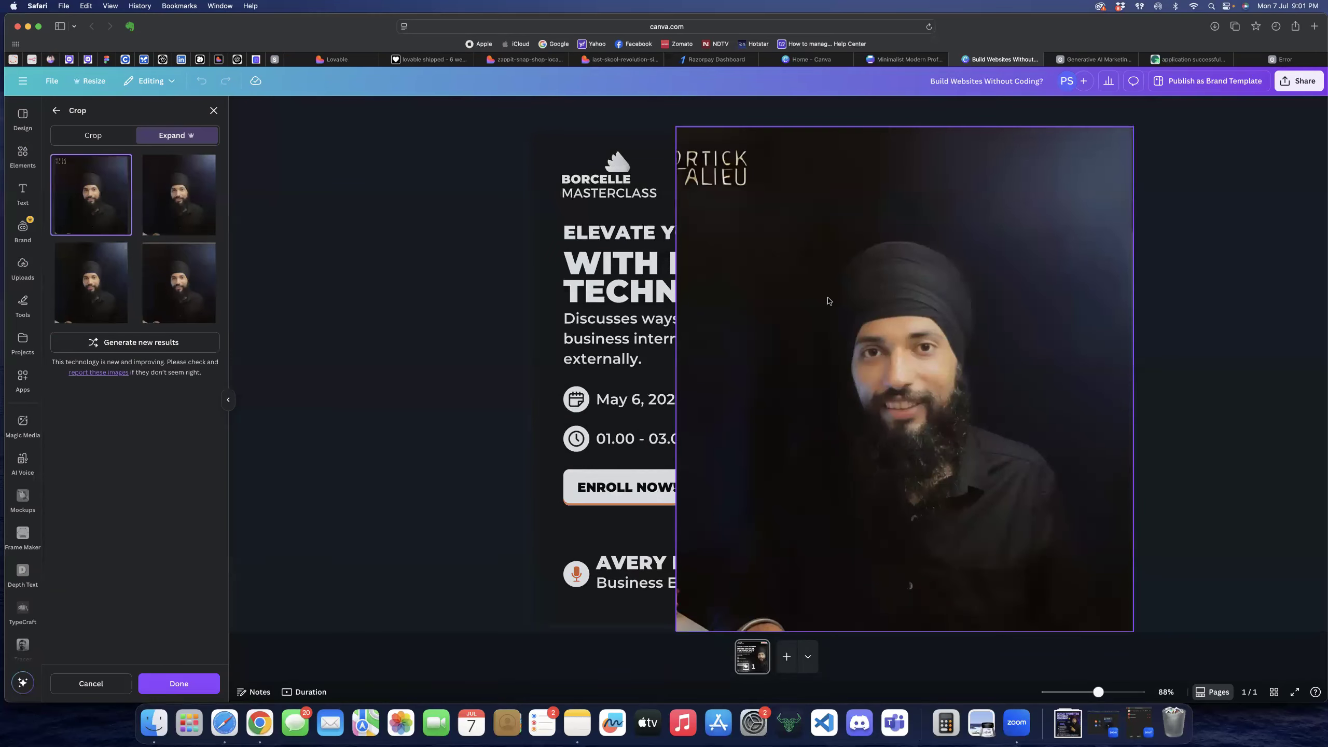
# - Compare the generated photo expansions and apply the second one
pyautogui.click(186, 206)
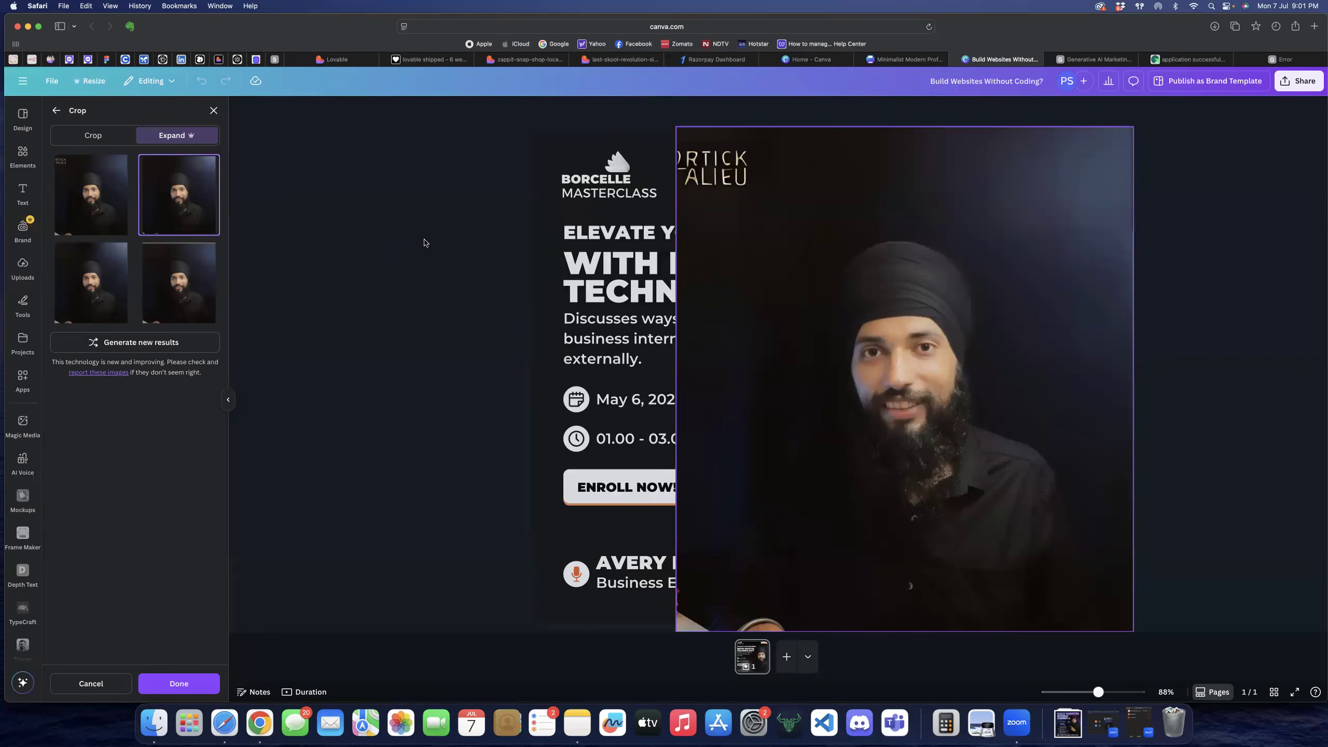
pyautogui.click(200, 286)
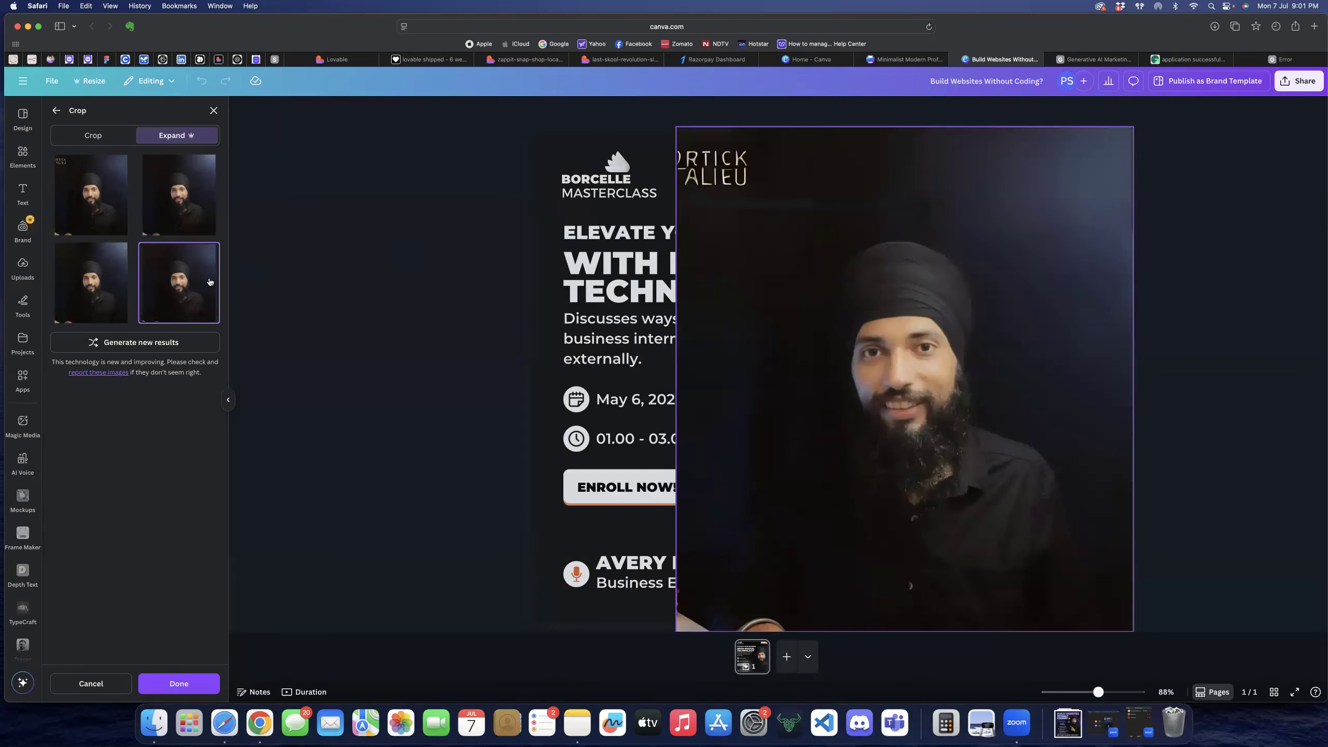
pyautogui.click(170, 198)
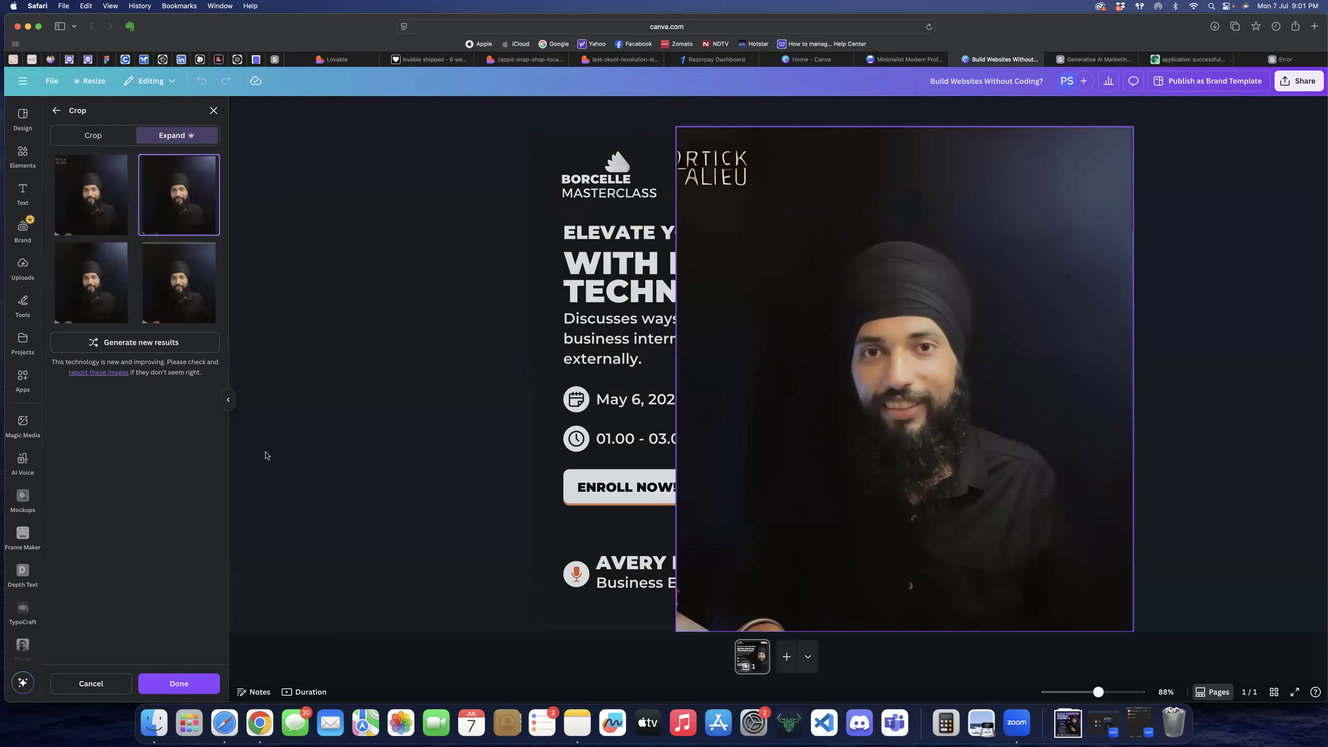
pyautogui.click(179, 684)
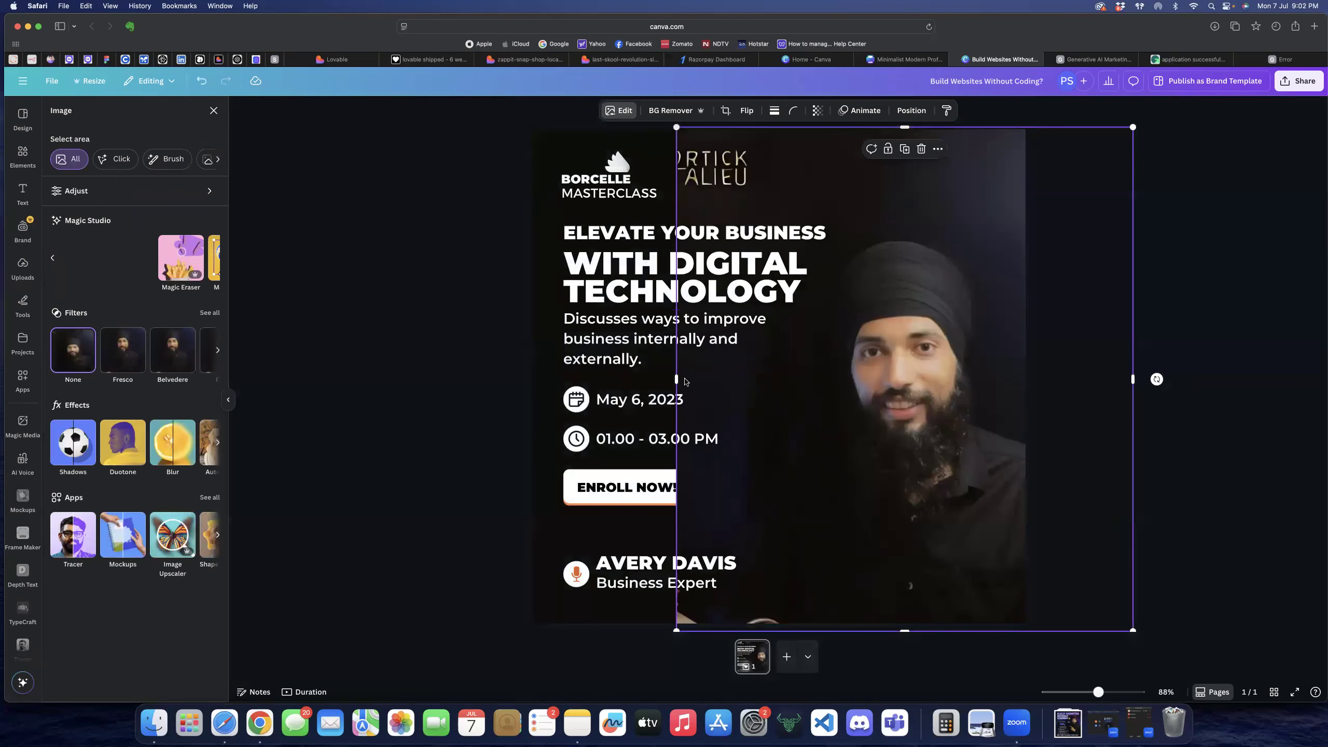
# - Crop the expanded photo's left edge inward past the generated lettering, and deselect the photo
pyautogui.moveTo(678, 383); pyautogui.dragTo(714, 388)
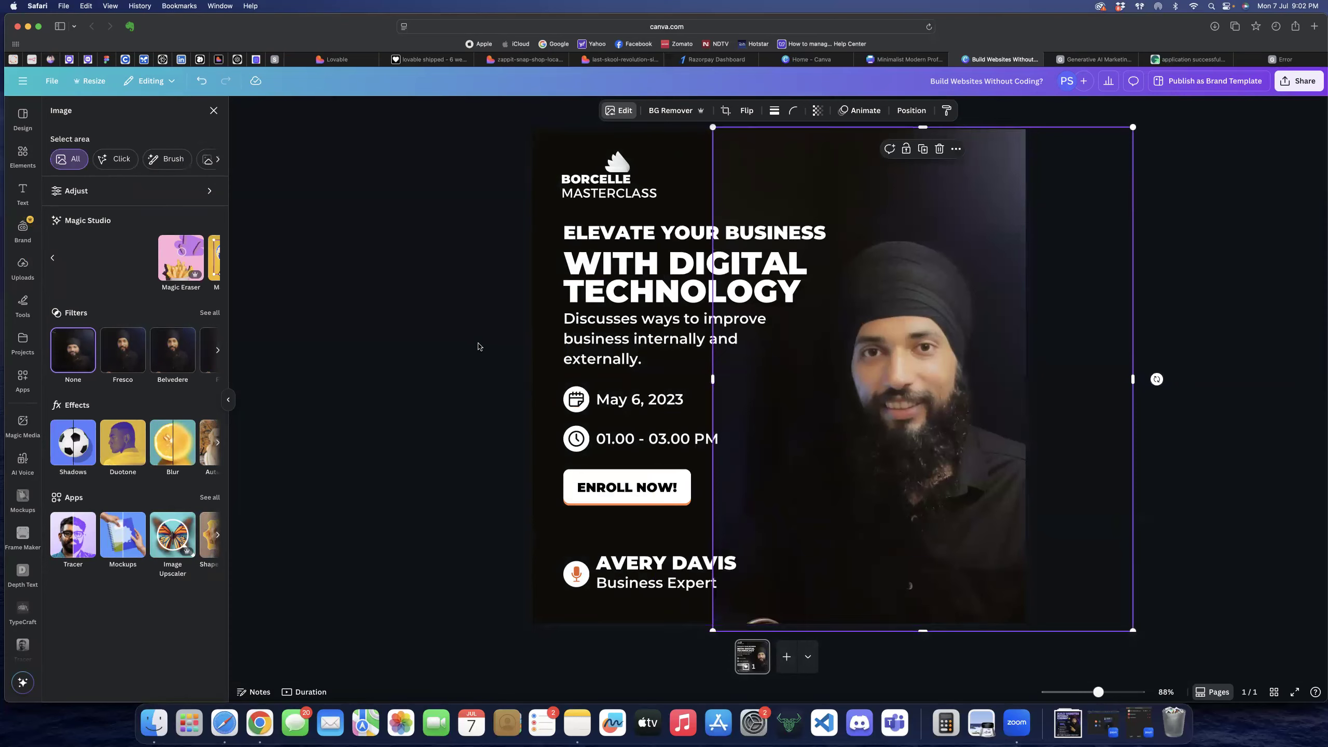
pyautogui.press('Escape')
pyautogui.click(472, 387)
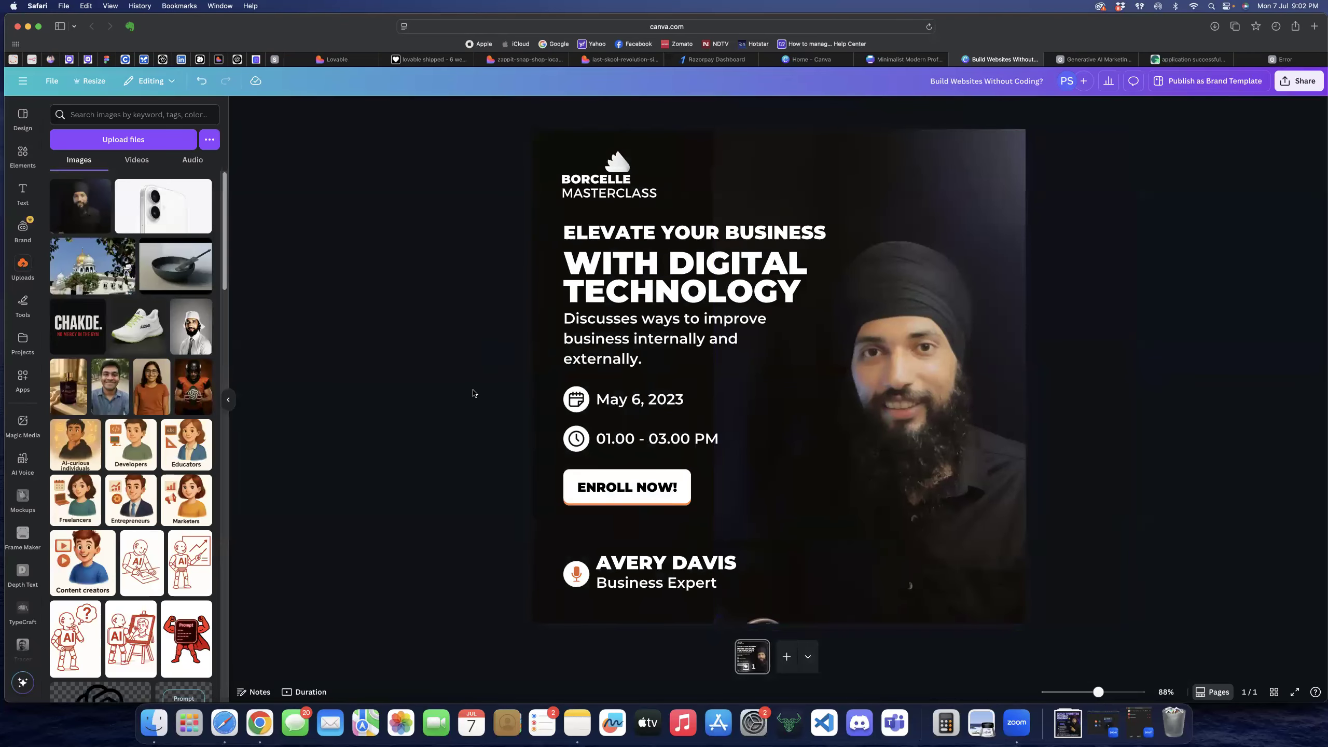
# - Adjust the background's custom solid colour to a very dark brown that blends with the expanded photo
pyautogui.click(663, 163)
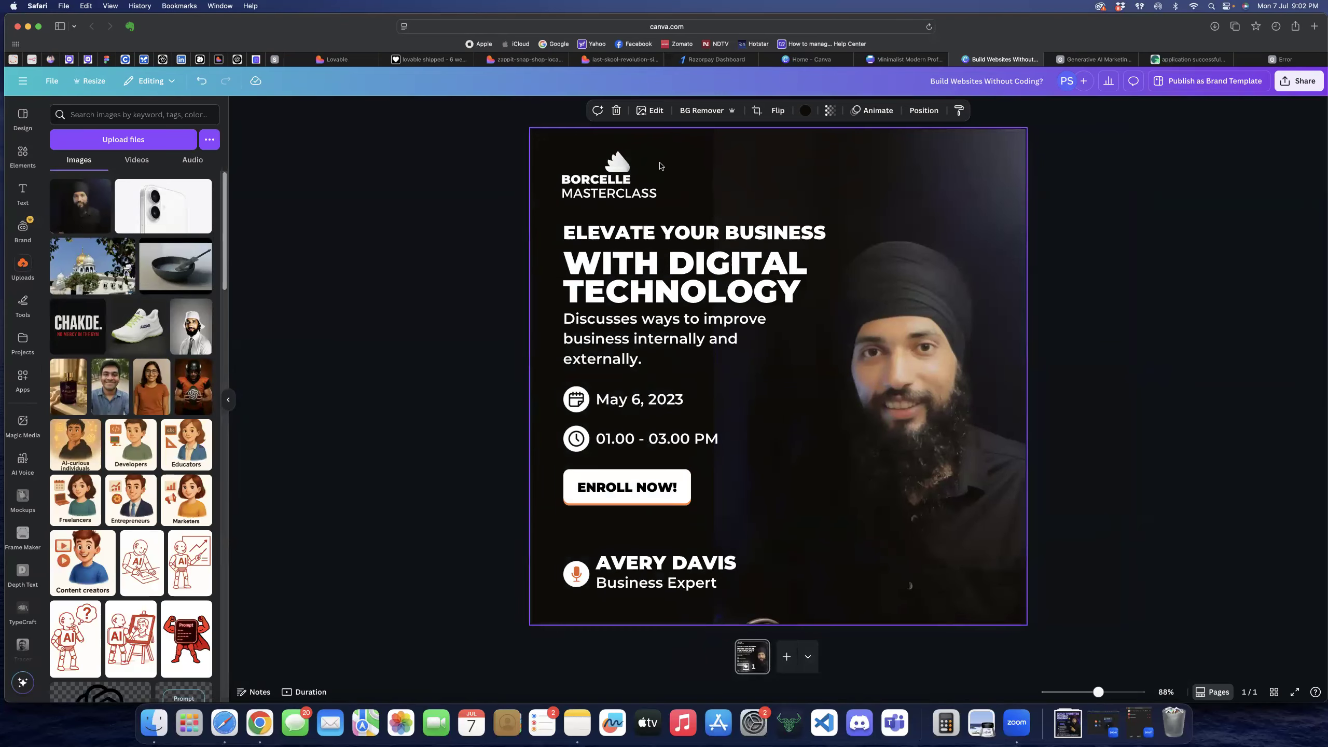
pyautogui.click(805, 110)
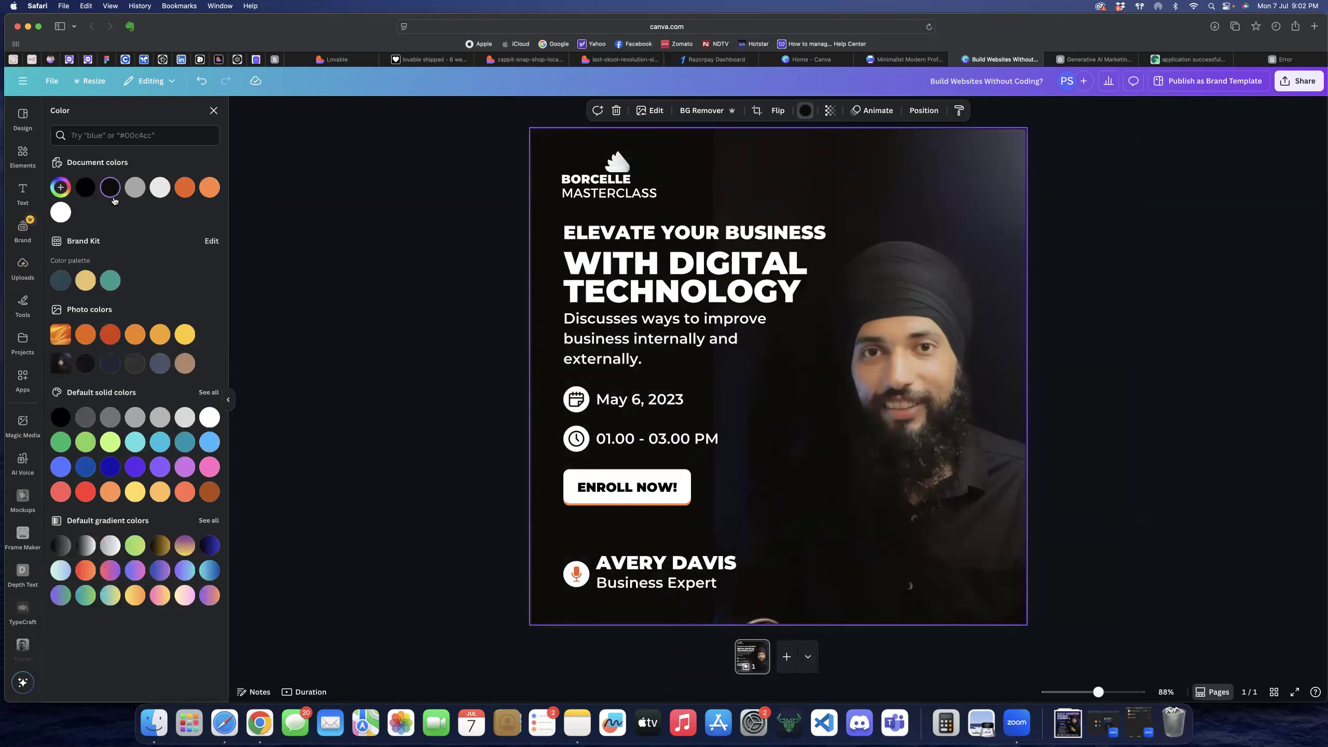
pyautogui.click(63, 191)
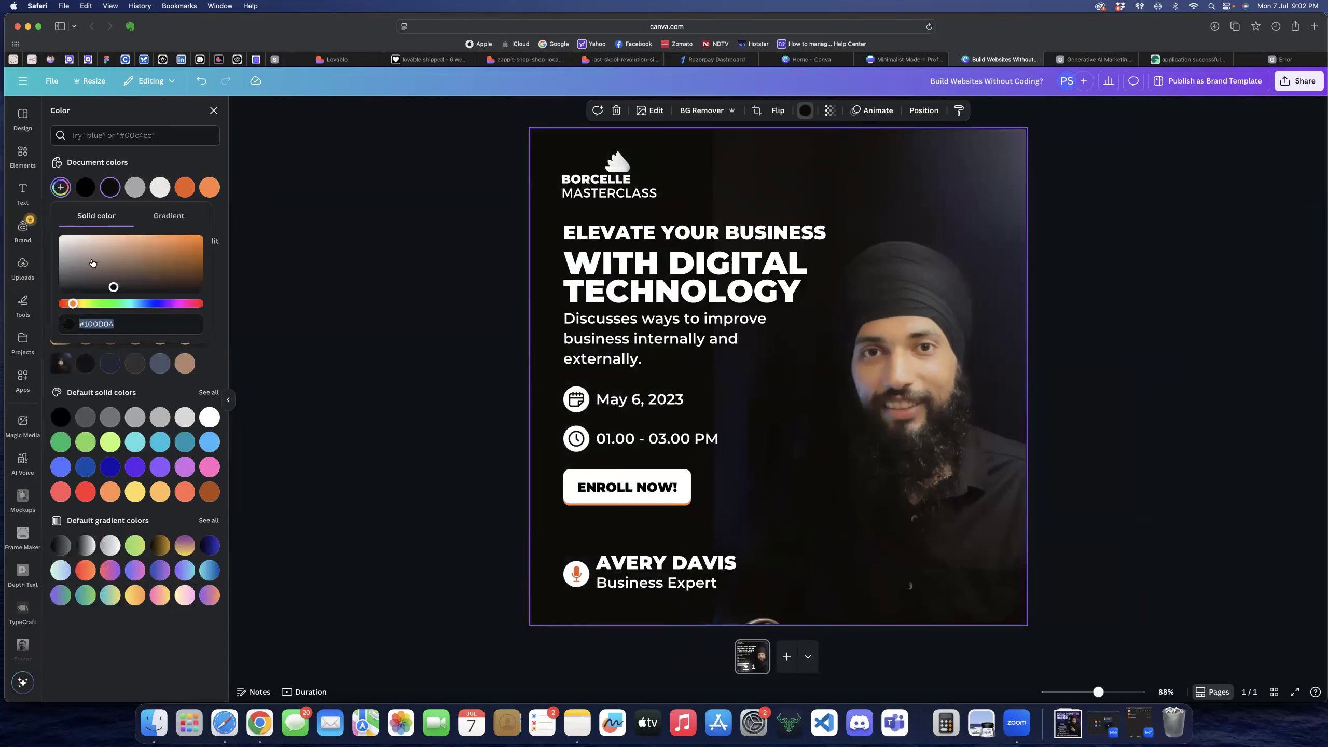
pyautogui.click(114, 284)
pyautogui.click(114, 285)
pyautogui.click(115, 285)
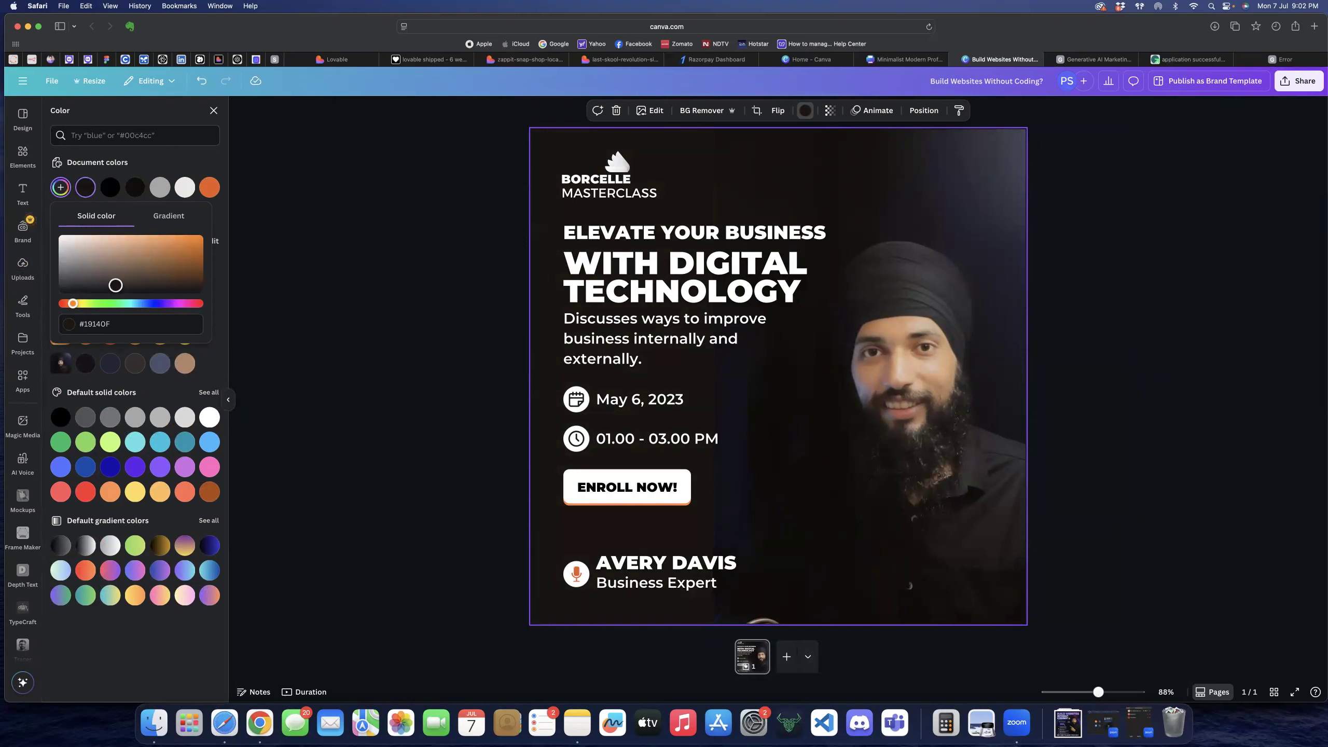
pyautogui.click(116, 286)
pyautogui.press('Escape')
pyautogui.press('Escape')
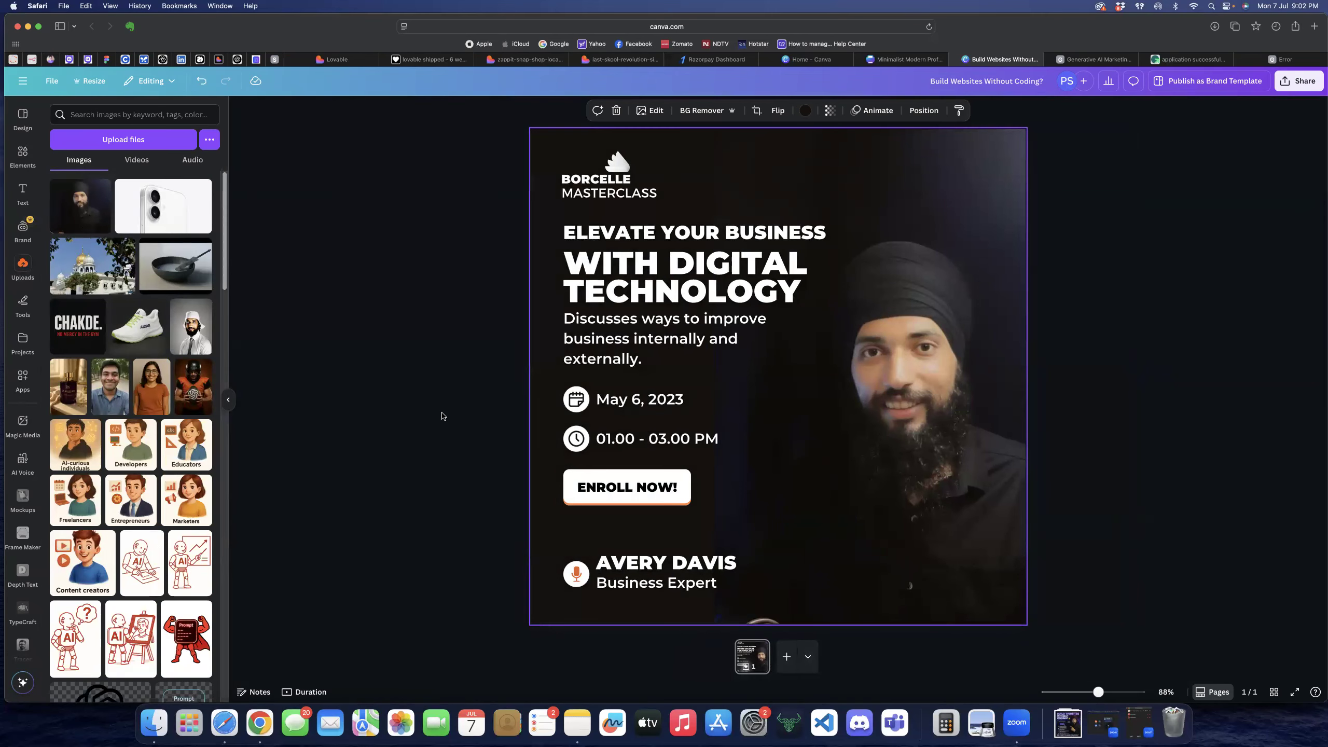
pyautogui.click(424, 443)
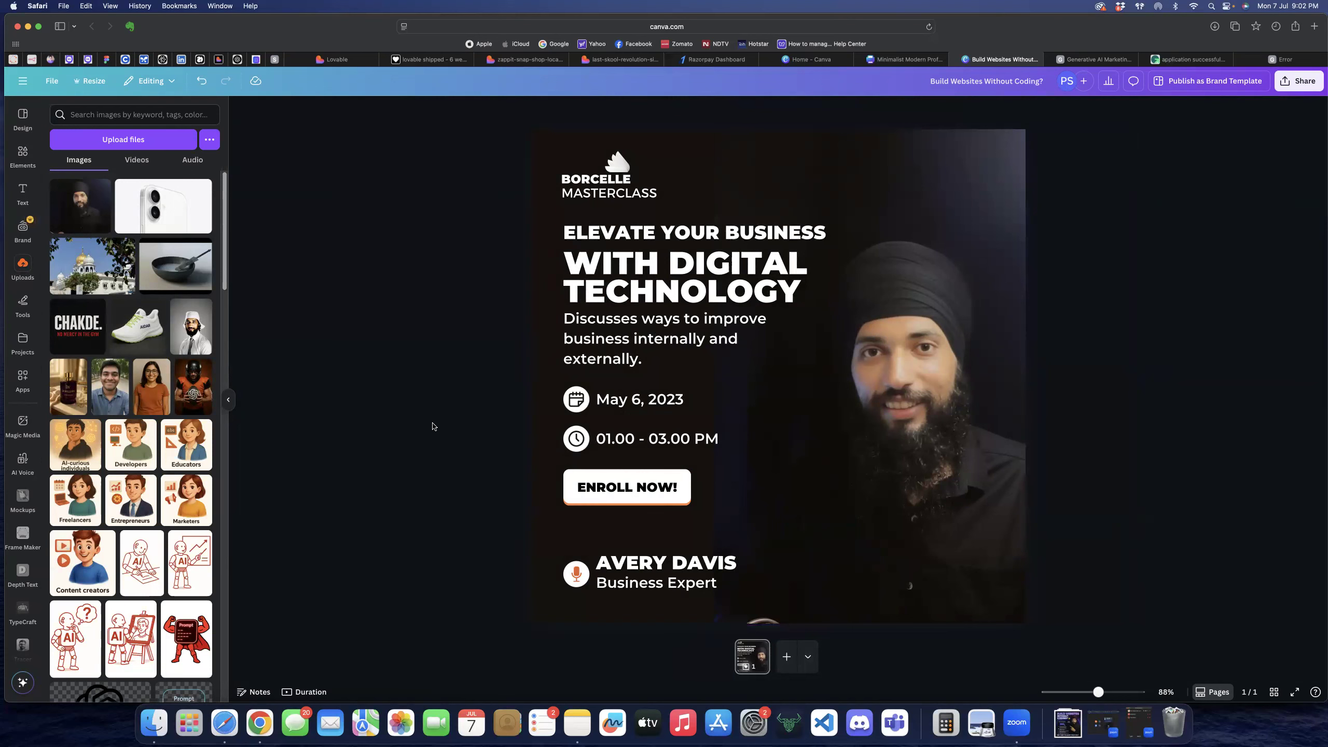
# - Lock only the speaker photo's position, and test the lock by selecting across the design
pyautogui.rightClick(932, 313)
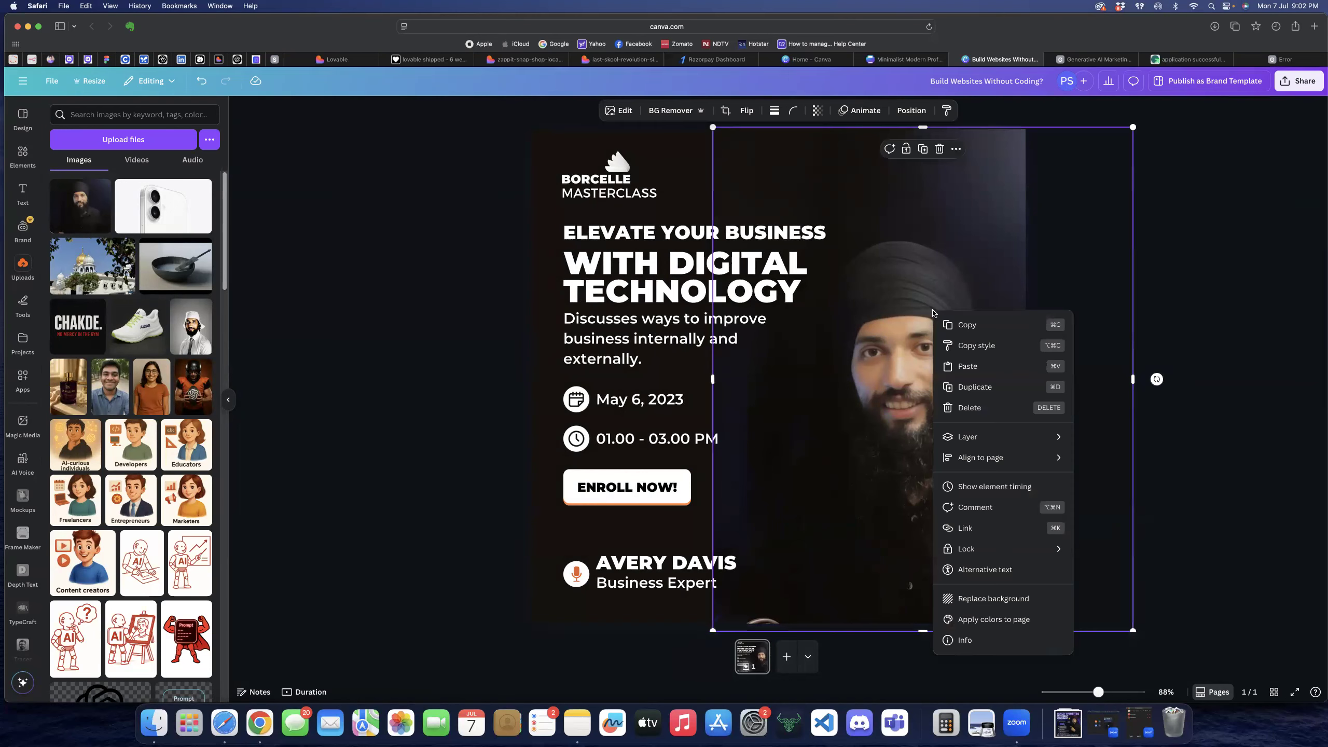
pyautogui.click(907, 150)
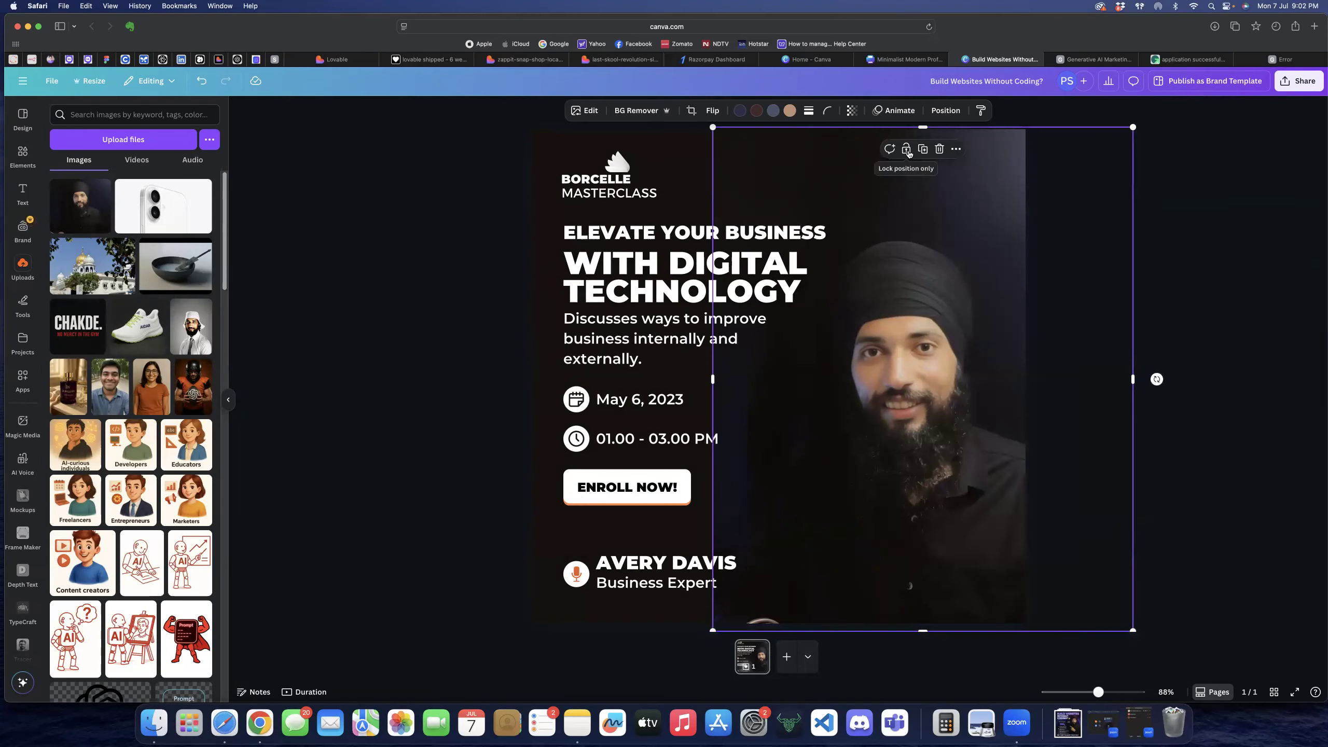
pyautogui.click(907, 149)
pyautogui.click(445, 347)
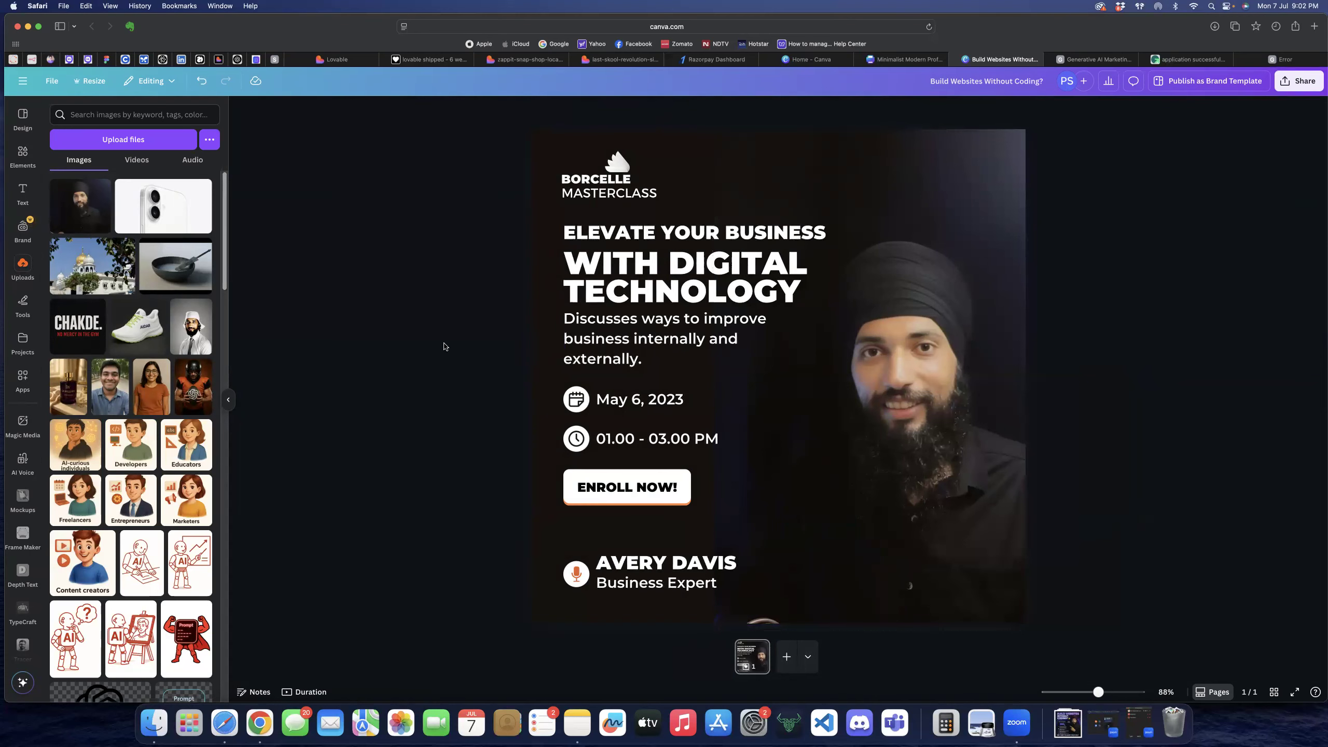
pyautogui.moveTo(485, 157); pyautogui.dragTo(785, 655)
pyautogui.press('Escape')
pyautogui.click(964, 383)
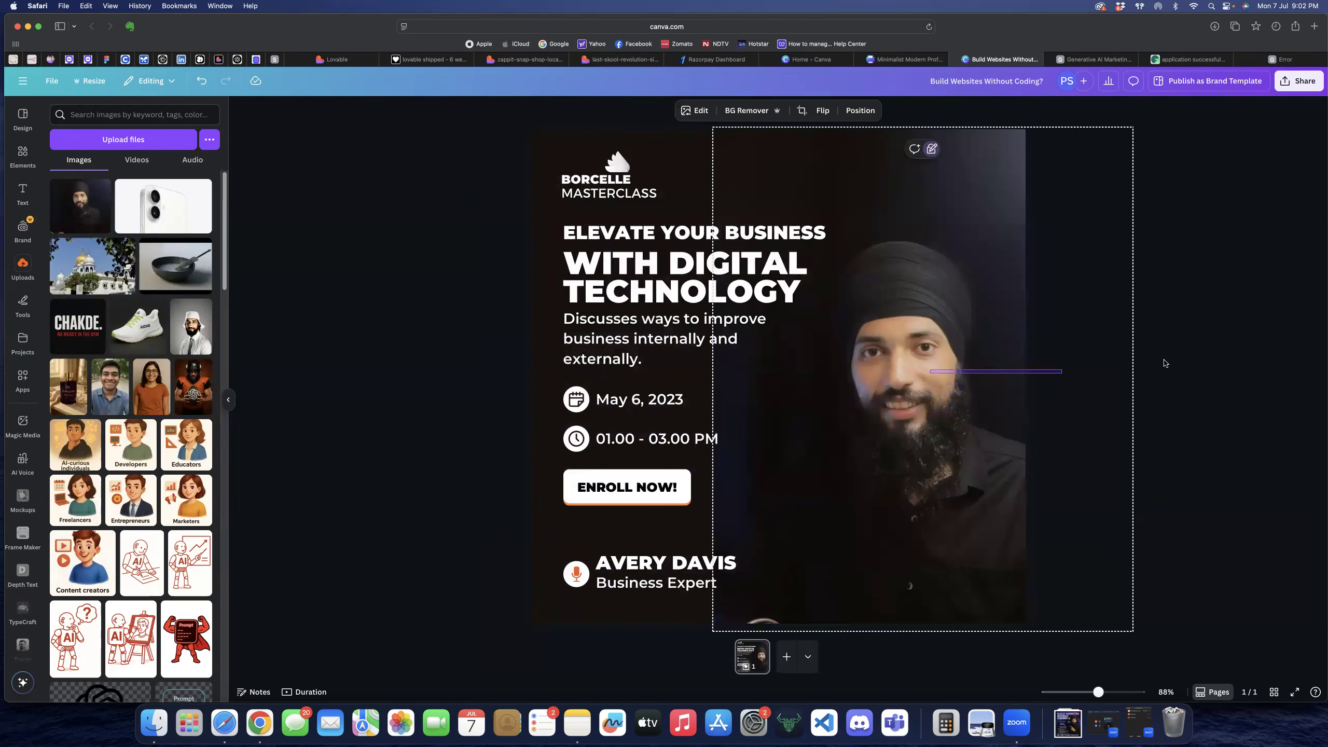
pyautogui.press('Escape')
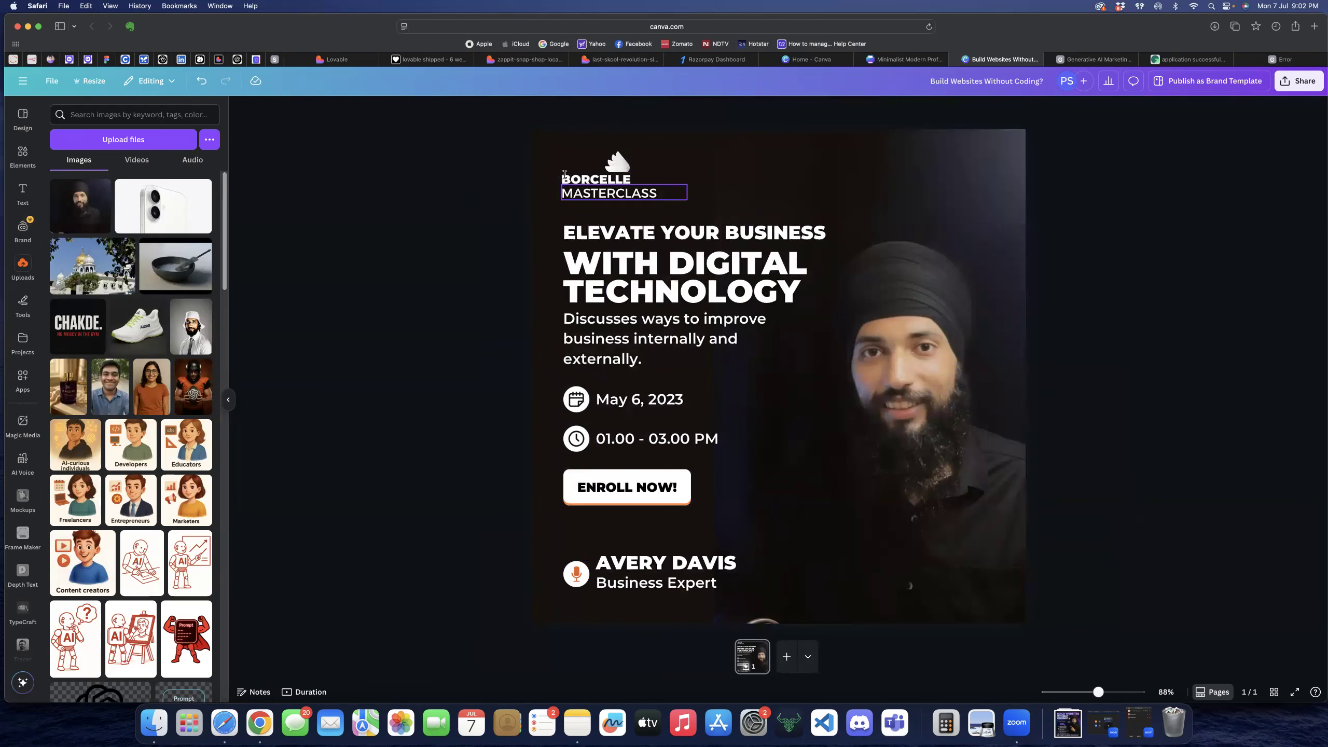
# - Replace the two logo text lines BORCELLE and MASTERCLASS with "THE" and "LAST SKOOL"
pyautogui.doubleClick(597, 179)
pyautogui.write('THE')
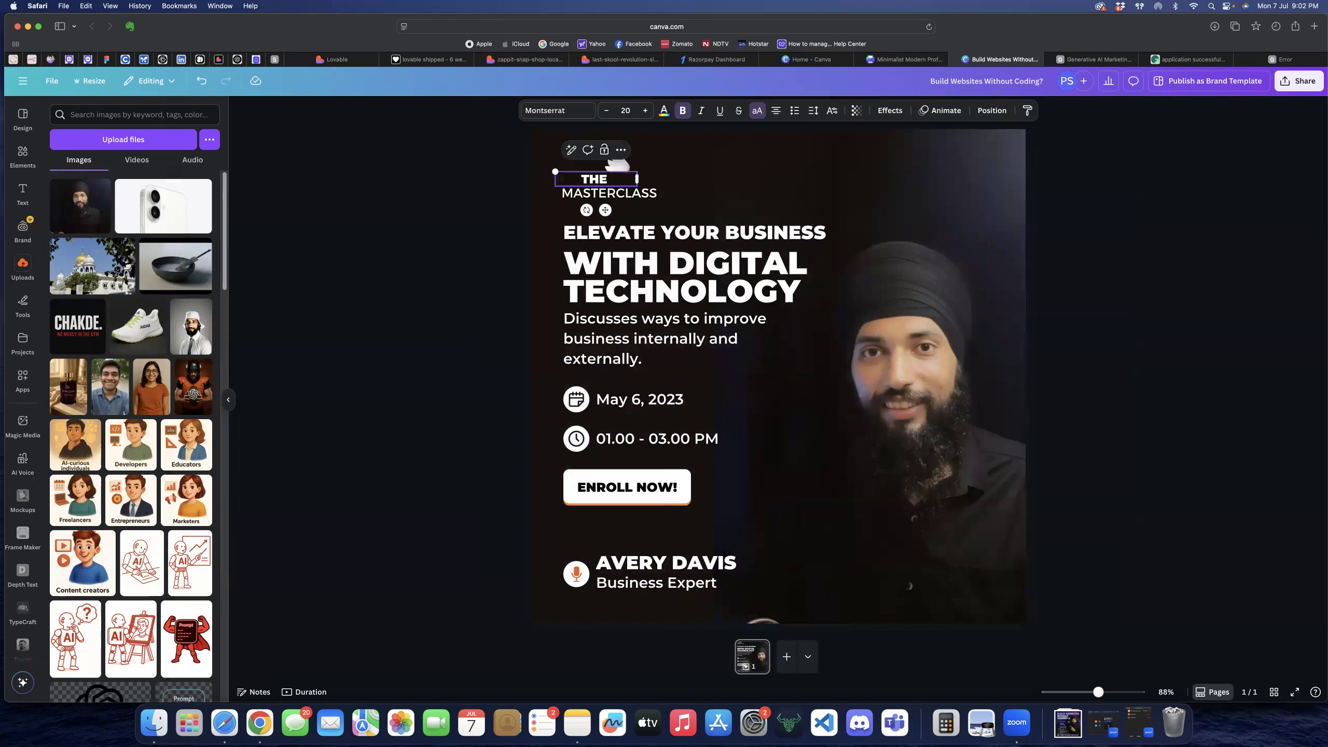
pyautogui.doubleClick(609, 192)
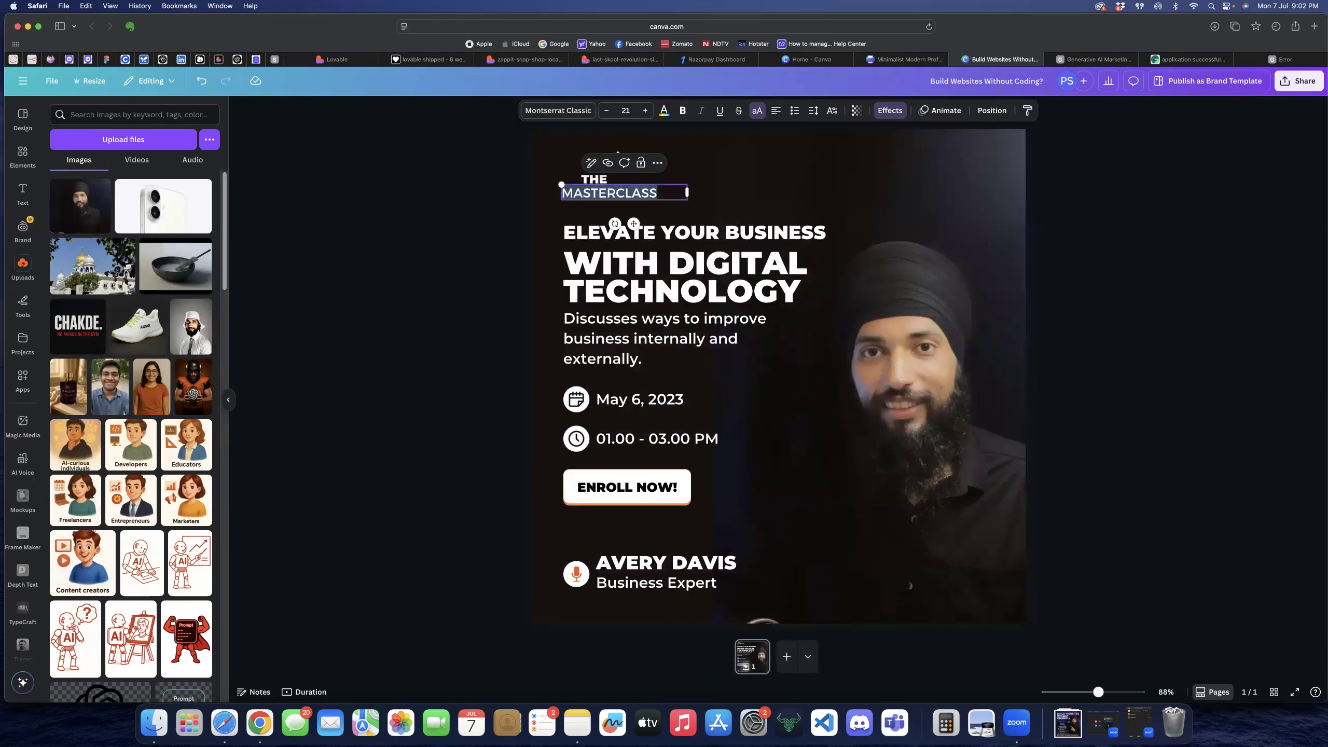
pyautogui.write('LAST SKOOL')
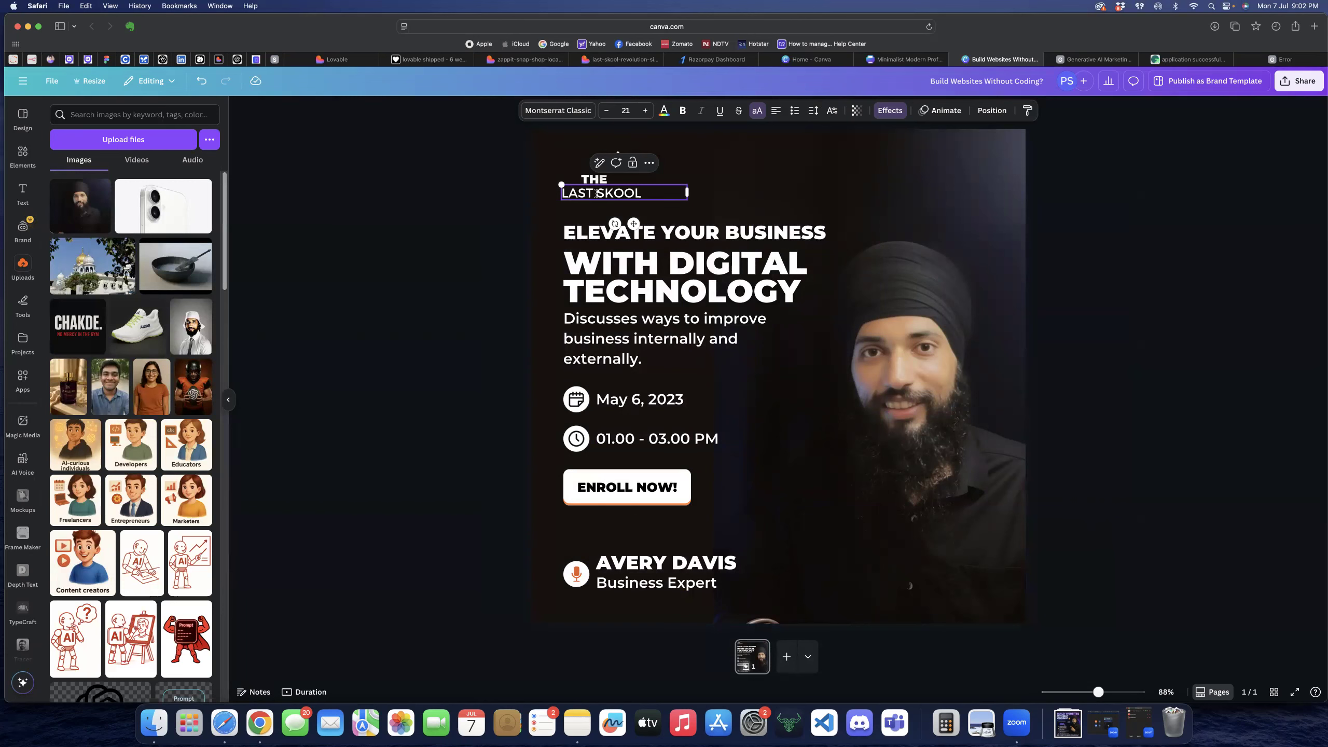
# - Align the LAST SKOOL line with THE, narrow its text box to fit, and move the logo icon directly above THE
pyautogui.click(509, 206)
pyautogui.moveTo(577, 193); pyautogui.dragTo(598, 193)
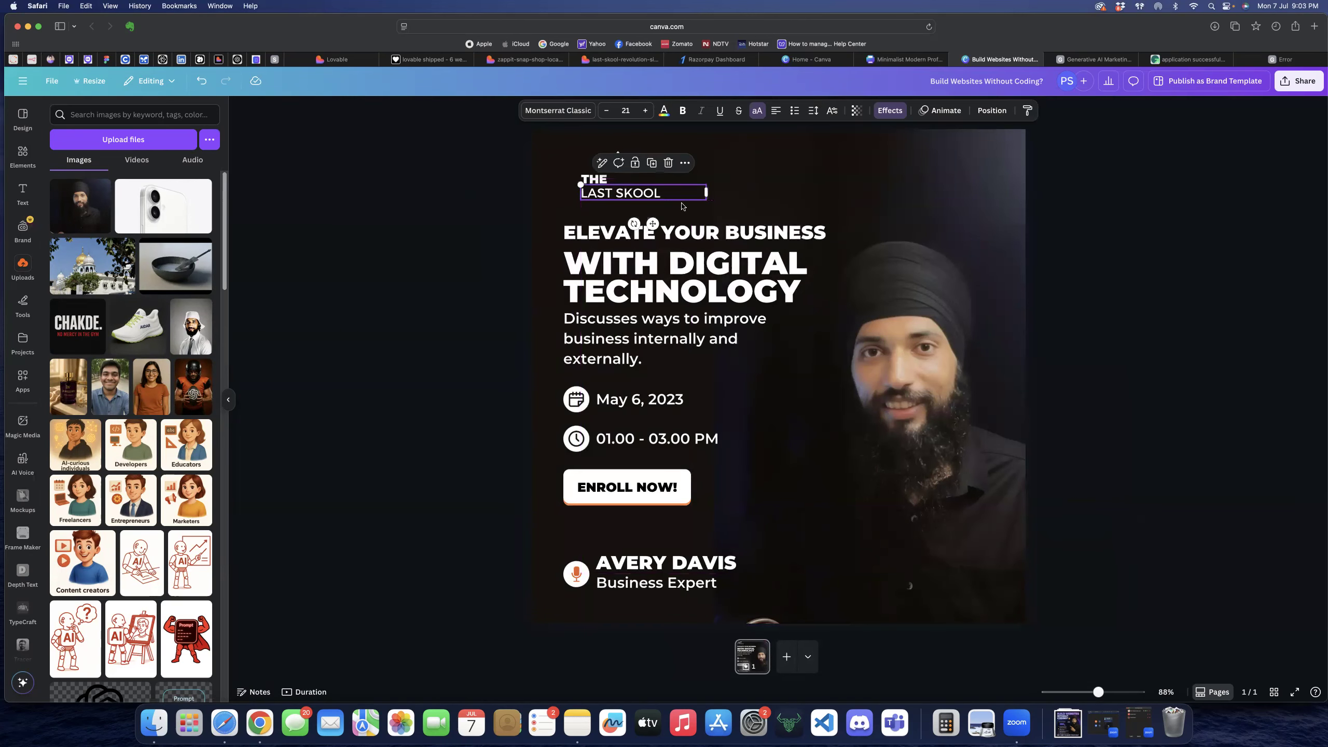
pyautogui.moveTo(705, 195); pyautogui.dragTo(666, 194)
pyautogui.moveTo(601, 156); pyautogui.dragTo(580, 152)
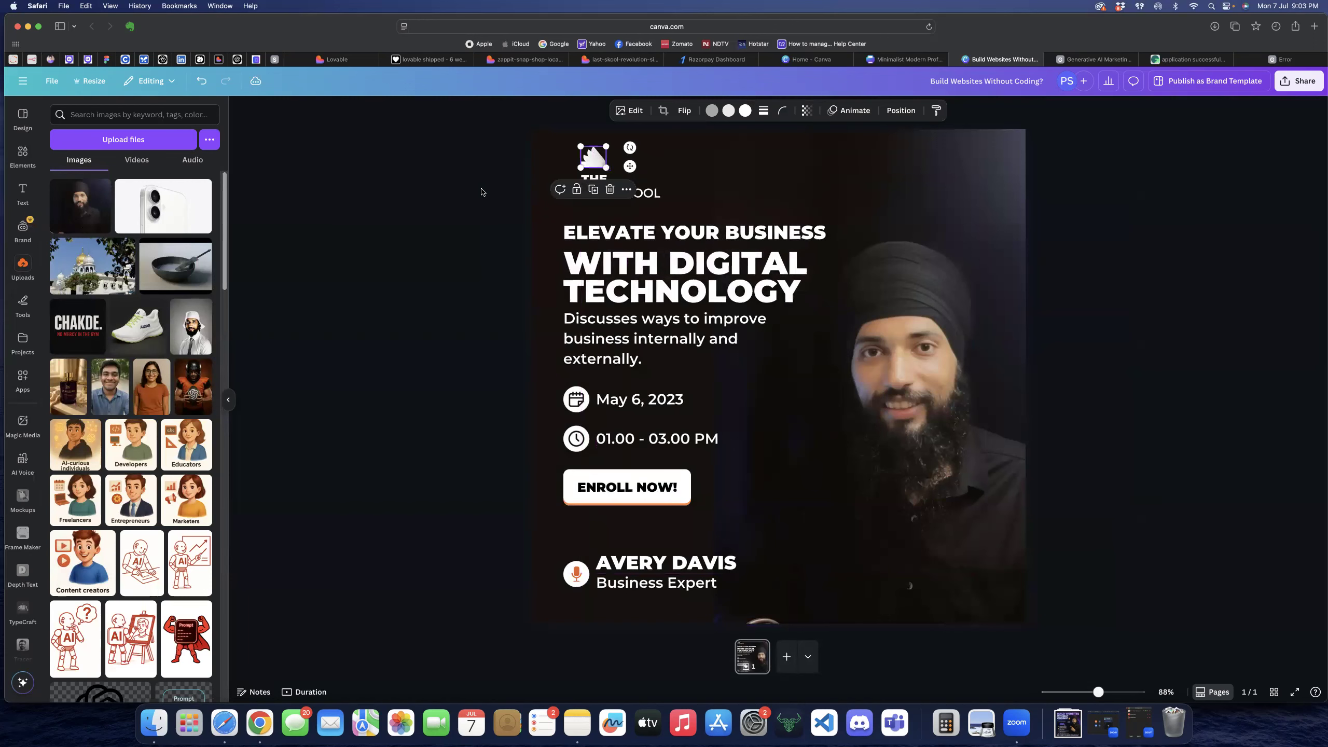
pyautogui.click(501, 206)
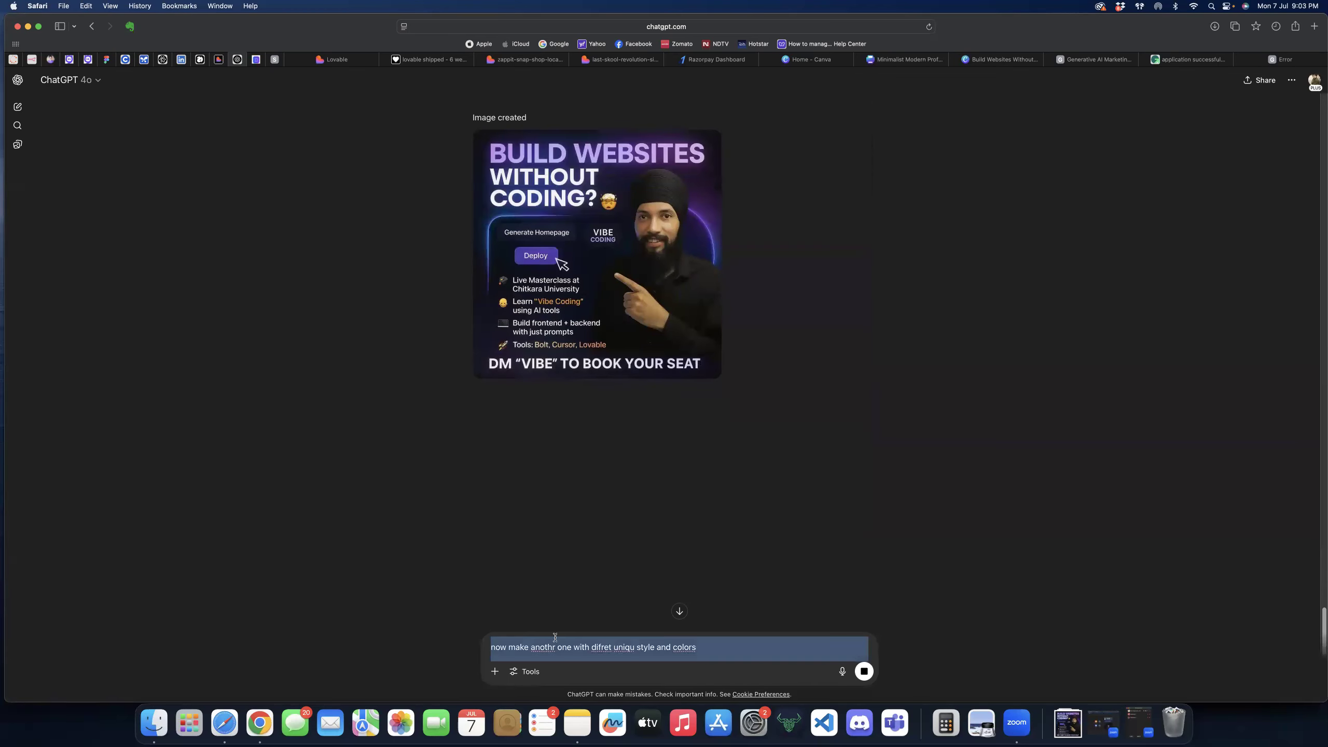
# - Switch to ChatGPT, reload the stalled conversation, and send the prompt "now make anothr one with difret uniqu style and colors"
pyautogui.press('super+a')
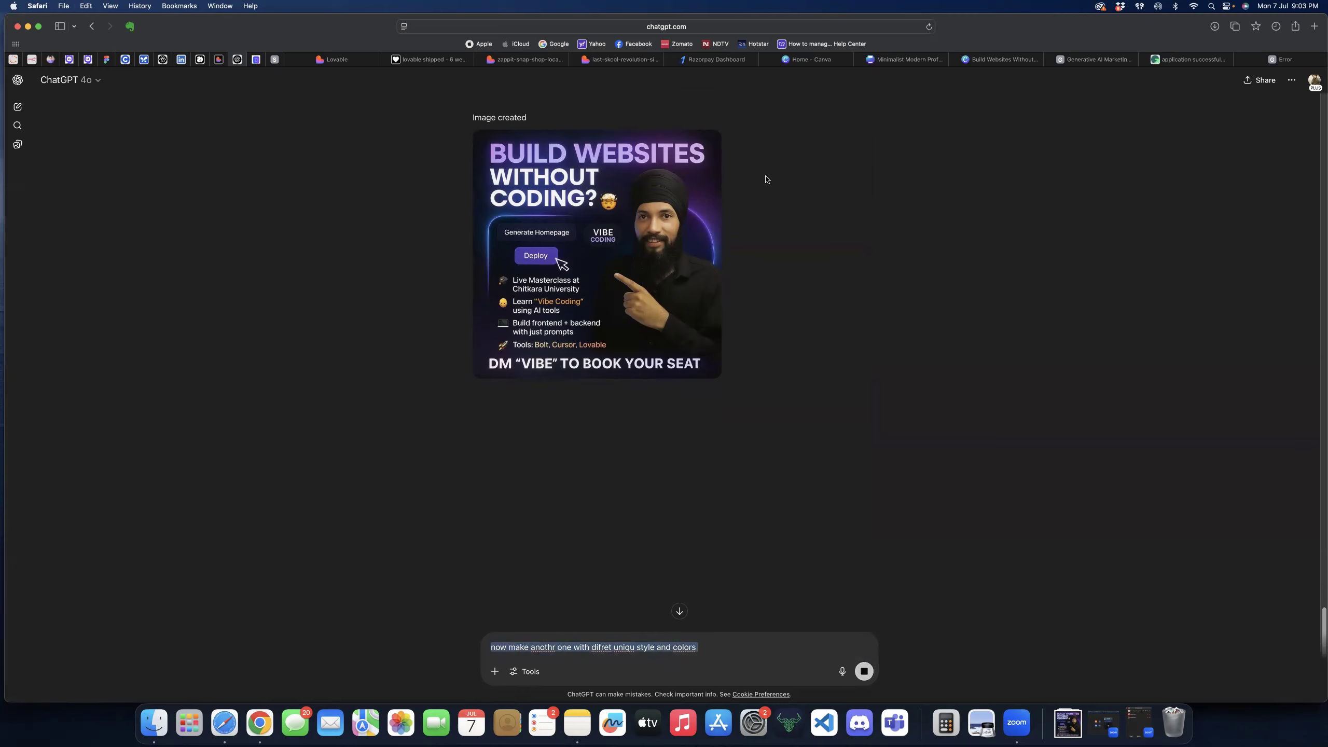
pyautogui.click(929, 26)
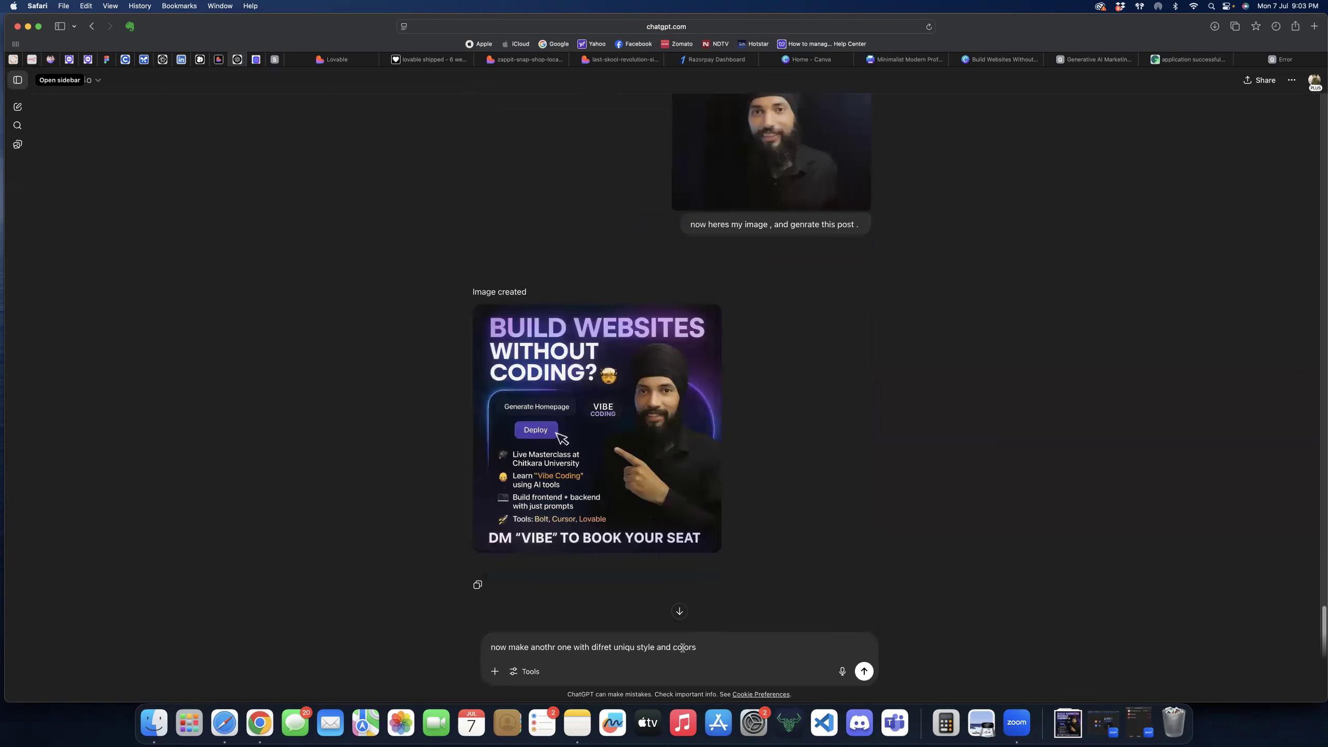
pyautogui.click(864, 672)
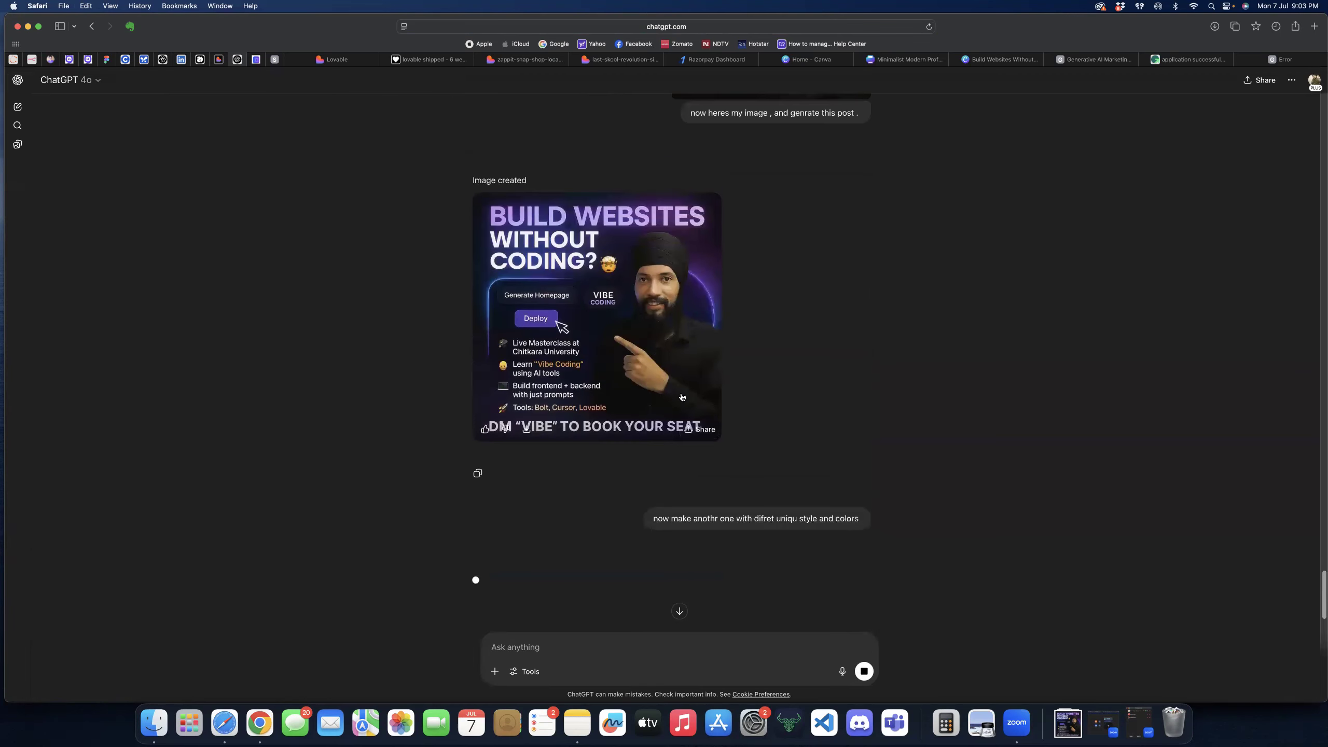
# - Review the Vibe Coder Masterclass post strategy in the conversation, including hook text, value bullets and call to action, and return to the generating image
pyautogui.scroll(10, 681, 396)
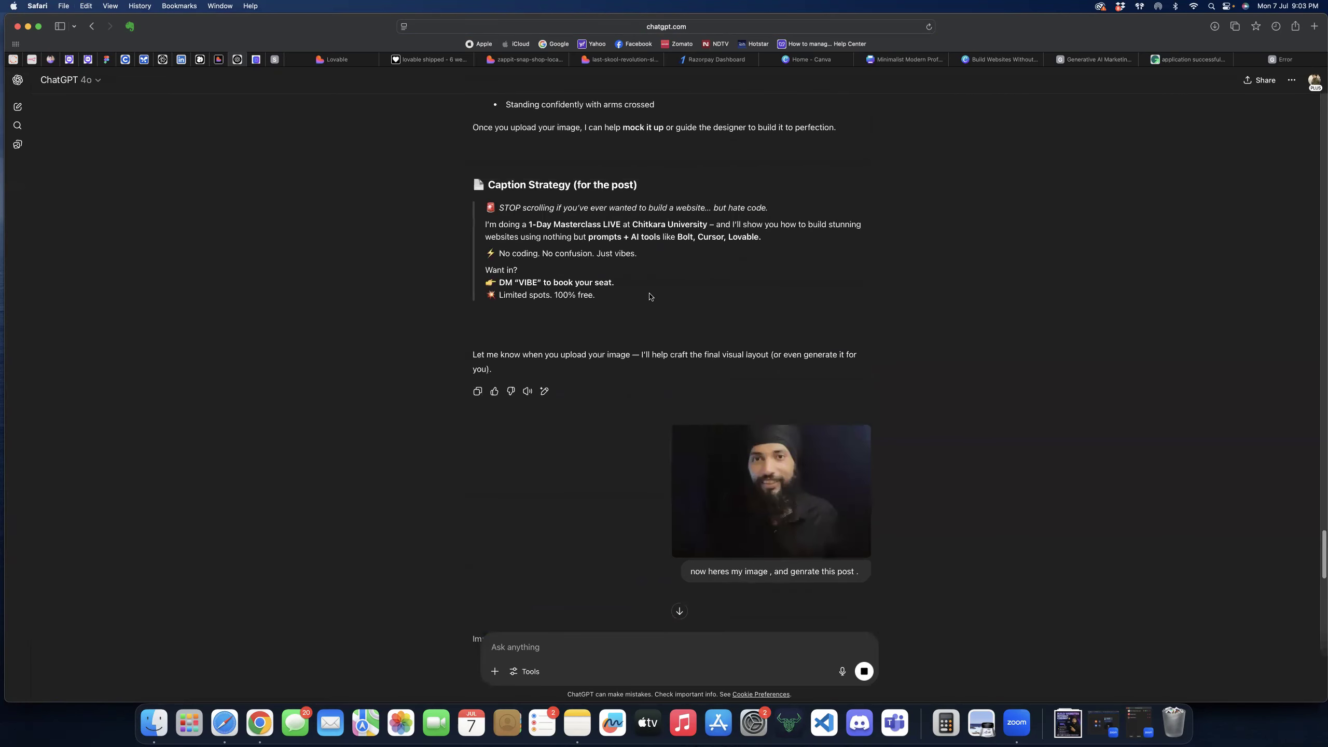
pyautogui.scroll(3, 645, 323)
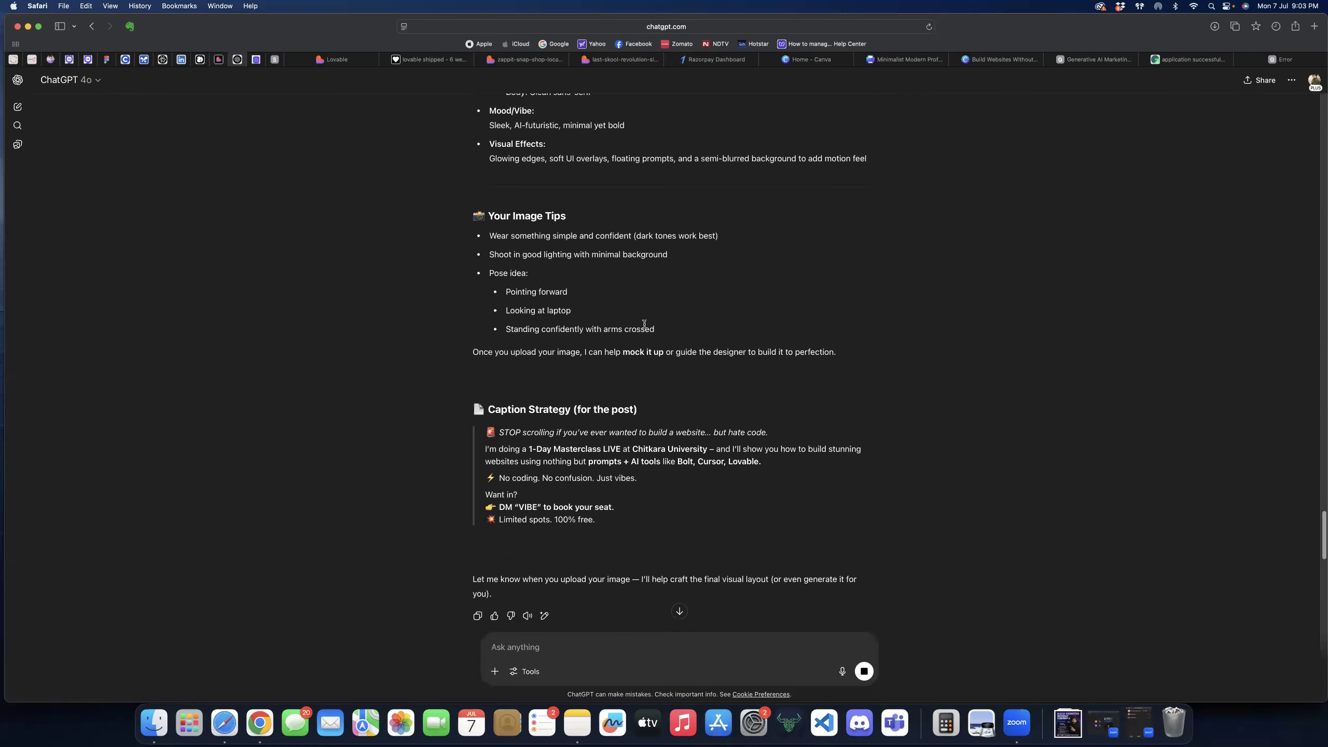
pyautogui.scroll(3, 580, 355)
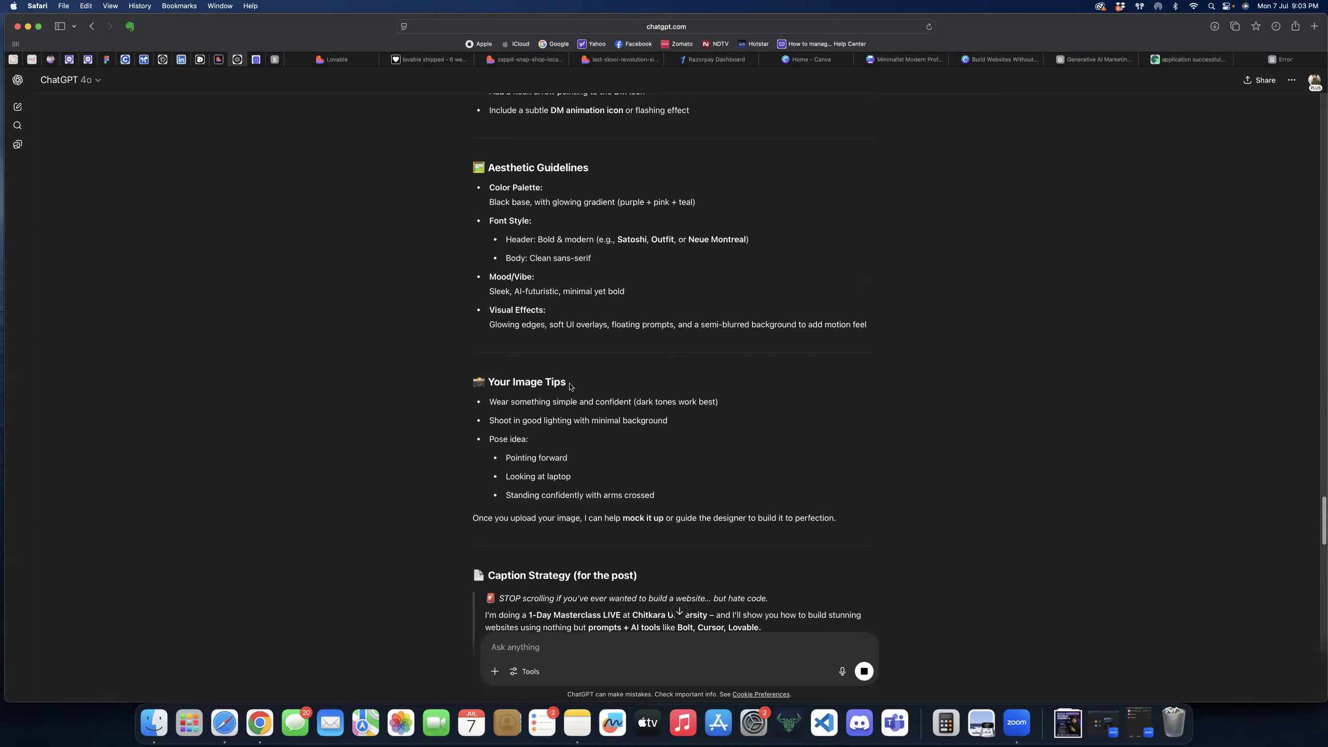
pyautogui.scroll(1, 572, 402)
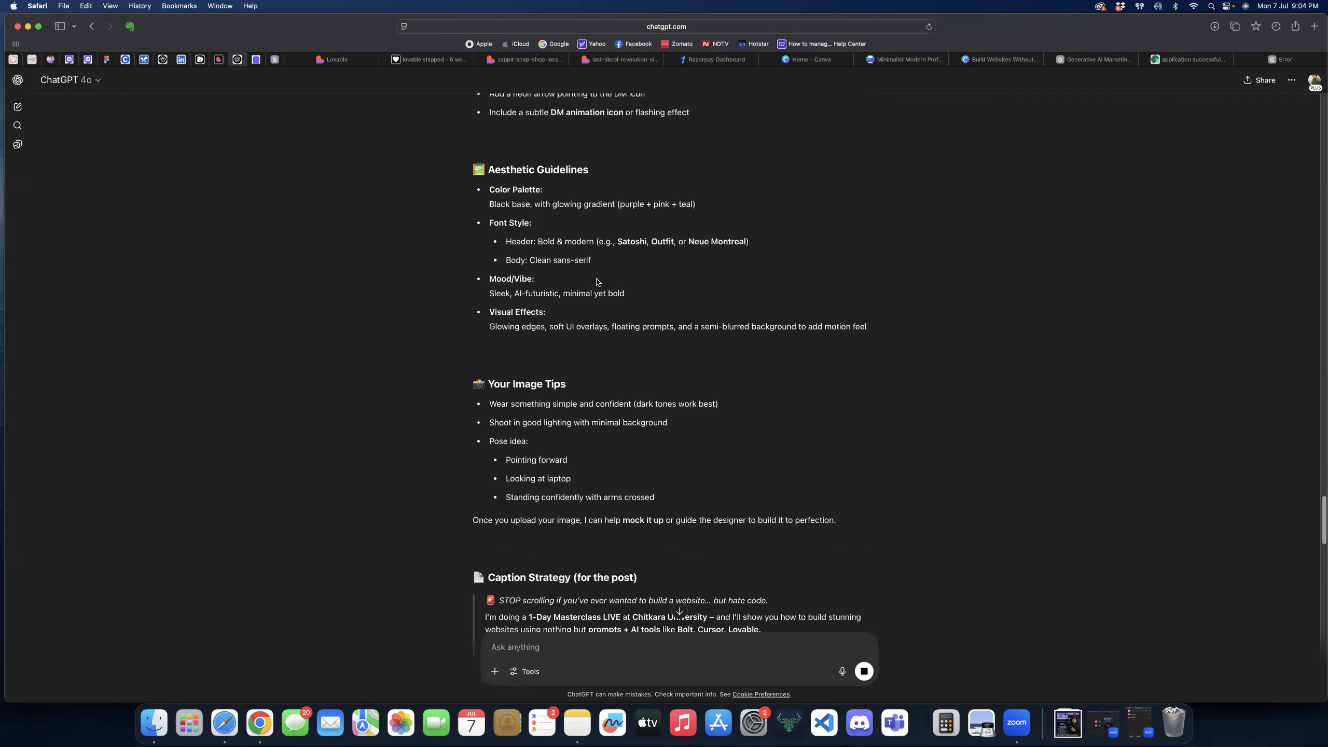
pyautogui.scroll(5, 602, 291)
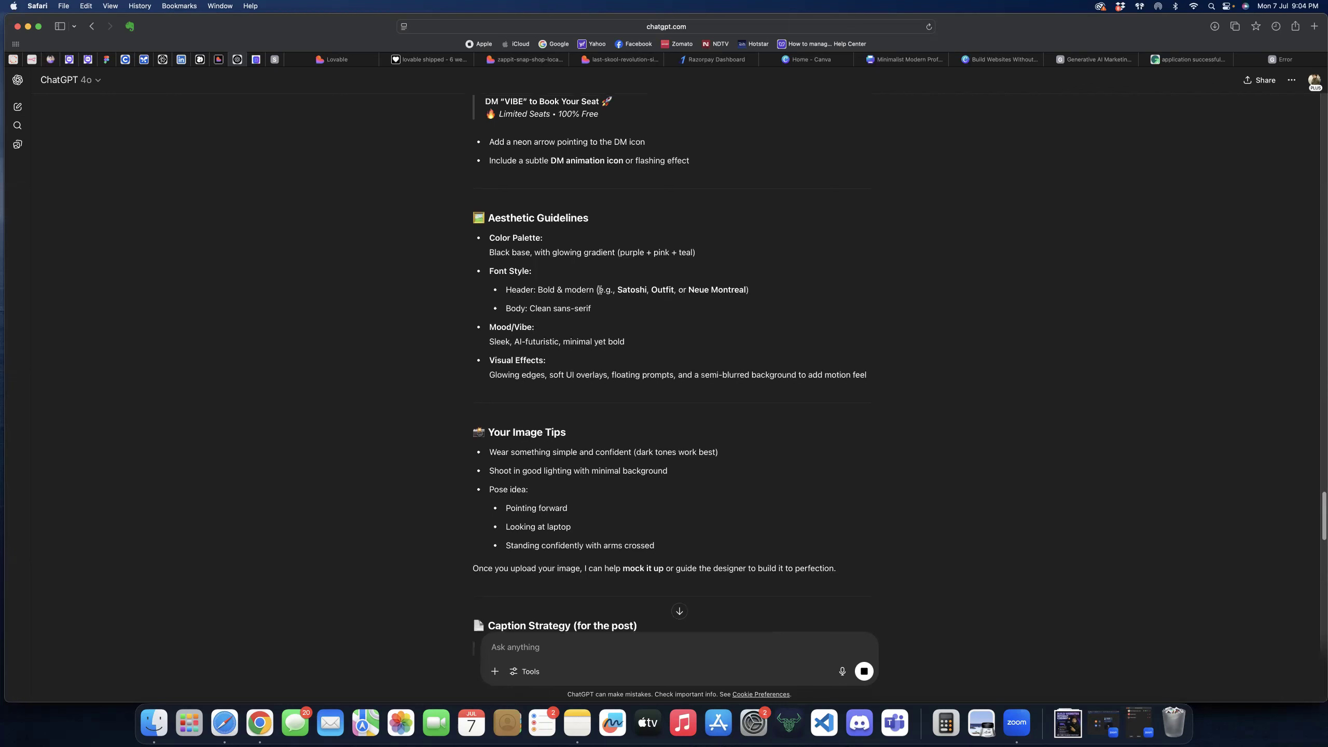
pyautogui.scroll(10, 540, 188)
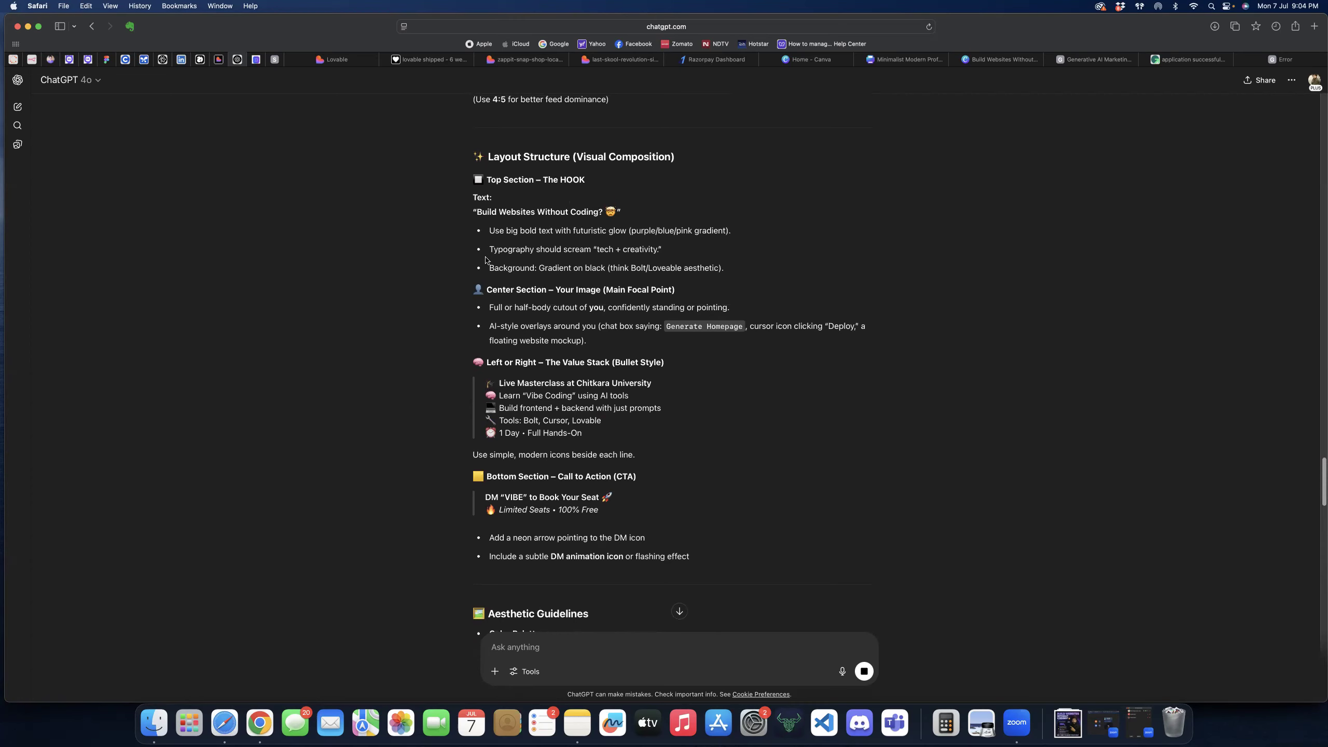
pyautogui.scroll(4, 486, 260)
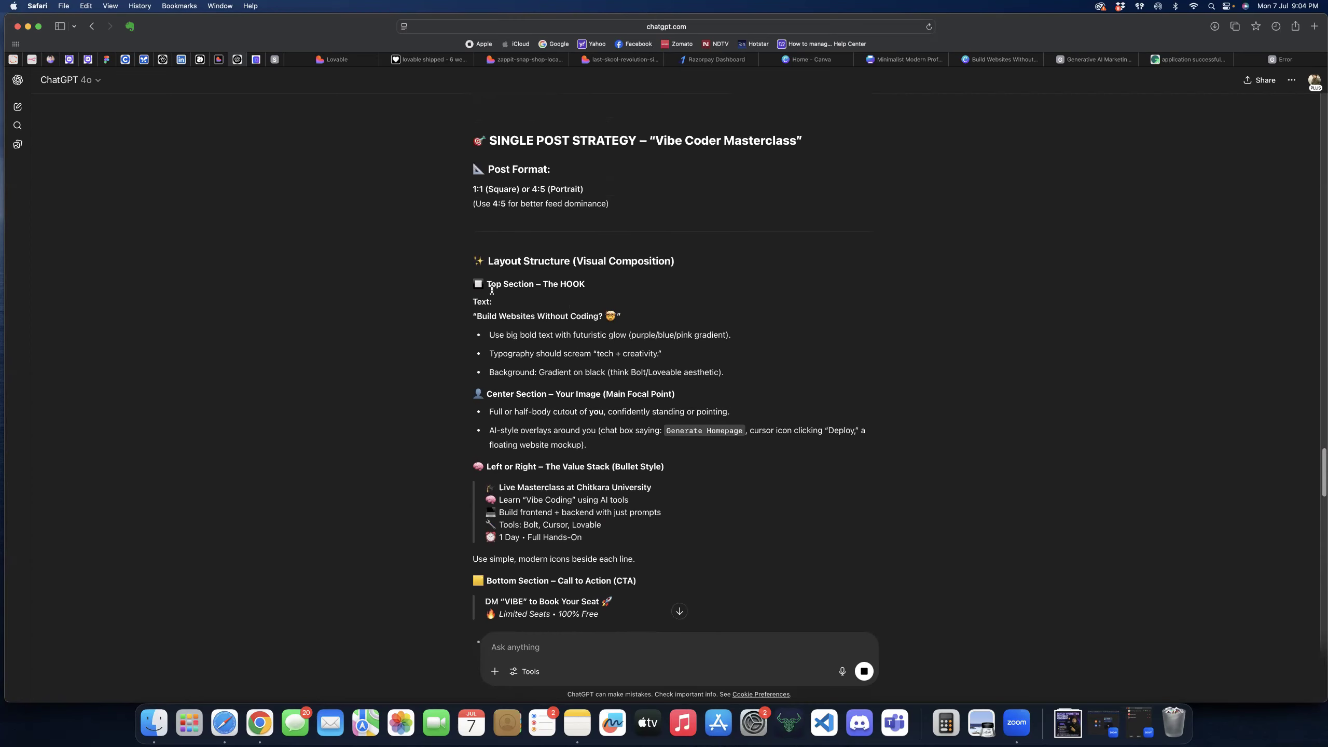
pyautogui.scroll(-2, 493, 286)
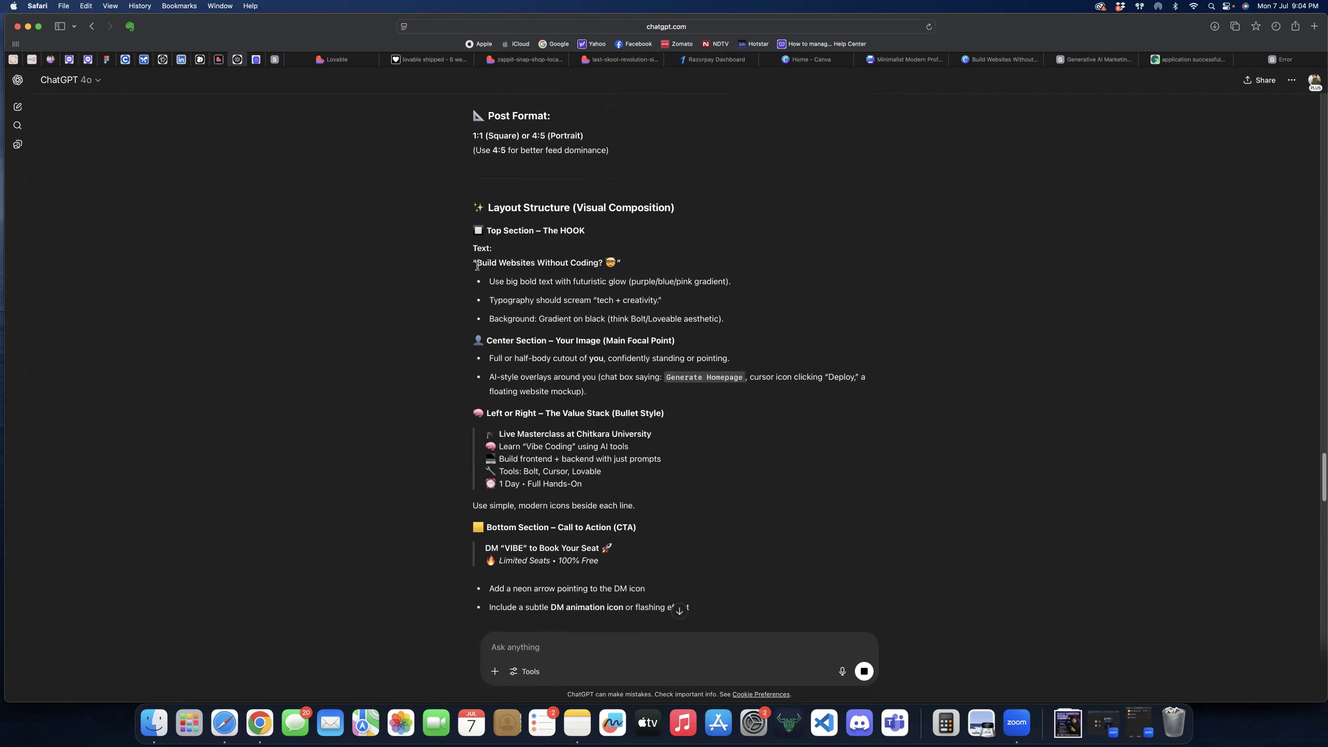
pyautogui.scroll(-15, 505, 292)
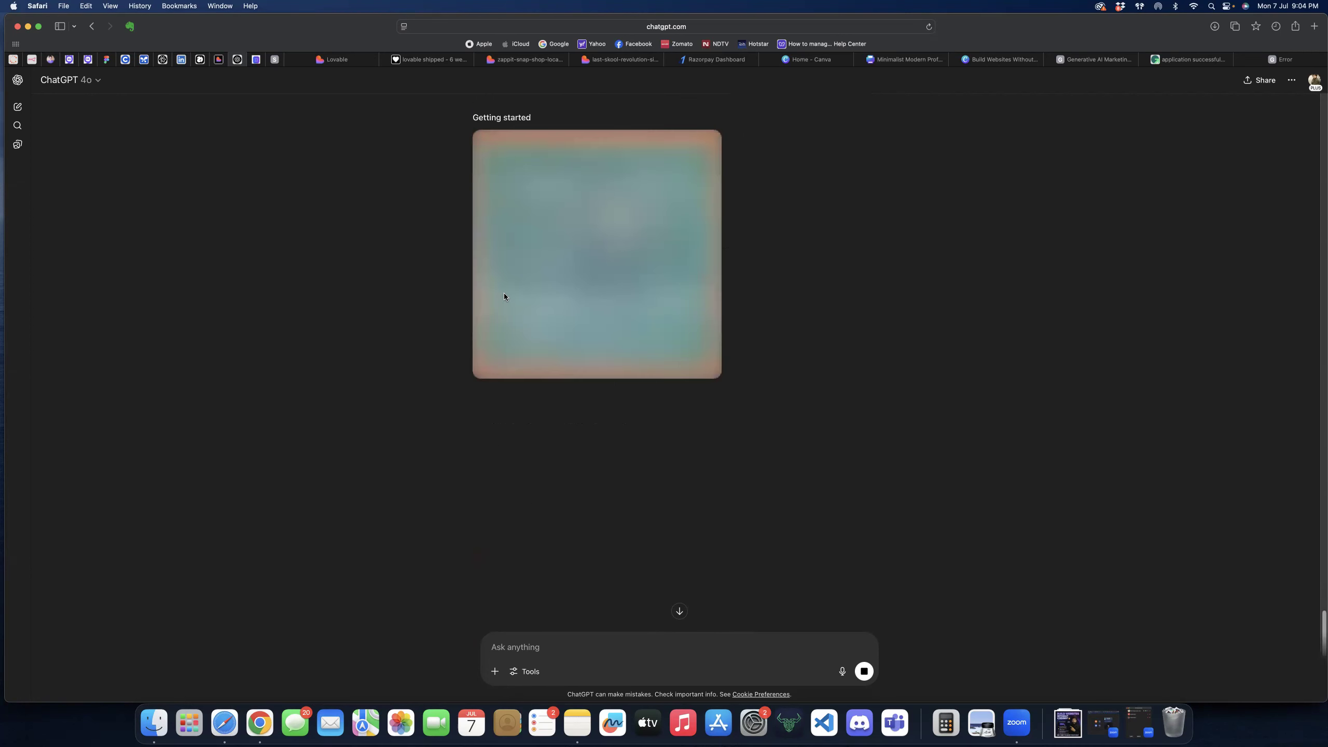
# - Find the Top Section hook in the single post strategy and copy "Build Websites Without Coding?"
pyautogui.scroll(-10, 506, 279)
pyautogui.scroll(15, 506, 279)
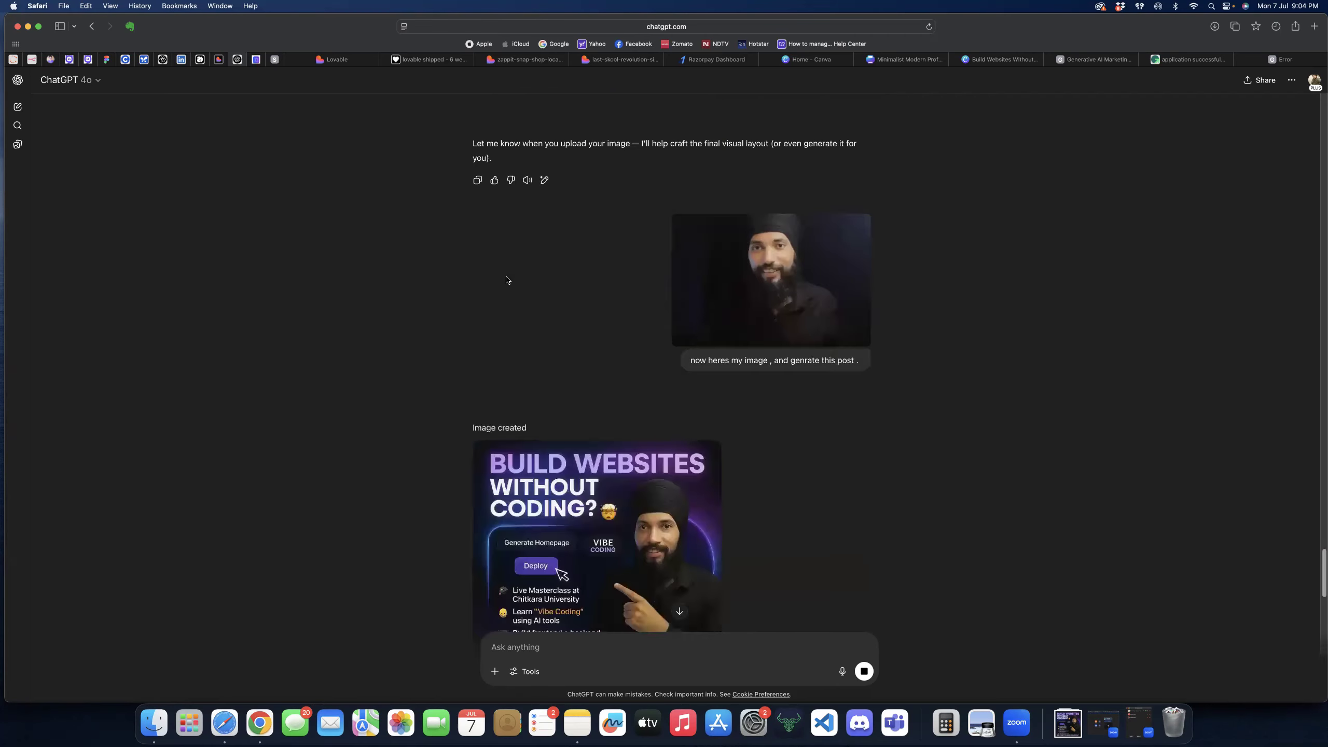
pyautogui.scroll(15, 506, 279)
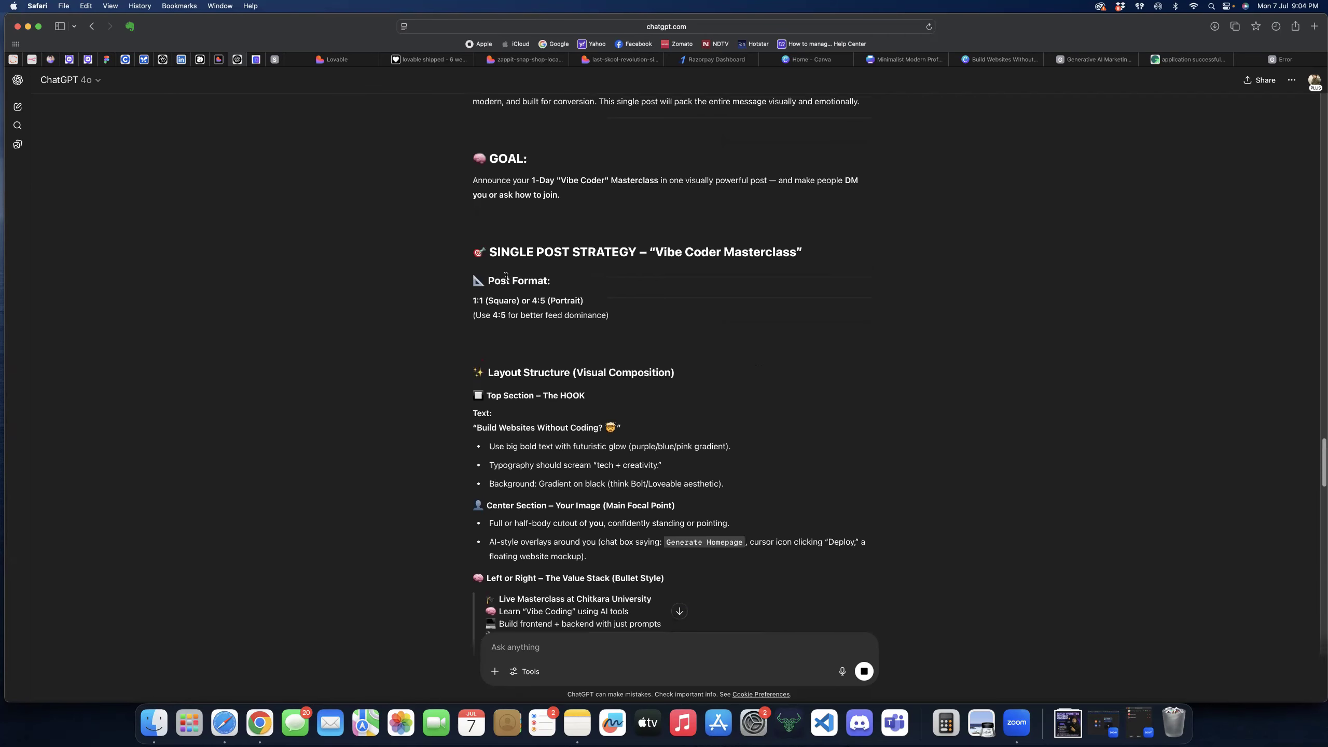
pyautogui.scroll(-3, 505, 285)
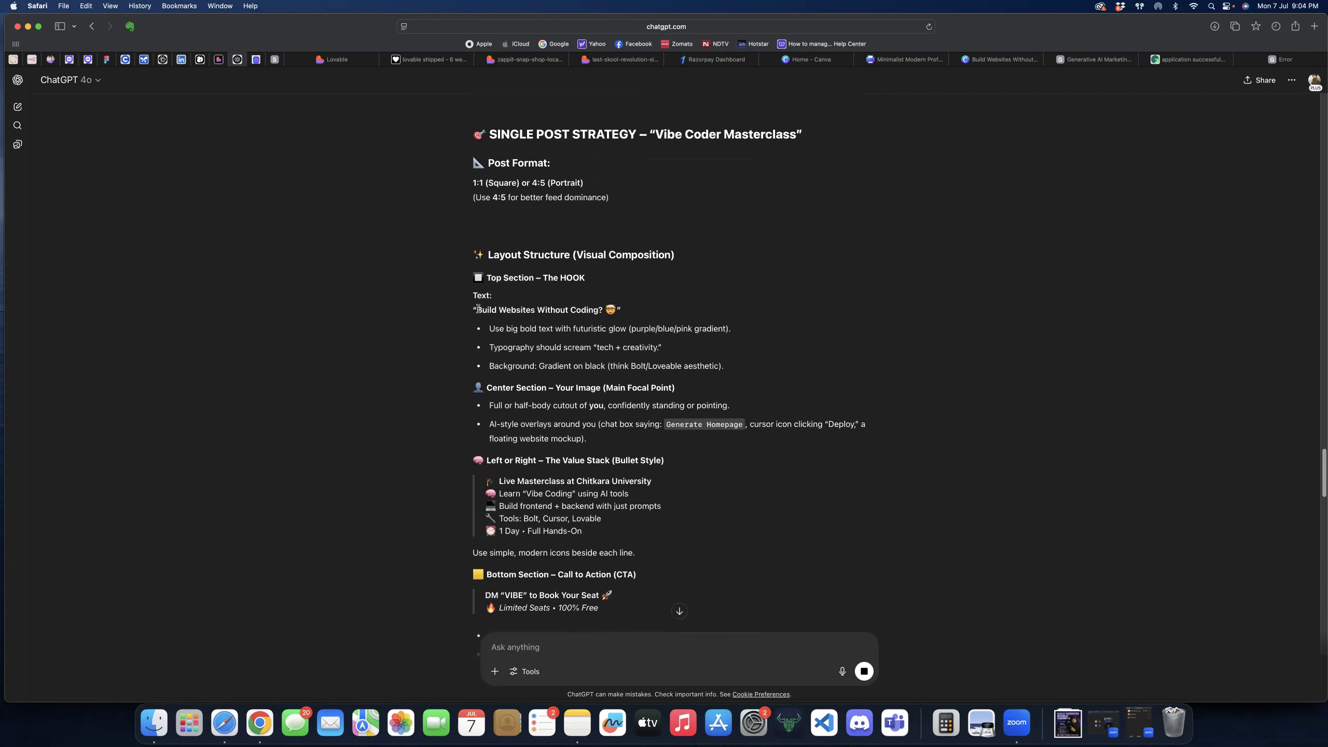
pyautogui.moveTo(477, 310); pyautogui.dragTo(599, 310)
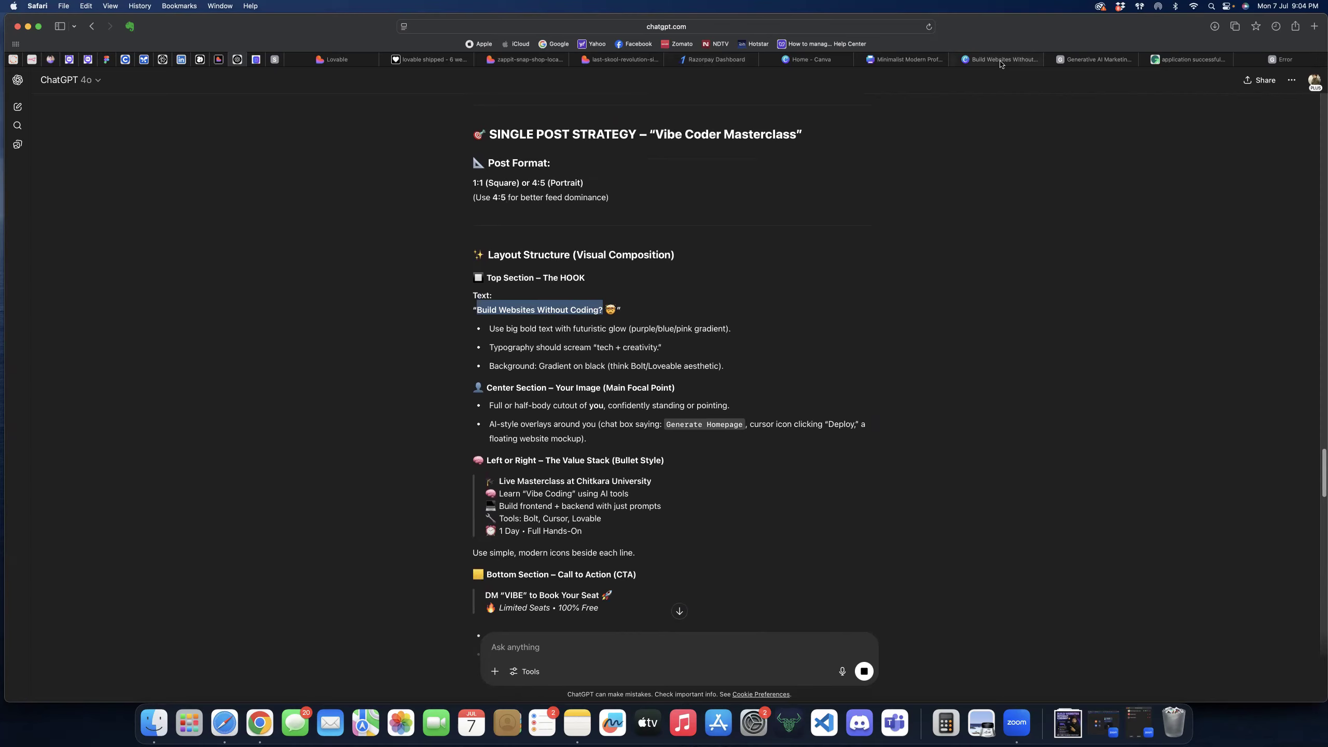
# - Switch to the Canva design, replace the "ELEVATE YOUR BUSINESS" line with "BUILD WEBSITES WITHOUT CODING?" and widen its text box to fit one line
pyautogui.moveTo(1000, 64); pyautogui.dragTo(369, 68)
pyautogui.doubleClick(643, 231)
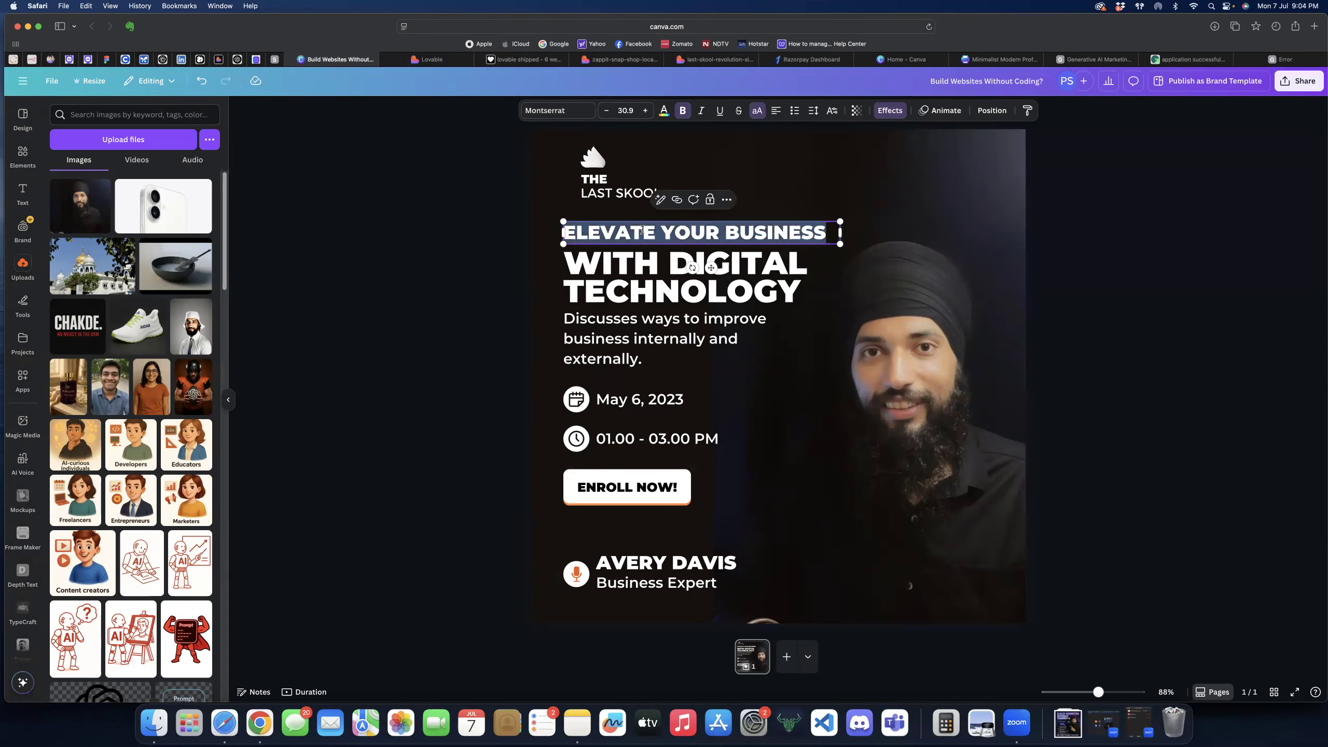
pyautogui.write('BUILD WEBSITES WITHOUT CODING?')
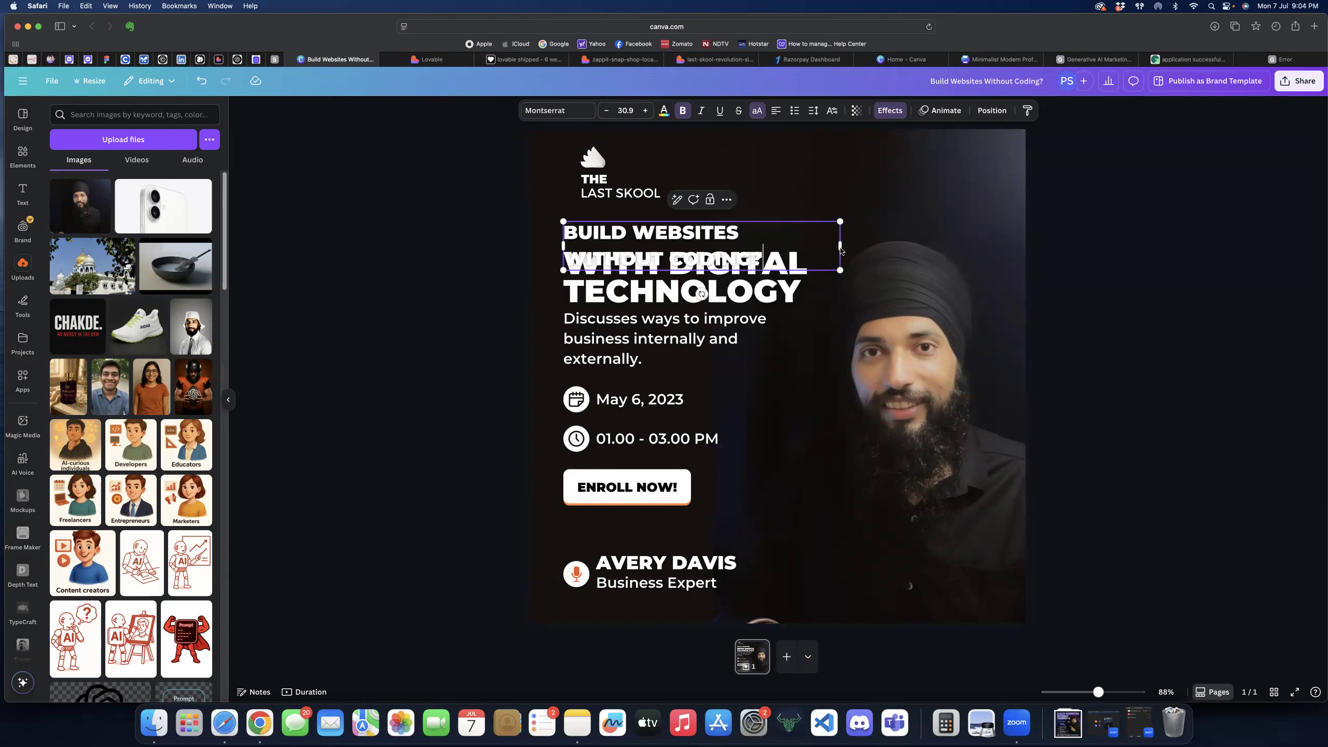
pyautogui.moveTo(840, 246); pyautogui.dragTo(965, 237)
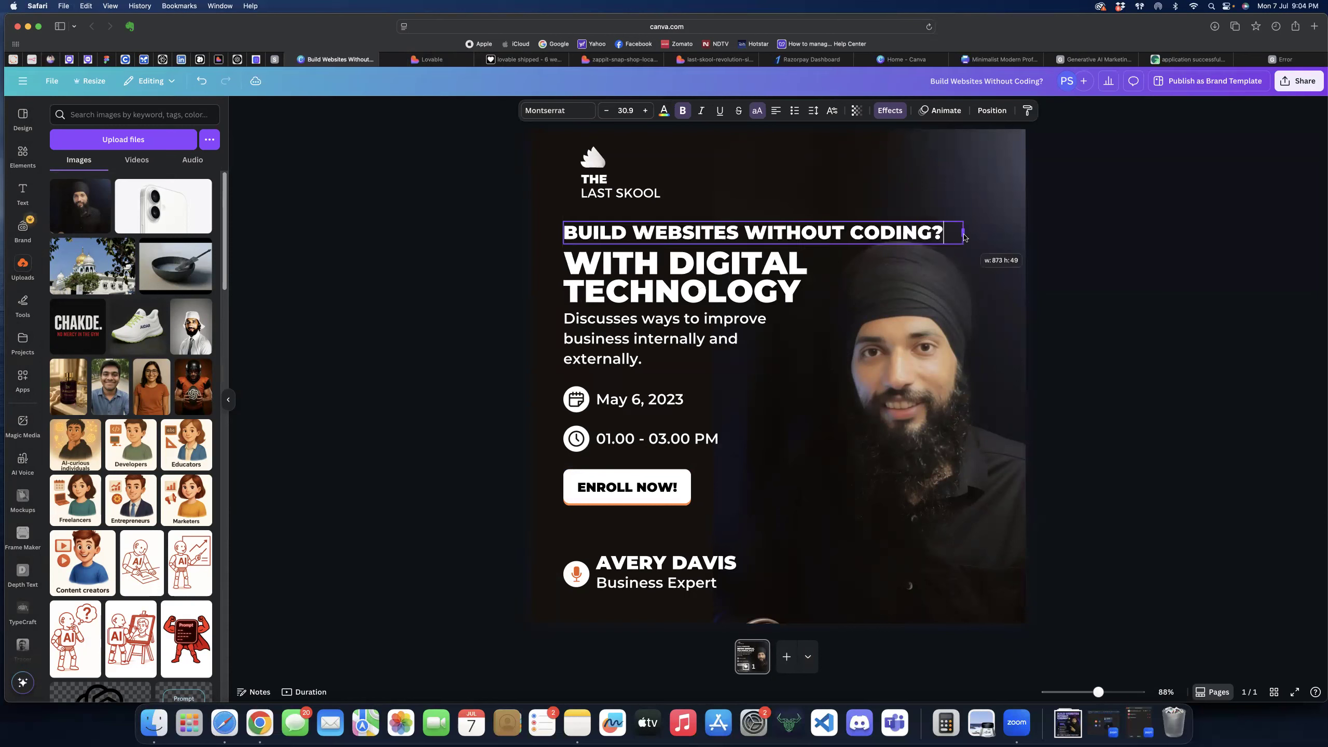
pyautogui.click(1105, 243)
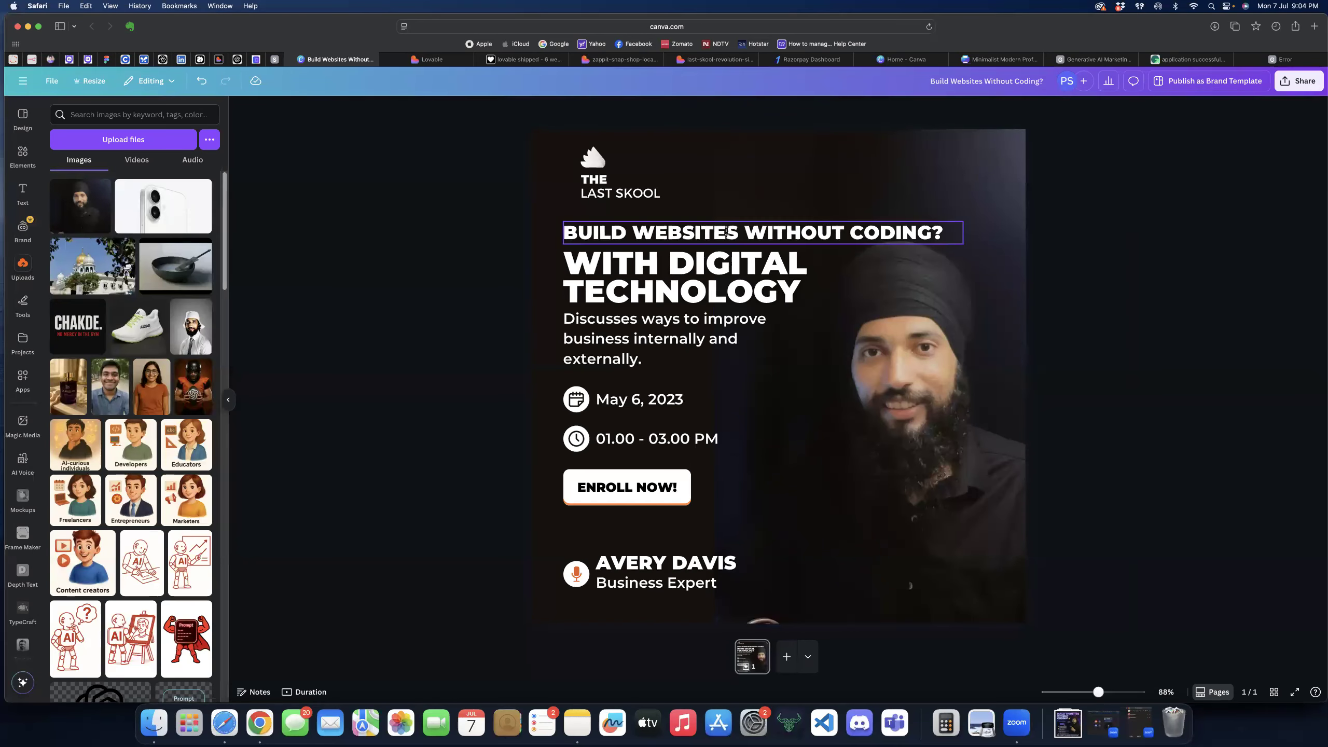
# - Remove the word "BUILD" from the upper heading so it reads "WEBSITES WITHOUT CODING?"
pyautogui.click(635, 232)
pyautogui.click(634, 232)
pyautogui.press('BackSpace')
pyautogui.press('BackSpace')
pyautogui.press('BackSpace')
pyautogui.press('BackSpace')
pyautogui.press('BackSpace')
pyautogui.press('BackSpace')
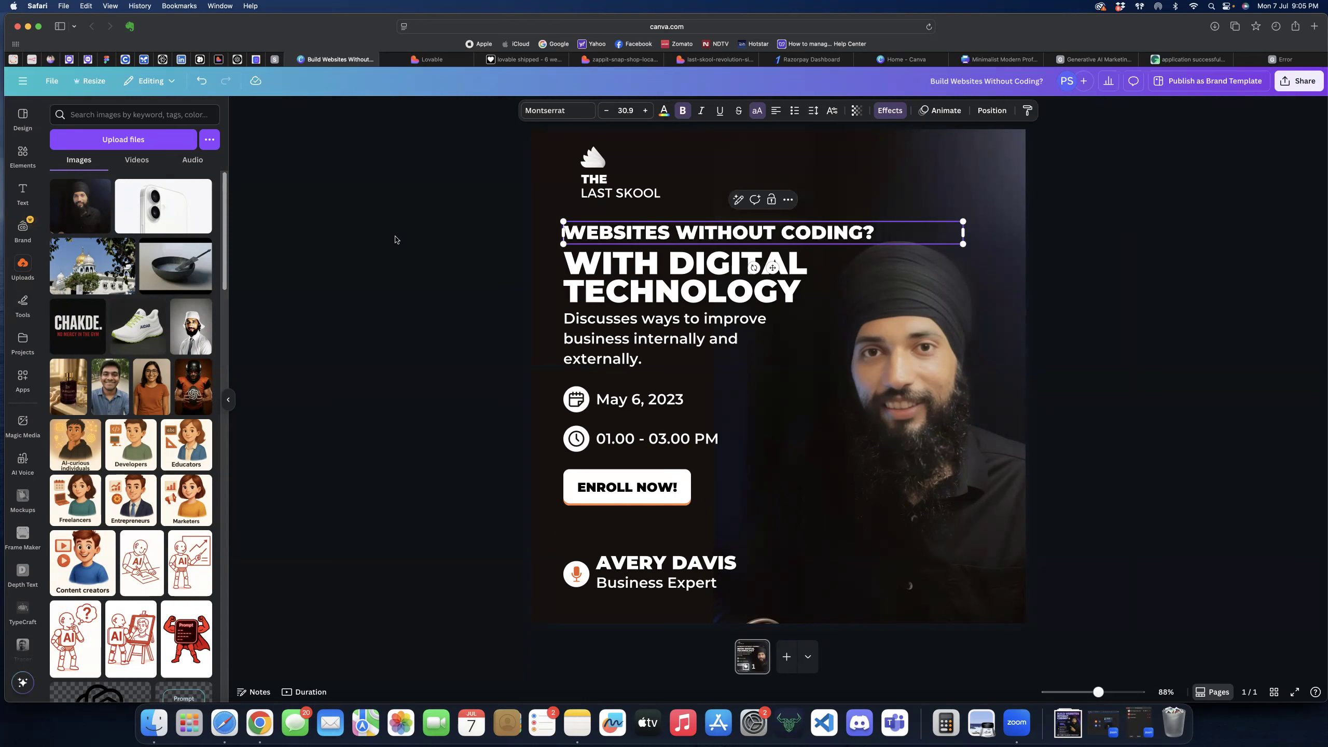
pyautogui.click(396, 239)
# - Reduce the font size of the "WEBSITES WITHOUT CODING?" heading by four steps
pyautogui.click(594, 232)
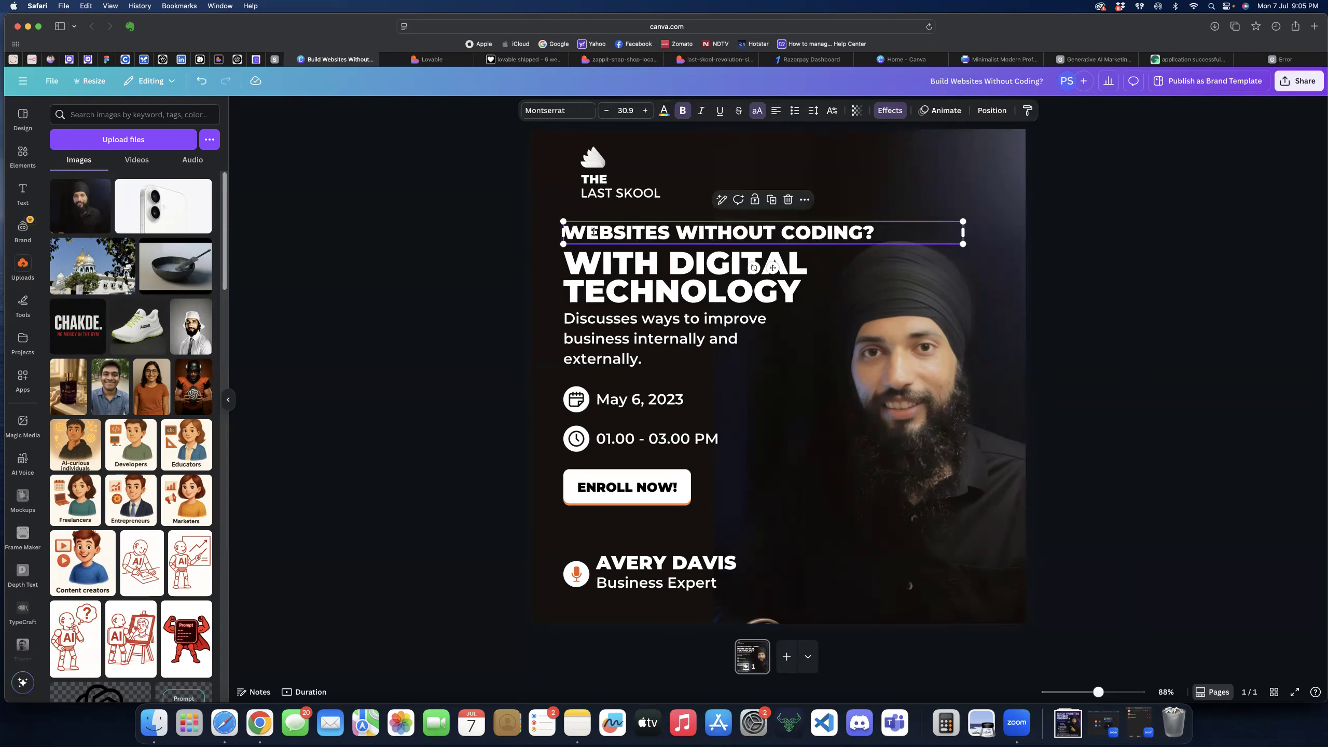
pyautogui.click(606, 111)
pyautogui.click(607, 110)
pyautogui.click(607, 110)
pyautogui.click(606, 111)
pyautogui.click(471, 294)
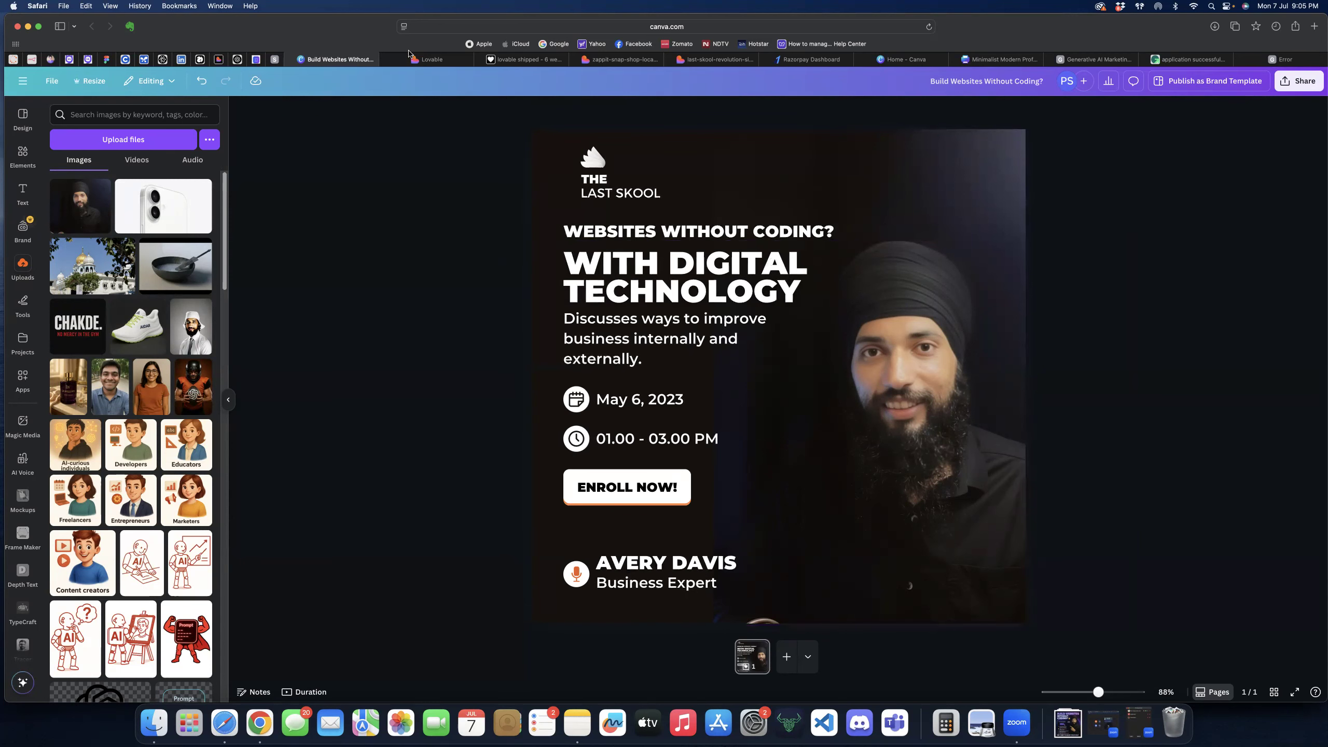
# - Switch to the ChatGPT conversation, copy "Welcome to Vibe Coding" from the Slide 1 hook text and view the newest generated poster
pyautogui.click(237, 59)
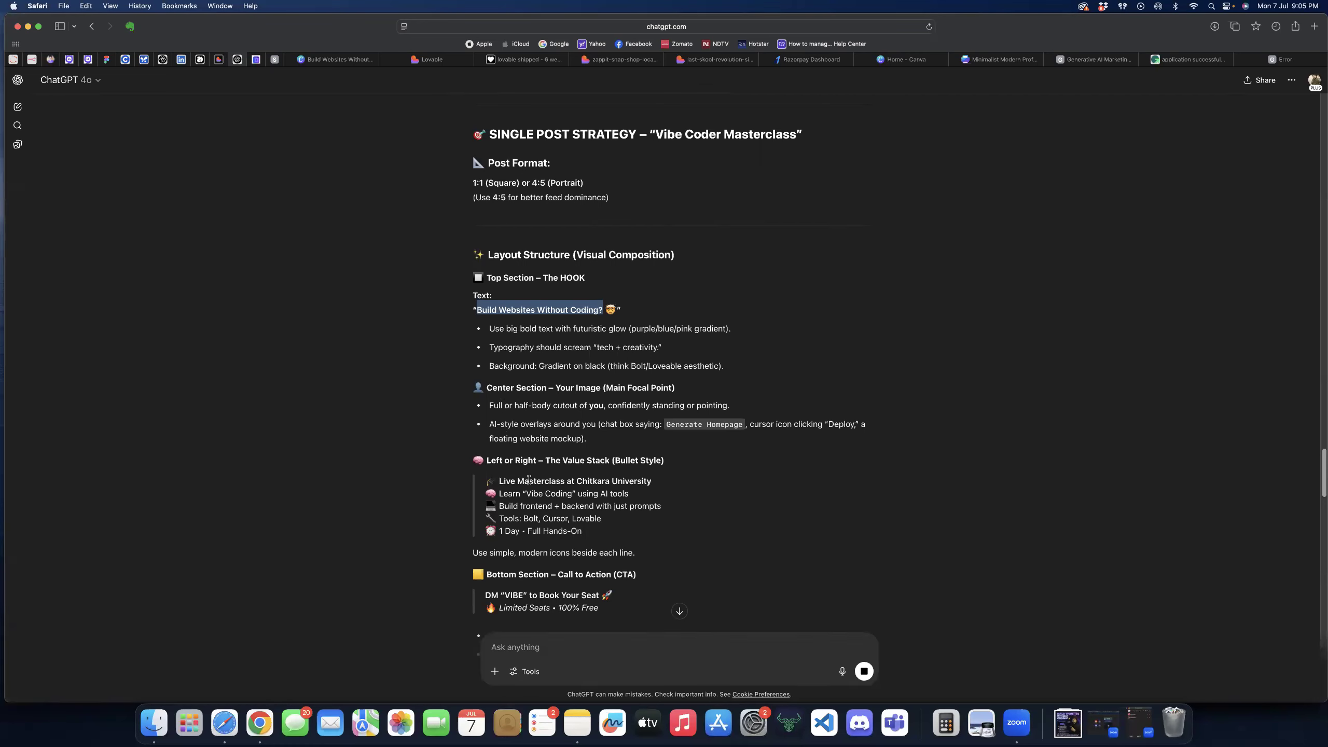
pyautogui.scroll(15, 569, 378)
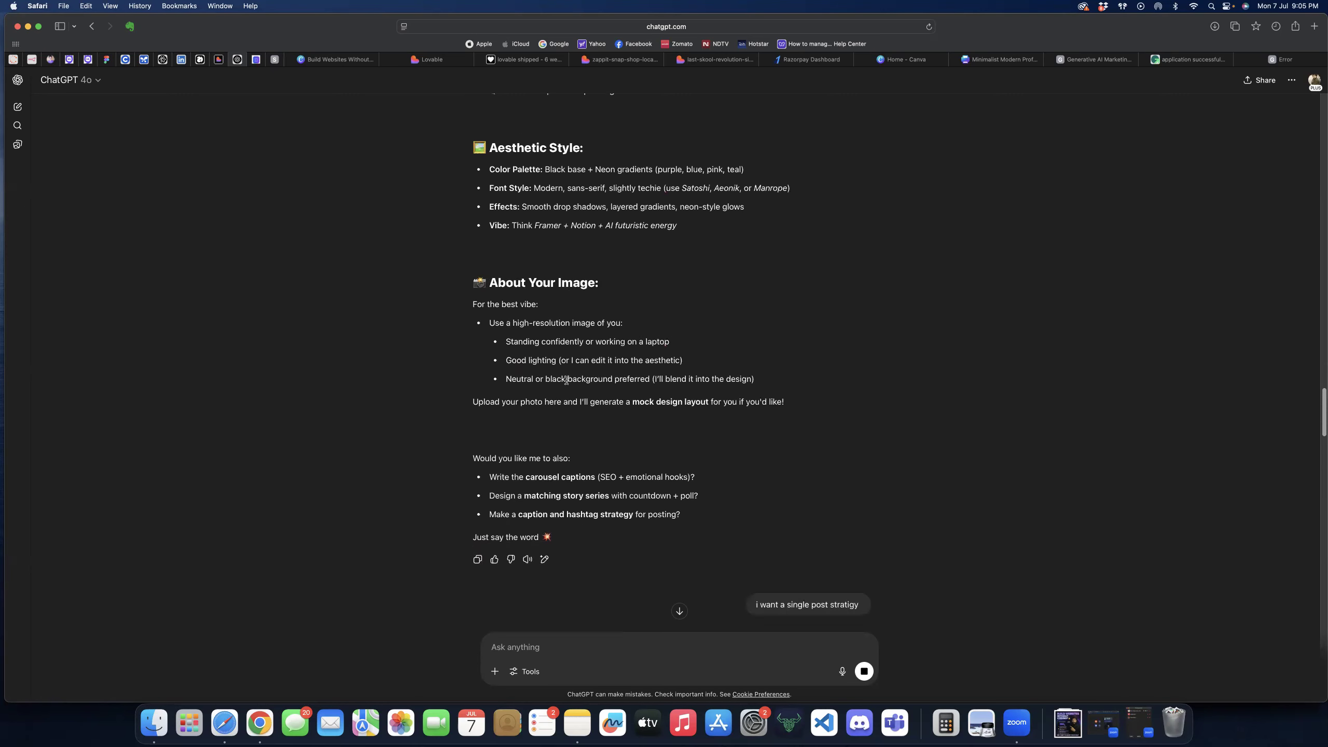
pyautogui.scroll(5, 568, 382)
pyautogui.scroll(5, 566, 292)
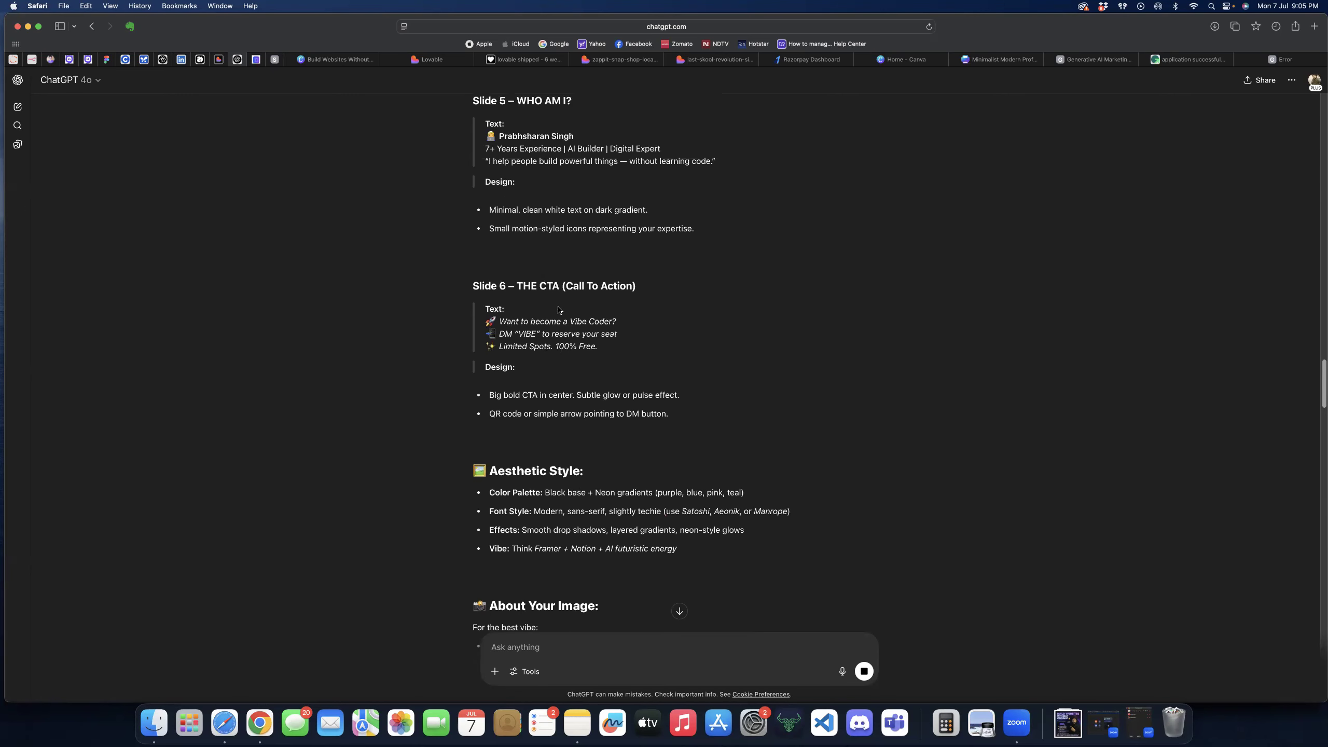
pyautogui.scroll(10, 556, 324)
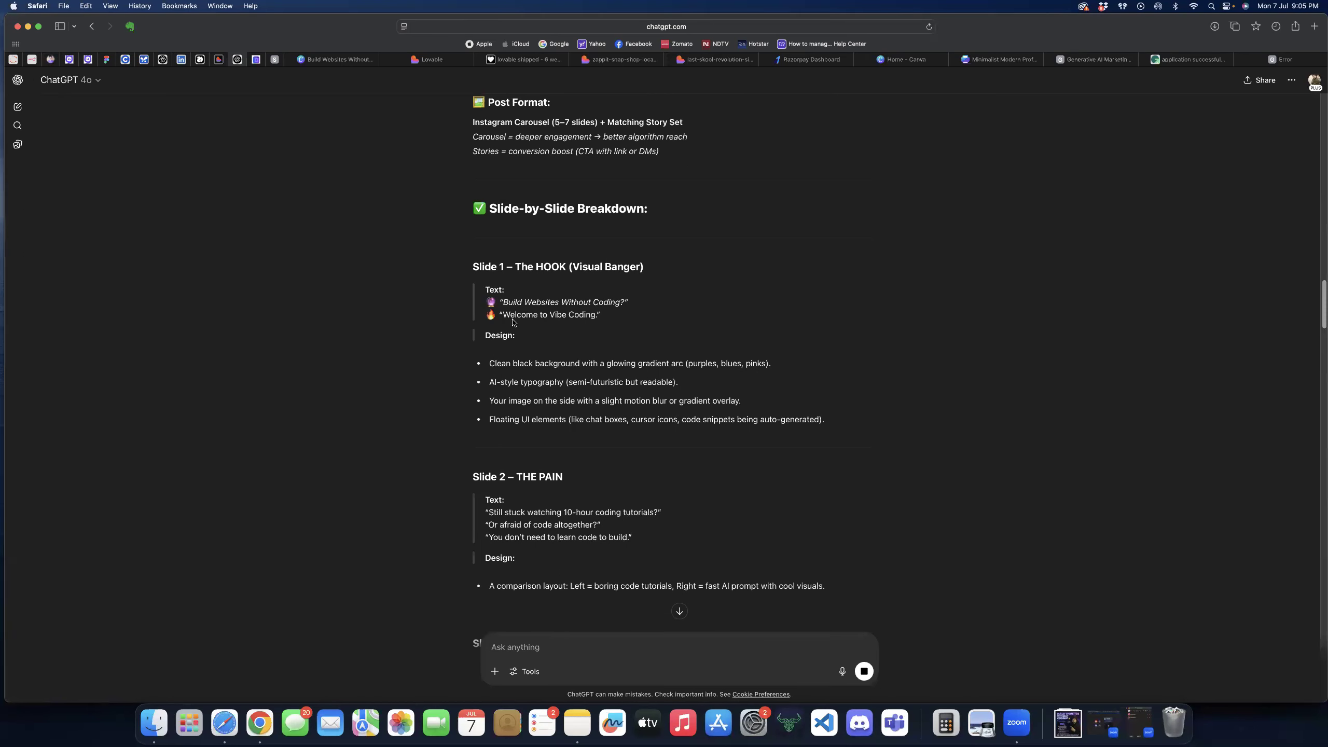
pyautogui.moveTo(506, 315); pyautogui.dragTo(594, 317)
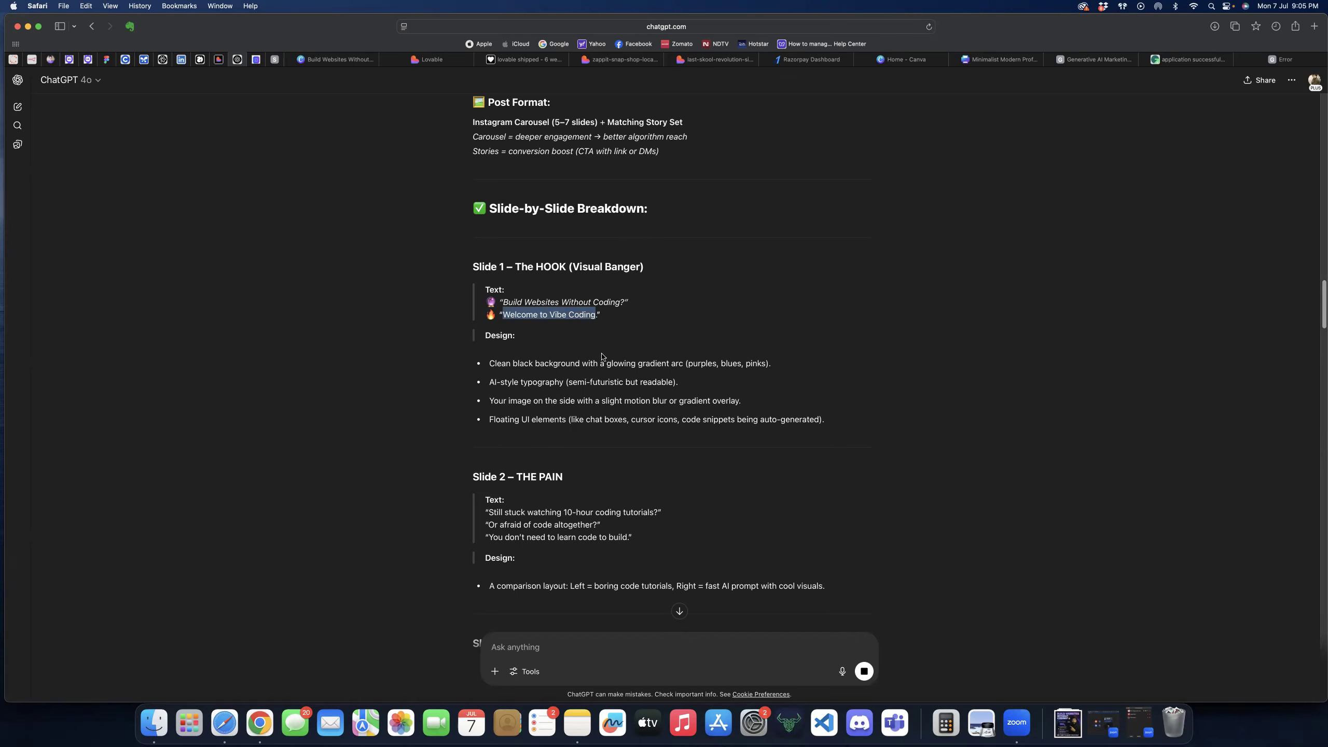
pyautogui.scroll(-20, 599, 353)
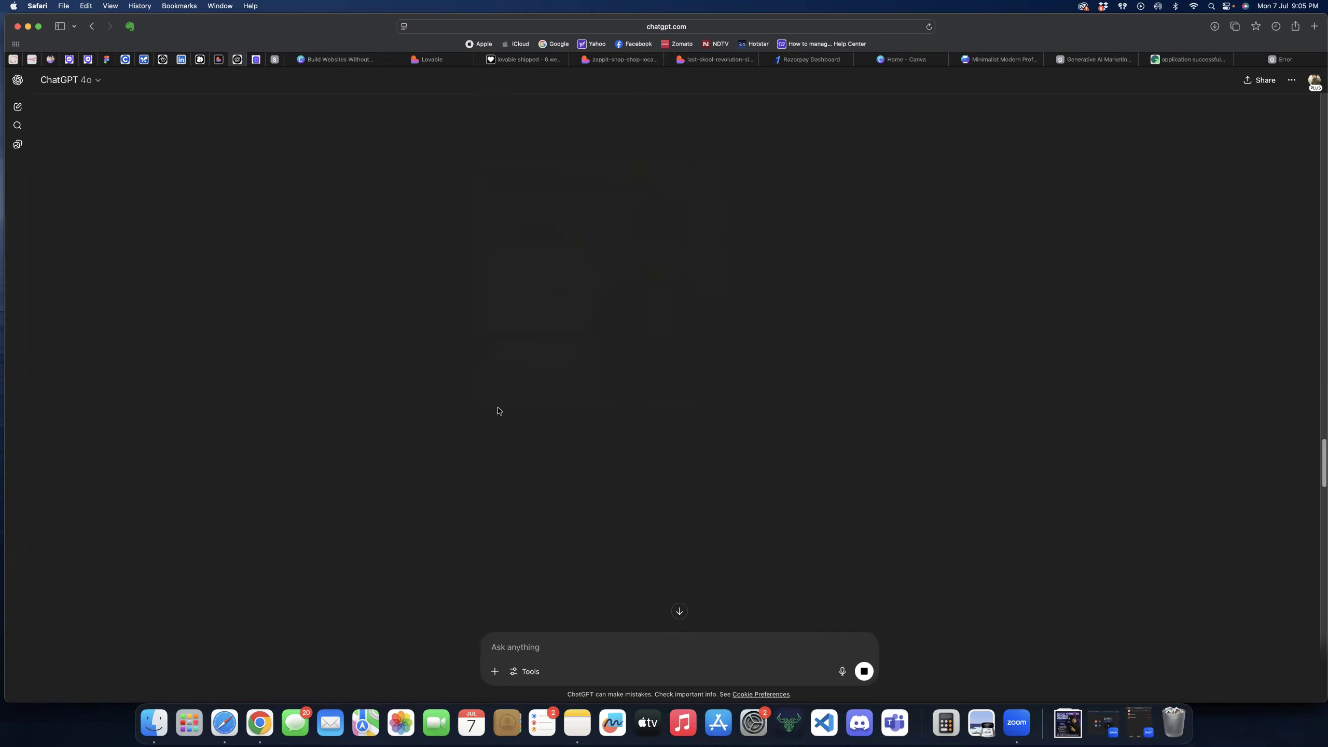
pyautogui.moveTo(627, 353)
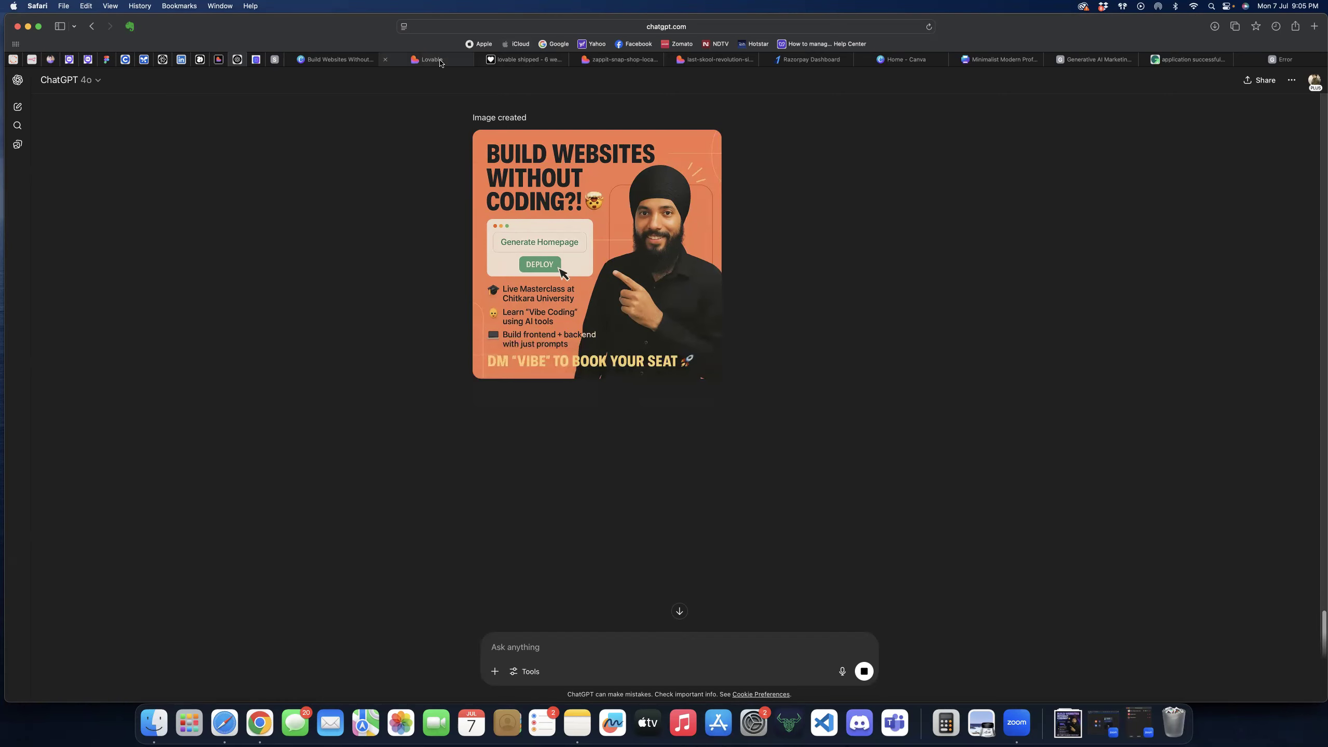
# - Return to the Canva design and replace the main title "WITH DIGITAL TECHNOLOGY" with "WELCOME TO VIBE CODING"
pyautogui.click(352, 62)
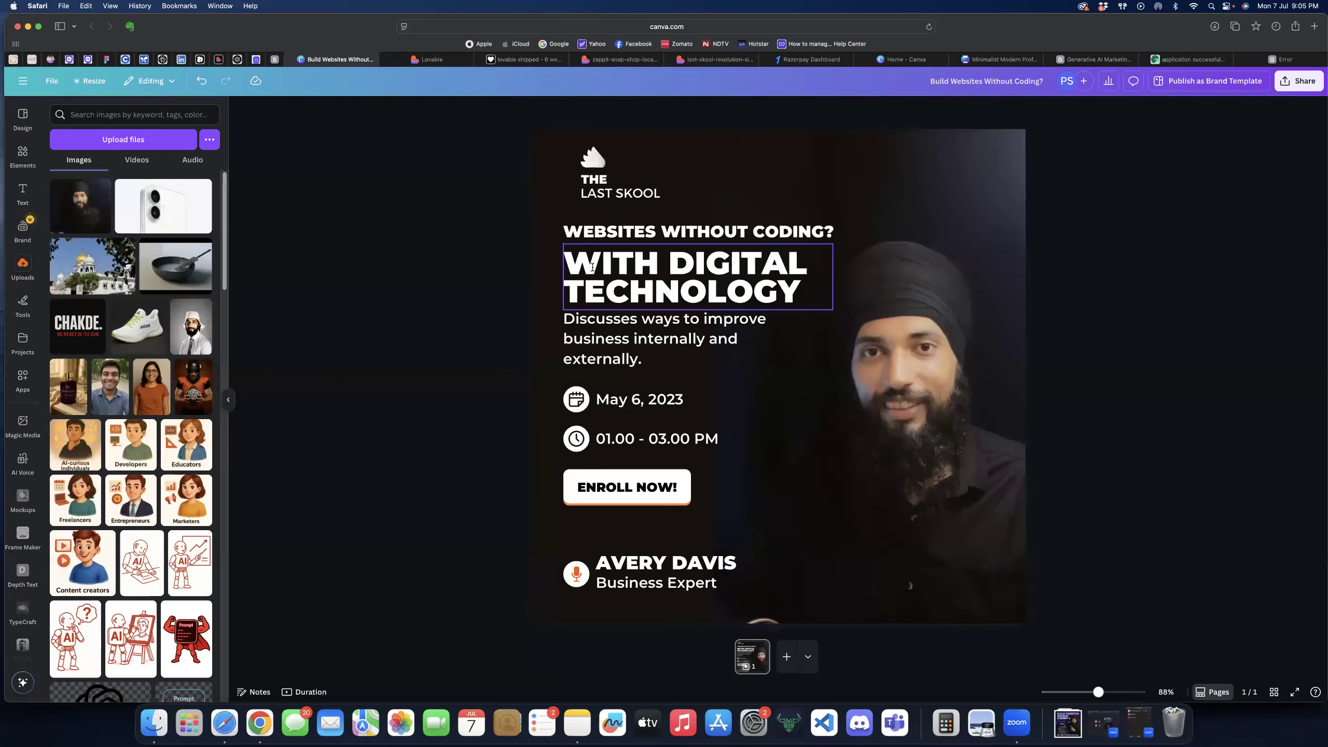
pyautogui.click(592, 267)
pyautogui.click(592, 267)
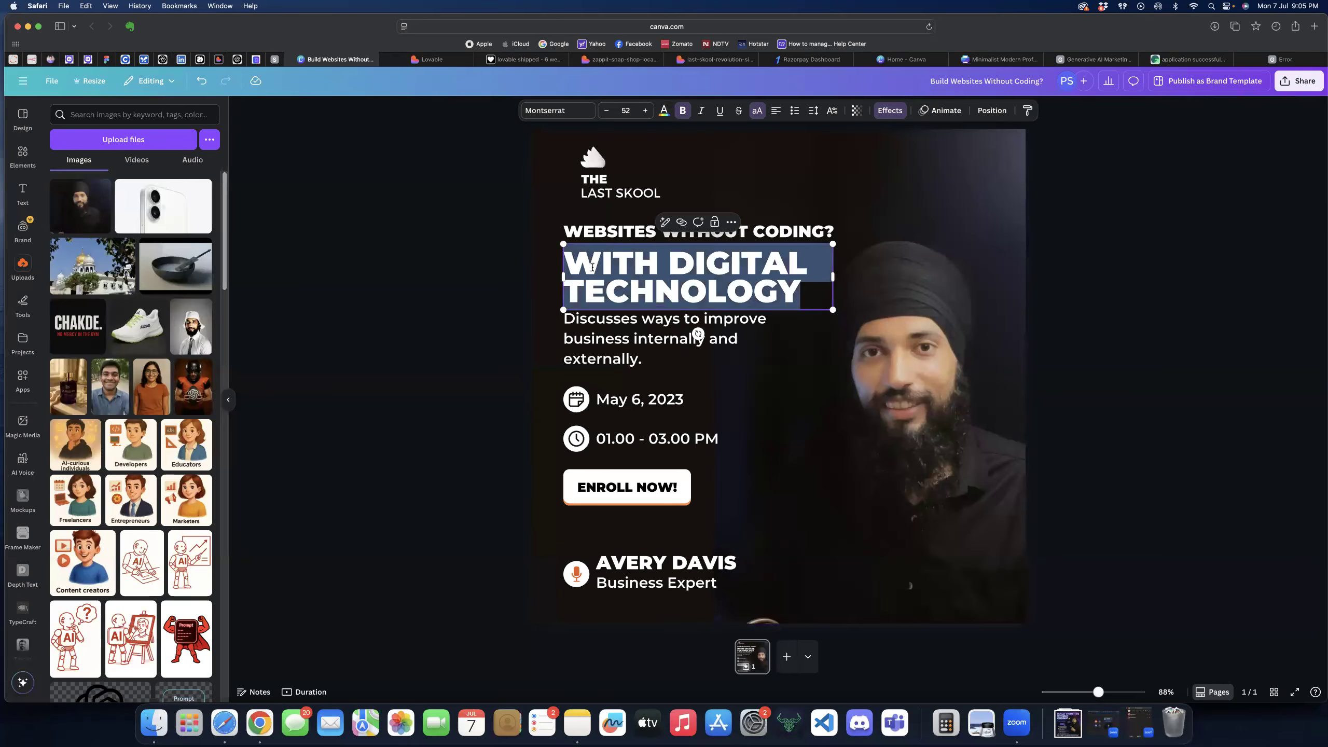
pyautogui.write('WELCOME TO VIBE CODING')
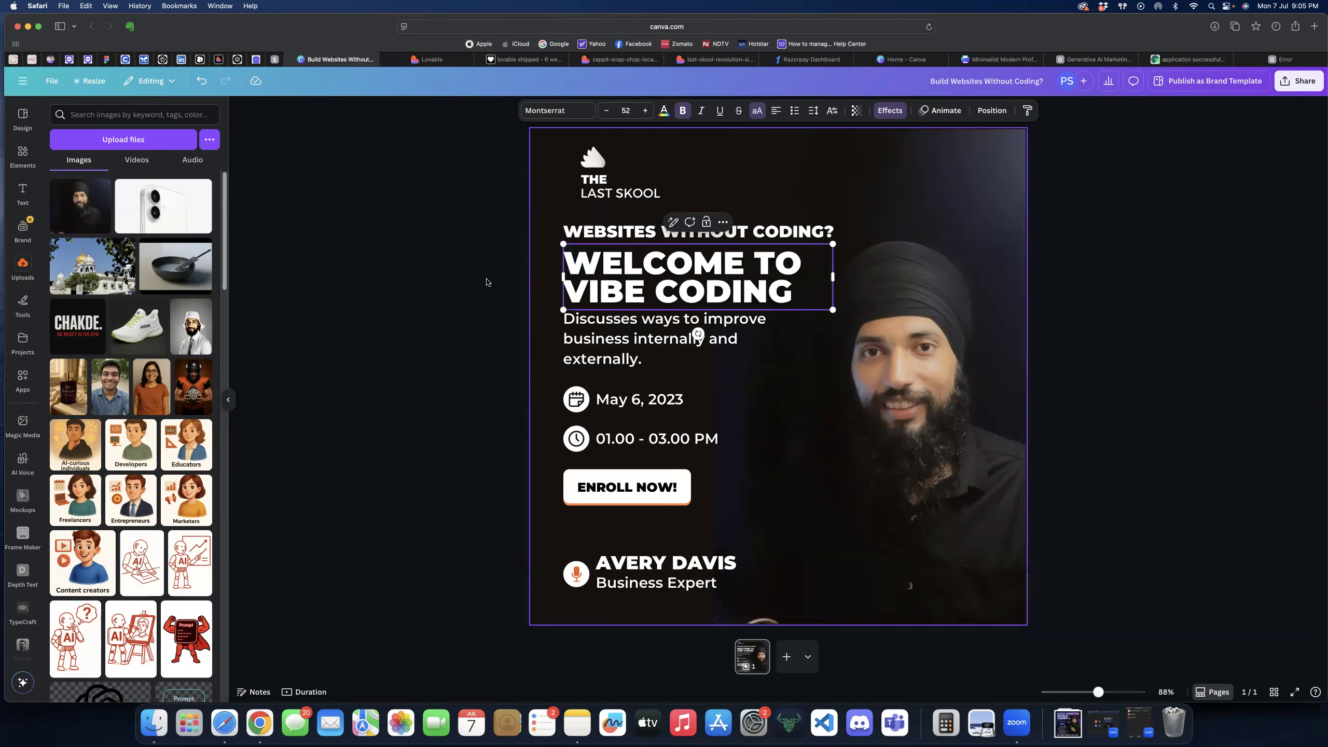
pyautogui.click(482, 297)
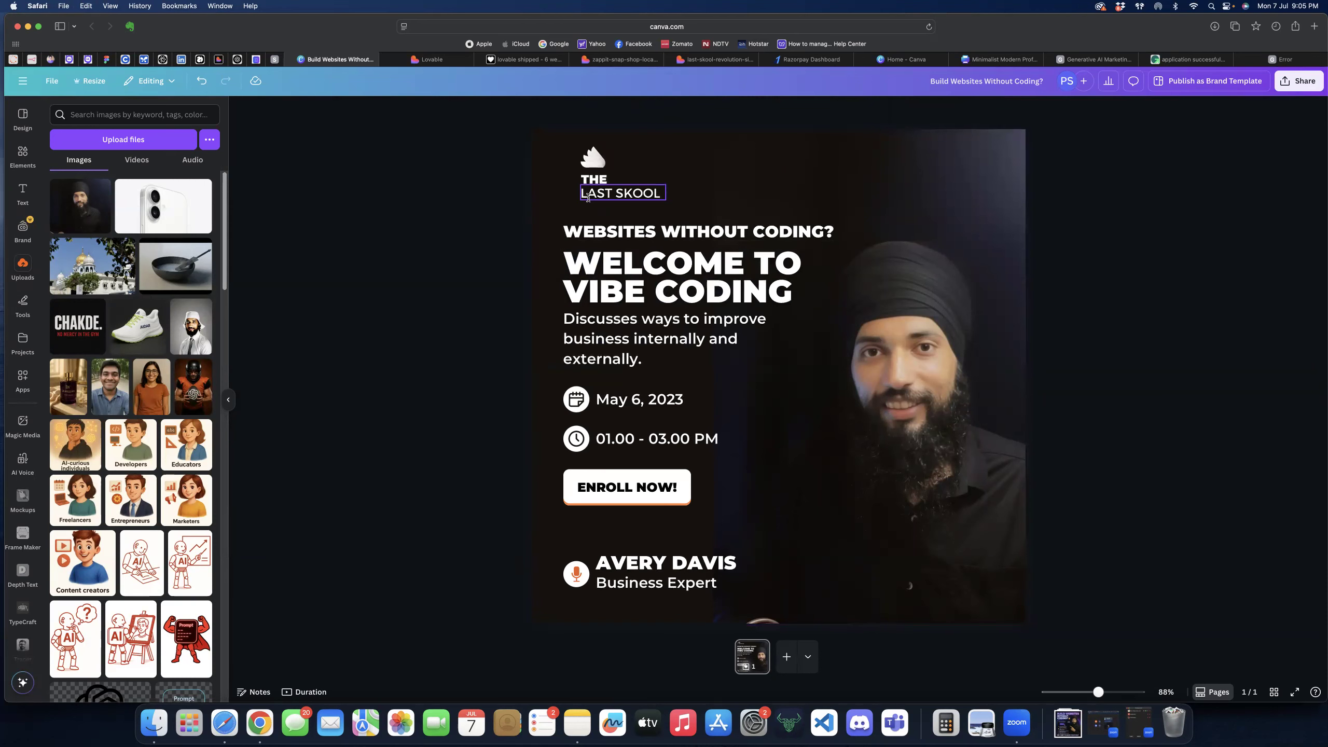
# - Change the colour of the "LAST SKOOL" text to the light orange from the photo colours
pyautogui.click(589, 197)
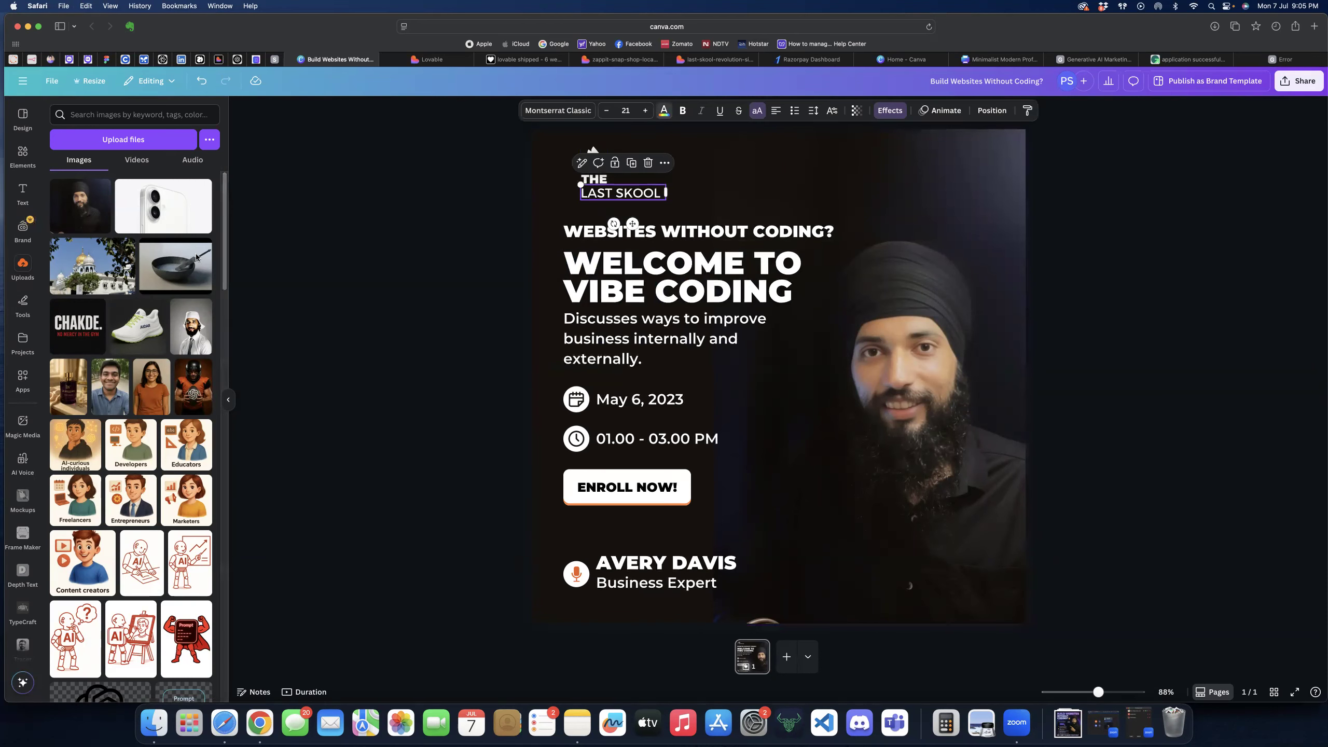
pyautogui.click(163, 333)
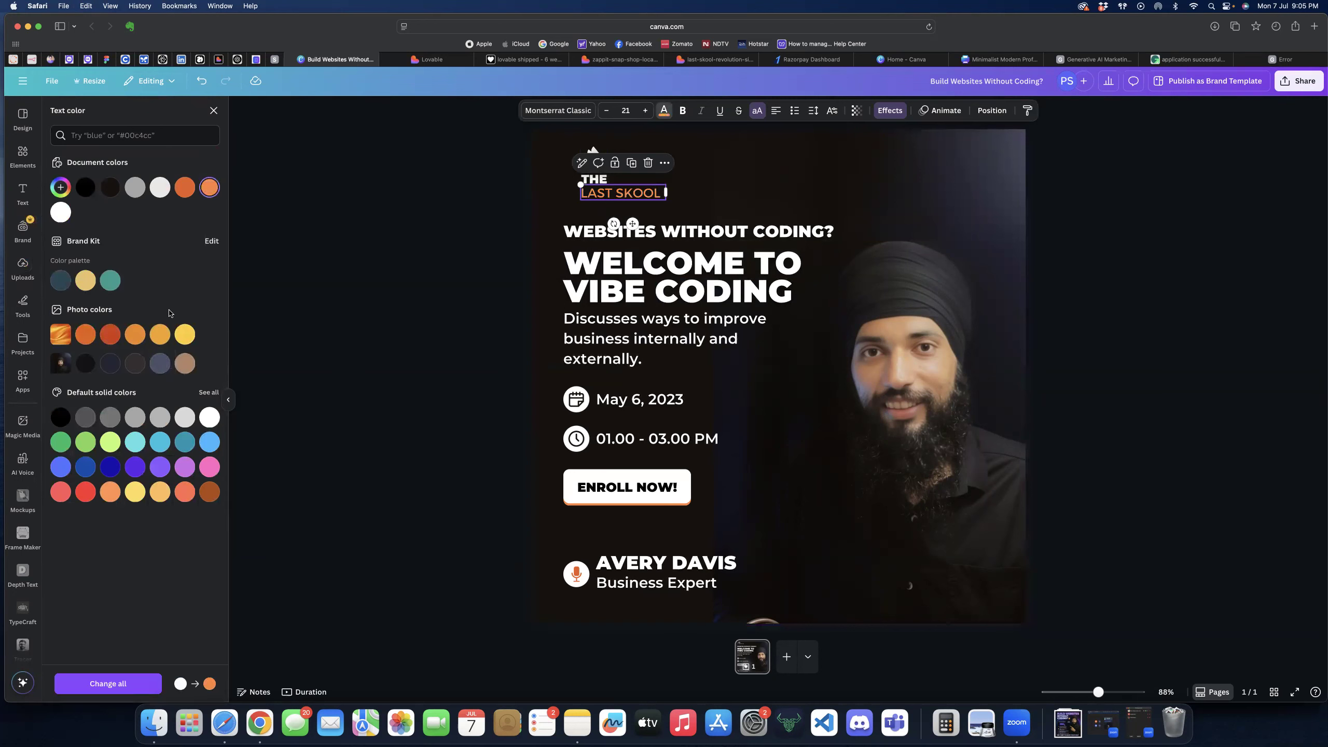
pyautogui.click(160, 334)
pyautogui.press('Escape')
pyautogui.click(407, 237)
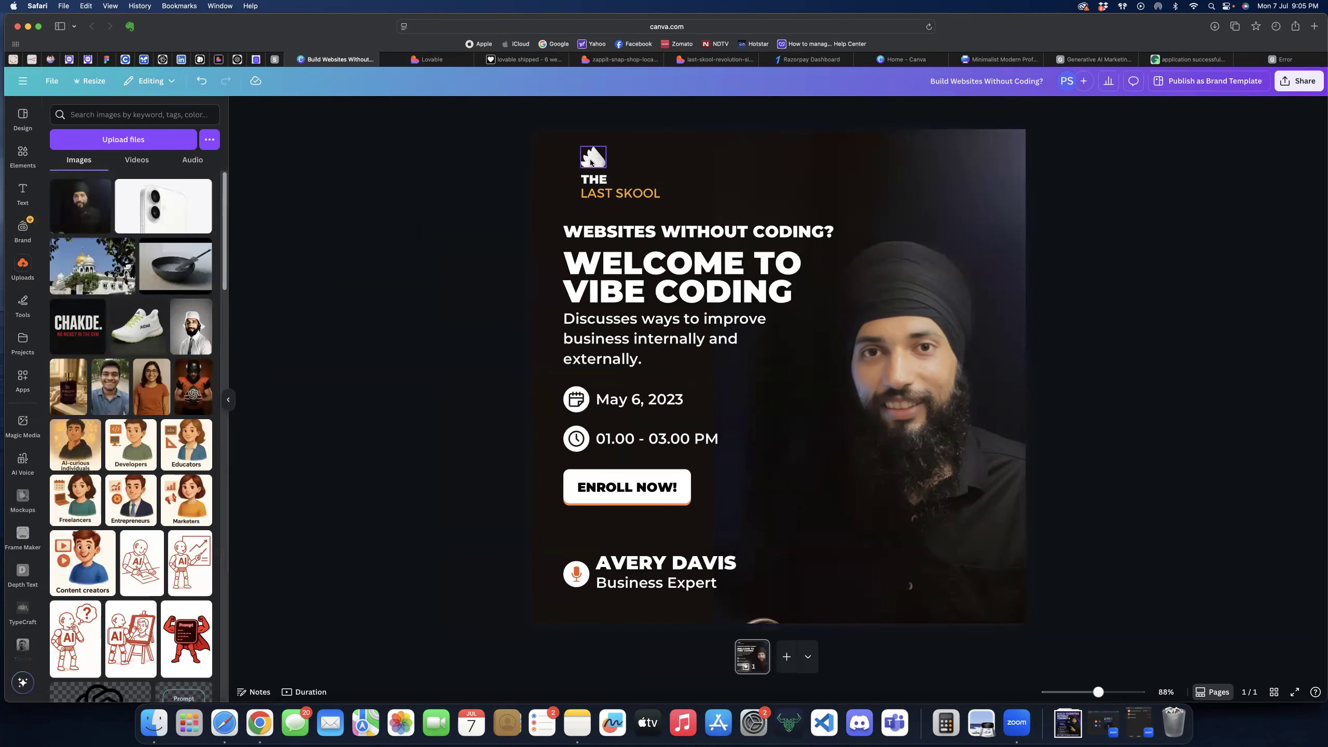
# - Recolour the logo icon's three colours with light orange, darker orange and yellow from the photo colours
pyautogui.click(593, 161)
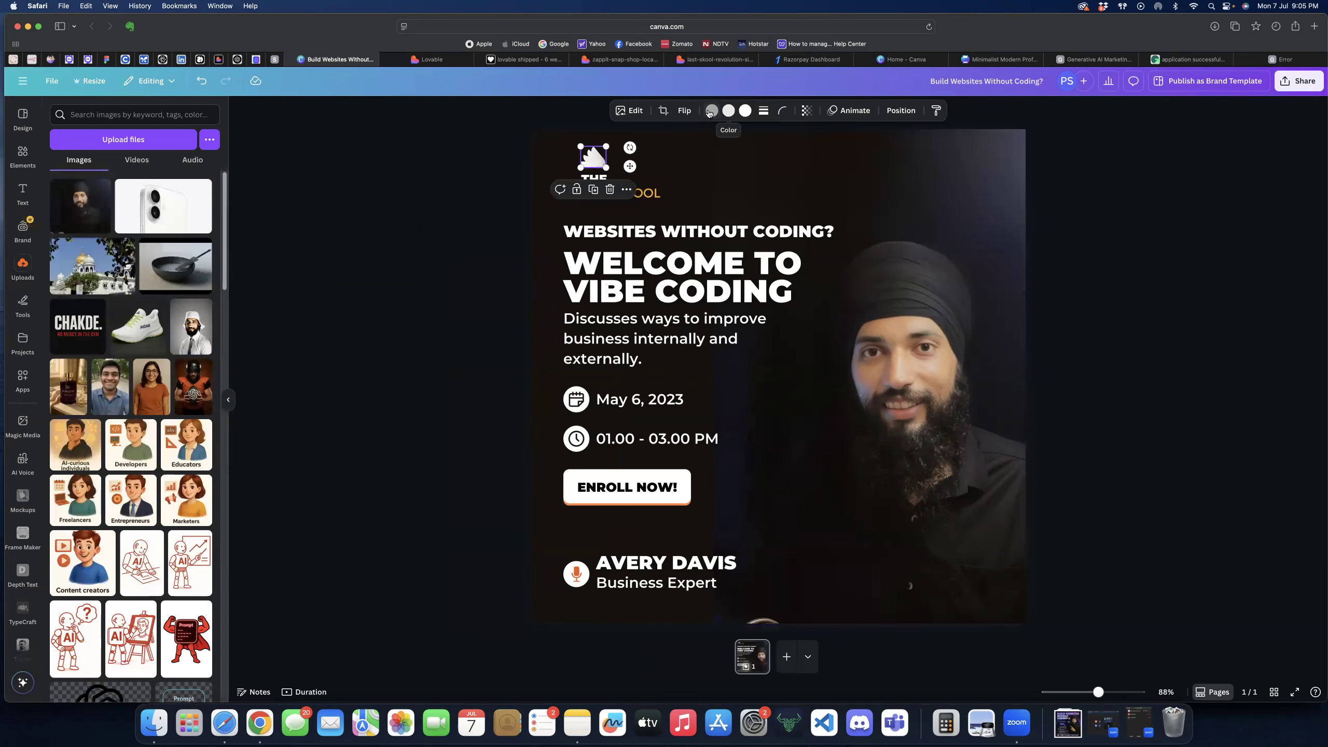
pyautogui.click(711, 111)
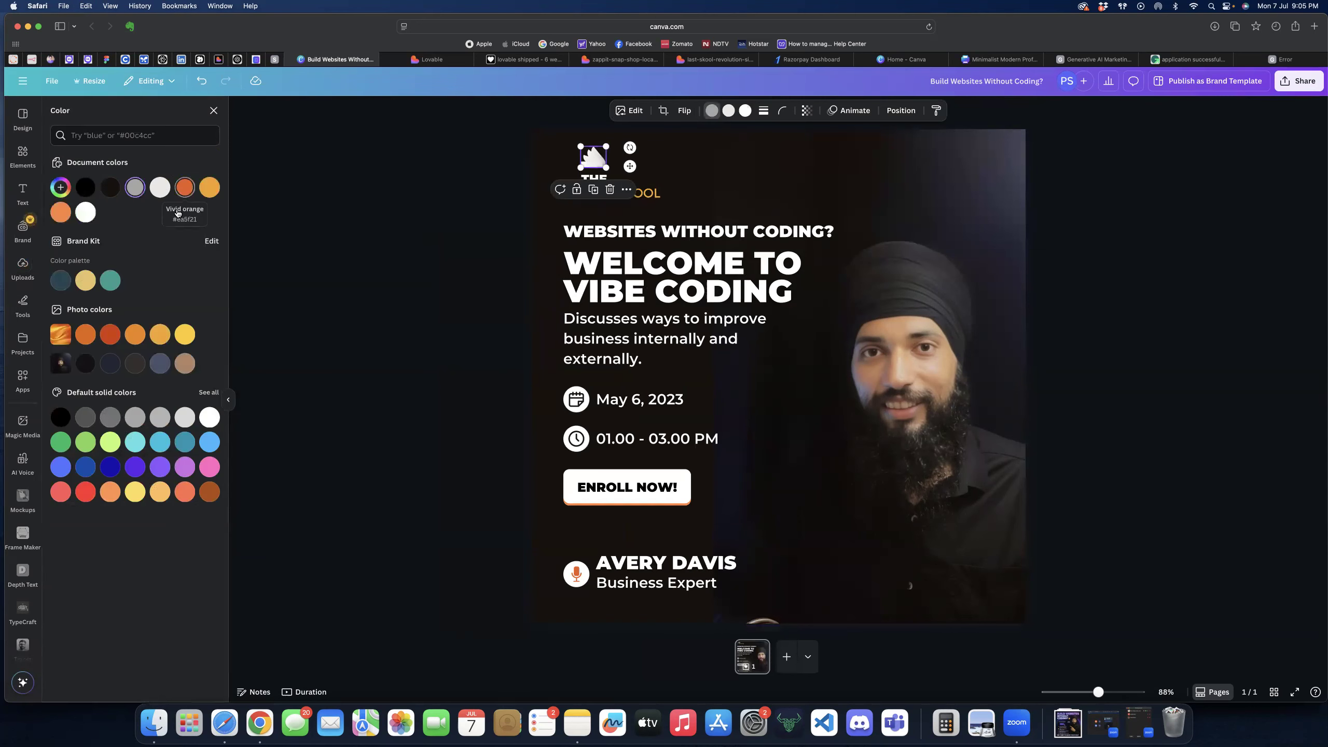
pyautogui.click(160, 334)
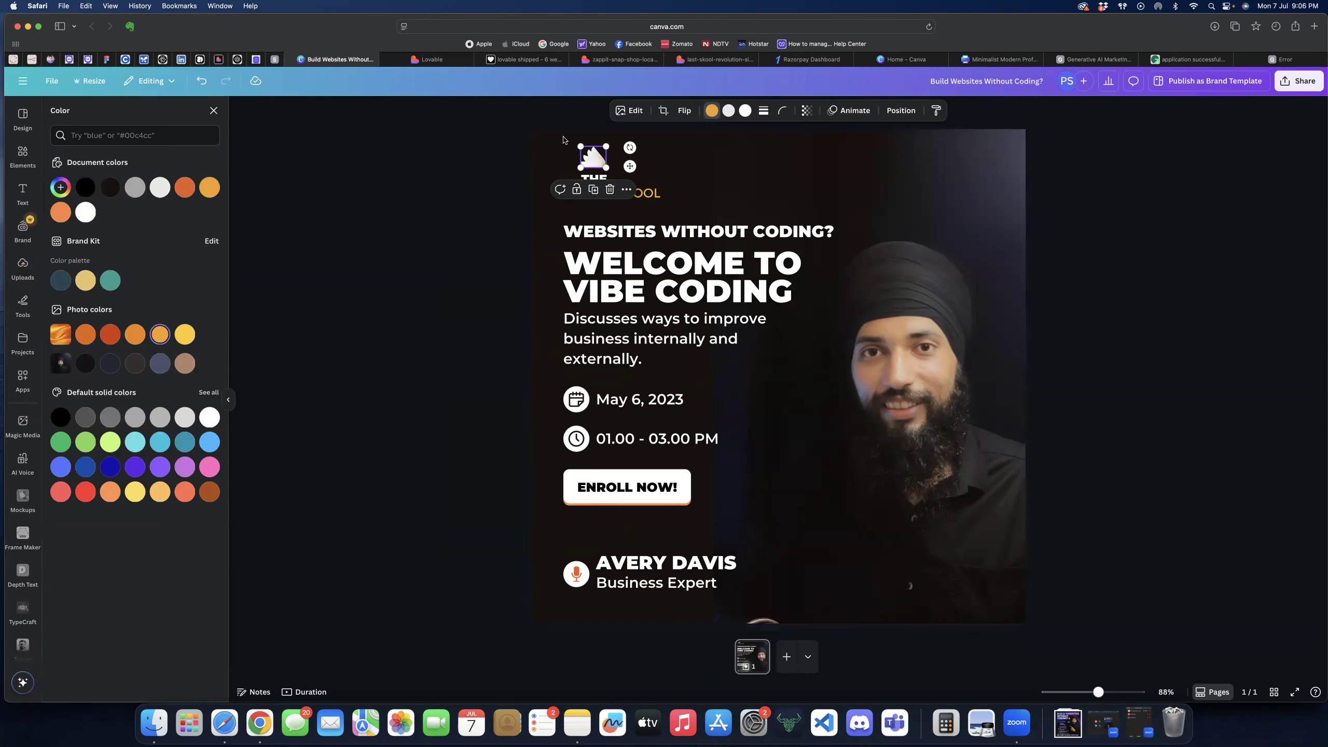
pyautogui.click(730, 111)
pyautogui.click(135, 335)
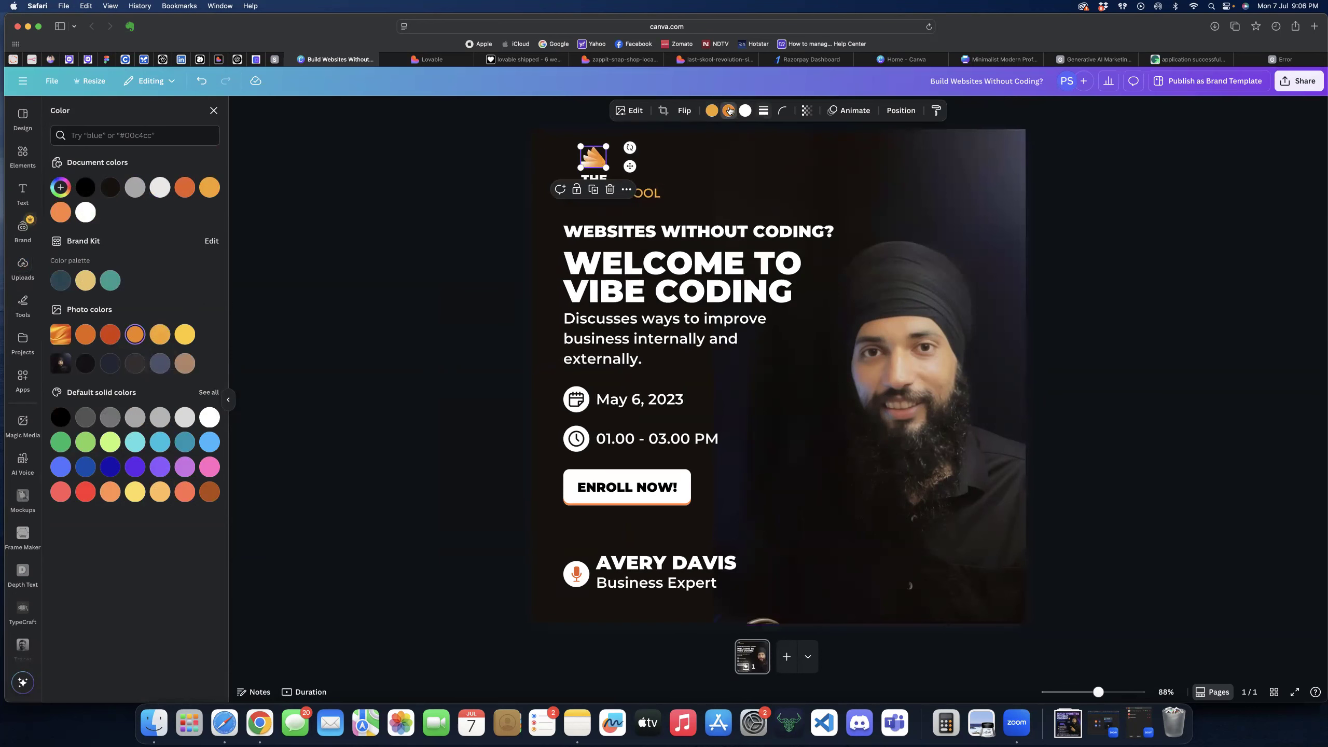
pyautogui.click(745, 110)
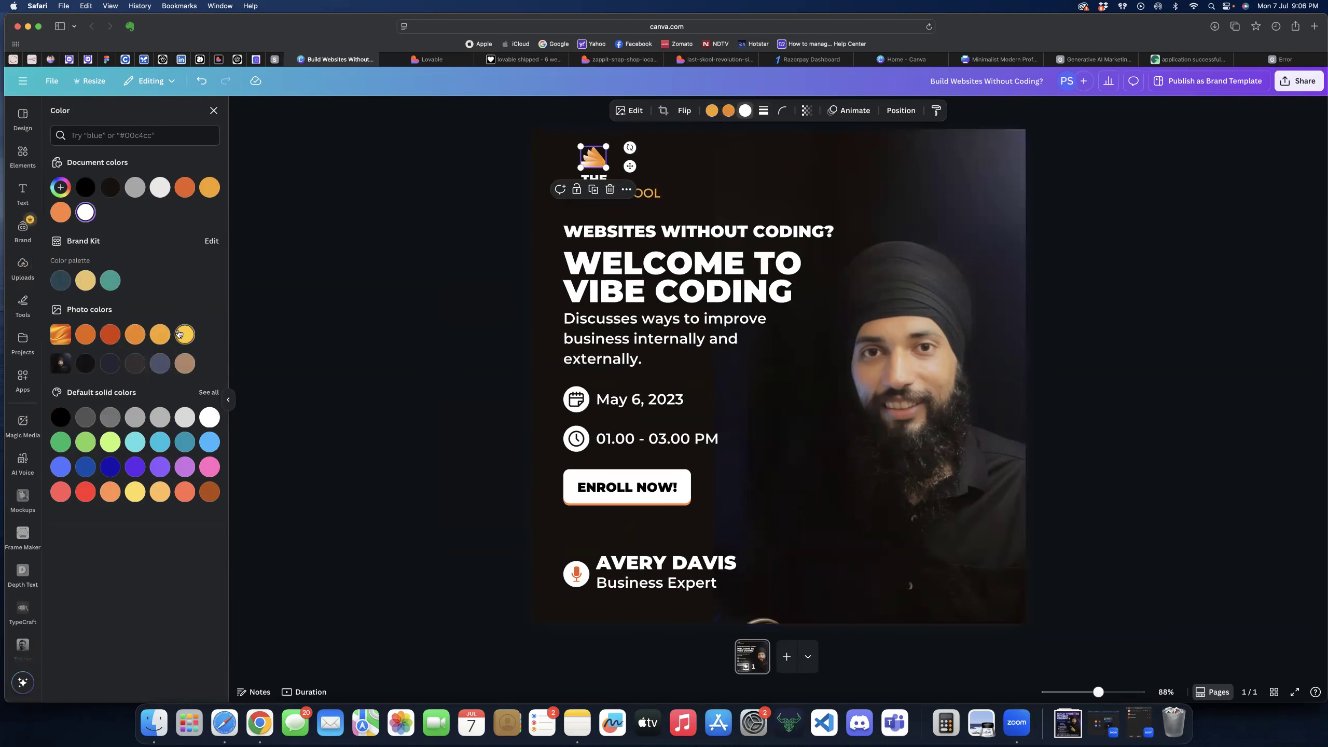
pyautogui.click(184, 335)
pyautogui.click(320, 348)
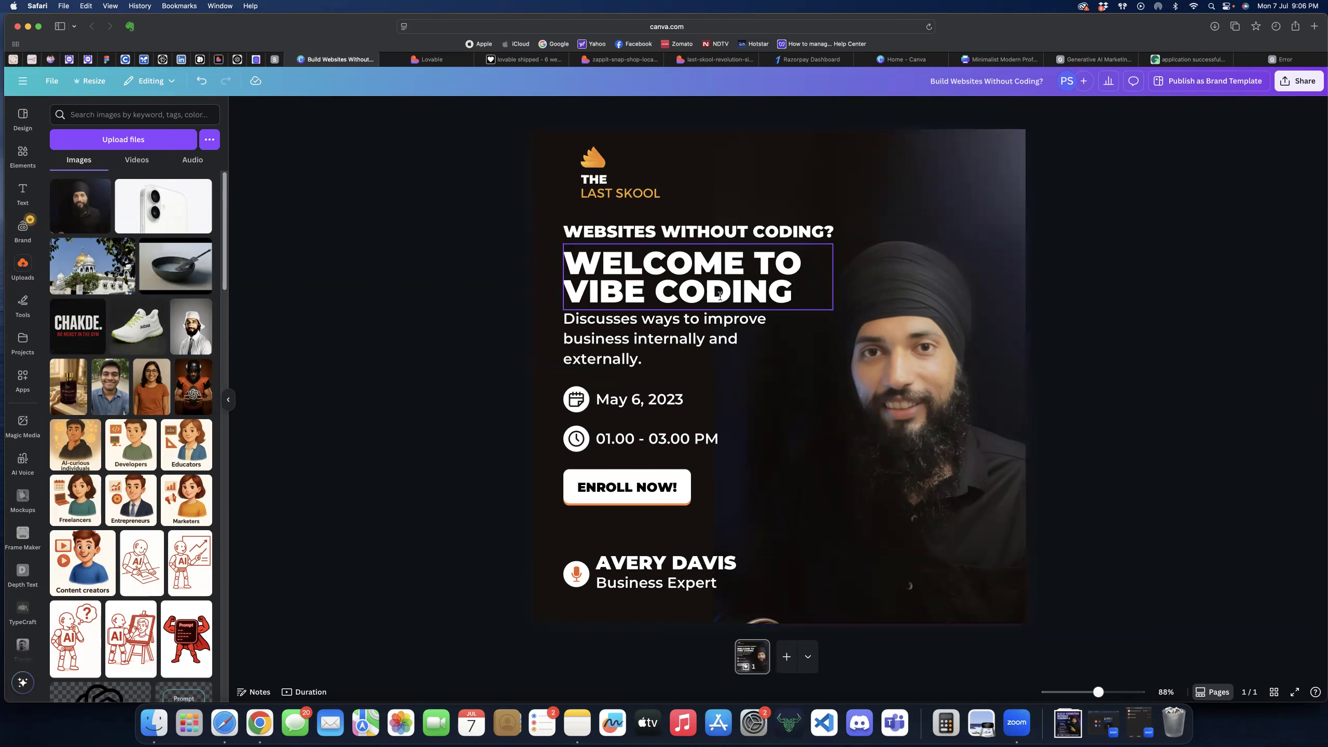
# - Look through the ChatGPT conversation's post strategy and slide breakdown for copy suited to the design's description line
pyautogui.click(604, 335)
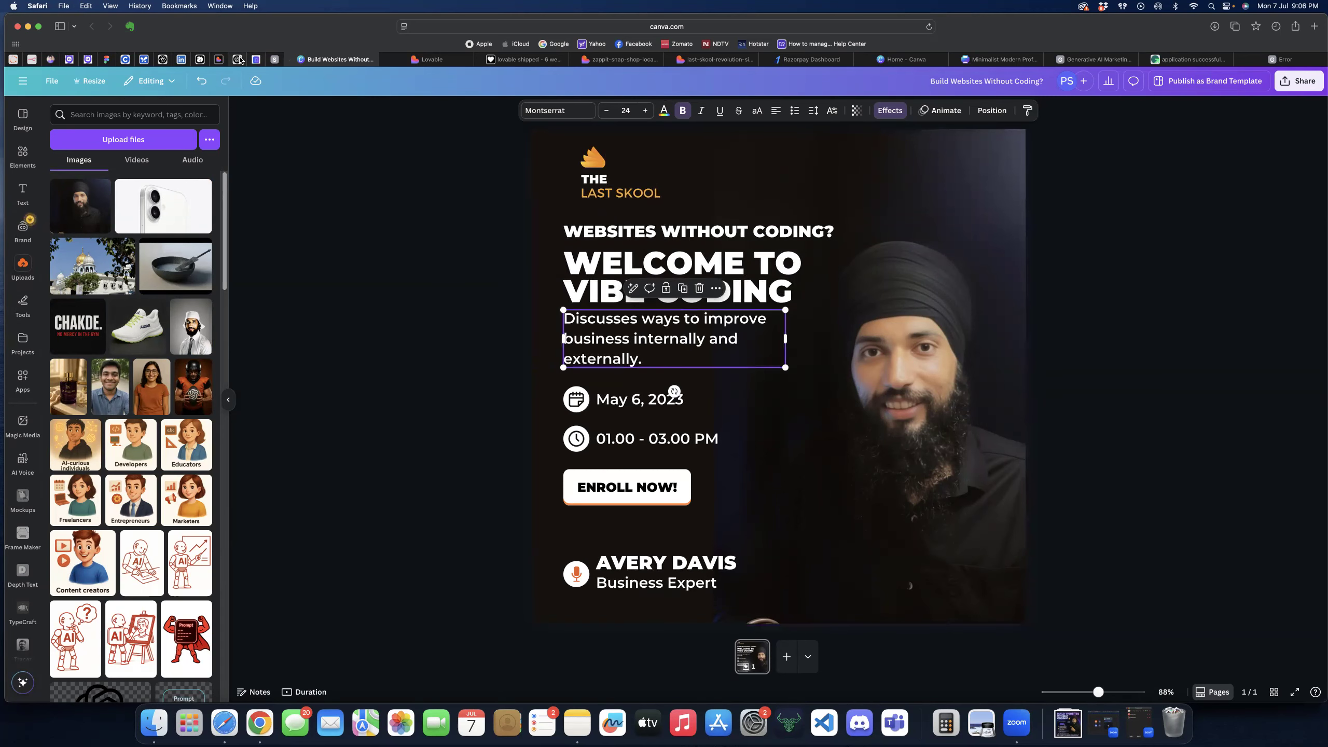
pyautogui.click(238, 59)
pyautogui.scroll(15, 433, 288)
pyautogui.scroll(-15, 544, 249)
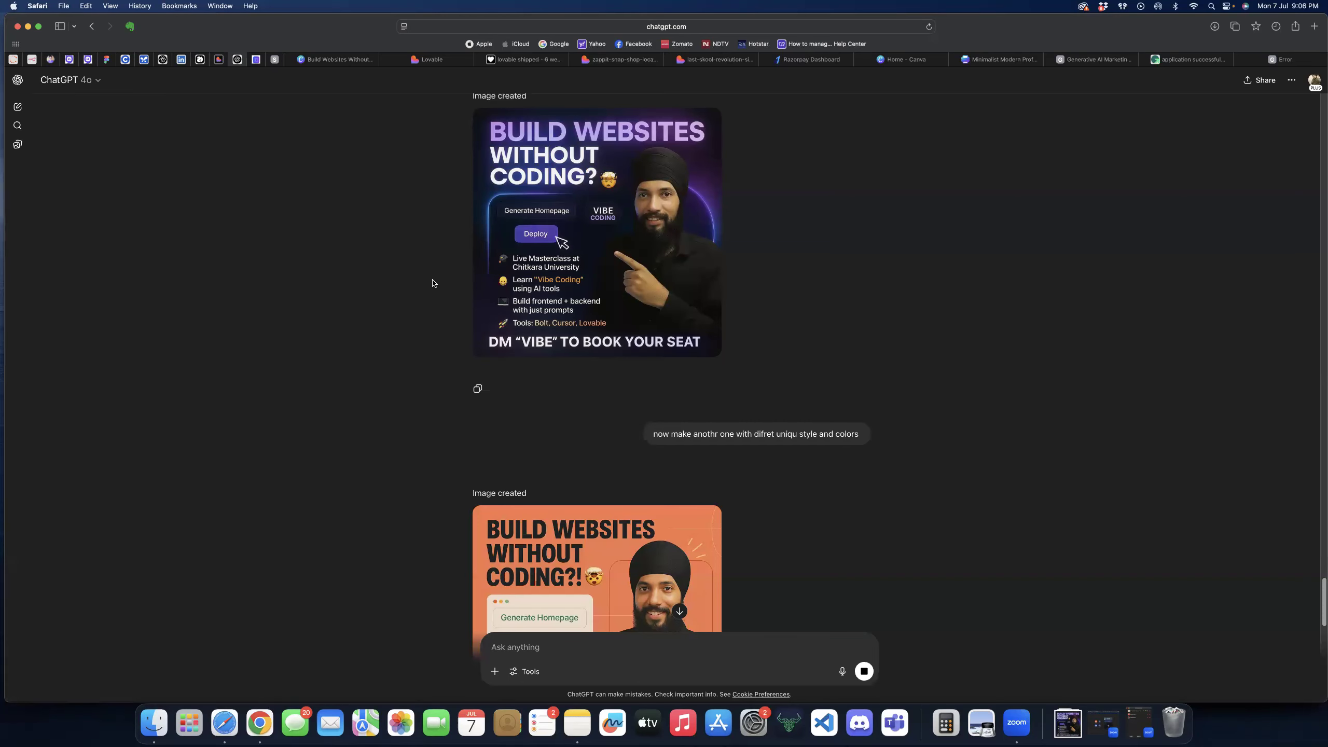
pyautogui.scroll(10, 432, 284)
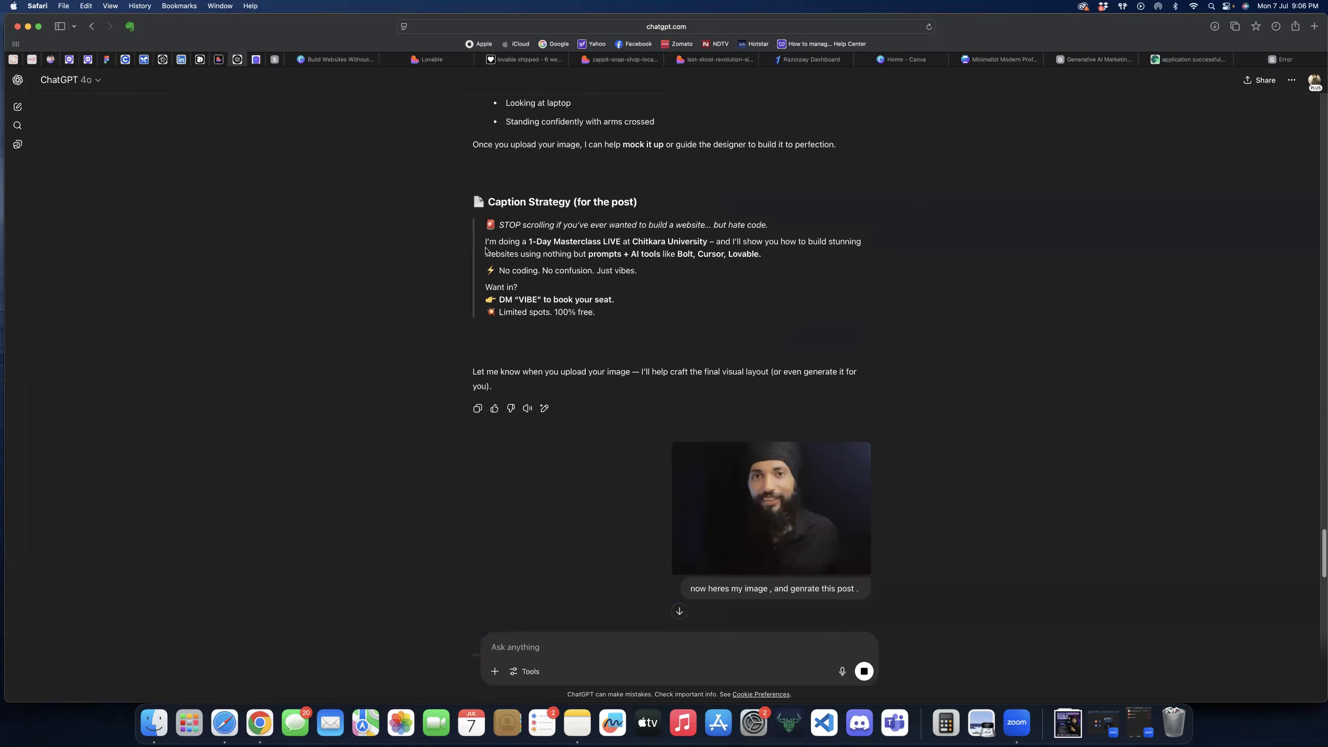
pyautogui.scroll(6, 487, 257)
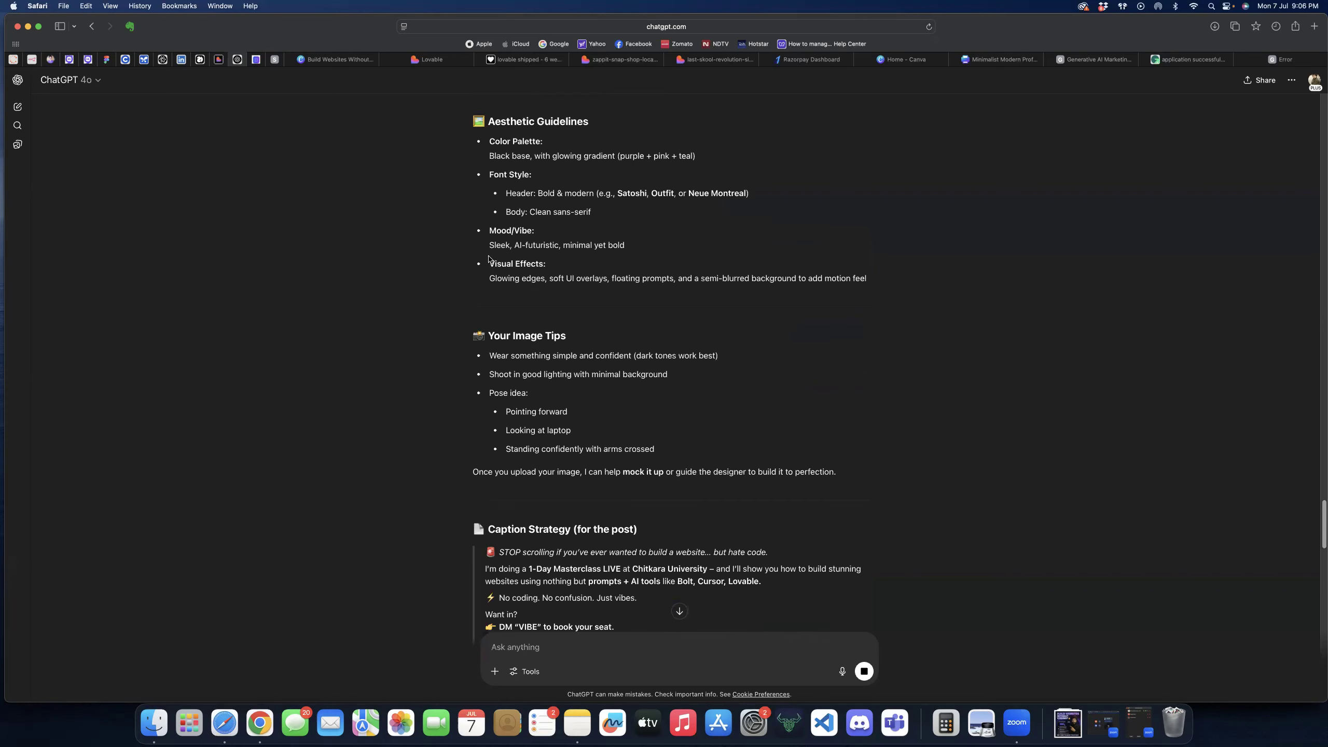
pyautogui.scroll(7, 489, 259)
pyautogui.scroll(2, 494, 307)
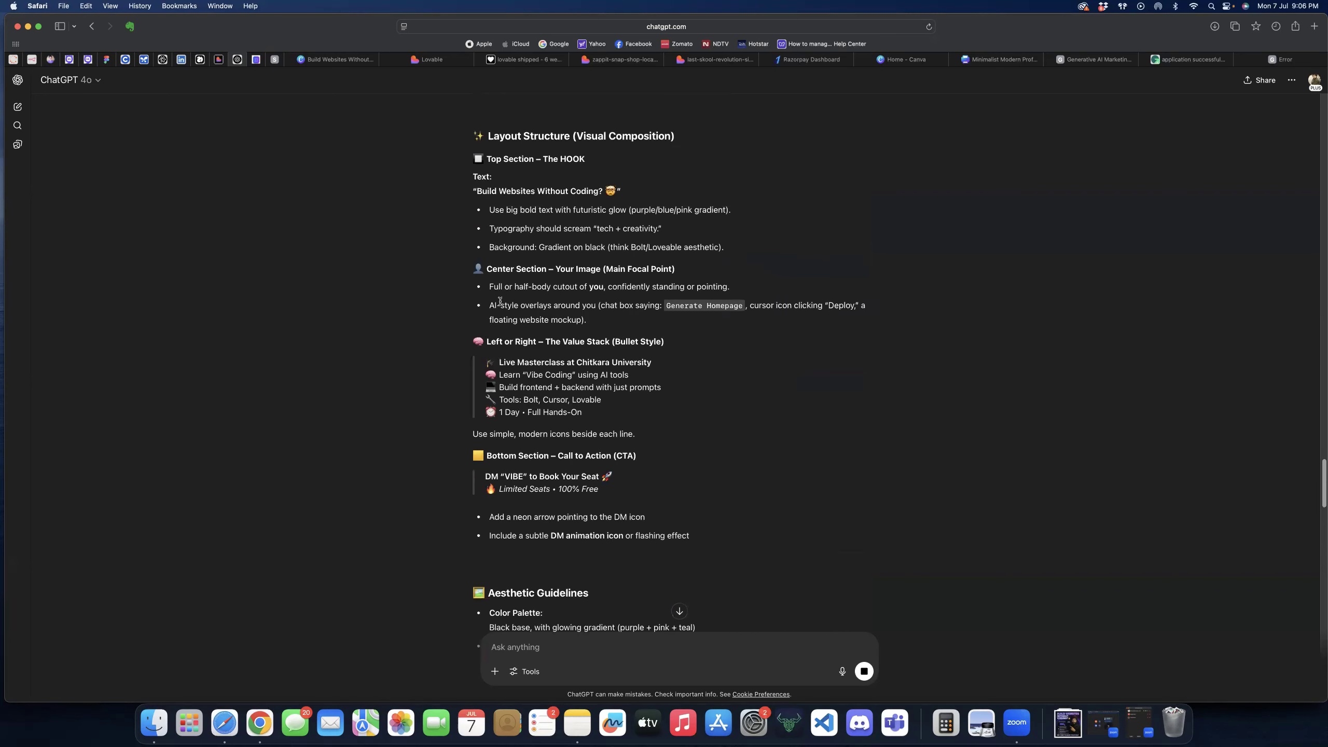
pyautogui.scroll(20, 517, 235)
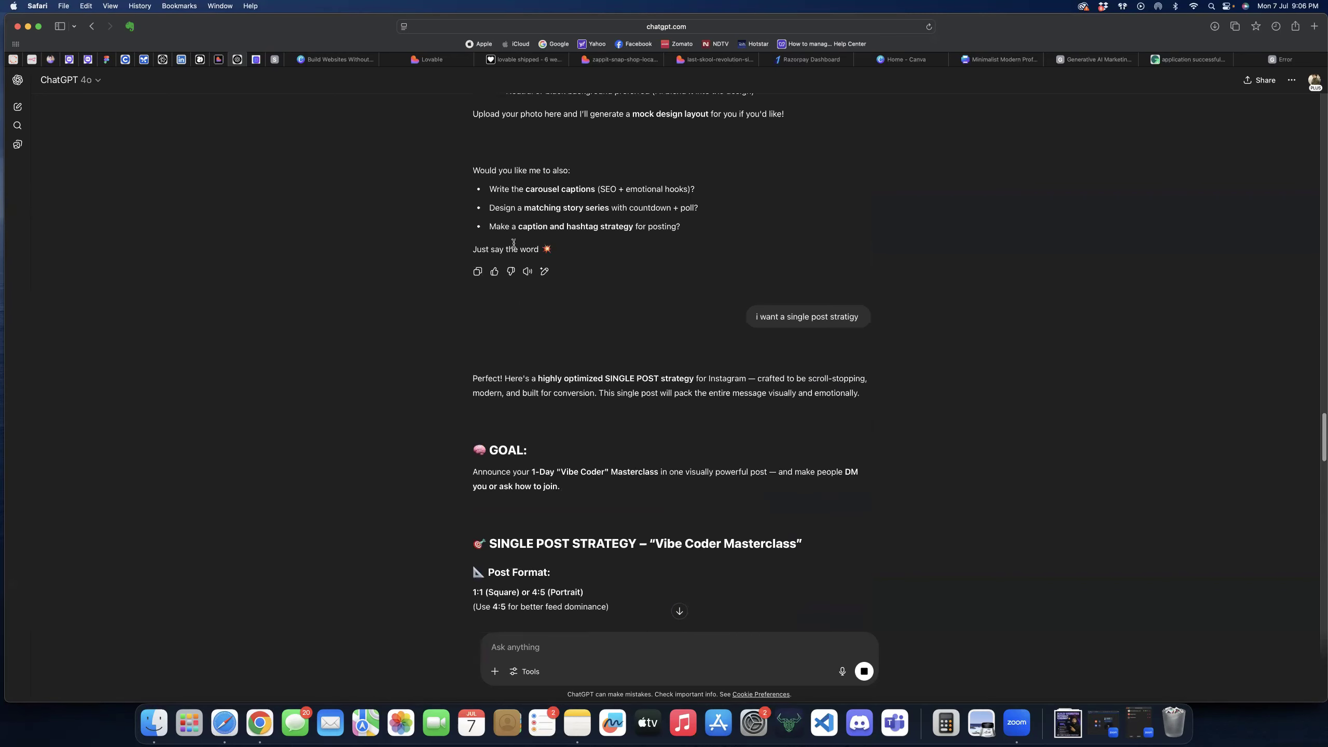
pyautogui.scroll(16, 514, 245)
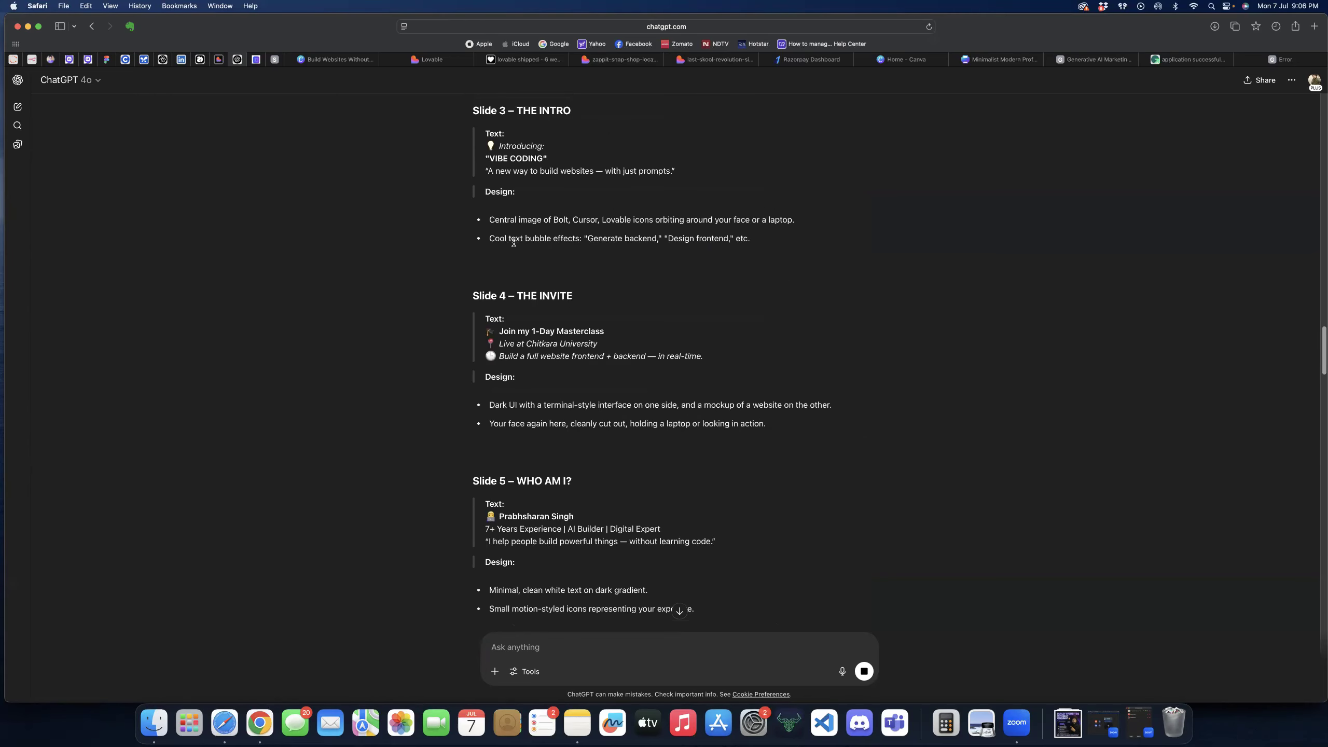
pyautogui.scroll(-3, 515, 244)
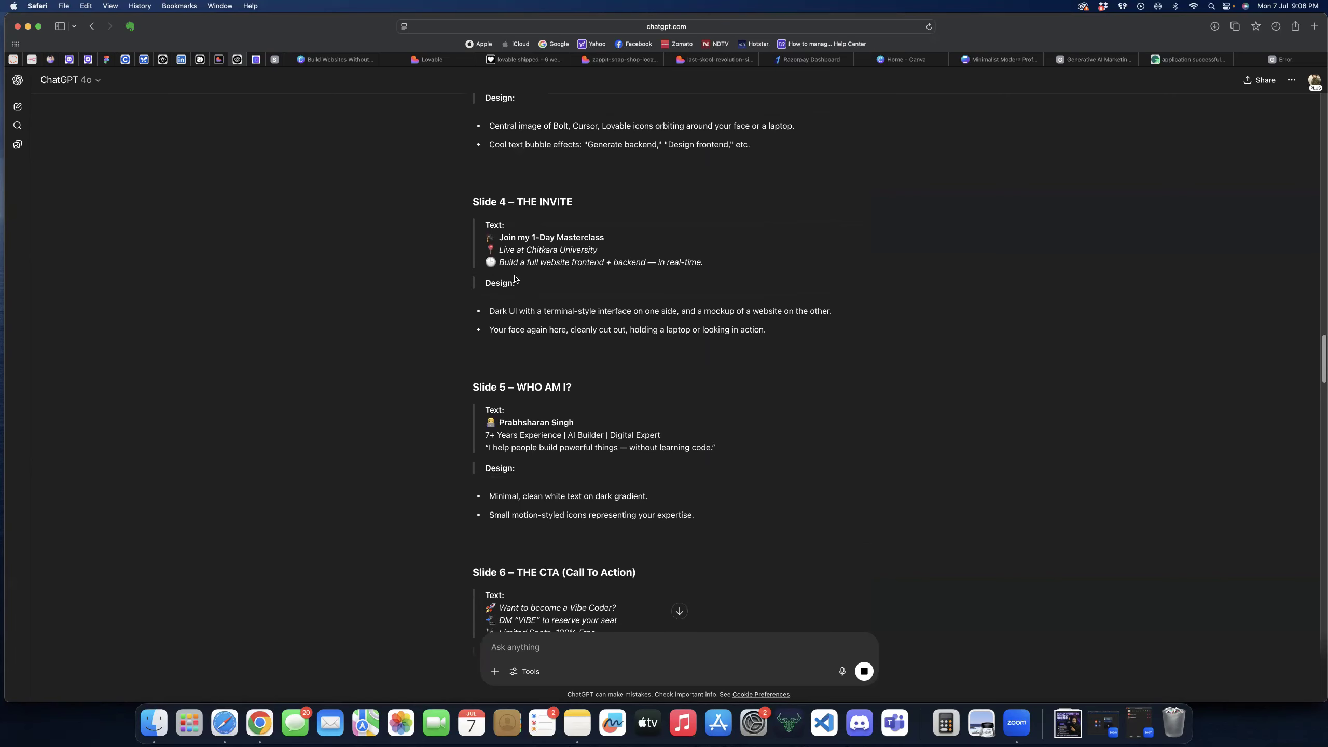
pyautogui.scroll(-2, 518, 371)
pyautogui.scroll(-3, 512, 372)
pyautogui.scroll(-1, 520, 403)
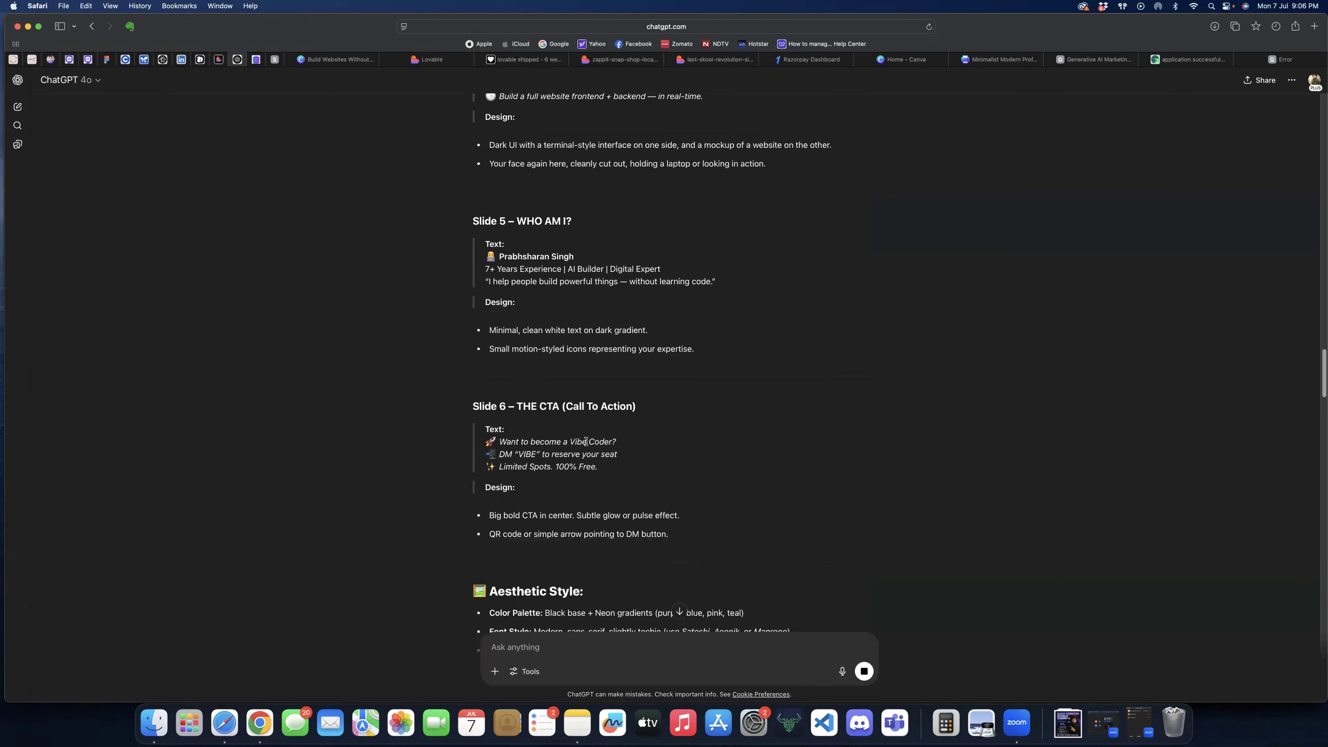
pyautogui.scroll(-4, 518, 454)
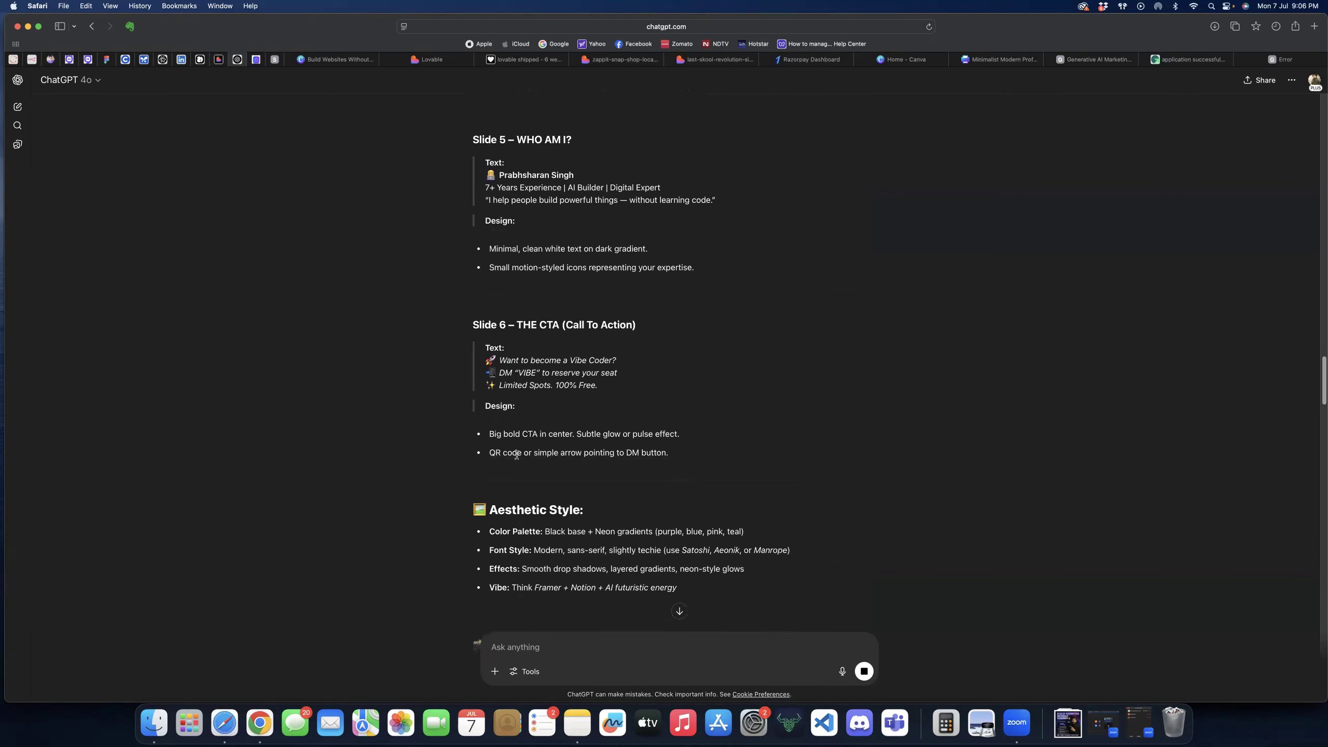
pyautogui.scroll(15, 544, 393)
pyautogui.scroll(10, 544, 393)
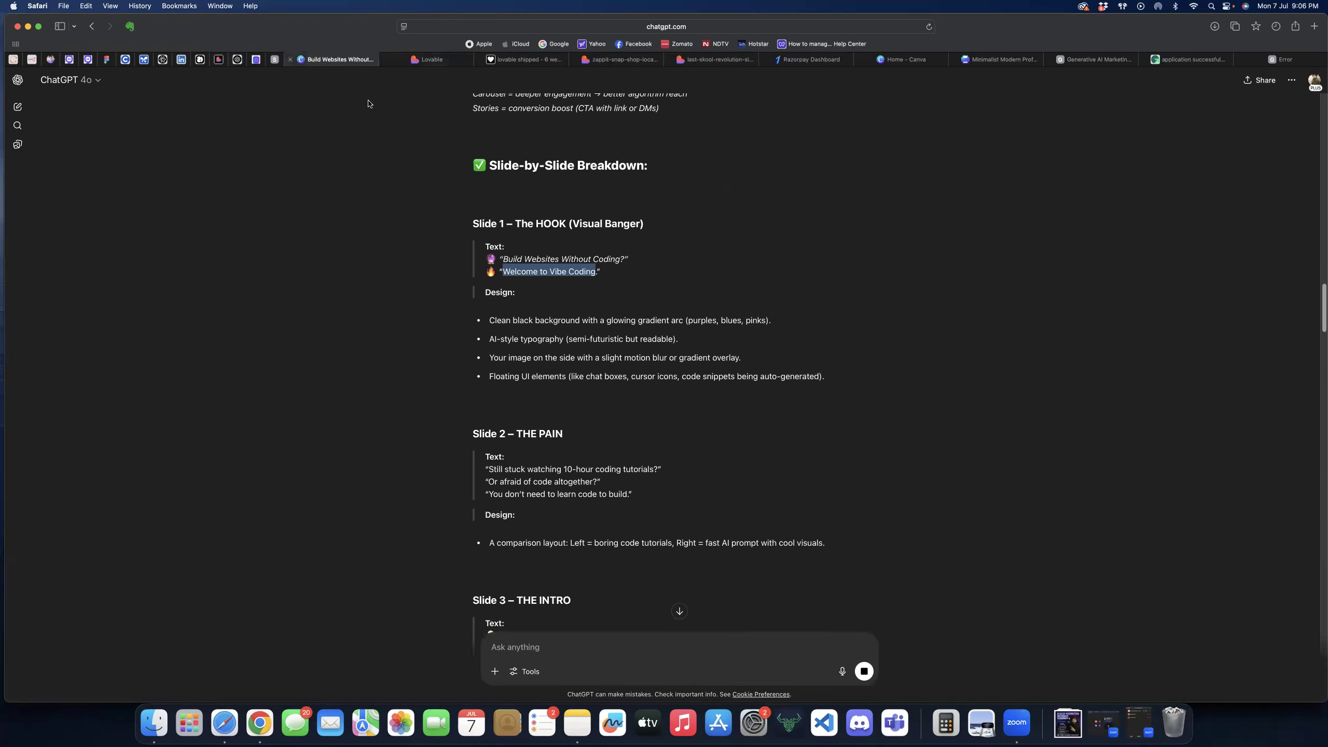
# - Copy the Canva description text into a ChatGPT prompt and add "regenrate exact same lenght line for the post"
pyautogui.click(314, 60)
pyautogui.doubleClick(625, 327)
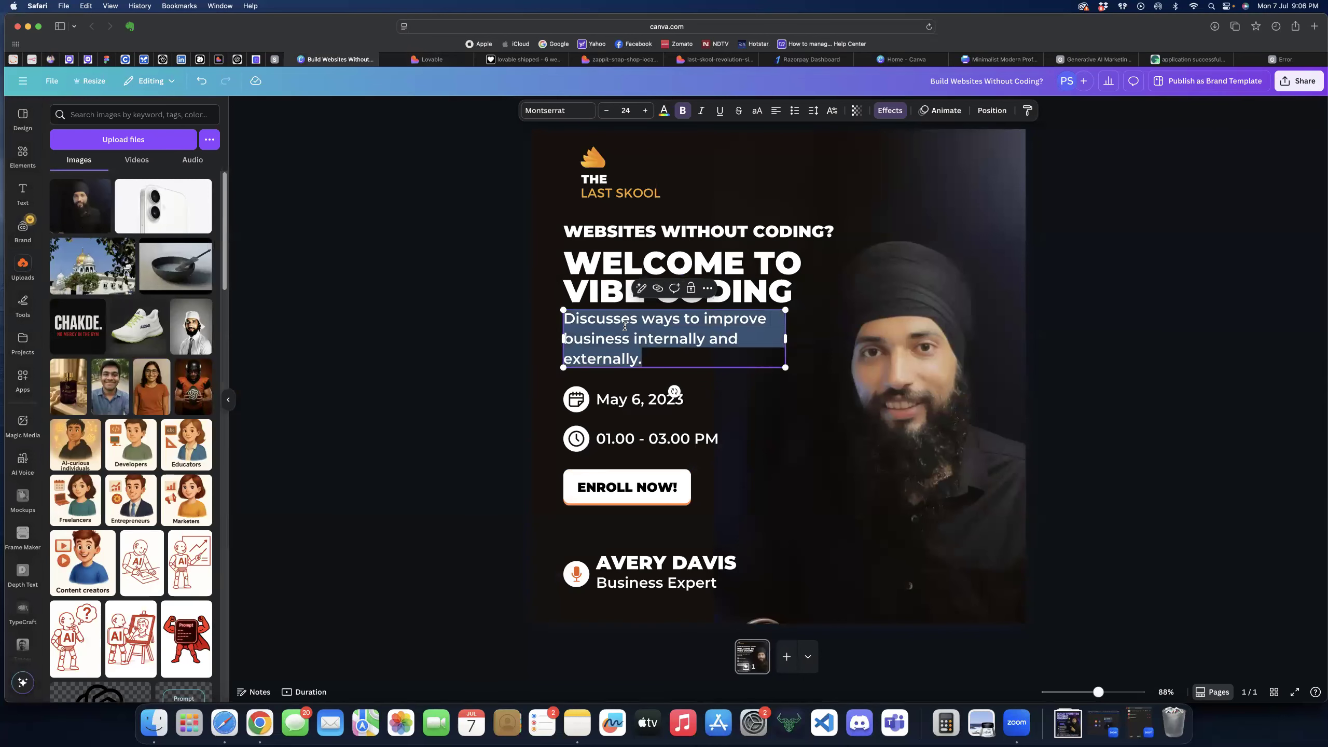
pyautogui.press('super+c')
pyautogui.click(237, 59)
pyautogui.click(536, 616)
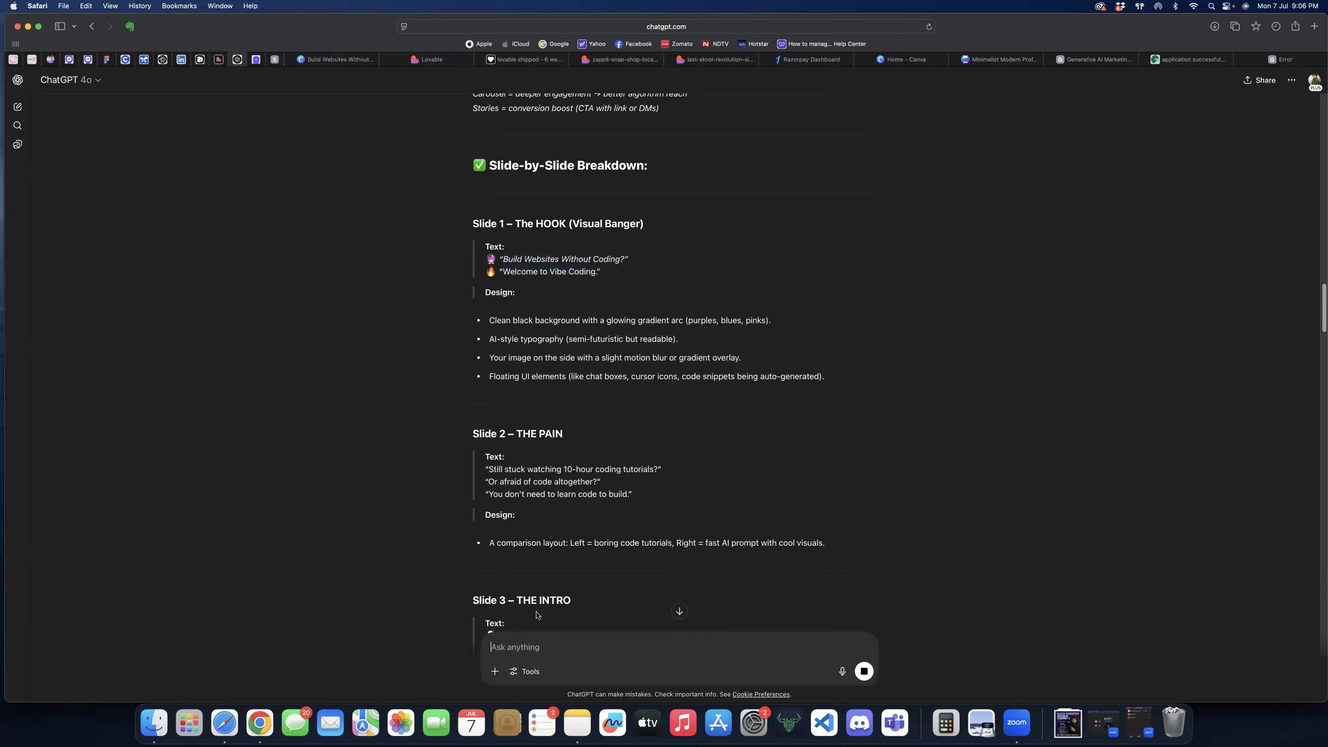
pyautogui.press('super+v')
pyautogui.hotkey('shift', 'Return')
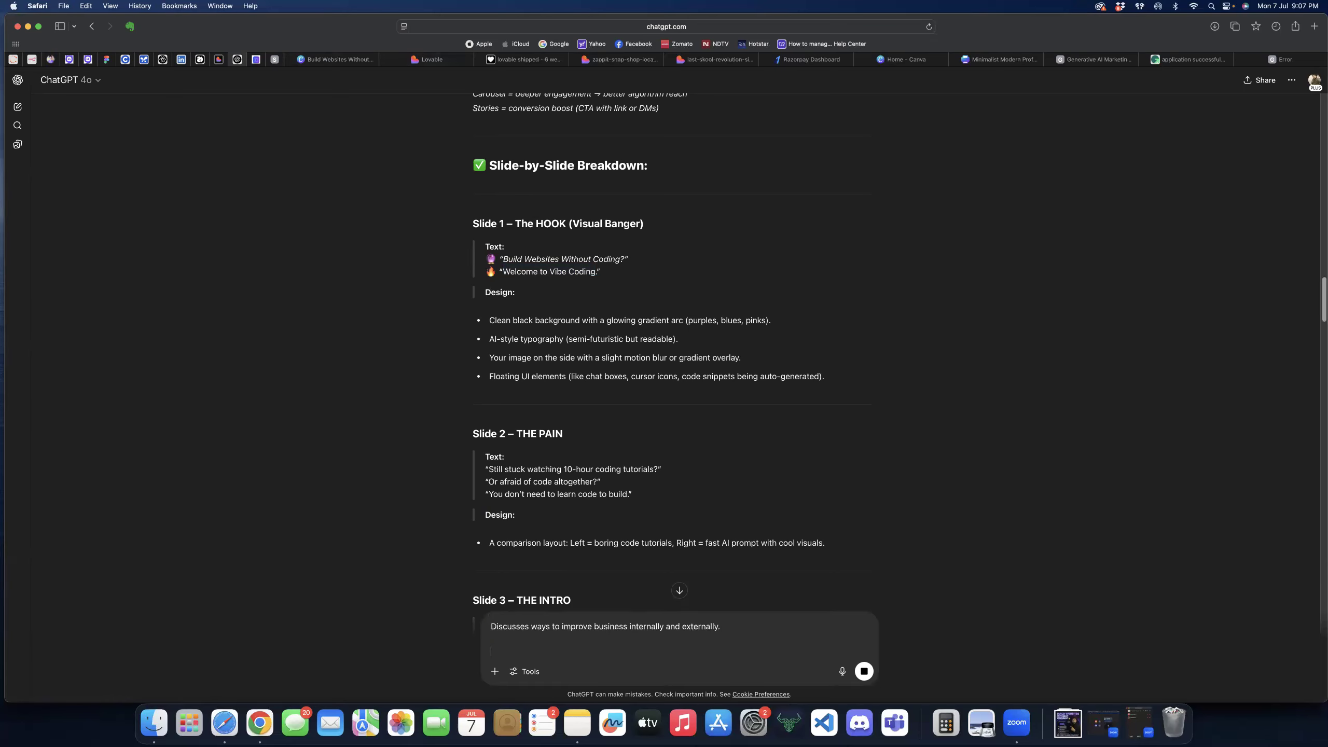
pyautogui.write('regenrate exact same lenght line for the post')
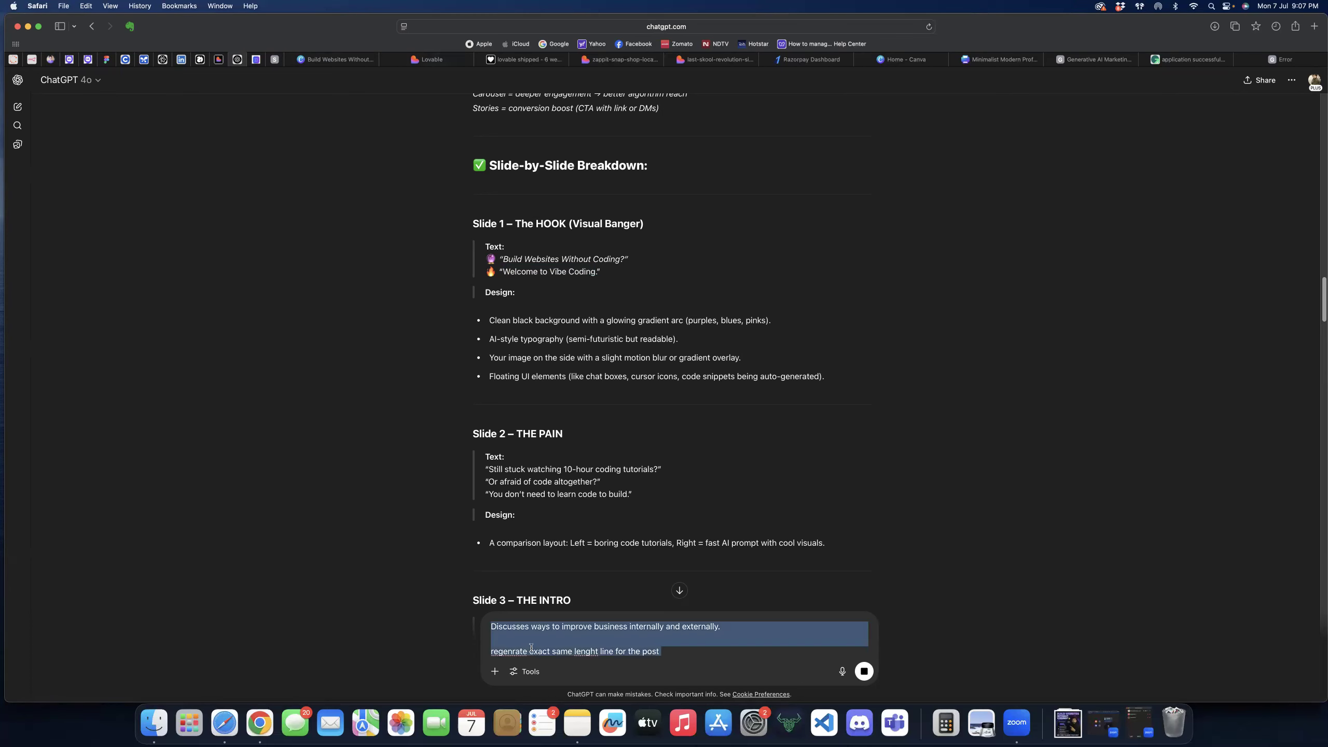
# - Reload the ChatGPT conversation, submit the request for a same-length description line, and reload the page again
pyautogui.scroll(-20, 621, 595)
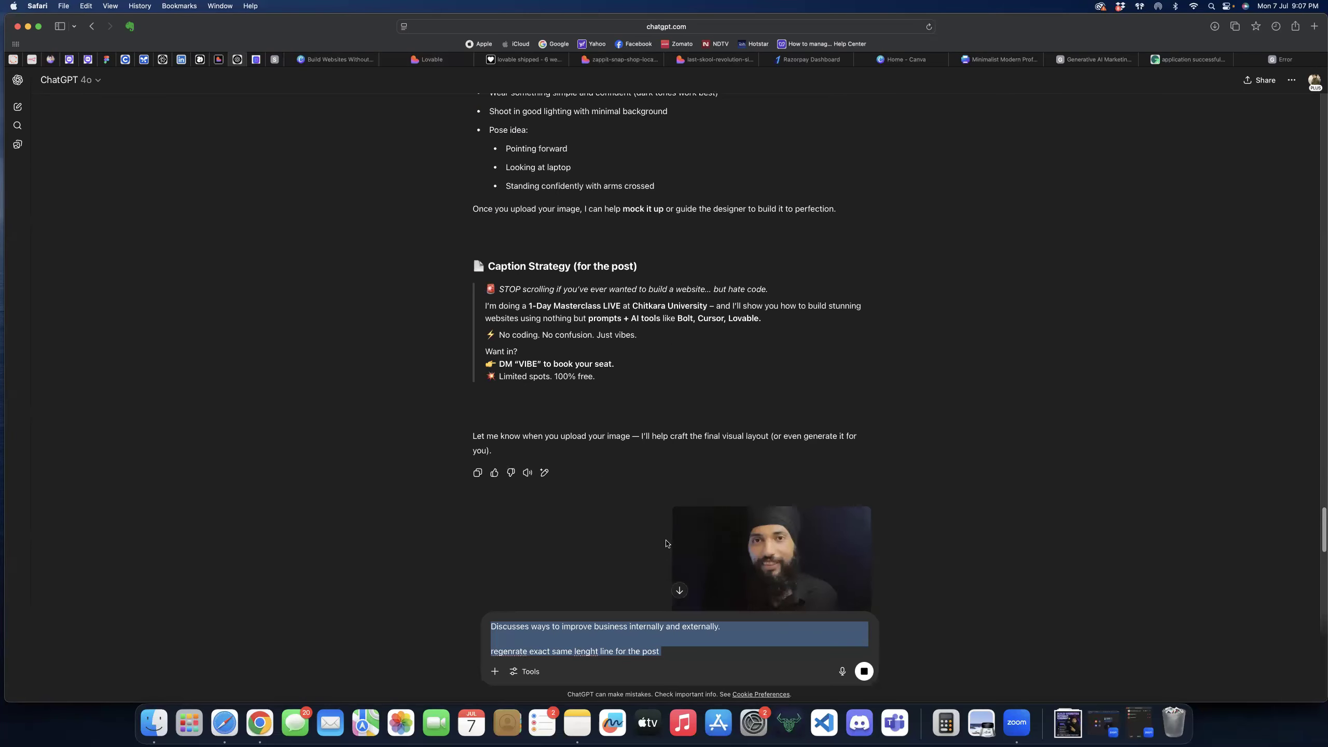
pyautogui.click(929, 26)
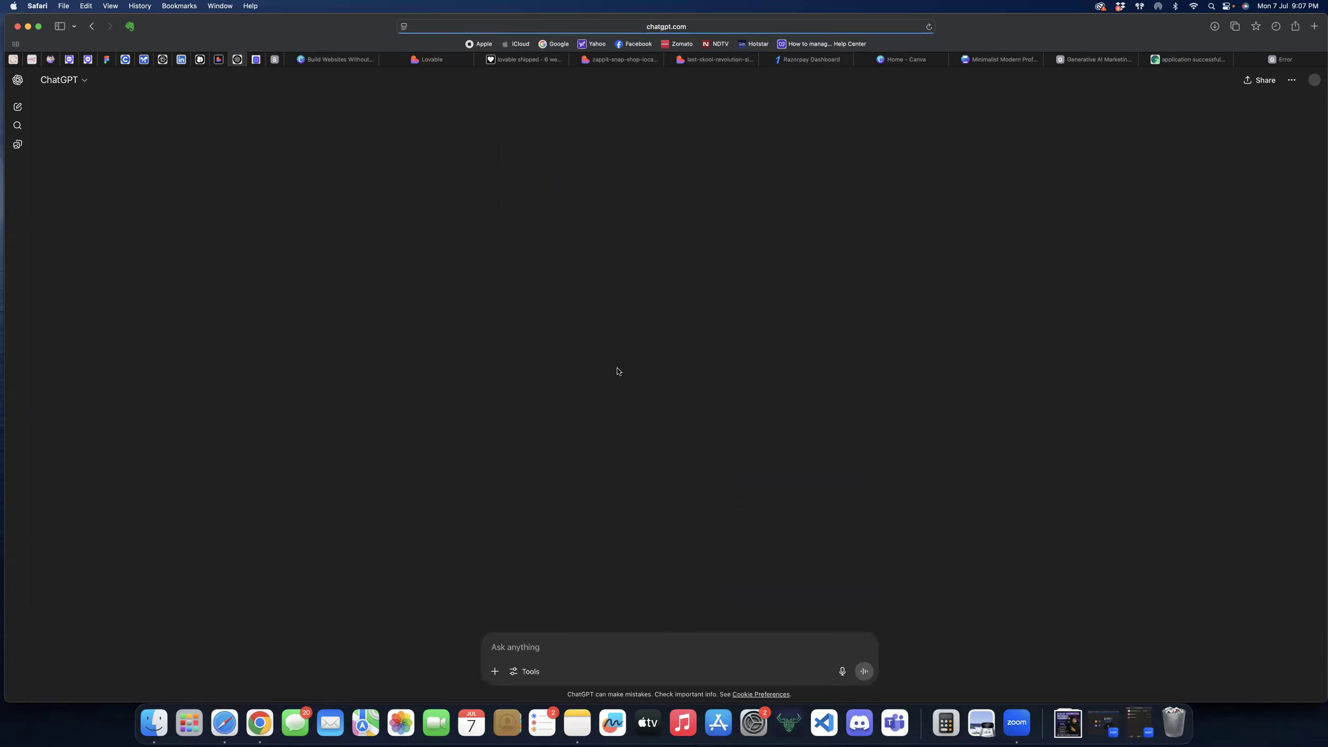
pyautogui.click(864, 672)
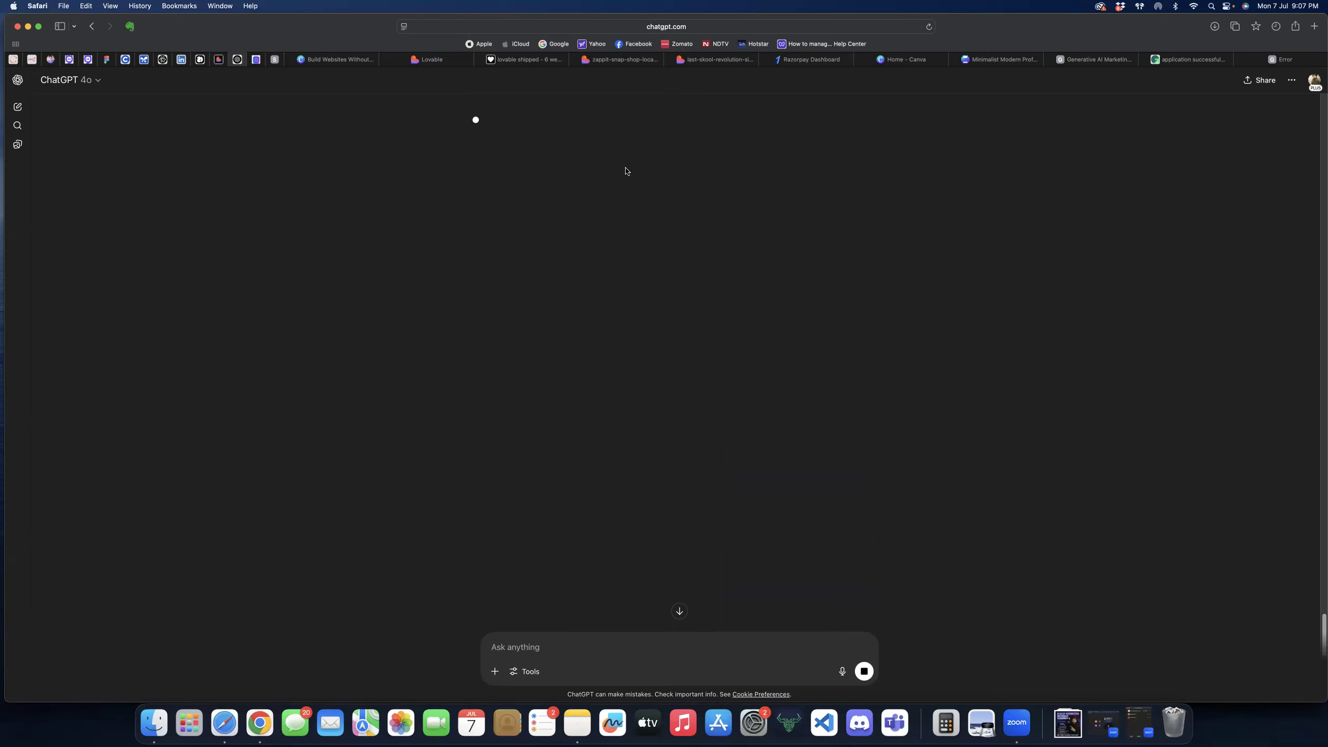
pyautogui.click(928, 27)
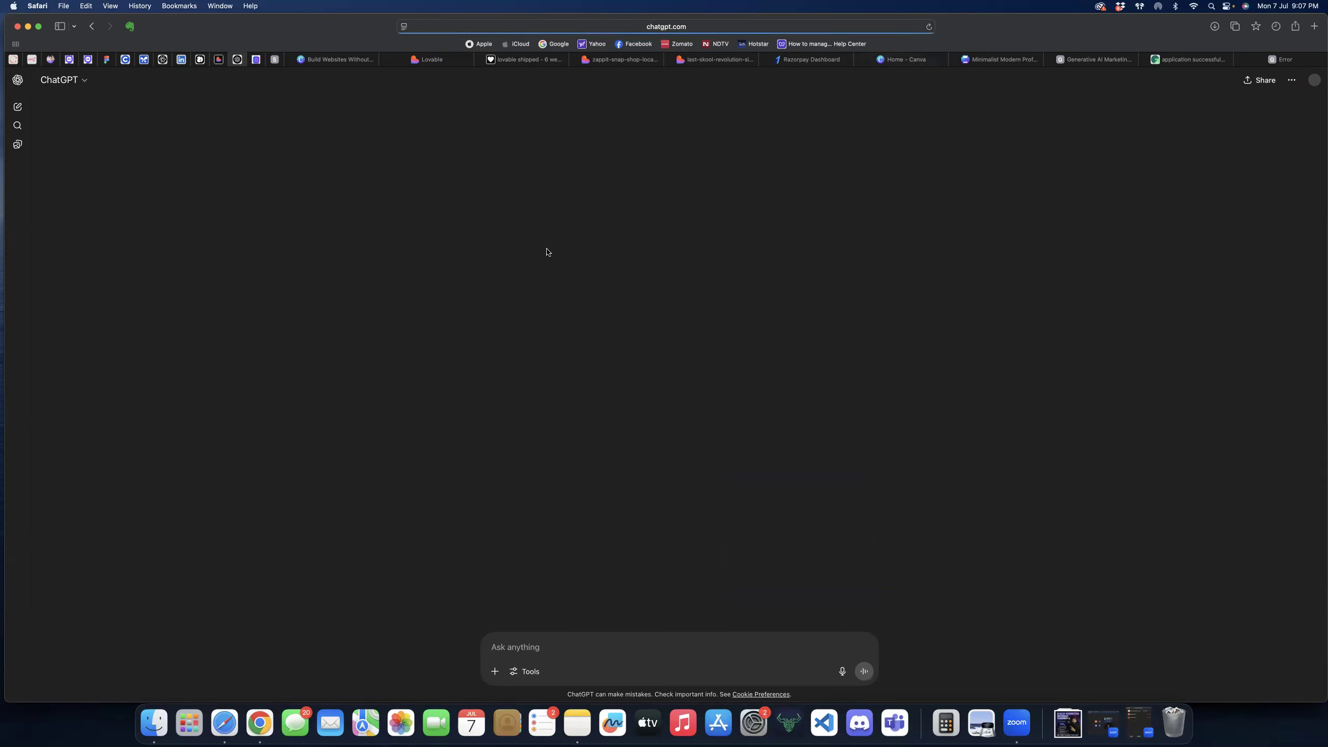
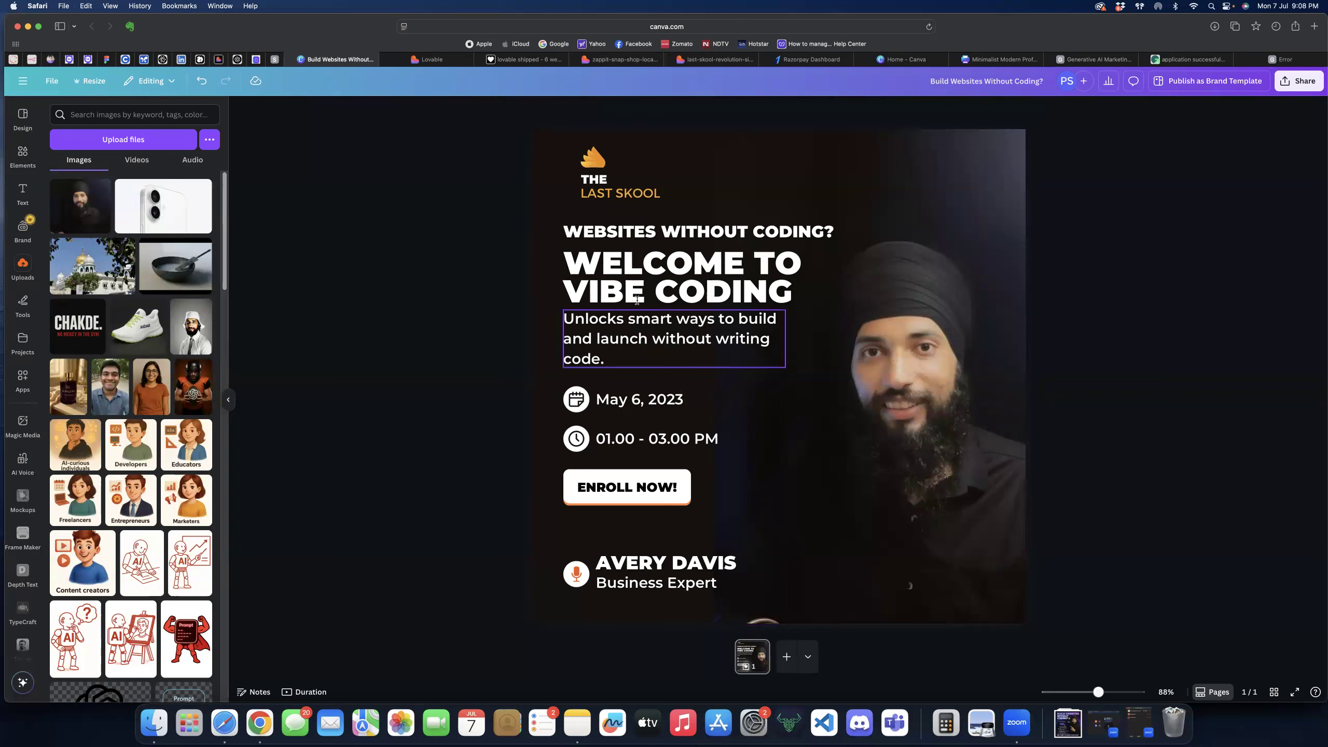
# - Colour the word "CODING" in the main title with the light orange from the photo colours
pyautogui.click(660, 290)
pyautogui.moveTo(661, 290); pyautogui.dragTo(786, 289)
pyautogui.click(664, 110)
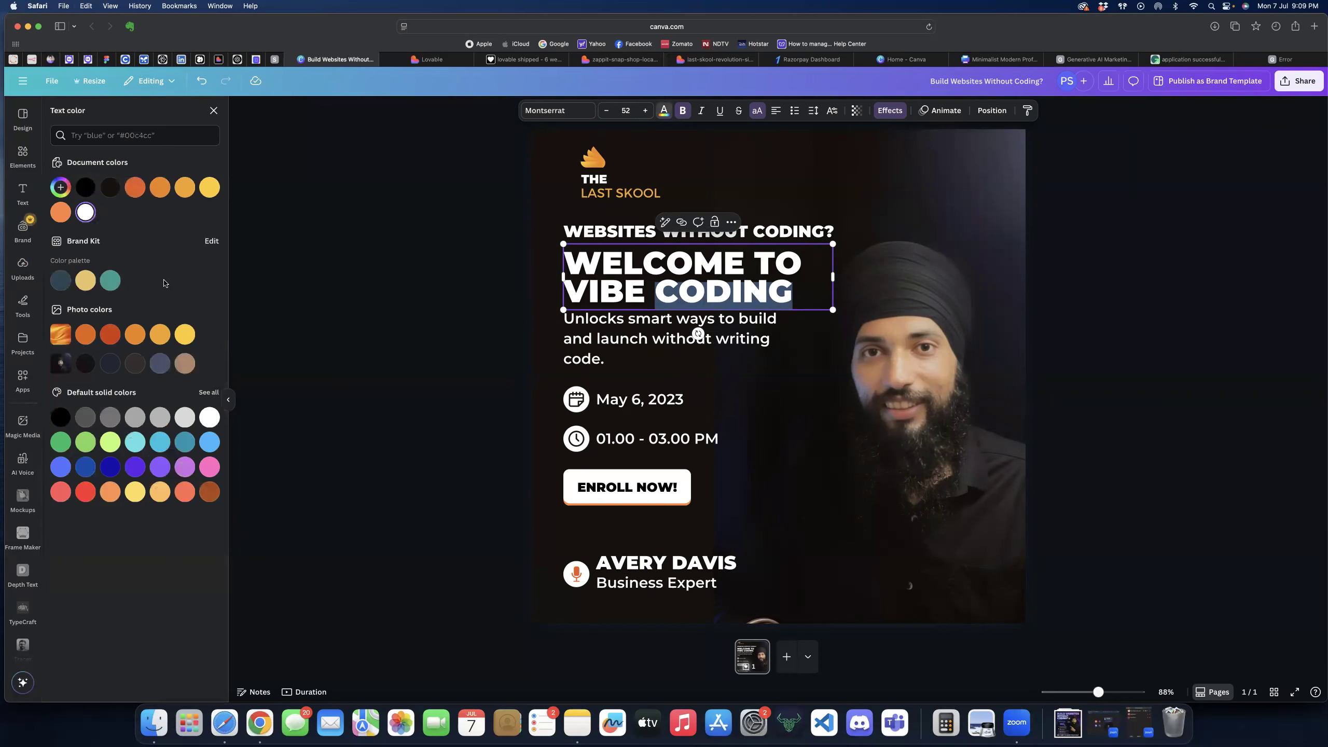
pyautogui.click(159, 333)
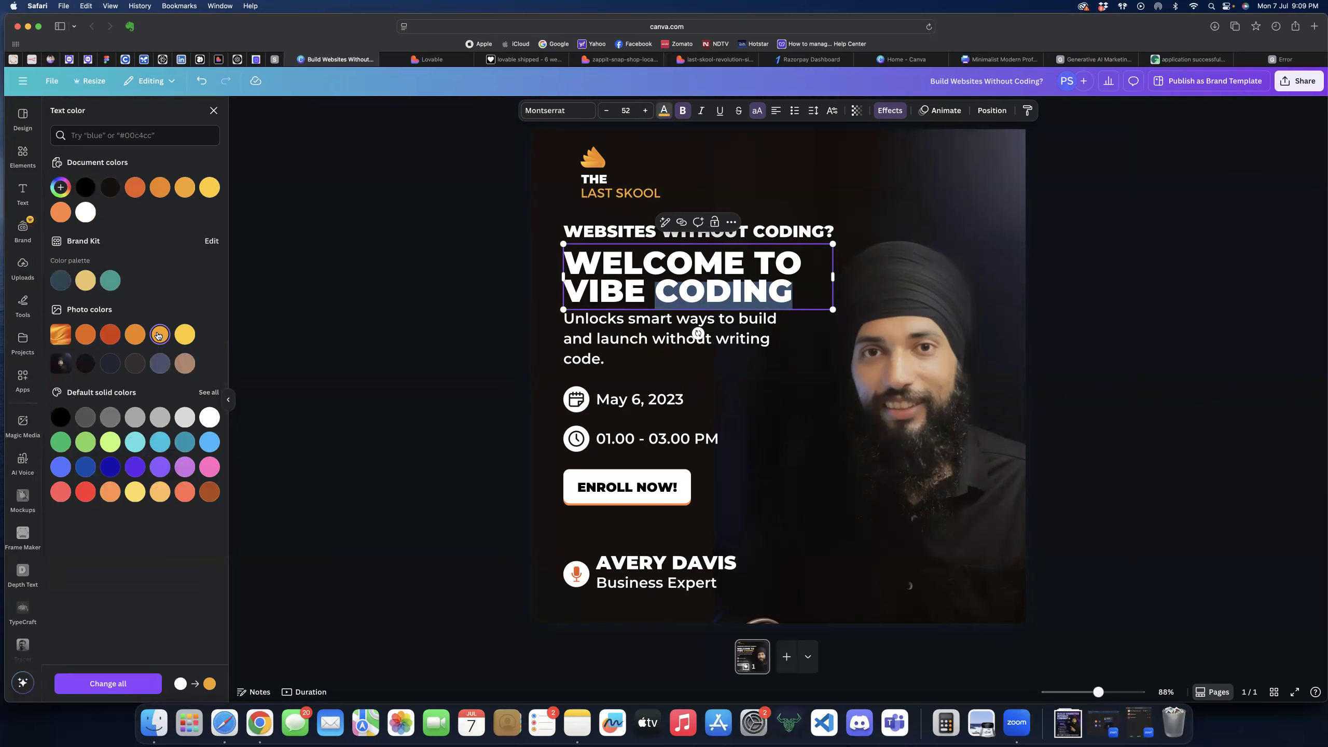
pyautogui.press('Escape')
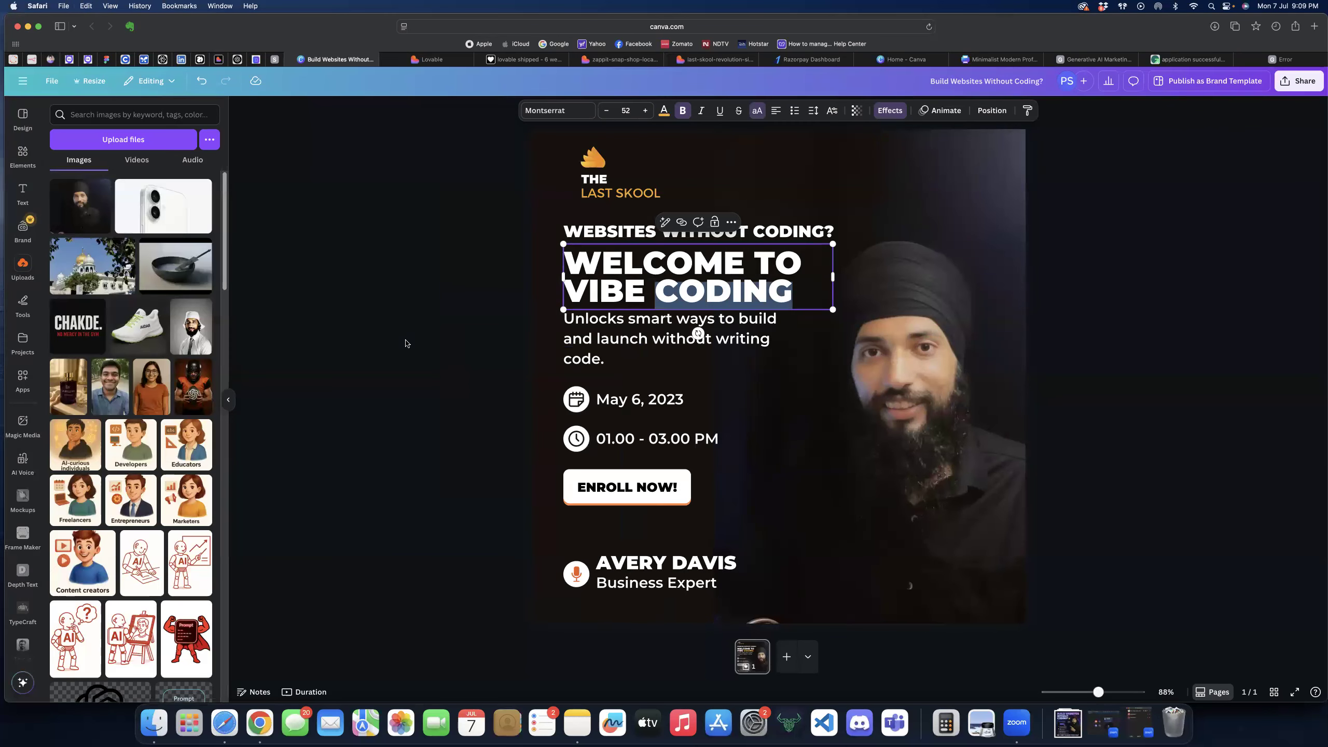
pyautogui.click(418, 366)
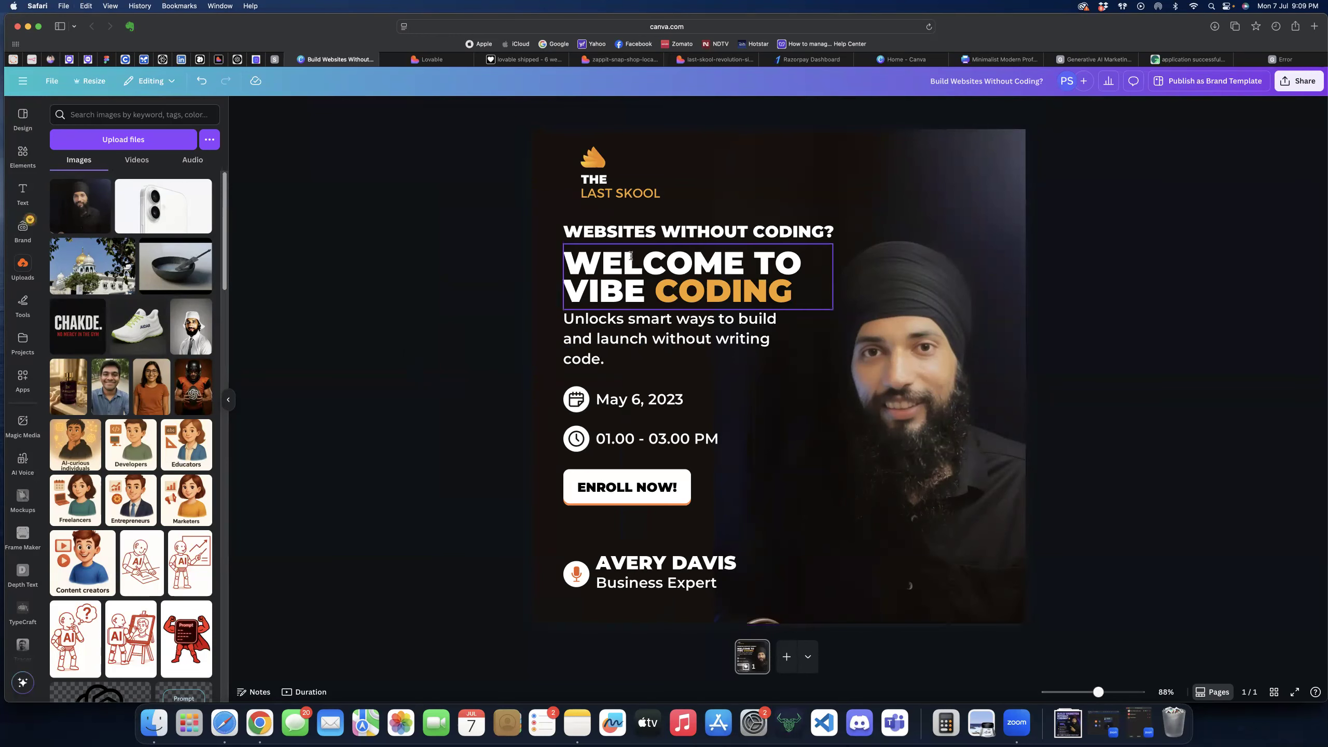
# - Reduce the font size of the "Unlocks smart ways to build and launch without writing code." text to 21
pyautogui.click(638, 330)
pyautogui.click(607, 112)
pyautogui.click(608, 112)
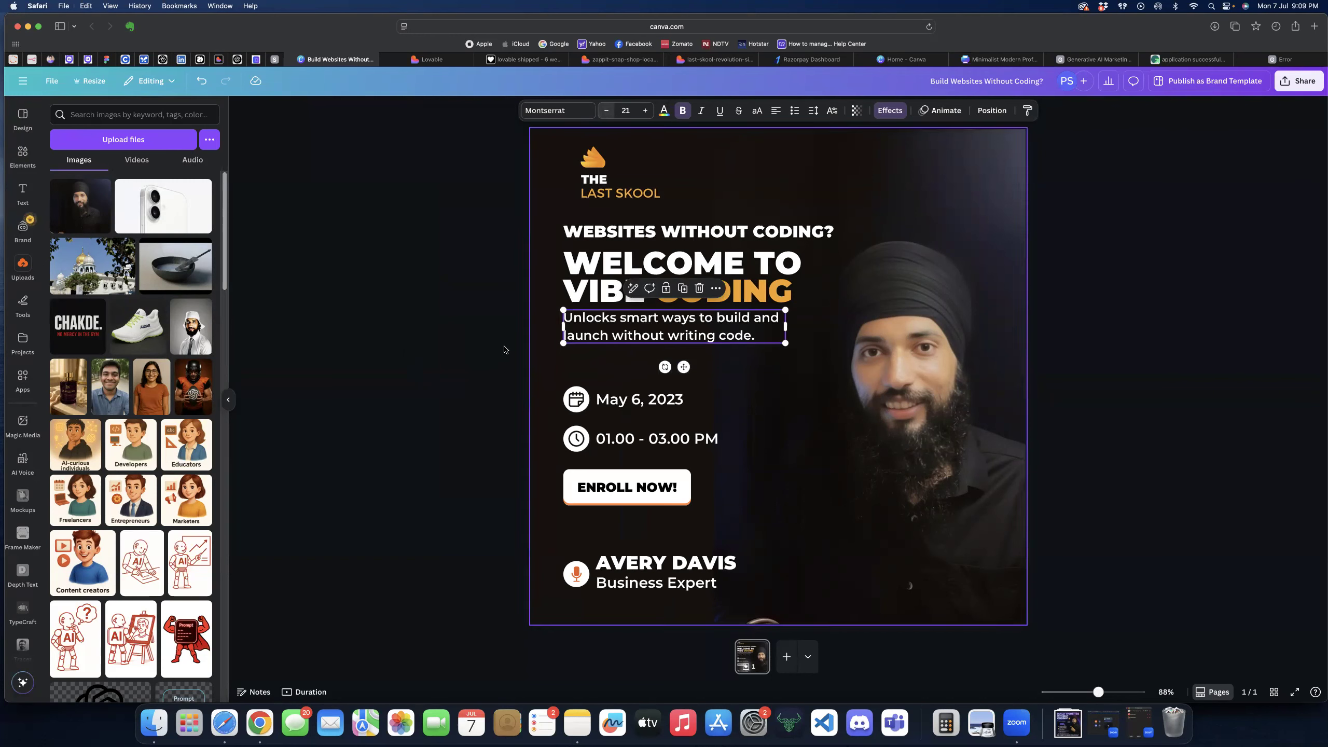
pyautogui.click(512, 395)
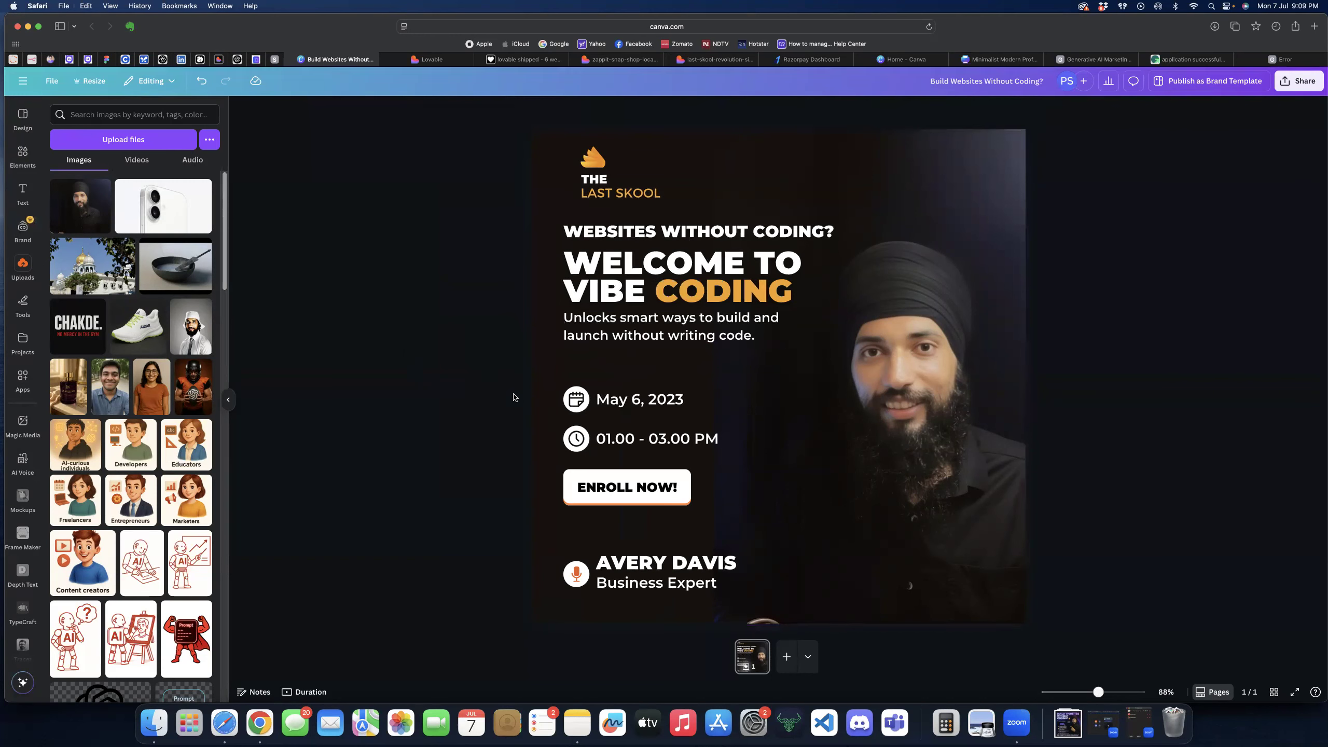
# - Move the description and main title slightly down and the "WEBSITES WITHOUT CODING?" line slightly up to even out their spacing
pyautogui.click(676, 331)
pyautogui.moveTo(676, 331); pyautogui.dragTo(674, 339)
pyautogui.click(654, 231)
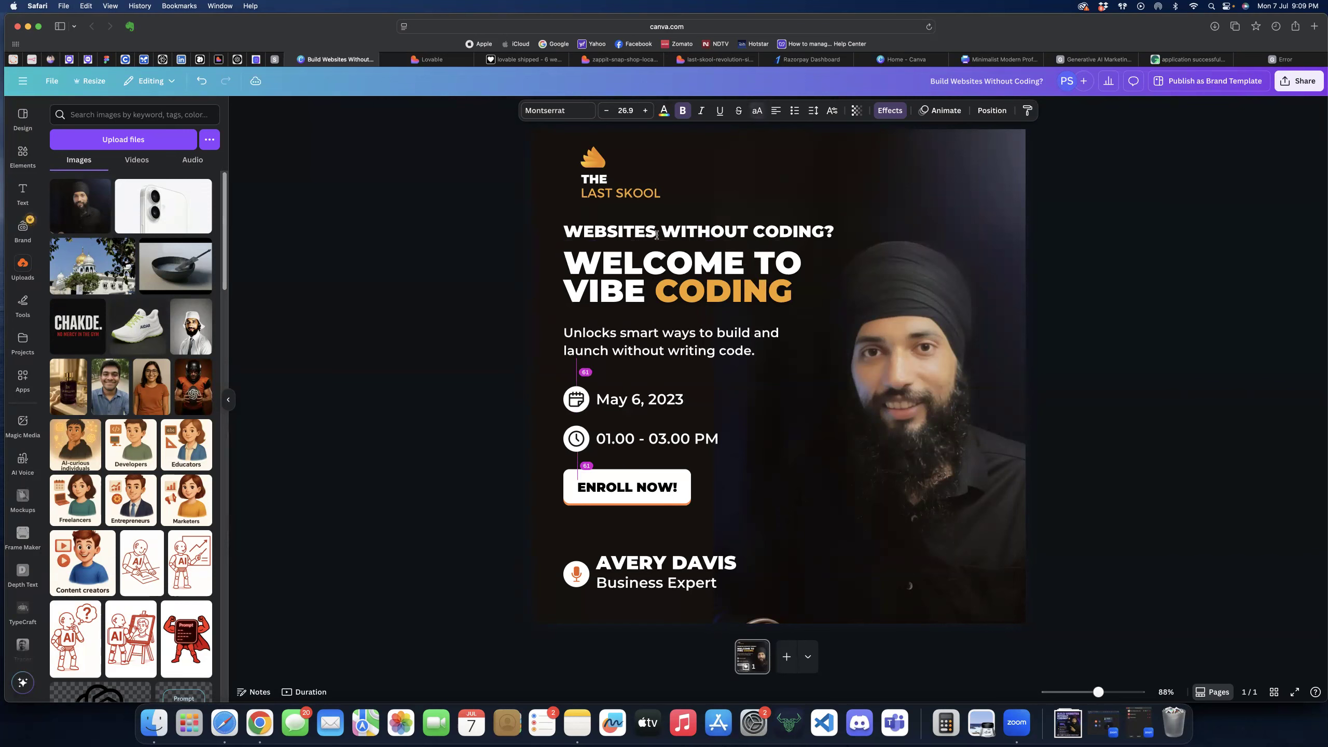
pyautogui.moveTo(652, 270); pyautogui.dragTo(649, 279)
pyautogui.click(433, 443)
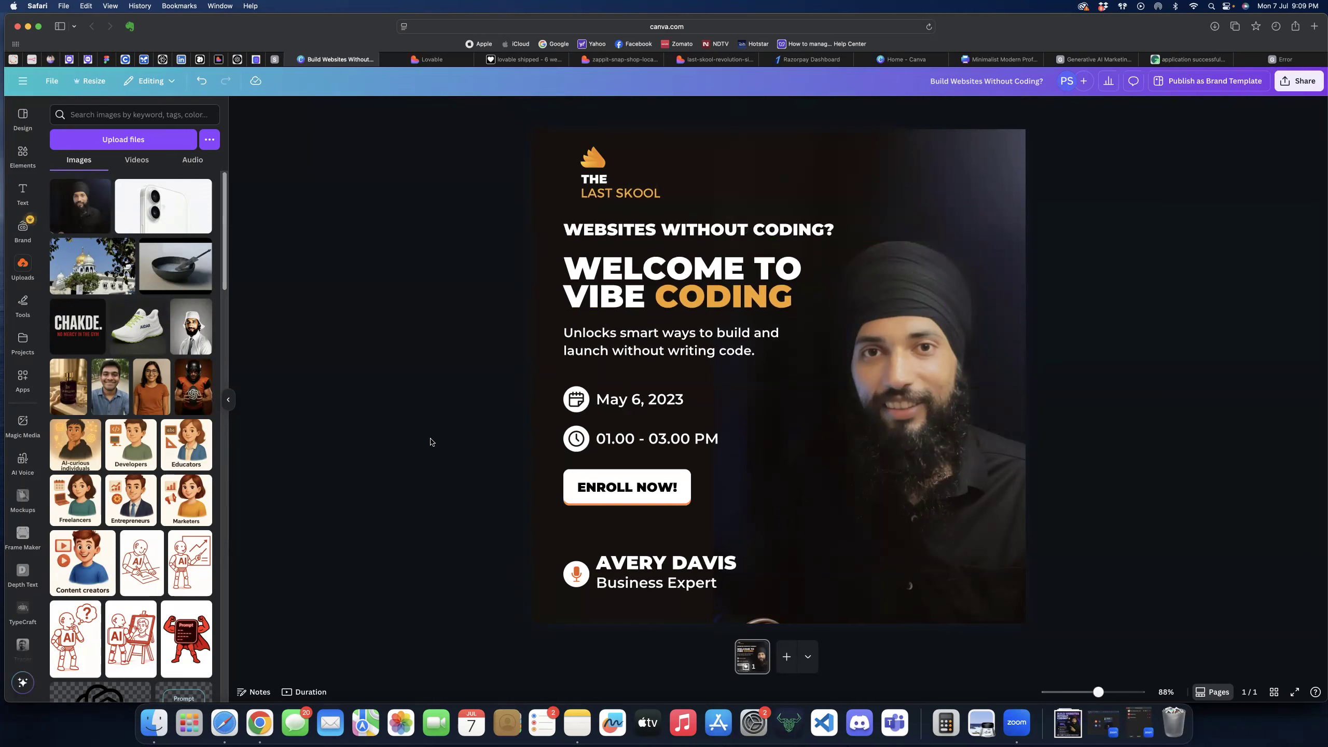
# - Replace the "ENROLL NOW!" button label with "DM TO BOOK YOUR SLOT"
pyautogui.click(632, 402)
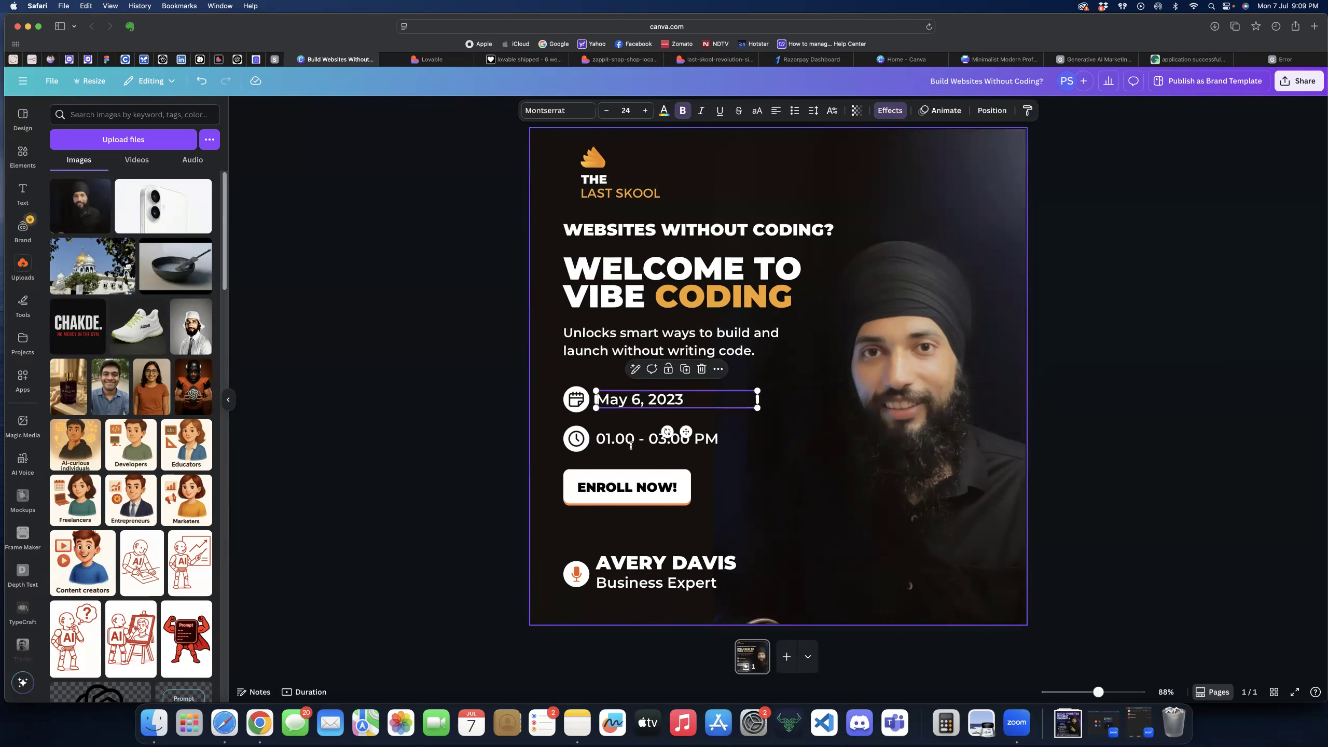
pyautogui.click(637, 442)
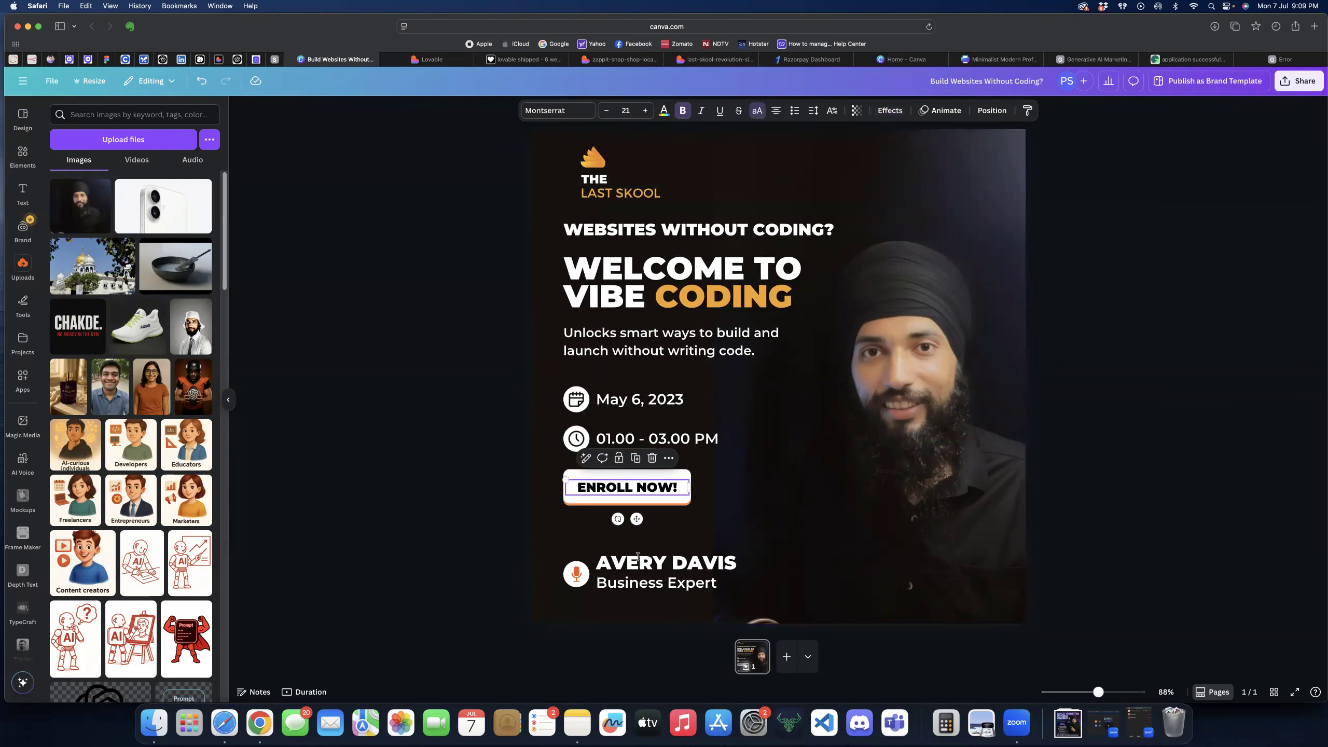
pyautogui.click(622, 490)
pyautogui.click(621, 490)
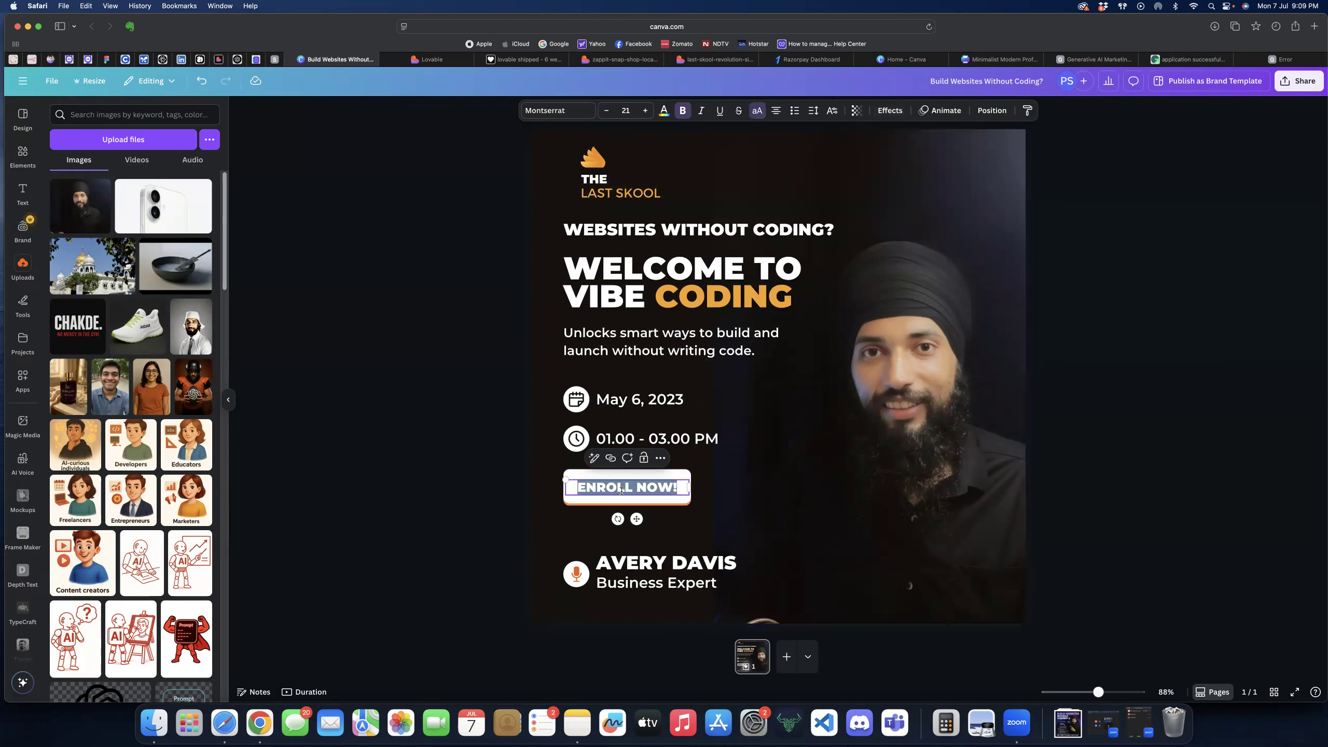
pyautogui.write('DM TO BOOK')
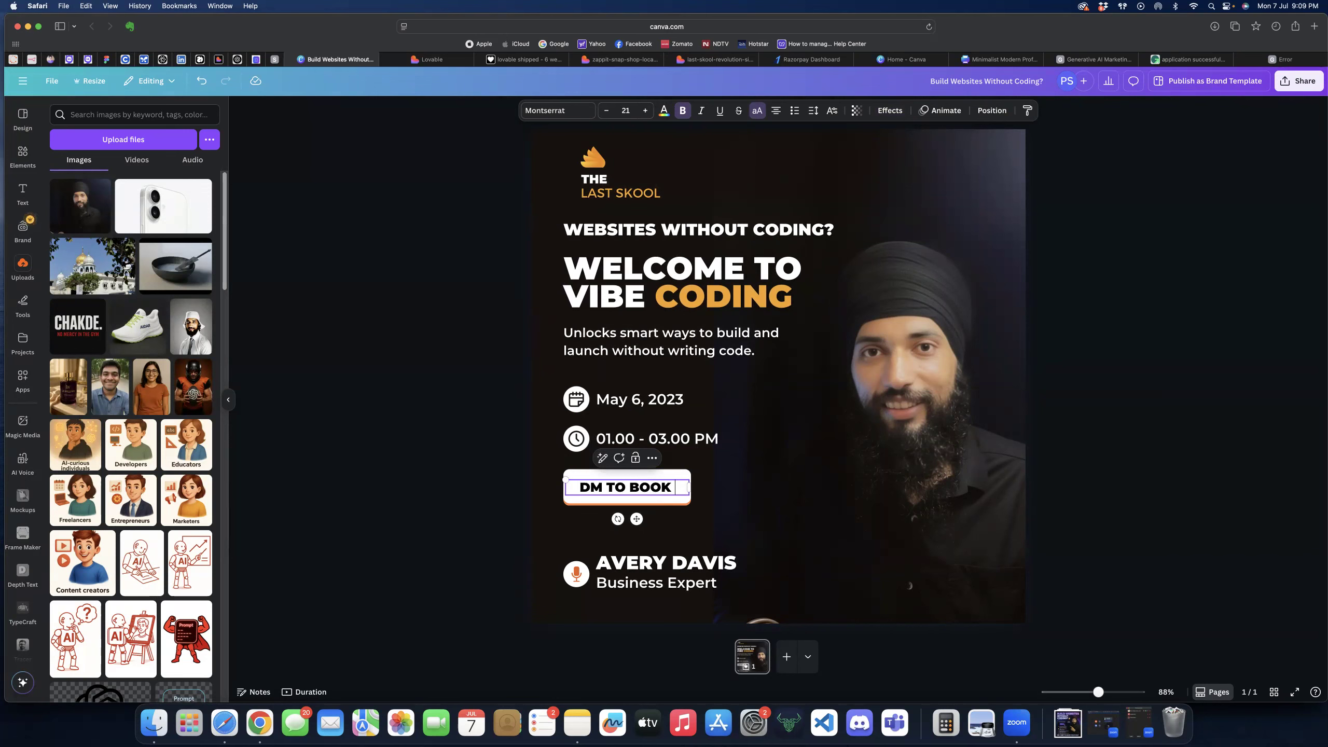
pyautogui.write(' YOUR SLOT')
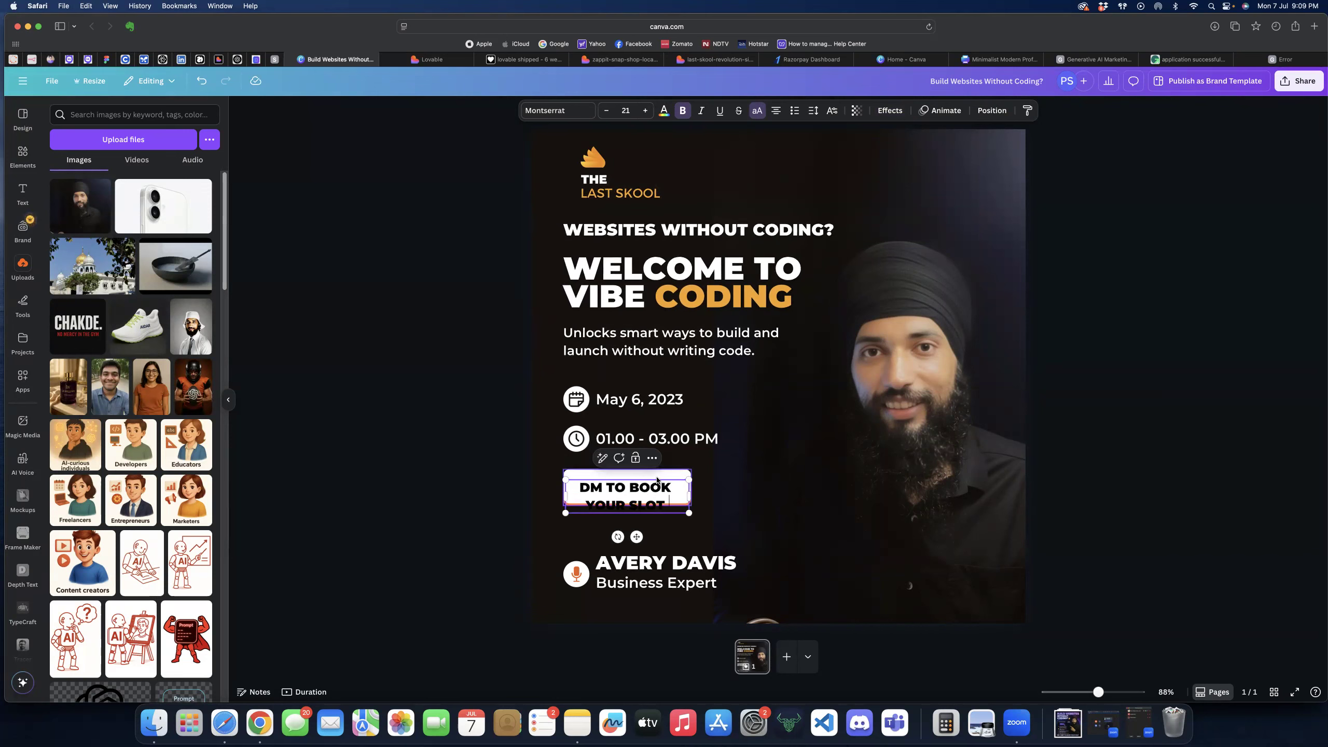
# - Widen the "DM TO BOOK YOUR SLOT" text box so the label fits on one line, and delete the button shape behind it
pyautogui.moveTo(690, 496); pyautogui.dragTo(749, 493)
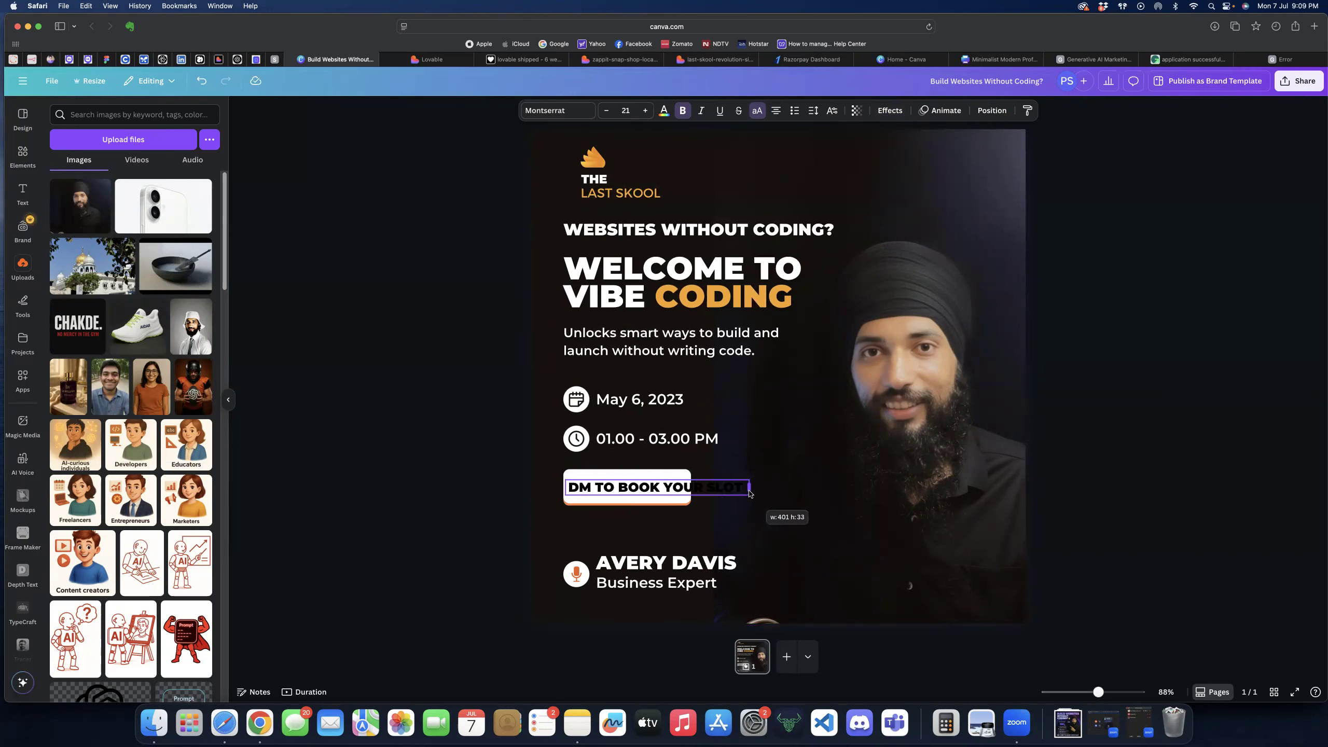
pyautogui.click(647, 471)
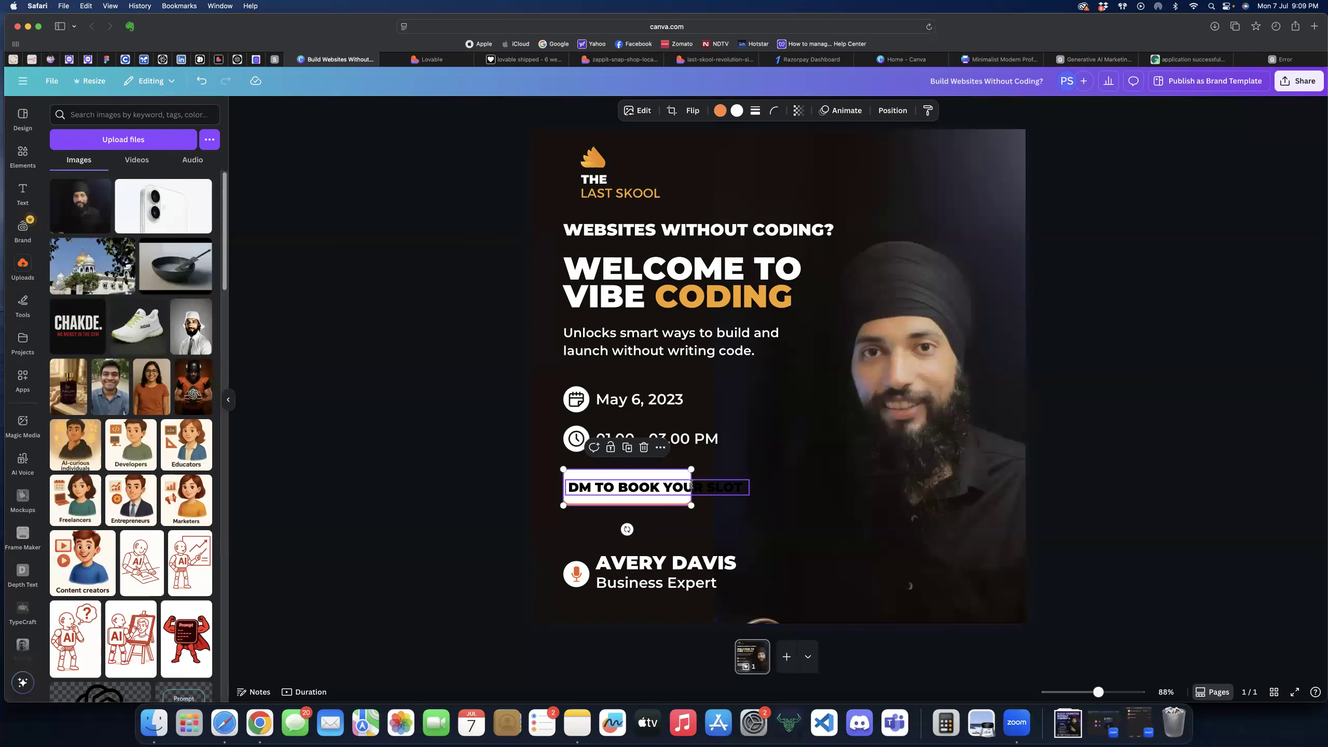
pyautogui.moveTo(692, 473); pyautogui.dragTo(763, 481)
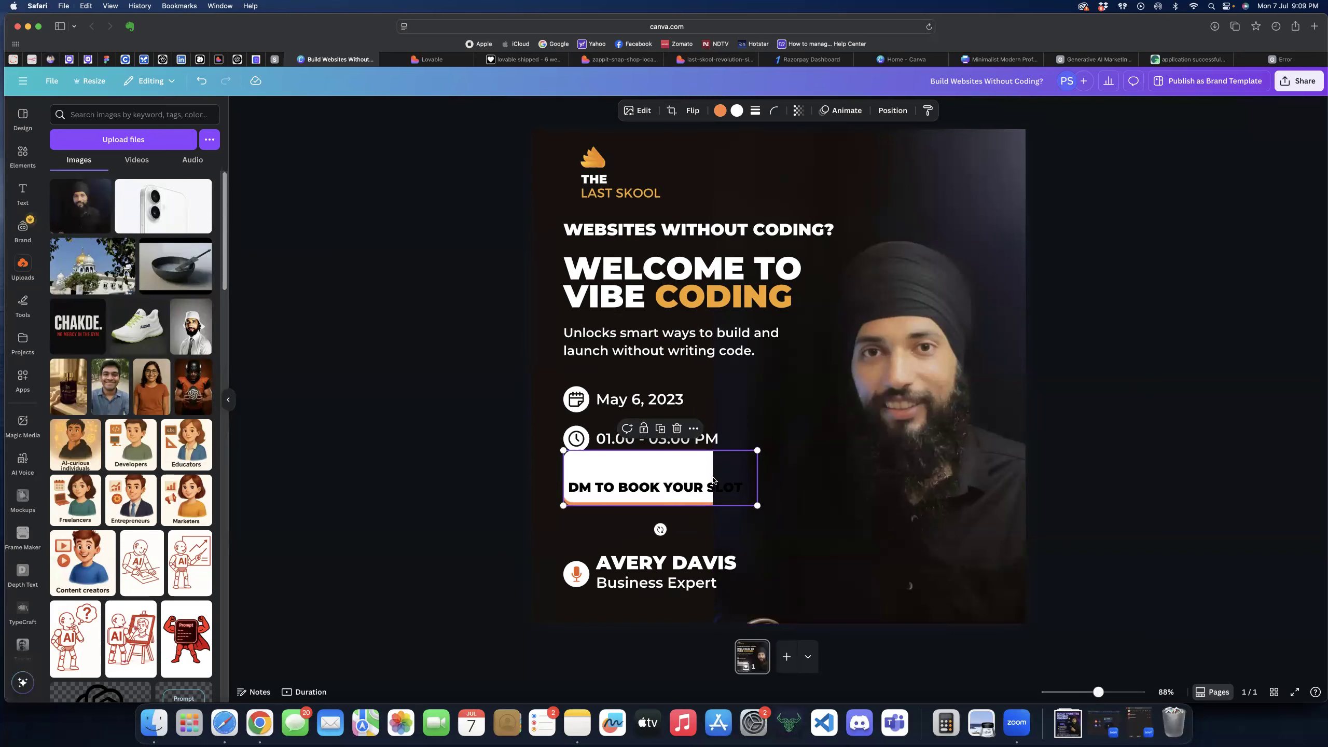
pyautogui.press('Delete')
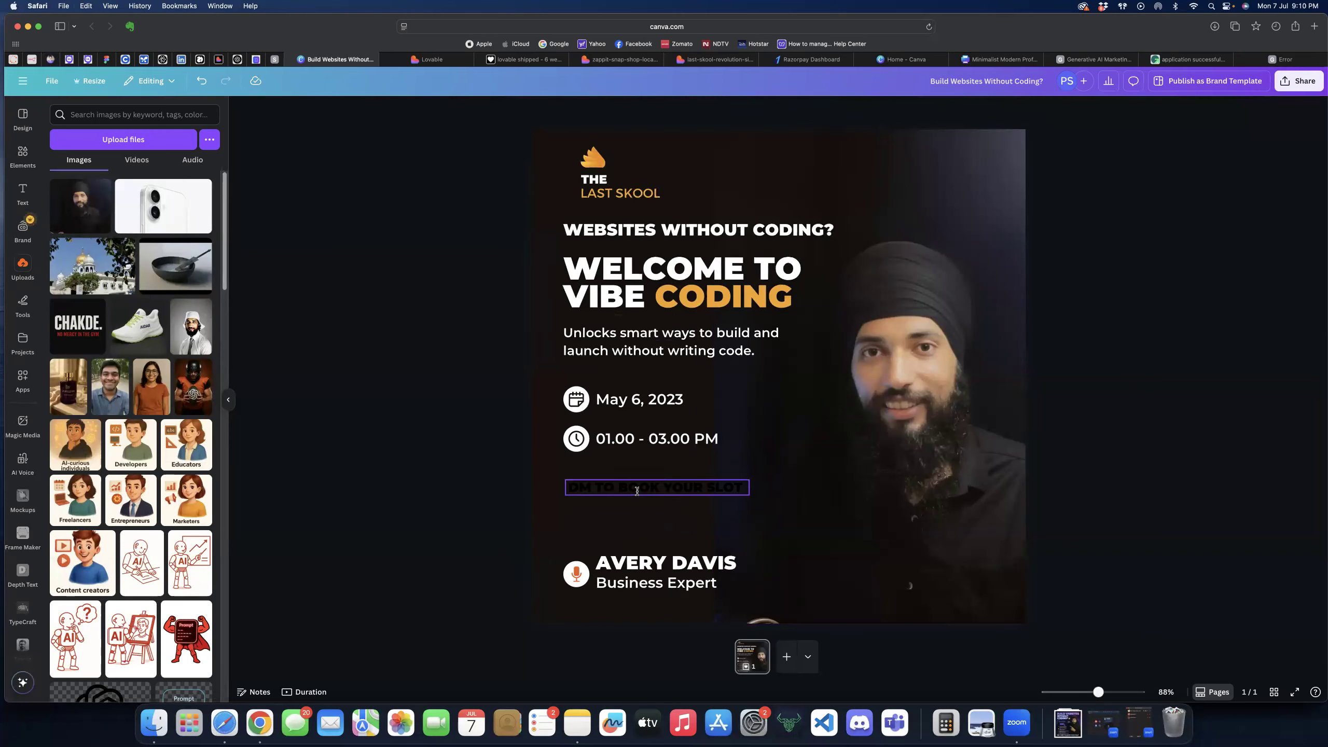
# - Apply the Background text effect to "DM TO BOOK YOUR SLOT" and colour that background white
pyautogui.click(637, 490)
pyautogui.click(495, 511)
pyautogui.click(654, 487)
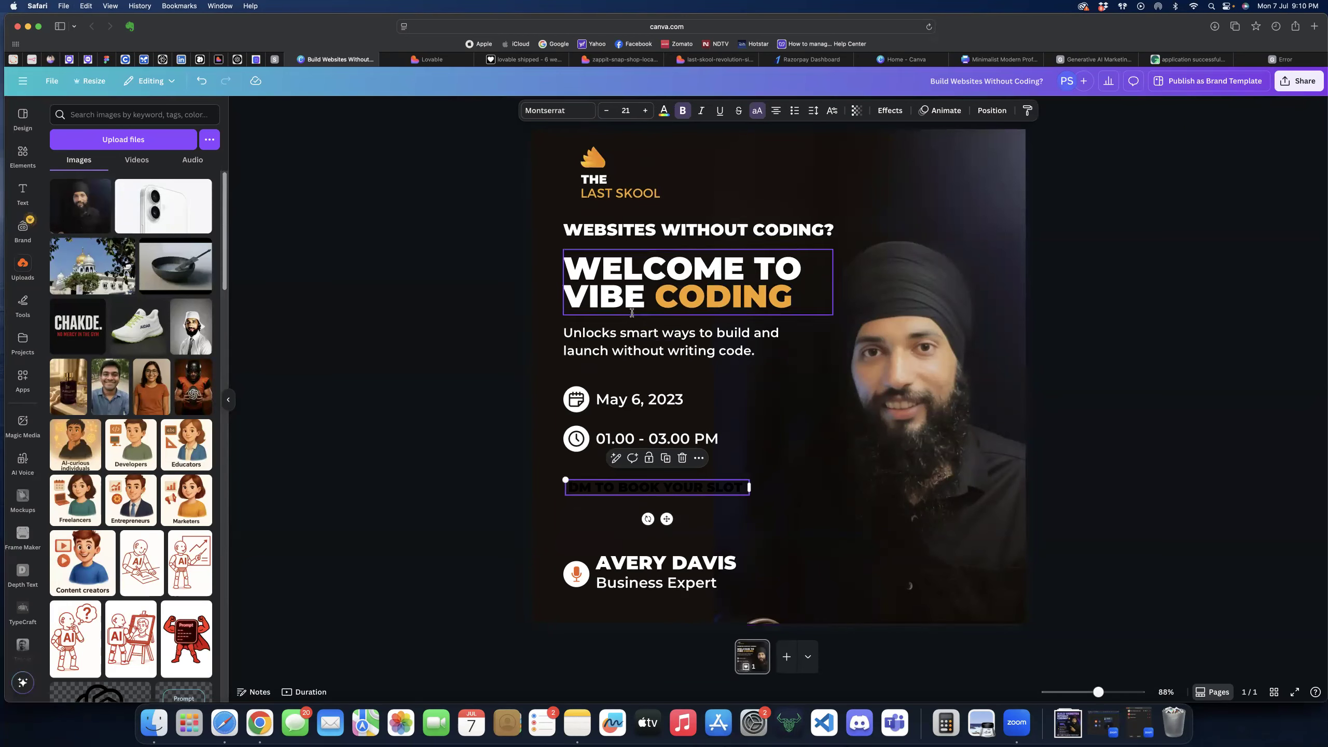
pyautogui.click(890, 111)
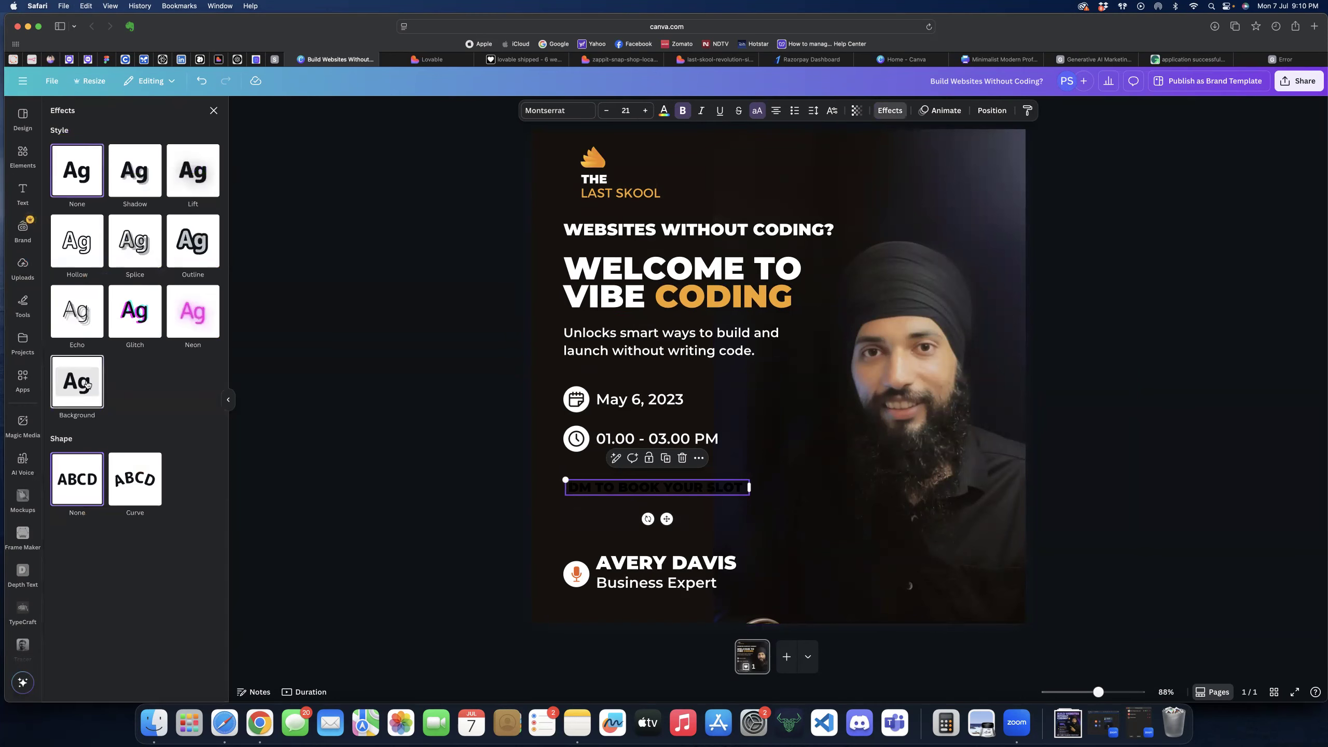
pyautogui.click(86, 383)
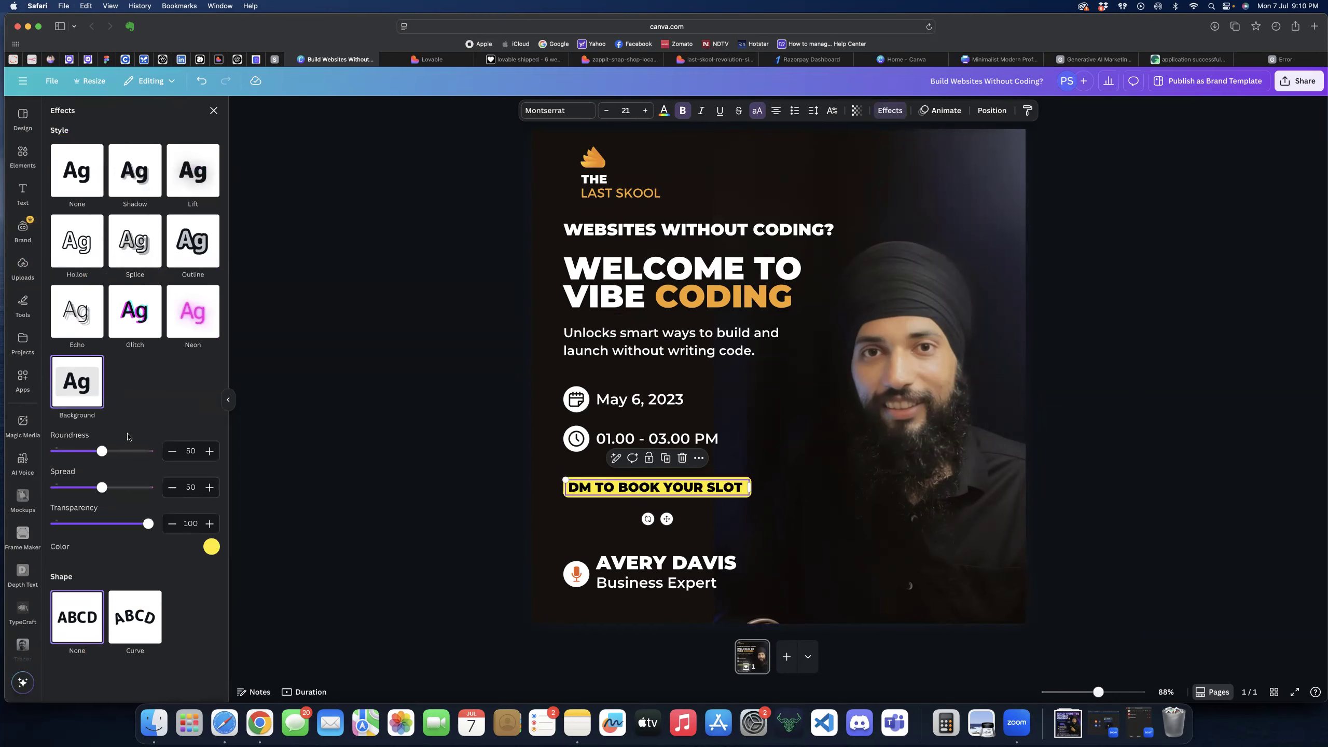
pyautogui.click(212, 547)
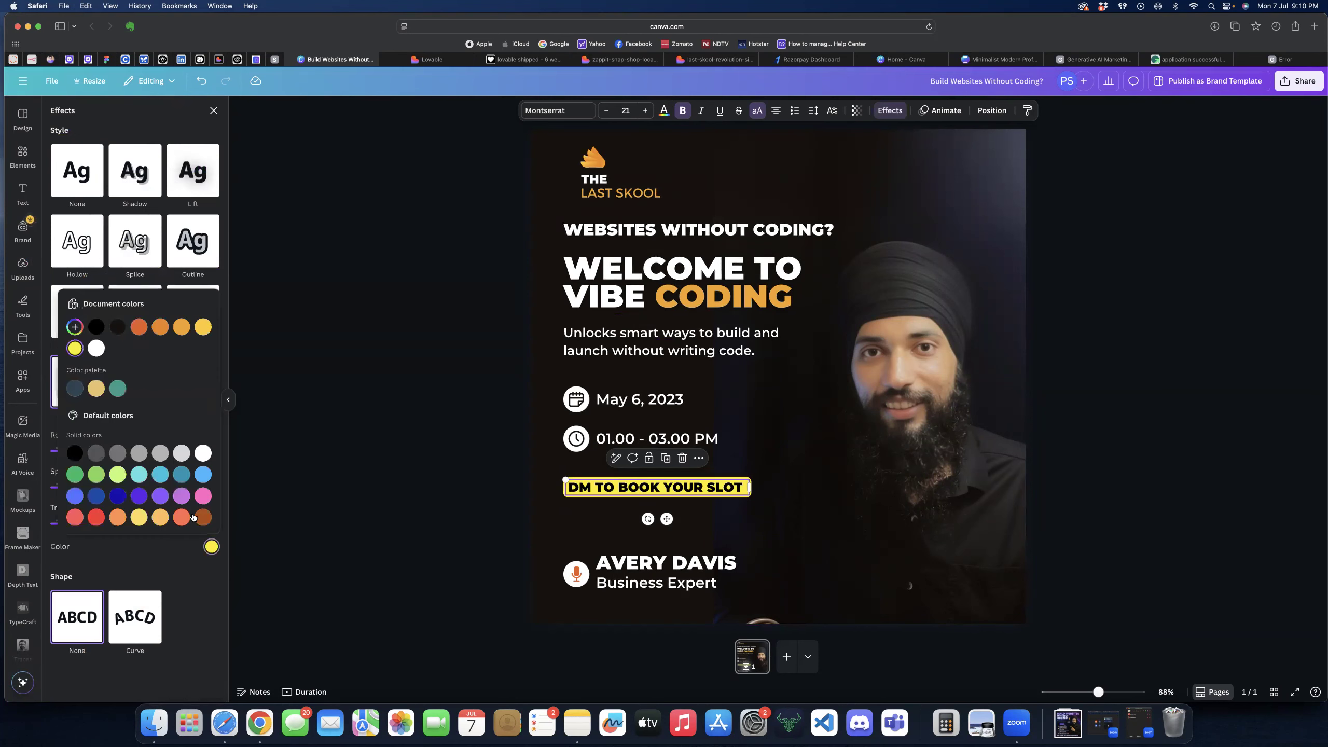
pyautogui.click(200, 456)
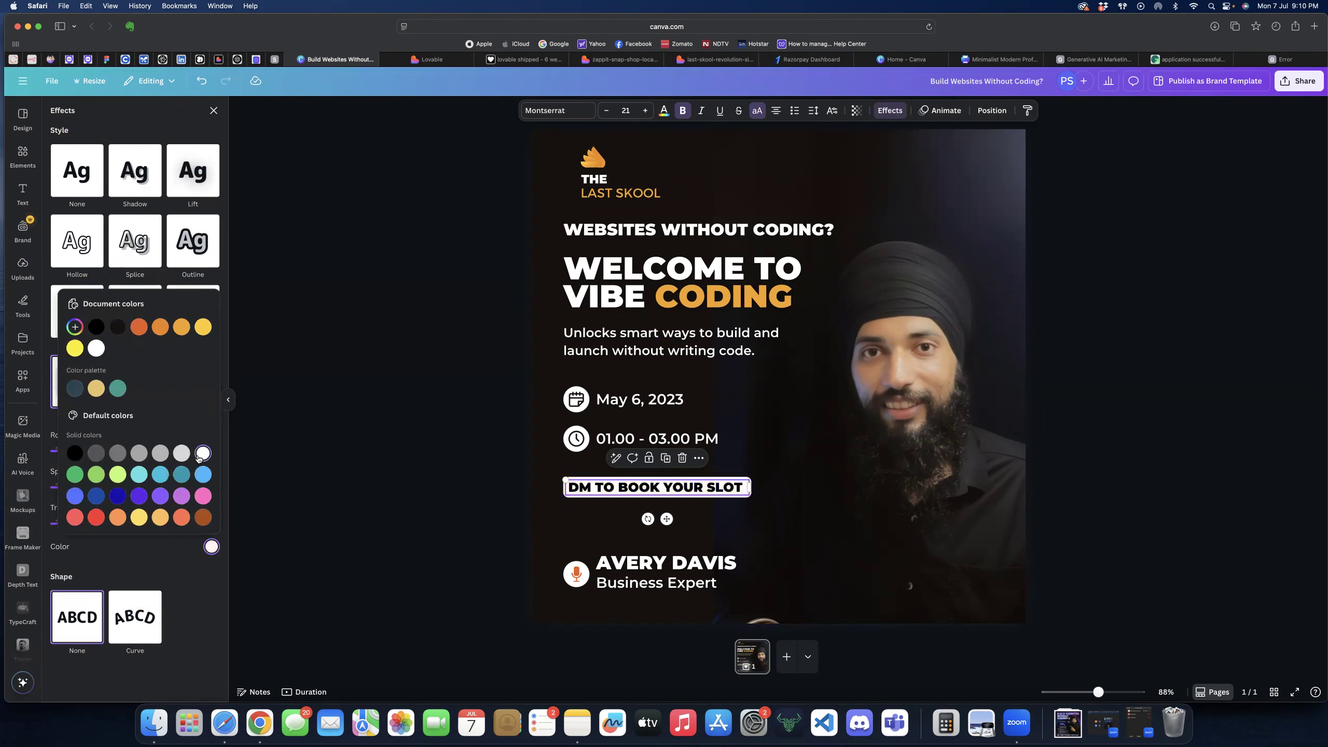
pyautogui.click(198, 559)
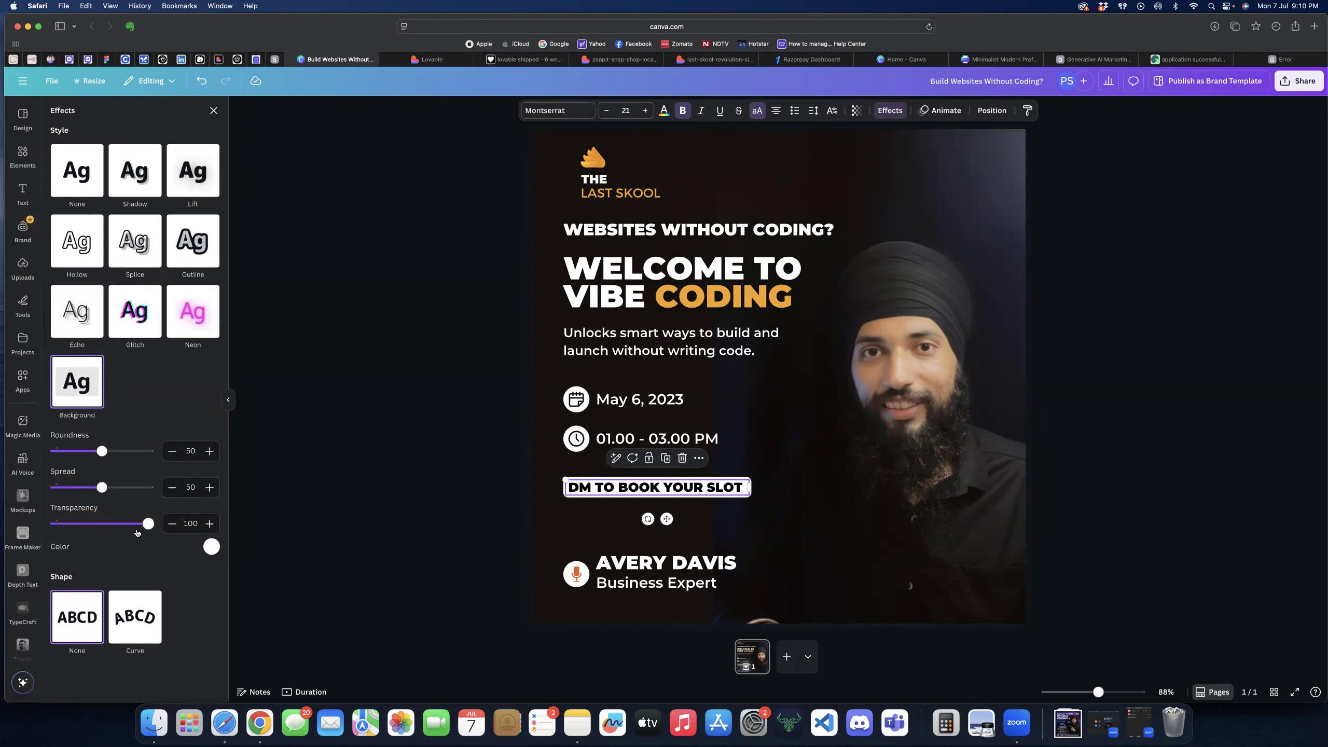
pyautogui.click(394, 563)
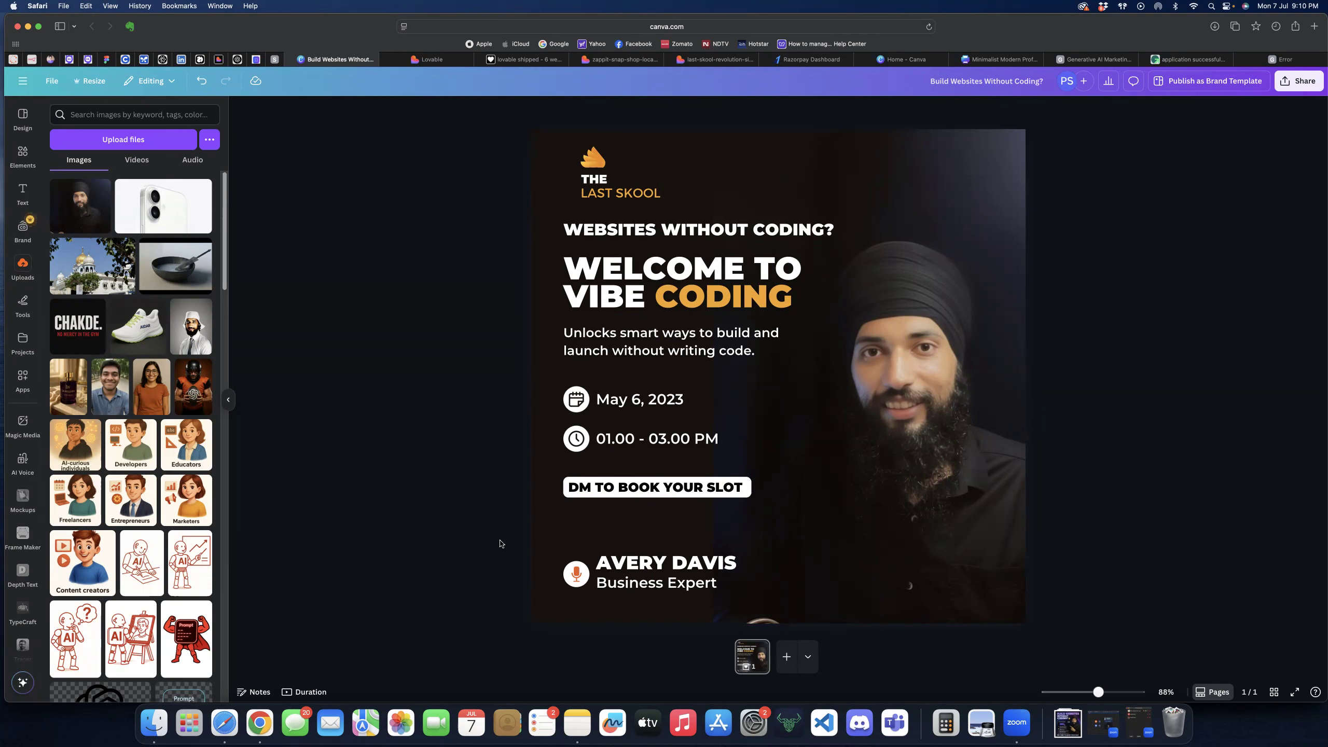
# - Replace the placeholder speaker name with the host's full name and widen its text box to fit one line
pyautogui.click(646, 563)
pyautogui.click(646, 563)
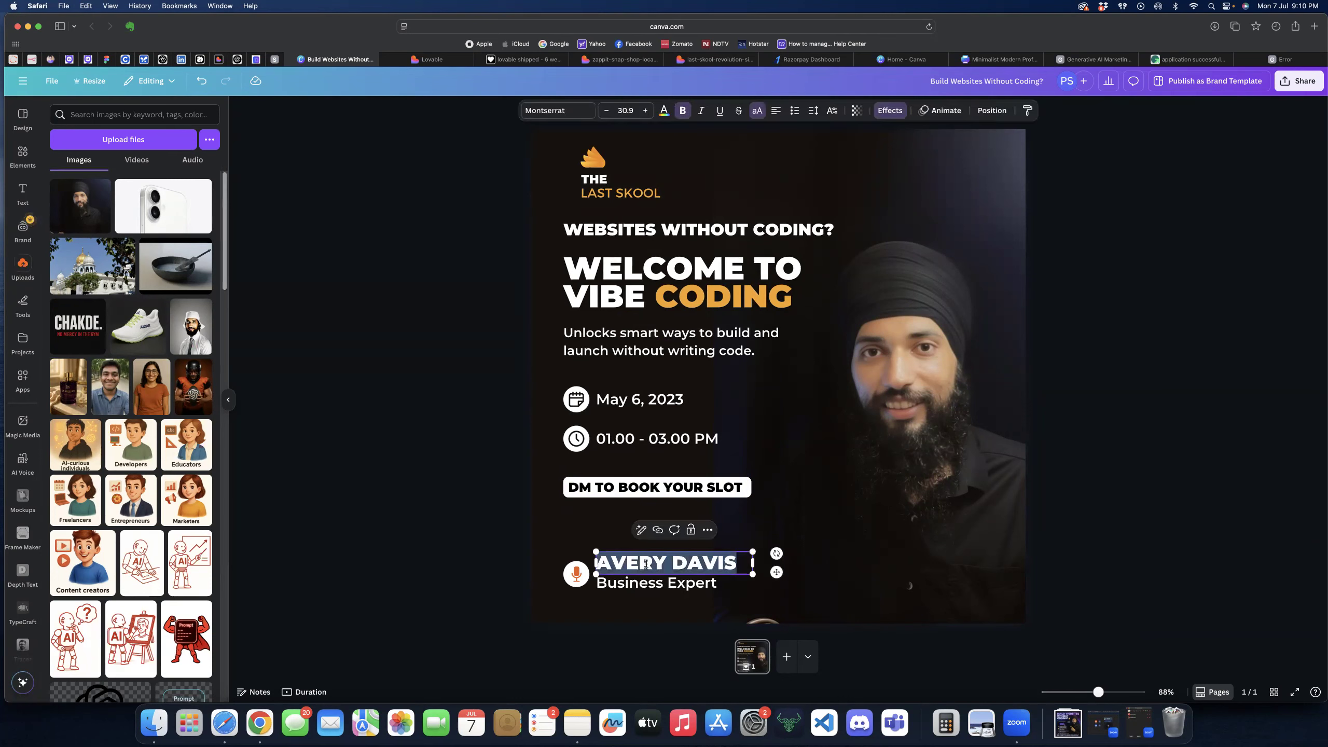
pyautogui.write('PRAB')
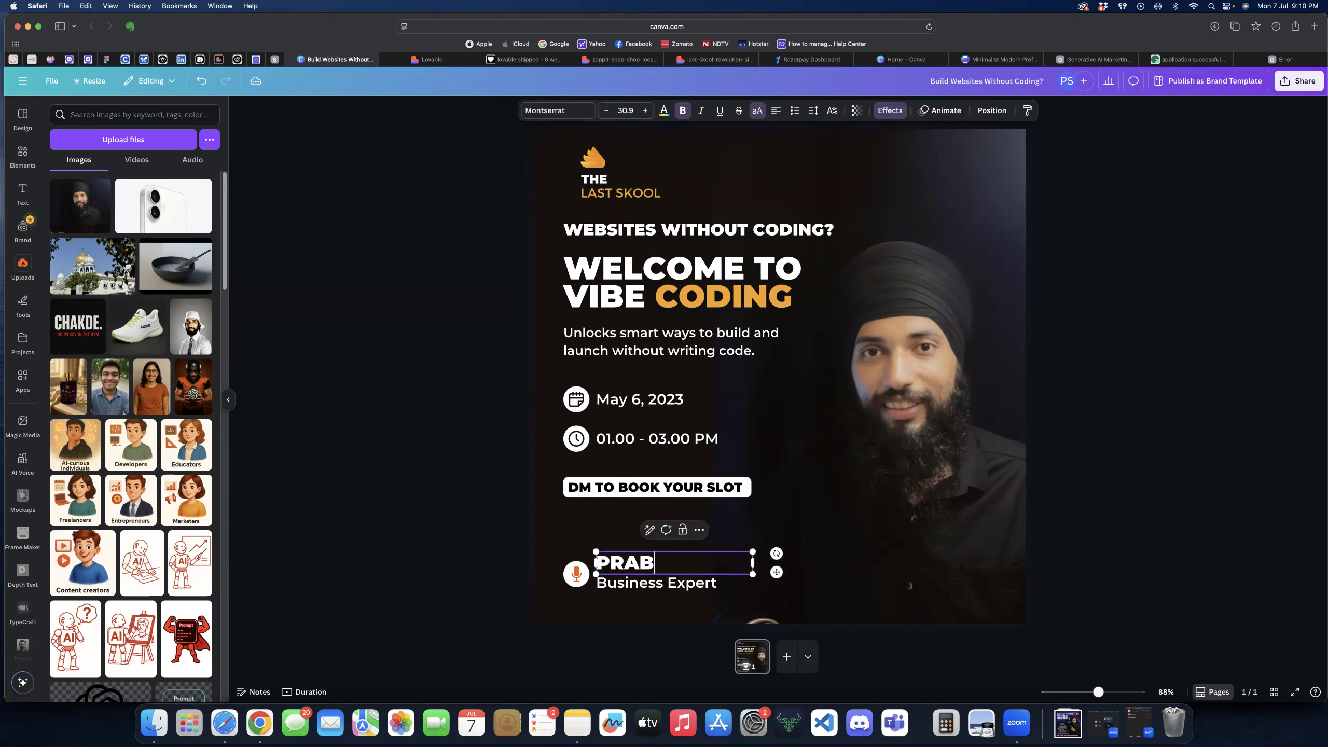
pyautogui.write('HSHARAN S')
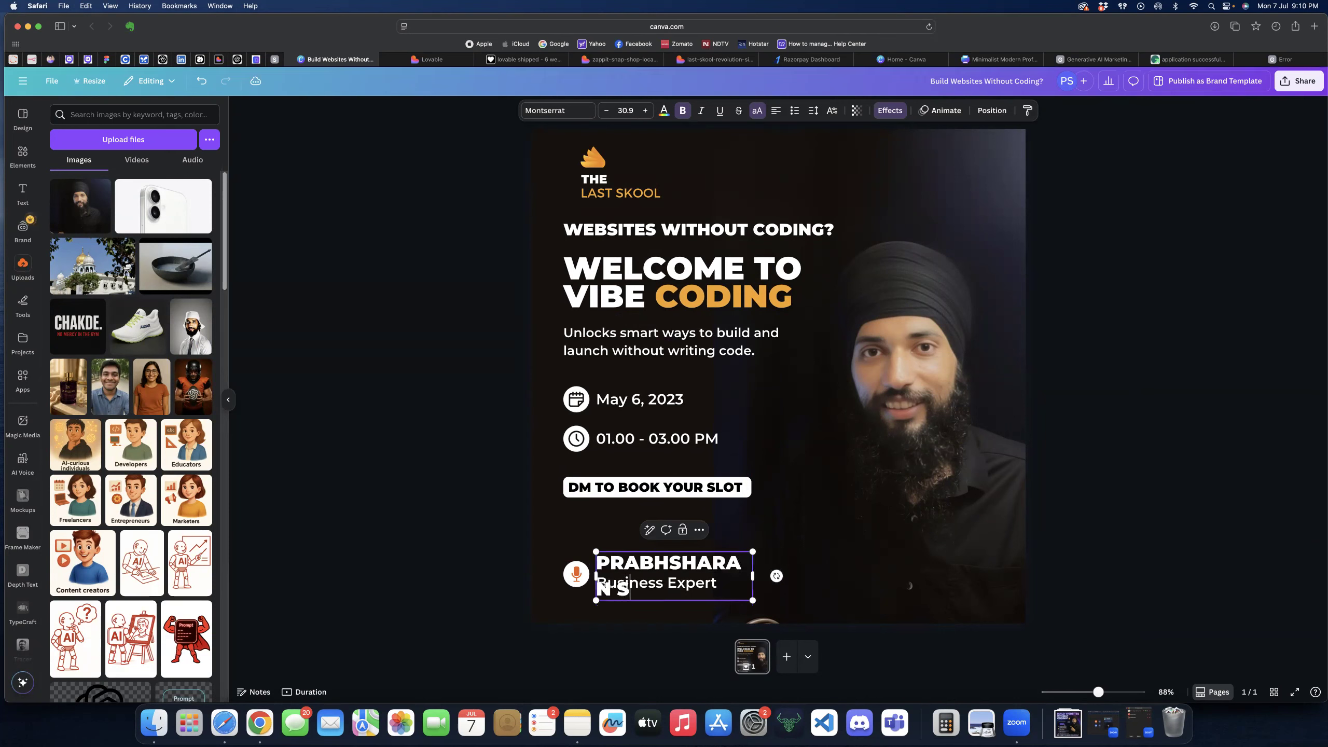
pyautogui.write('INGH')
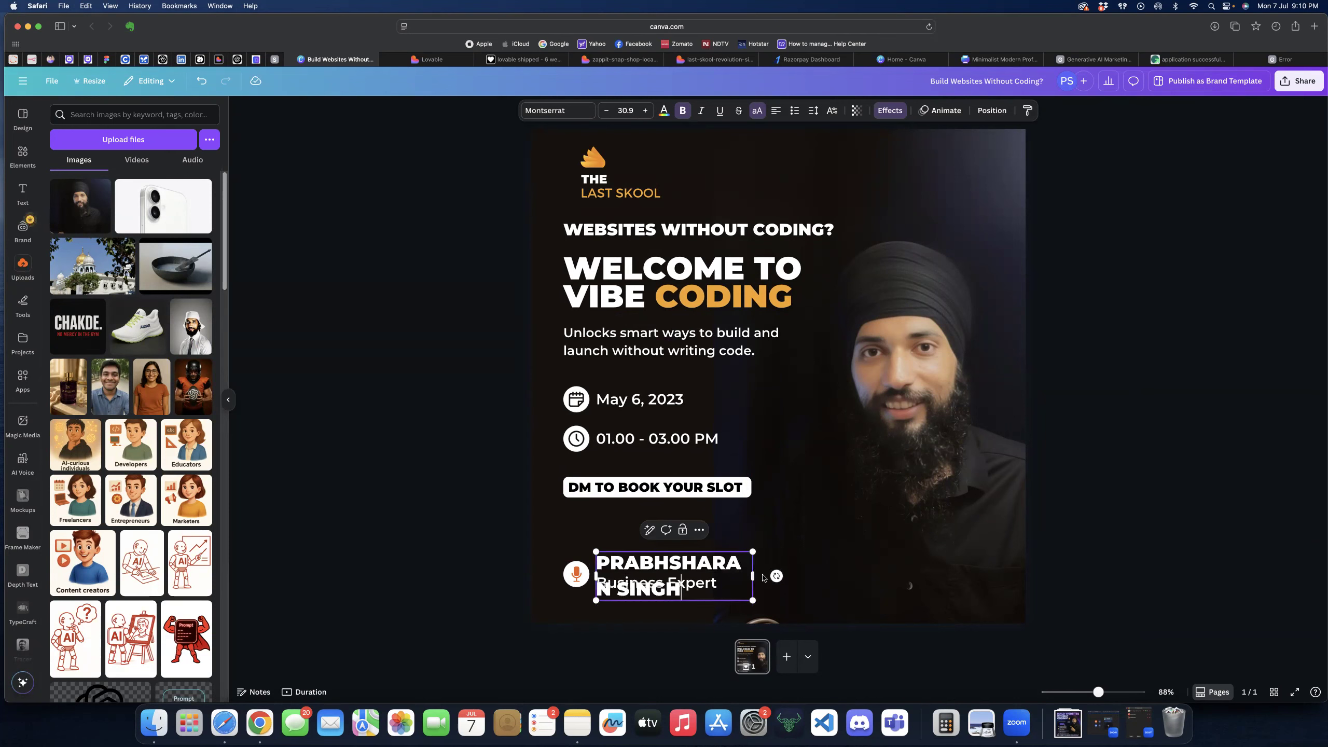
pyautogui.moveTo(763, 577); pyautogui.dragTo(842, 566)
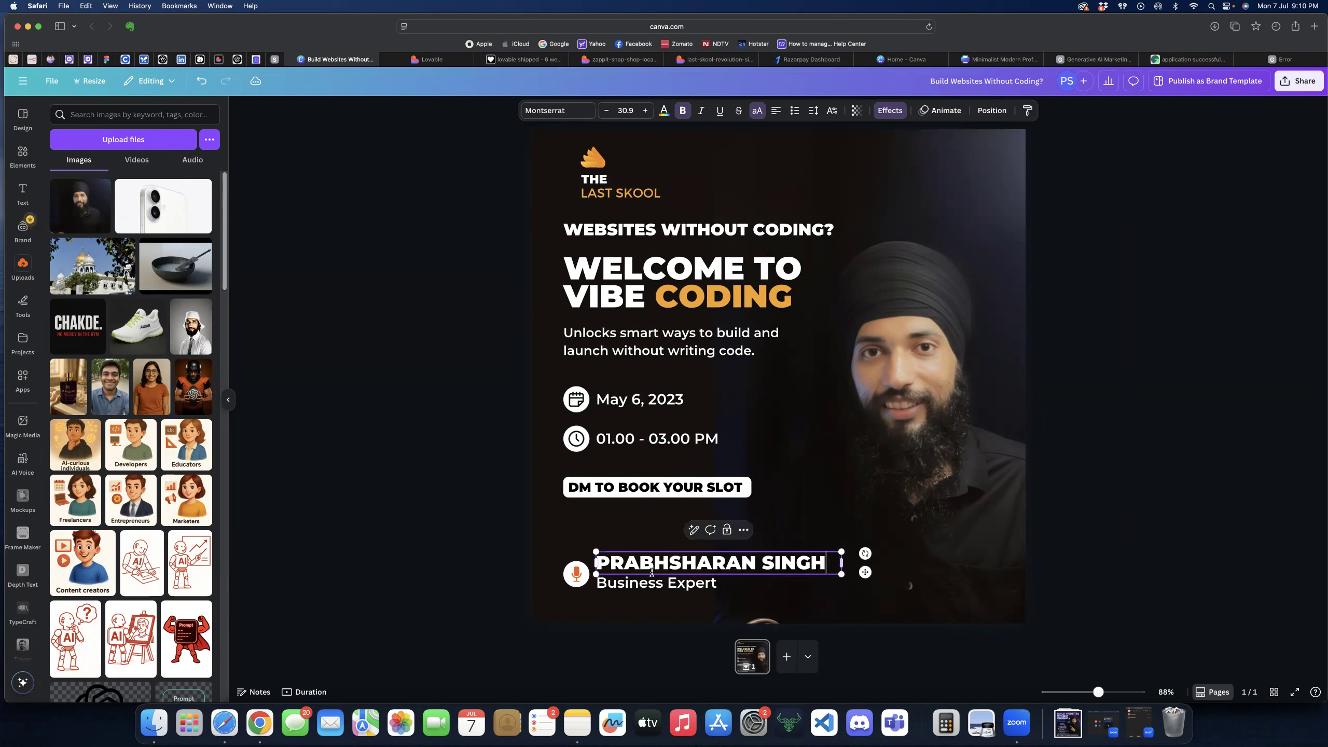
# - Change the speaker's role from "Business Expert" to "Funnel Expert"
pyautogui.click(641, 584)
pyautogui.click(648, 584)
pyautogui.click(658, 584)
pyautogui.moveTo(663, 583); pyautogui.dragTo(599, 584)
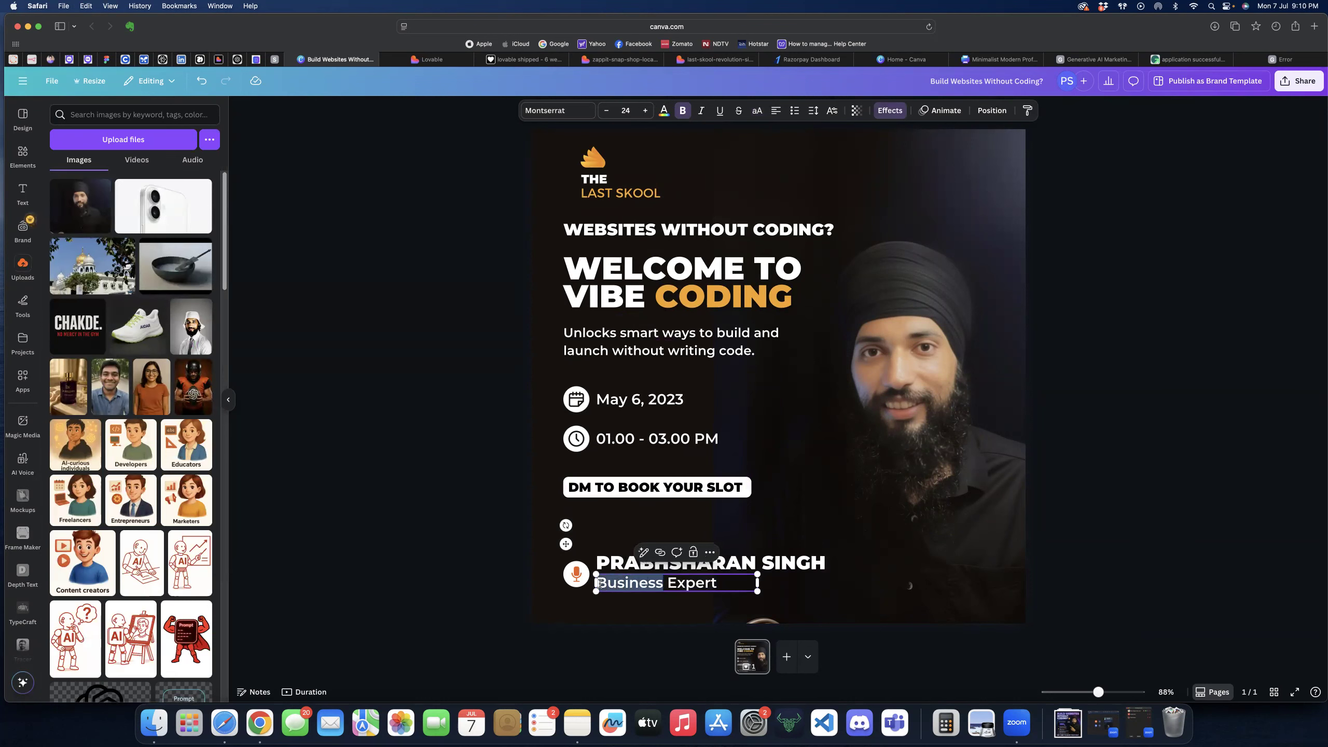
pyautogui.write('Funnel')
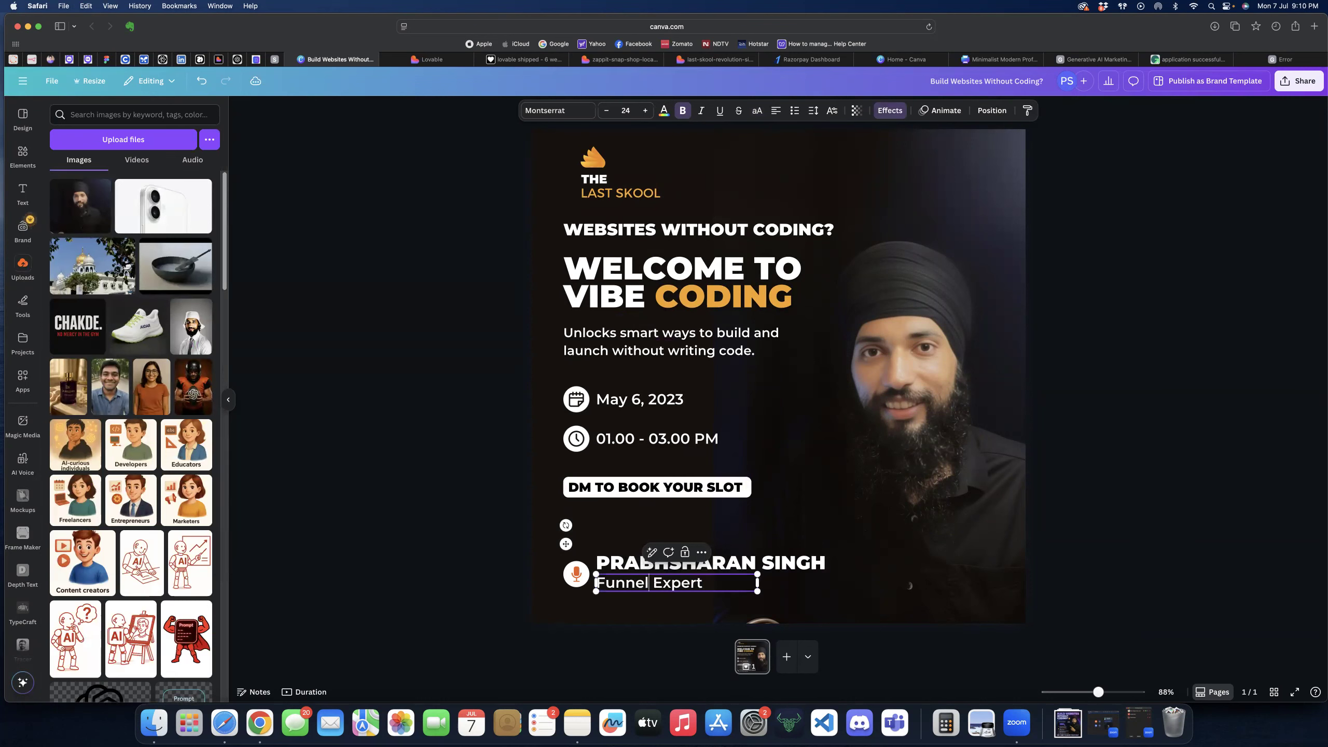
pyautogui.click(460, 528)
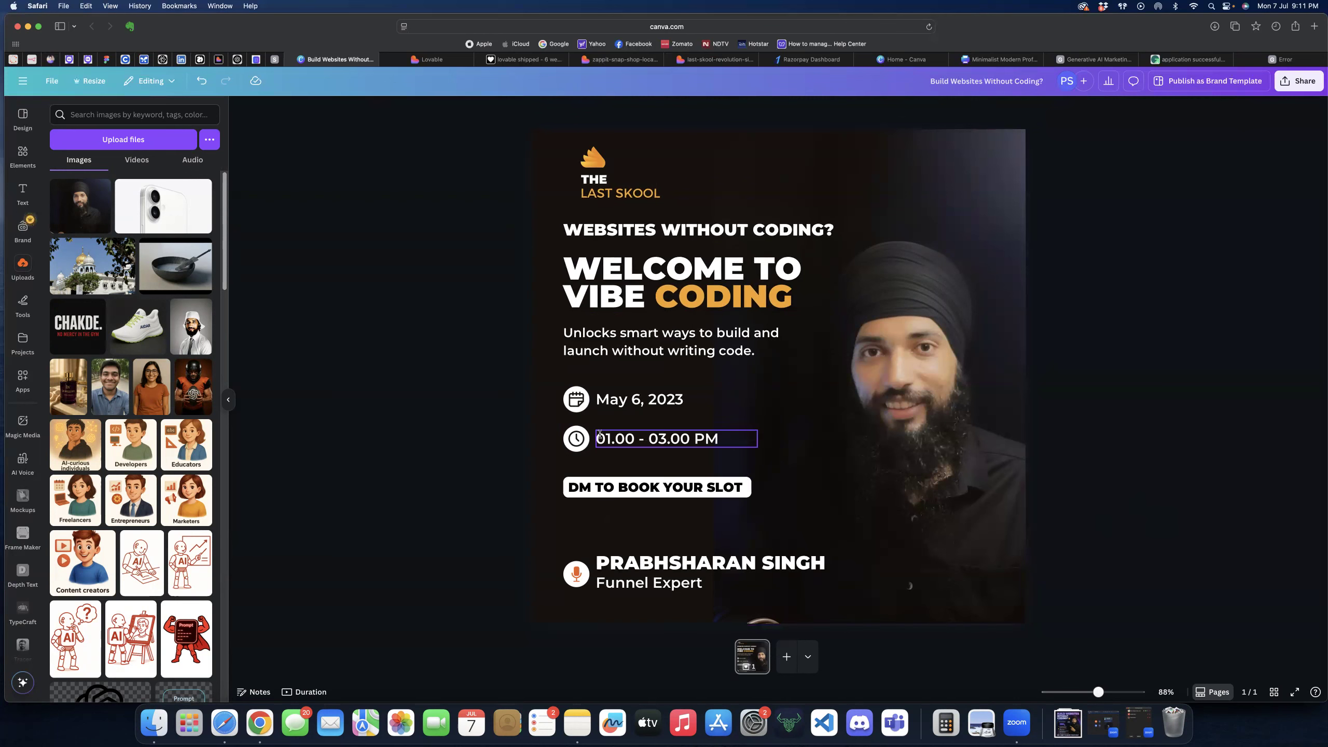
# - Move the date and time rows up, closer to the description and to each other
pyautogui.click(629, 440)
pyautogui.press('super+z')
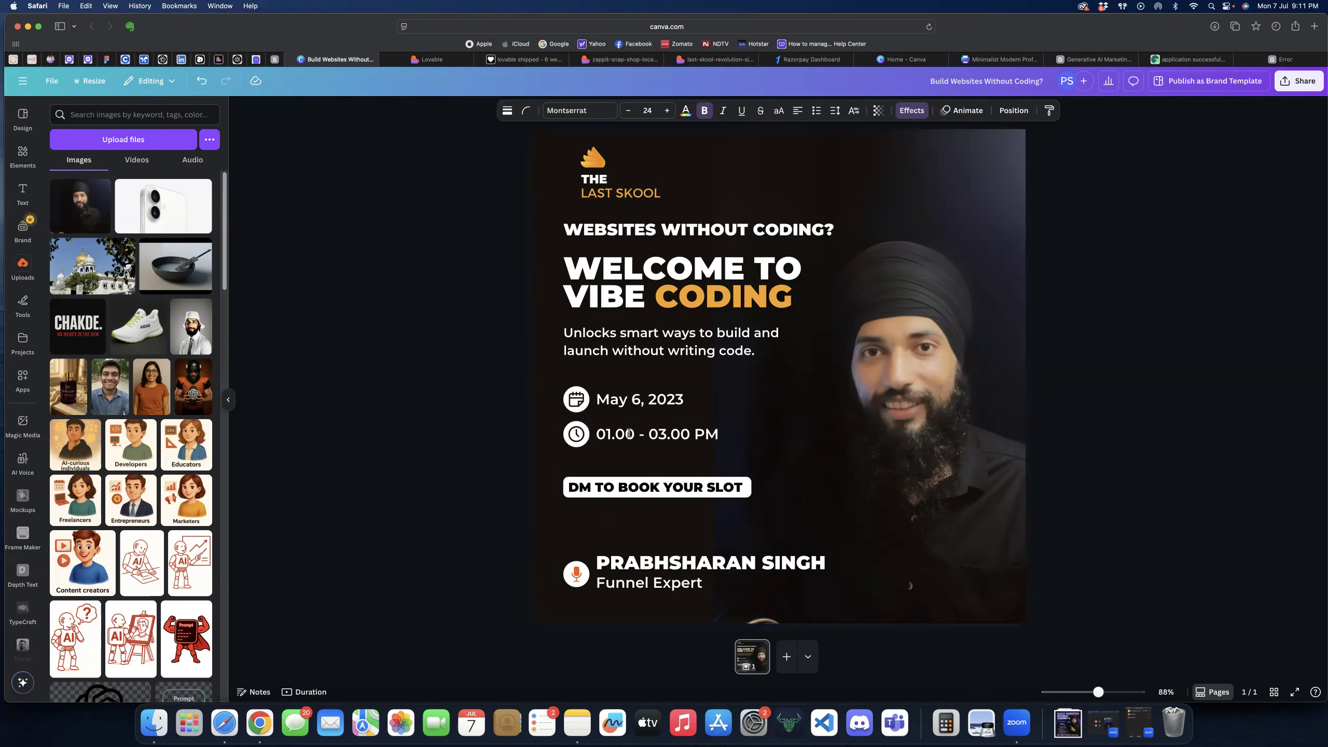
pyautogui.press('super+z')
pyautogui.press('super+z')
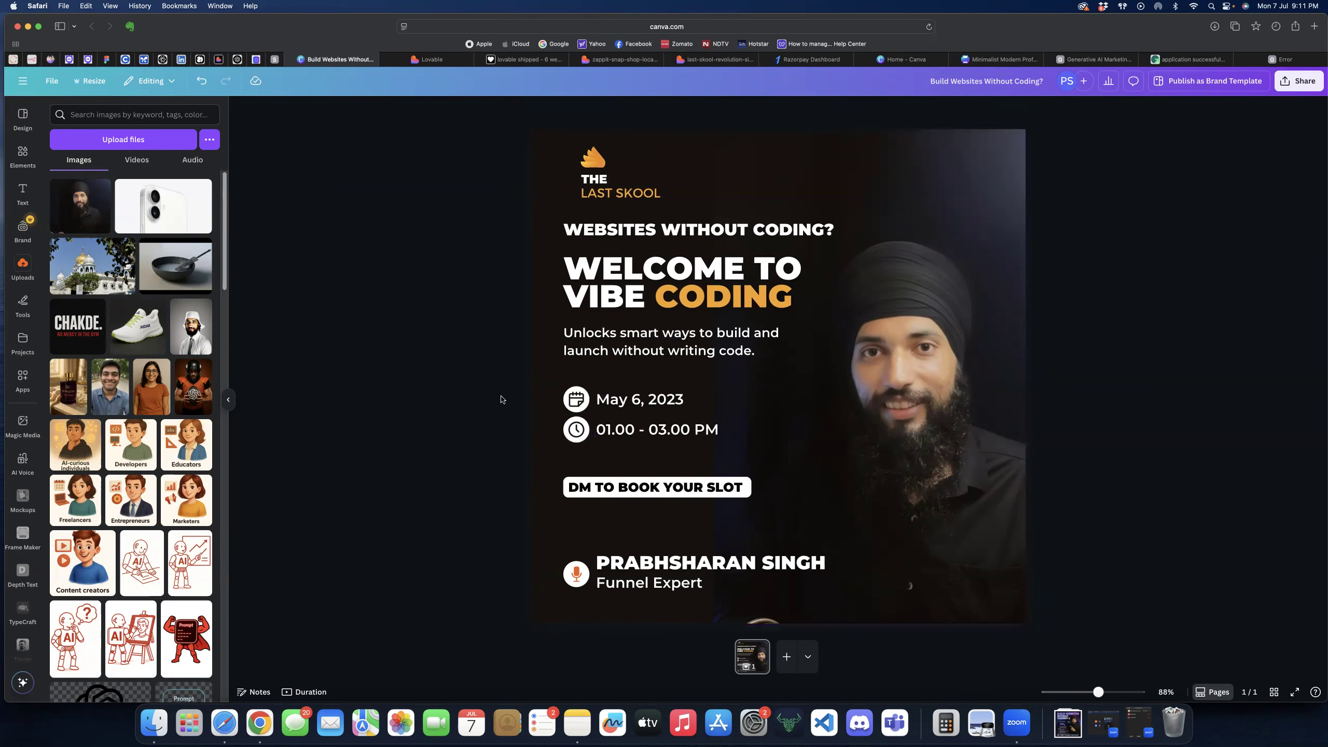
pyautogui.press('super+z')
pyautogui.press('super+z')
pyautogui.press('super+z')
pyautogui.press('super+z')
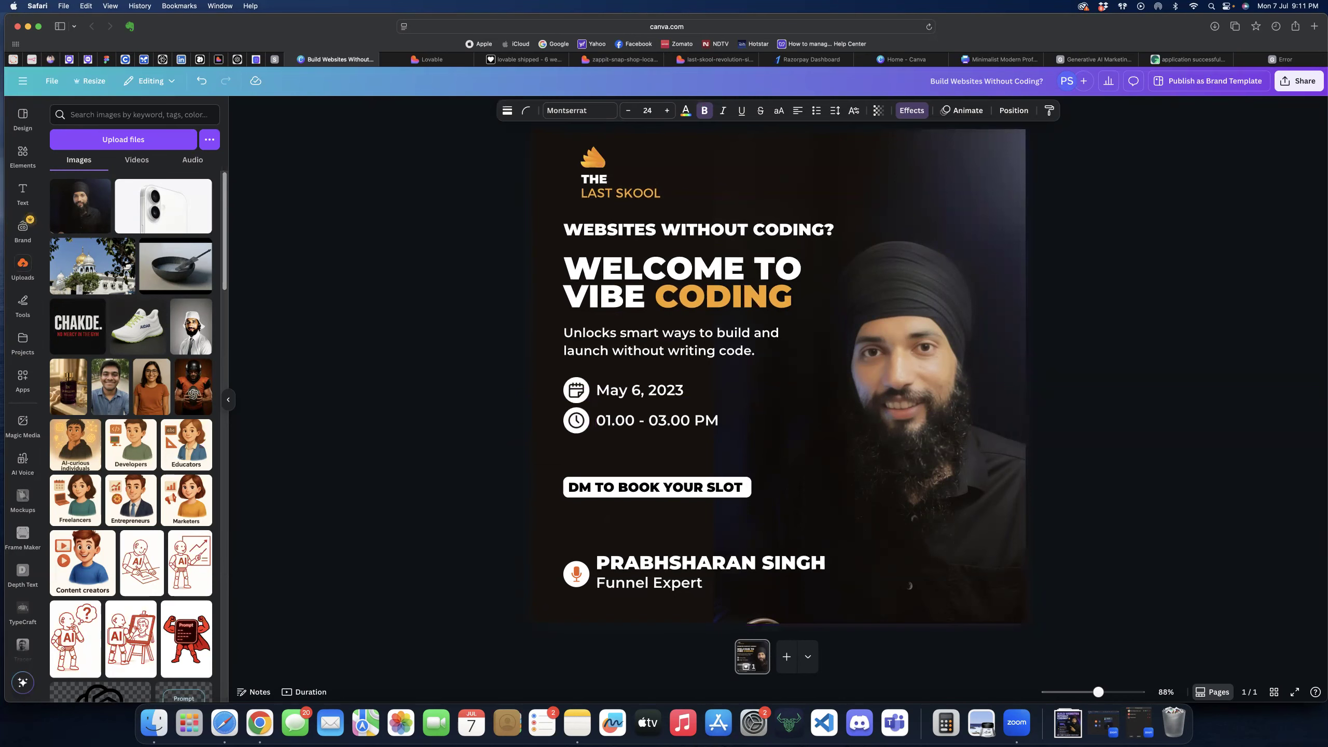
pyautogui.press('super+z')
pyautogui.press('super+z')
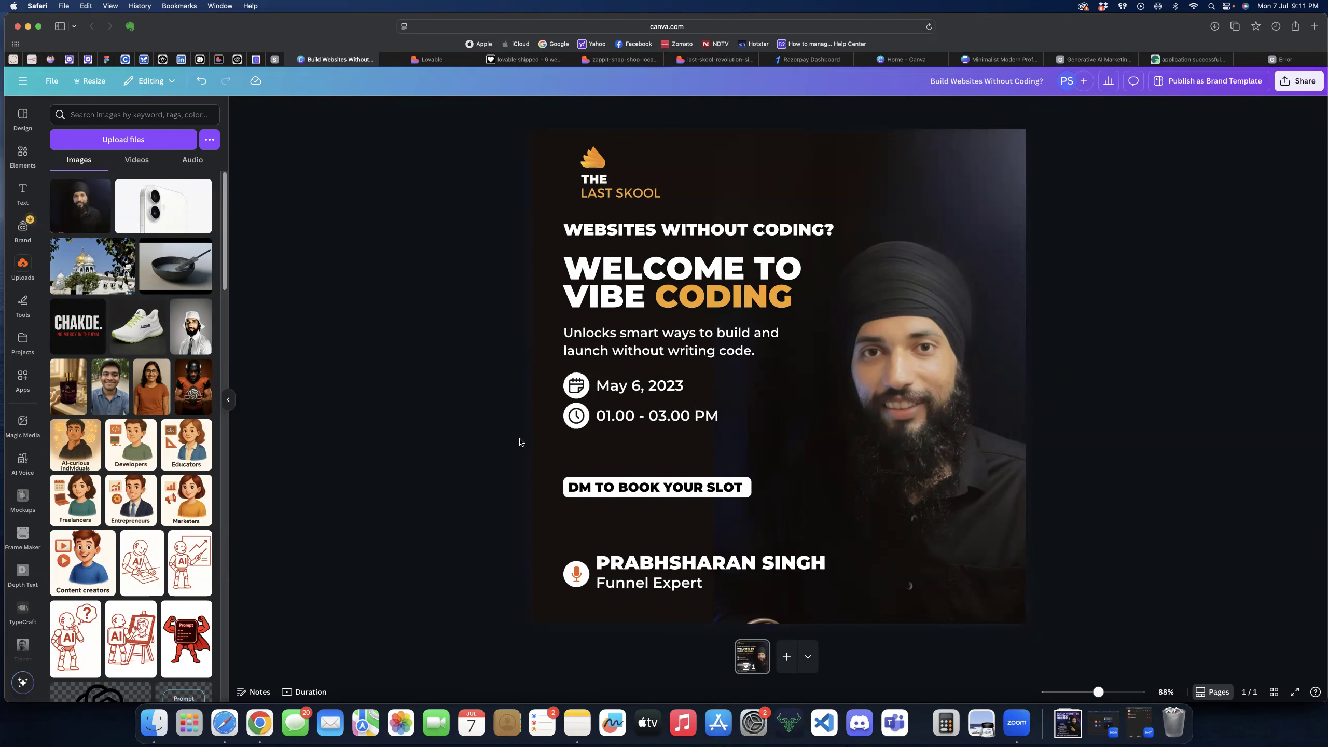
# - Switch to the ChatGPT conversation and examine the suggested post layout, including its value stack and call to action
pyautogui.click(237, 60)
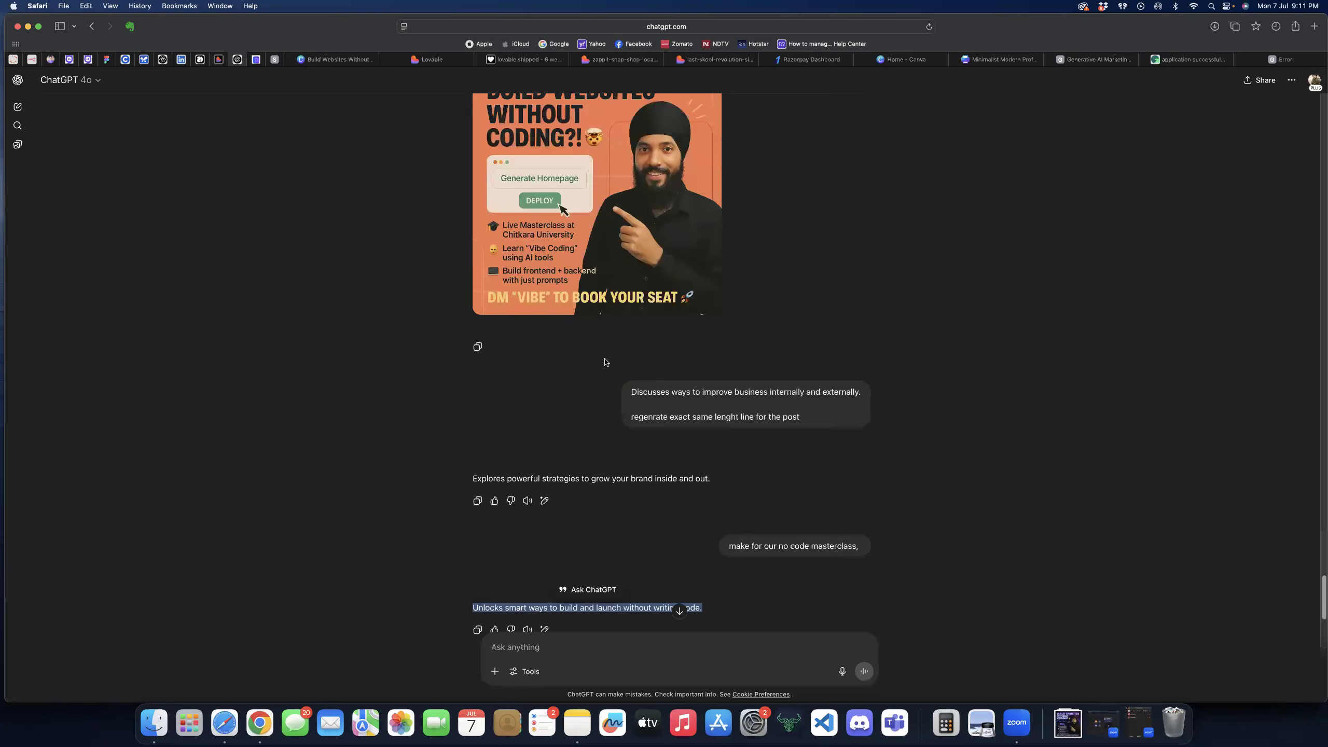
pyautogui.scroll(20, 605, 362)
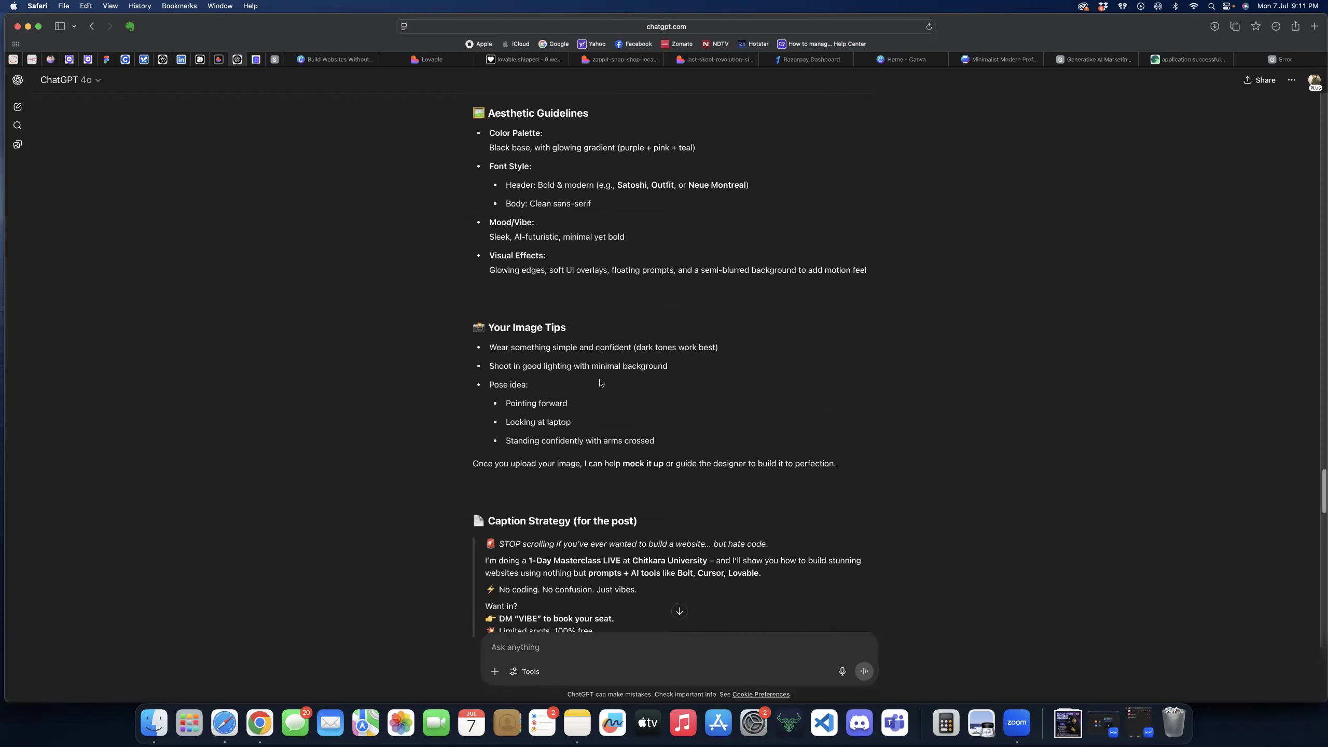
pyautogui.scroll(5, 578, 382)
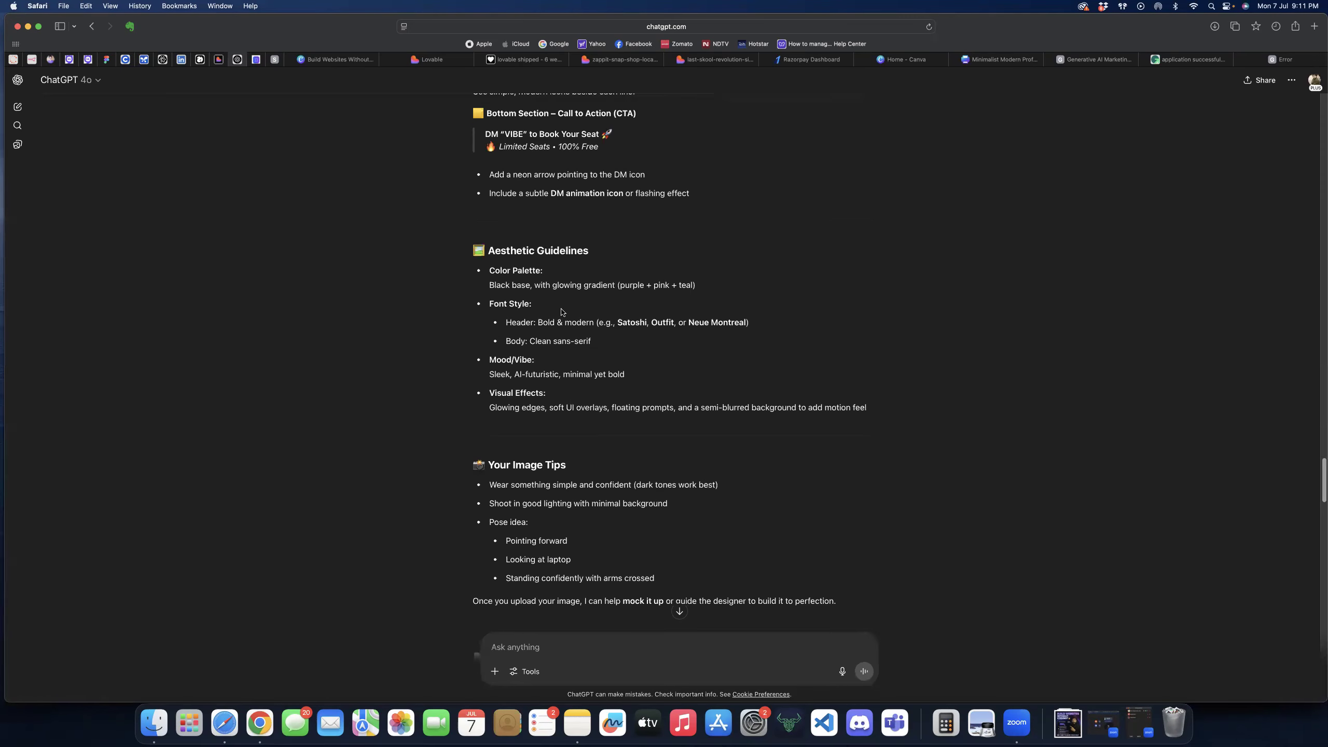
pyautogui.scroll(5, 562, 313)
pyautogui.scroll(2, 574, 275)
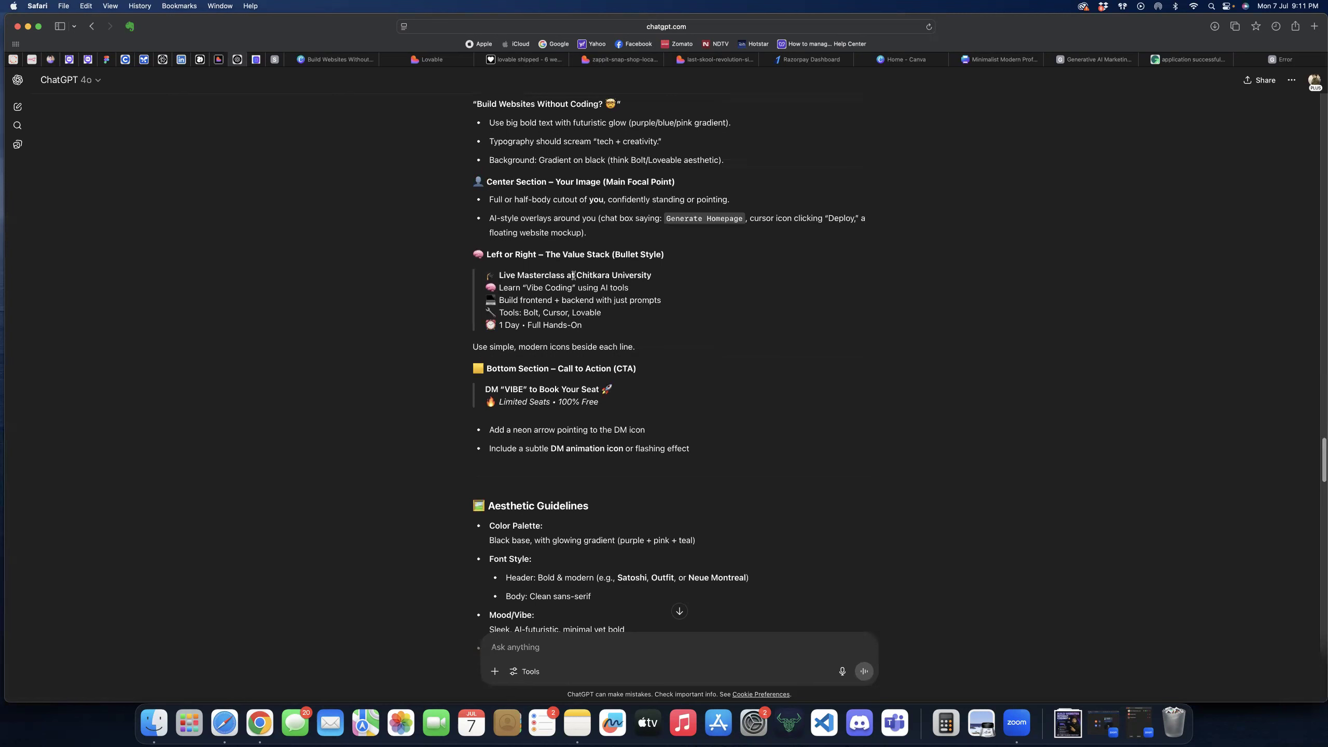
pyautogui.scroll(4, 573, 401)
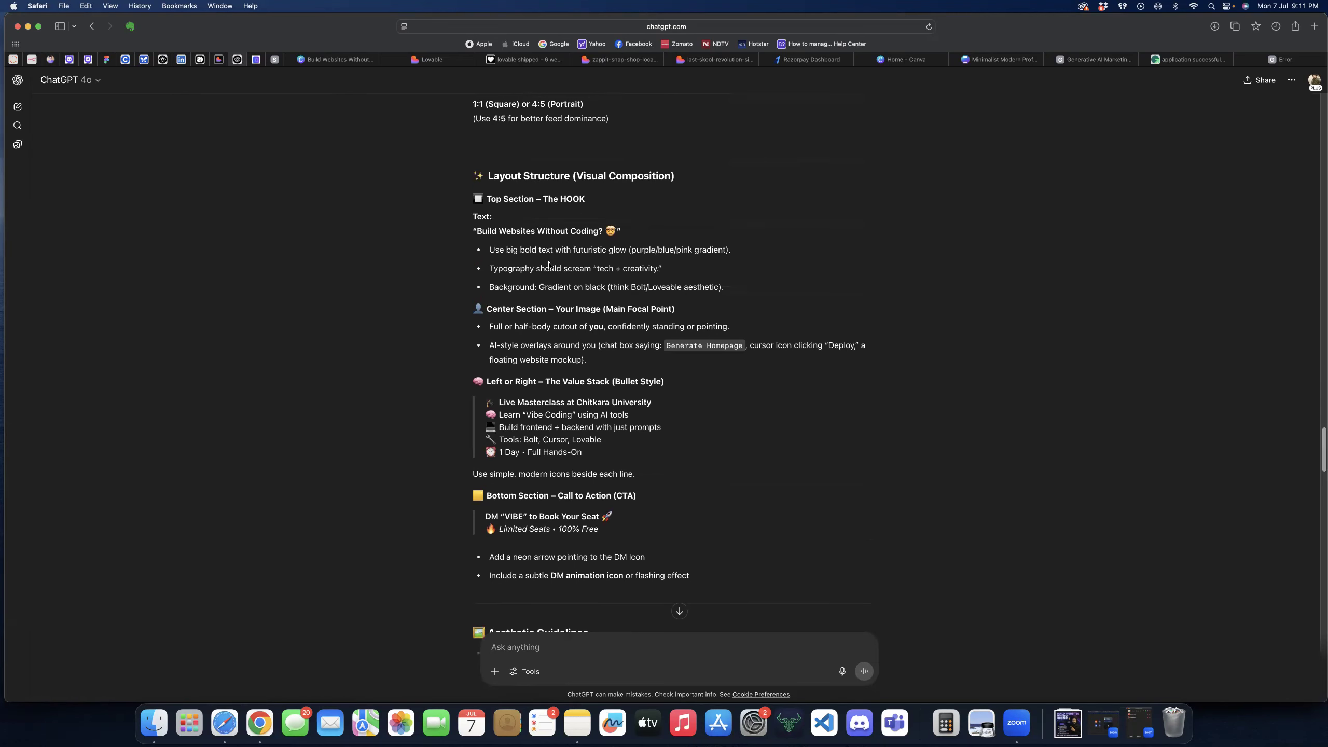
pyautogui.scroll(4, 547, 265)
pyautogui.scroll(-8, 546, 277)
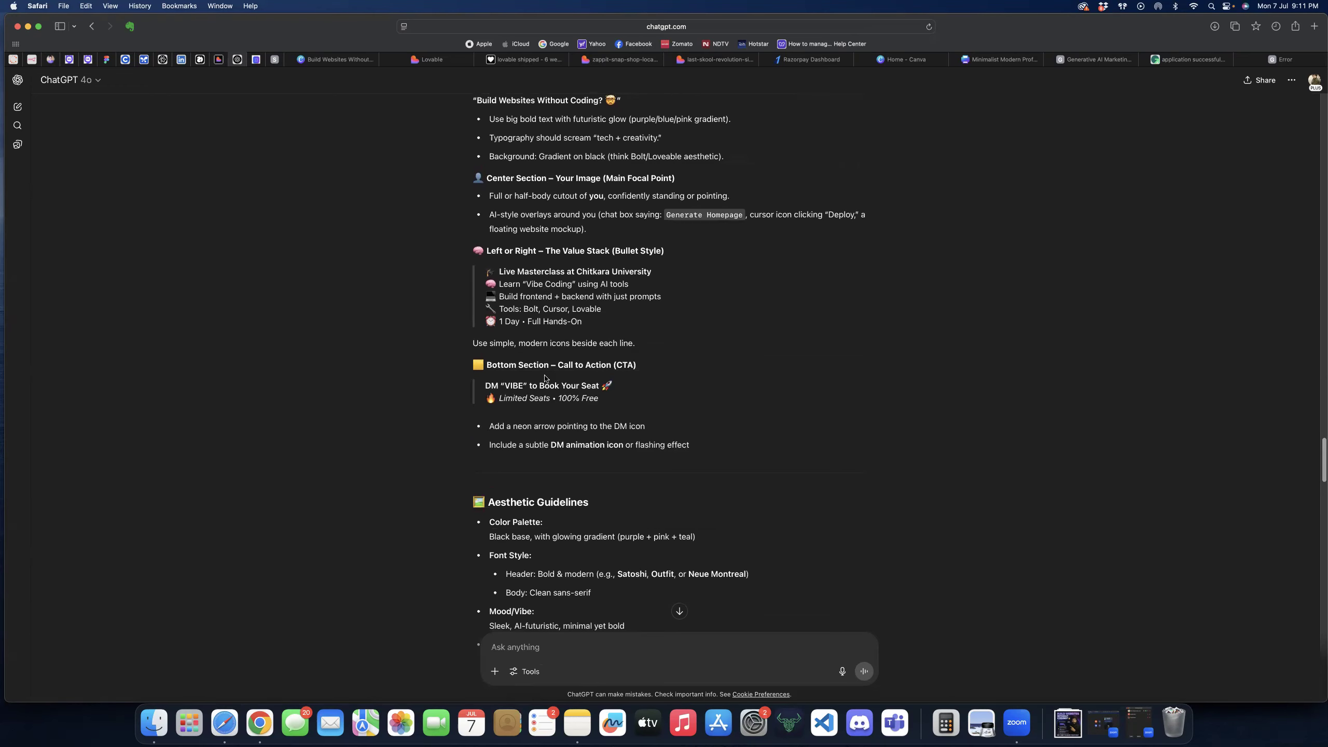
pyautogui.scroll(-8, 544, 378)
pyautogui.scroll(10, 544, 376)
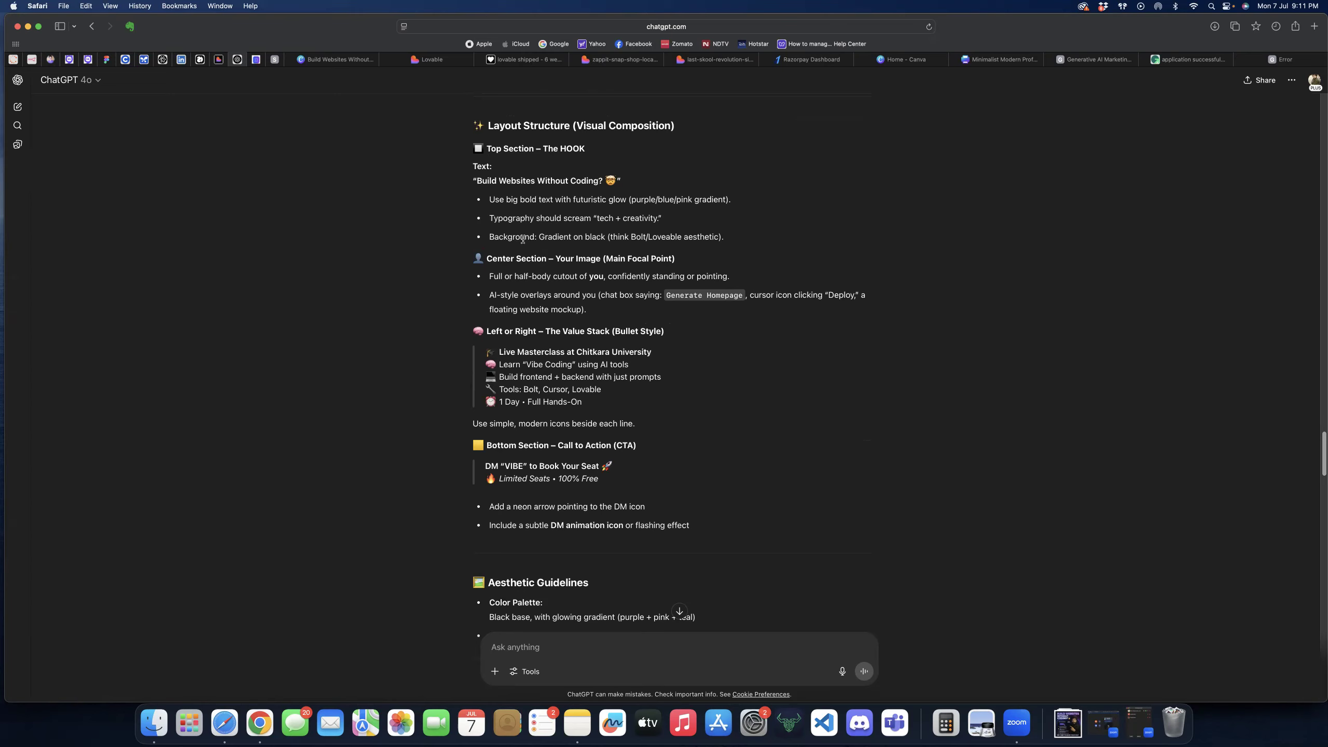
pyautogui.scroll(-1, 533, 365)
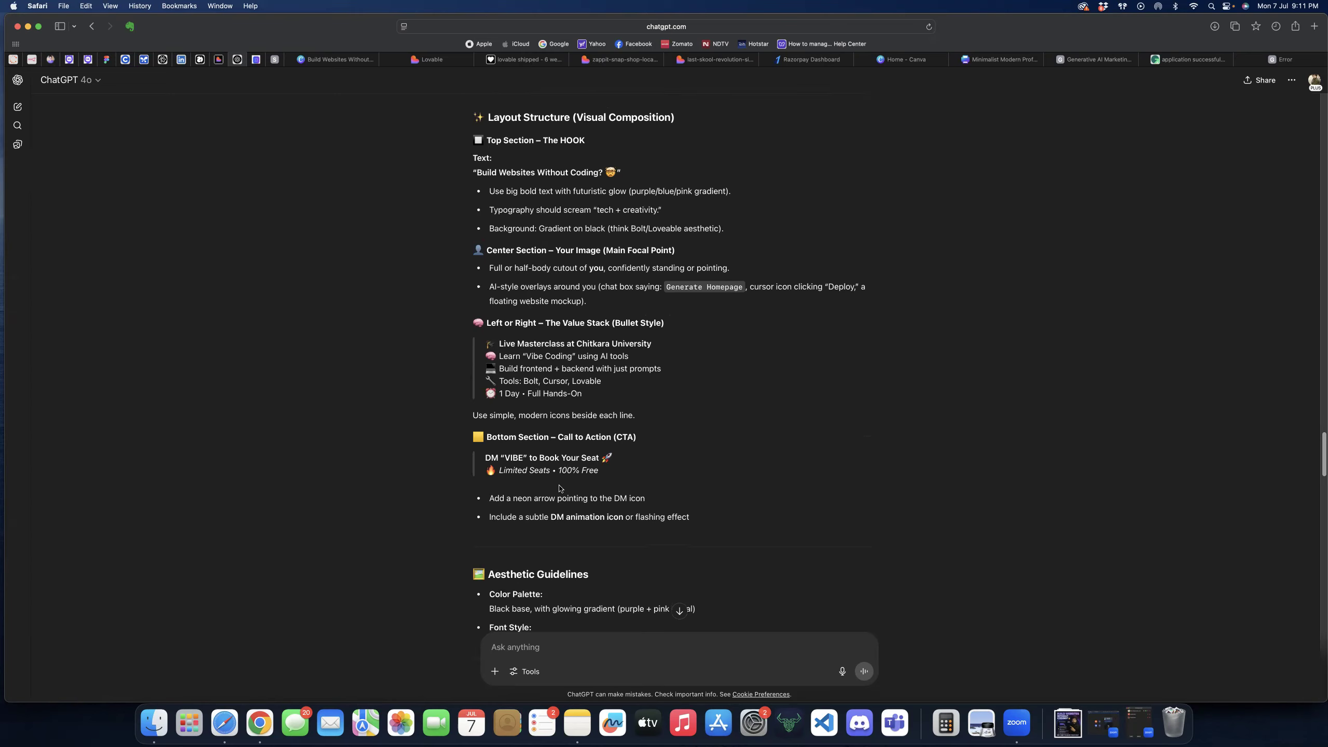
# - Copy the line "Live at Chitkara University" from the "Slide 4 – THE INVITE" text in the ChatGPT conversation
pyautogui.scroll(20, 559, 488)
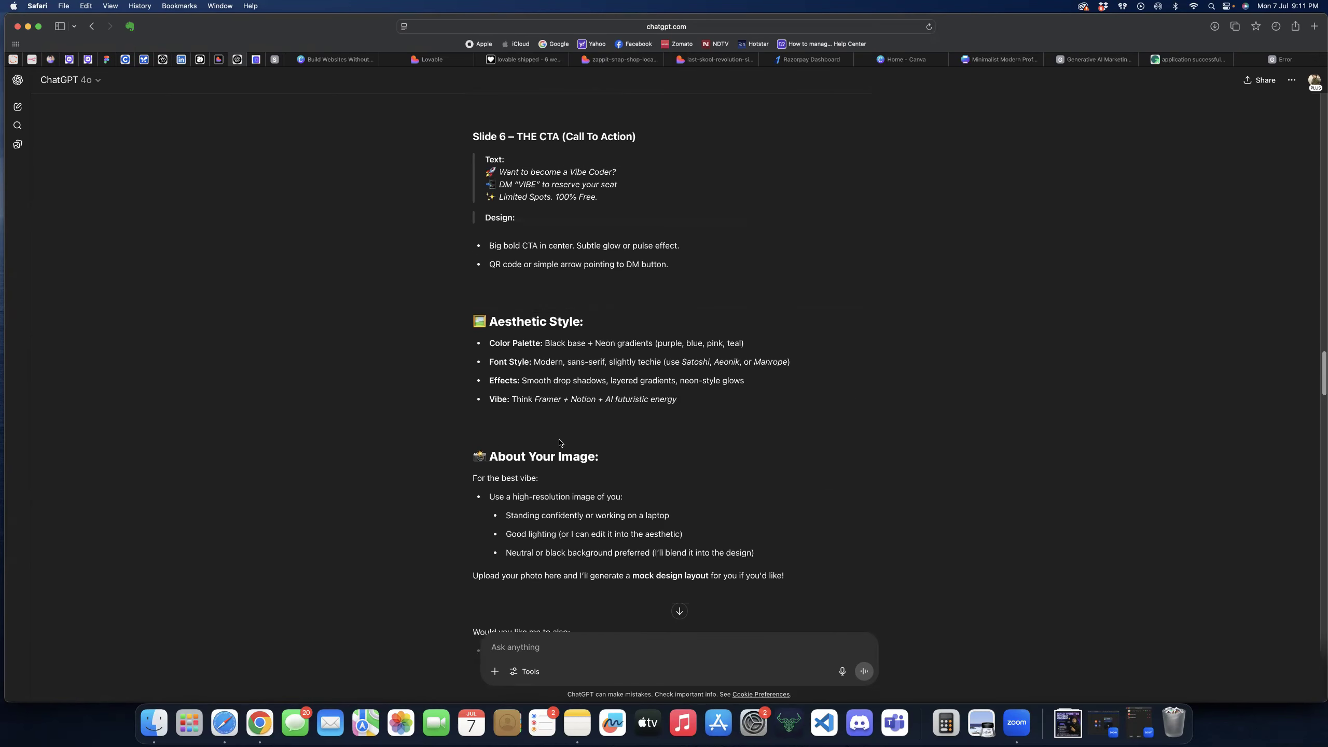
pyautogui.scroll(10, 559, 443)
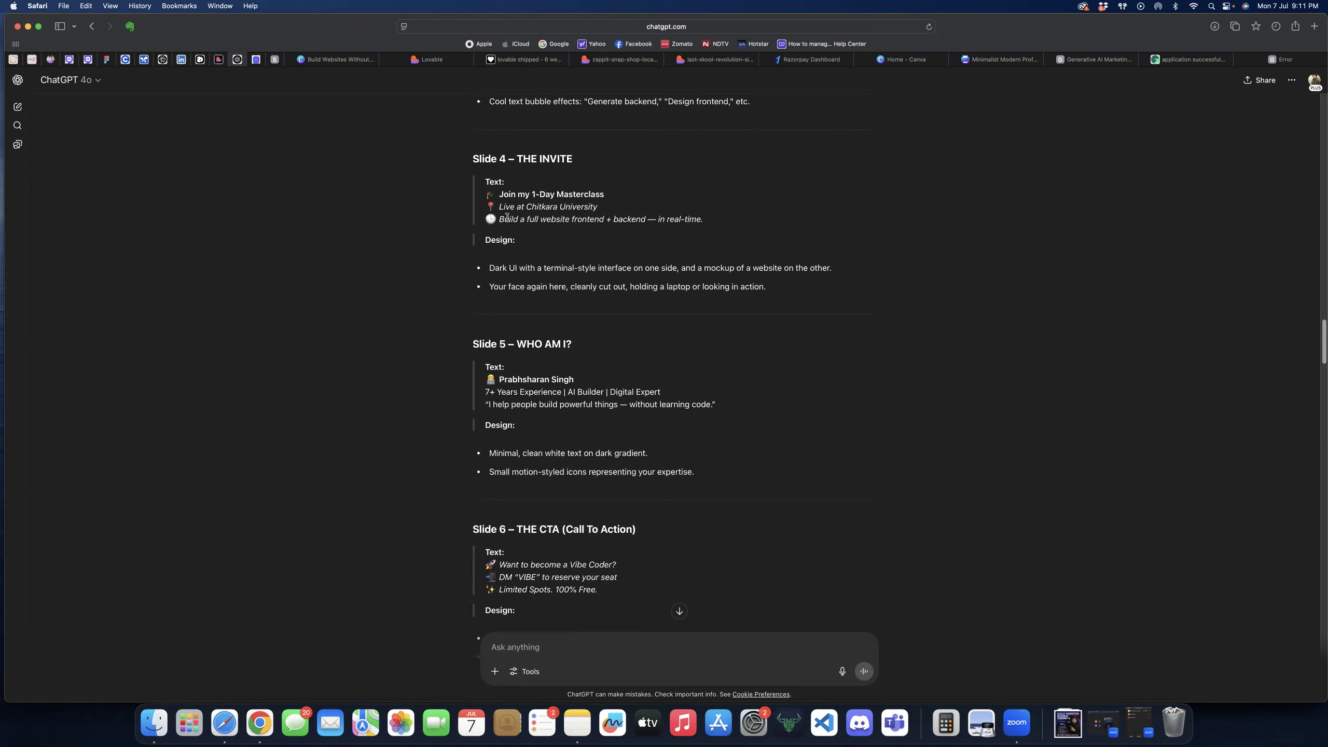
pyautogui.moveTo(500, 207); pyautogui.dragTo(597, 206)
pyautogui.press('super+c')
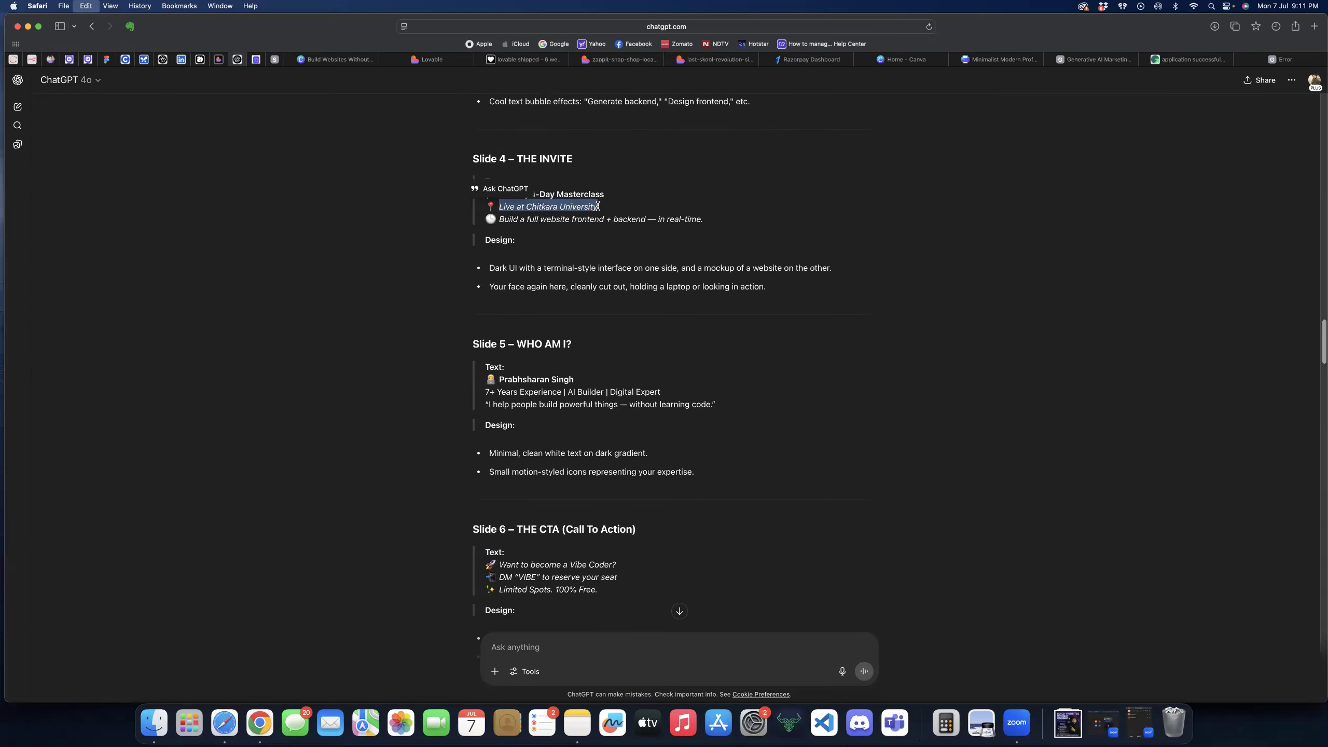
# - Return to the Canva post, duplicate the "01.00 - 03.00 PM" row with its clock icon, and place the copy evenly spaced below it
pyautogui.click(331, 60)
pyautogui.moveTo(544, 418); pyautogui.dragTo(763, 418)
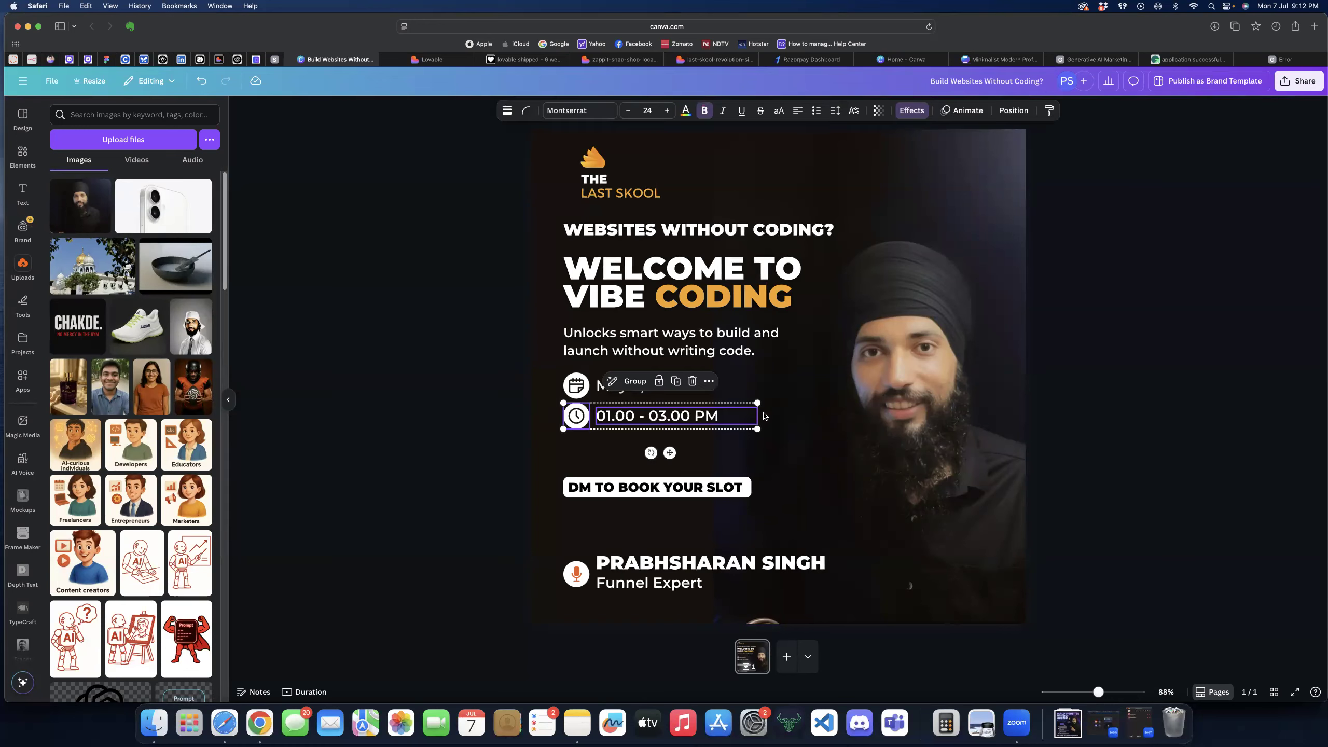
pyautogui.click(674, 381)
pyautogui.moveTo(678, 460); pyautogui.dragTo(669, 490)
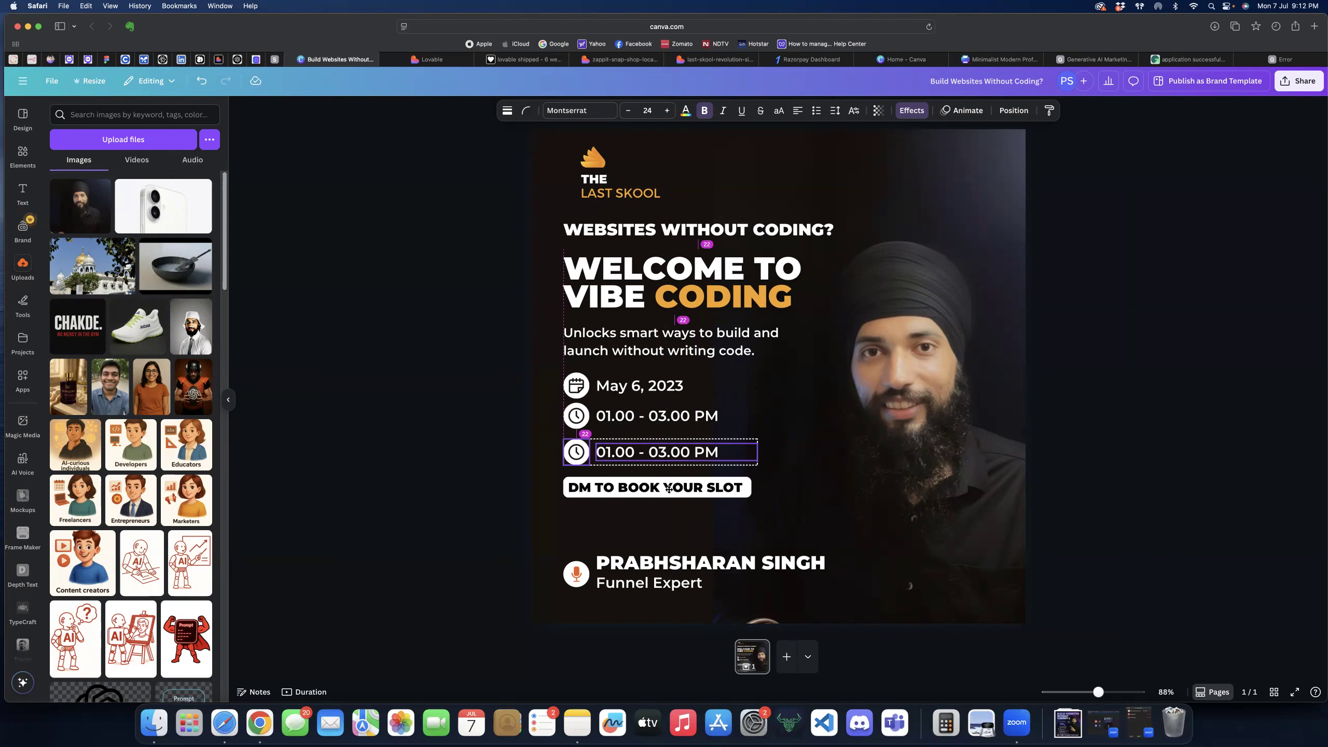
pyautogui.press('Up')
pyautogui.press('Up')
pyautogui.press('Up')
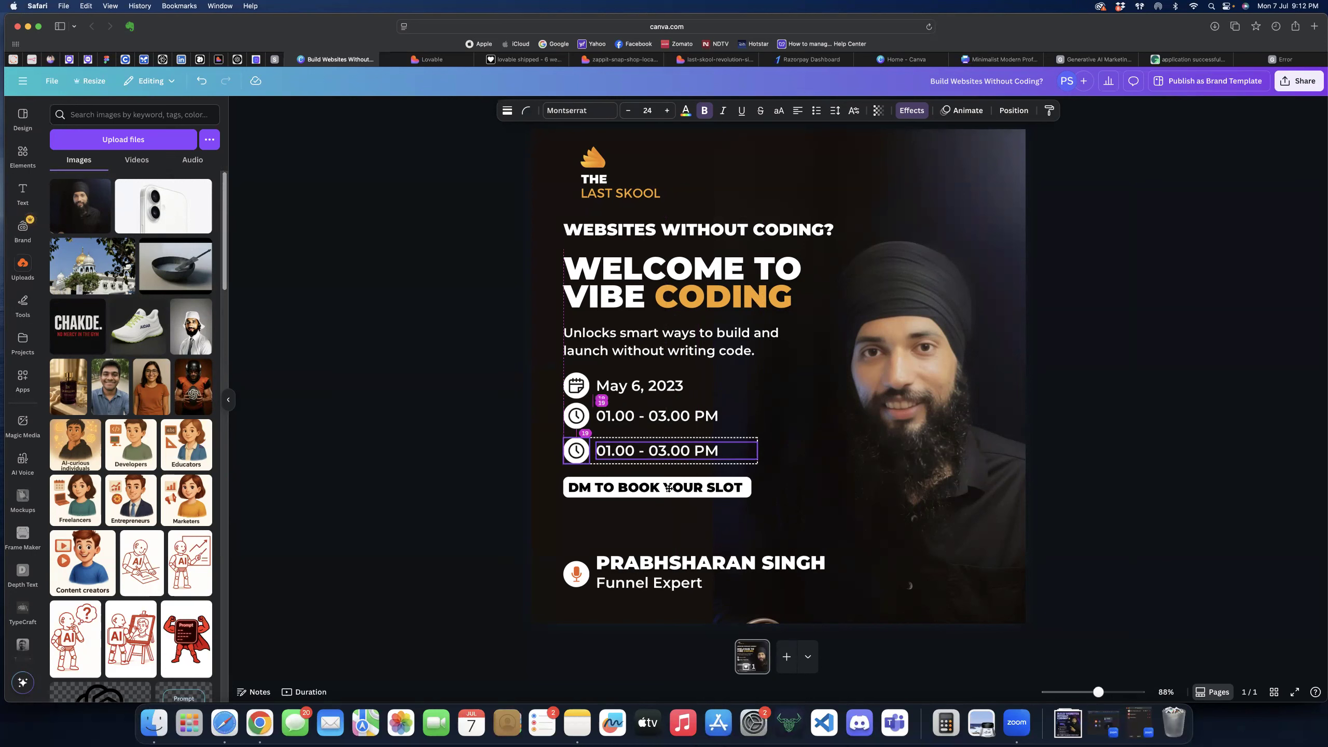
pyautogui.hotkey('shift', 'Up')
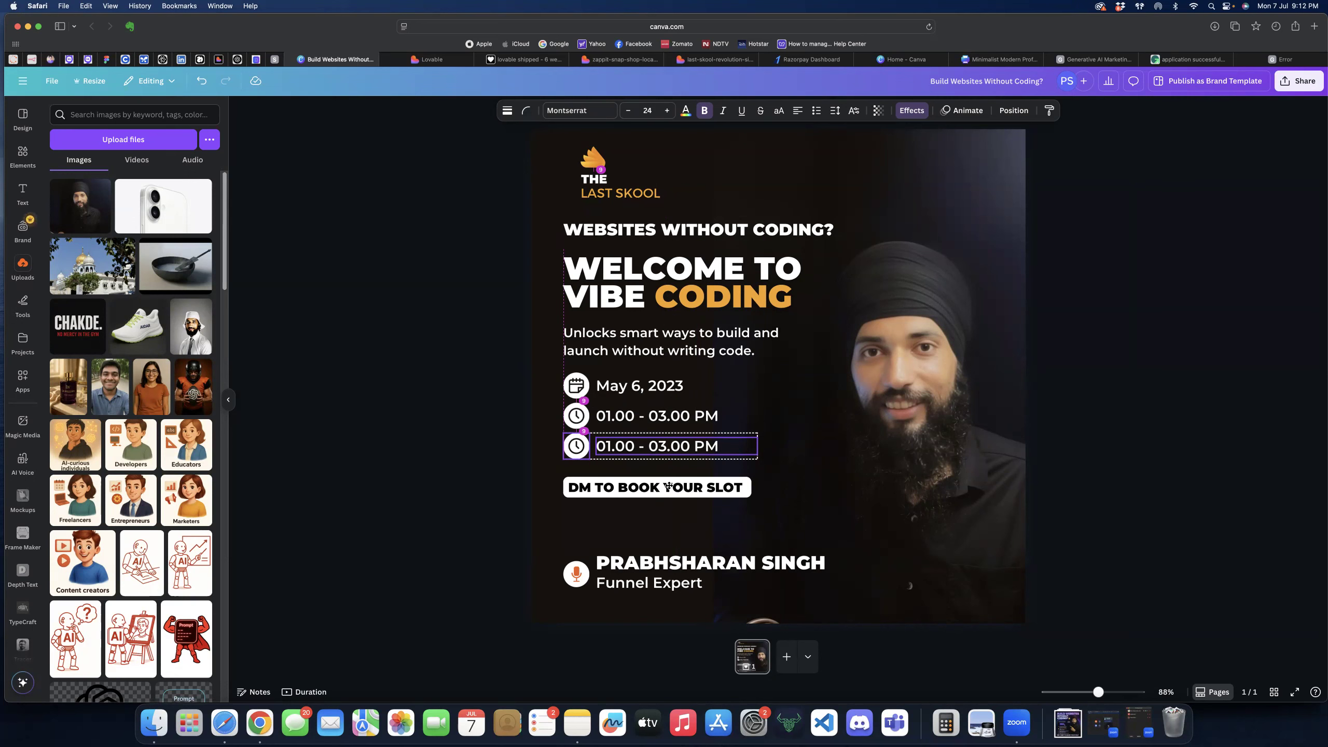
pyautogui.click(498, 445)
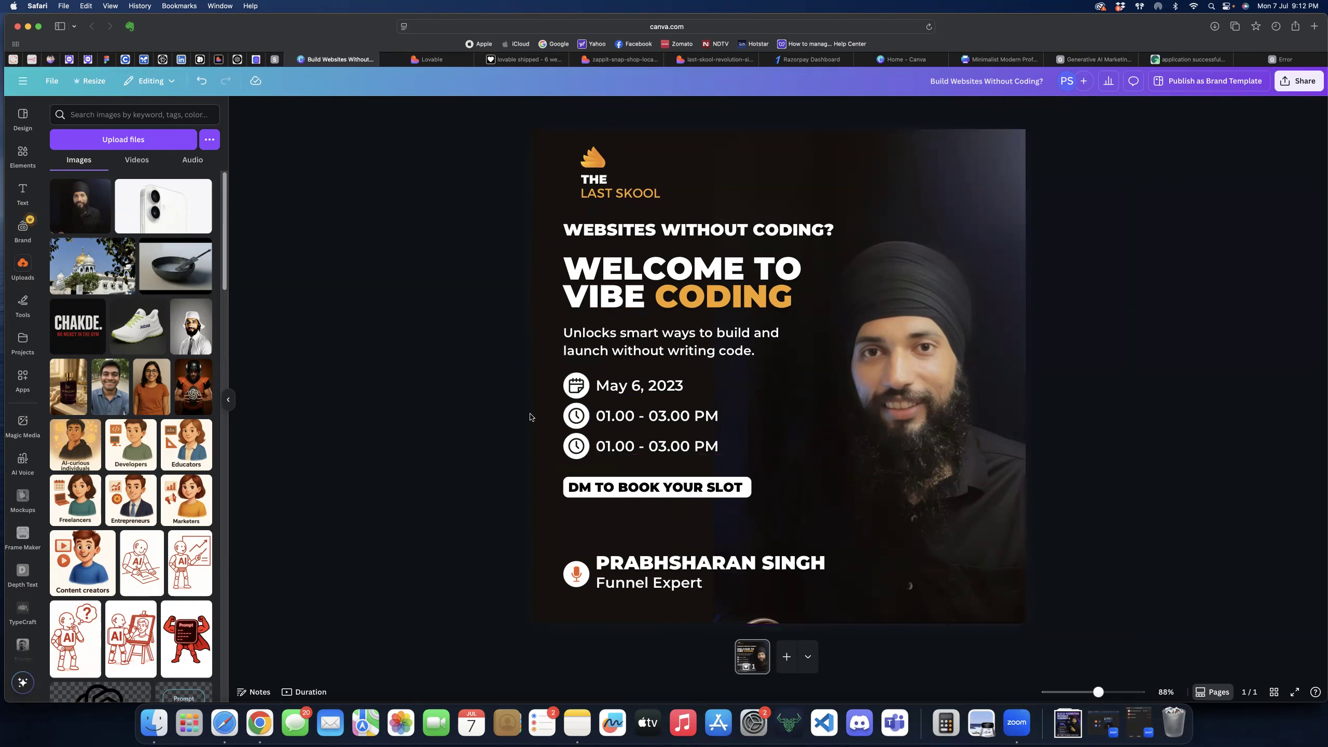
# - Search the graphic elements for a location icon for the duplicated row
pyautogui.click(575, 445)
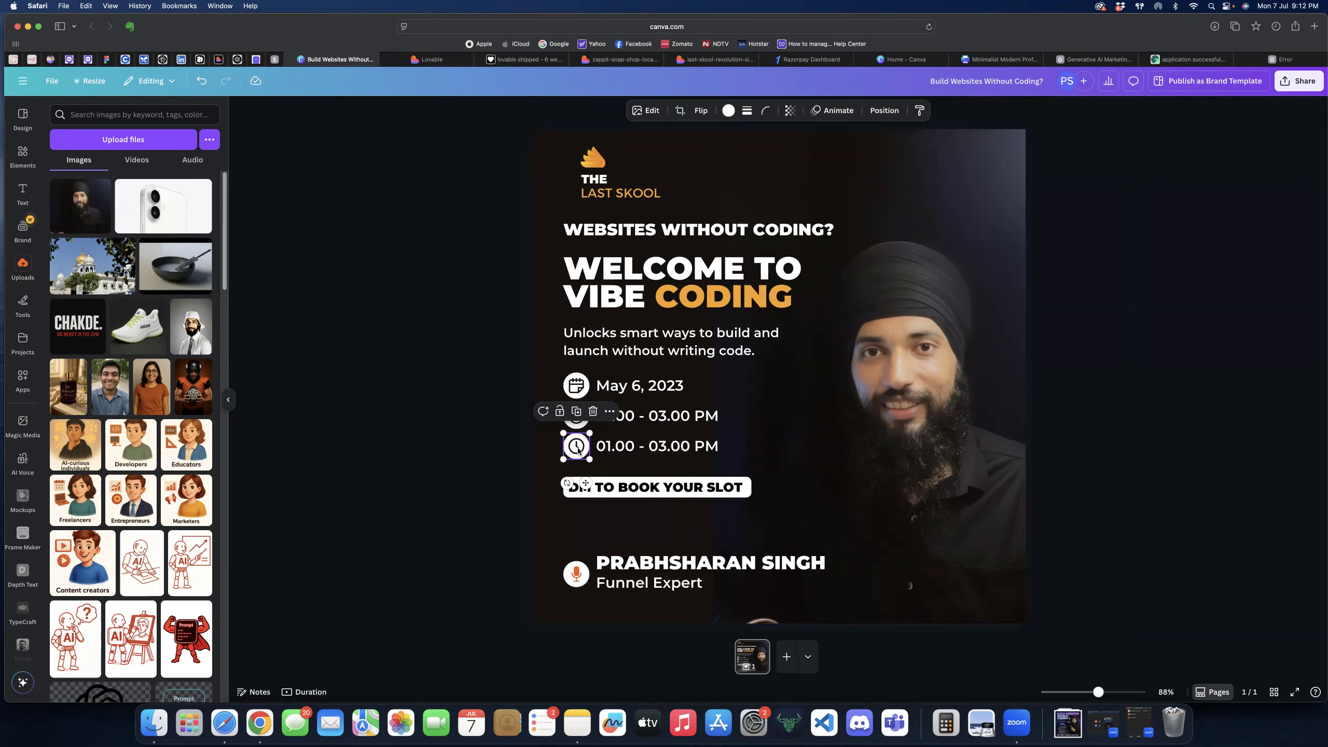
pyautogui.moveTo(578, 446); pyautogui.dragTo(577, 444)
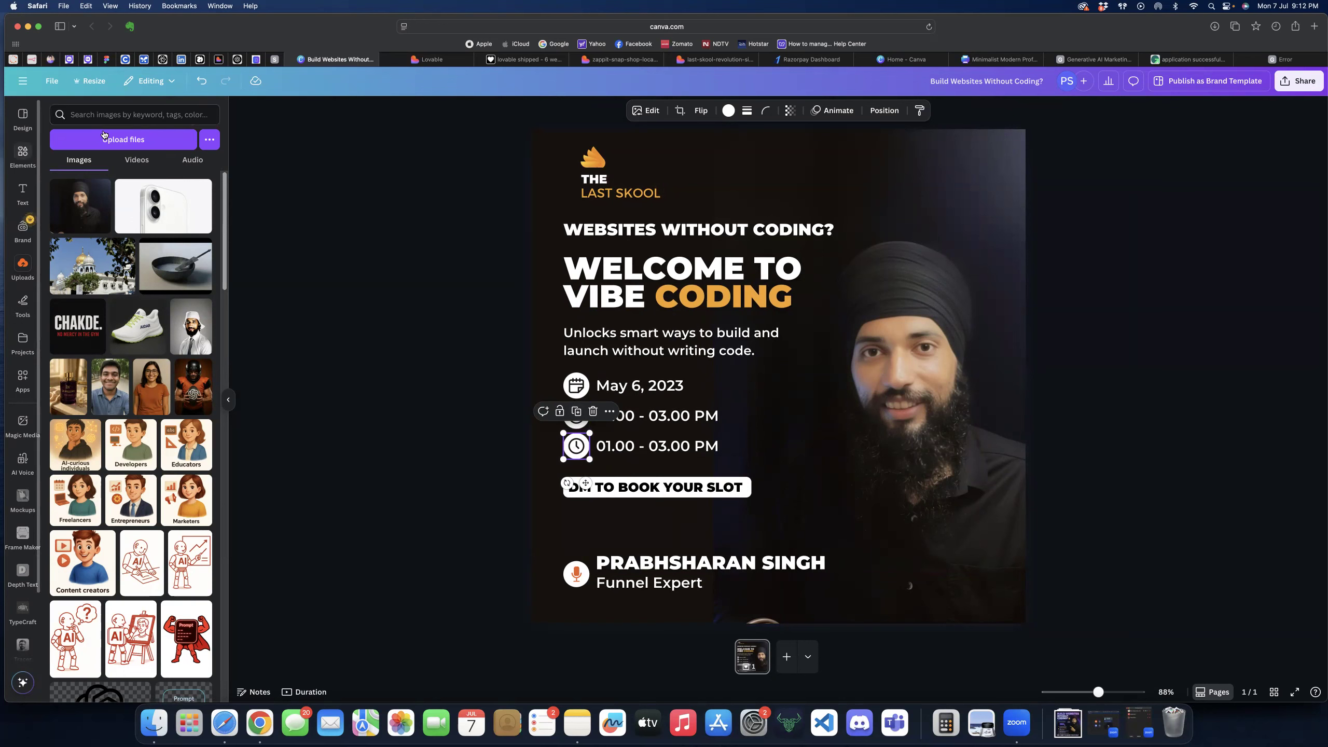
pyautogui.click(111, 115)
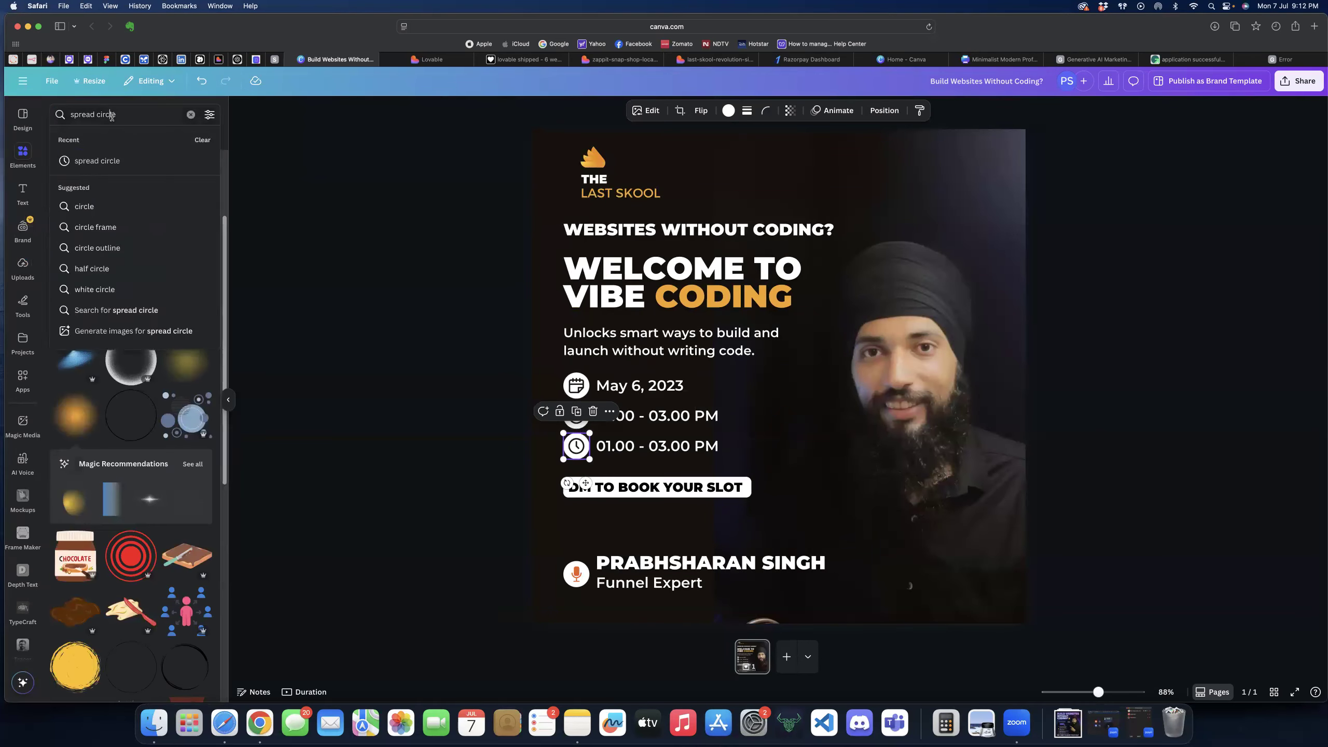
pyautogui.write('ocation i')
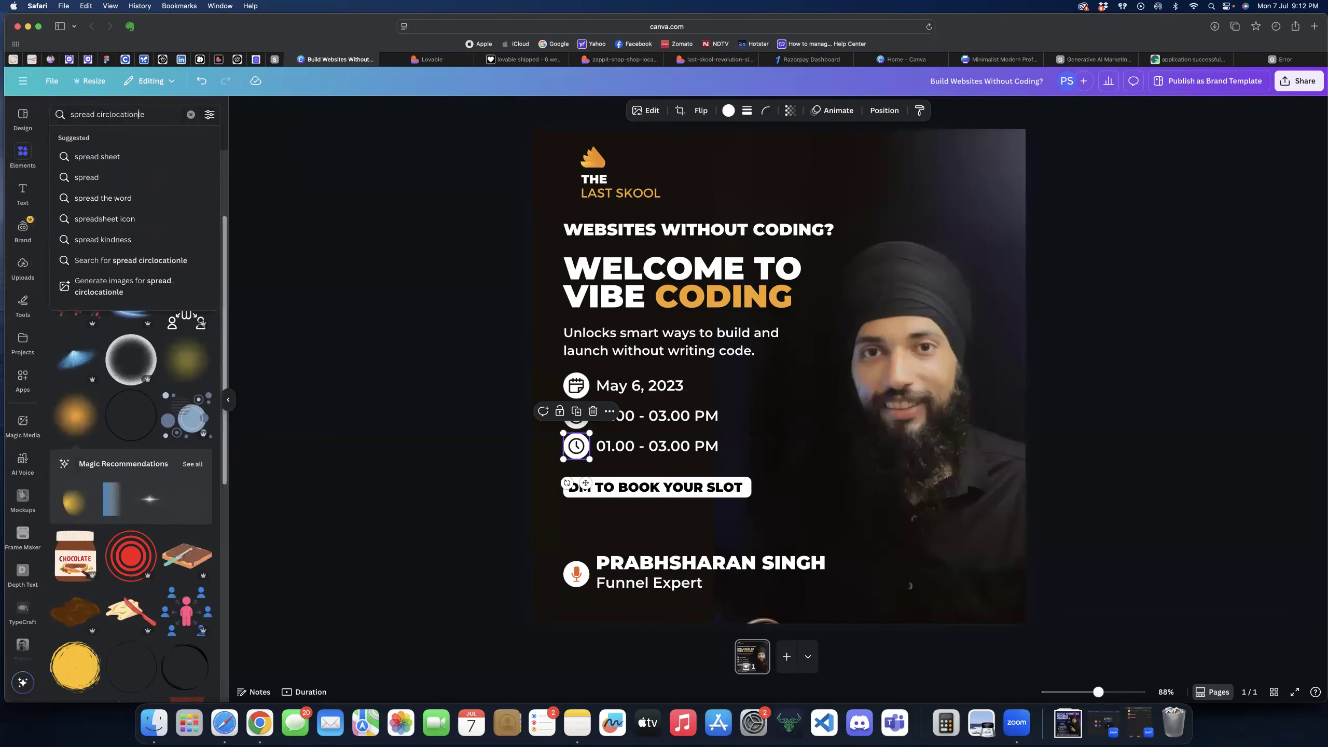
pyautogui.write('con')
pyautogui.press('Return')
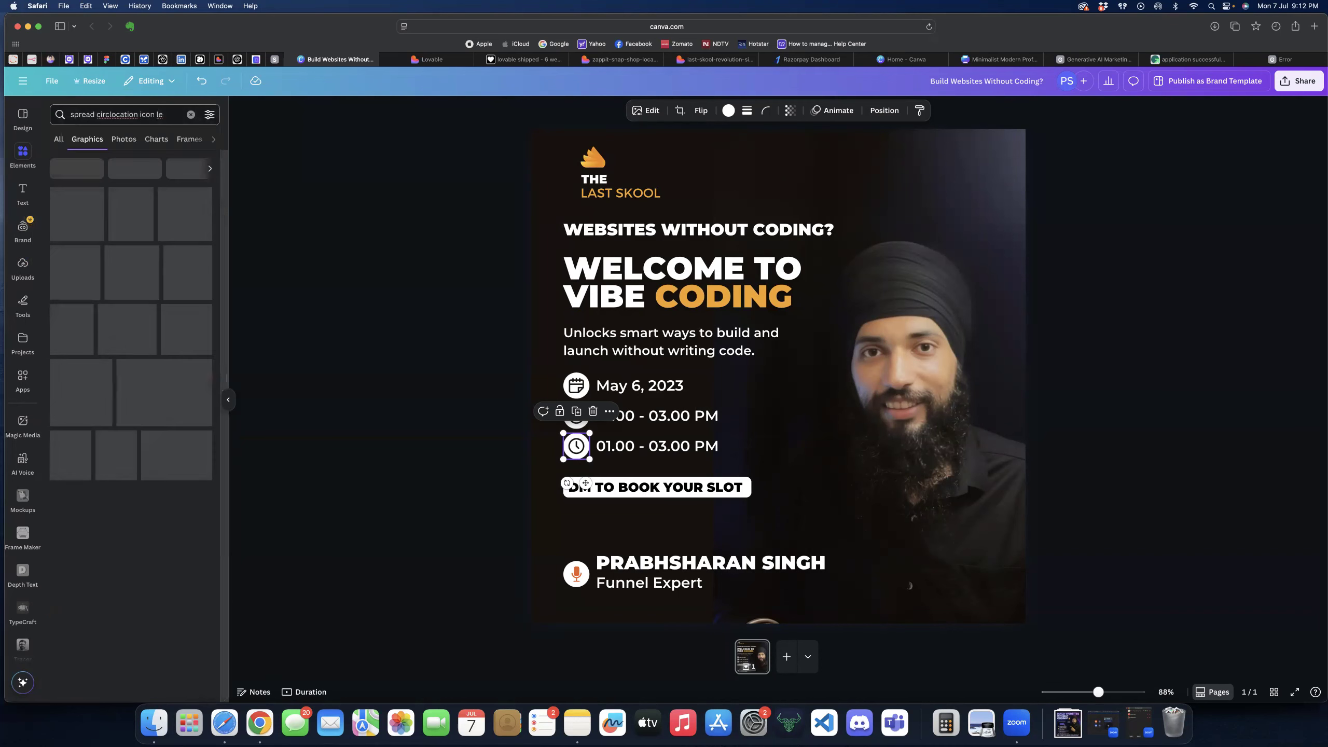
# - Add the graphic of a location pin inside a light circle and recolour its circle white
pyautogui.click(116, 114)
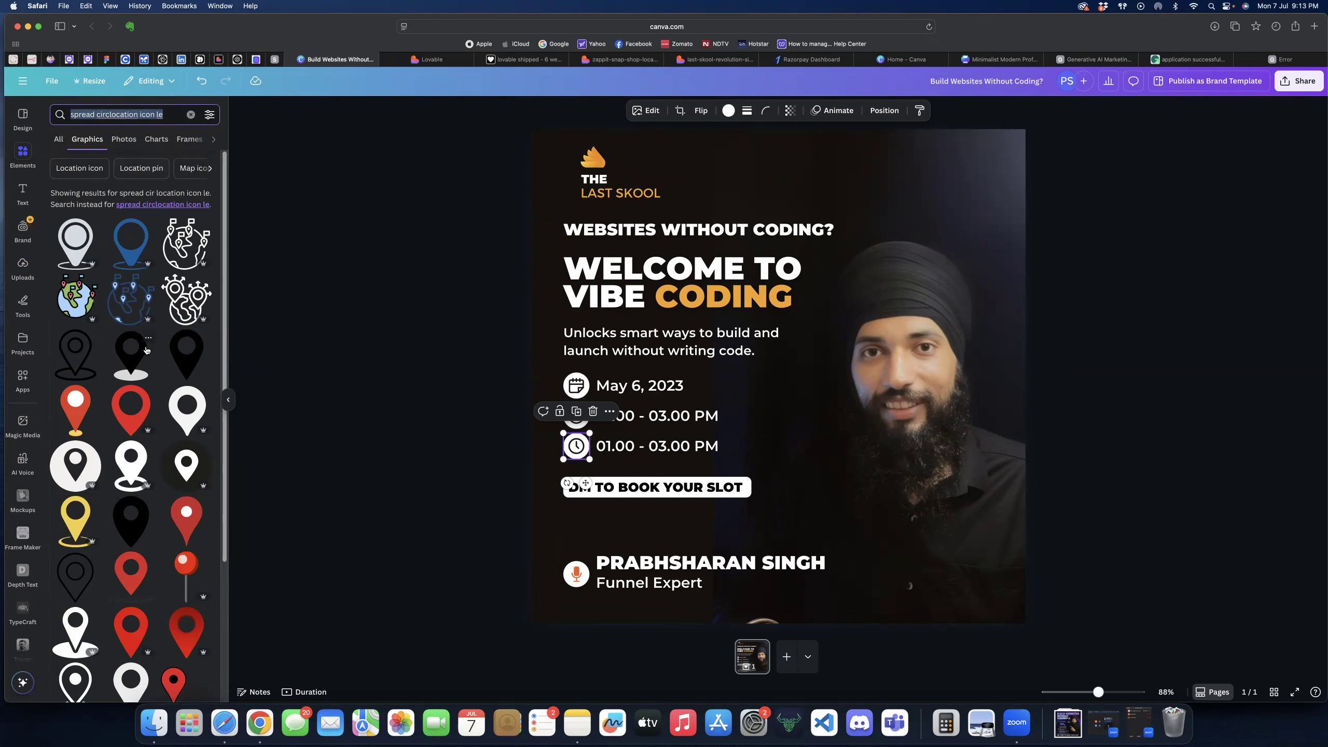
pyautogui.scroll(-1, 140, 389)
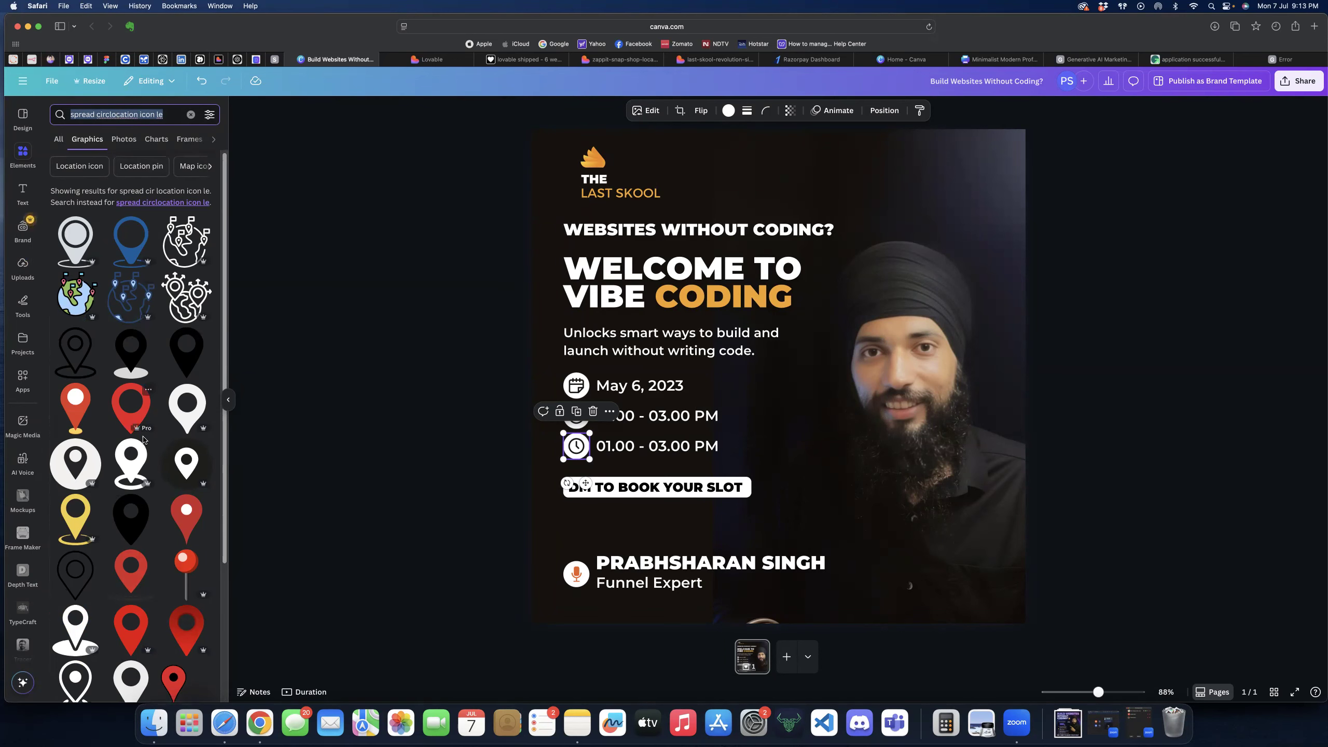
pyautogui.click(505, 464)
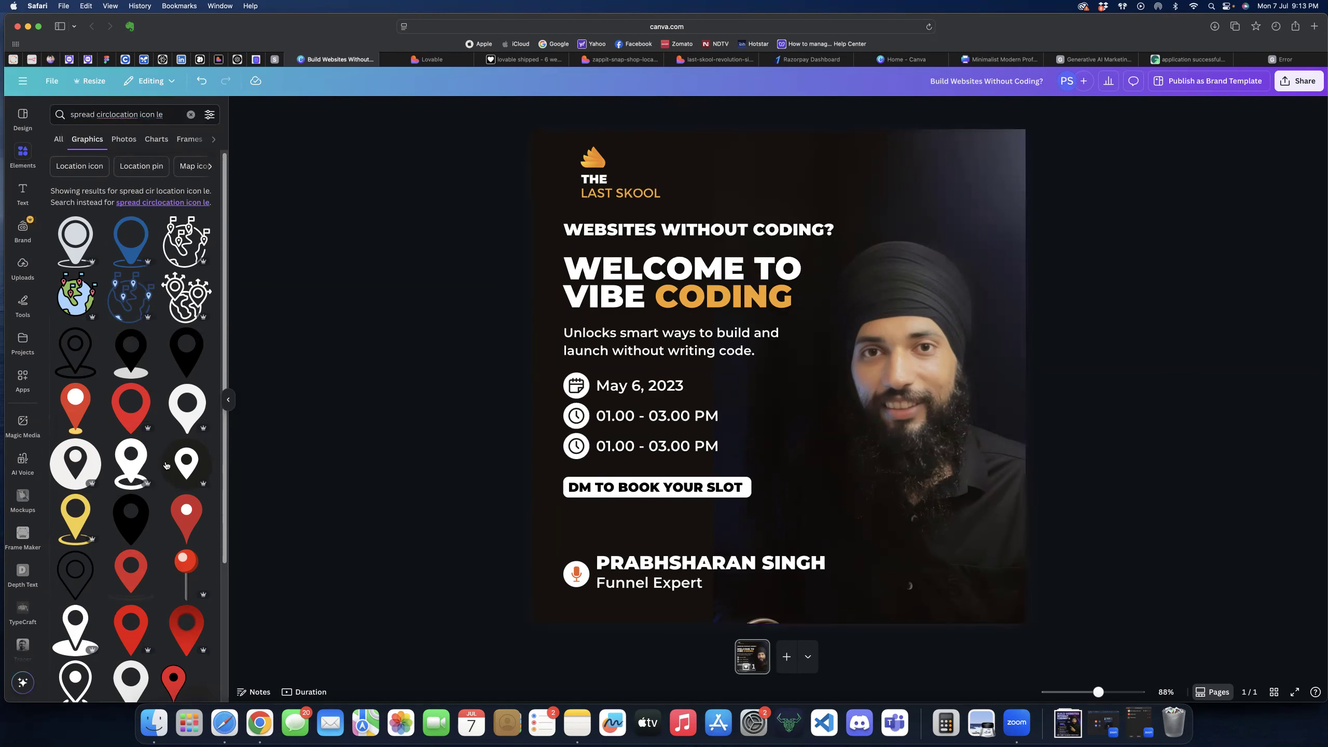
pyautogui.click(79, 469)
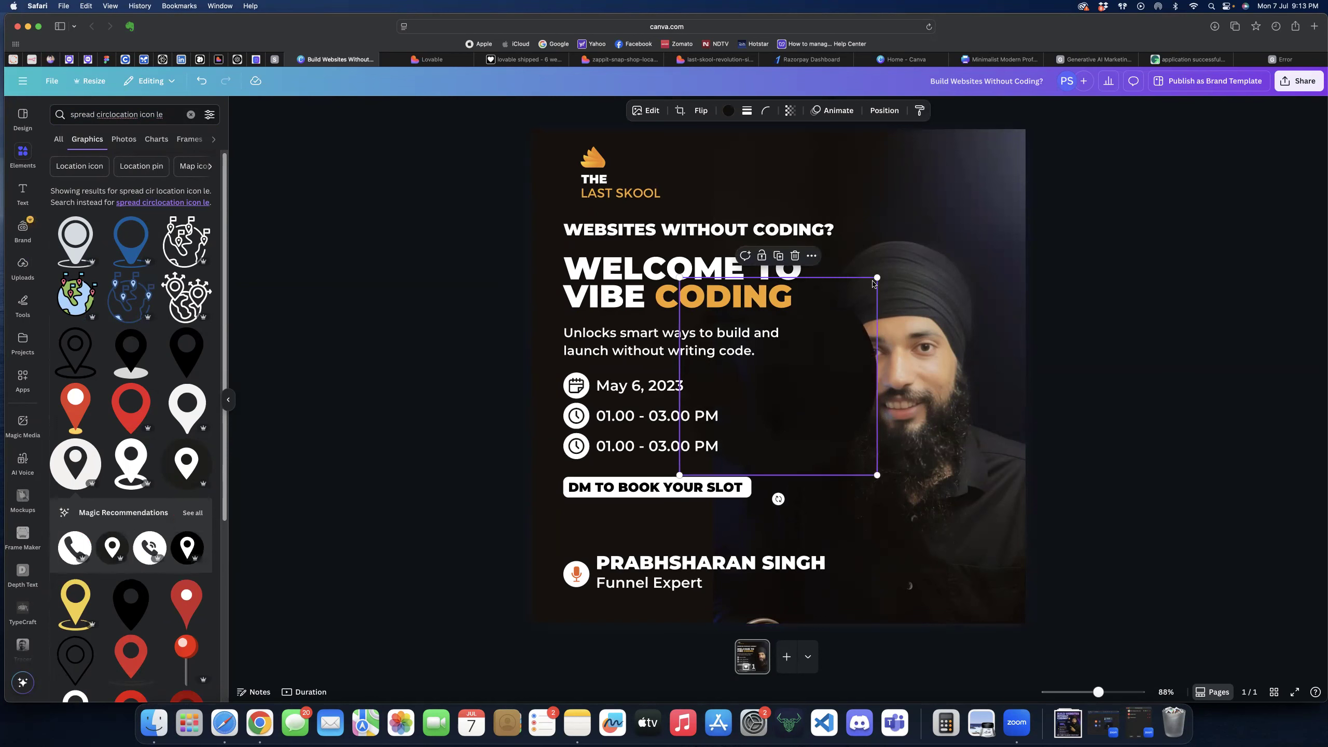
pyautogui.click(729, 110)
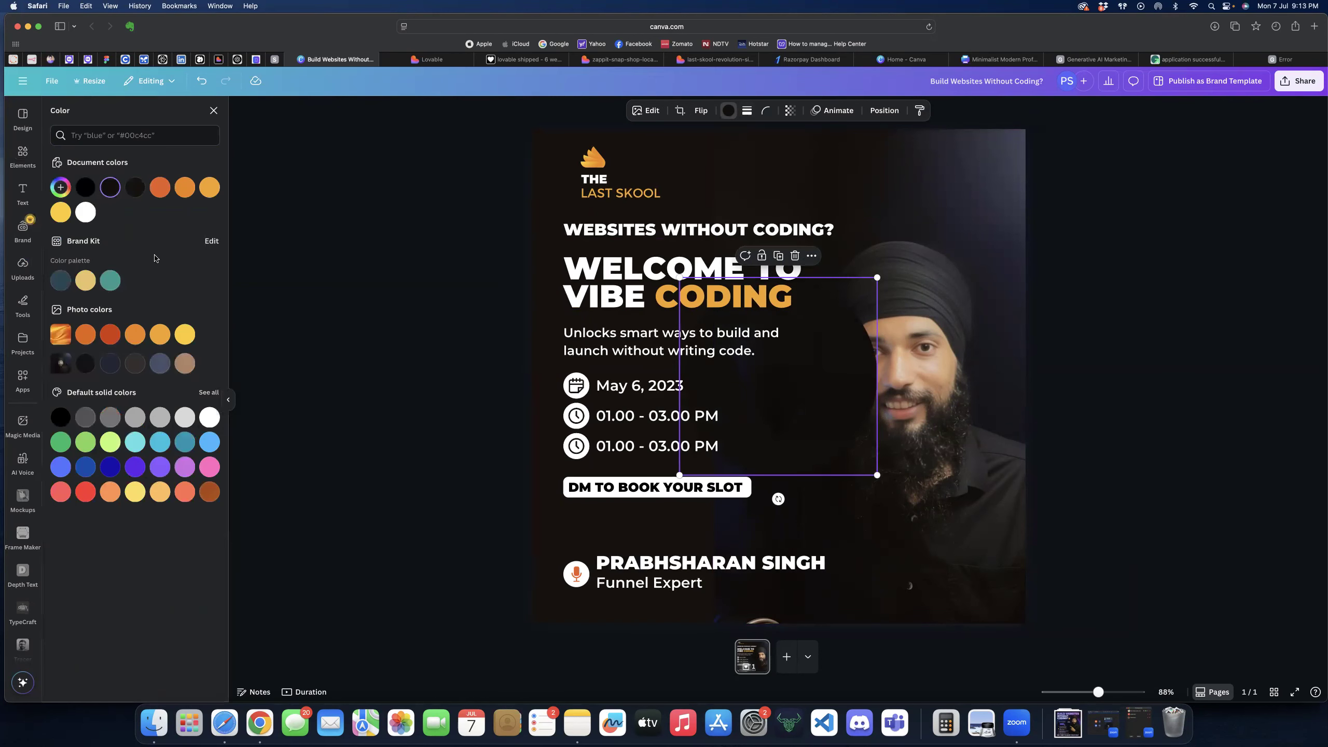
pyautogui.click(85, 211)
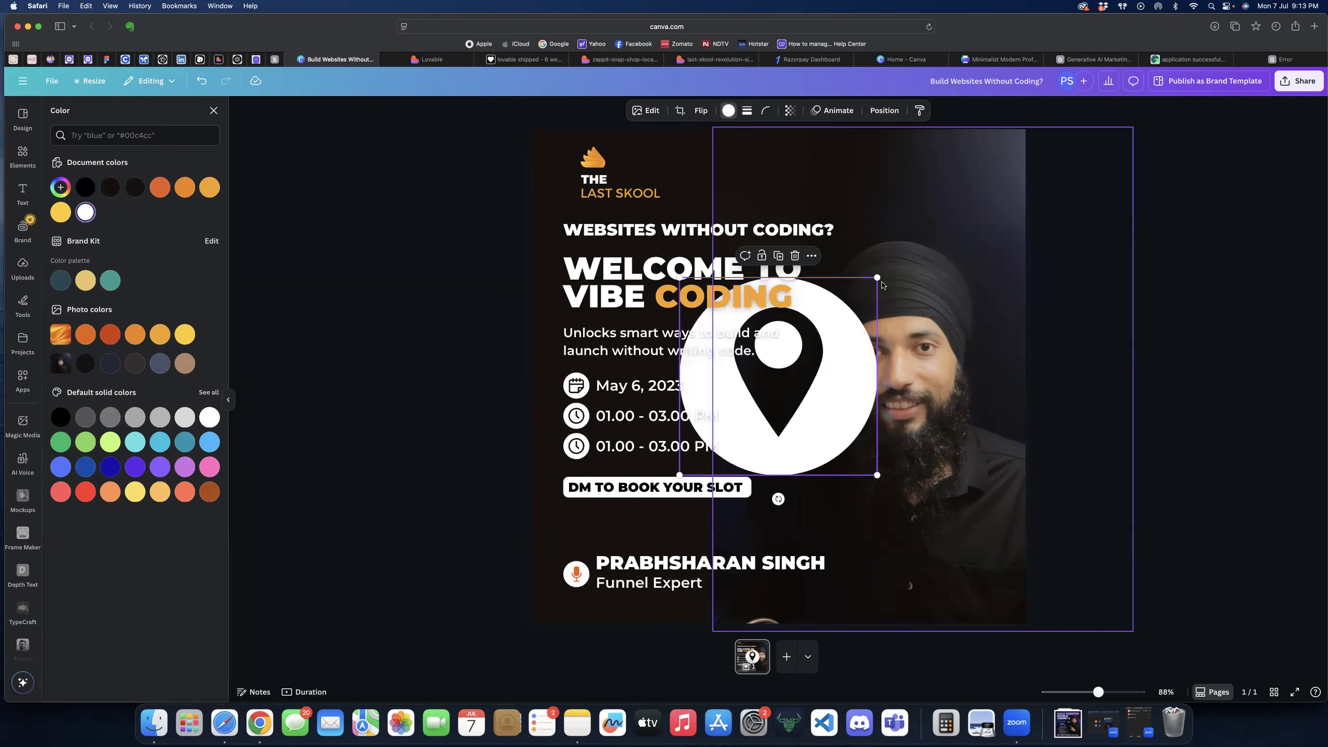
# - Replace the duplicated row's clock icon with the location pin, scaled down to match the other row icons
pyautogui.moveTo(882, 284); pyautogui.dragTo(822, 393)
pyautogui.click(575, 453)
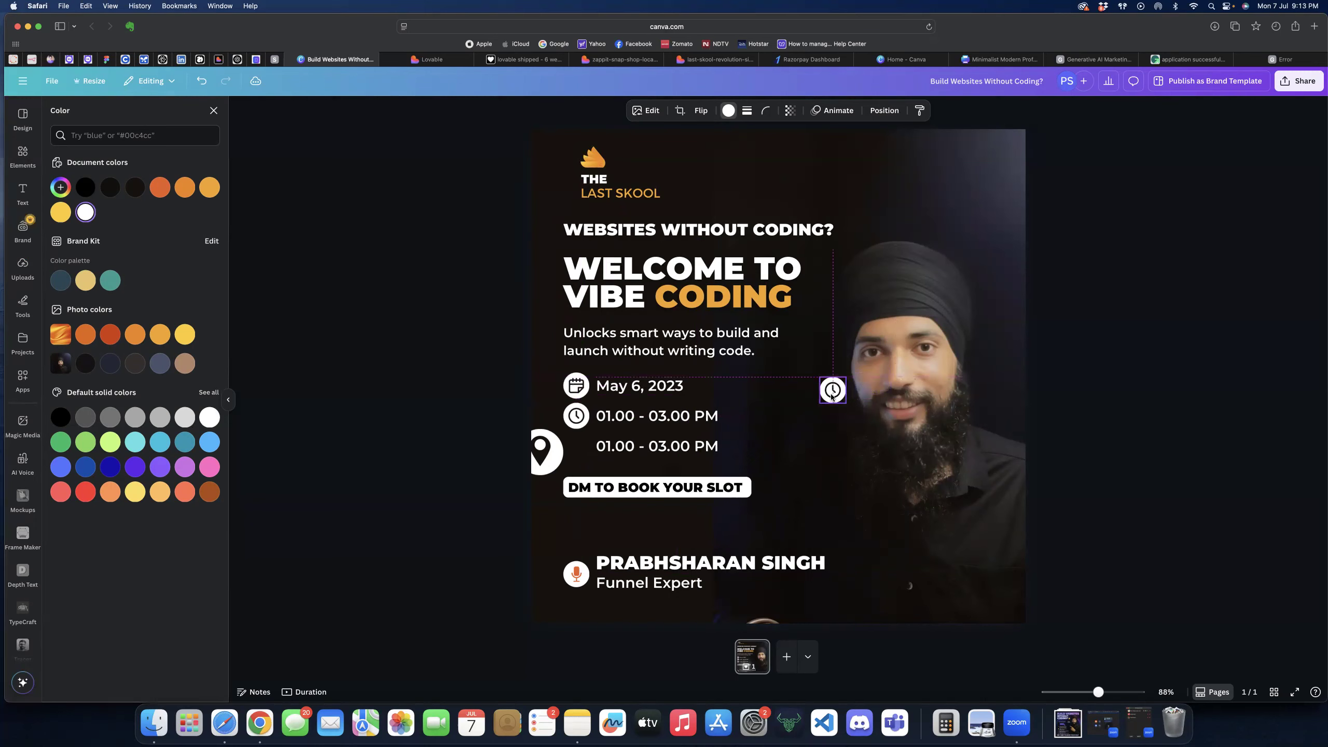
pyautogui.press('Delete')
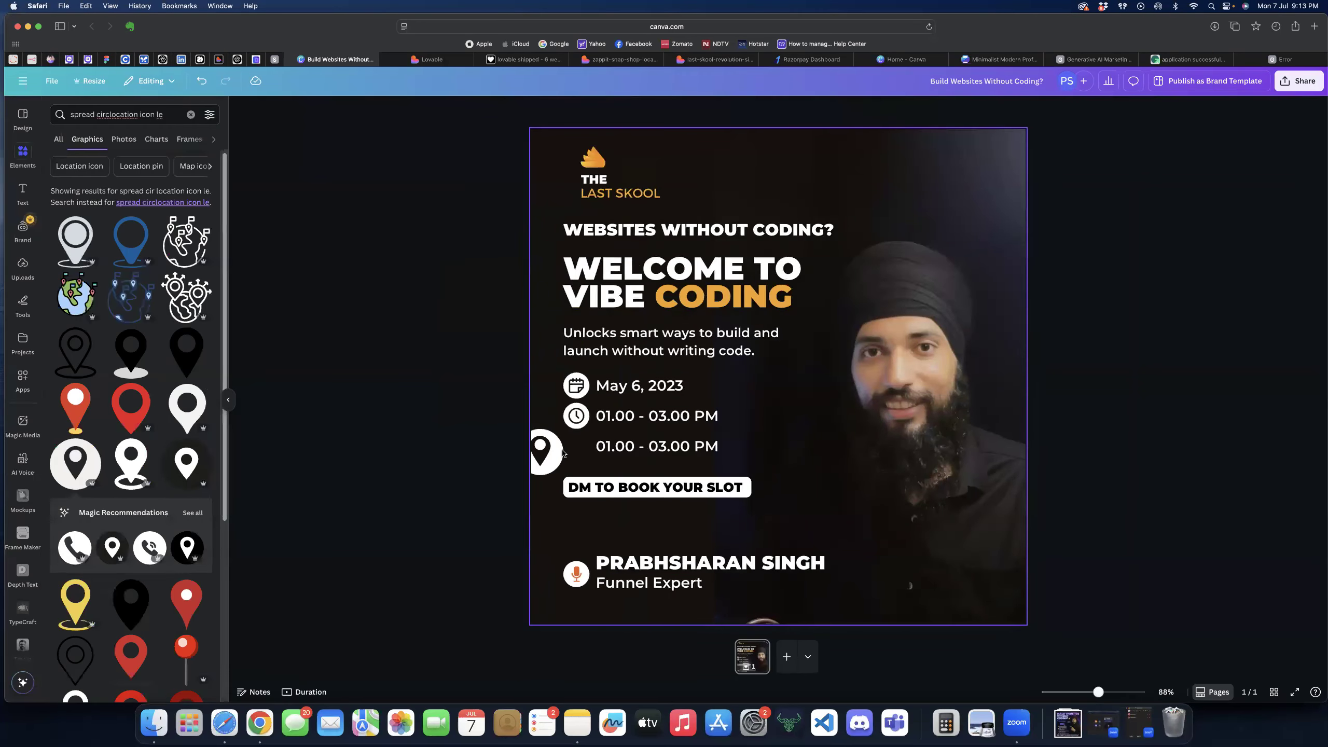
pyautogui.moveTo(556, 454)
pyautogui.mouseDown()
pyautogui.moveTo(589, 467)
pyautogui.moveTo(575, 449)
pyautogui.mouseUp()
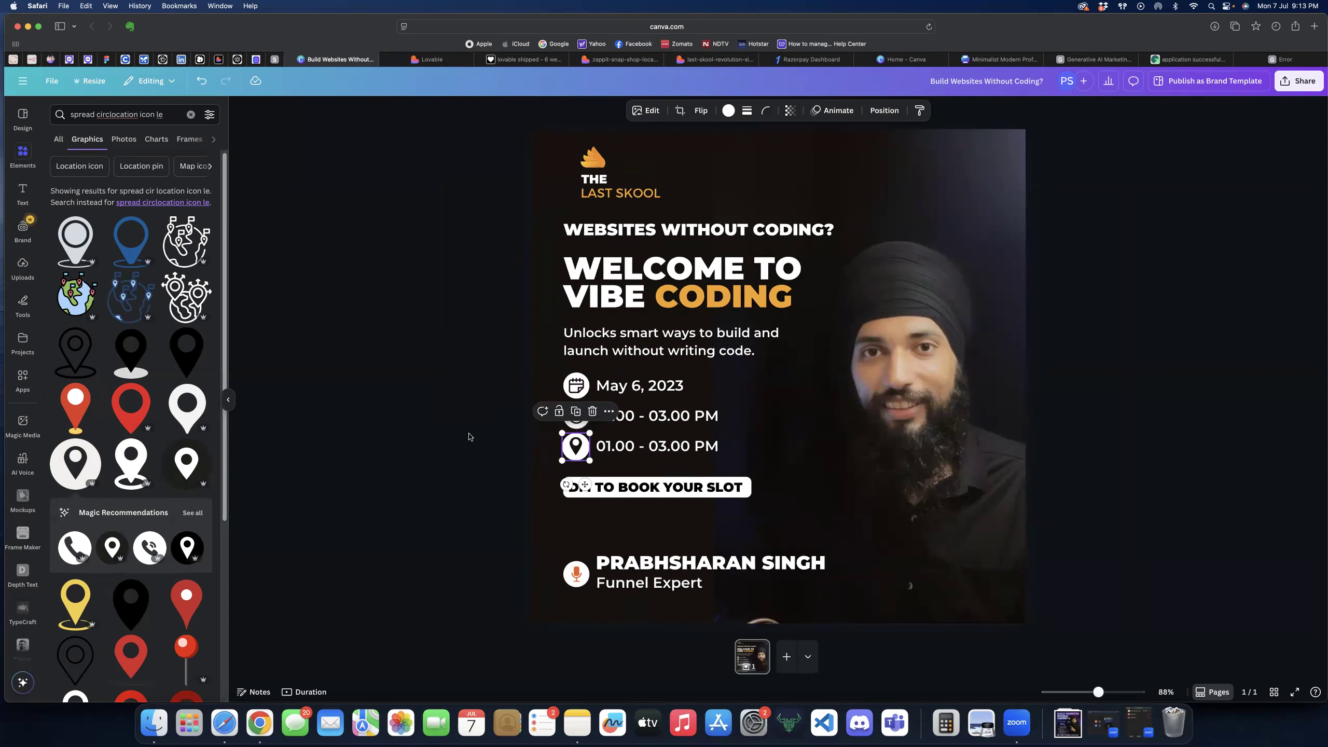
pyautogui.click(473, 437)
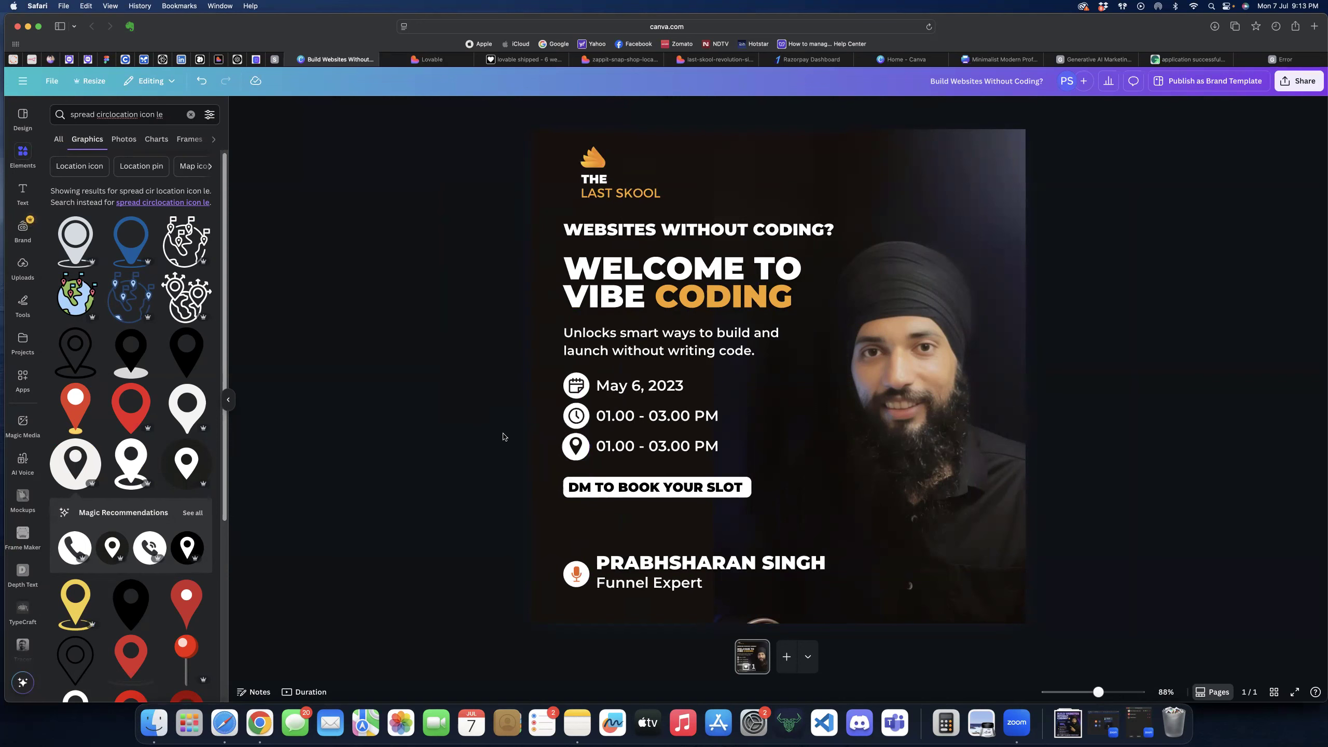
# - Remove the extra clock icon stacked on top of the one in the time row
pyautogui.click(575, 422)
pyautogui.moveTo(579, 424); pyautogui.dragTo(852, 476)
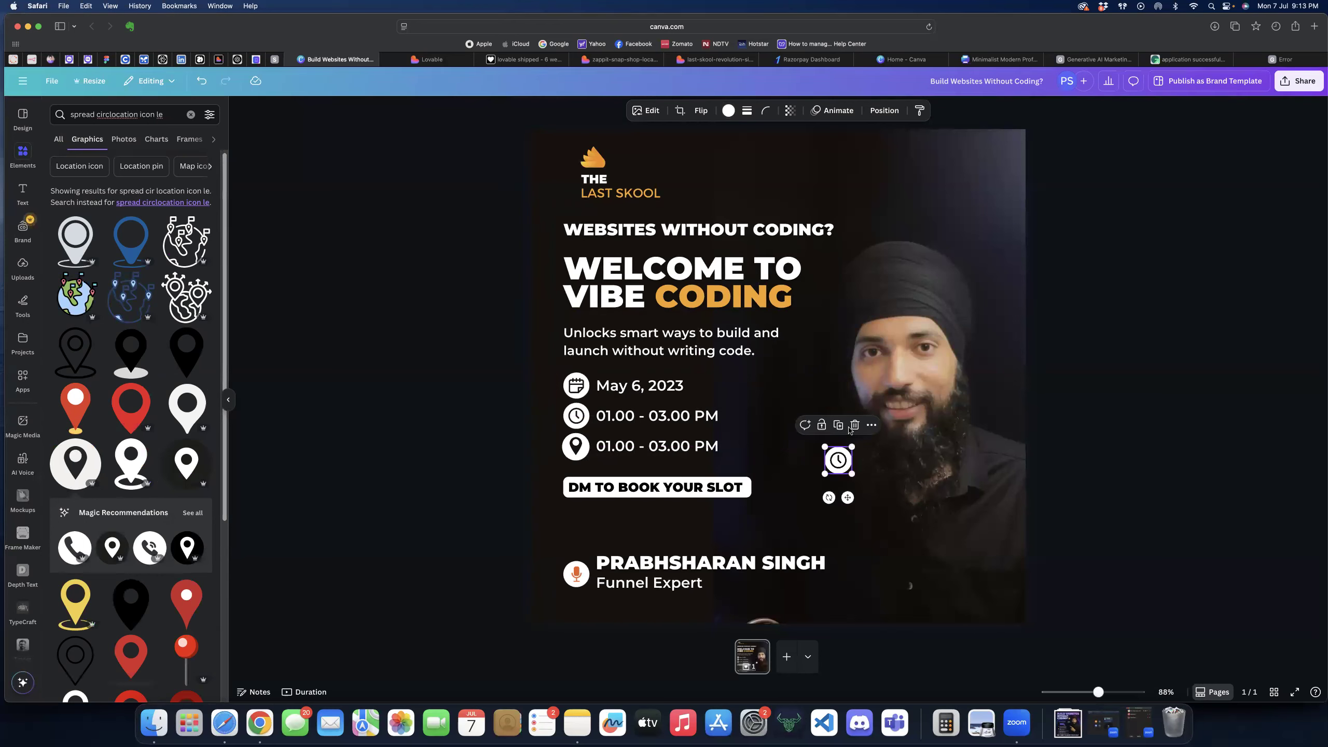
pyautogui.click(814, 427)
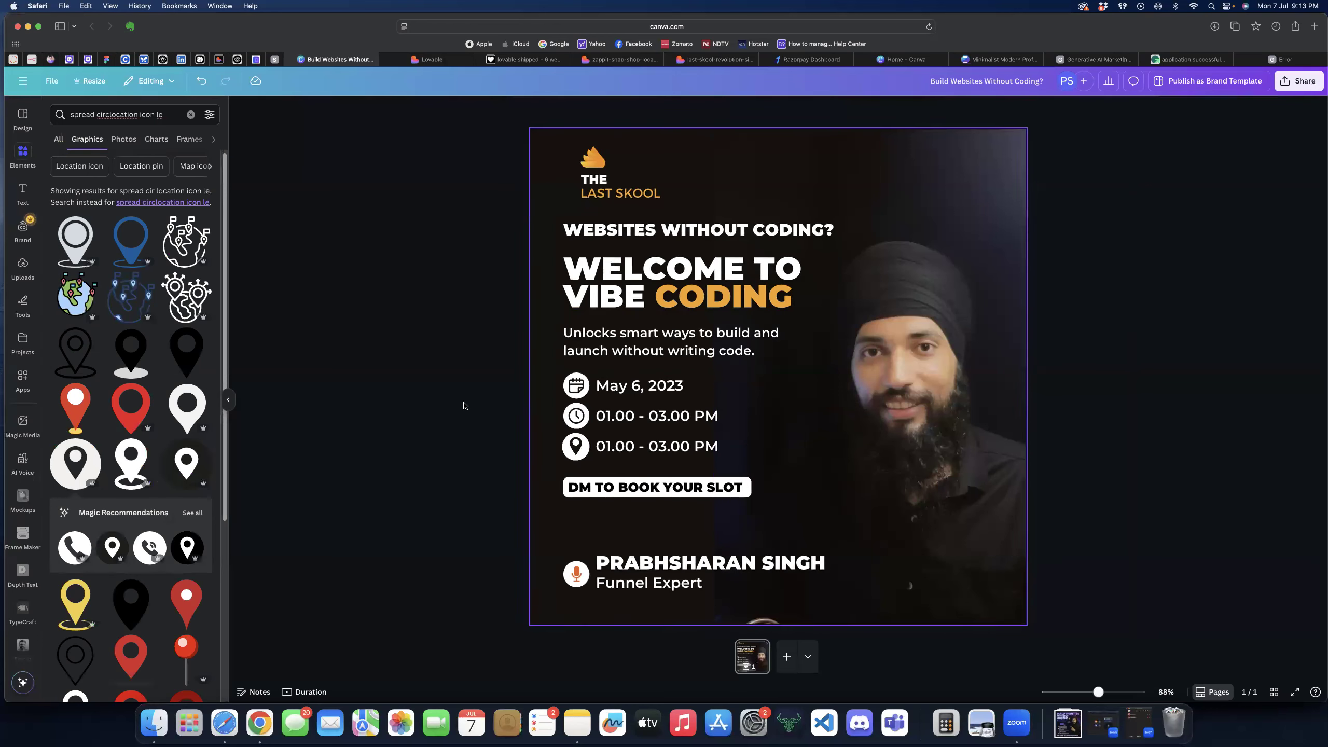
# - Change the text beside the location pin to "Live at Chitkara University" and widen its box so it fits on one line
pyautogui.click(611, 446)
pyautogui.click(615, 449)
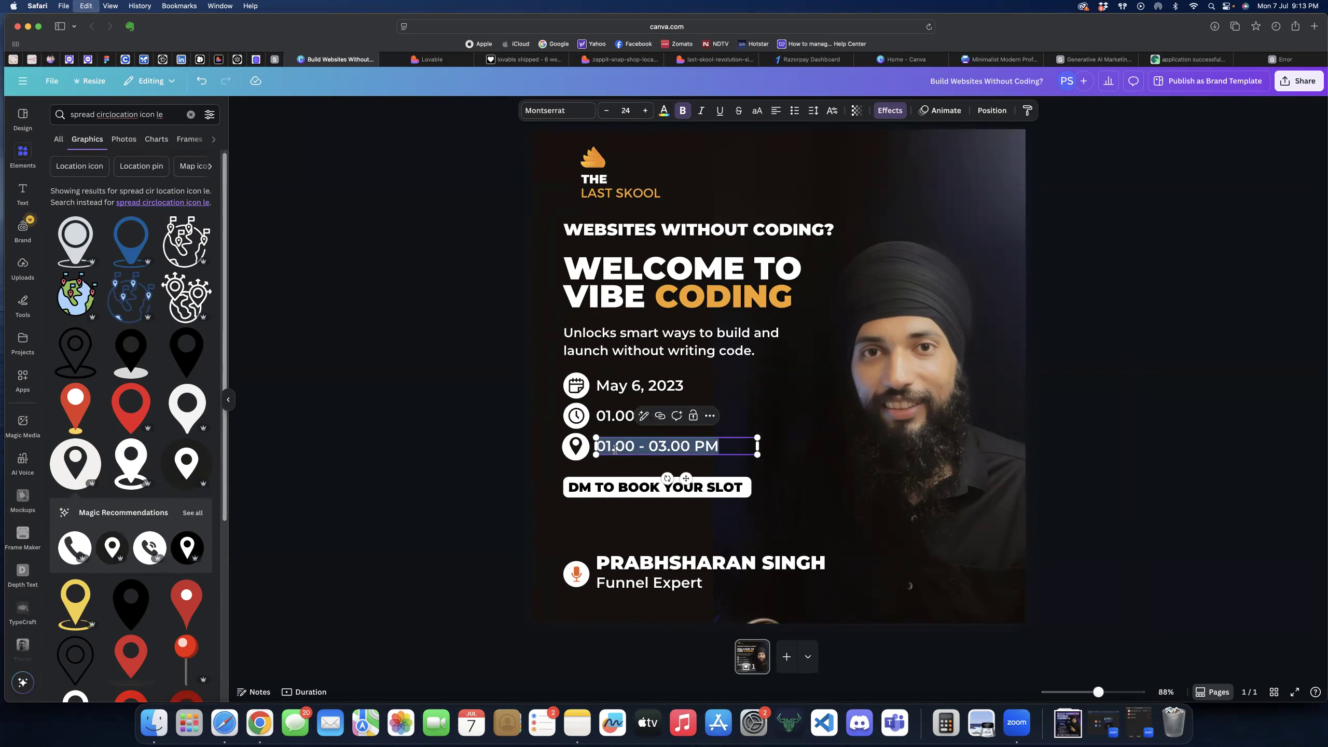
pyautogui.write('Live at Chitkara University')
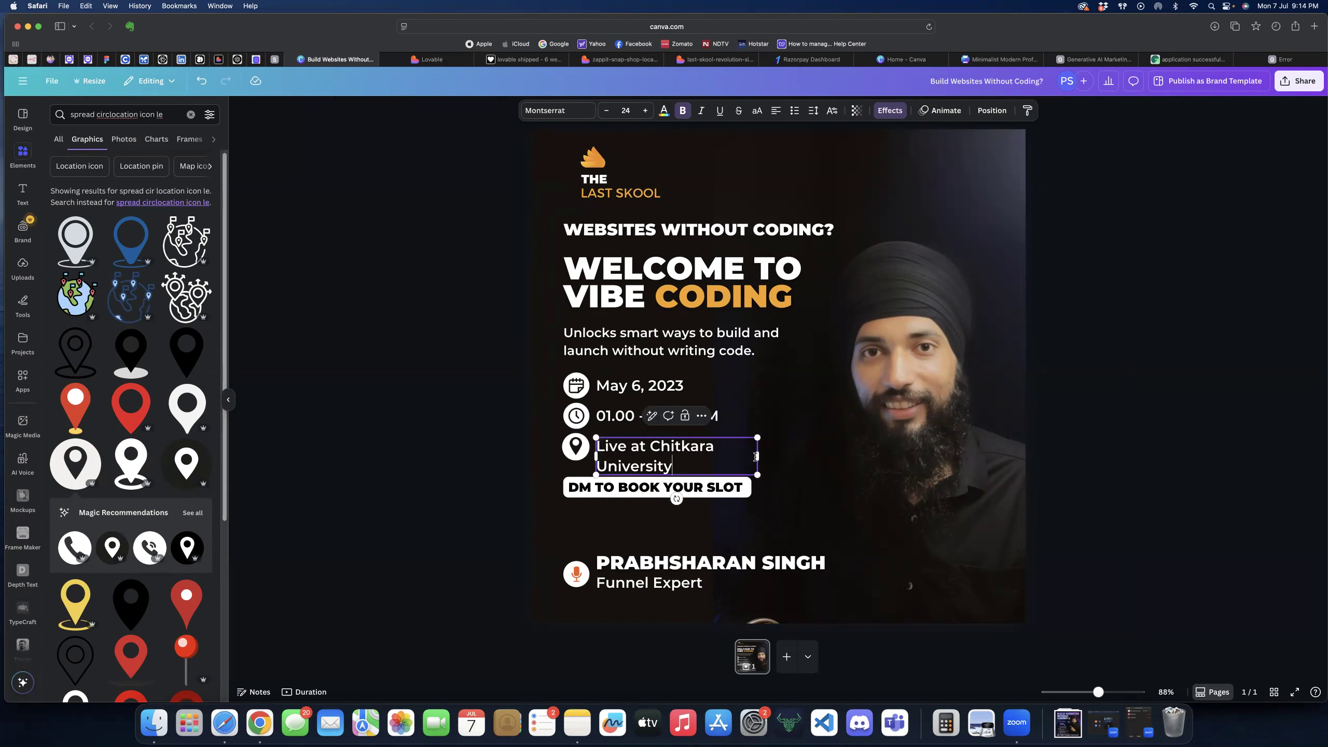
pyautogui.moveTo(758, 459); pyautogui.dragTo(808, 458)
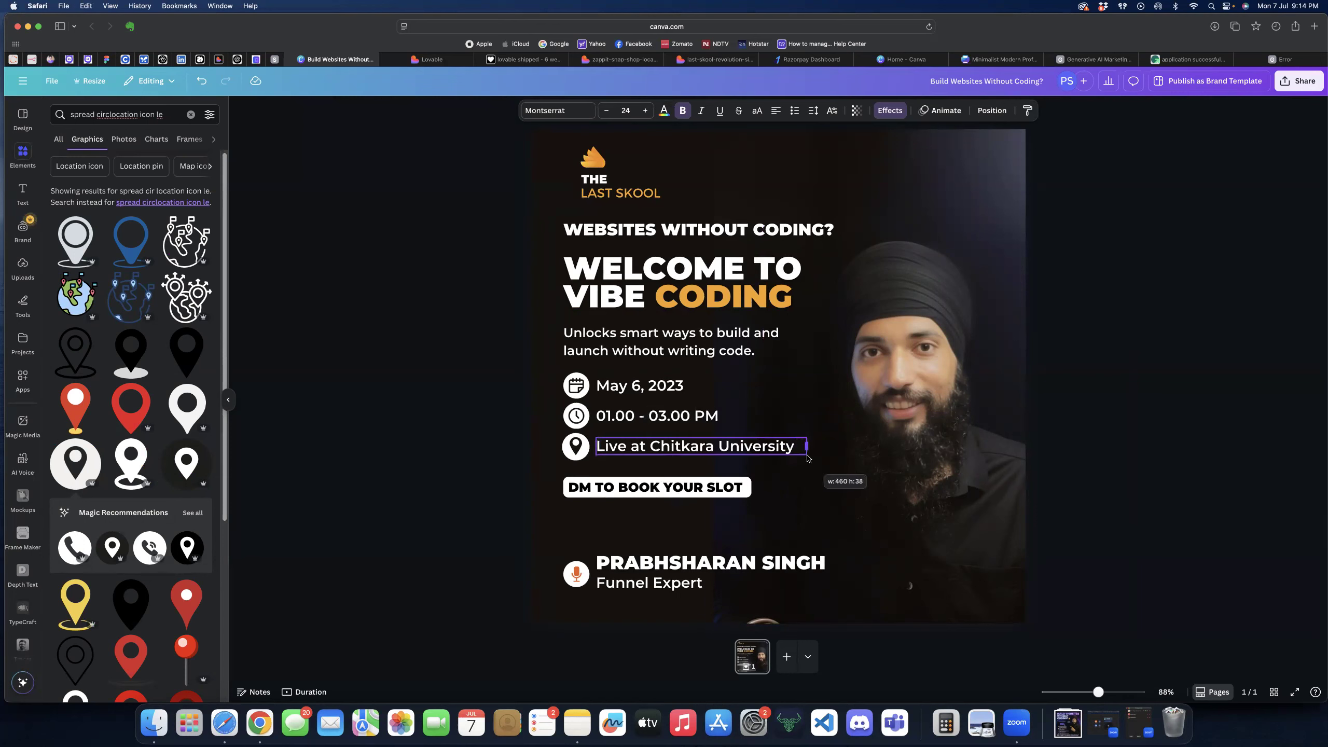
pyautogui.click(437, 480)
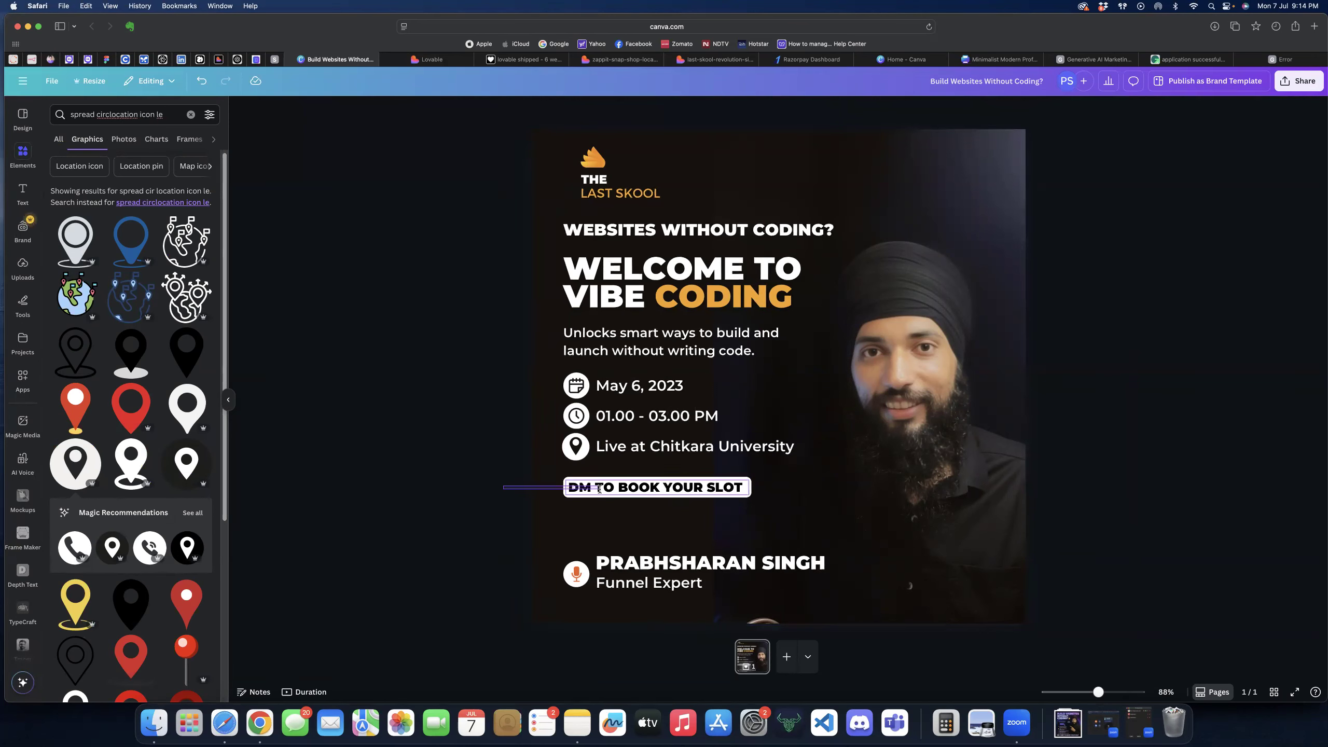
# - Move the "DM TO BOOK YOUR SLOT" label down, and shift the date, time and venue rows down together below the description
pyautogui.click(575, 488)
pyautogui.moveTo(575, 488); pyautogui.dragTo(813, 473)
pyautogui.click(523, 413)
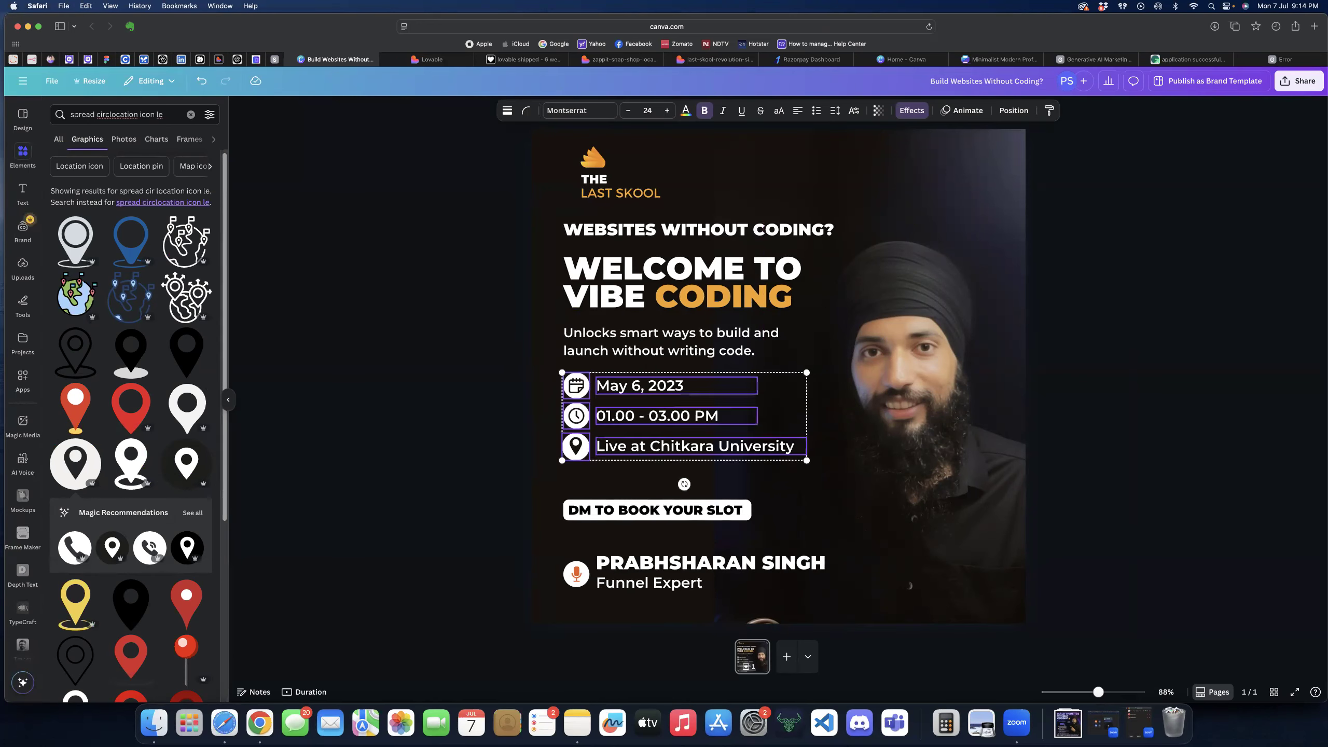
pyautogui.moveTo(571, 446); pyautogui.dragTo(571, 460)
pyautogui.click(382, 435)
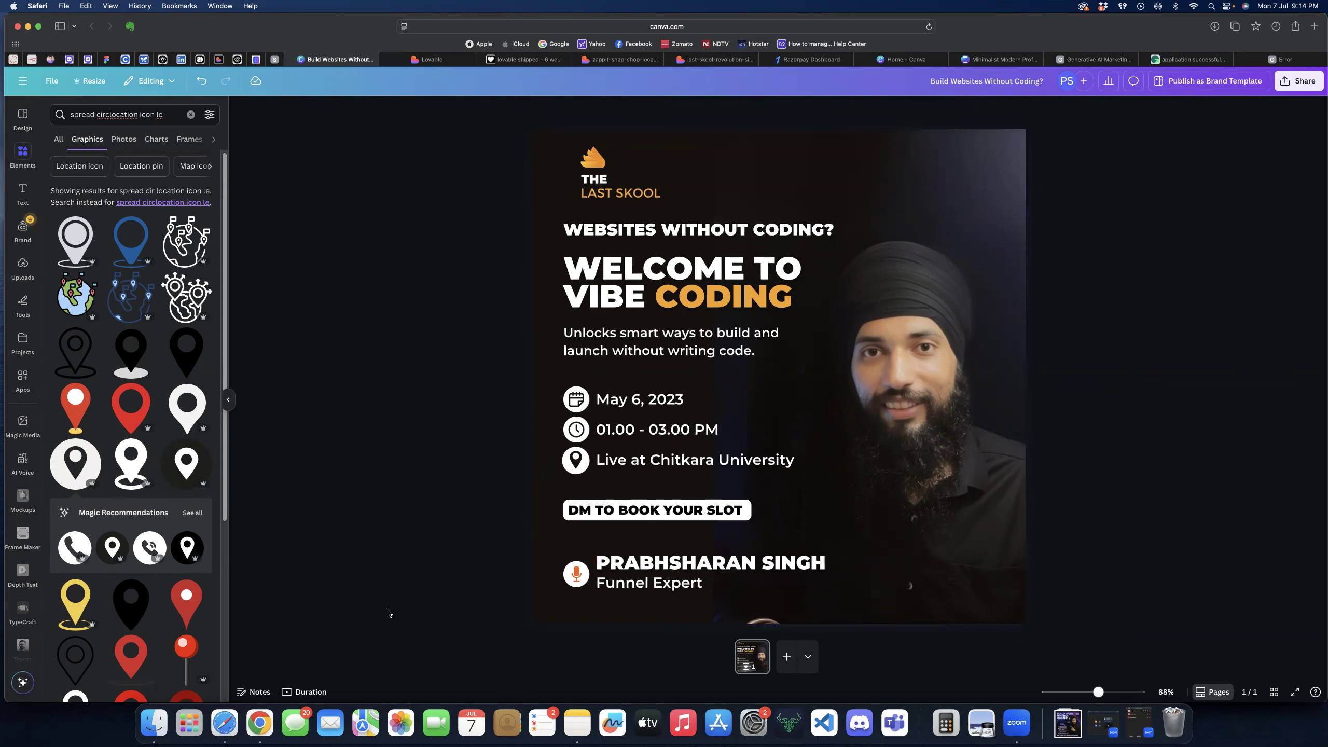
# - Add a square shape as a thin amber band, about 1,307 wide and 63 high, across the upper part of the post
pyautogui.click(22, 153)
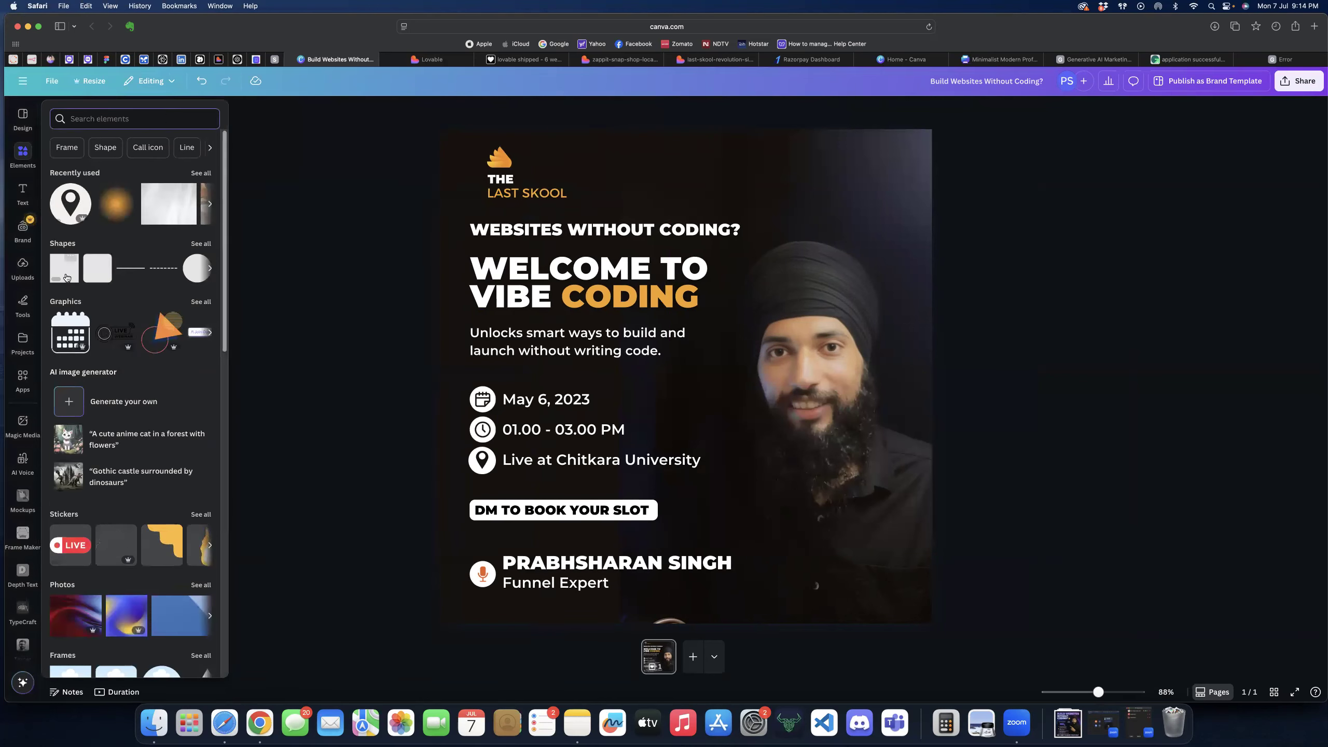
pyautogui.moveTo(72, 276); pyautogui.dragTo(685, 376)
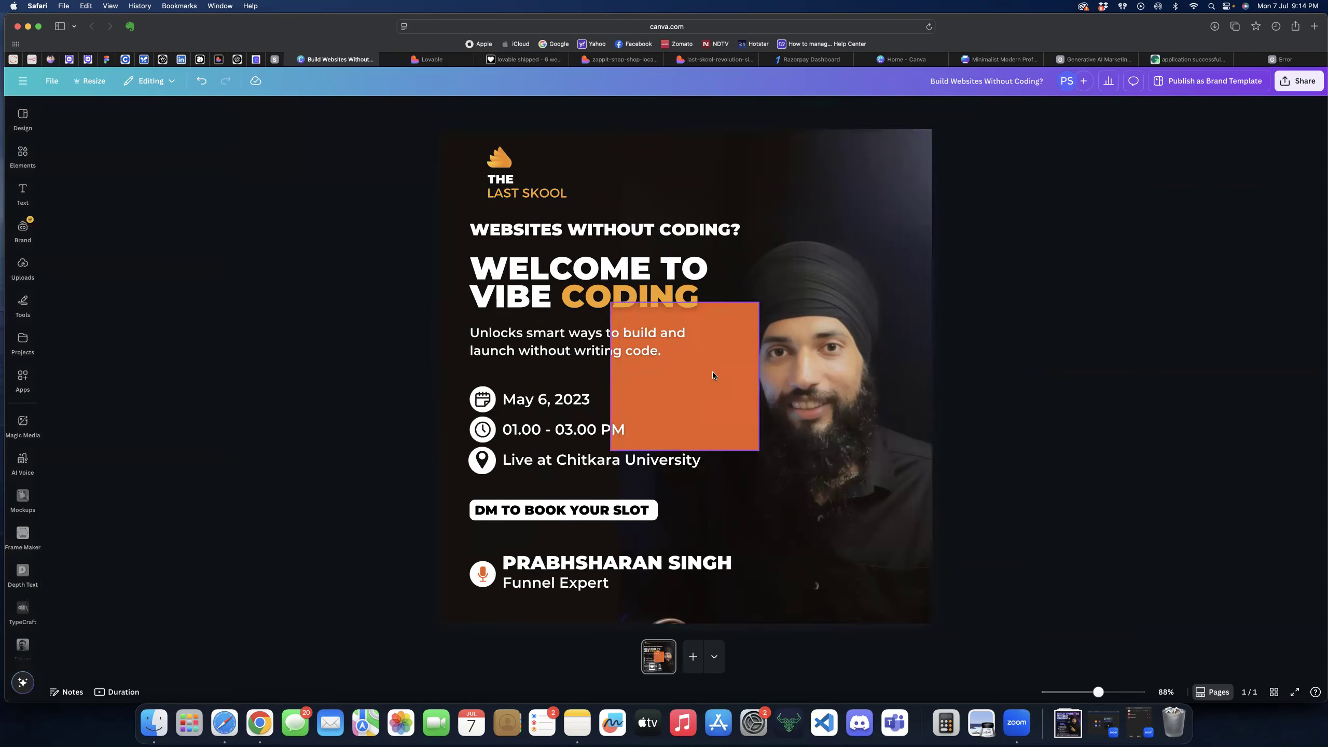
pyautogui.moveTo(703, 386); pyautogui.dragTo(567, 506)
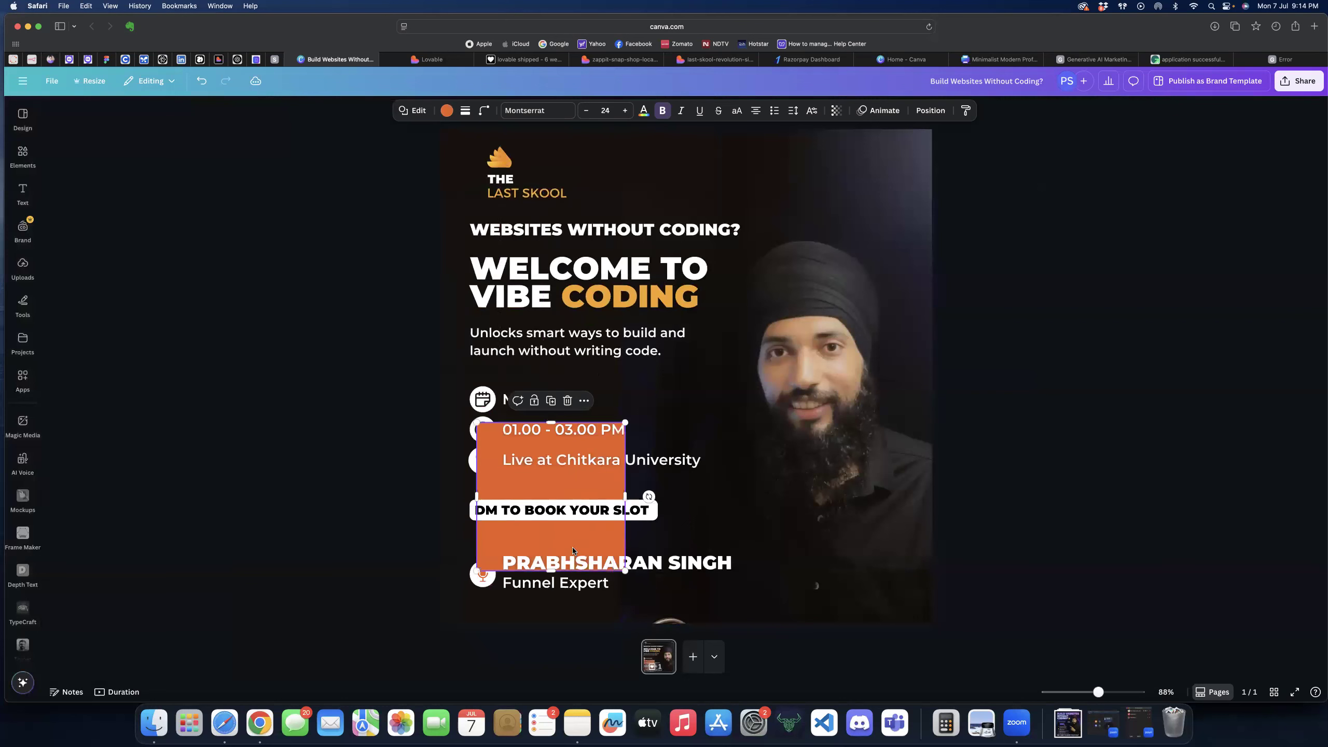
pyautogui.moveTo(554, 569); pyautogui.dragTo(888, 226)
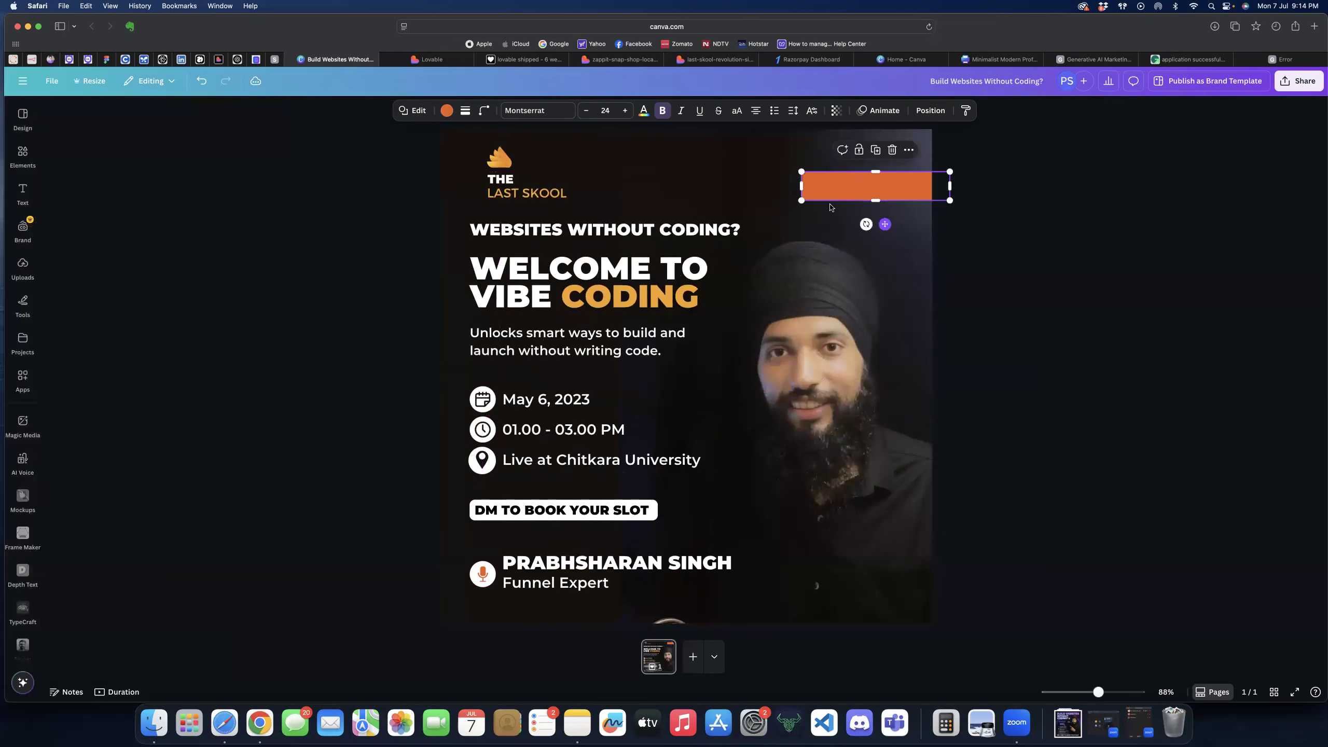
pyautogui.moveTo(801, 186); pyautogui.dragTo(352, 186)
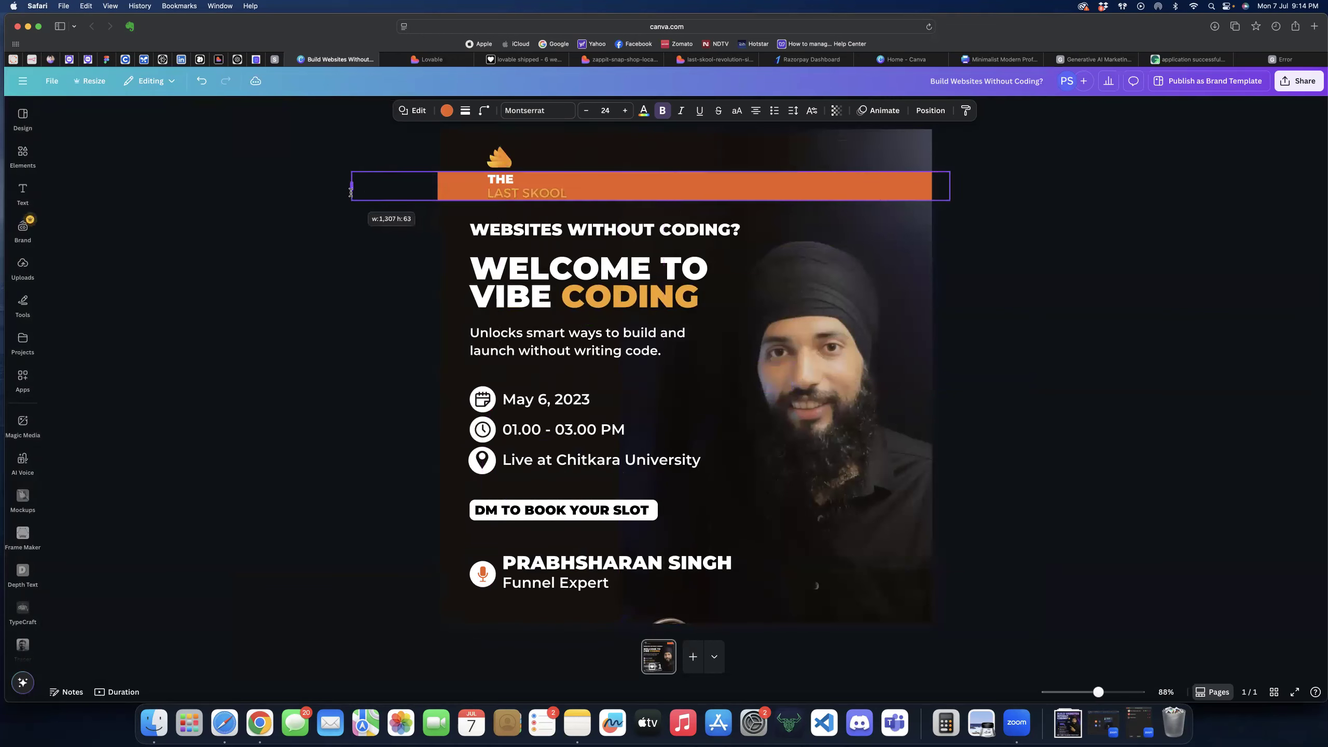
pyautogui.click(447, 110)
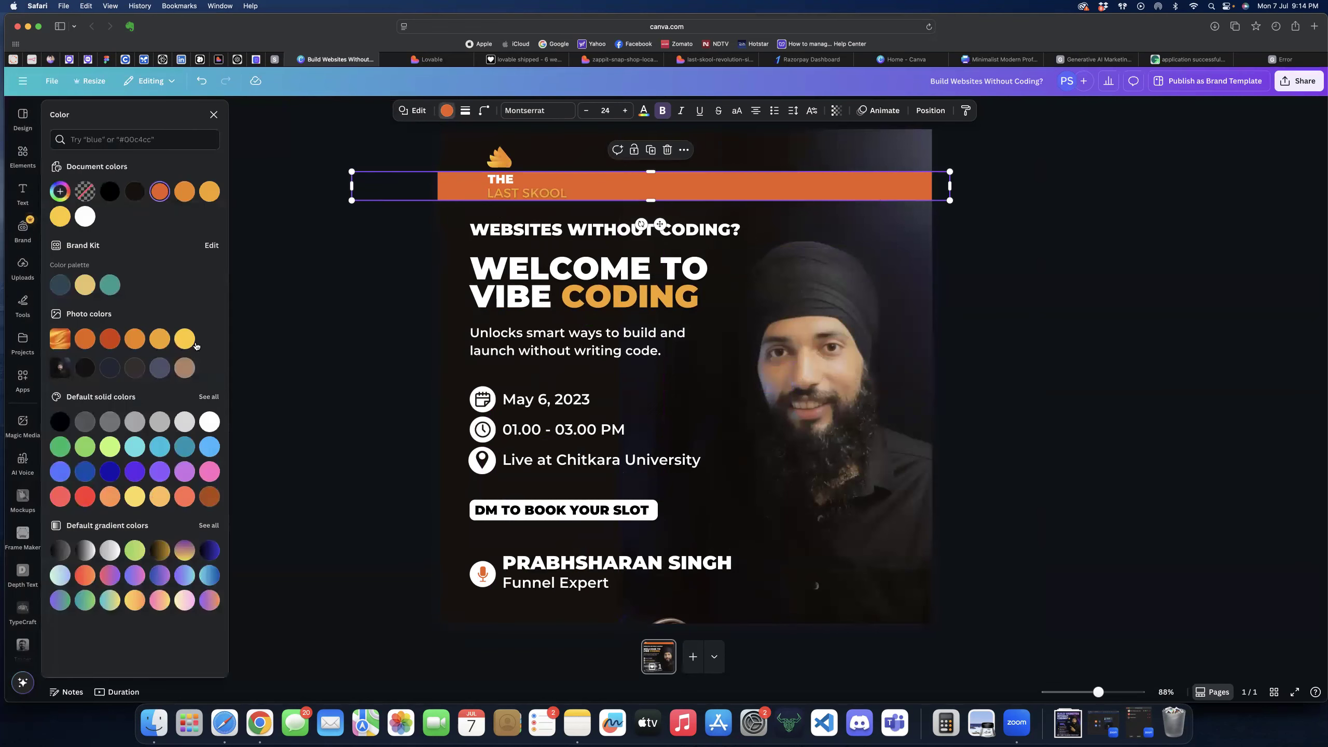
pyautogui.click(159, 339)
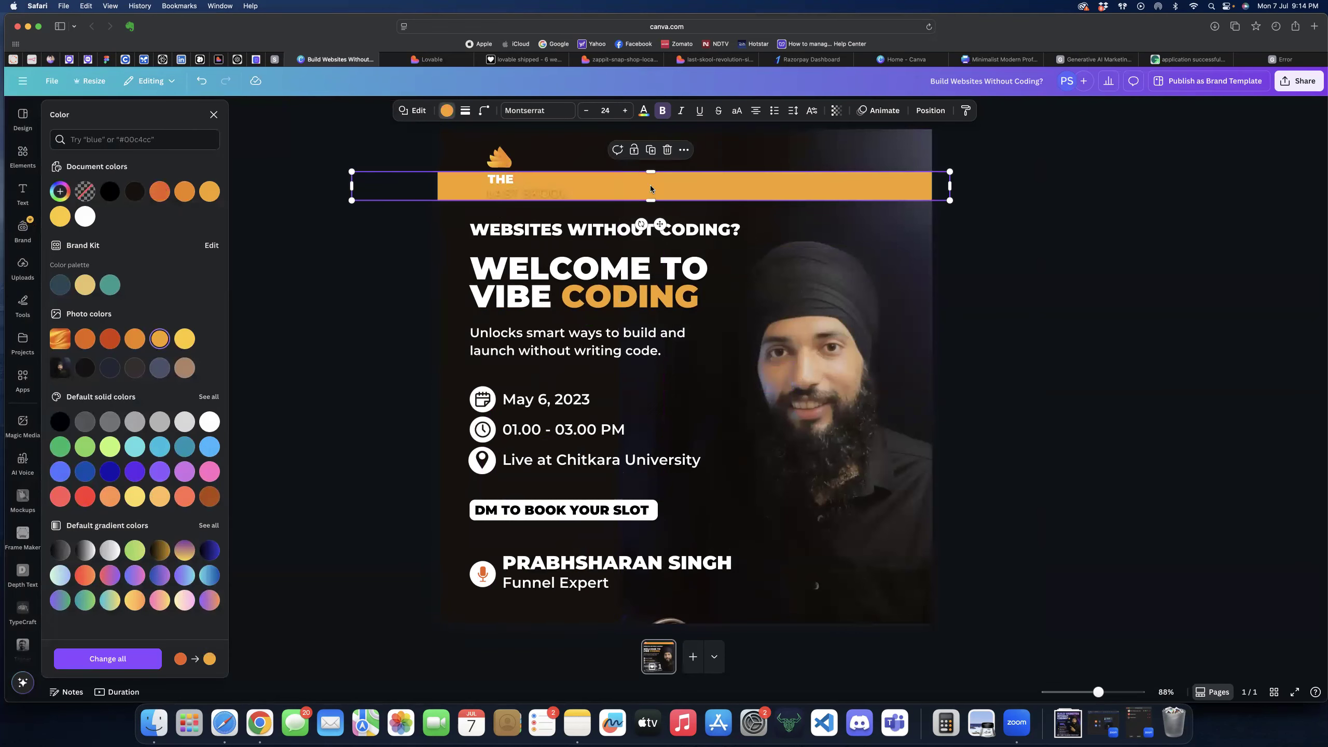
# - Move the amber band down to the post's bottom edge so only a thin strip remains visible
pyautogui.moveTo(653, 178); pyautogui.dragTo(752, 670)
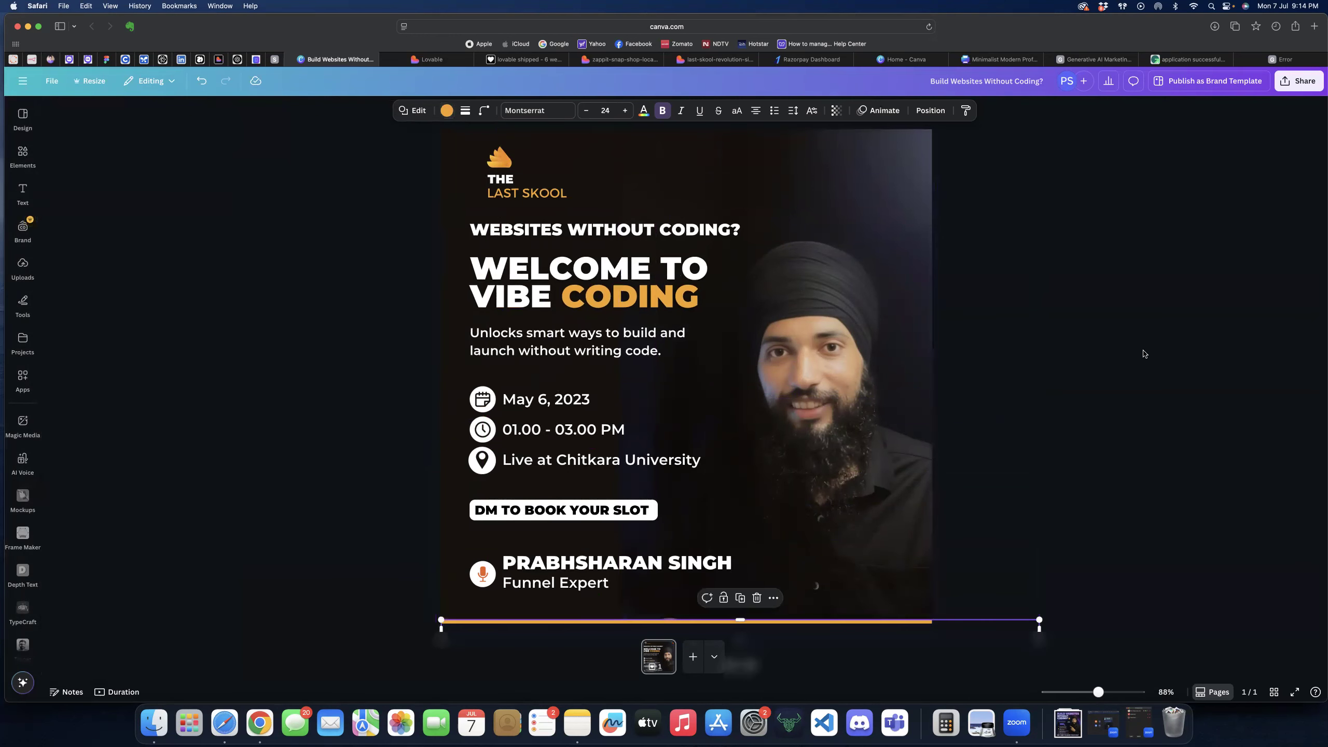
pyautogui.click(1062, 425)
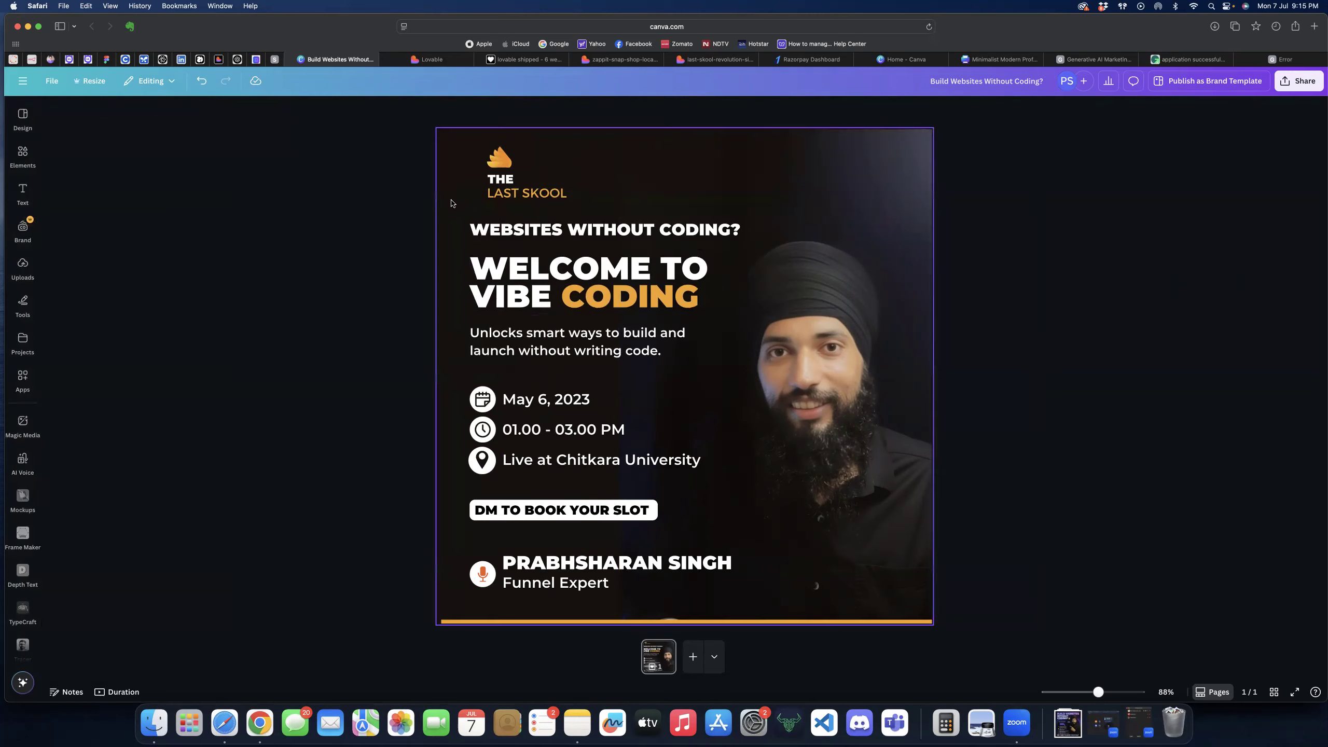
# - Split the "LAST SKOOL" text onto two lines and tighten its line spacing to 0.59
pyautogui.moveTo(517, 191)
pyautogui.mouseDown()
pyautogui.moveTo(557, 180)
pyautogui.moveTo(501, 191)
pyautogui.moveTo(520, 191)
pyautogui.mouseUp()
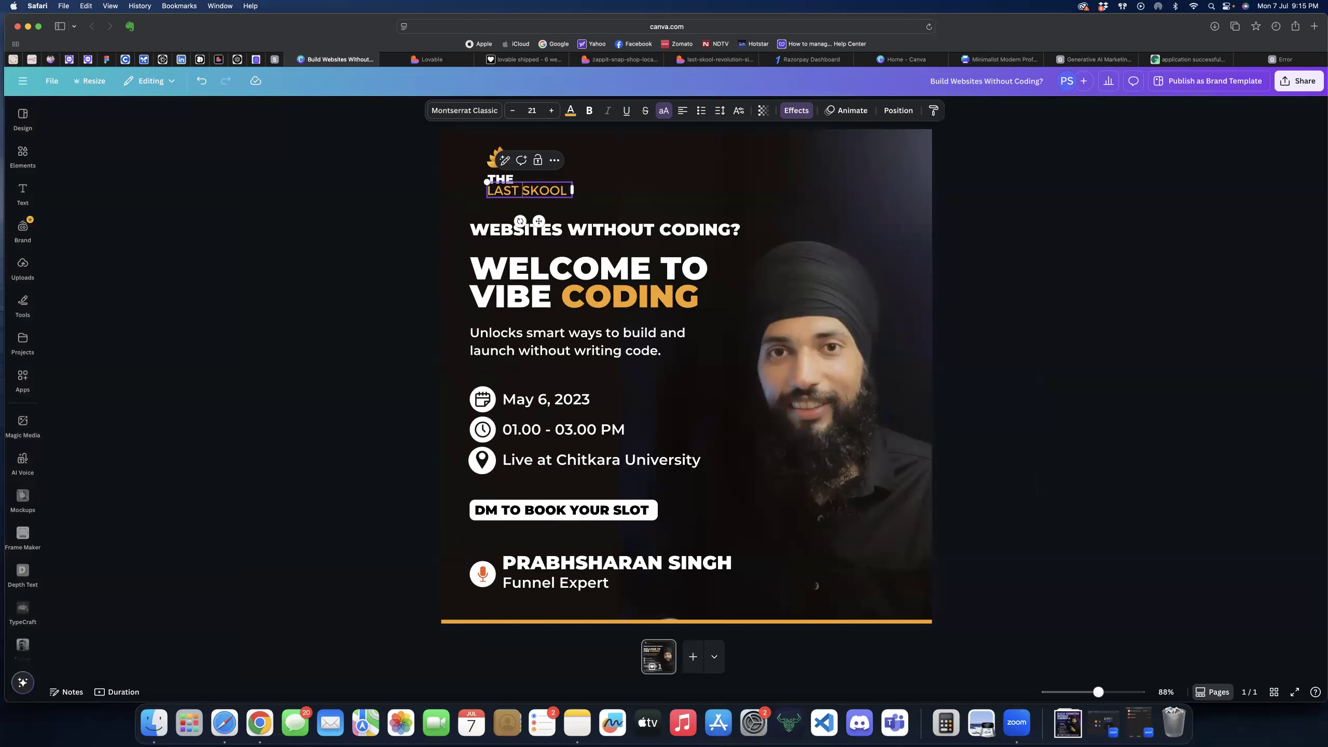
pyautogui.press('Return')
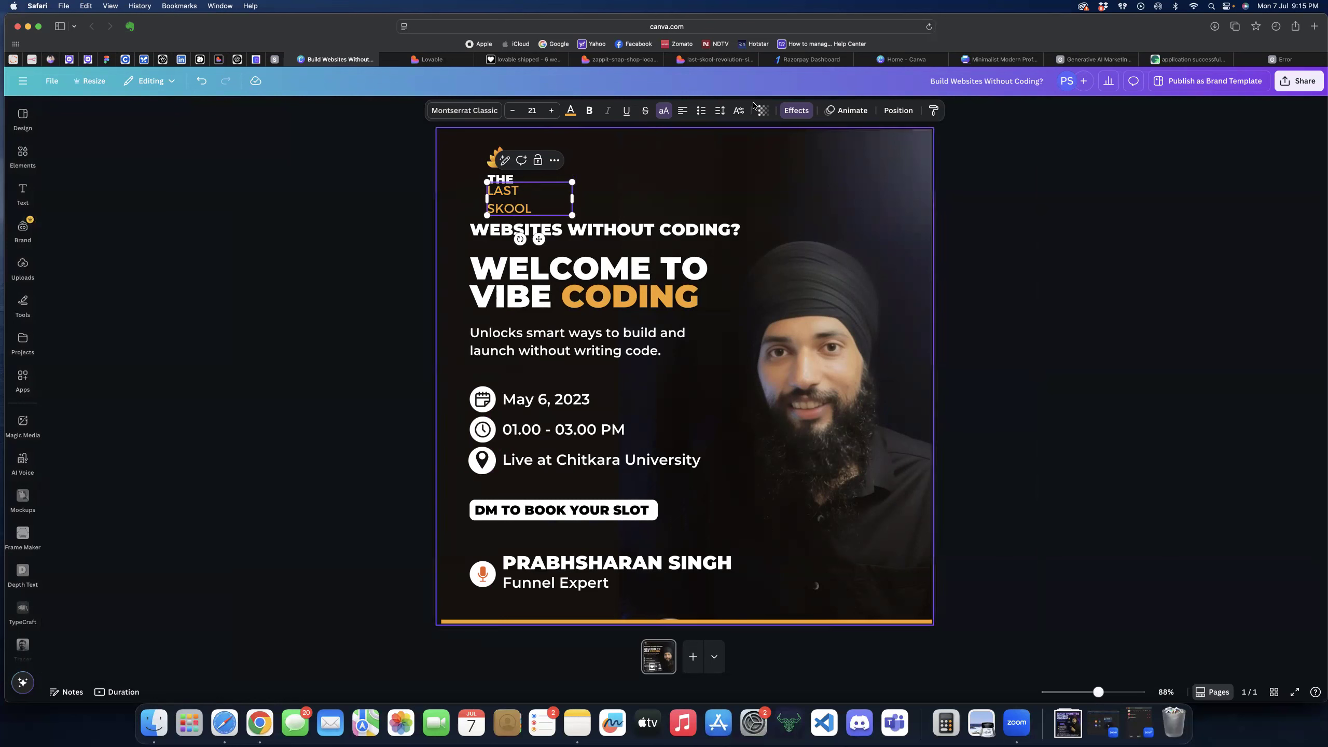
pyautogui.click(739, 110)
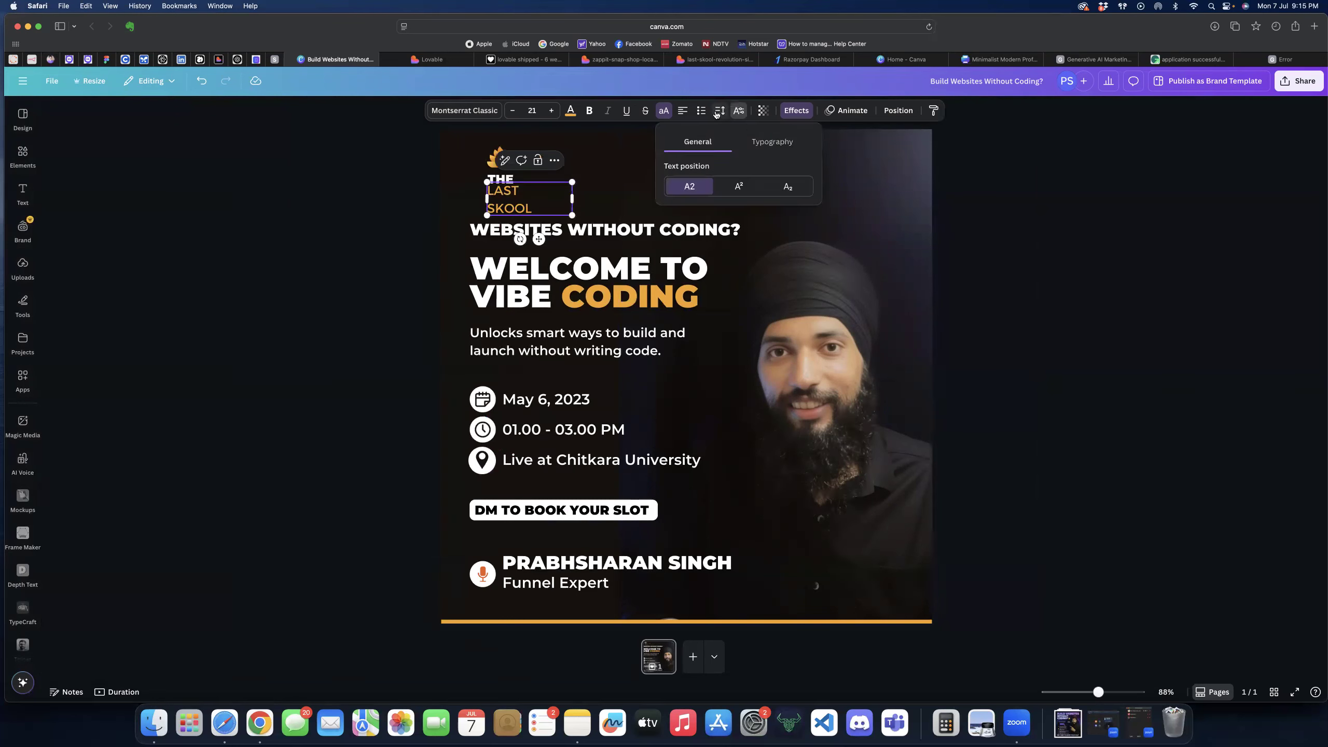
pyautogui.click(718, 112)
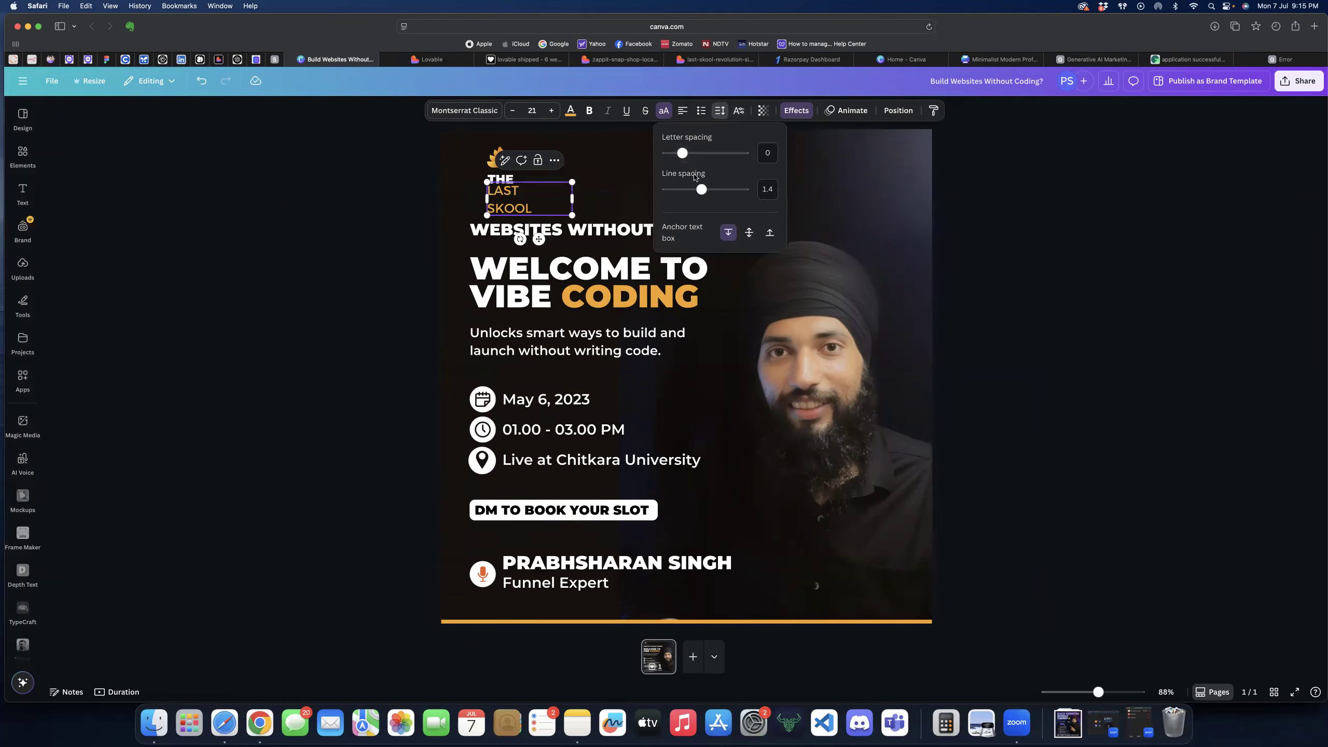
pyautogui.moveTo(699, 189); pyautogui.dragTo(670, 190)
pyautogui.click(477, 203)
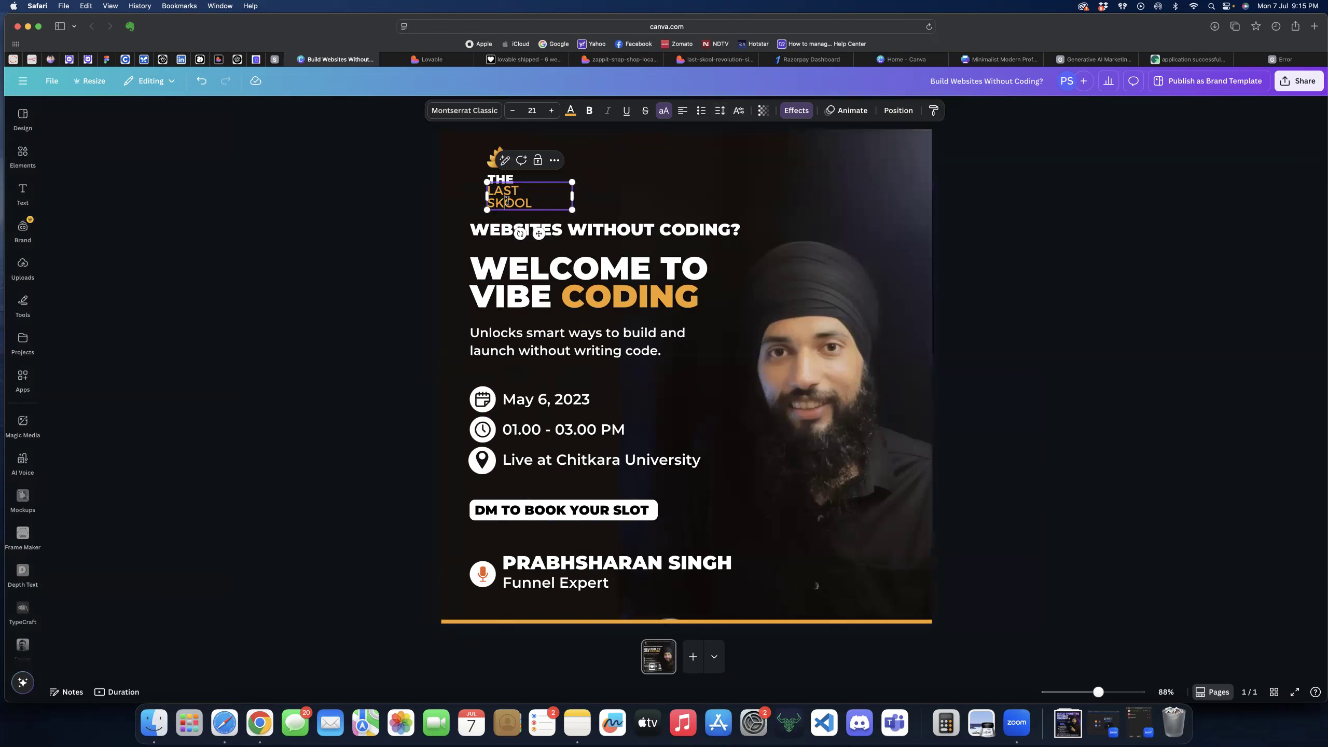
# - Set the "LAST SKOOL" text in Montserrat with the Black weight to match "THE" above it
pyautogui.click(485, 111)
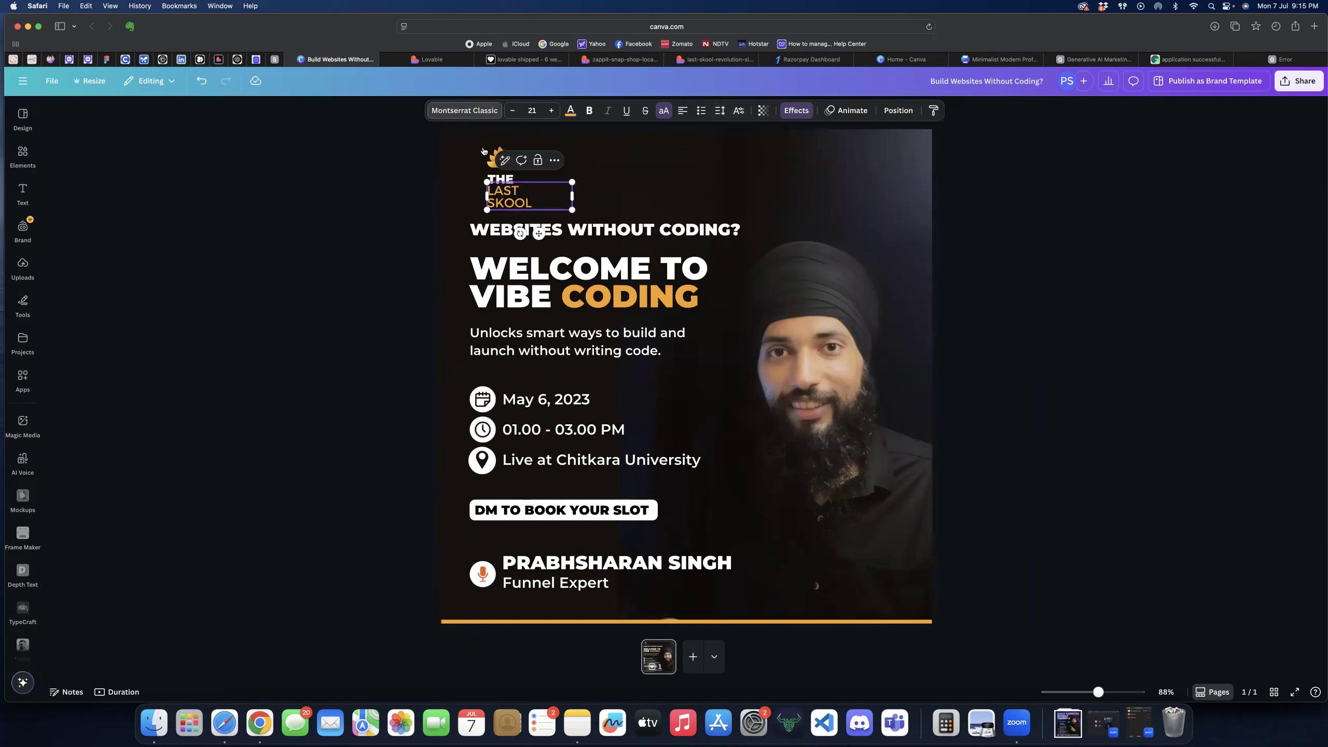
pyautogui.click(494, 179)
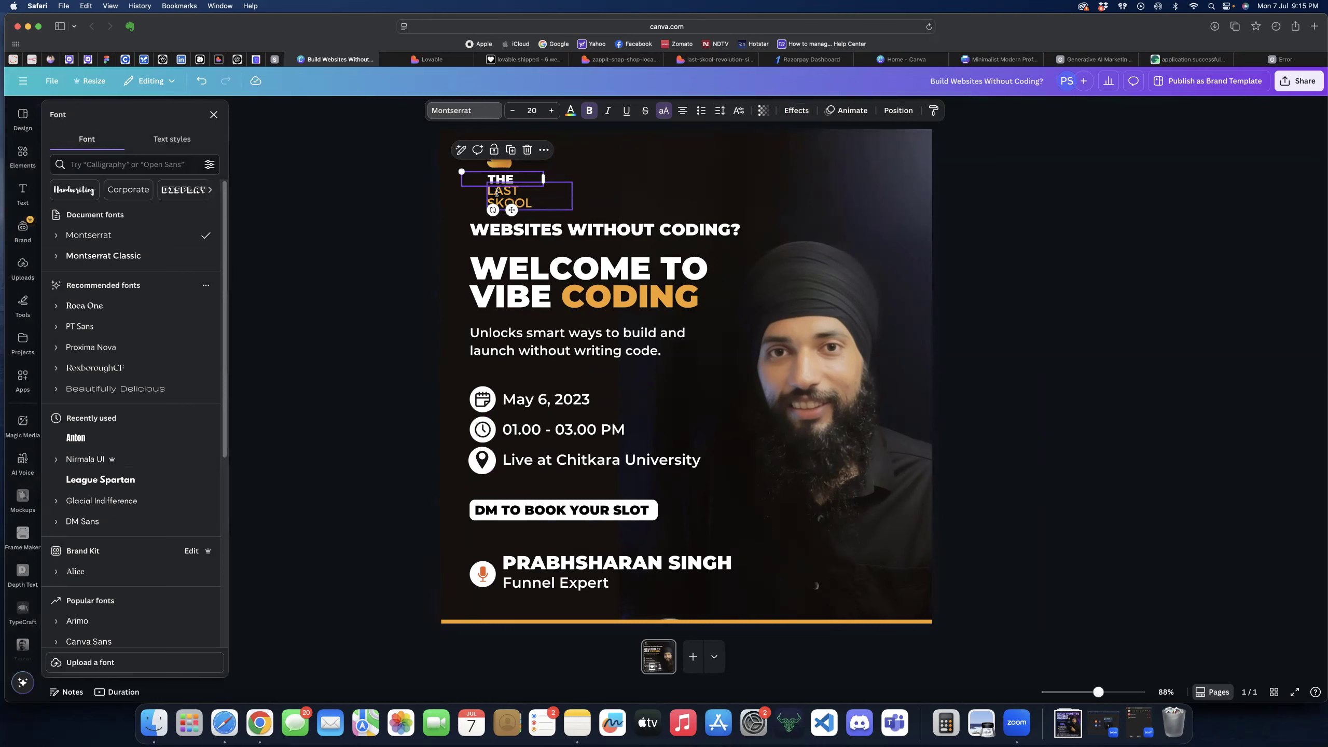
pyautogui.click(496, 193)
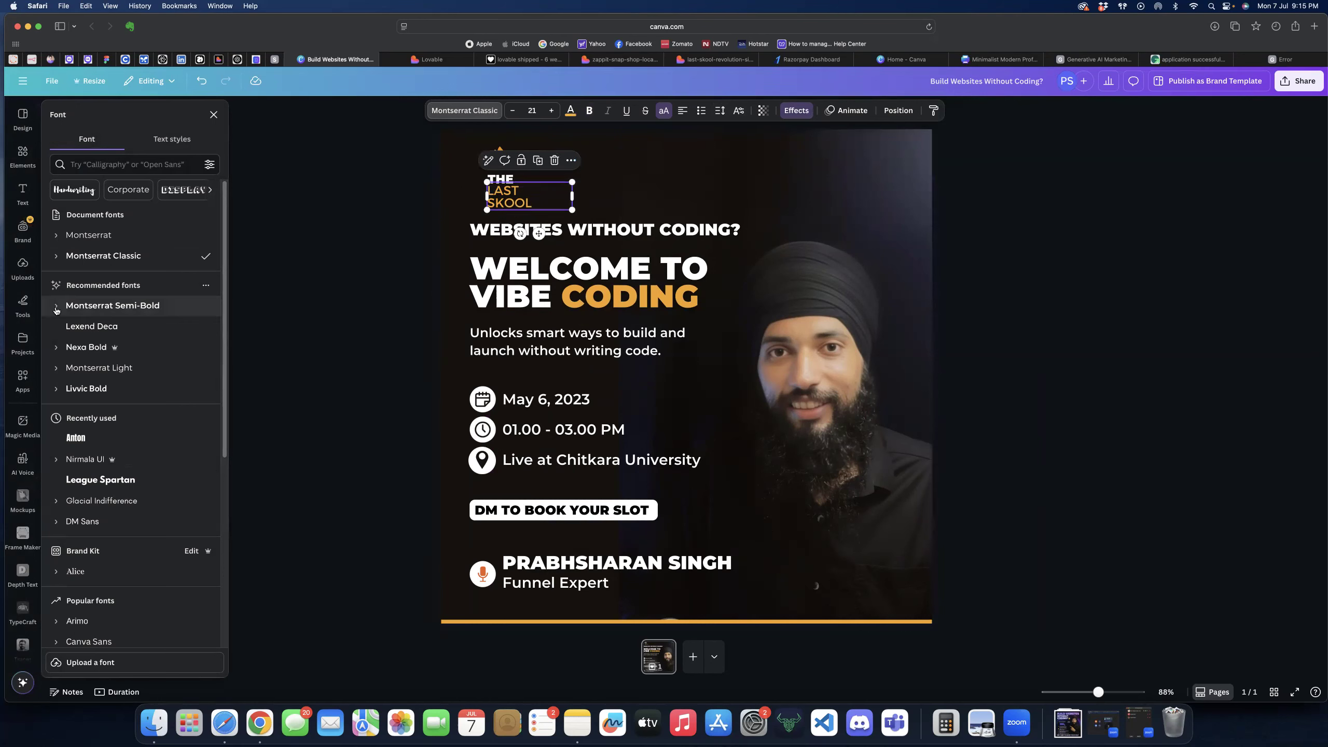
pyautogui.click(92, 239)
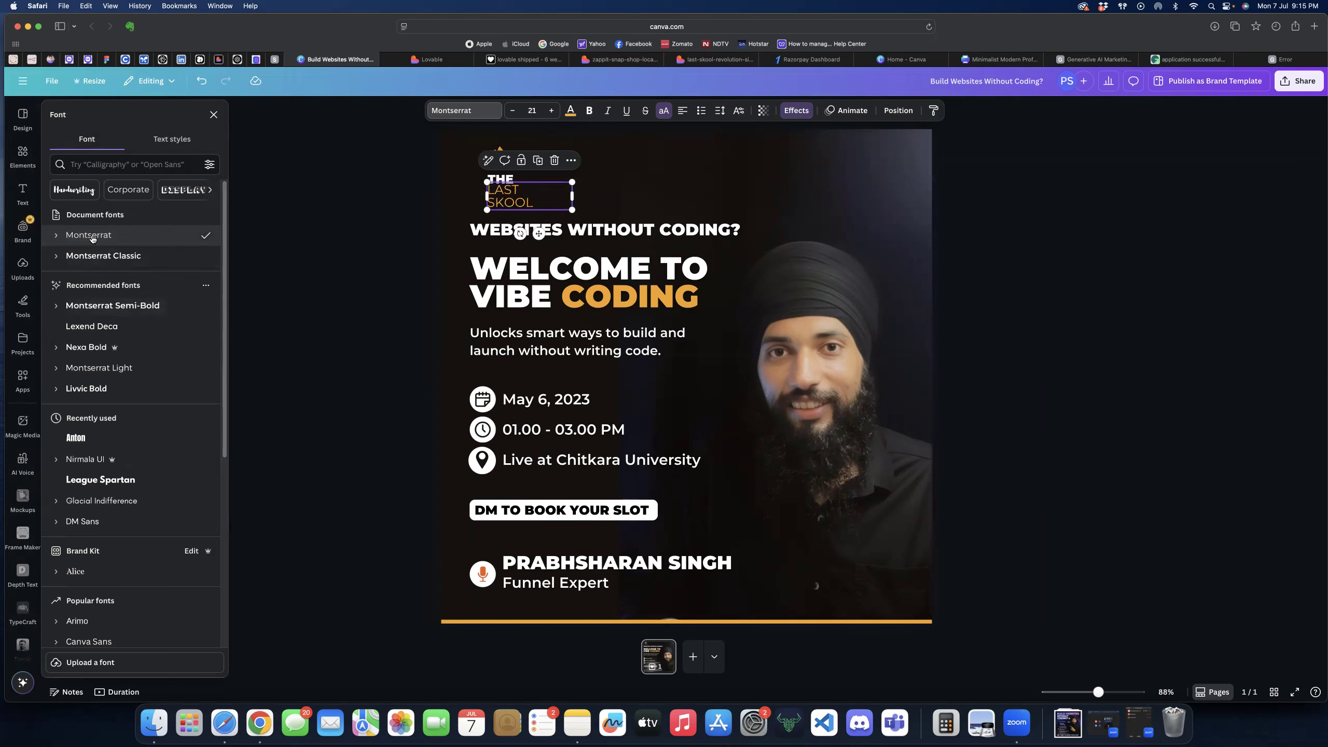
pyautogui.click(57, 236)
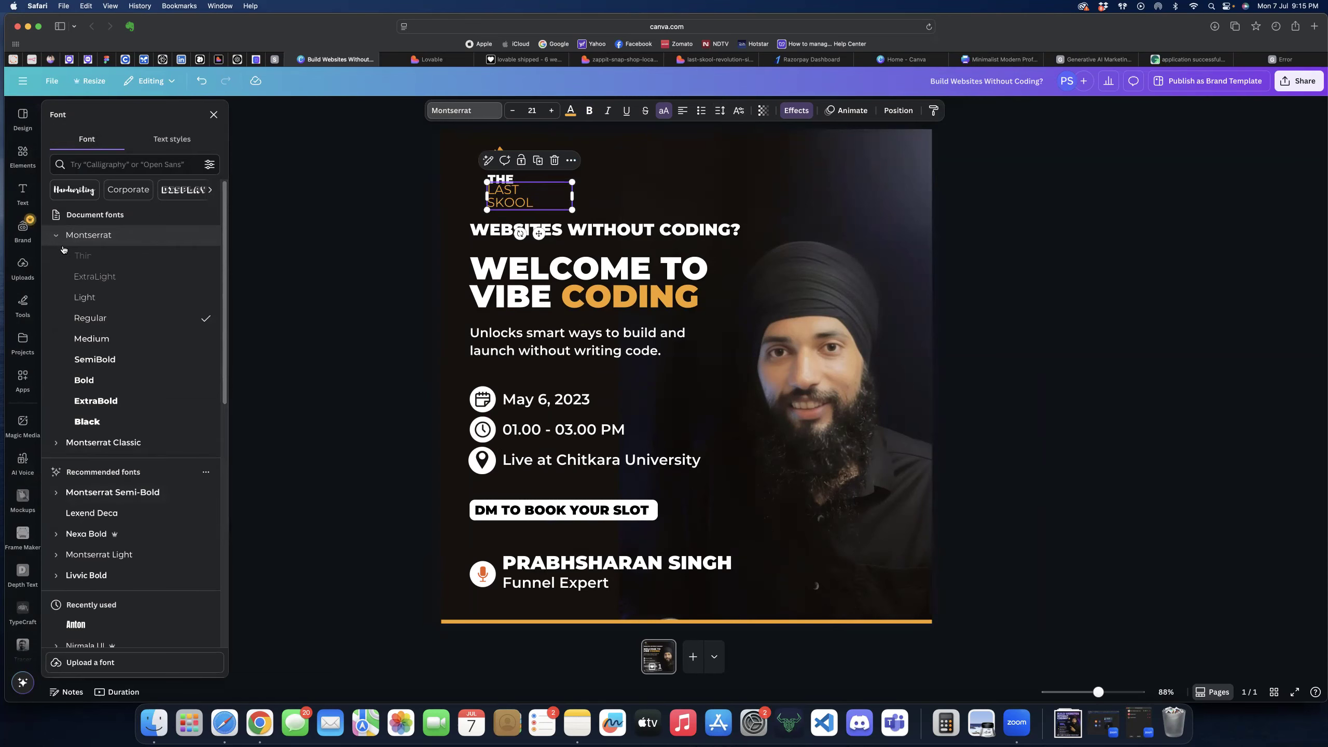
pyautogui.click(86, 381)
pyautogui.click(89, 400)
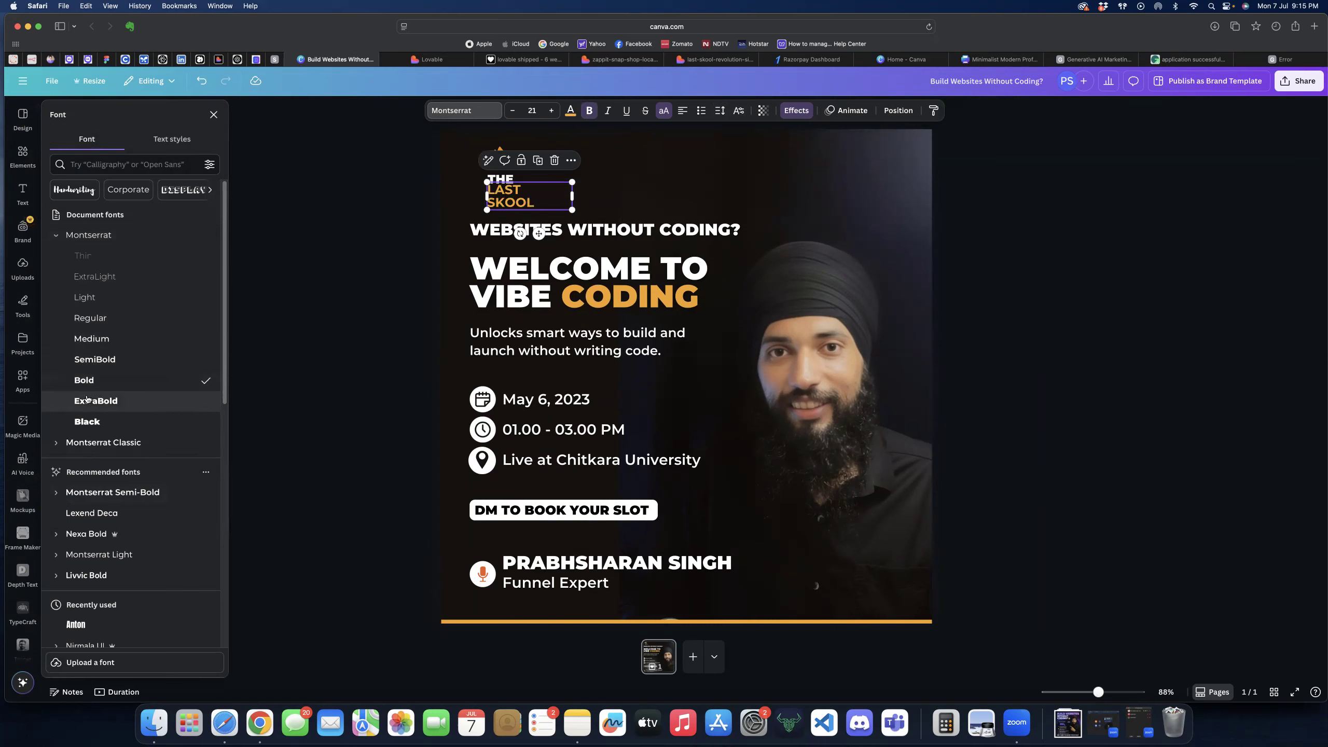
pyautogui.click(98, 421)
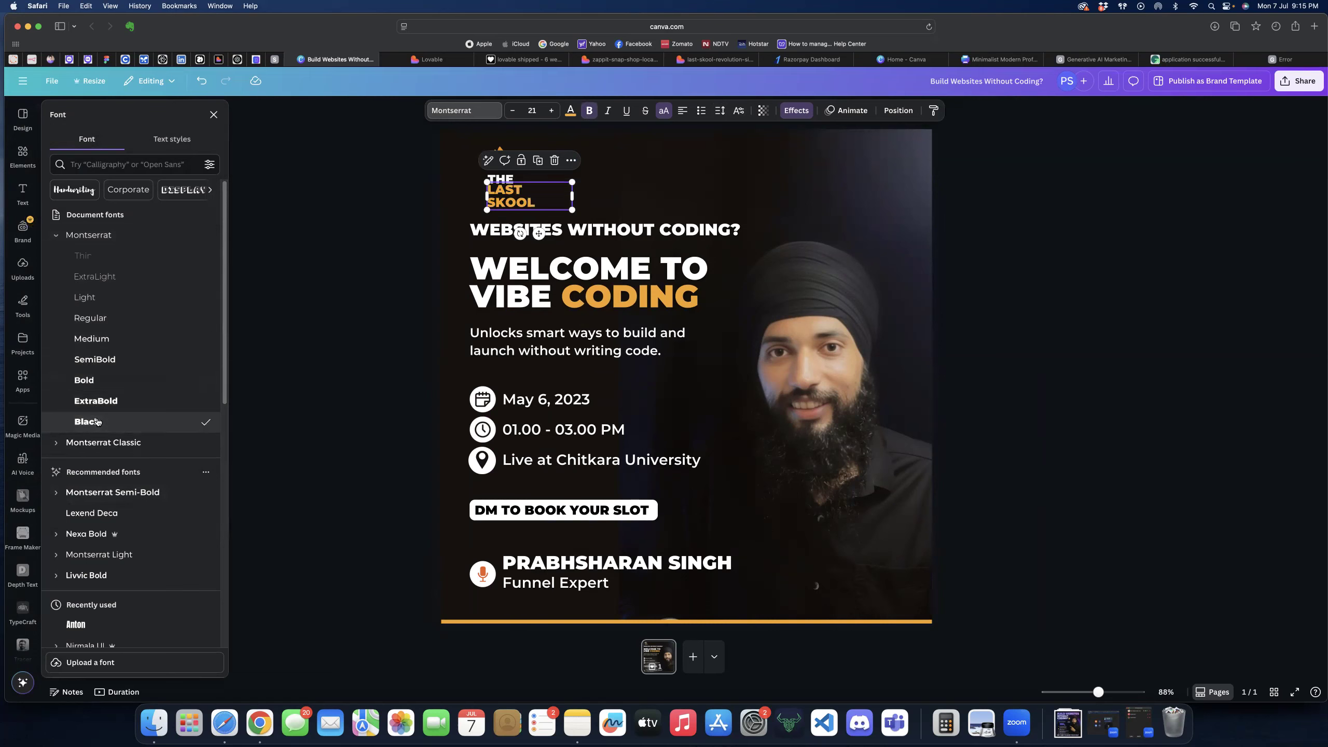
pyautogui.click(330, 214)
pyautogui.click(406, 216)
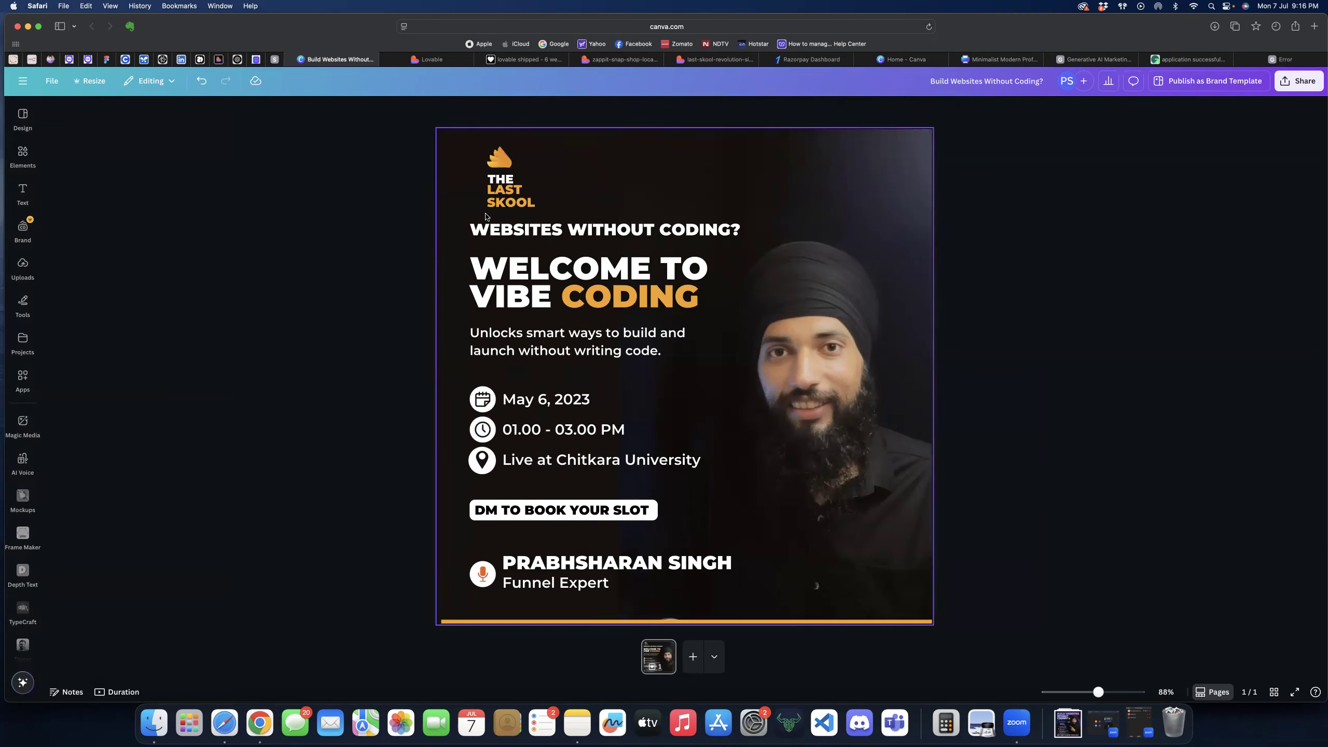
# - Shift the "LAST SKOOL" text clear of the separate "THE" and add a white "THE" as its first line
pyautogui.moveTo(507, 196); pyautogui.dragTo(544, 196)
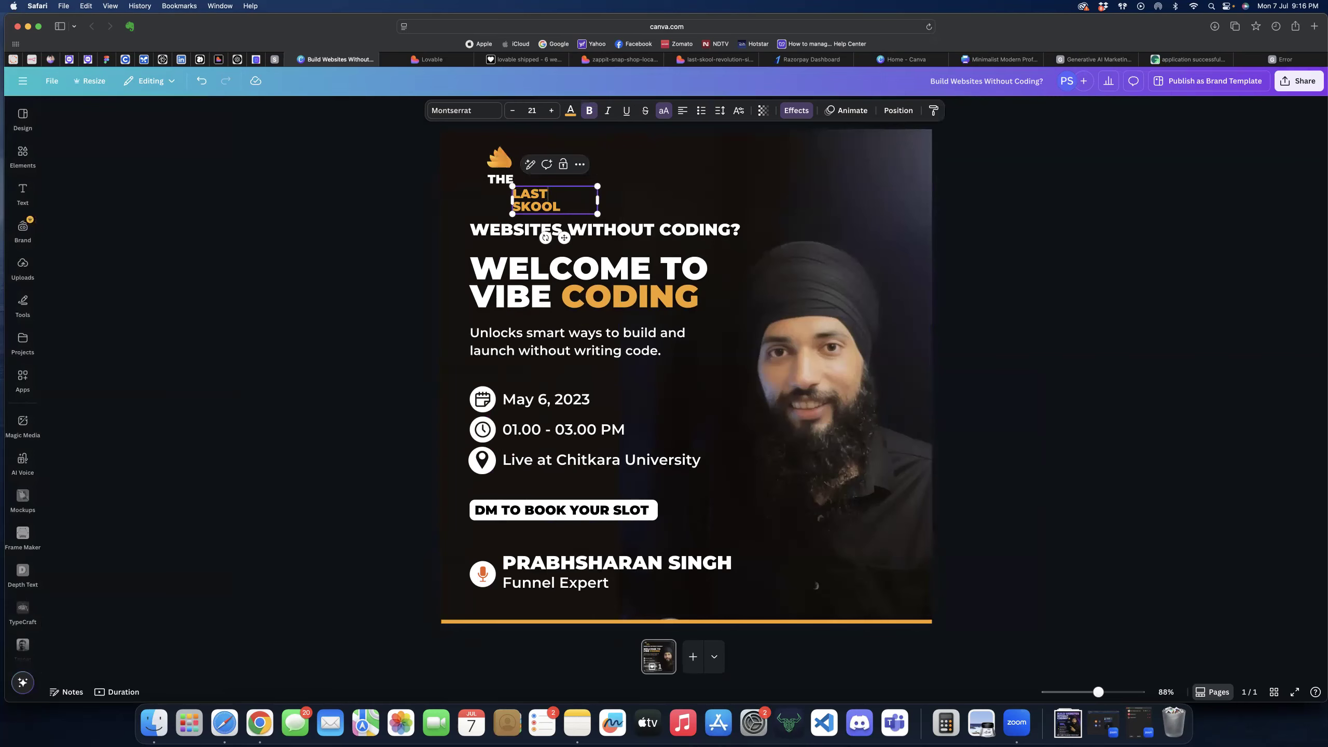
pyautogui.moveTo(563, 238); pyautogui.dragTo(564, 256)
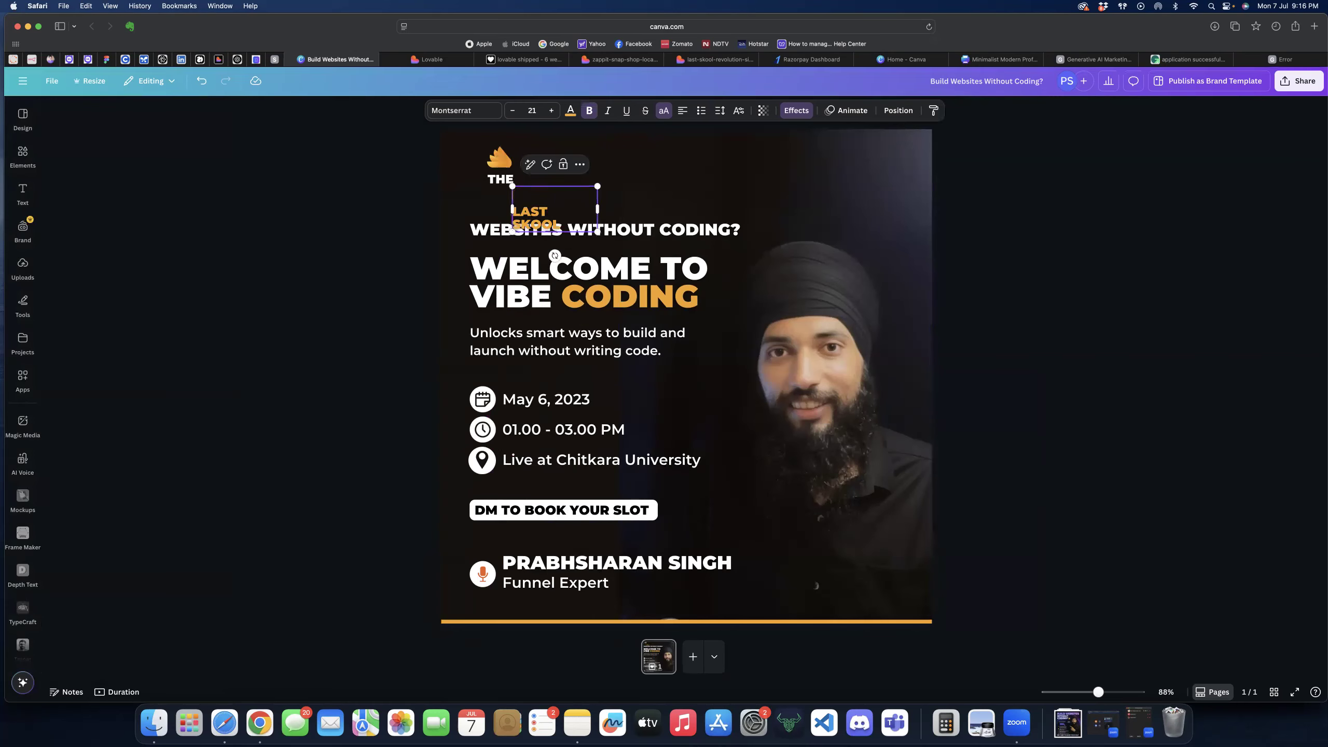
pyautogui.write('THE')
pyautogui.hotkey('shift', 'Left')
pyautogui.hotkey('shift', 'Left')
pyautogui.hotkey('shift', 'Left')
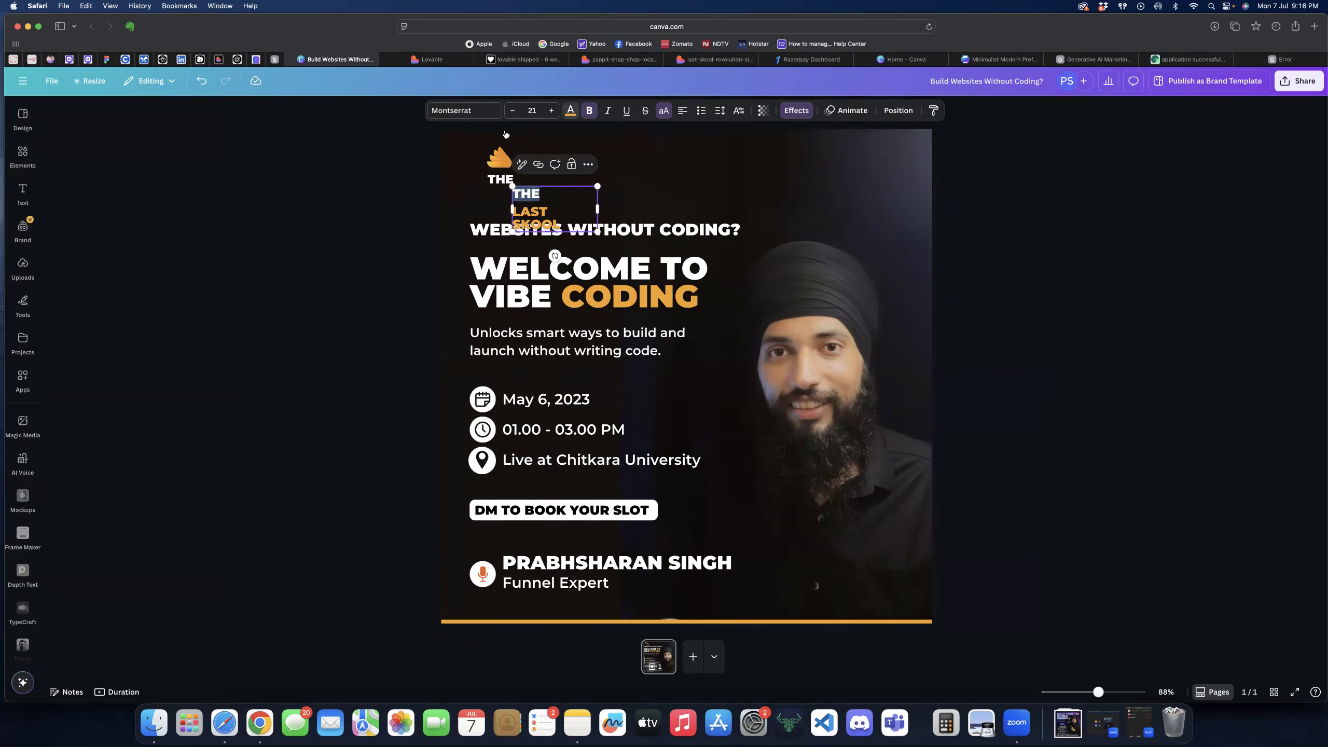
pyautogui.click(570, 110)
pyautogui.click(60, 216)
pyautogui.click(561, 212)
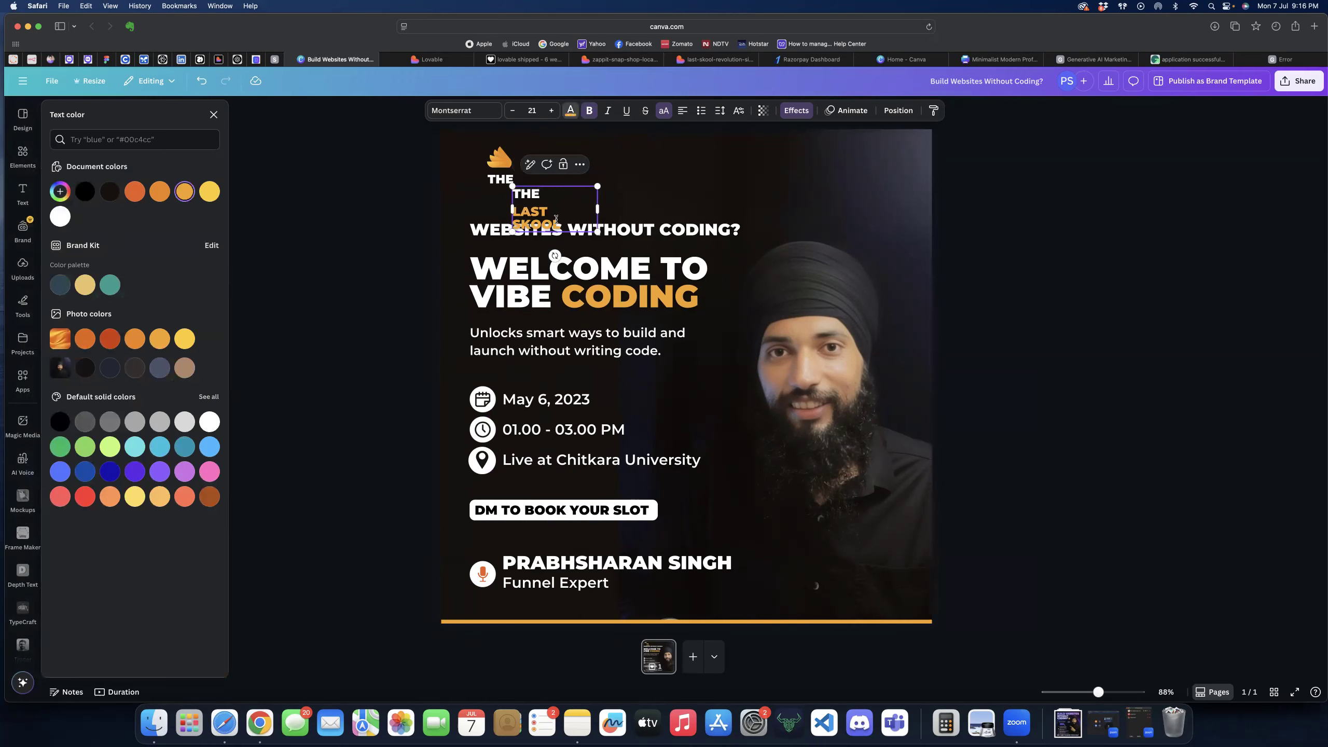
# - Tighten the line spacing of the new "THE" line so it sits evenly with "LAST SKOOL"
pyautogui.click(720, 111)
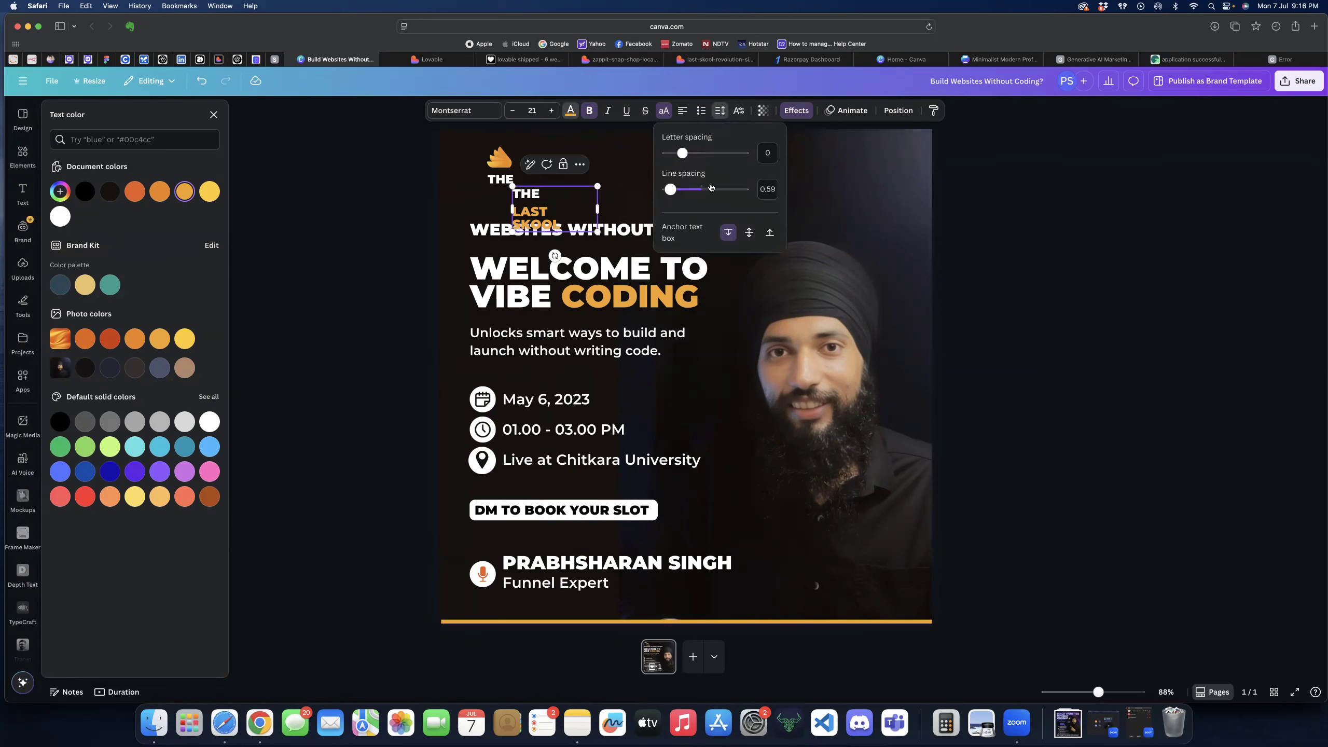
pyautogui.click(554, 196)
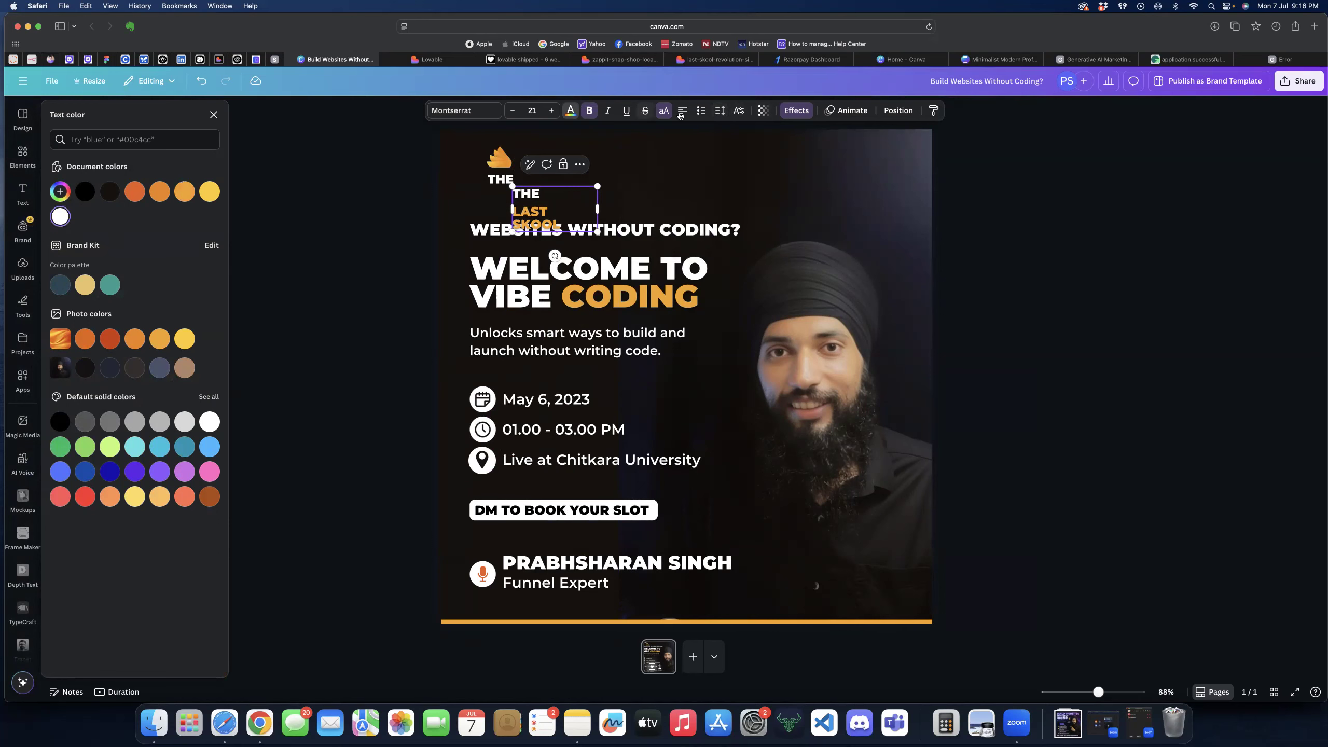
pyautogui.click(724, 112)
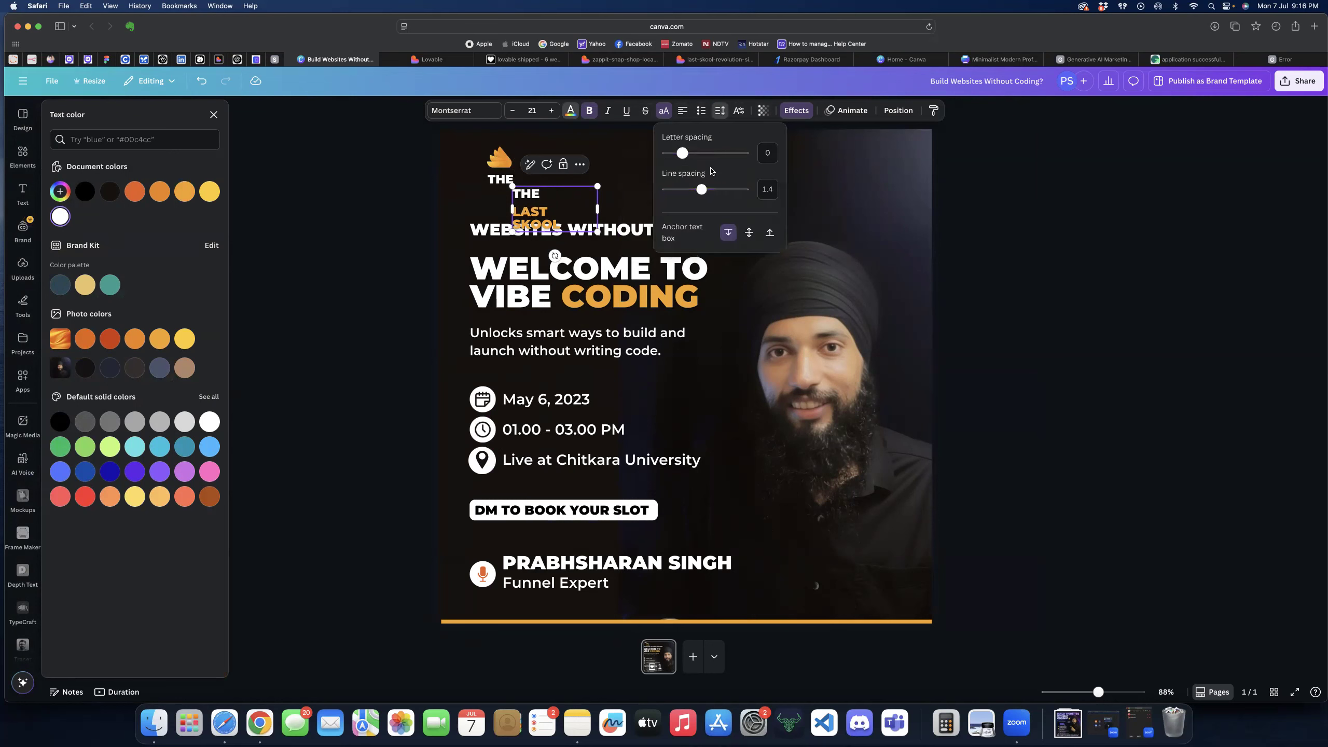
pyautogui.moveTo(698, 192); pyautogui.dragTo(669, 195)
# - Remove the separate "THE" text and the flame logo, and move the combined "THE LAST SKOOL" text up to align with the headline's left edge
pyautogui.click(493, 179)
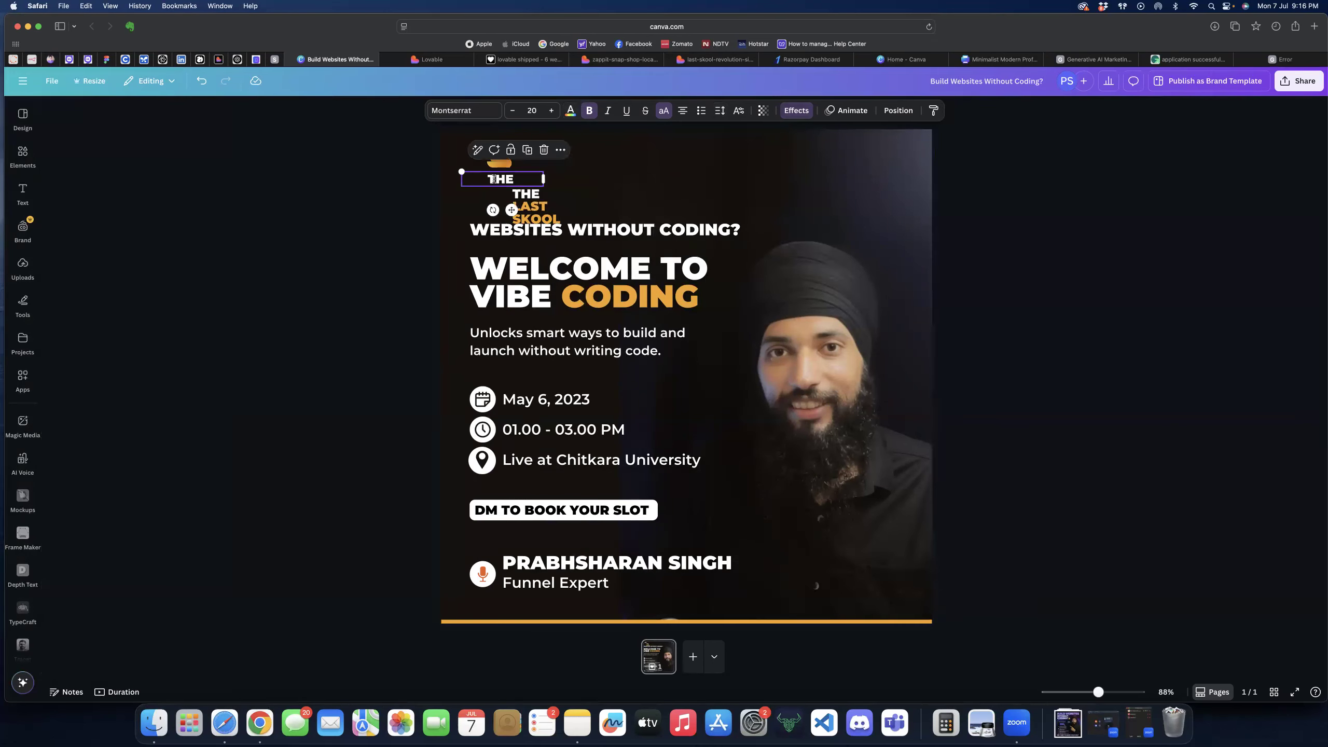
pyautogui.press('Delete')
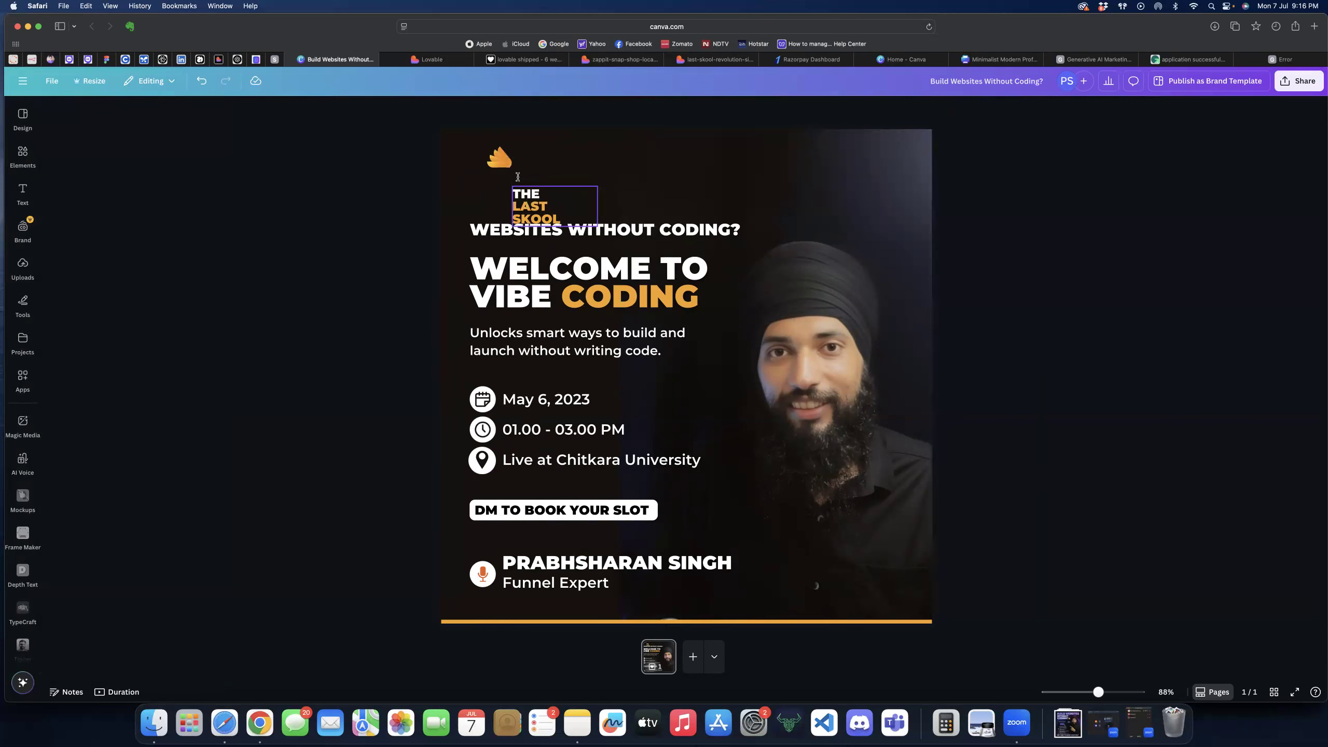
pyautogui.moveTo(532, 206); pyautogui.dragTo(494, 177)
# - Add a full stop after "SKOOL" and colour it white
pyautogui.click(521, 198)
pyautogui.write('.')
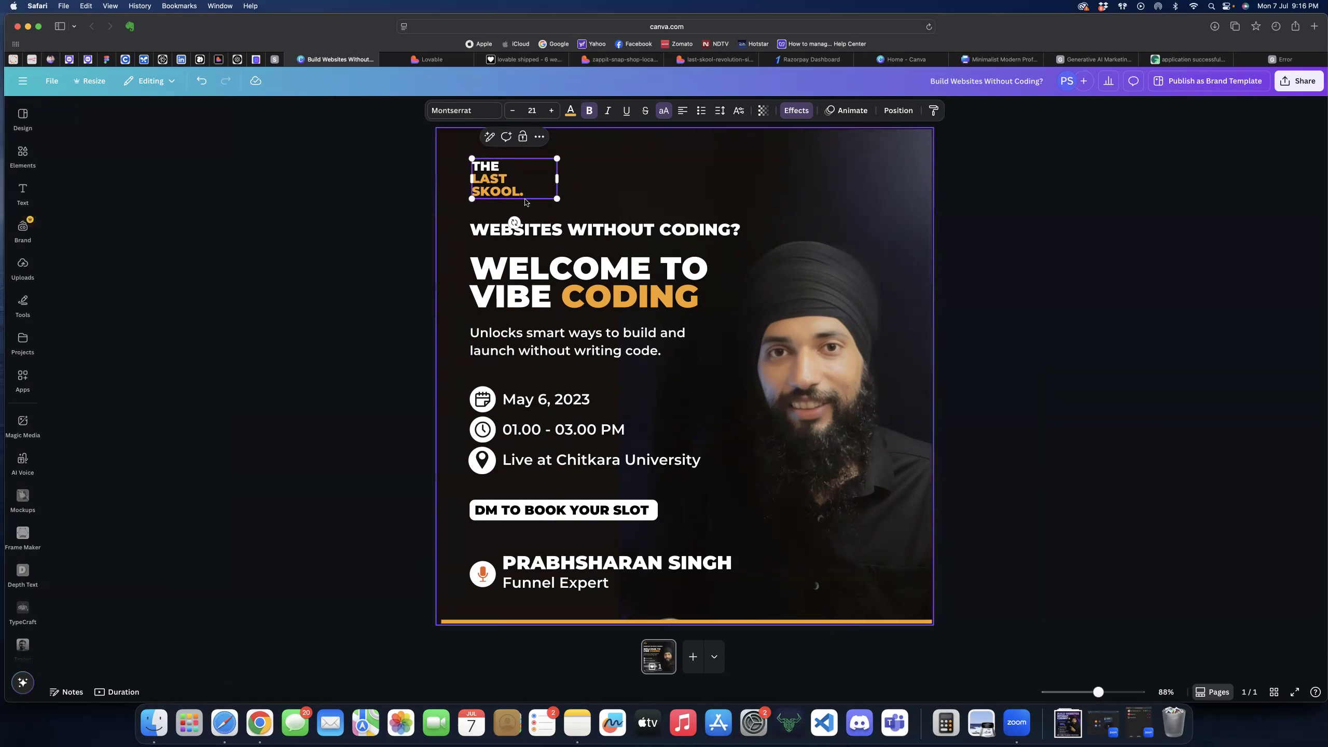
pyautogui.hotkey('shift', 'Left')
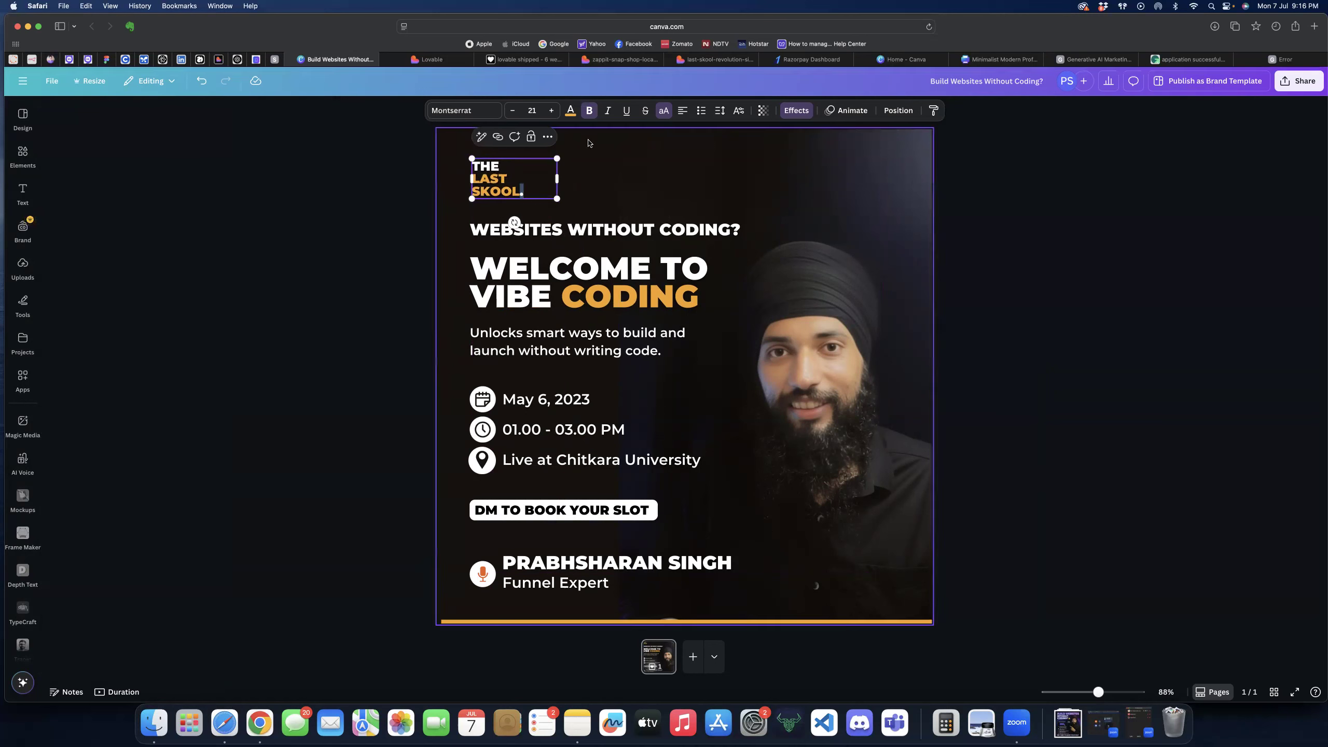
pyautogui.click(571, 110)
pyautogui.click(183, 195)
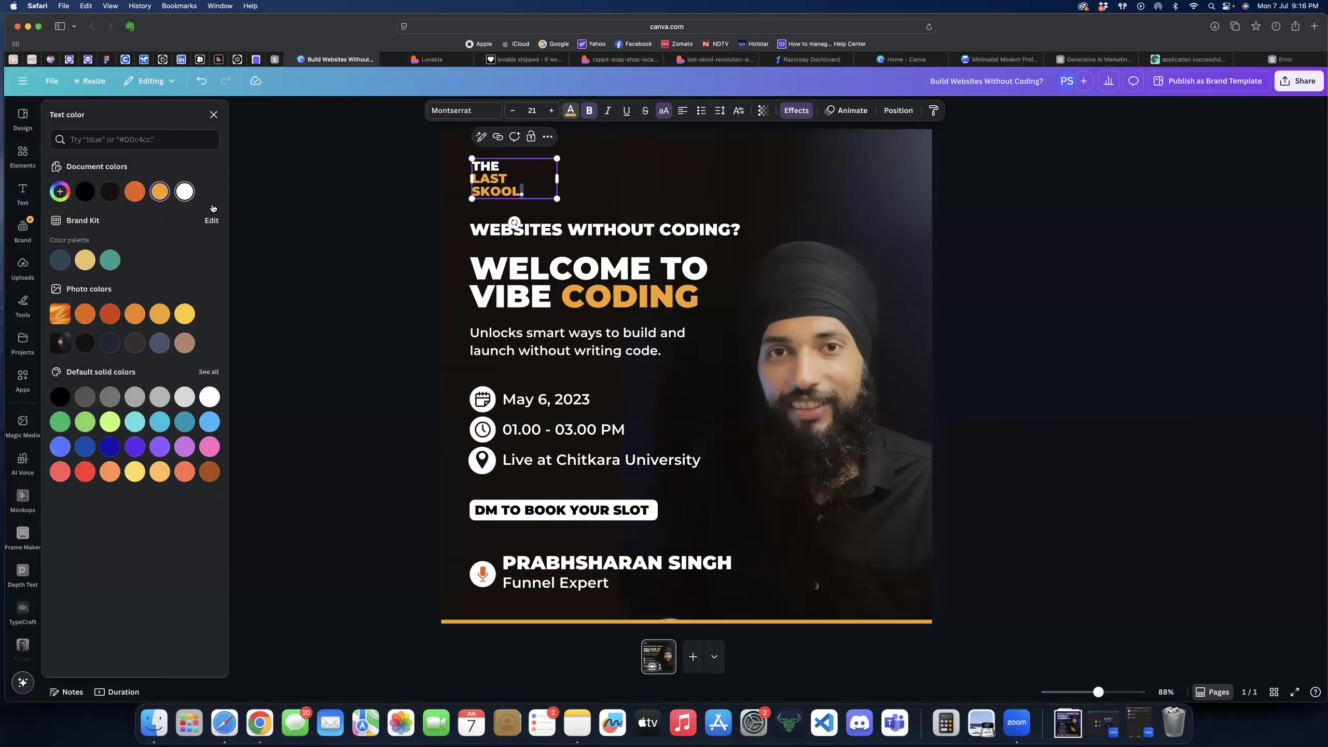
pyautogui.click(309, 302)
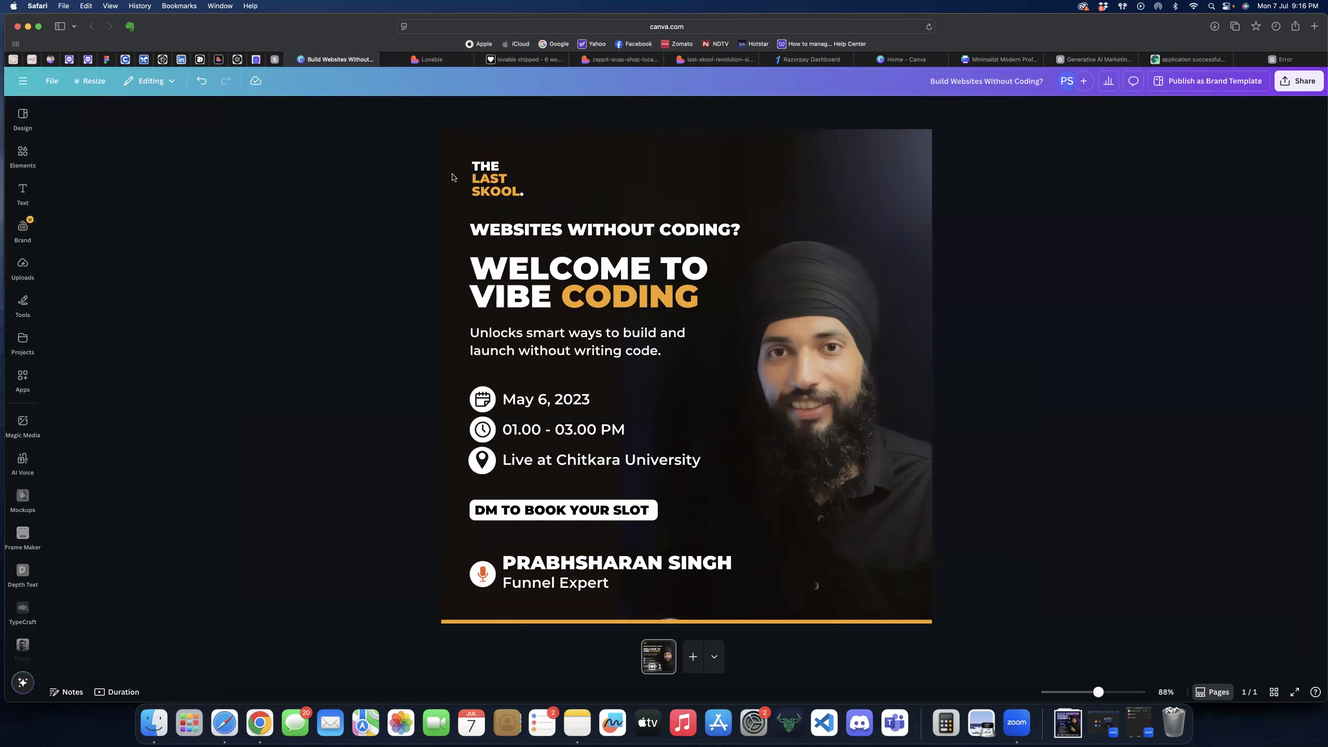
# - Scale down the "THE LAST SKOOL." wordmark from its corner, keeping it aligned with the text below
pyautogui.click(547, 174)
pyautogui.moveTo(558, 160); pyautogui.dragTo(538, 173)
pyautogui.click(268, 408)
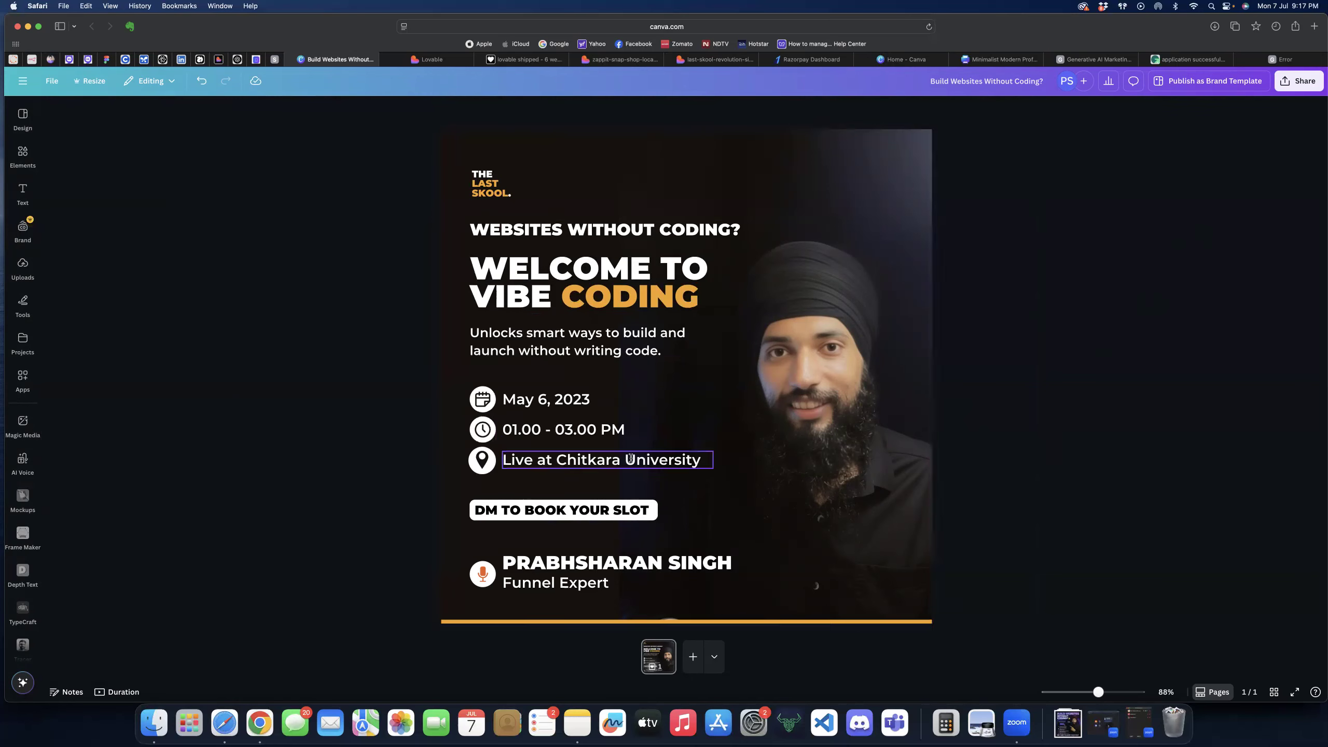
# - Download the design as a 1,080 × 1,080 px PNG, allowing downloads from canva.com, and check the saved image in Preview
pyautogui.click(1311, 84)
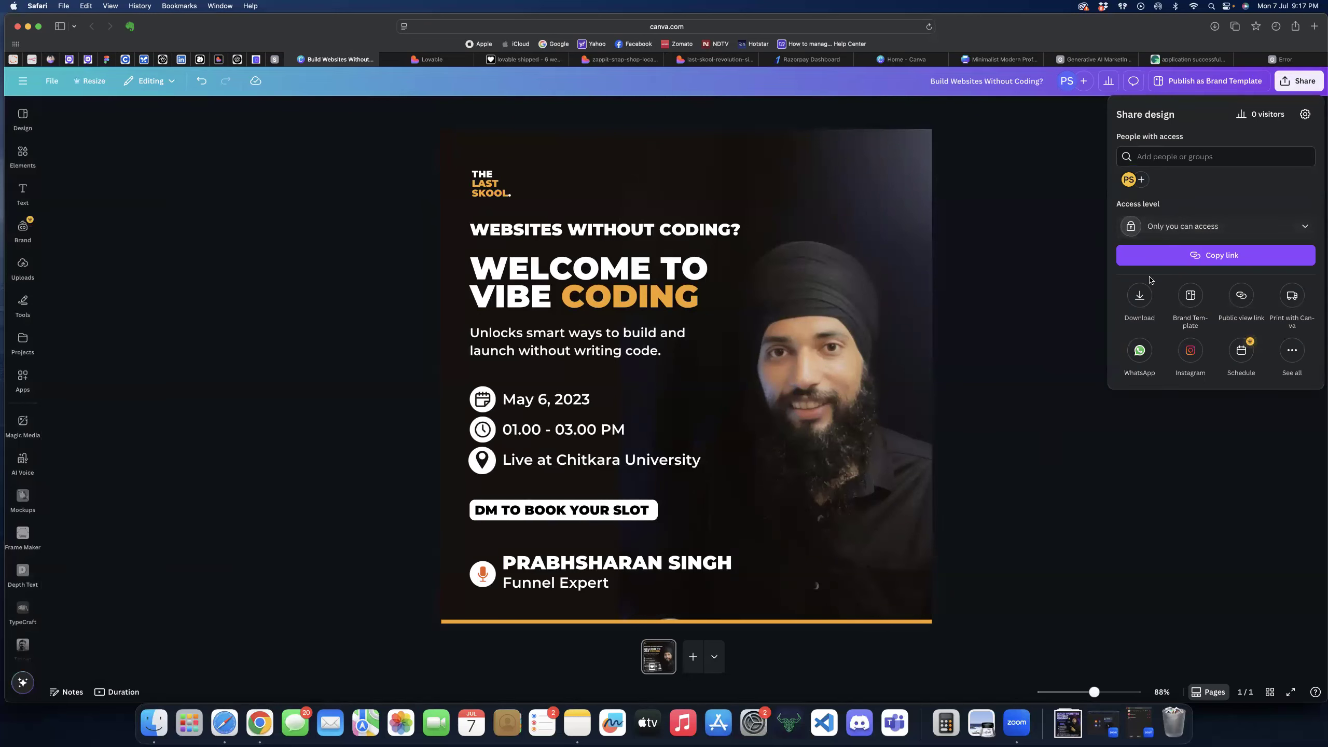
pyautogui.click(1139, 297)
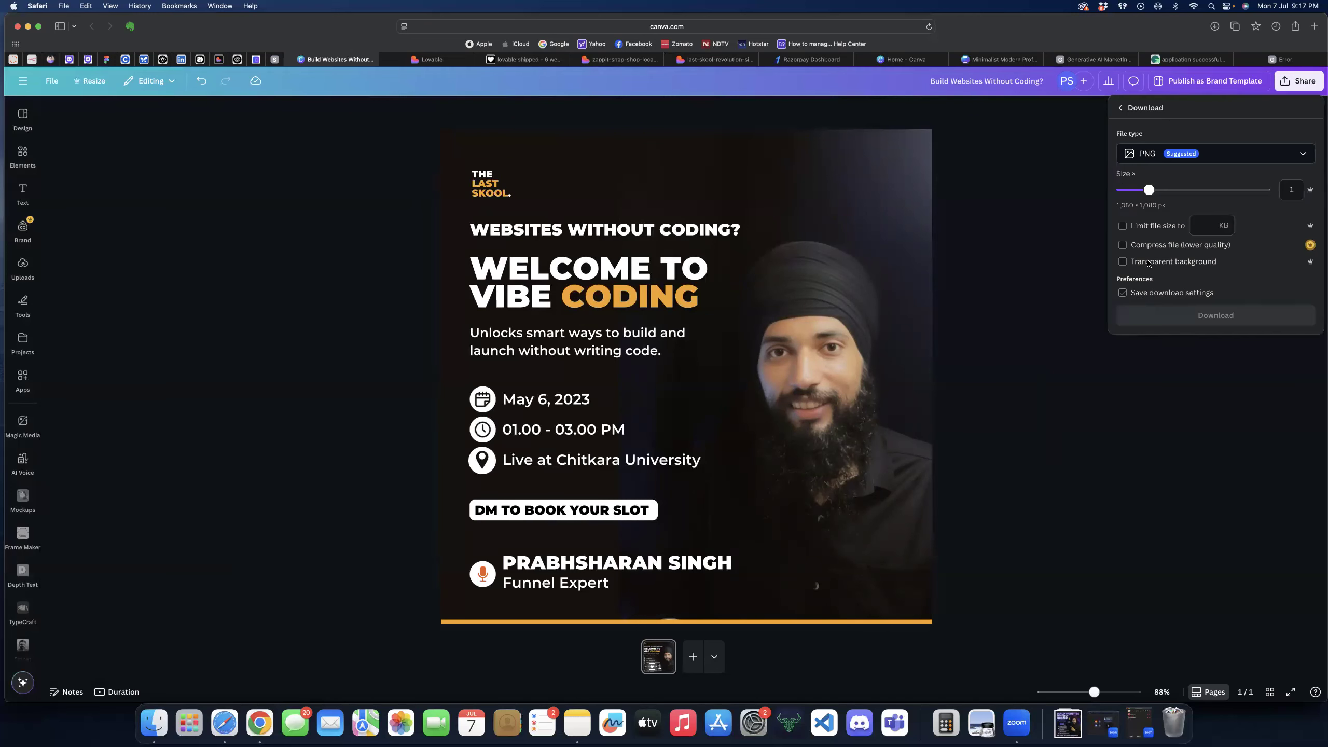
pyautogui.moveTo(1150, 196)
pyautogui.mouseDown()
pyautogui.moveTo(1267, 198)
pyautogui.moveTo(1148, 202)
pyautogui.mouseUp()
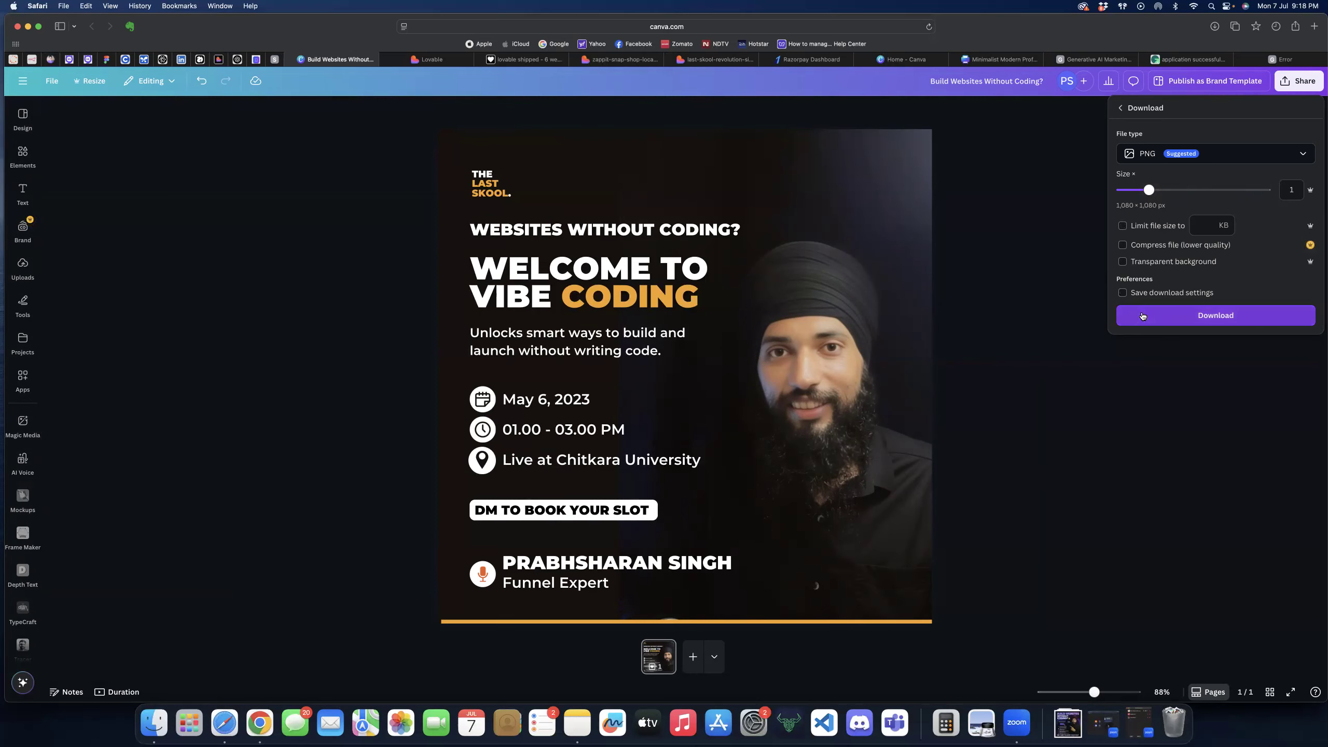
pyautogui.click(1203, 159)
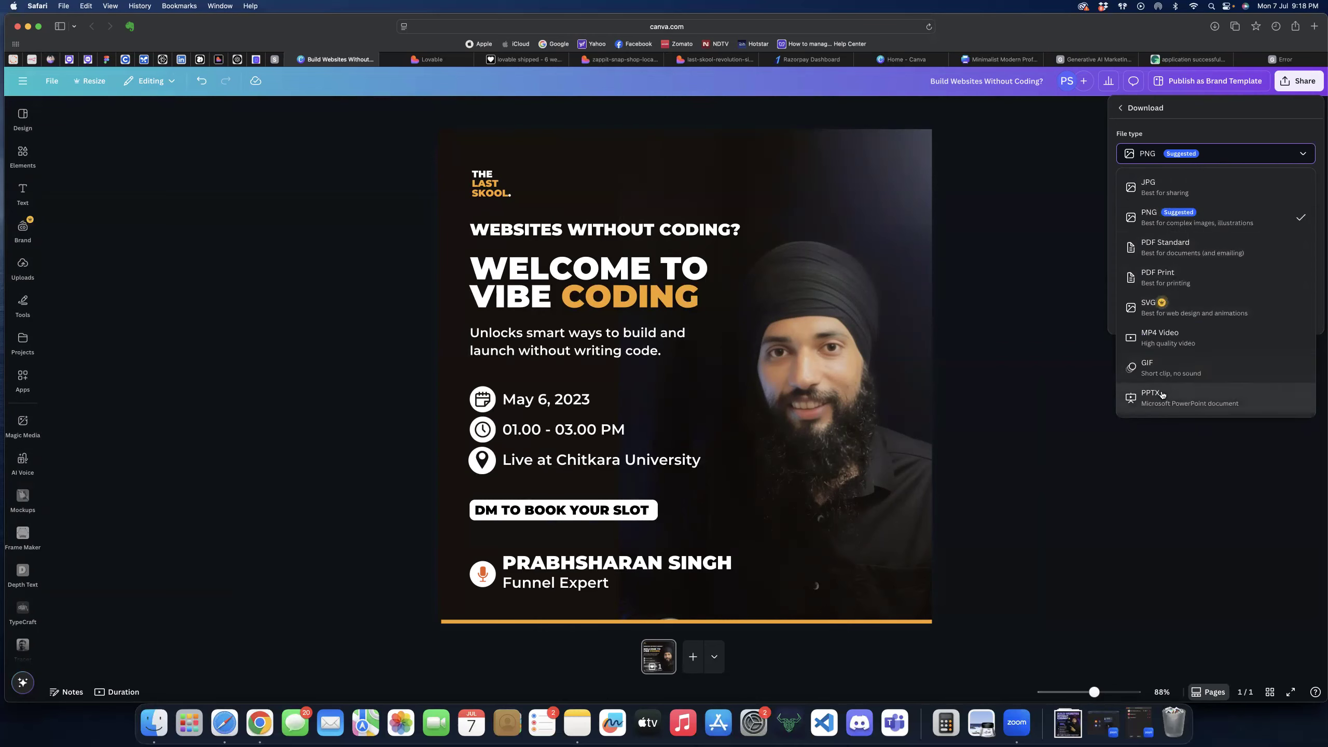
pyautogui.click(1112, 270)
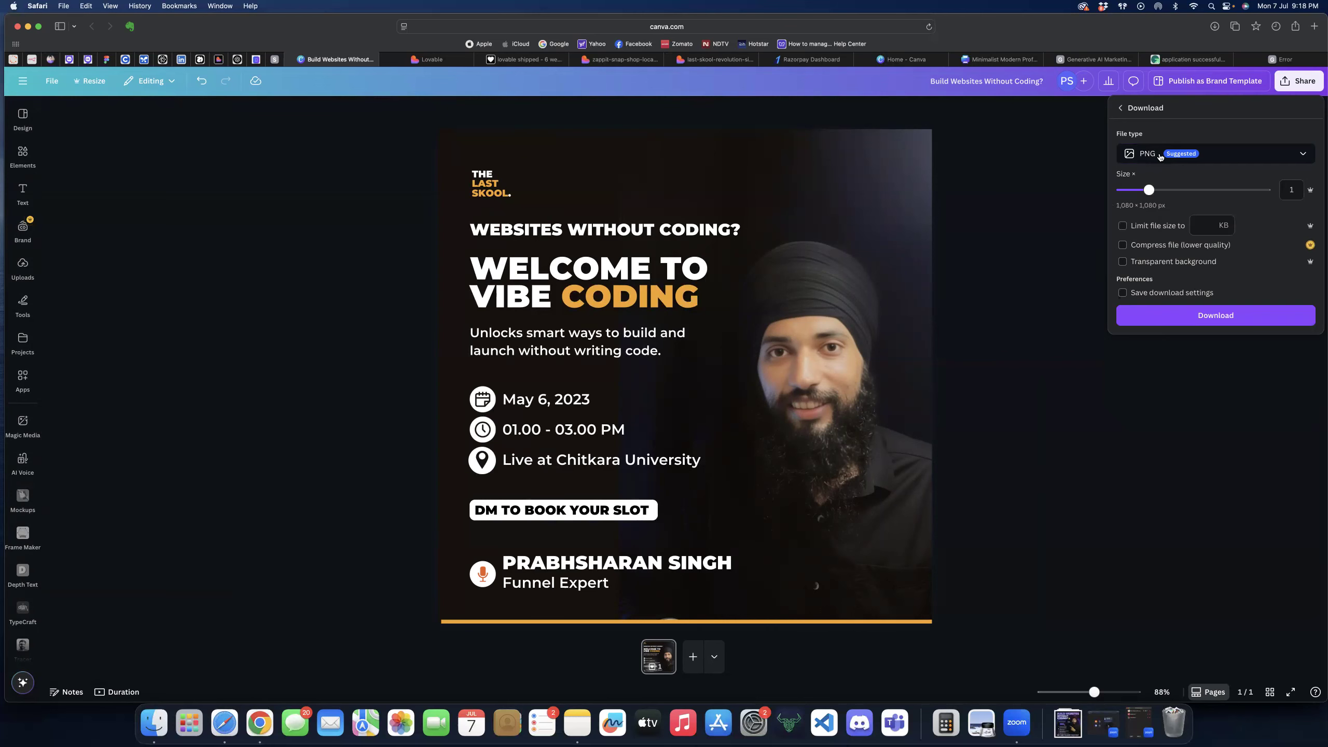
pyautogui.click(1176, 317)
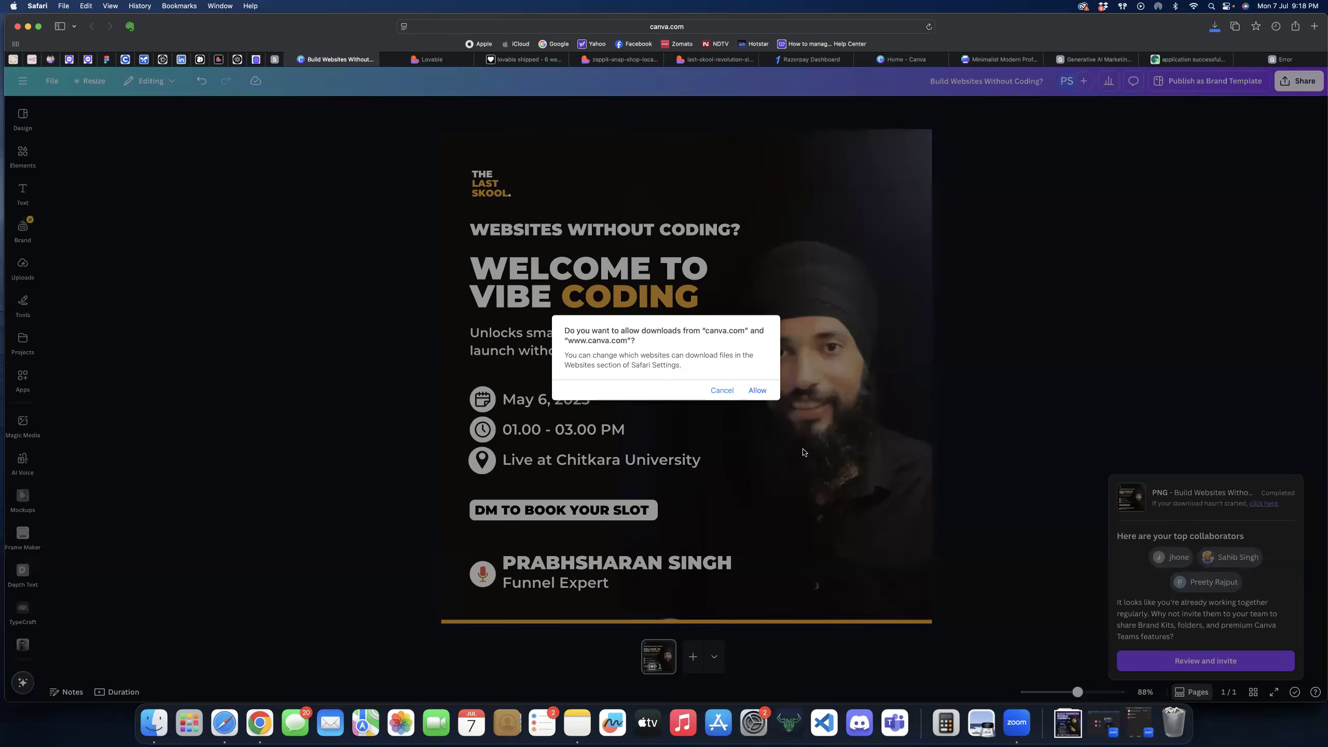
pyautogui.click(757, 390)
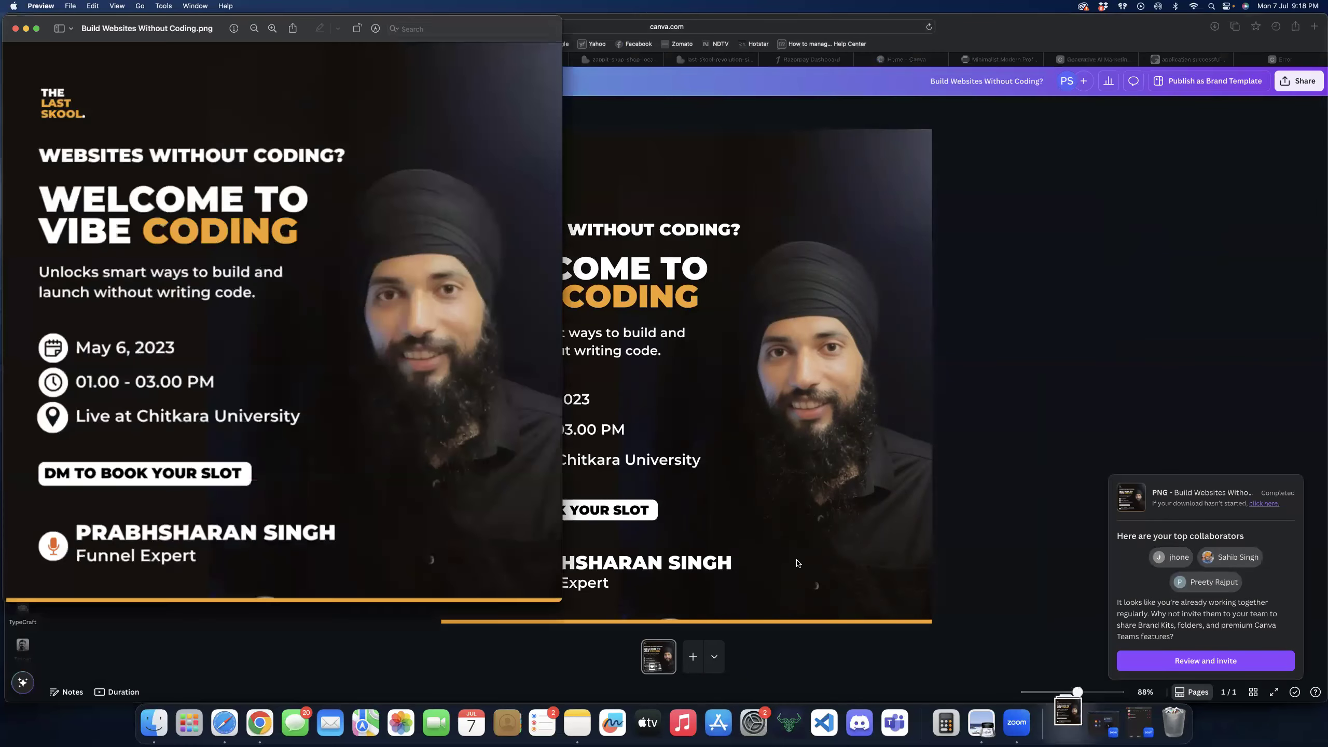
pyautogui.moveTo(107, 42); pyautogui.dragTo(538, 95)
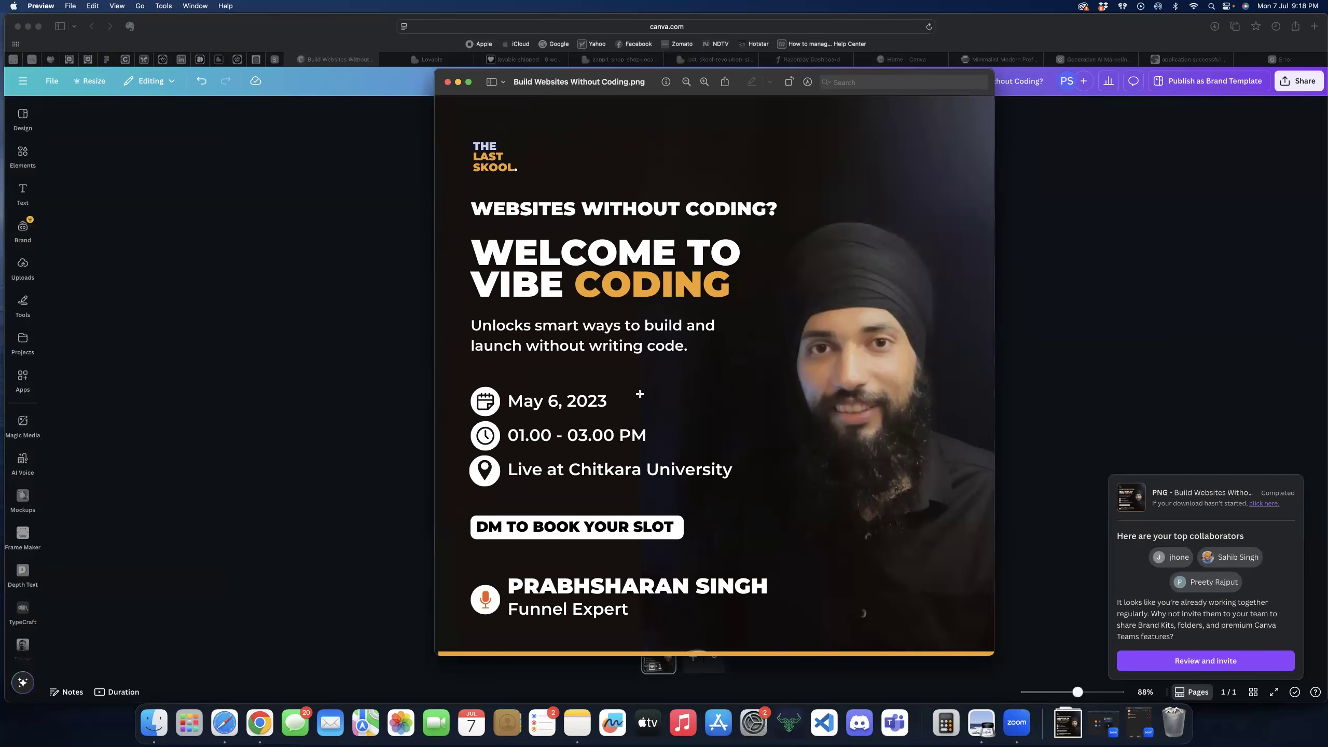
pyautogui.click(448, 82)
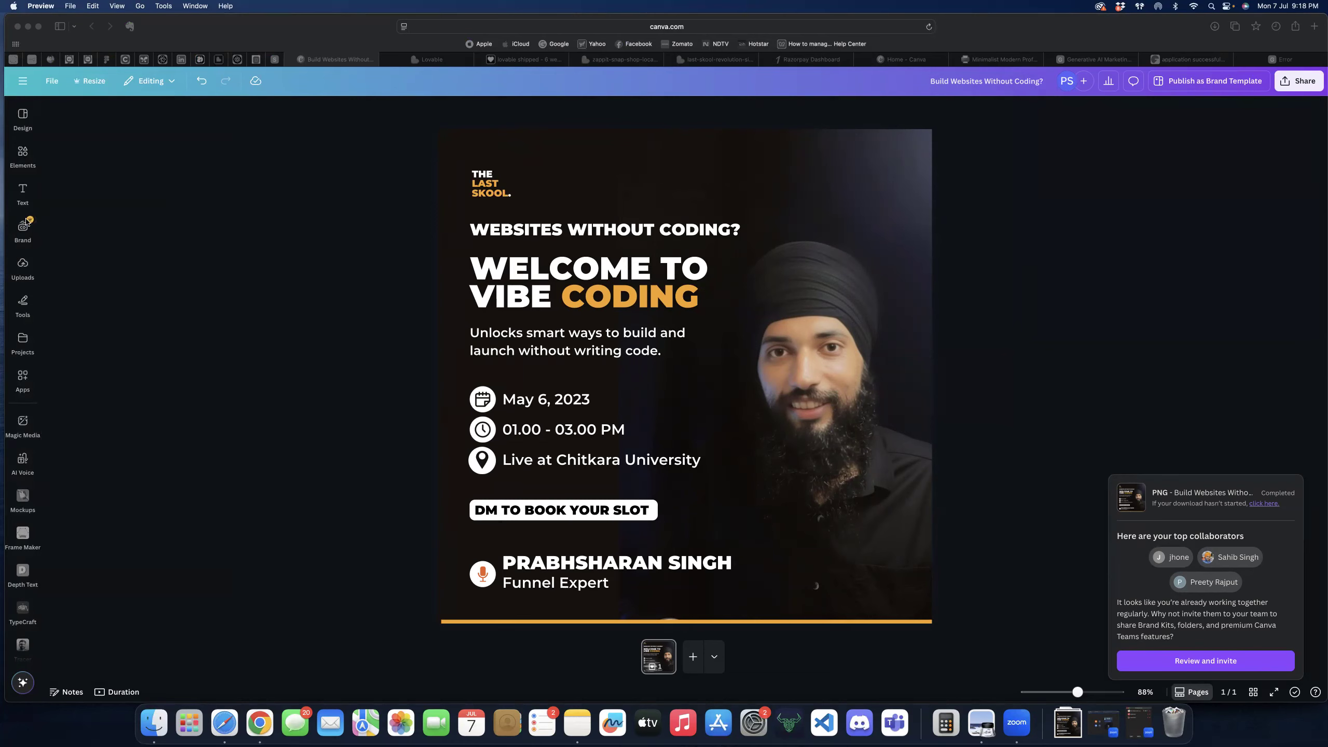
# - Find Pinterest through a Google search in a new browser tab and open its site
pyautogui.click(1315, 27)
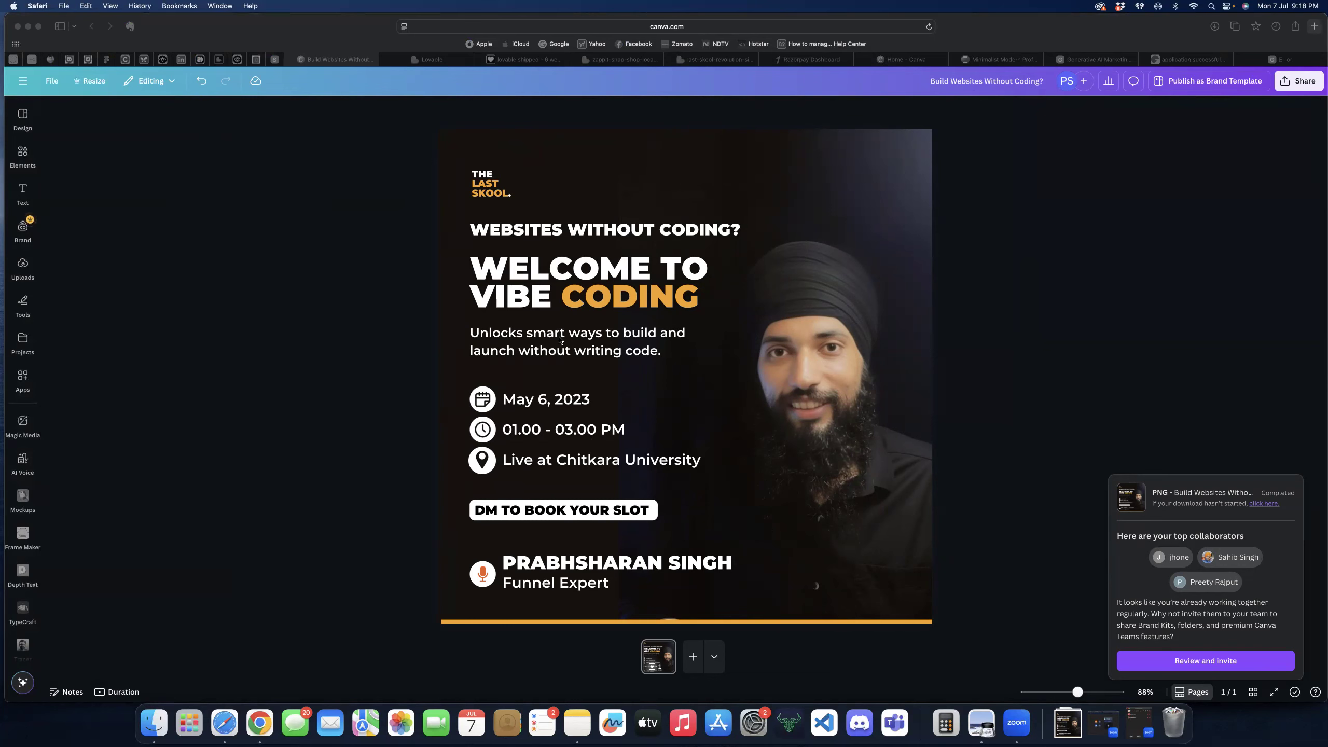
pyautogui.click(518, 171)
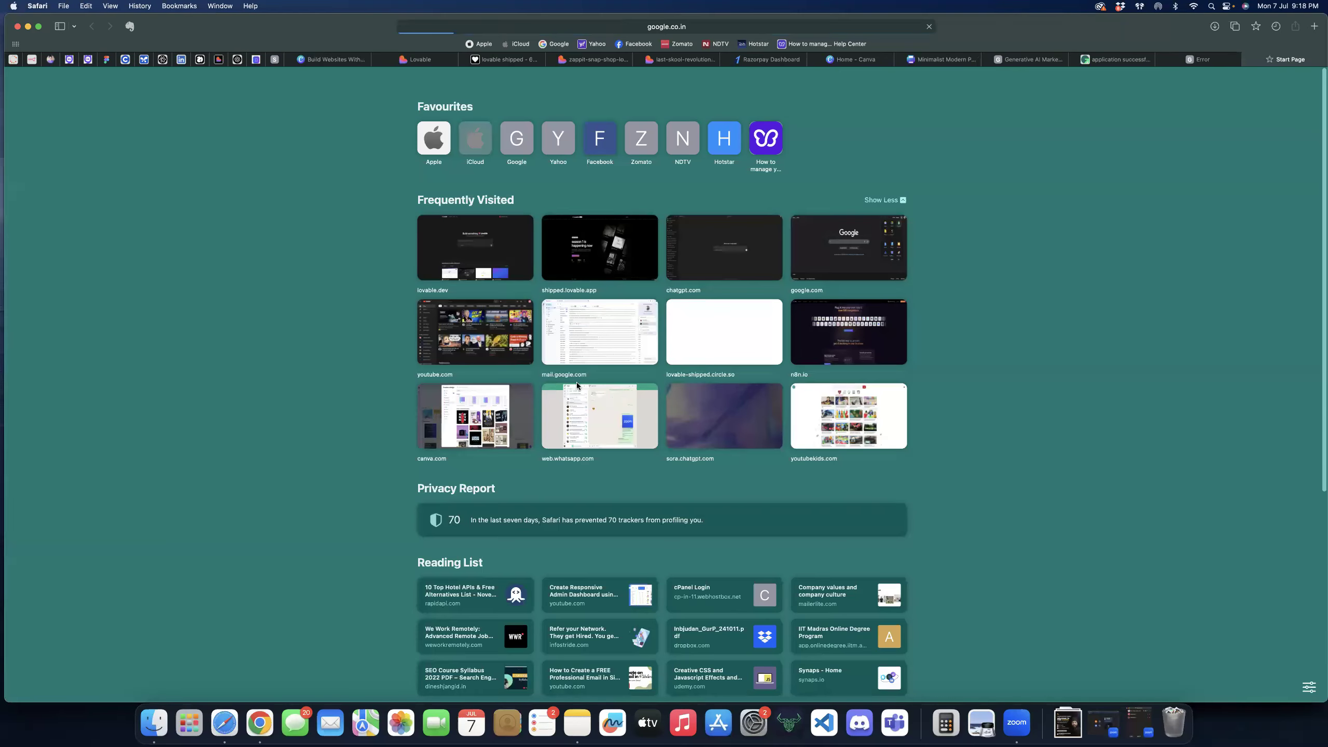
pyautogui.write('pint')
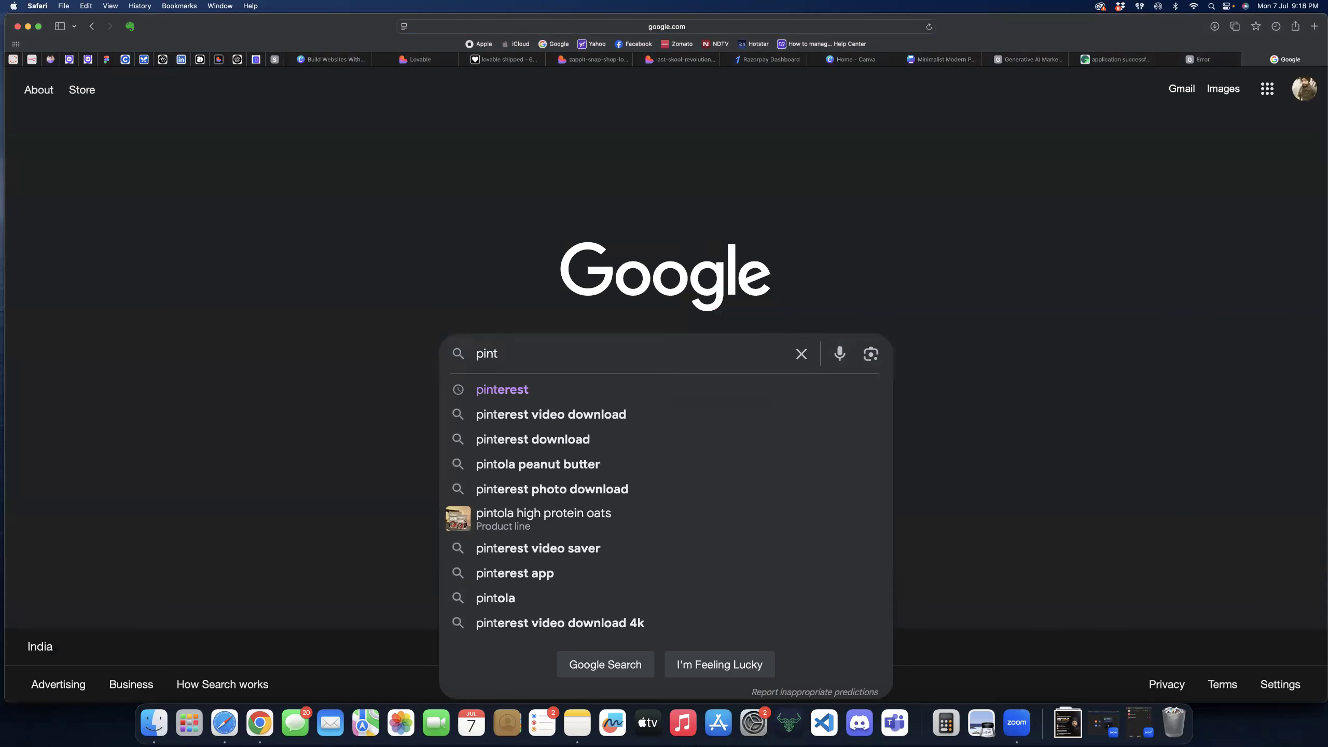
pyautogui.press('Down')
pyautogui.press('Return')
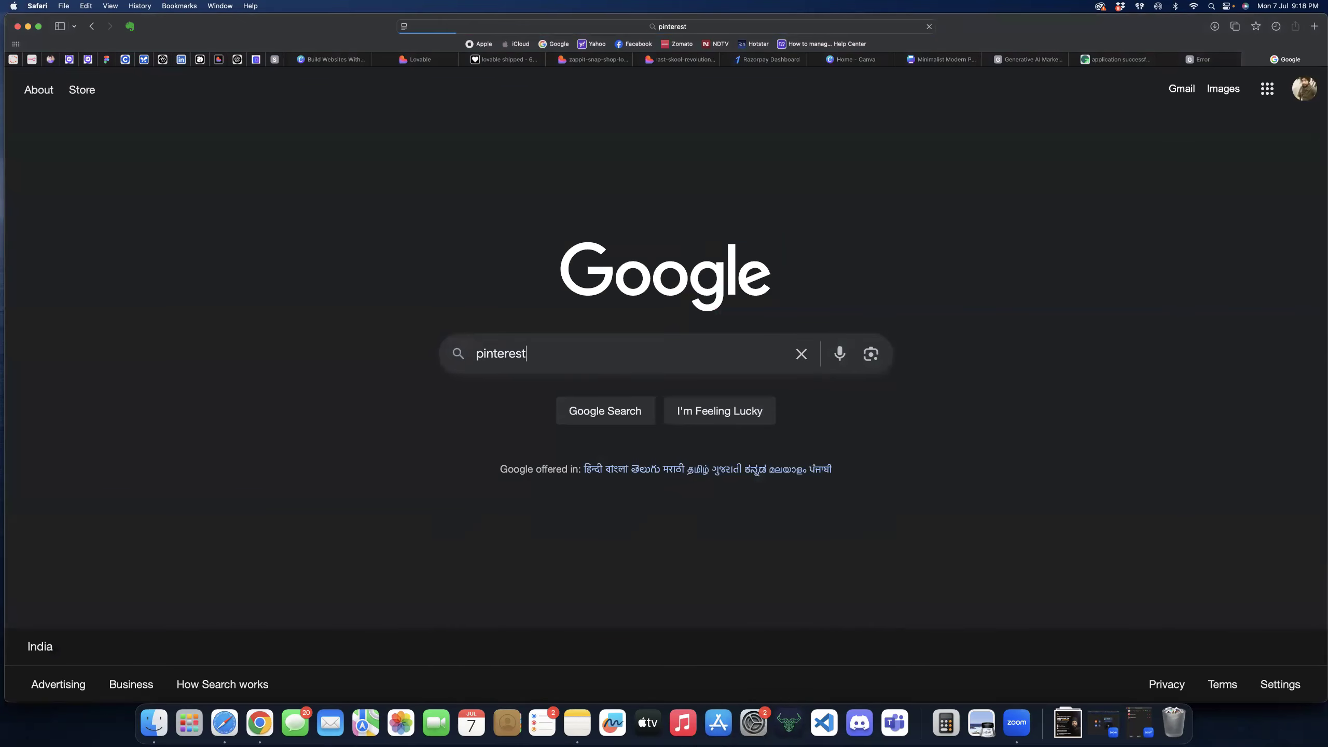
pyautogui.click(234, 239)
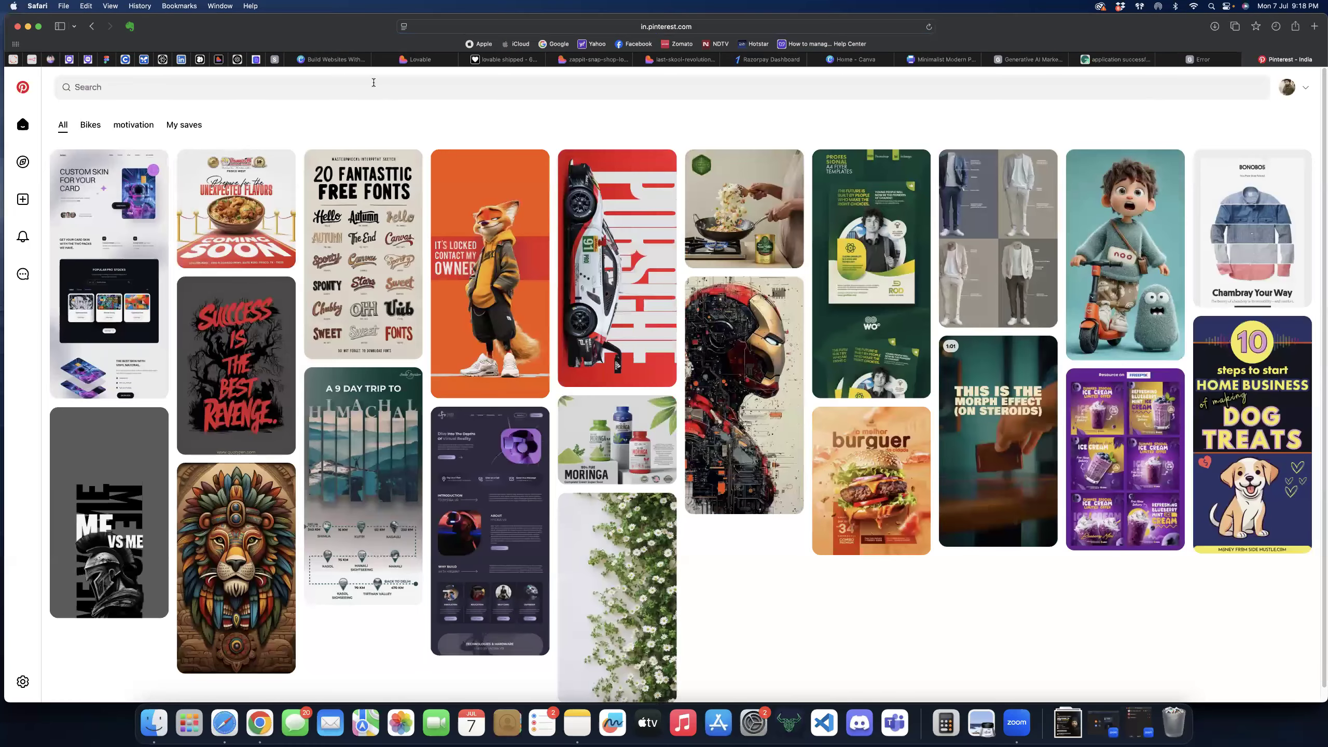
# - Search Pinterest for "vibe coding masterclass post" and browse the resulting pins for design references
pyautogui.click(374, 83)
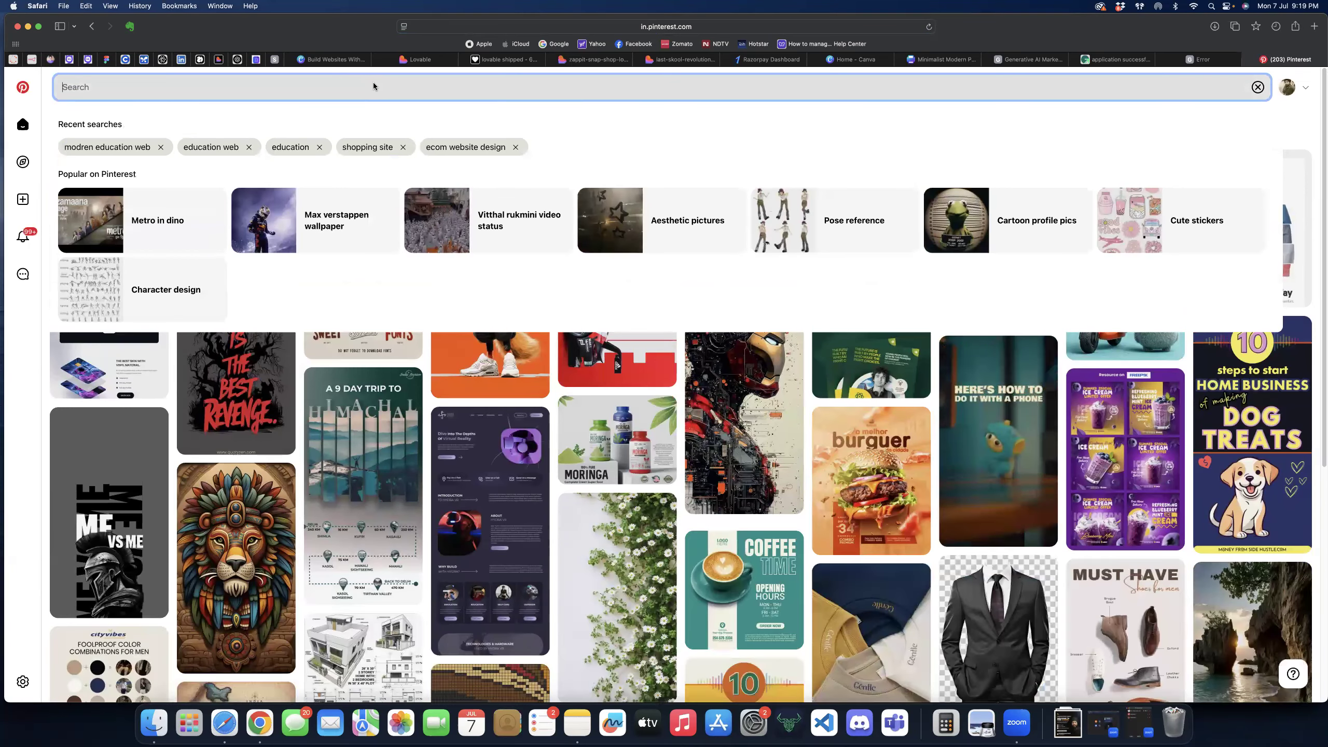
pyautogui.write('vibe')
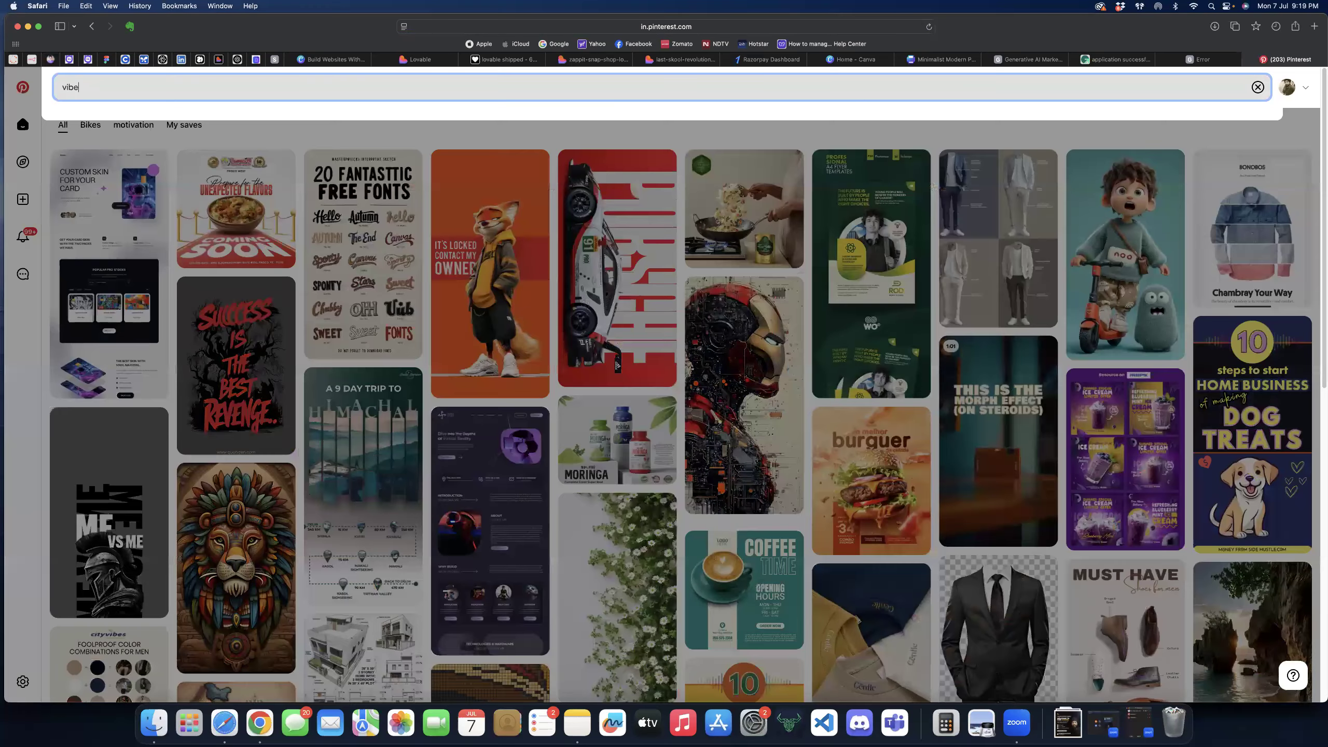
pyautogui.write(' coding ')
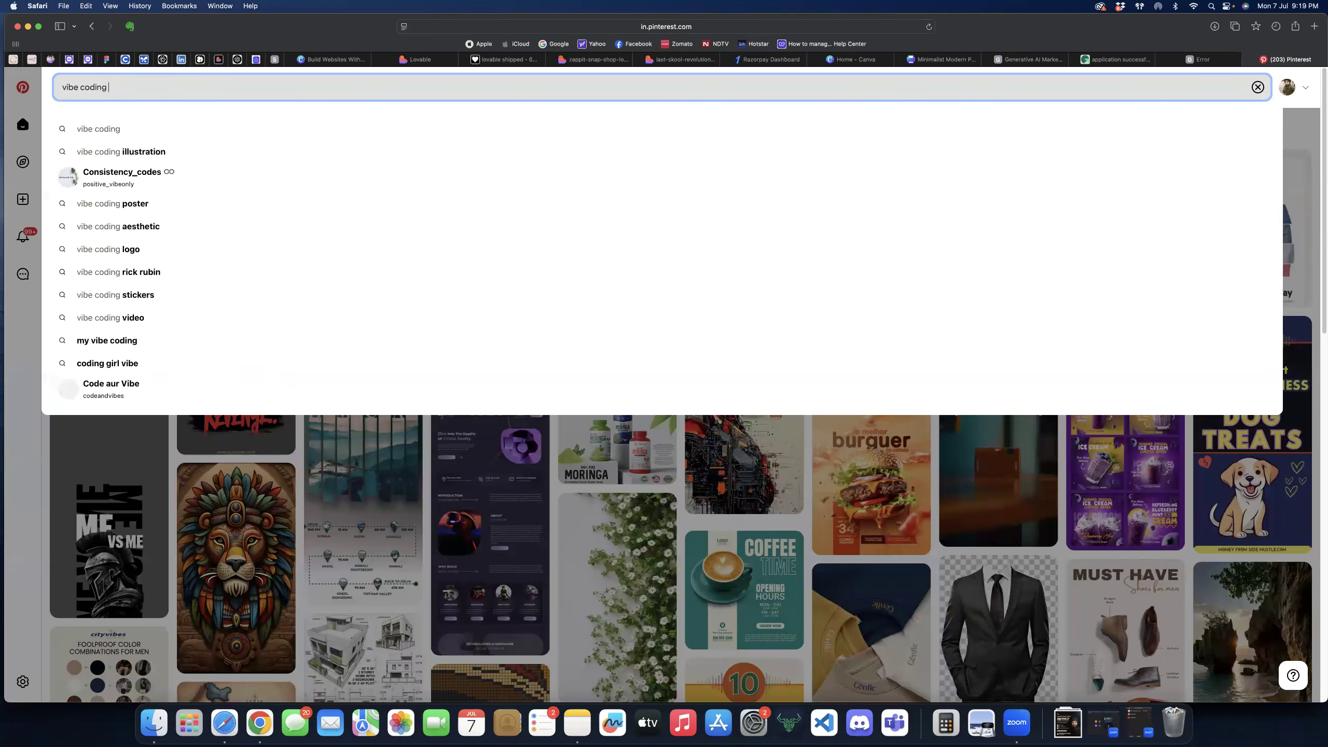
pyautogui.write('masterclas')
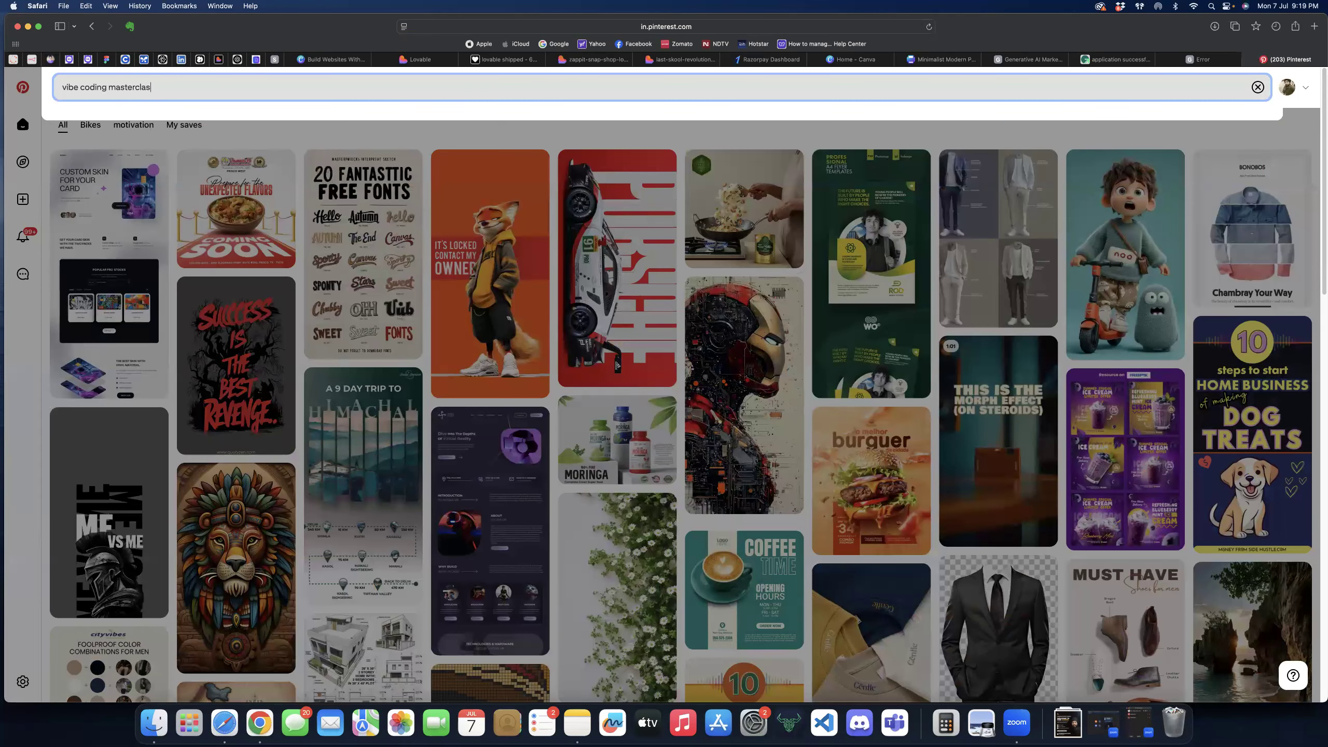
pyautogui.write('s post')
pyautogui.press('Return')
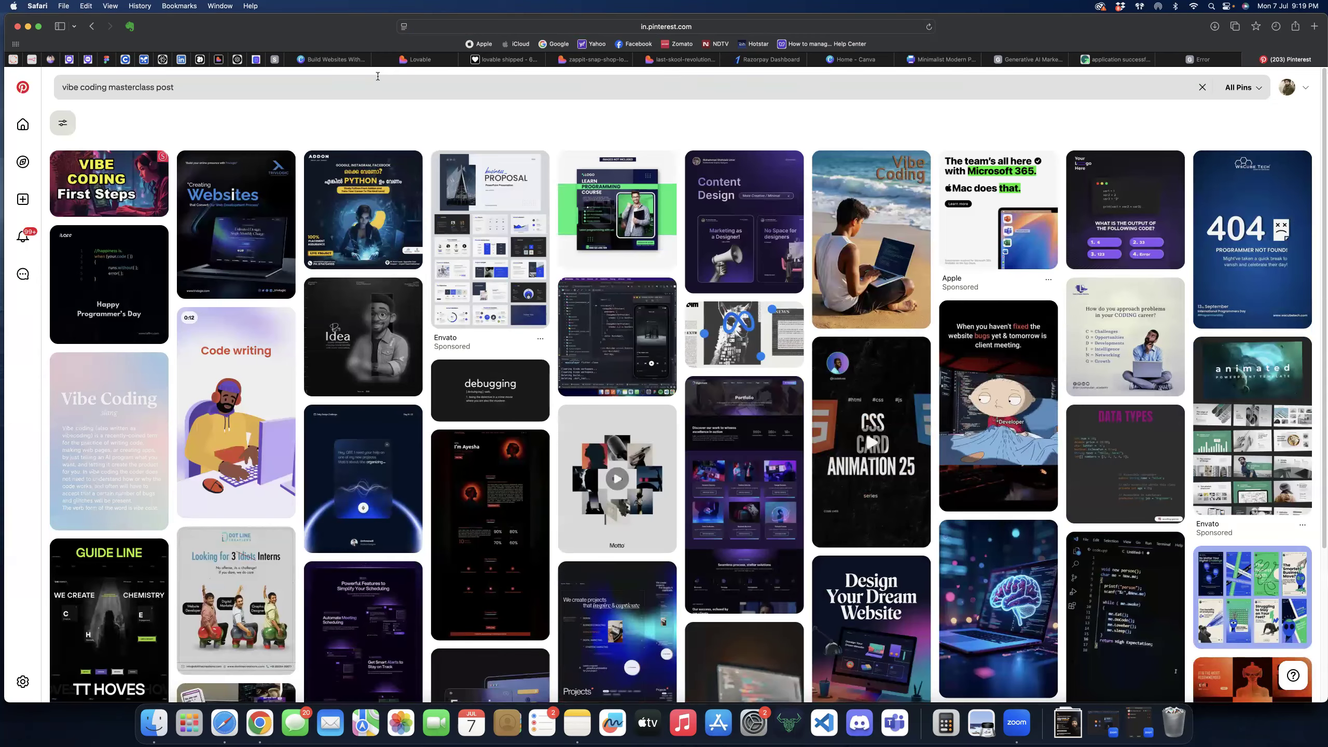
pyautogui.scroll(-8, 152, 256)
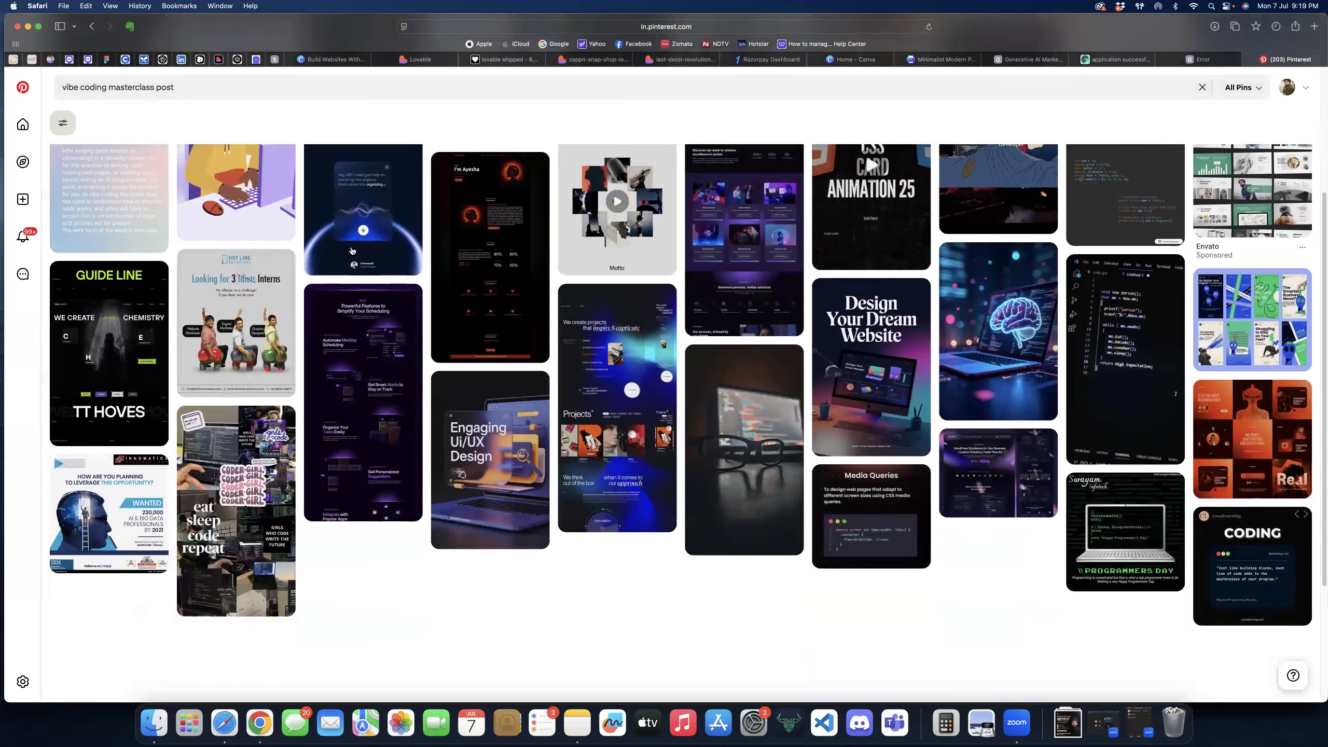
pyautogui.moveTo(352, 251)
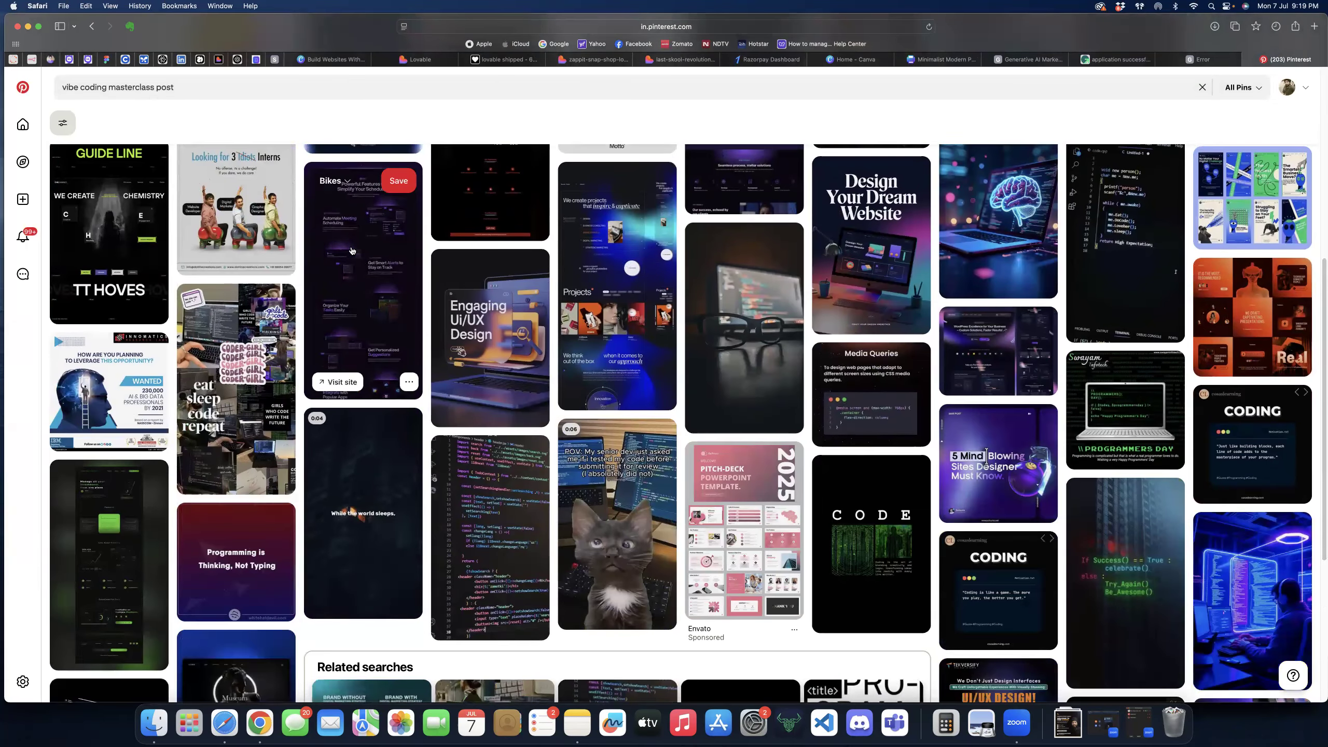
pyautogui.scroll(-7, 351, 251)
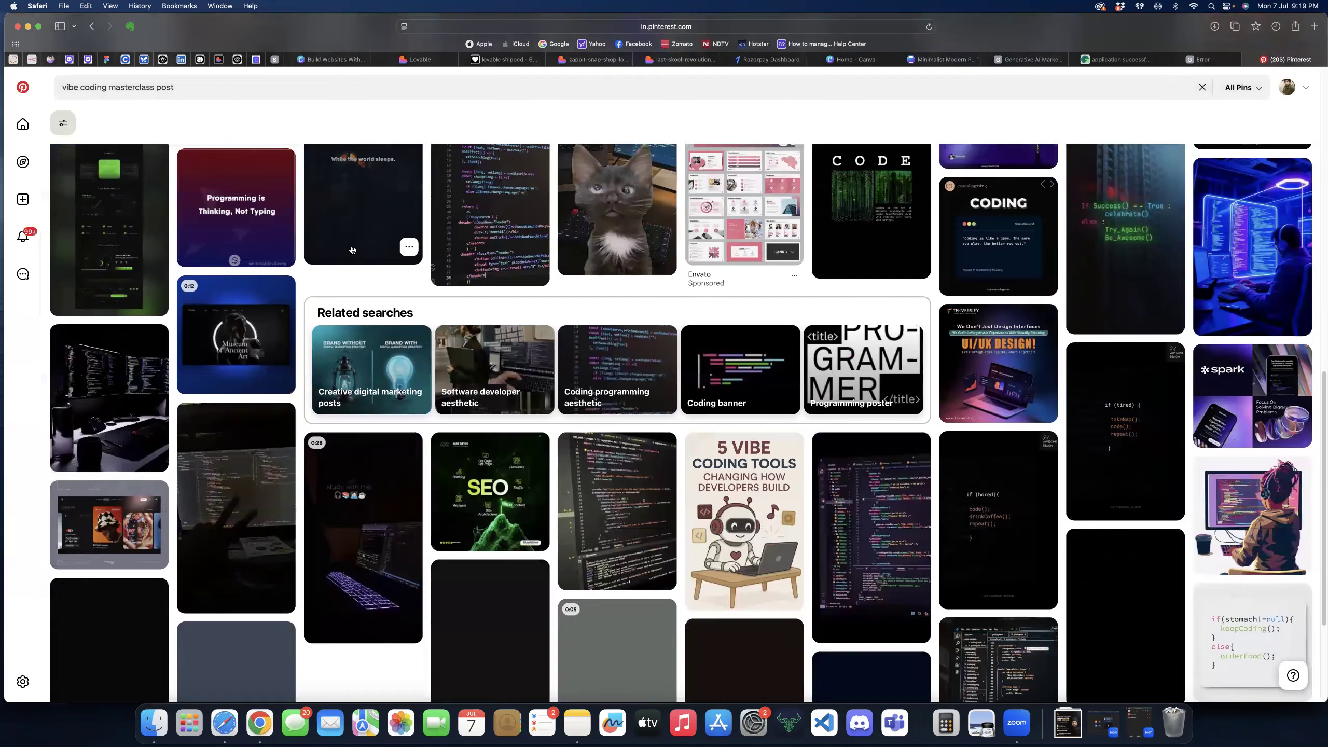
pyautogui.scroll(-6, 351, 250)
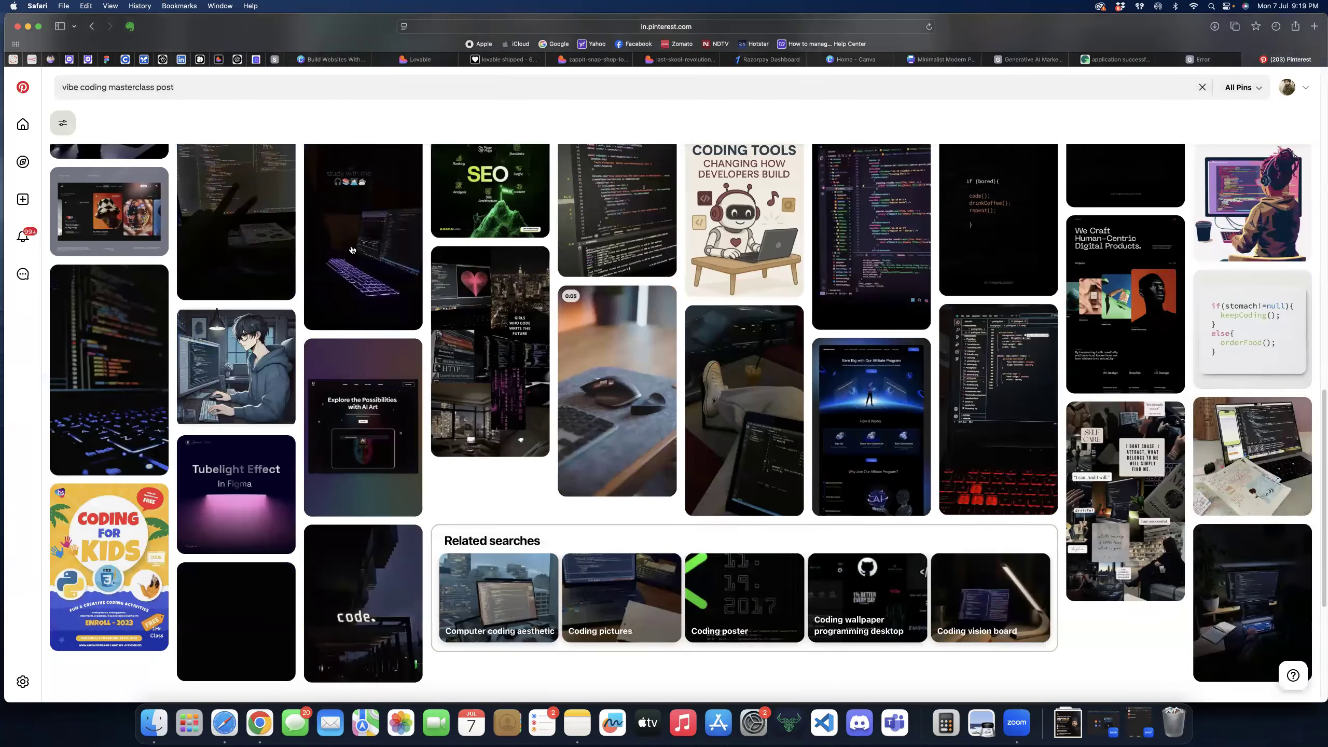
pyautogui.scroll(-5, 352, 250)
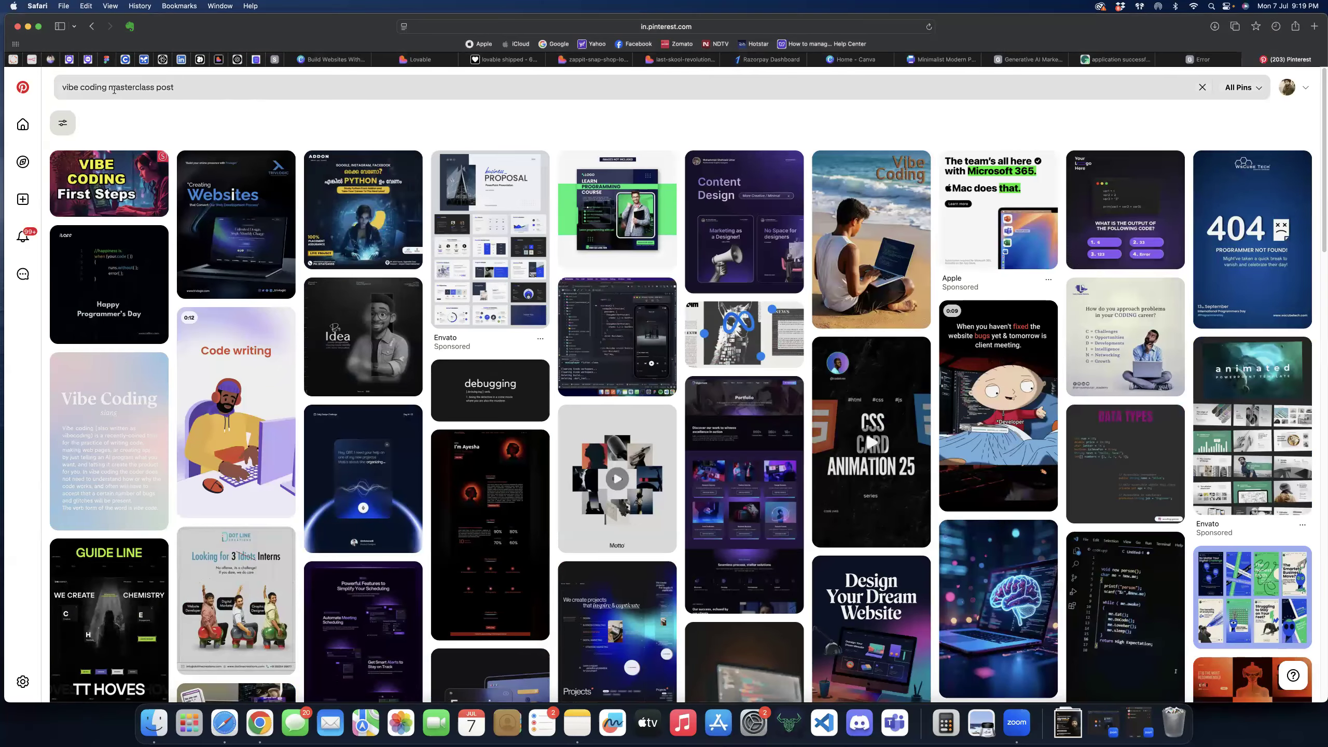
# - Refine the Pinterest search to "coding masterclass post" and further to "coding masterclass ads"
pyautogui.doubleClick(80, 87)
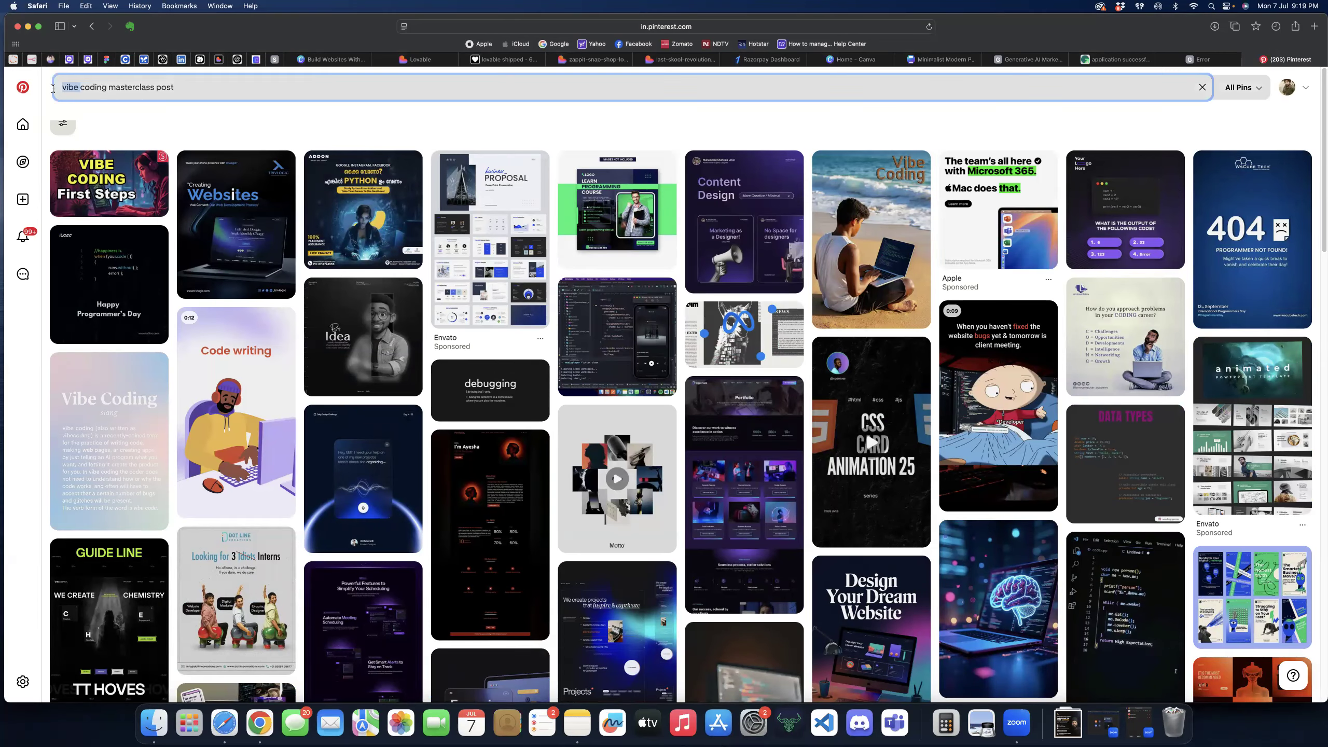
pyautogui.press('BackSpace')
pyautogui.press('Return')
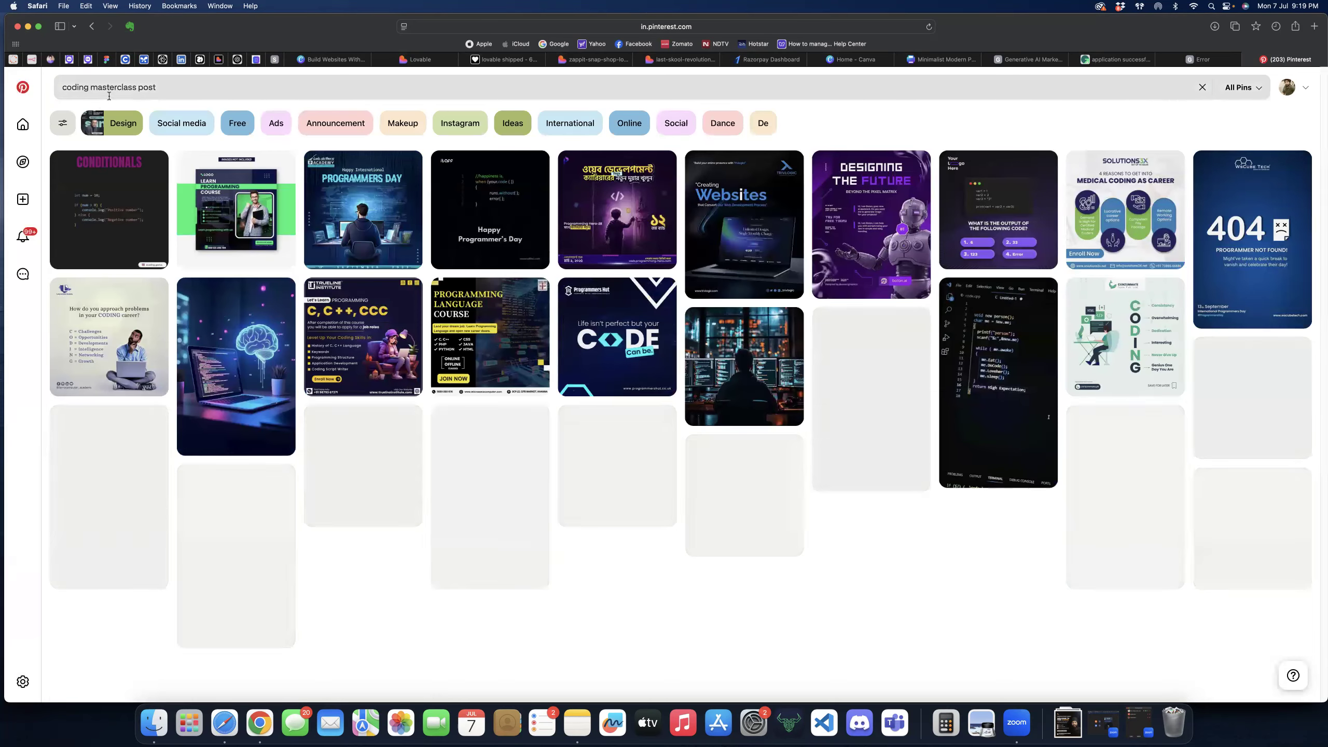
pyautogui.doubleClick(140, 87)
pyautogui.write('ads')
pyautogui.press('Return')
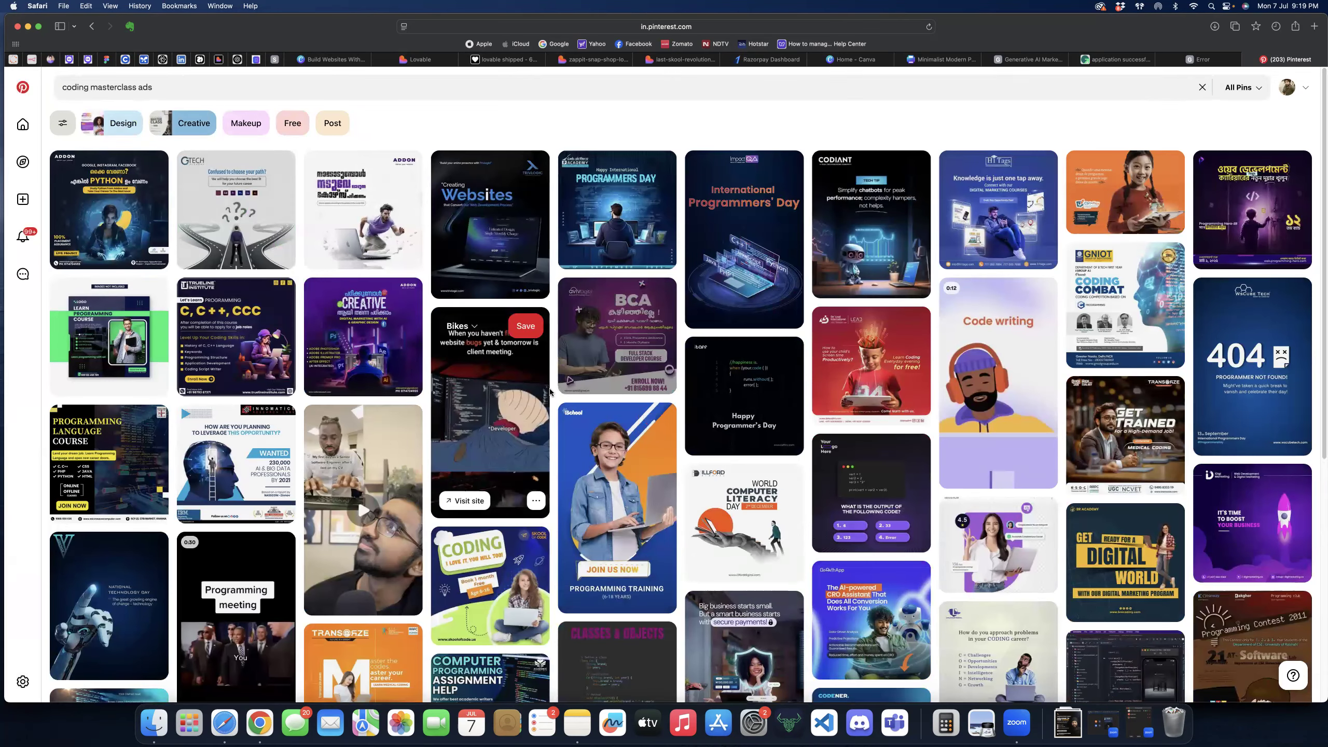
# - Browse the coding masterclass ad pins and open the red "Learn Coding" pin in a new tab
pyautogui.scroll(-1, 536, 411)
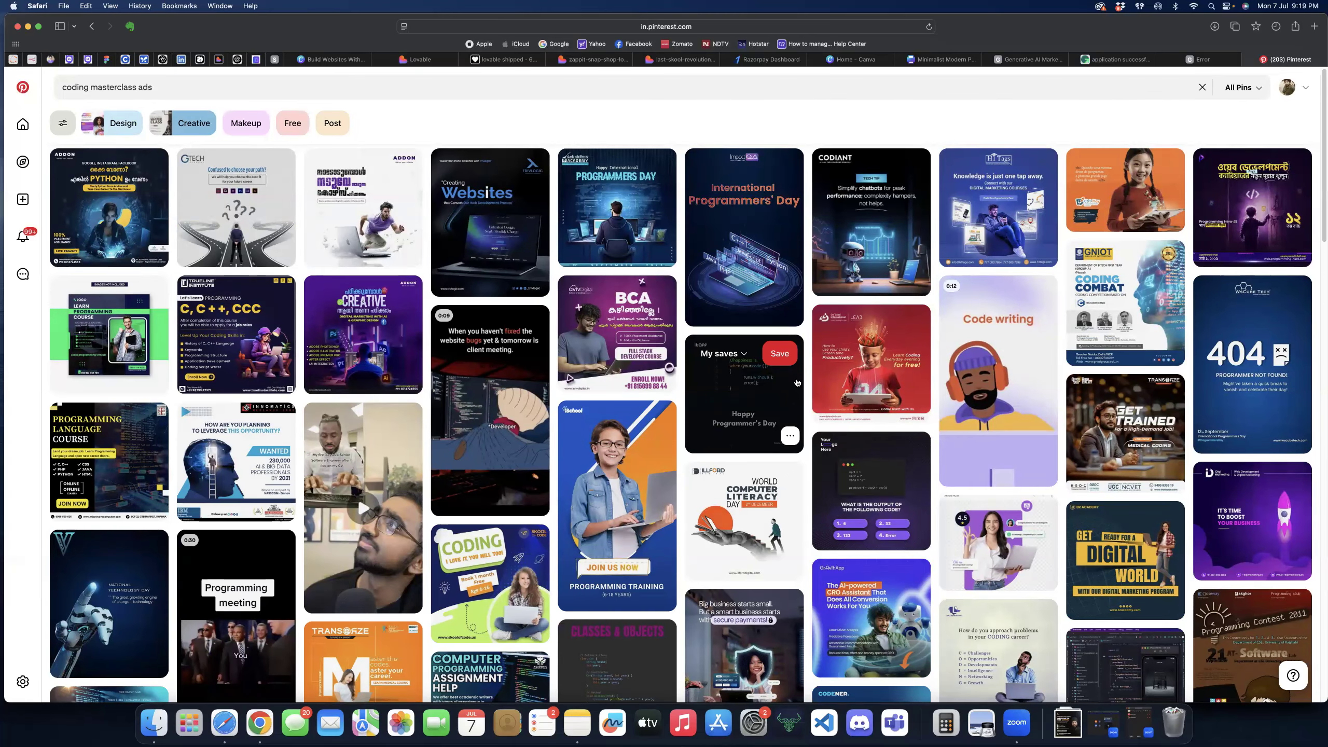
pyautogui.scroll(-1, 797, 383)
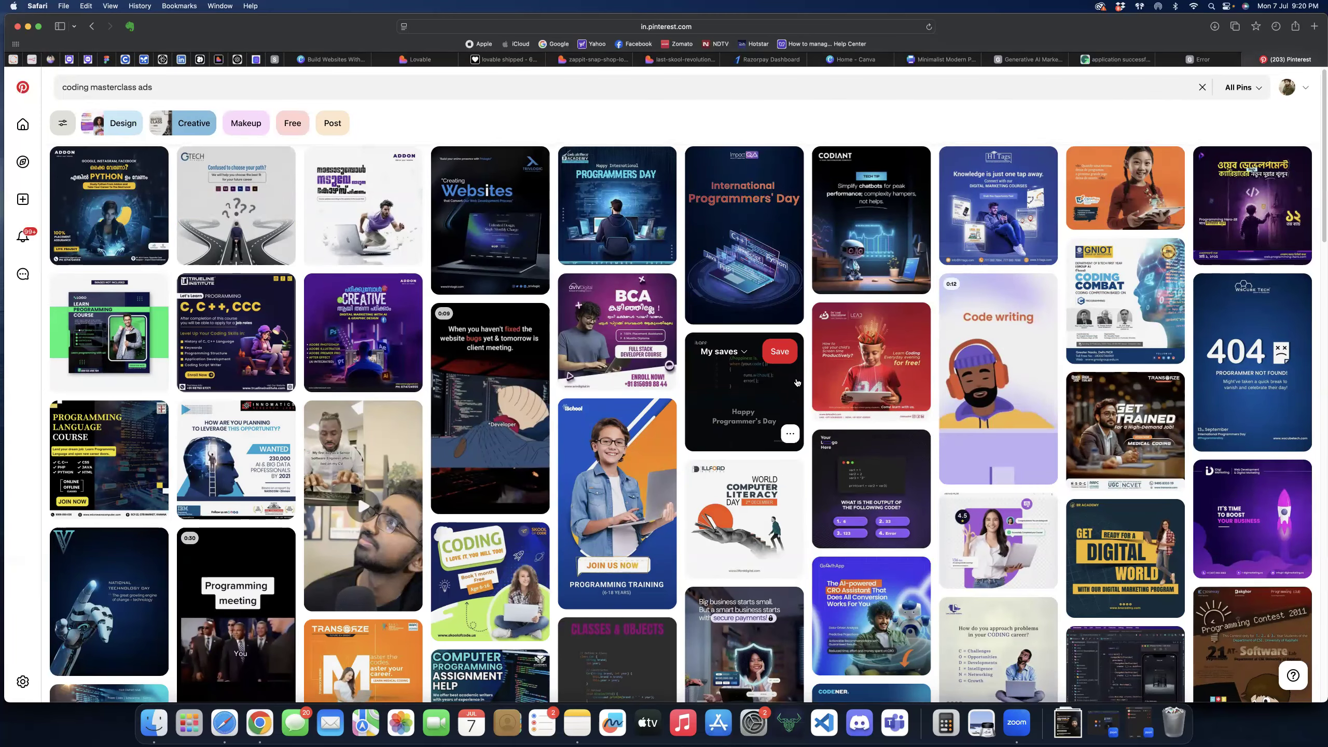
pyautogui.scroll(-7, 797, 382)
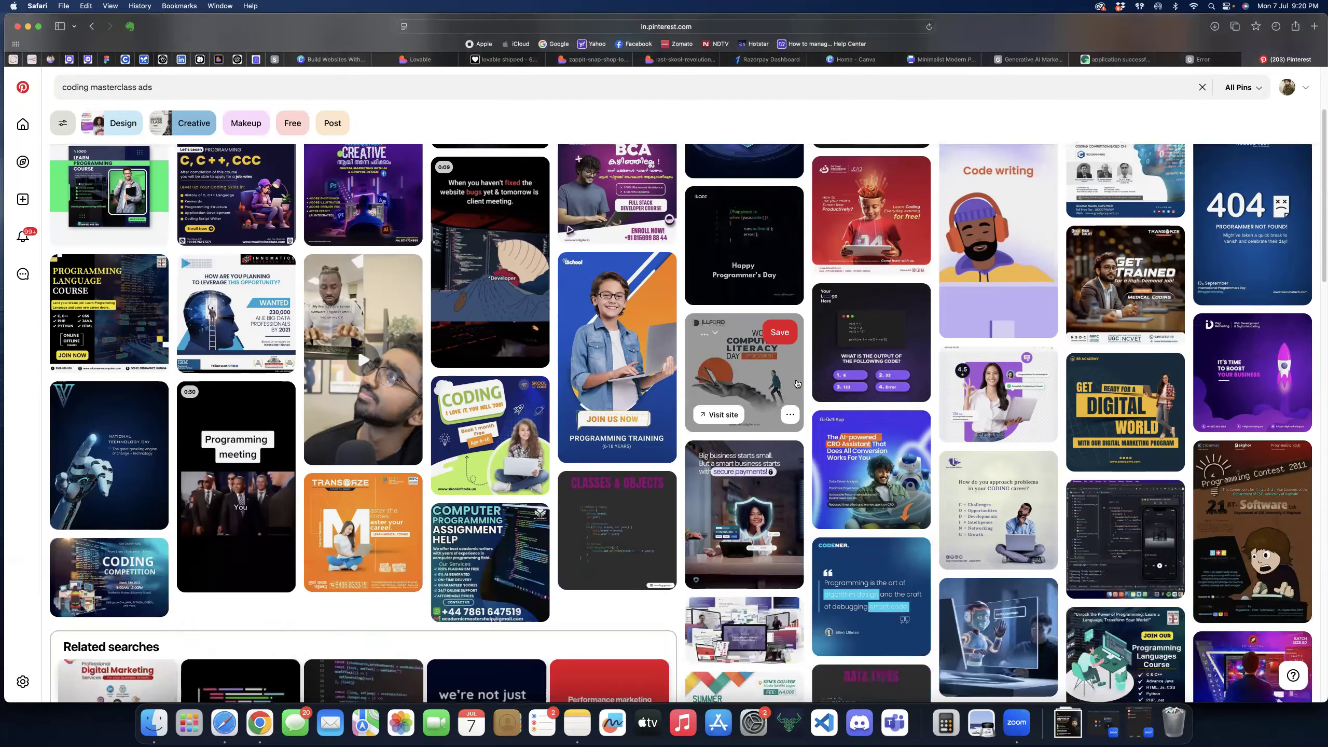
pyautogui.scroll(-4, 797, 383)
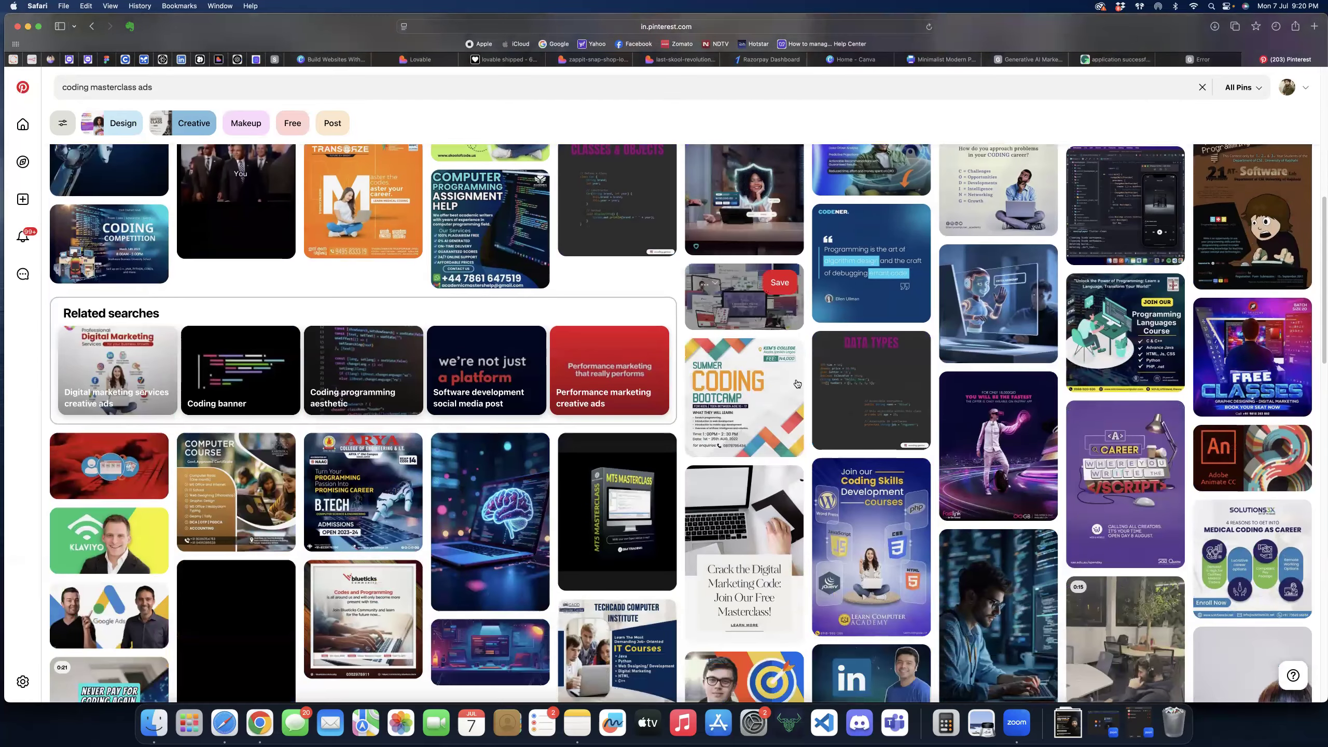
pyautogui.scroll(-5, 795, 379)
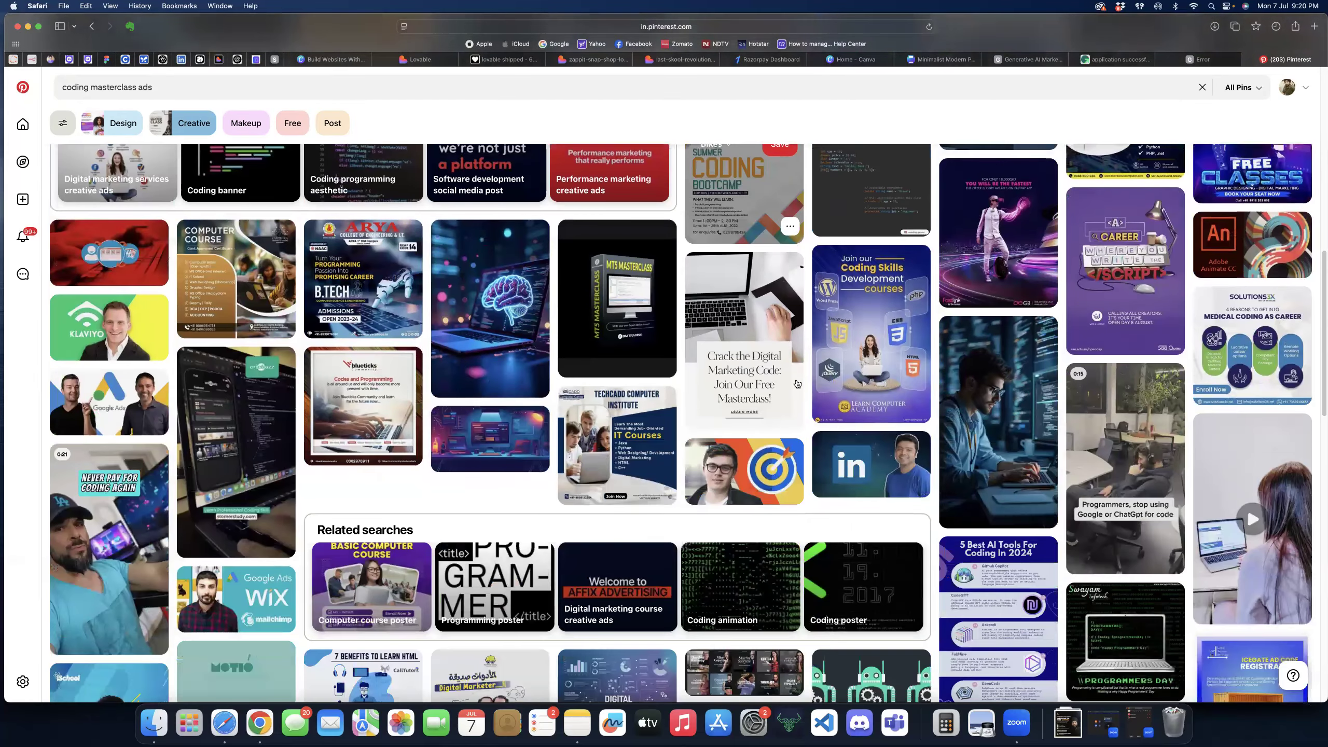
pyautogui.scroll(-10, 797, 384)
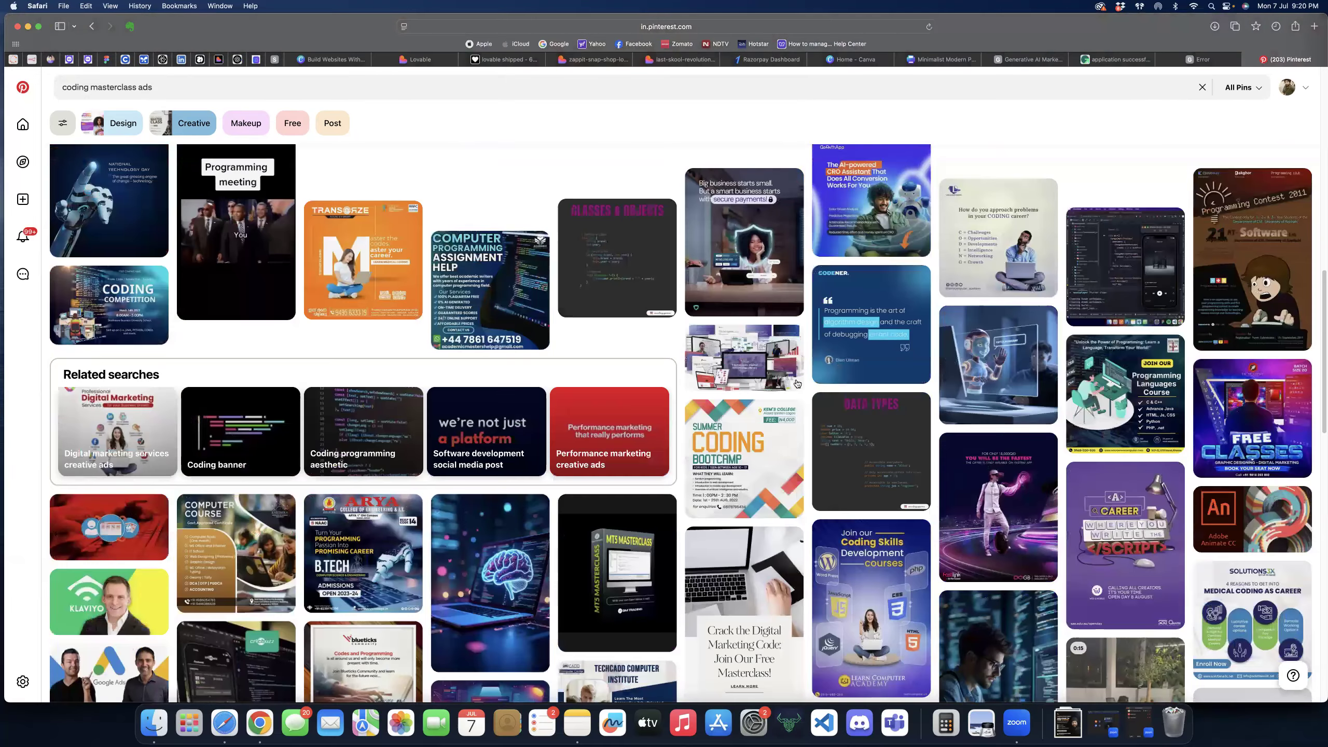
pyautogui.scroll(1, 797, 383)
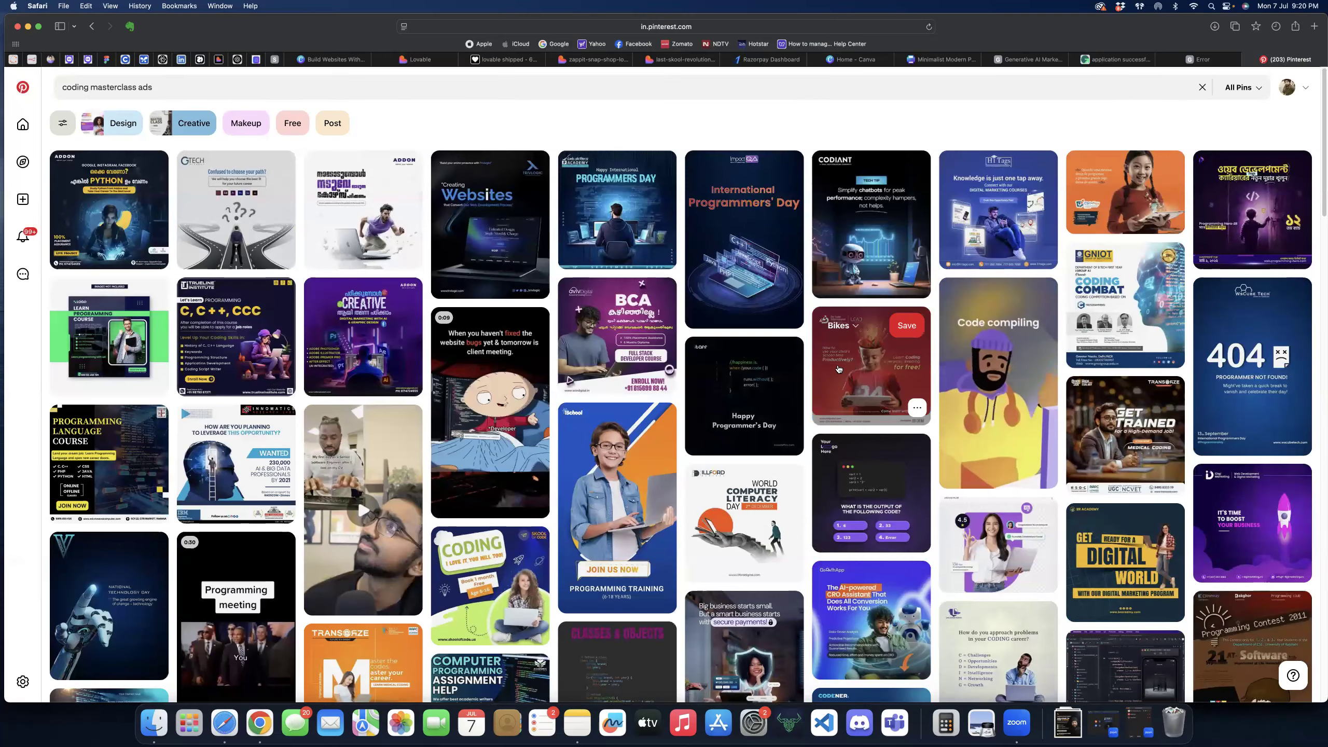
pyautogui.rightClick(863, 365)
pyautogui.click(866, 367)
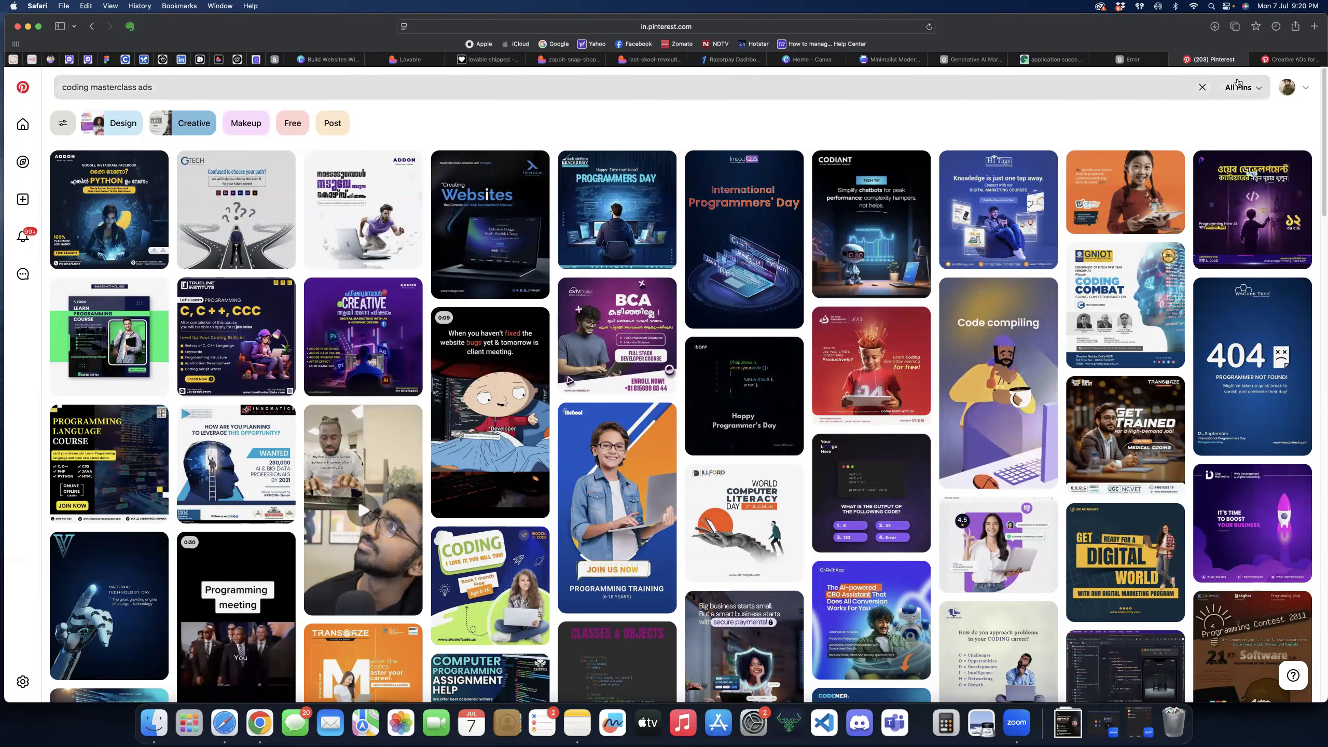
# - From the red "Learn Coding" pin's related pins, open the pink "Give Your Child the Power to Speak with Confidence" pin and download its image
pyautogui.click(1301, 60)
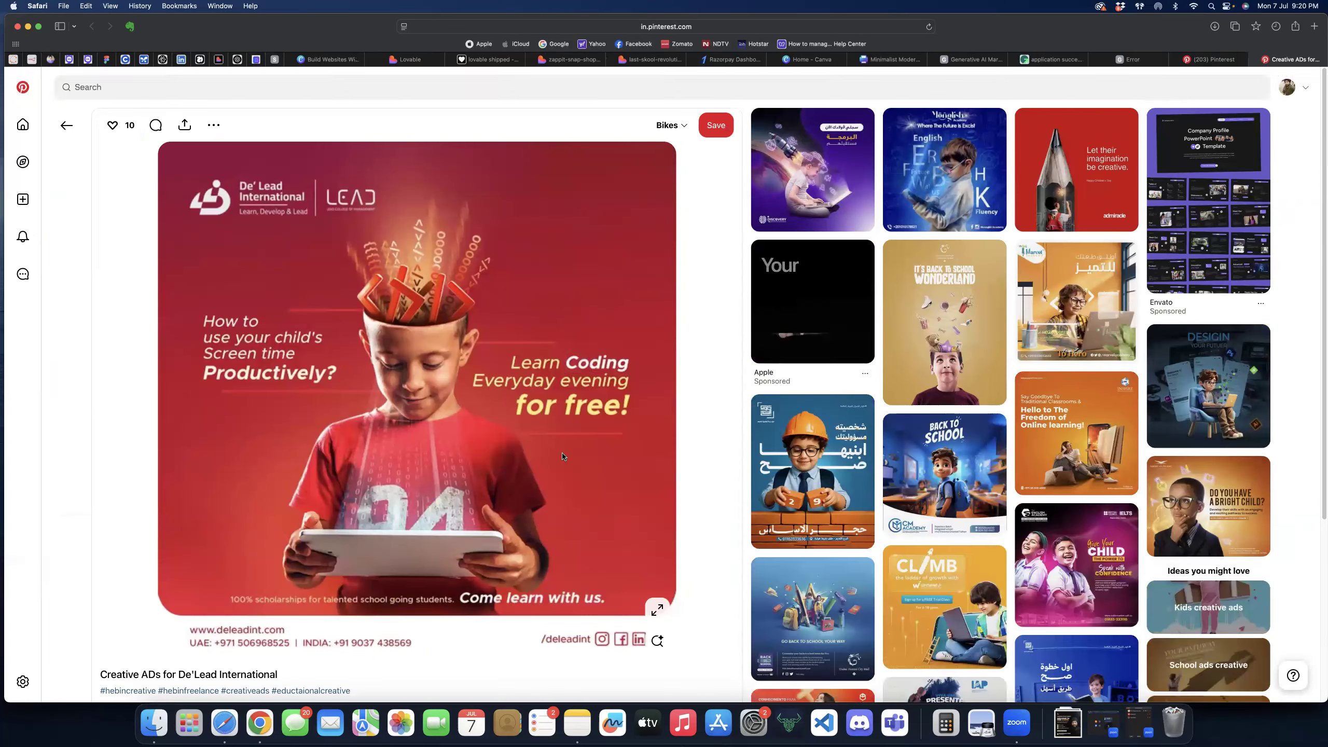
pyautogui.scroll(-2, 1051, 457)
pyautogui.scroll(-8, 1051, 457)
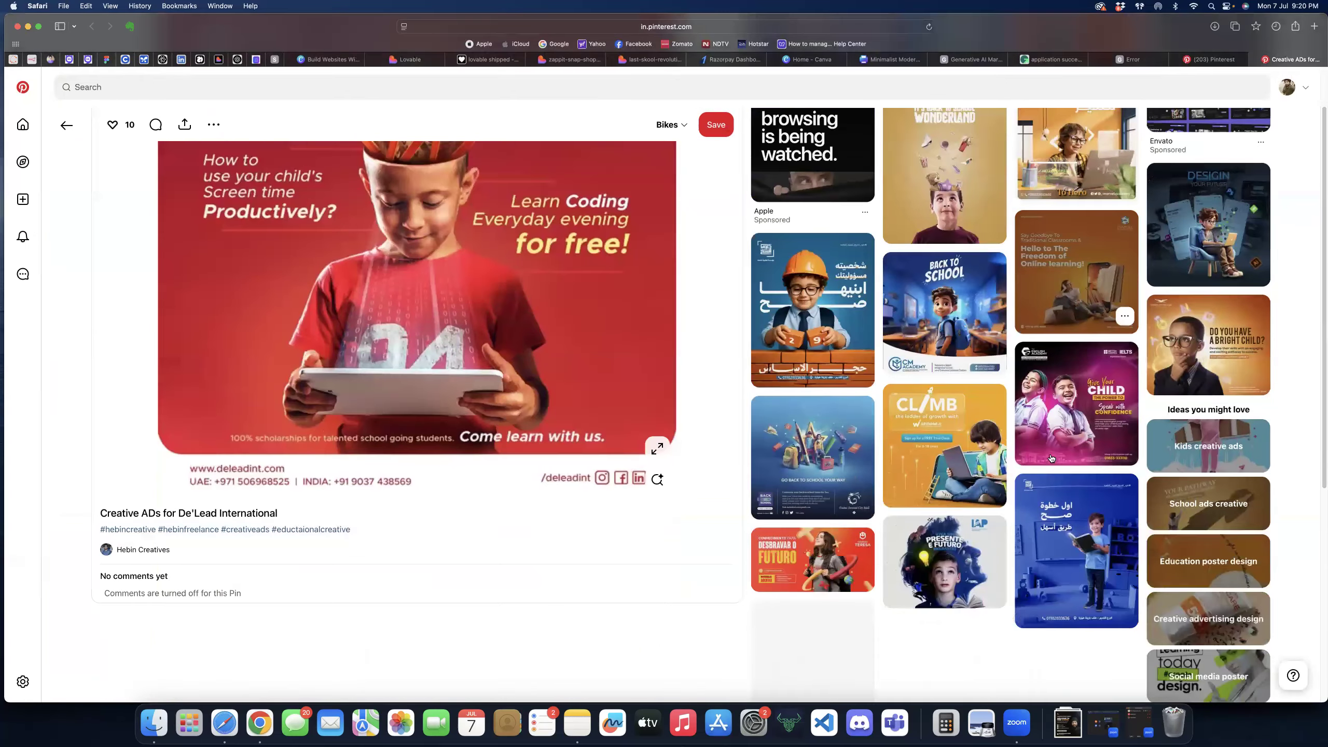
pyautogui.scroll(-1, 984, 481)
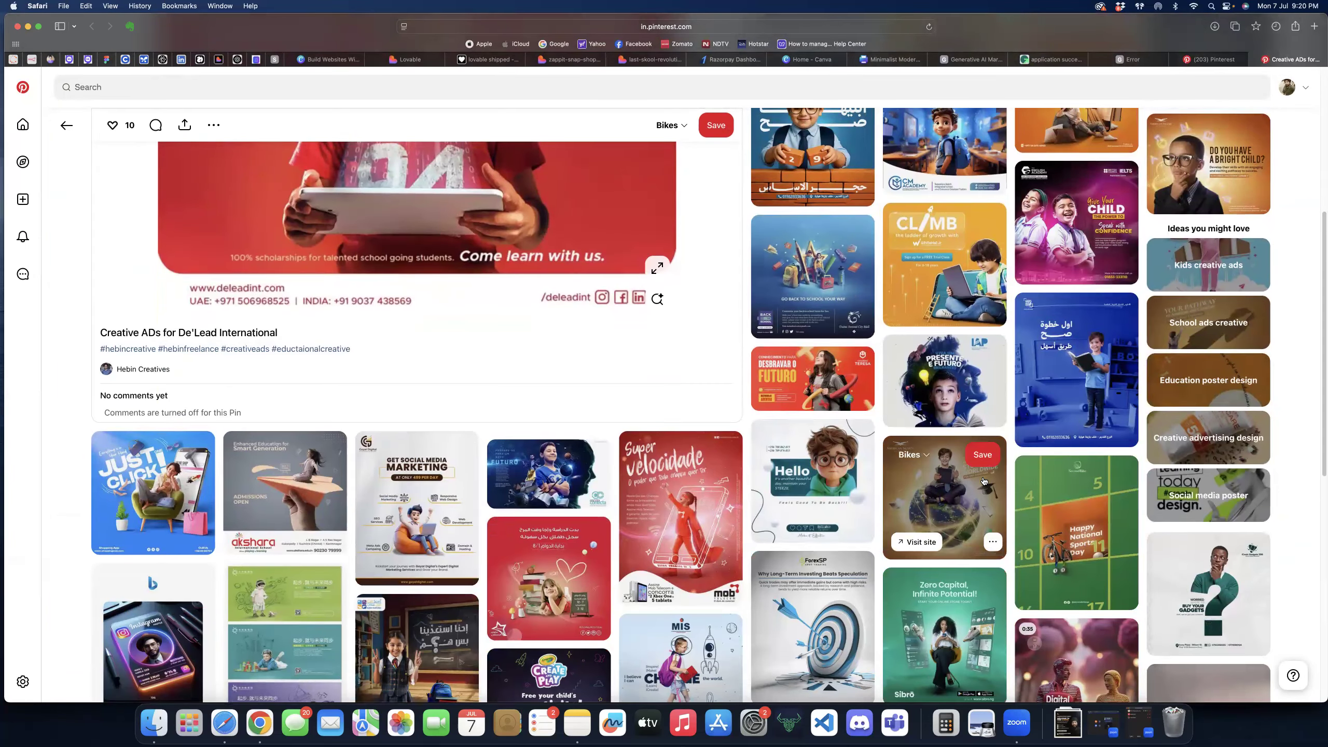
pyautogui.click(1076, 225)
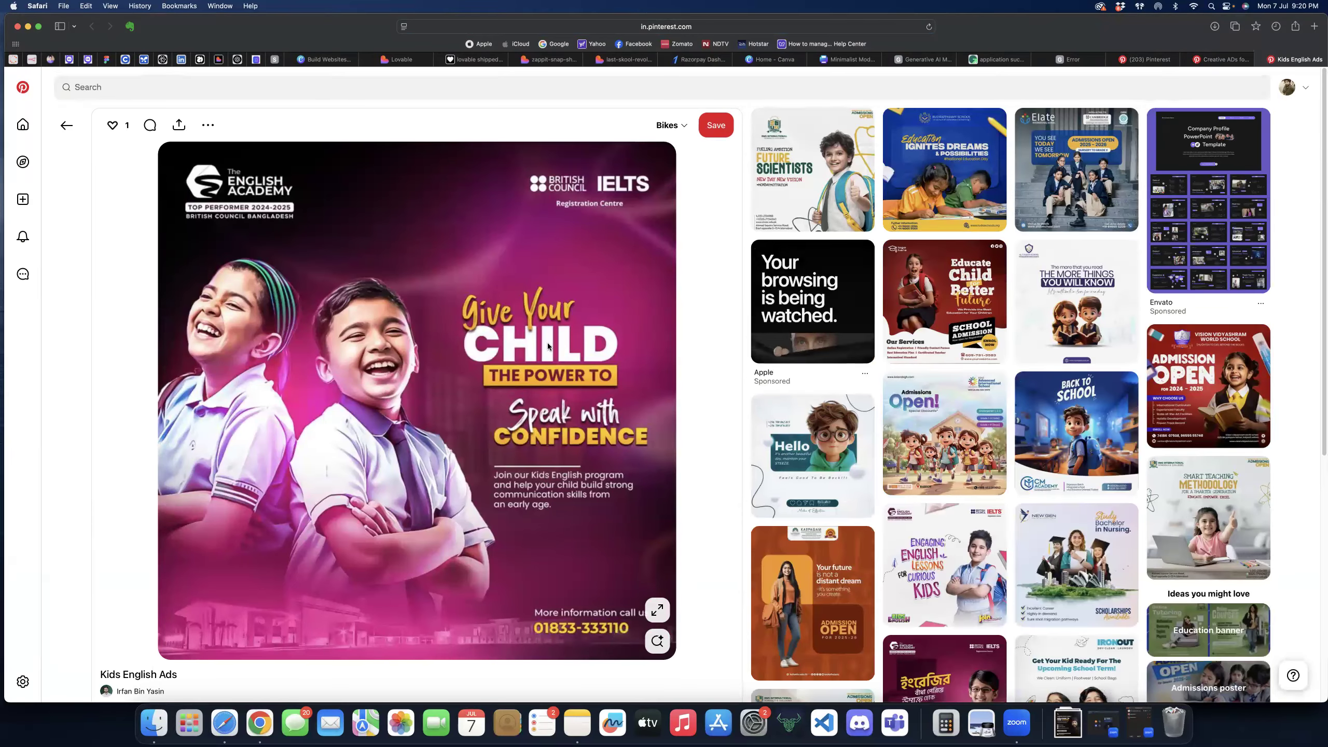
pyautogui.rightClick(524, 270)
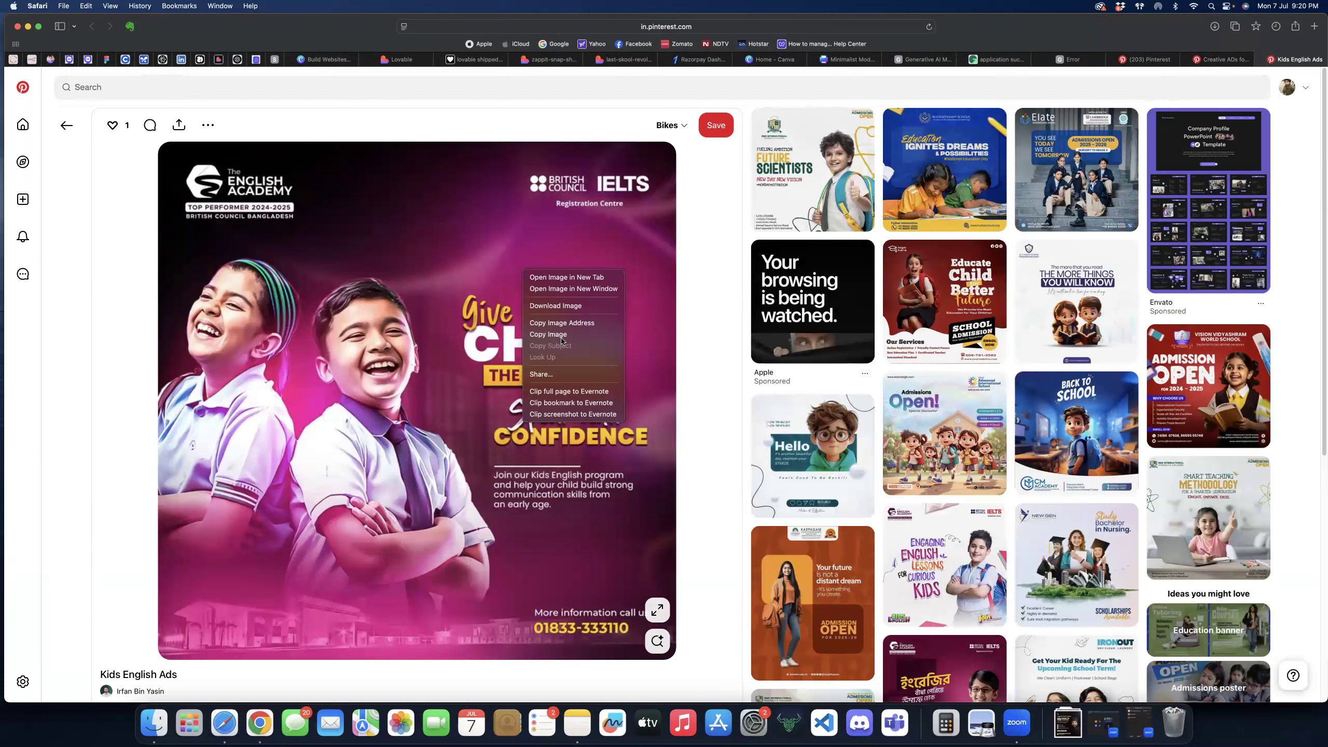
pyautogui.click(560, 306)
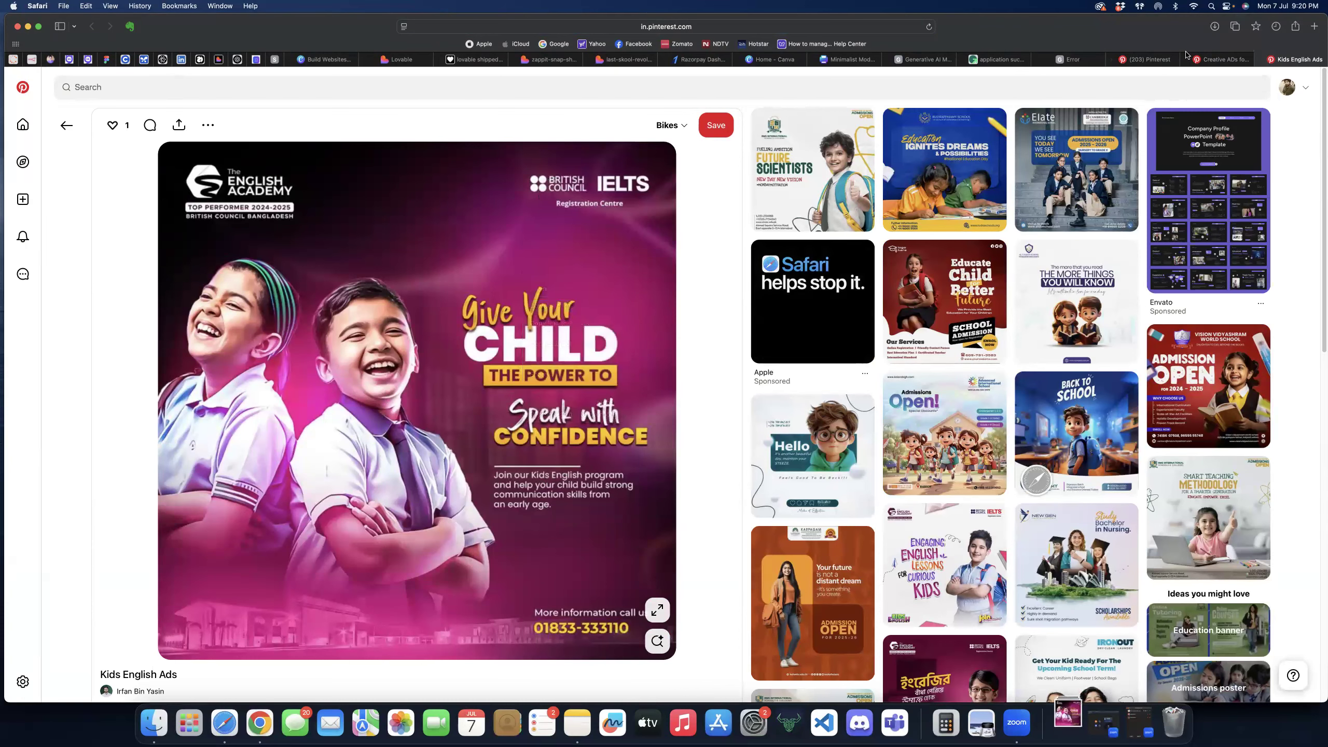
# - Return to the red "Learn Coding Everyday evening for free!" pin and download its image
pyautogui.click(1219, 59)
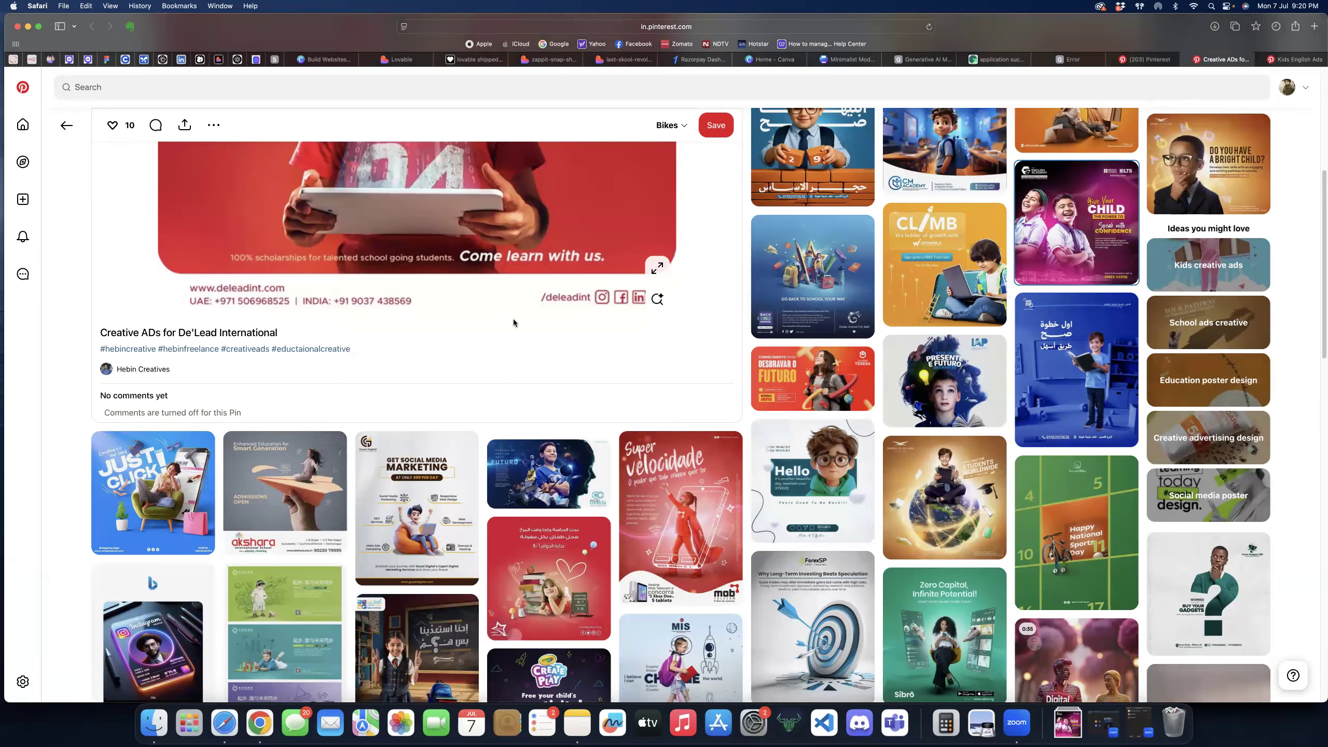
pyautogui.scroll(10, 514, 322)
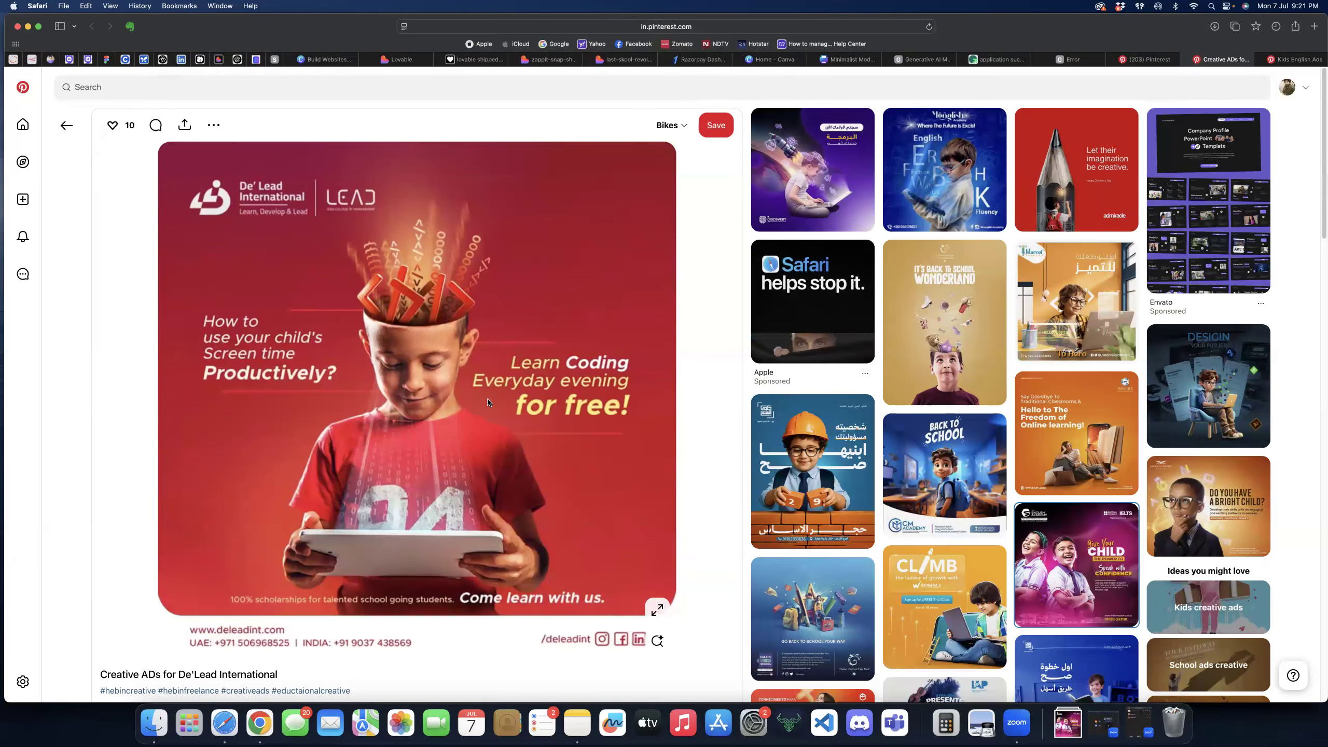
pyautogui.scroll(-10, 487, 402)
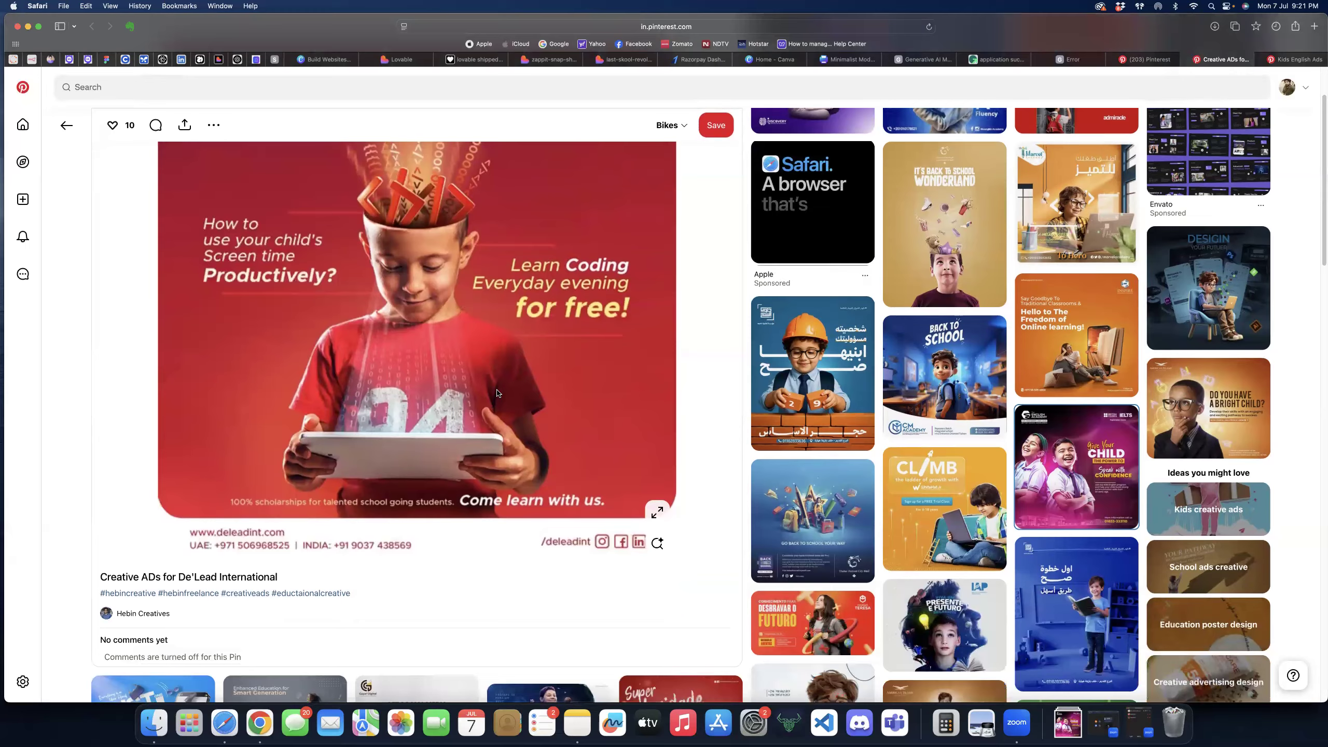
pyautogui.scroll(10, 496, 389)
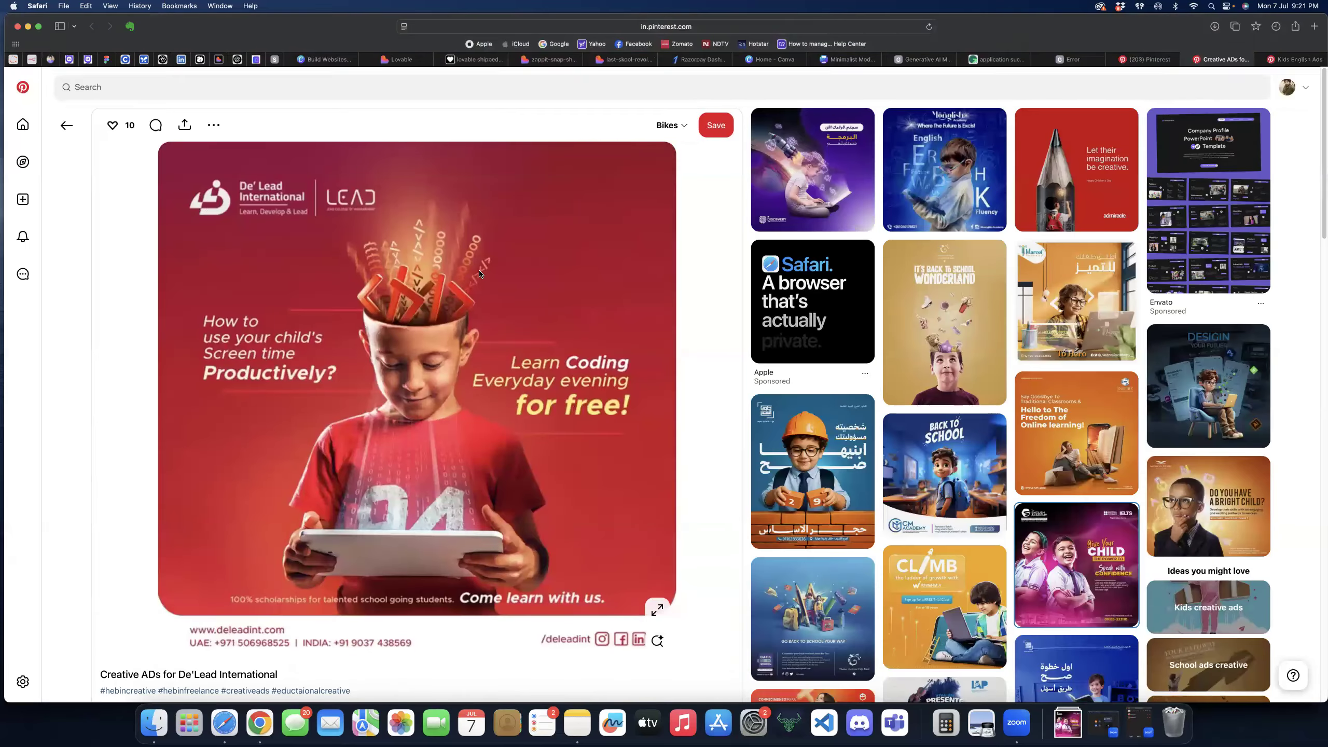
pyautogui.rightClick(463, 308)
pyautogui.click(475, 341)
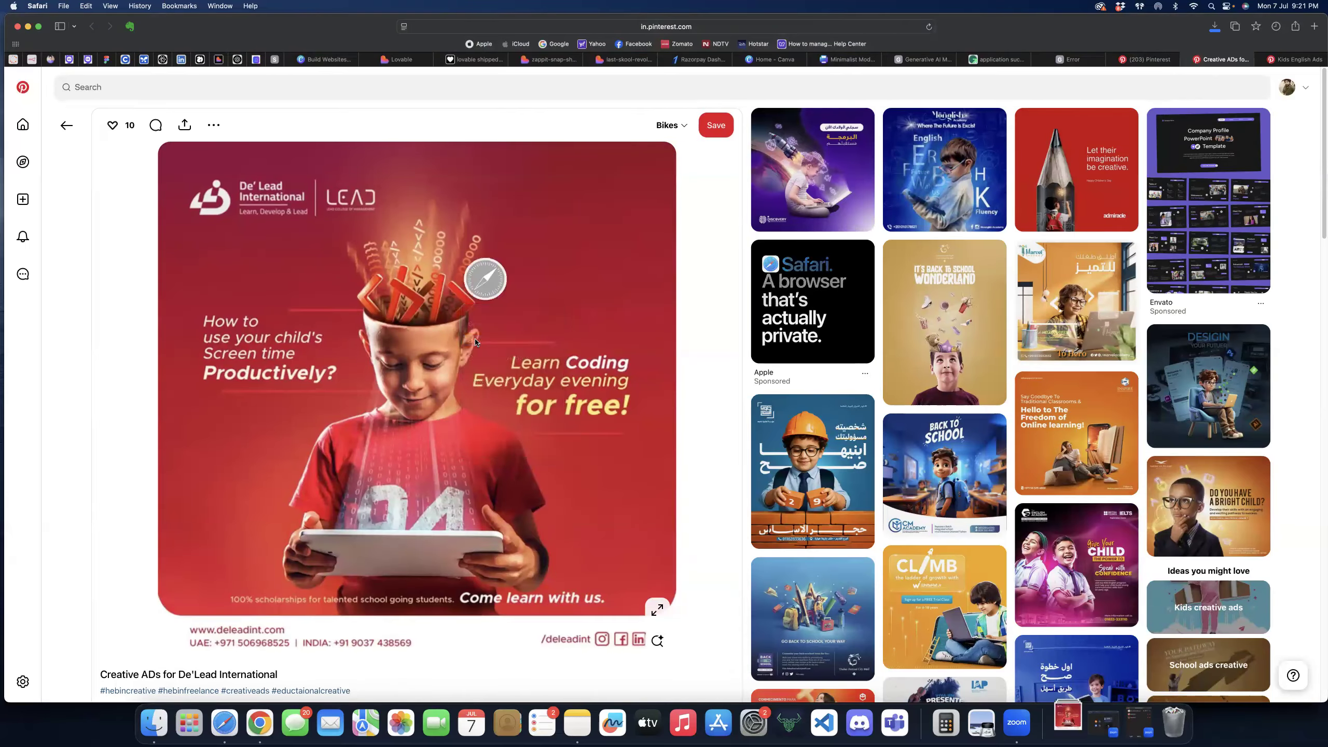
# - Find the "why need Graphic Designer" pin among the related pins, open it in a new tab and download its image
pyautogui.scroll(-15, 475, 338)
pyautogui.scroll(-2, 475, 341)
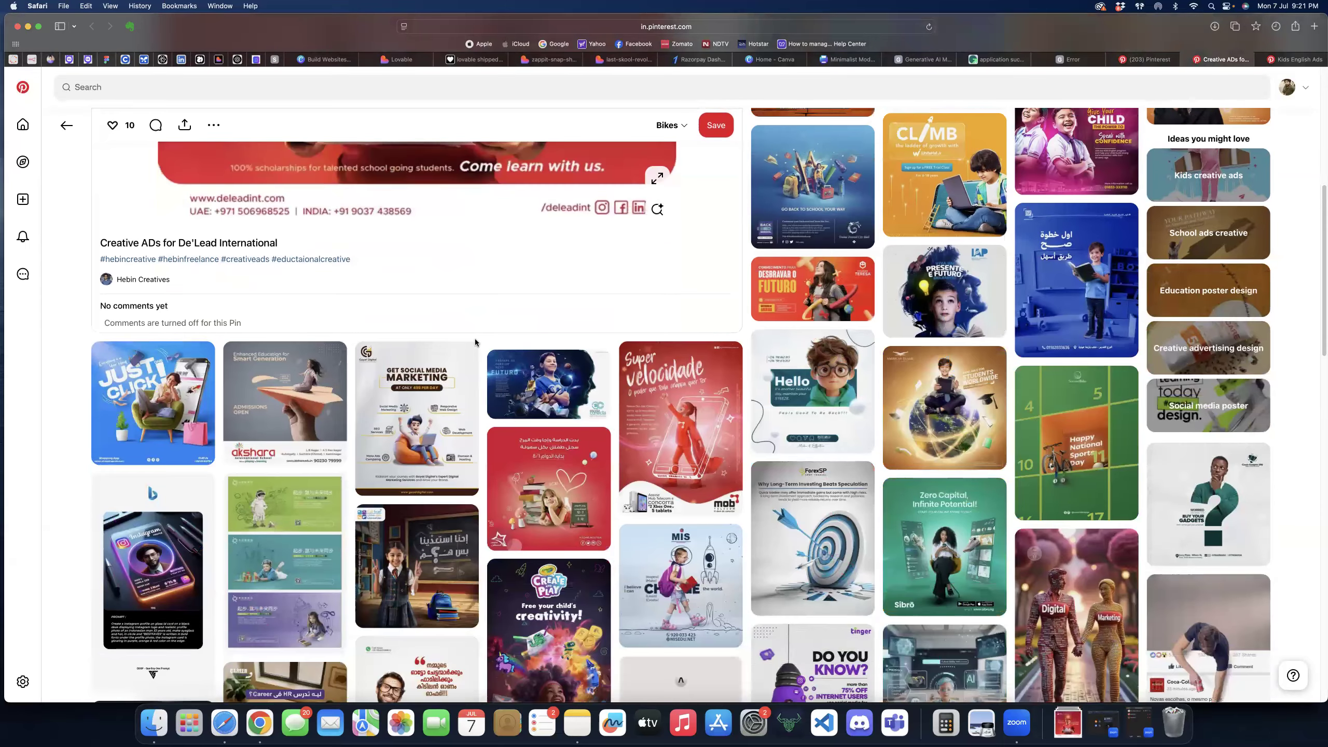
pyautogui.scroll(-5, 475, 338)
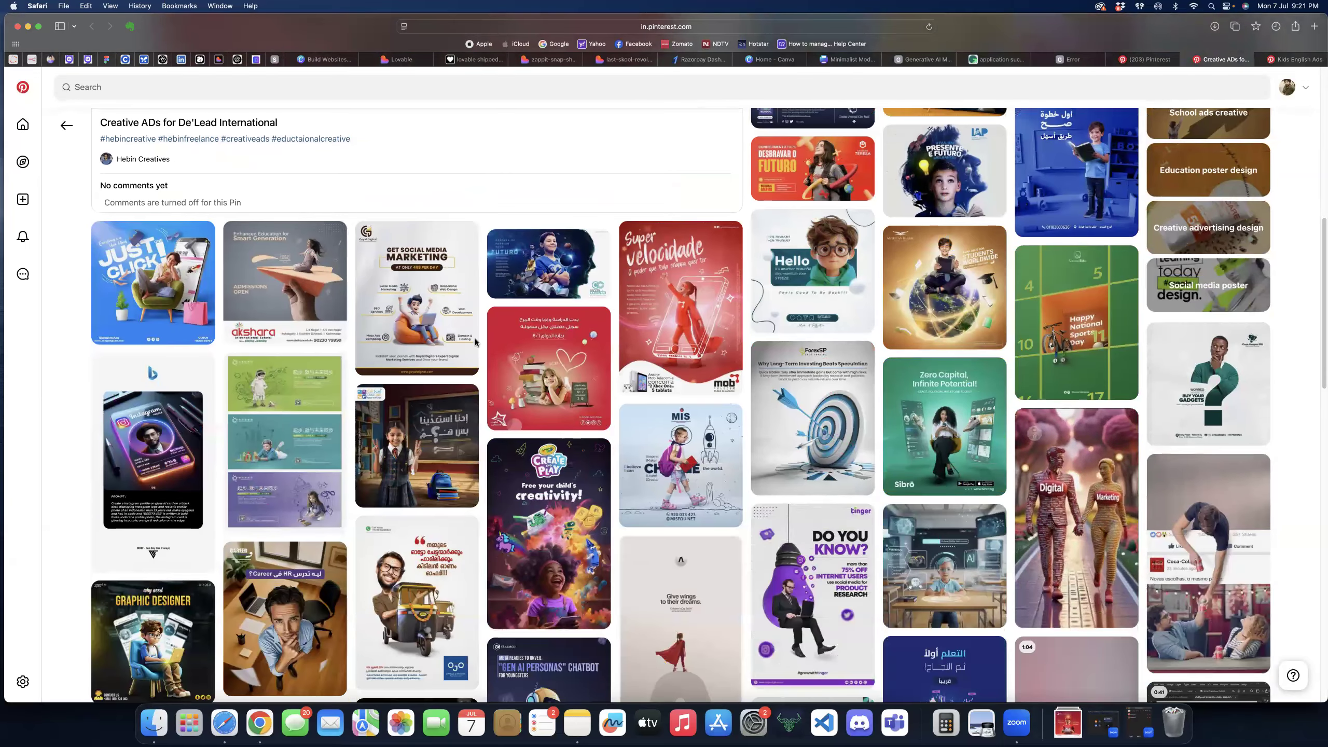
pyautogui.scroll(-3, 476, 341)
pyautogui.scroll(-1, 476, 343)
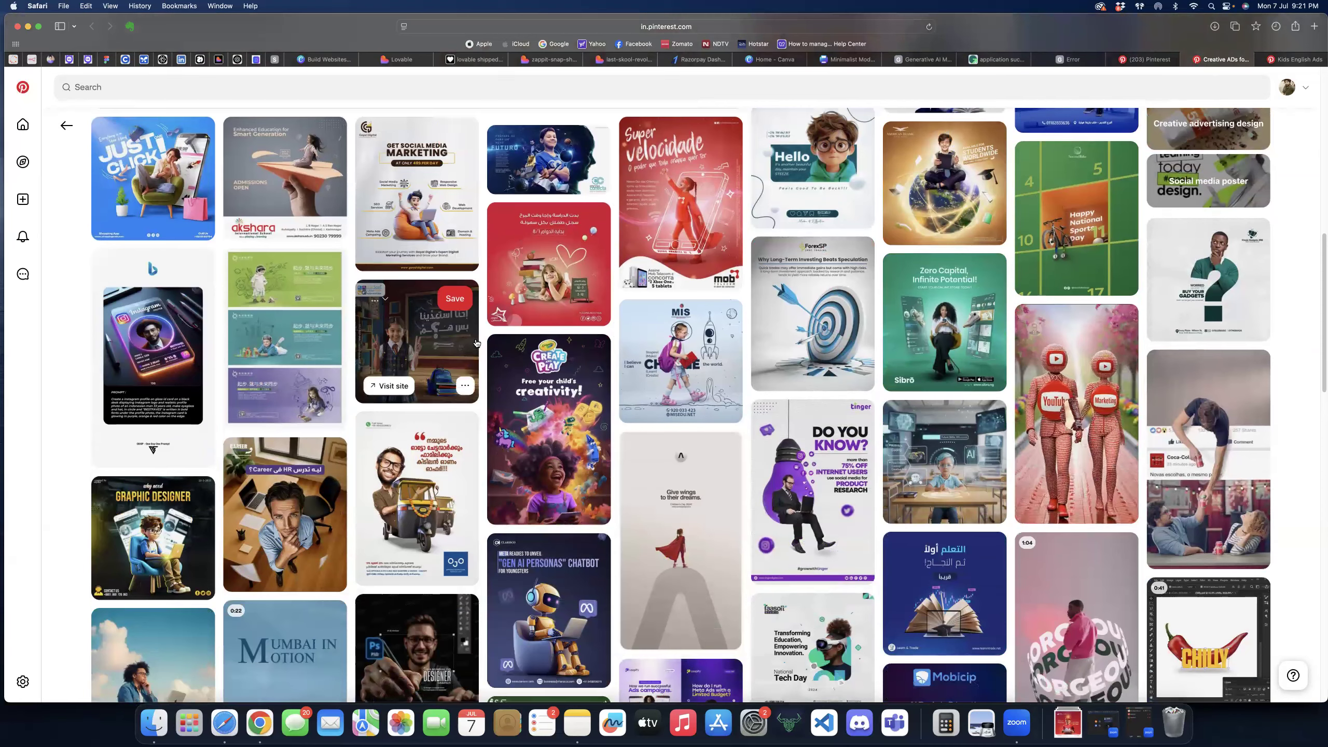
pyautogui.scroll(-7, 476, 343)
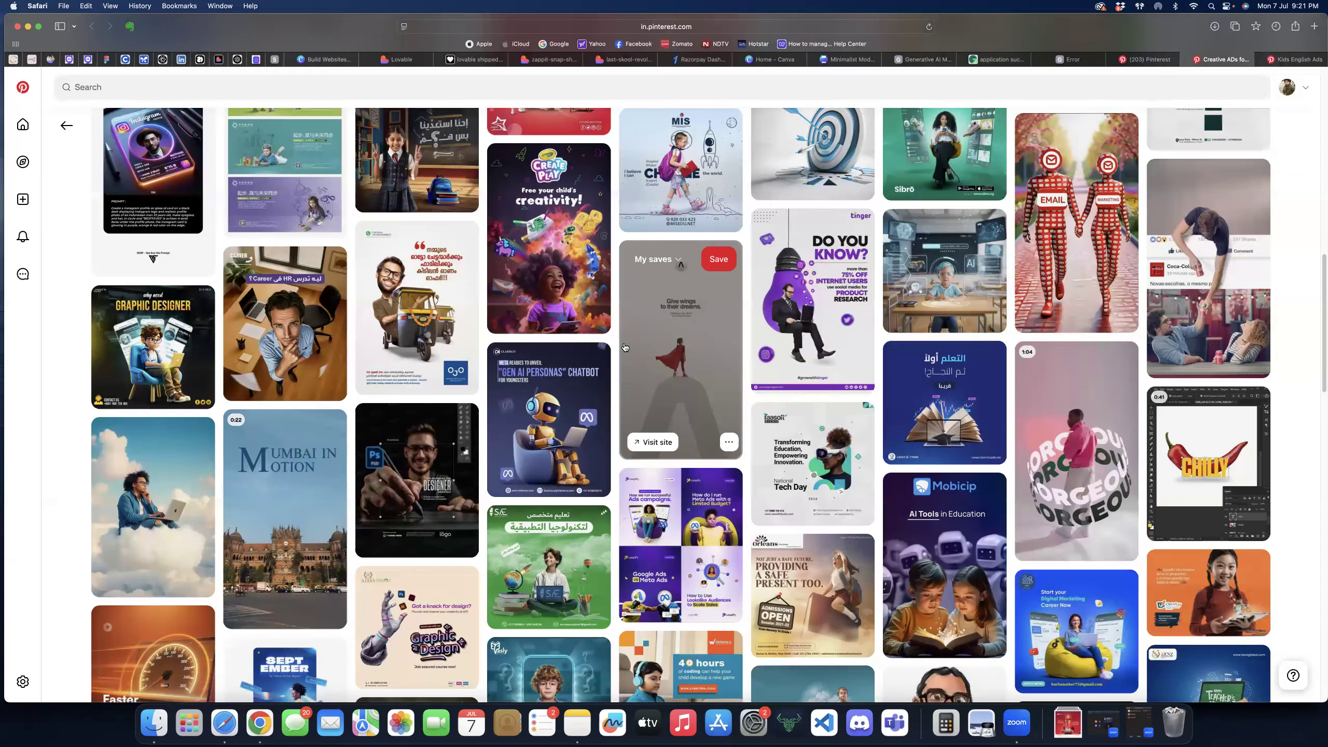
pyautogui.rightClick(161, 344)
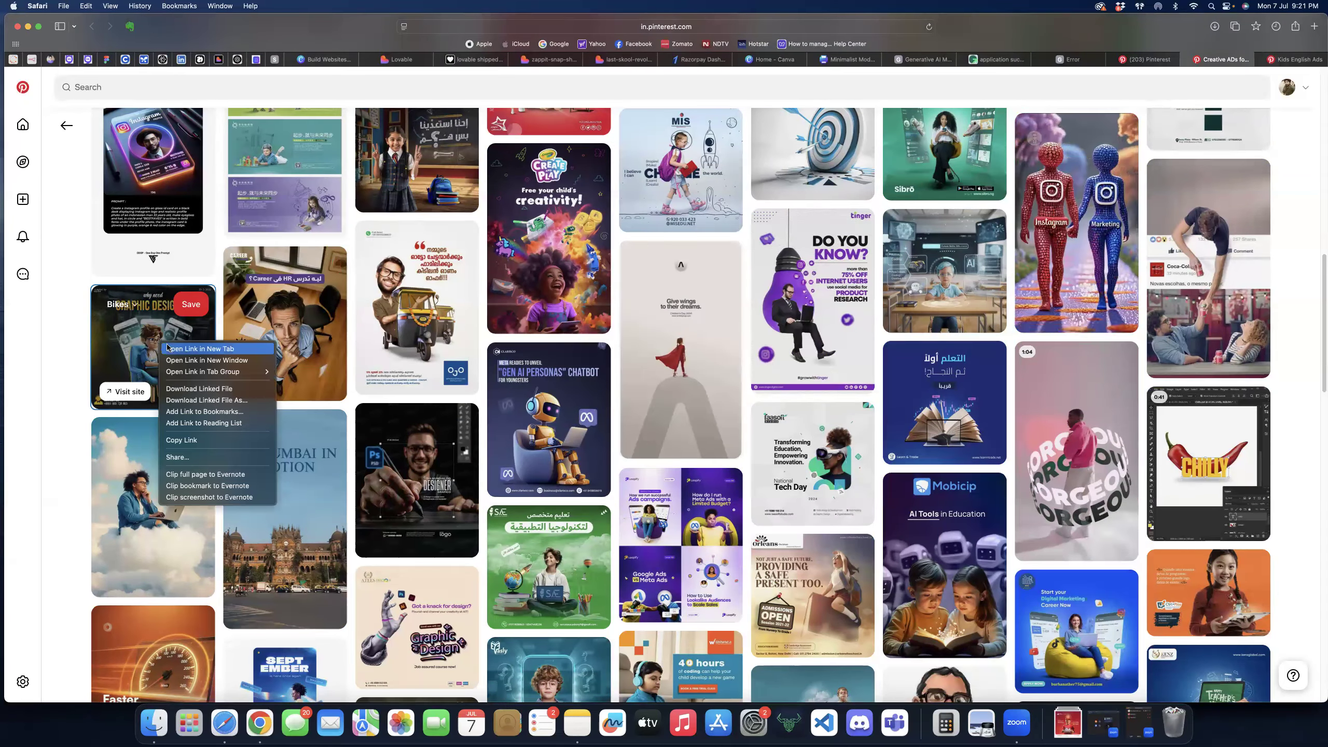
pyautogui.press('Return')
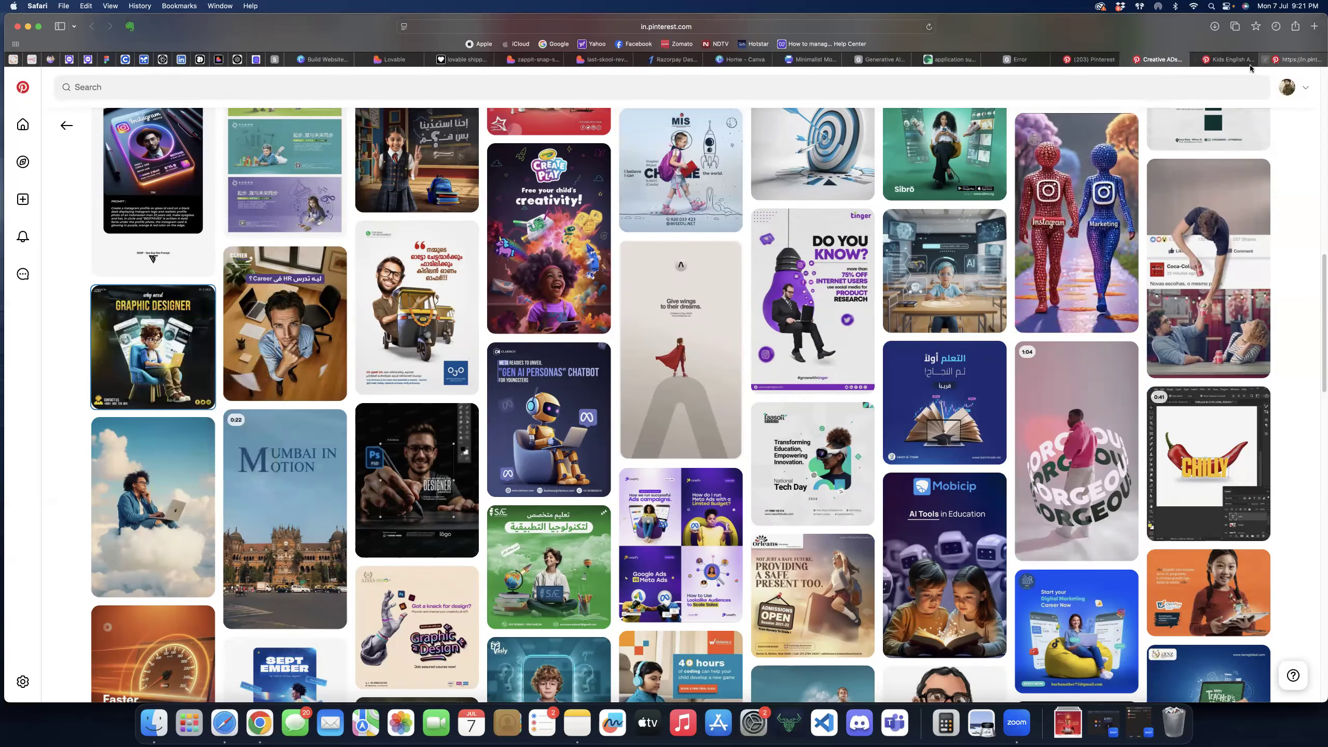
pyautogui.click(1280, 60)
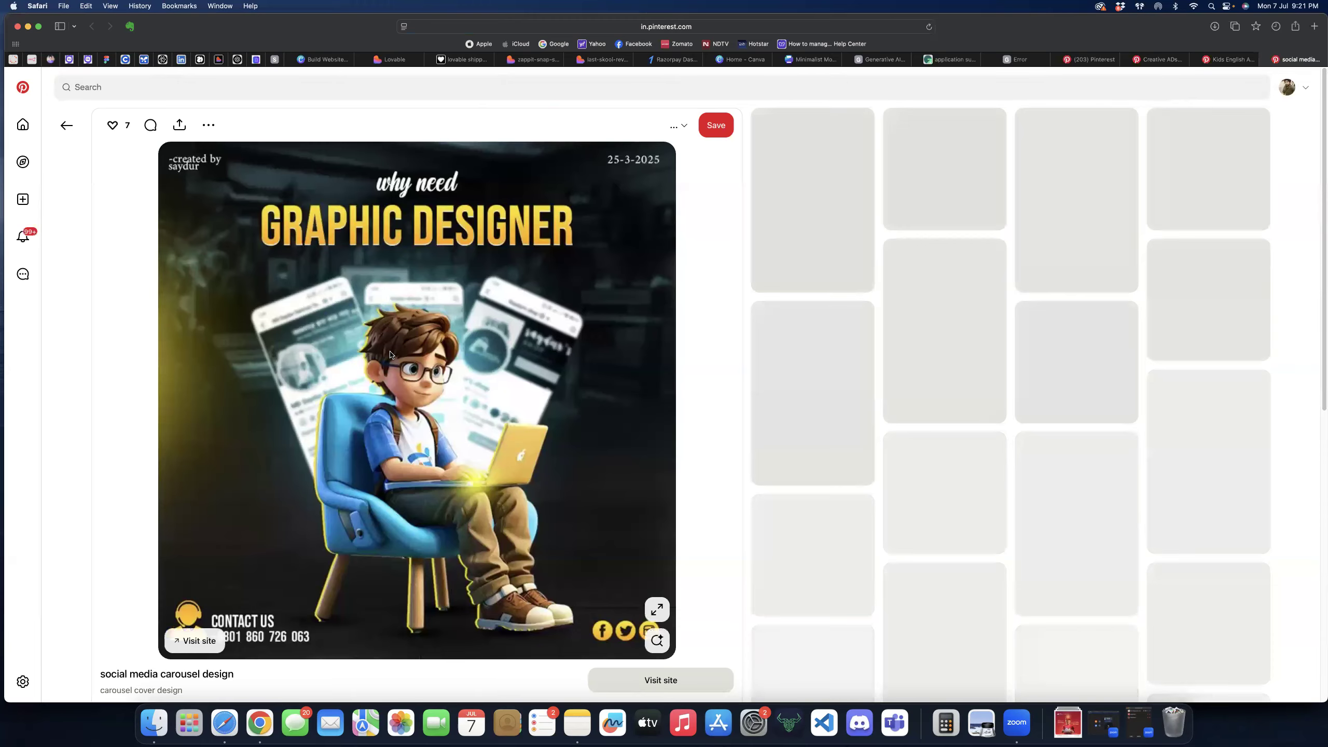
pyautogui.rightClick(390, 355)
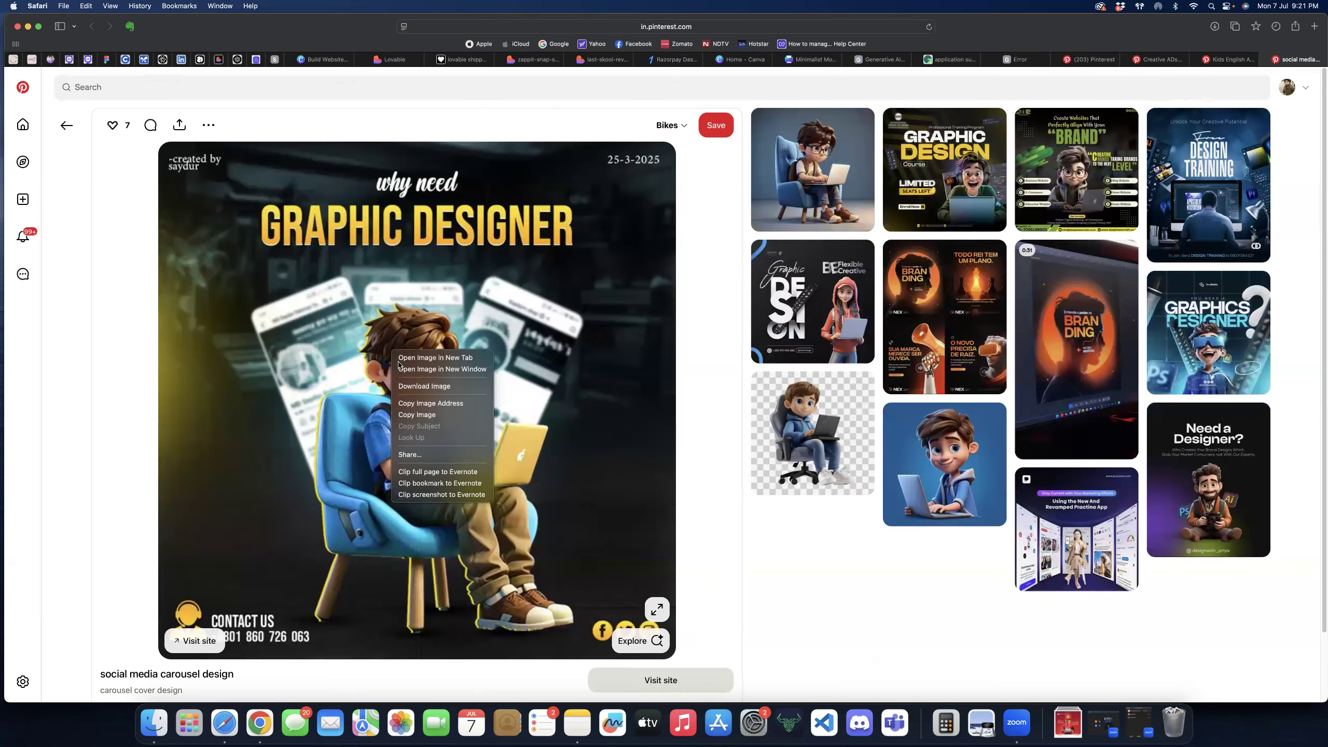
pyautogui.click(409, 386)
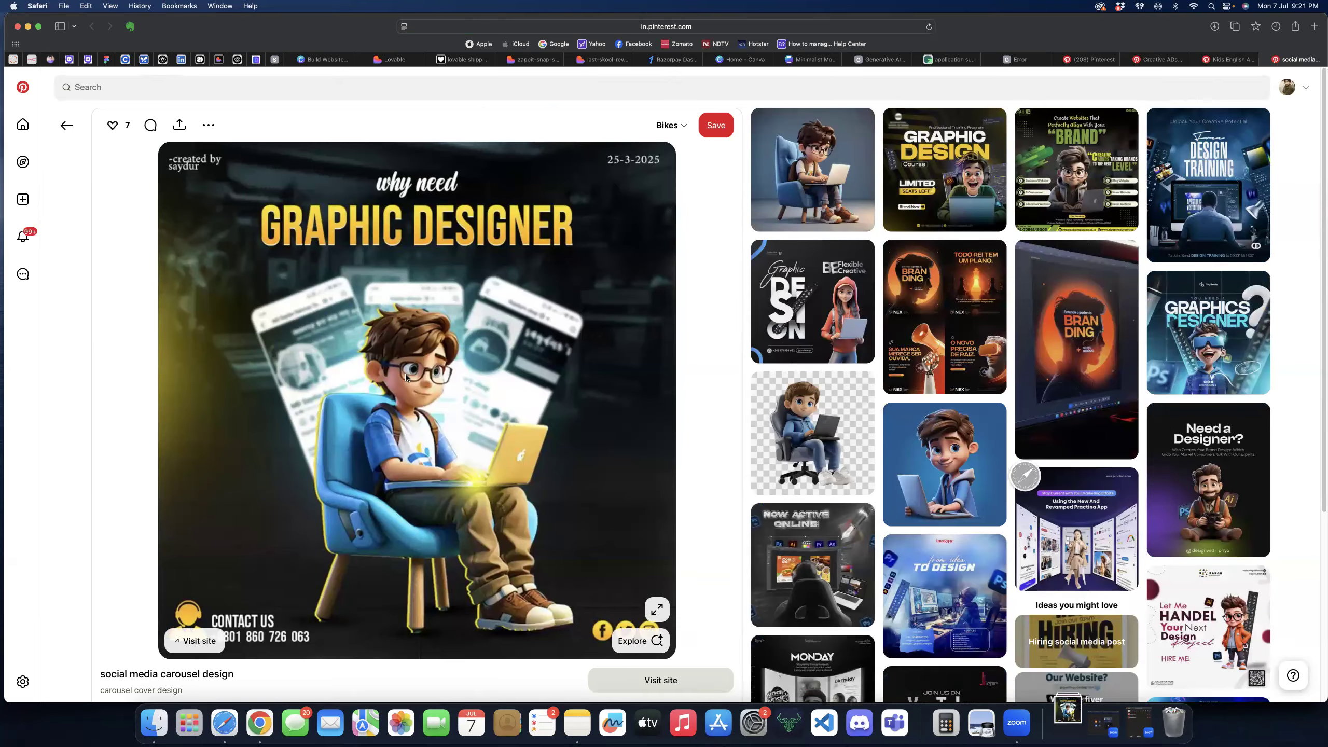
# - Switch to ChatGPT and attach the downloaded "Graphic Designer" image from the Downloads folder to a new chat
pyautogui.click(238, 61)
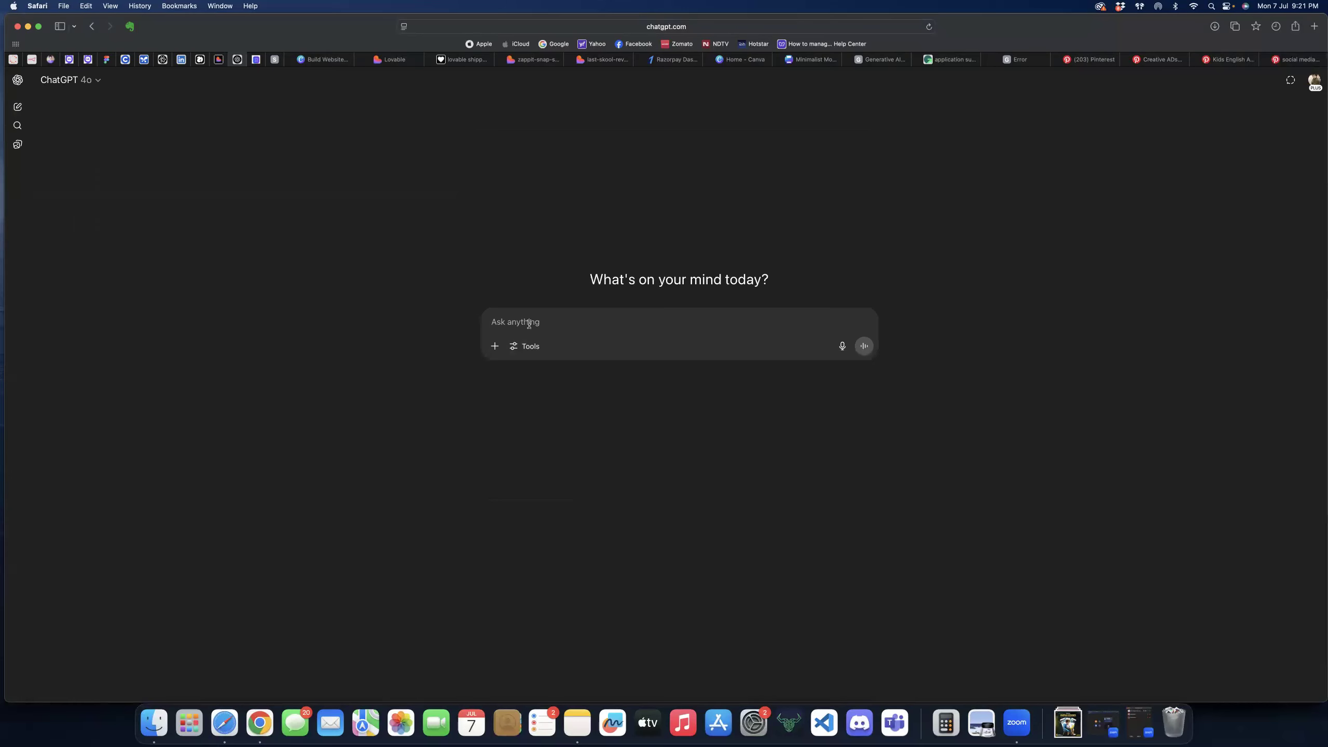
pyautogui.click(494, 347)
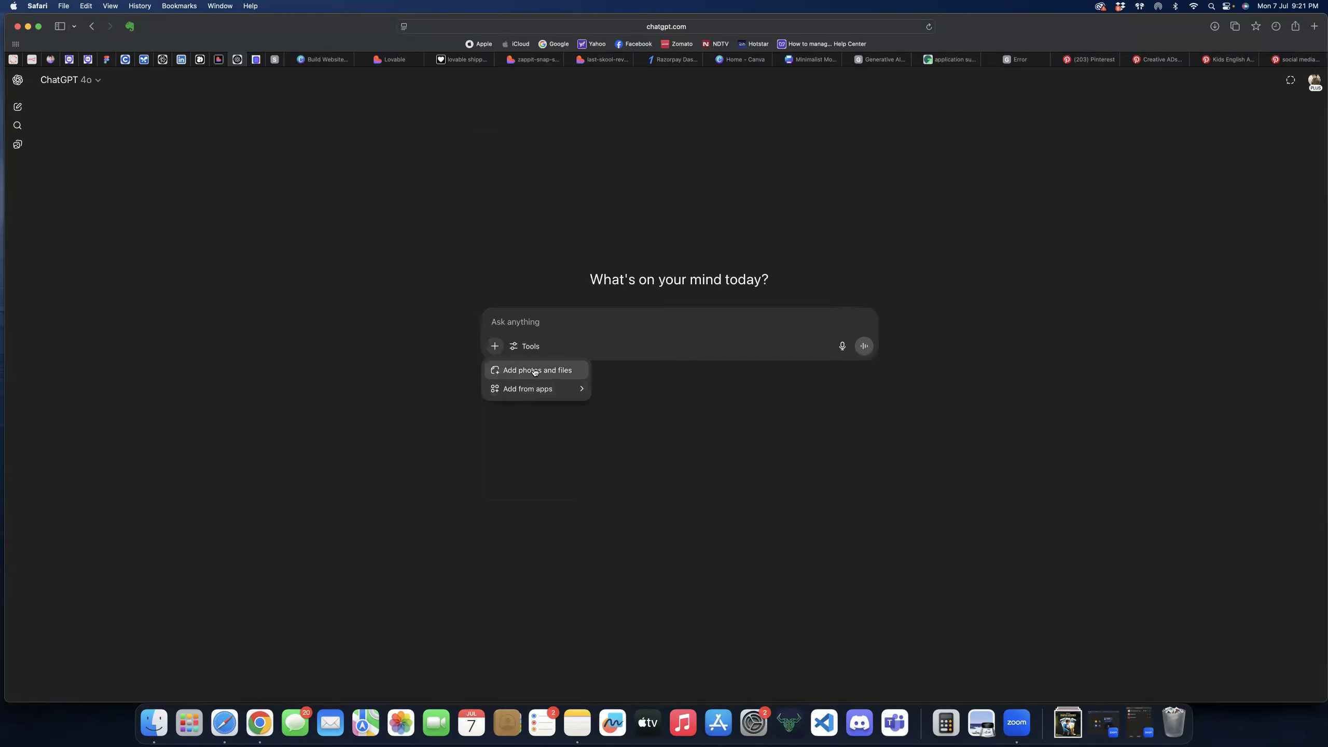
pyautogui.click(590, 373)
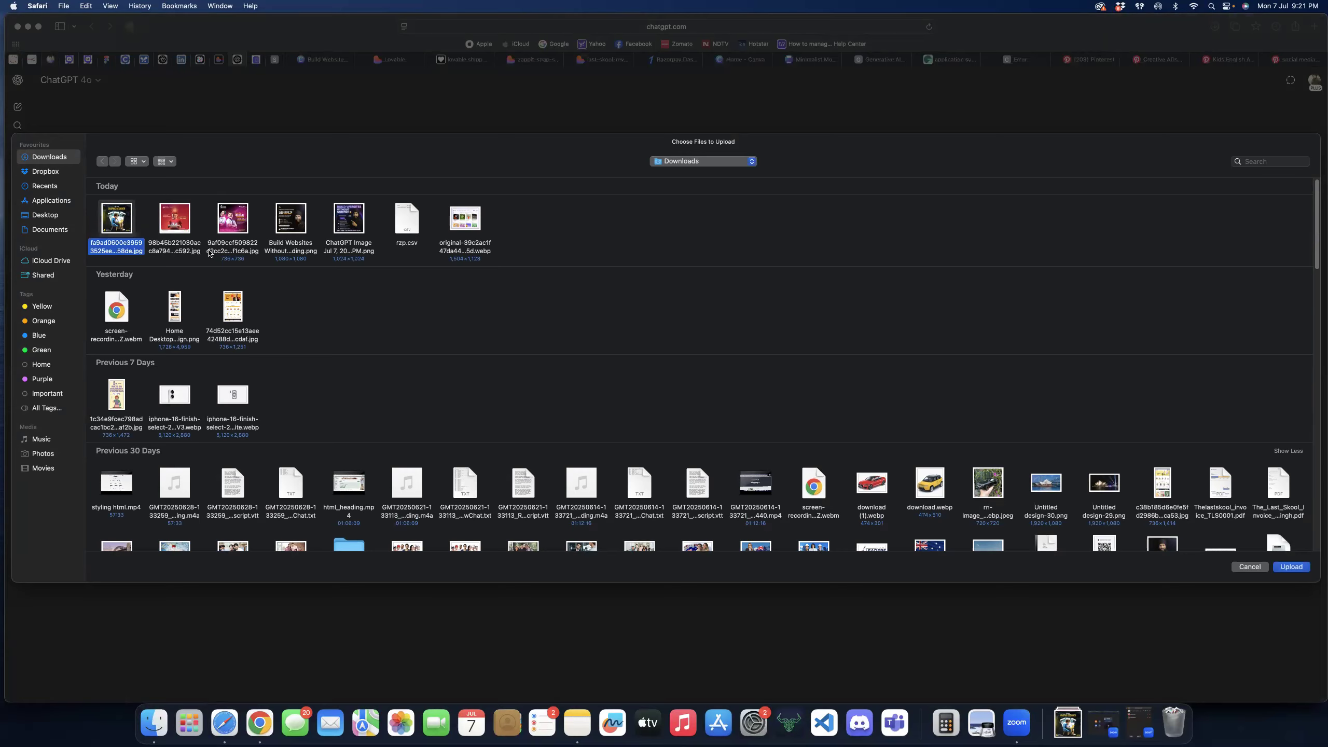
pyautogui.press('Return')
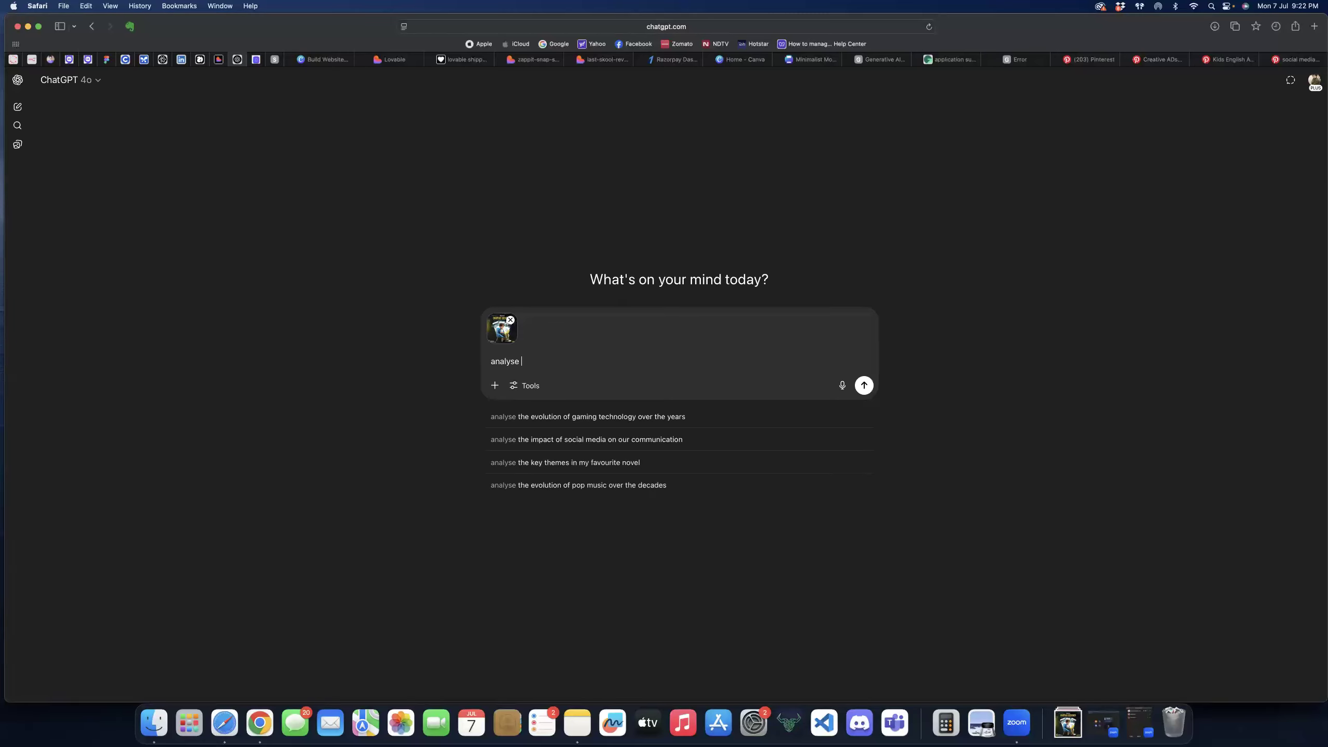
# - Write the prompt "analyse this image into very depth, you need to see each and every" for the attached image
pyautogui.write('his')
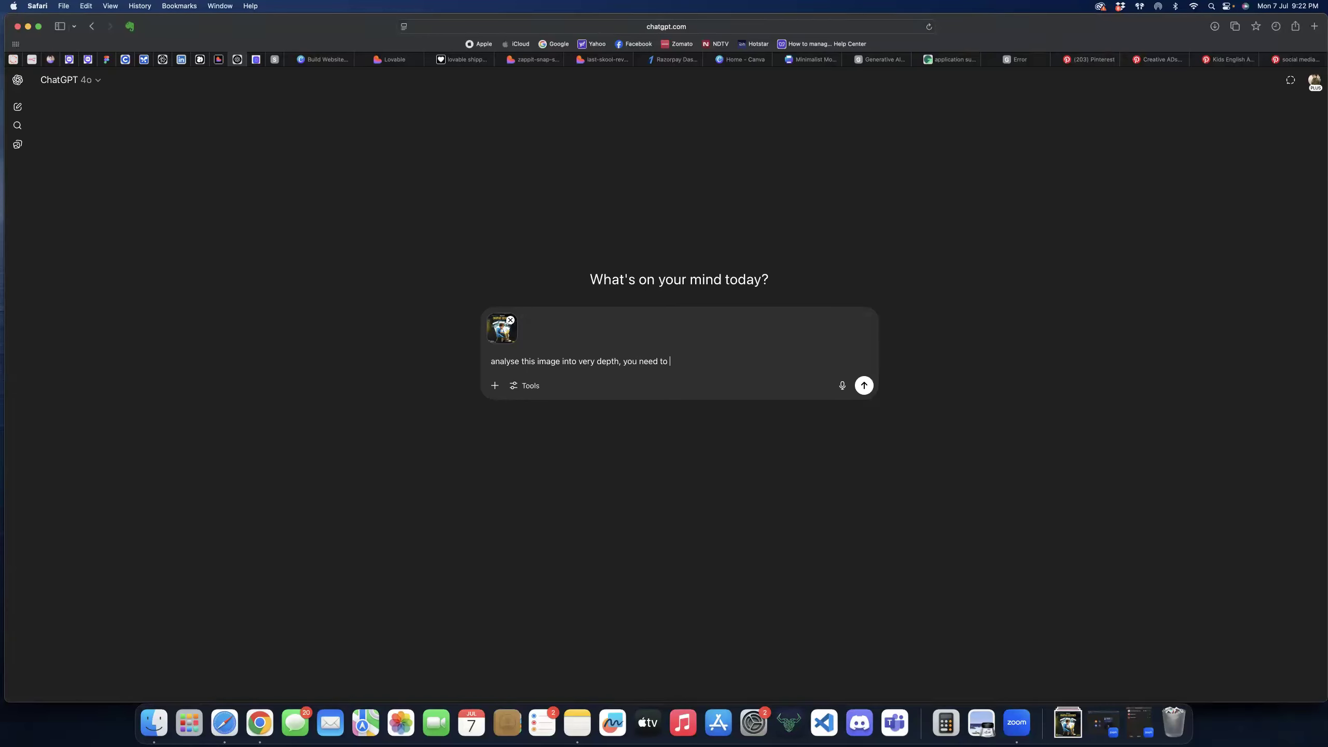
pyautogui.write('see each and every')
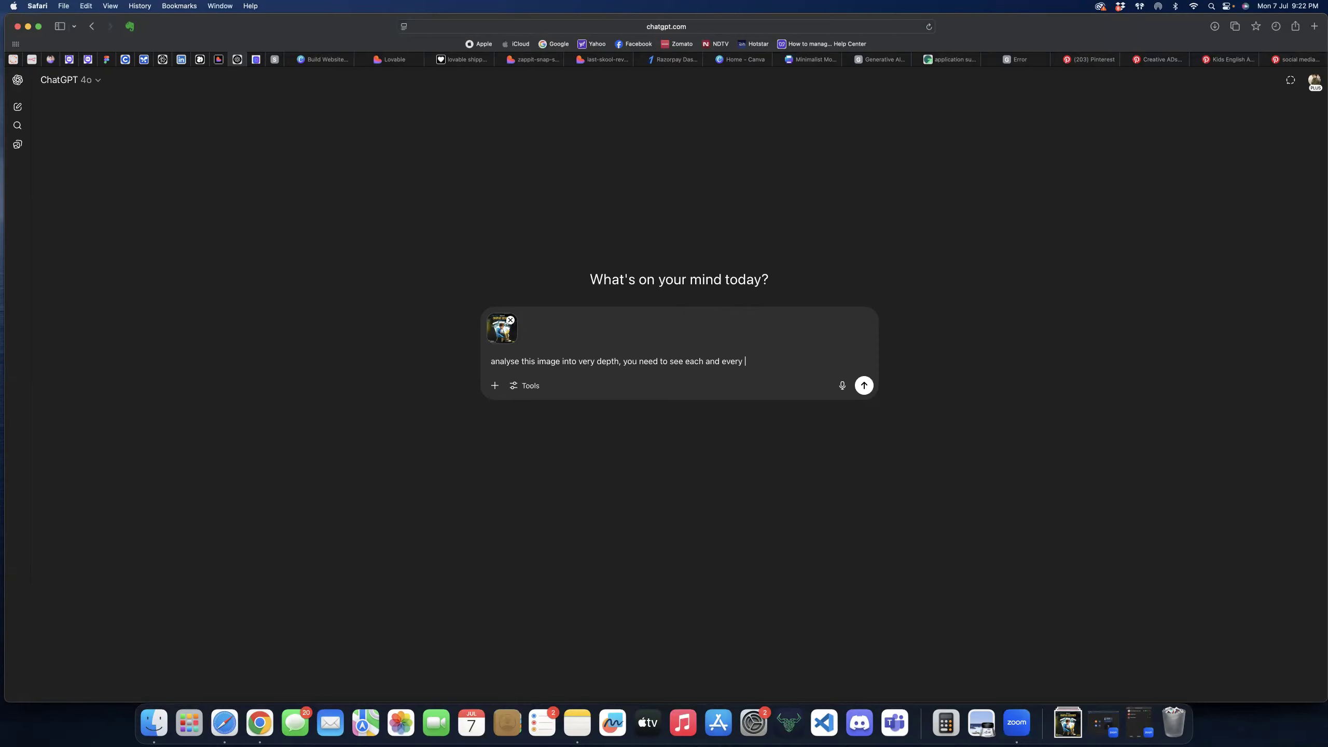